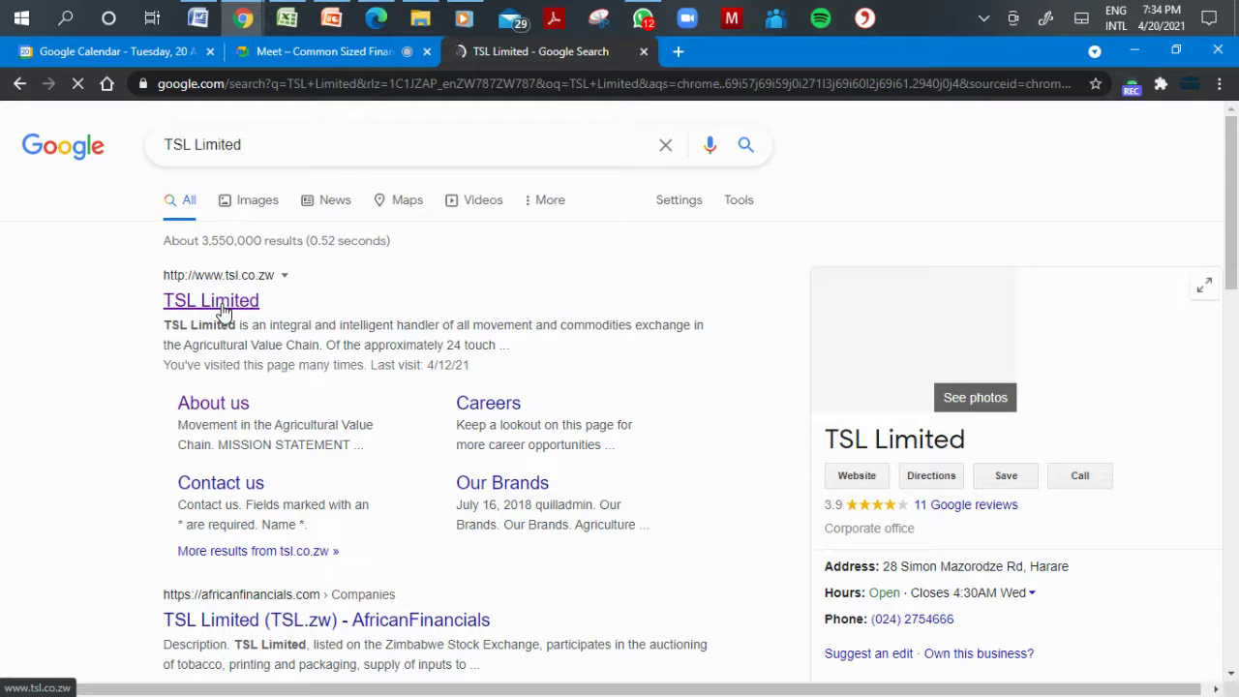
Switch to Microsoft Edge and bring up the Delta-2020_Annual_Report.pdf document.
click(343, 52)
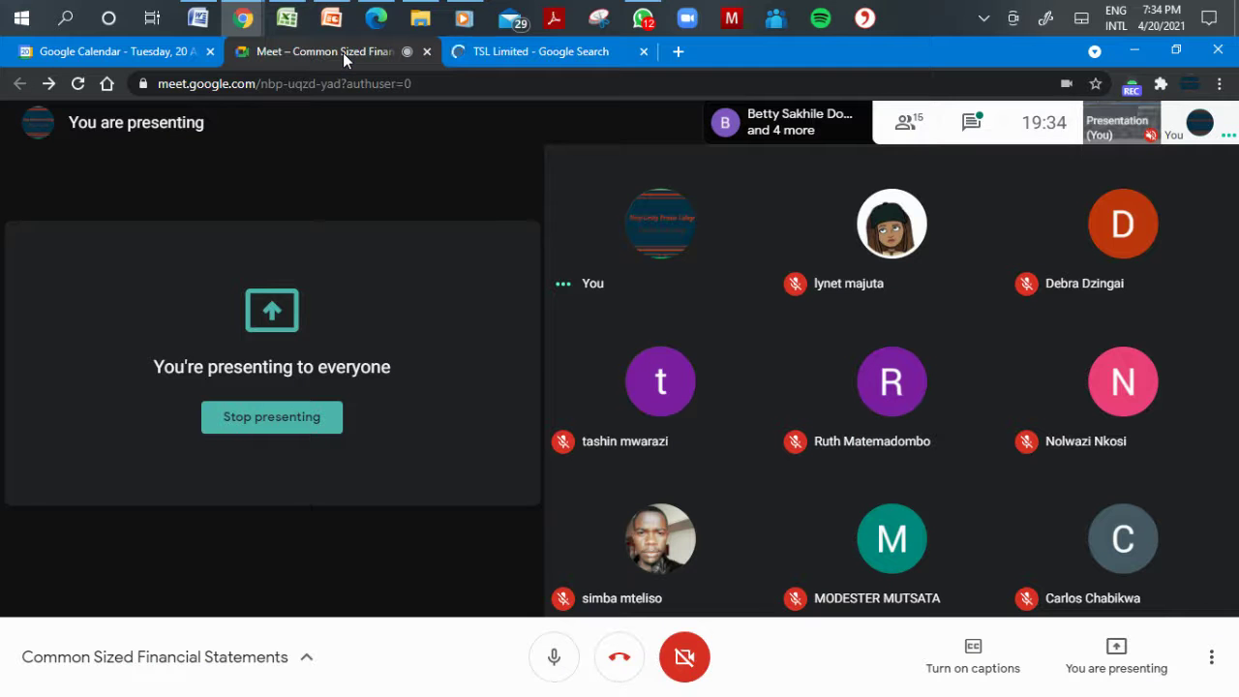
click(376, 17)
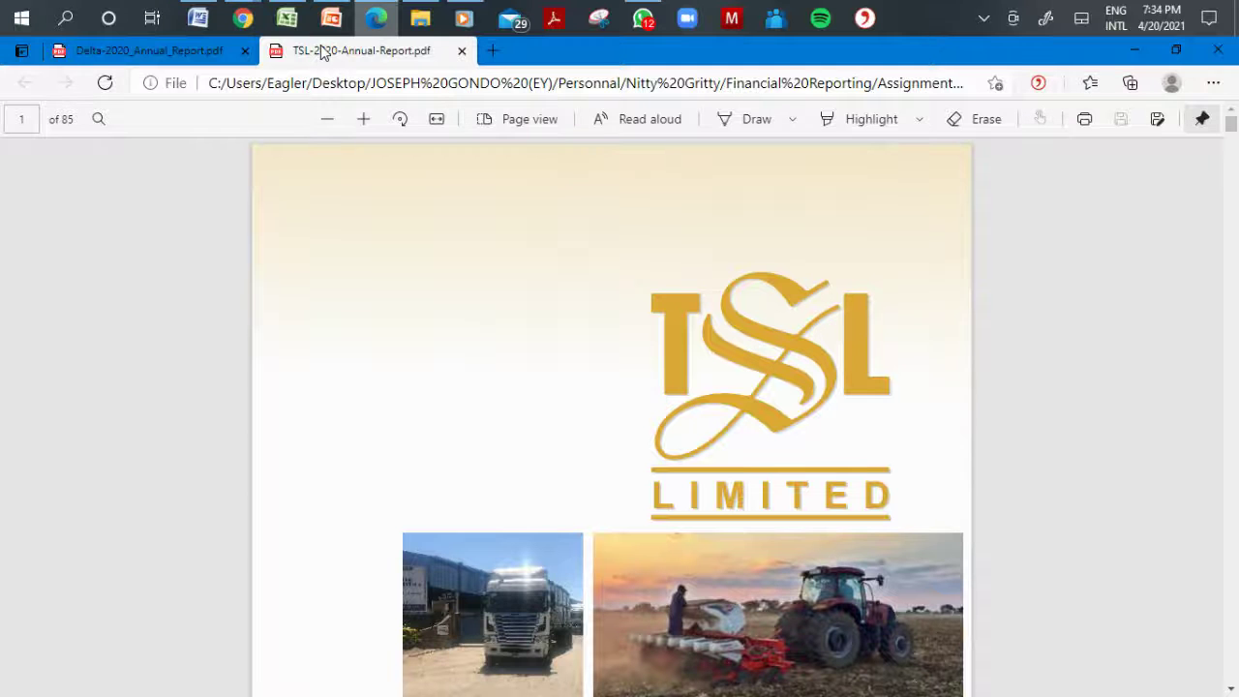
click(185, 50)
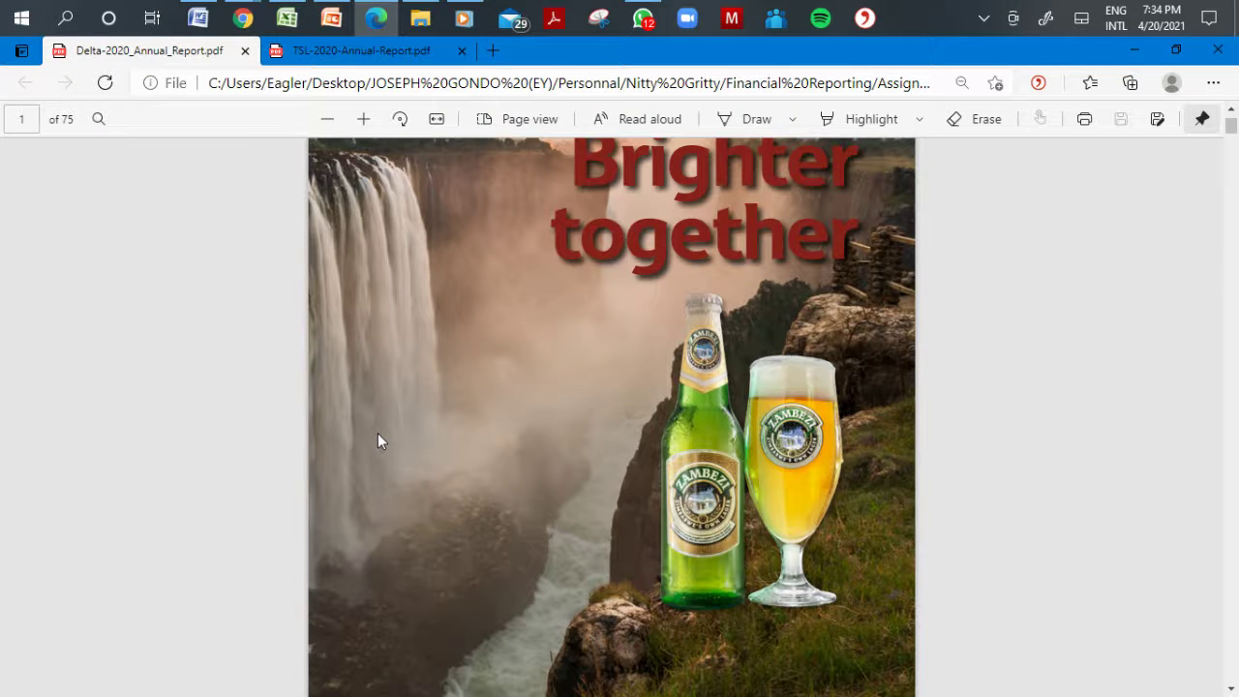
Look through the Delta annual report for the consolidated statements of profit or loss and financial position on PDF pages 28 and 29.
scroll(379, 435, down, 10)
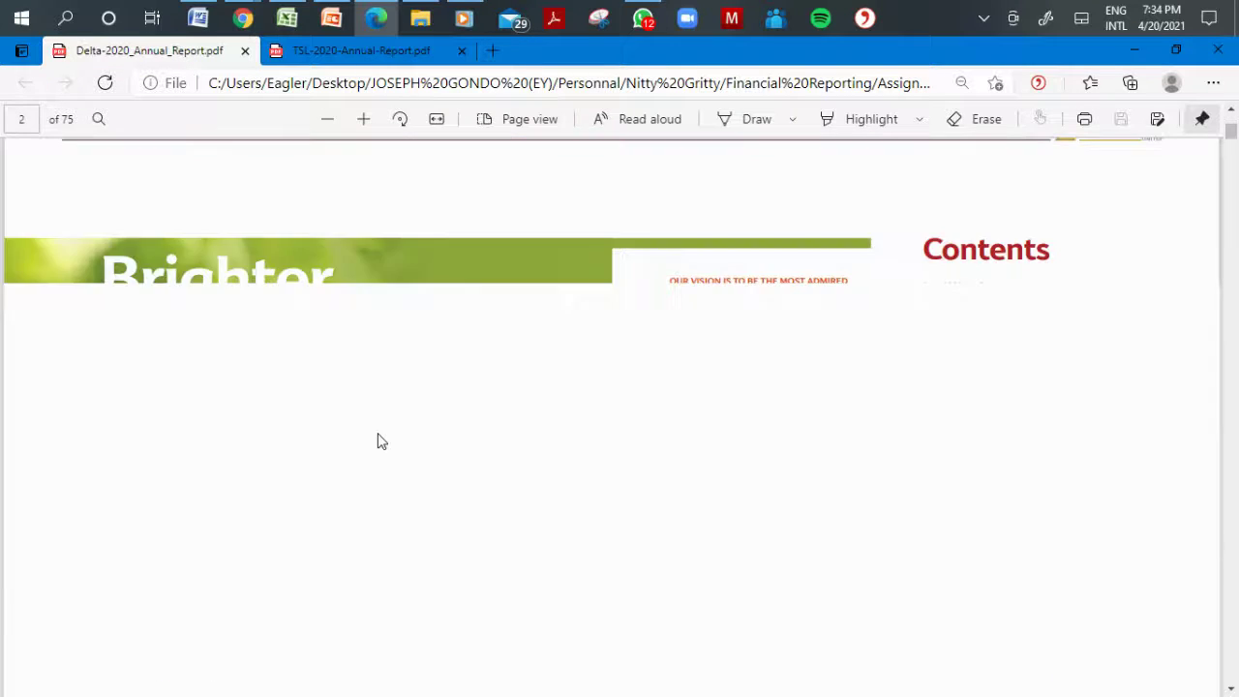
scroll(378, 441, down, 20)
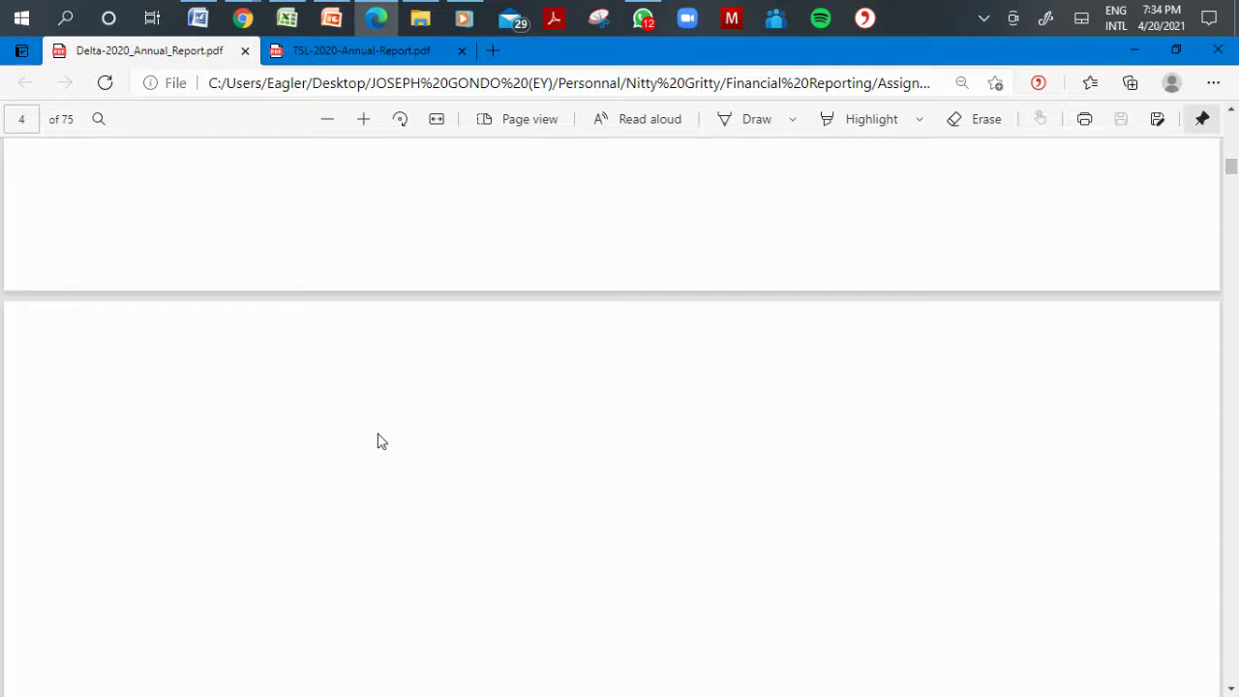
scroll(378, 441, down, 10)
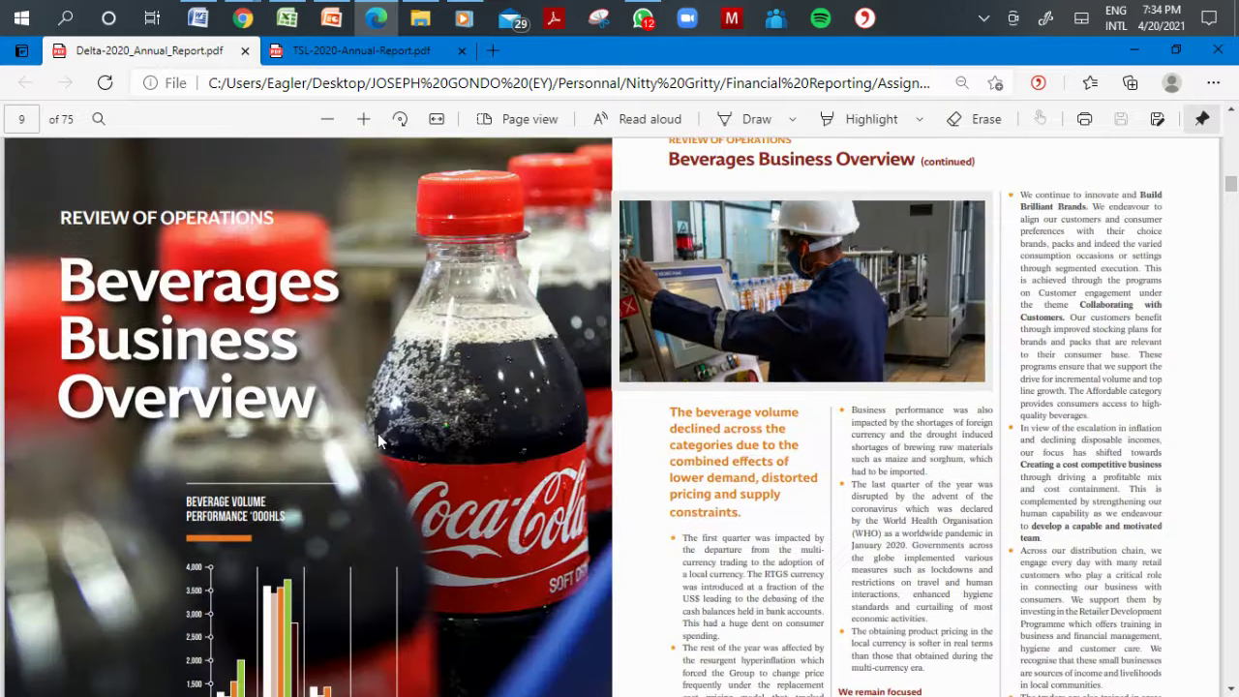
scroll(378, 441, down, 10)
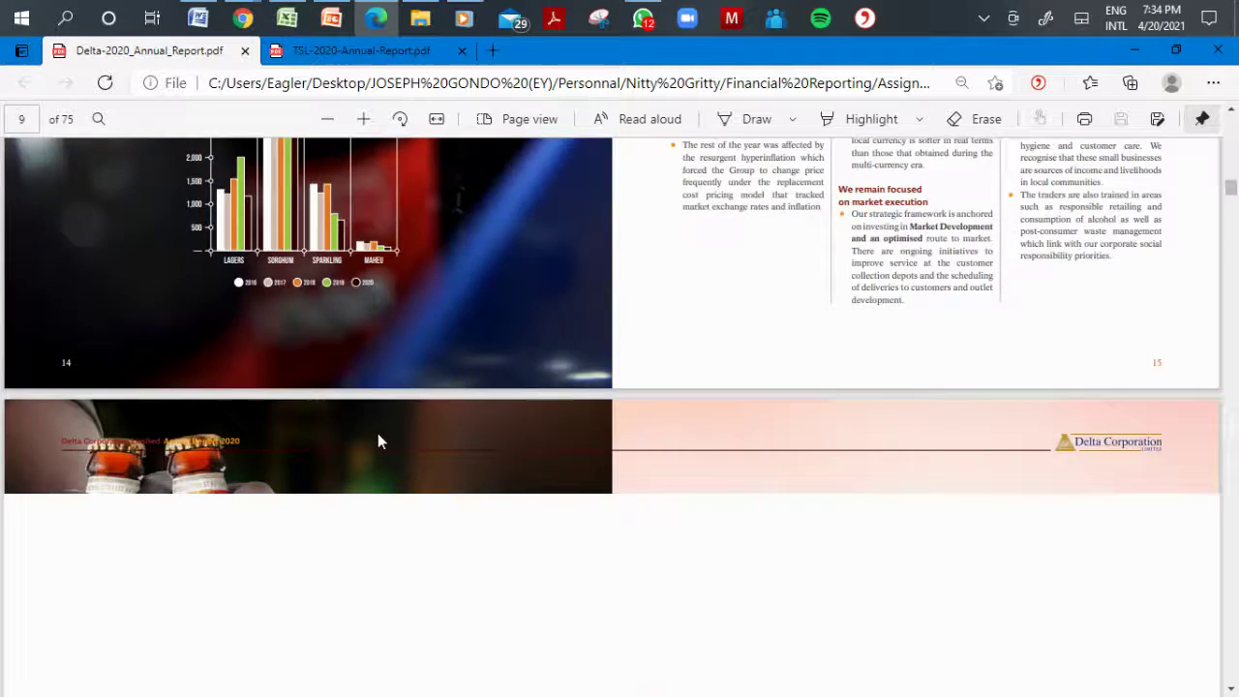
scroll(377, 433, down, 10)
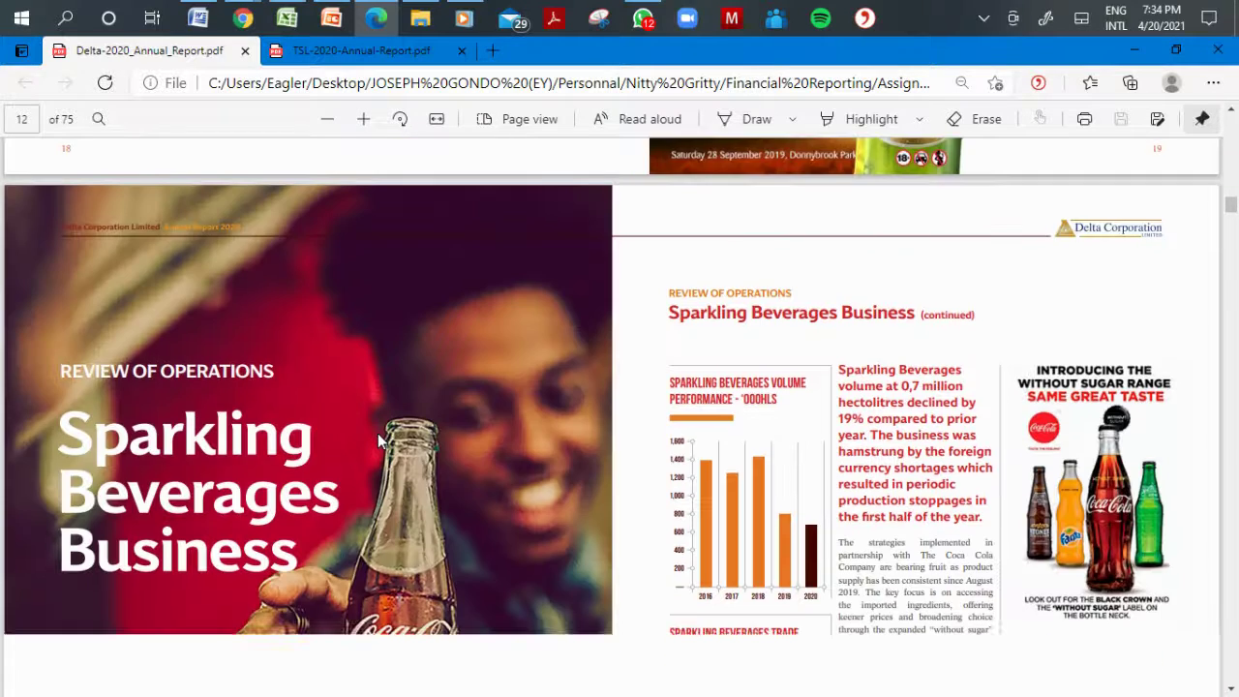
scroll(377, 432, down, 10)
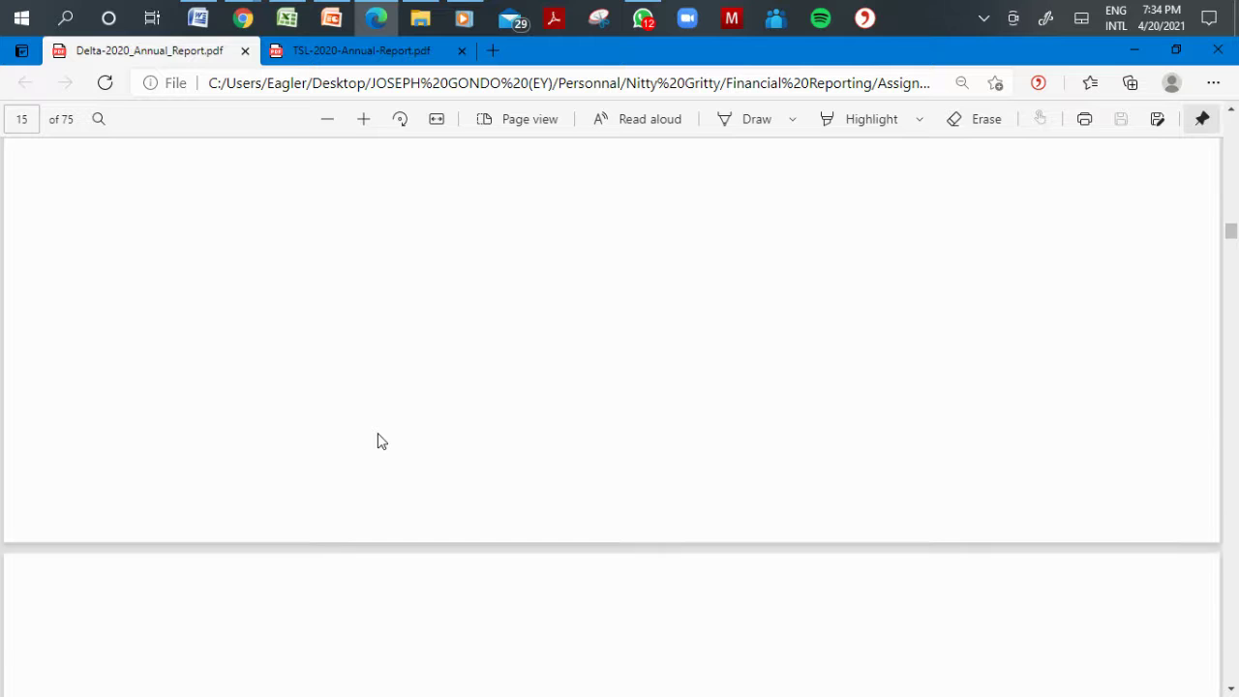
scroll(378, 441, down, 3)
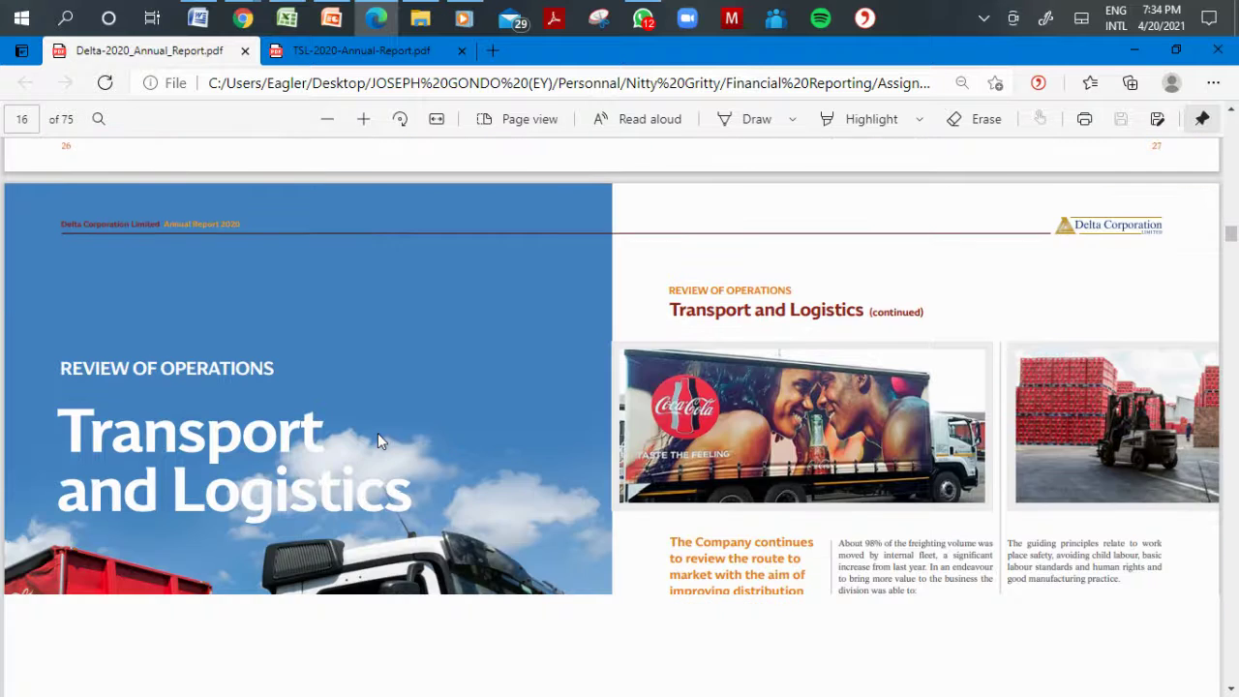
scroll(378, 441, down, 5)
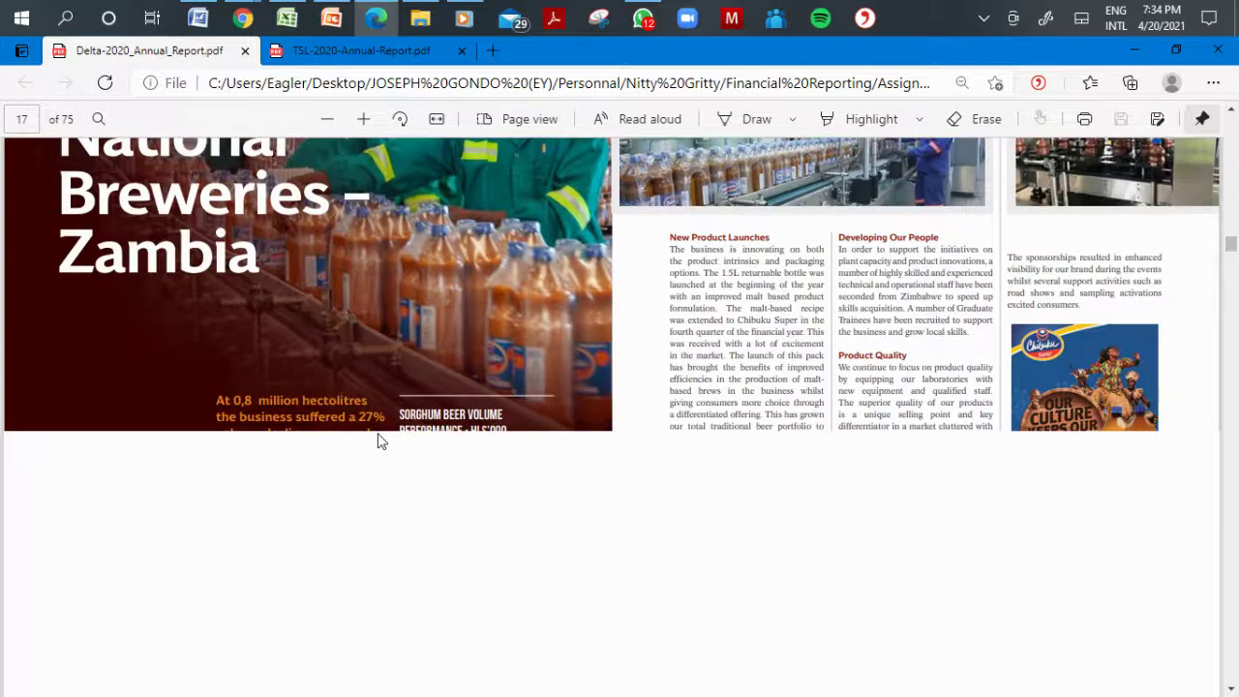
scroll(378, 442, down, 5)
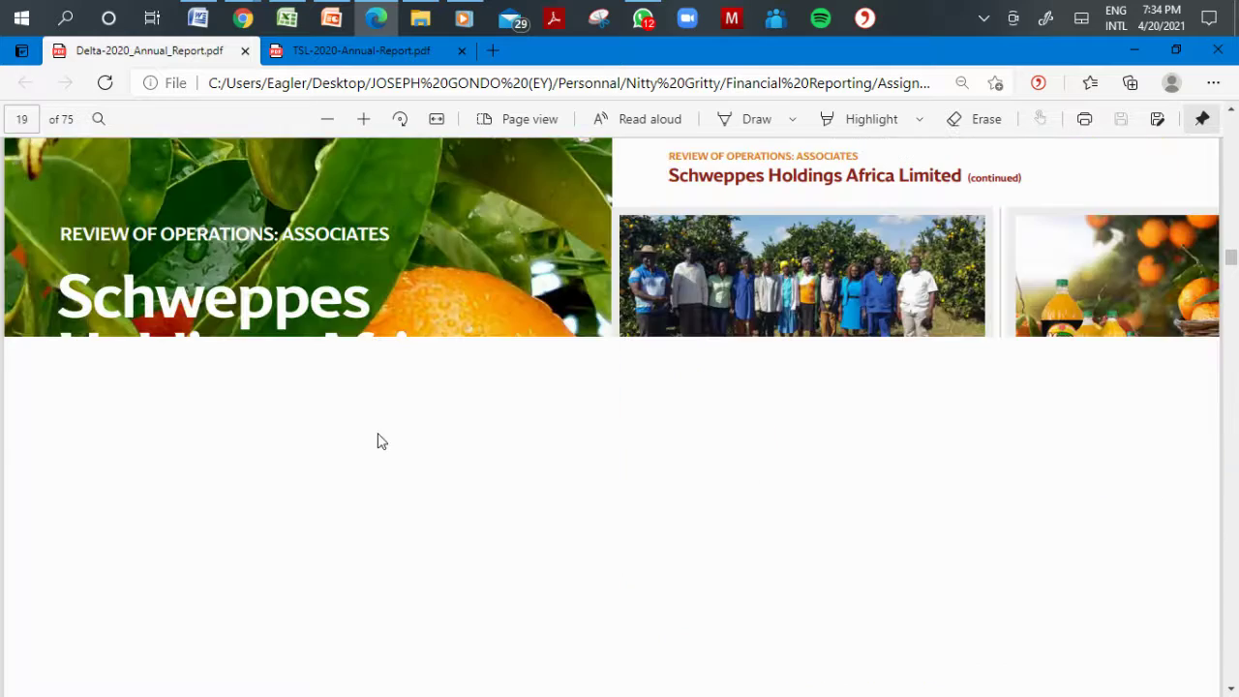
scroll(378, 440, down, 3)
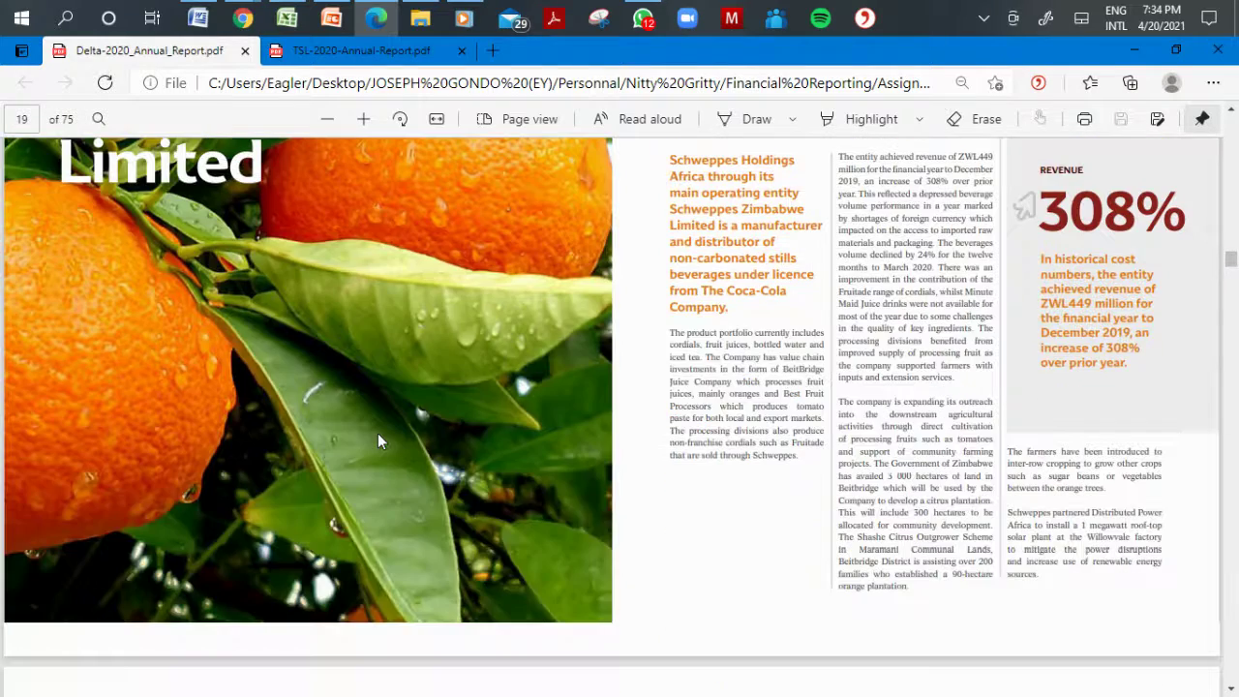
scroll(378, 441, down, 5)
scroll(378, 441, down, 3)
scroll(377, 440, down, 5)
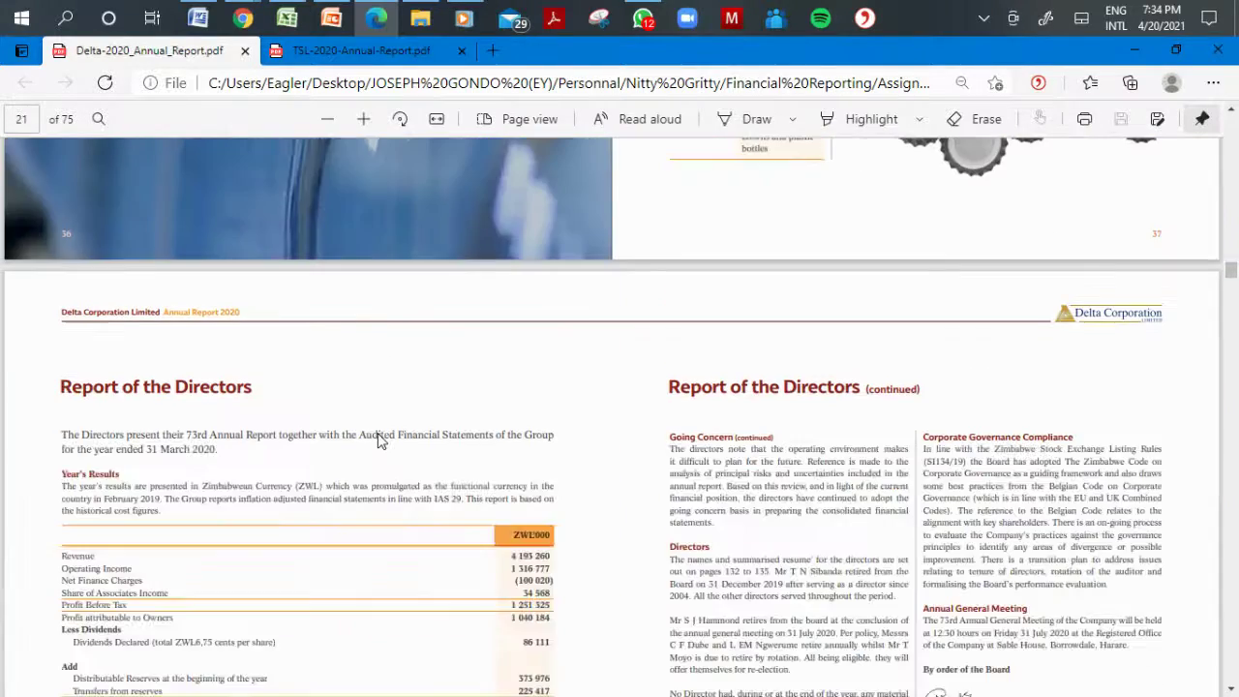
scroll(378, 441, down, 10)
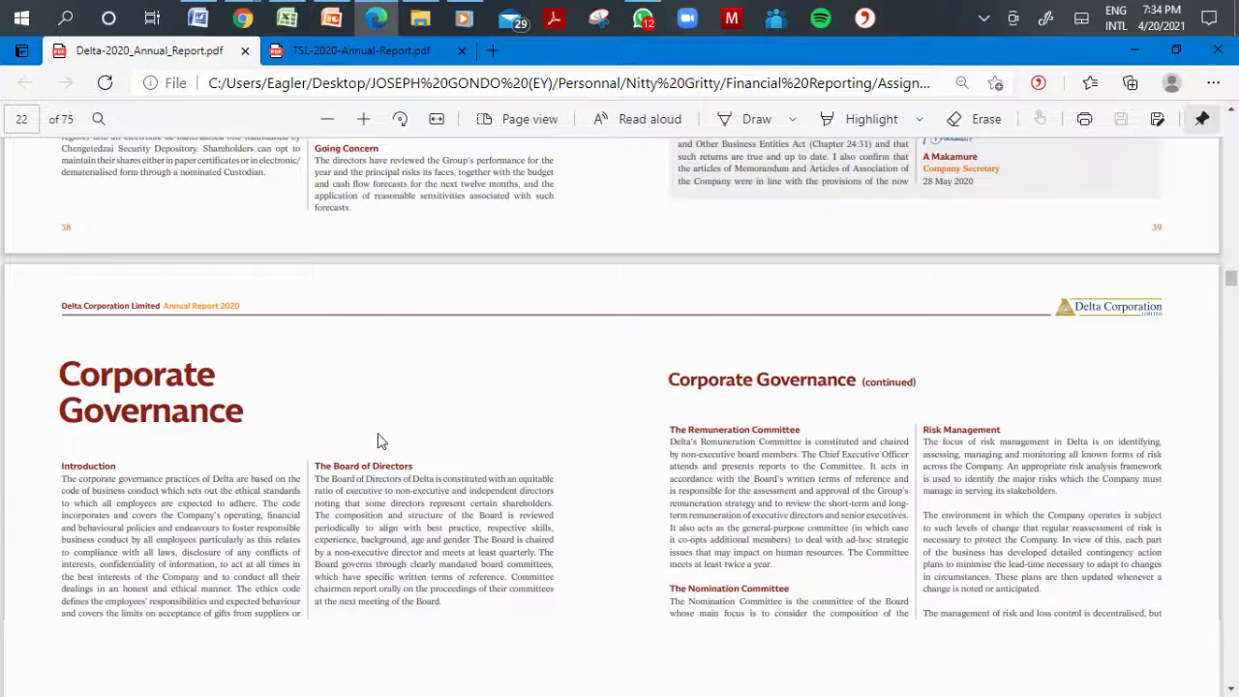
scroll(379, 440, down, 10)
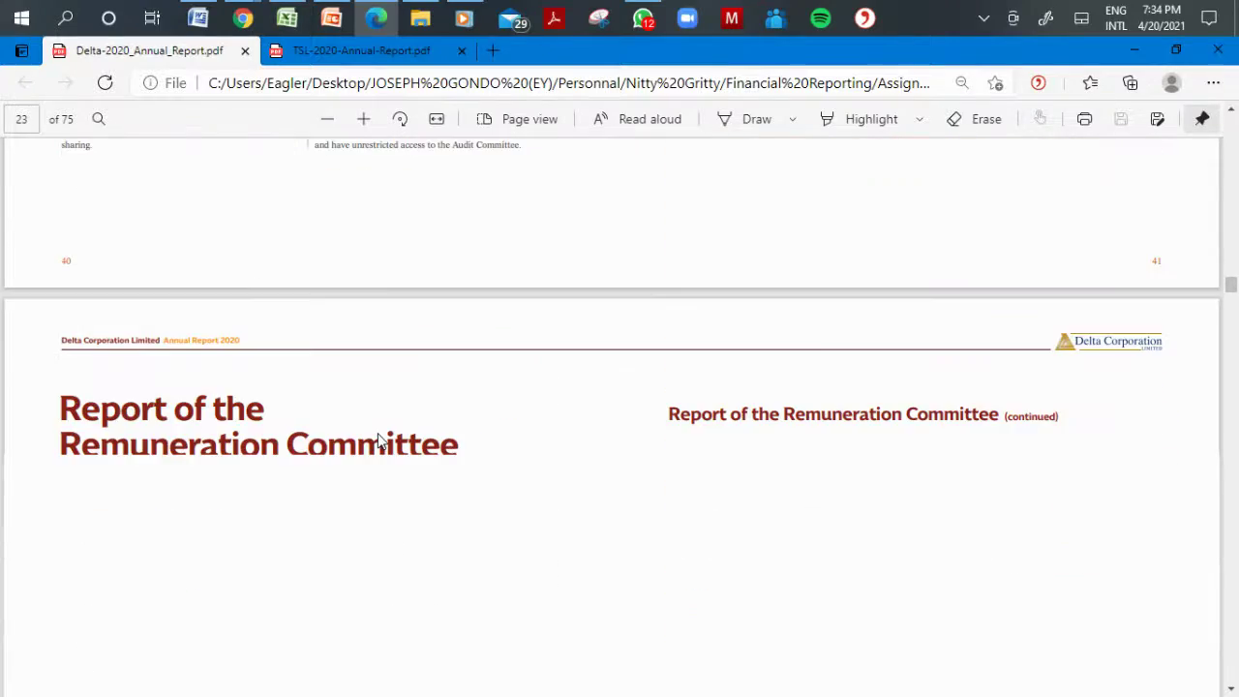
scroll(379, 440, down, 10)
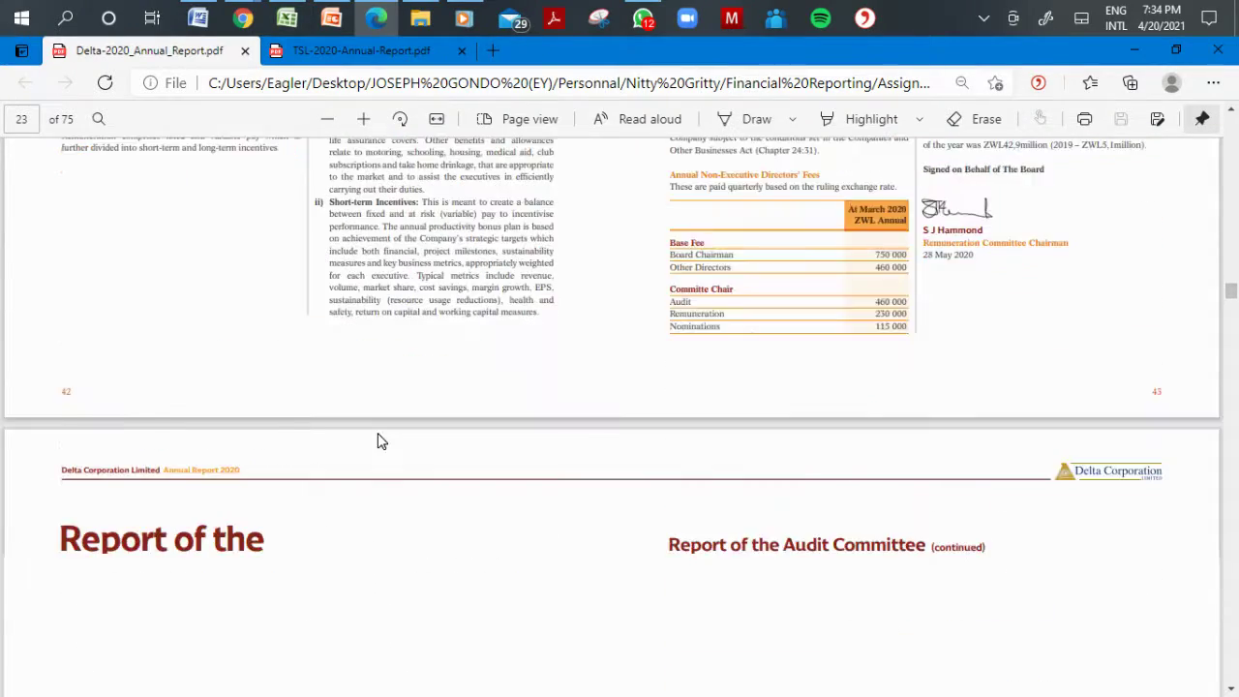
scroll(379, 441, down, 10)
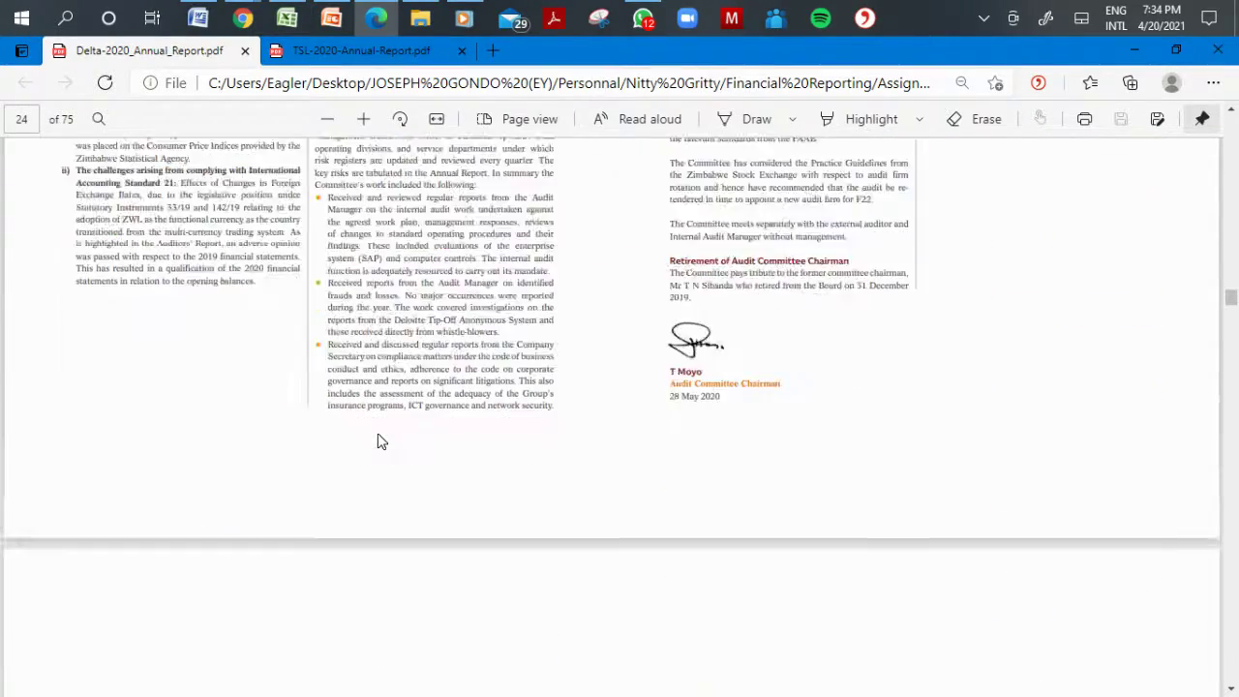
scroll(377, 440, down, 10)
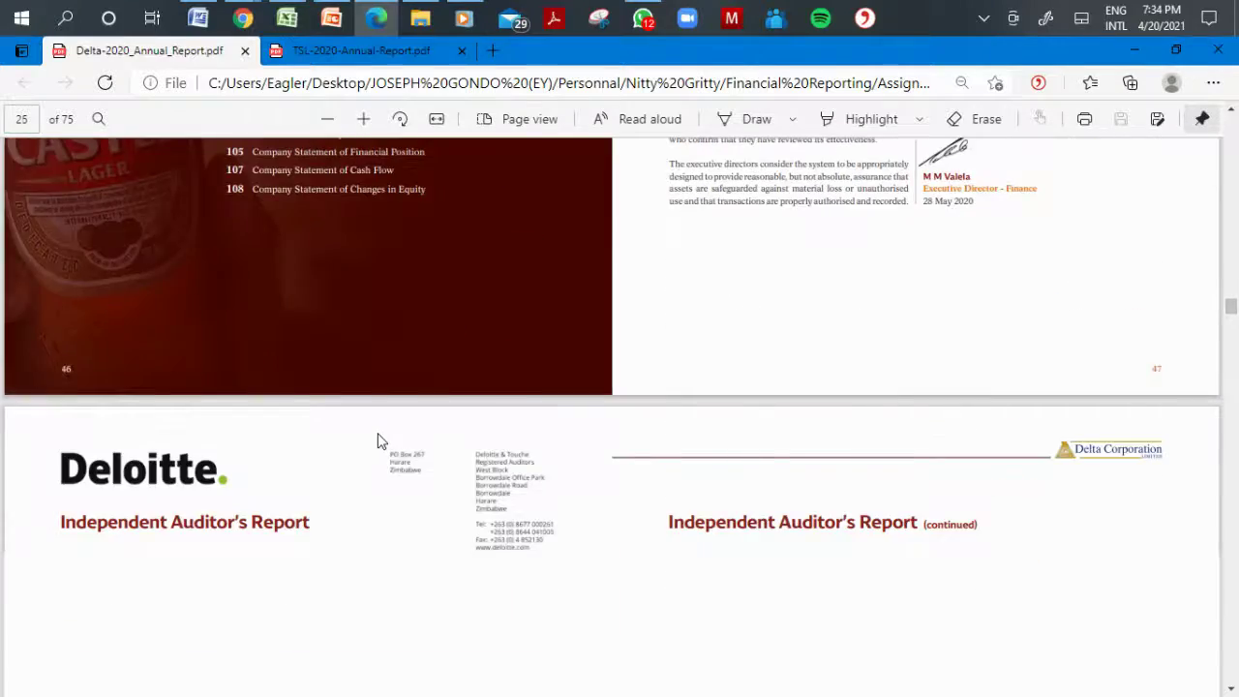
scroll(378, 433, down, 5)
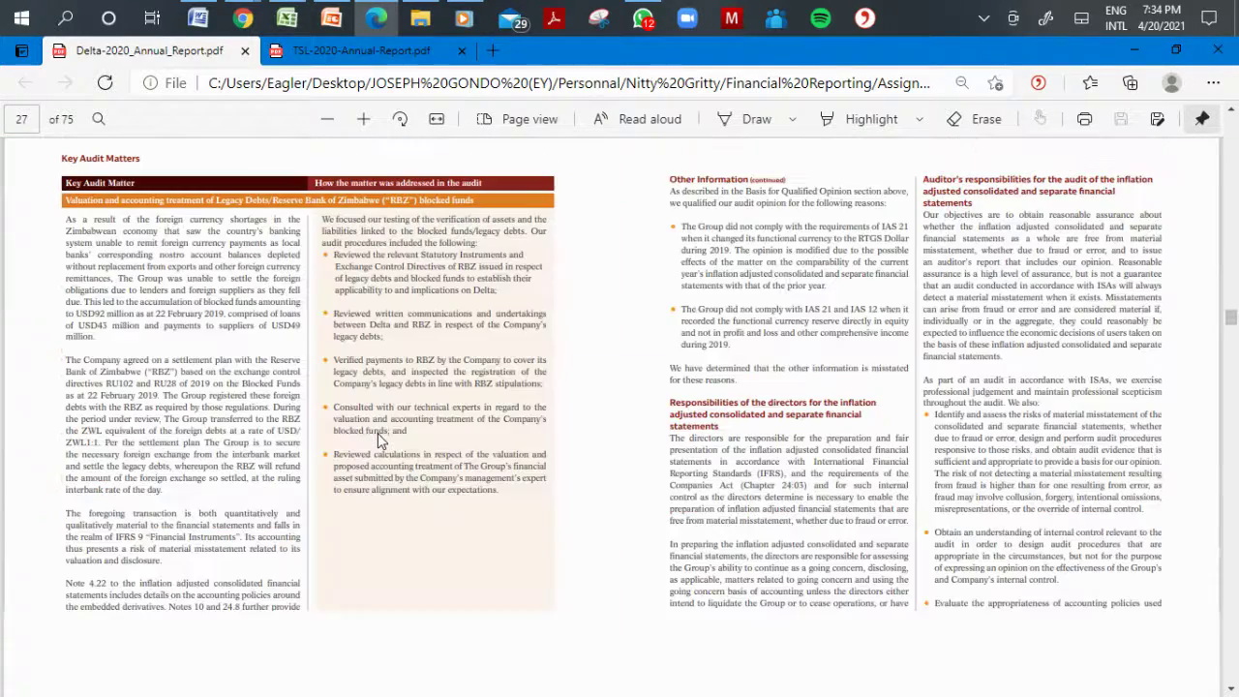
scroll(377, 440, down, 10)
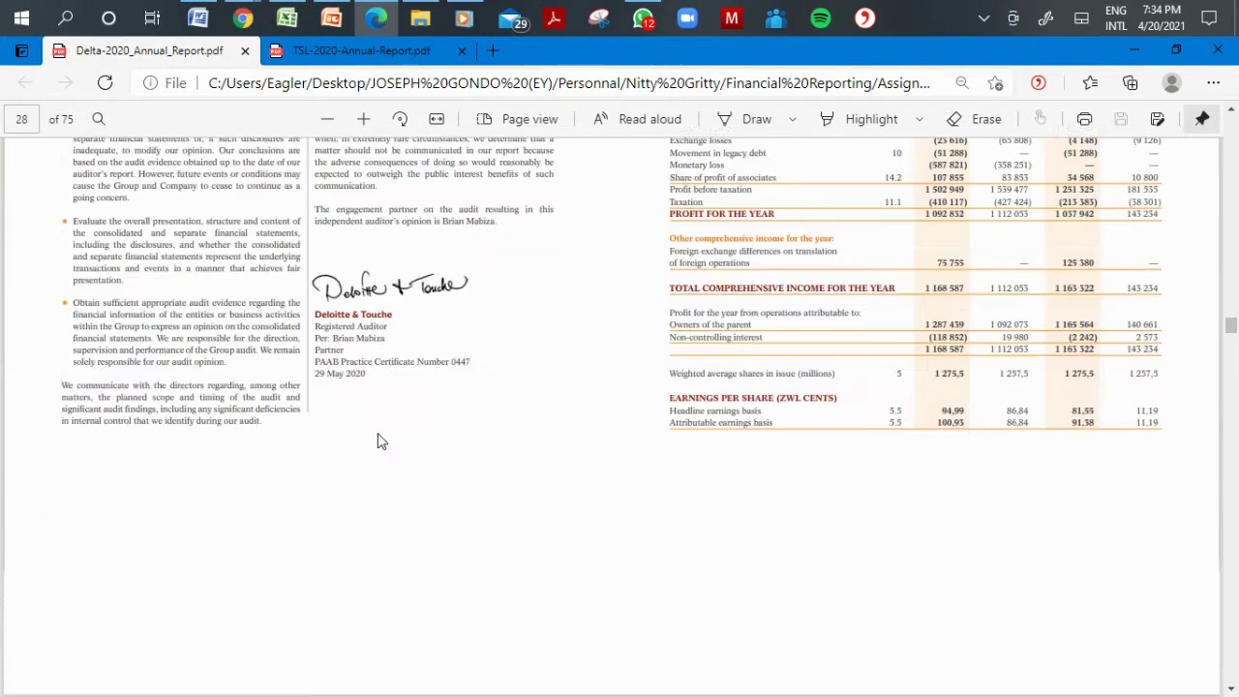
scroll(377, 440, down, 5)
scroll(377, 436, up, 2)
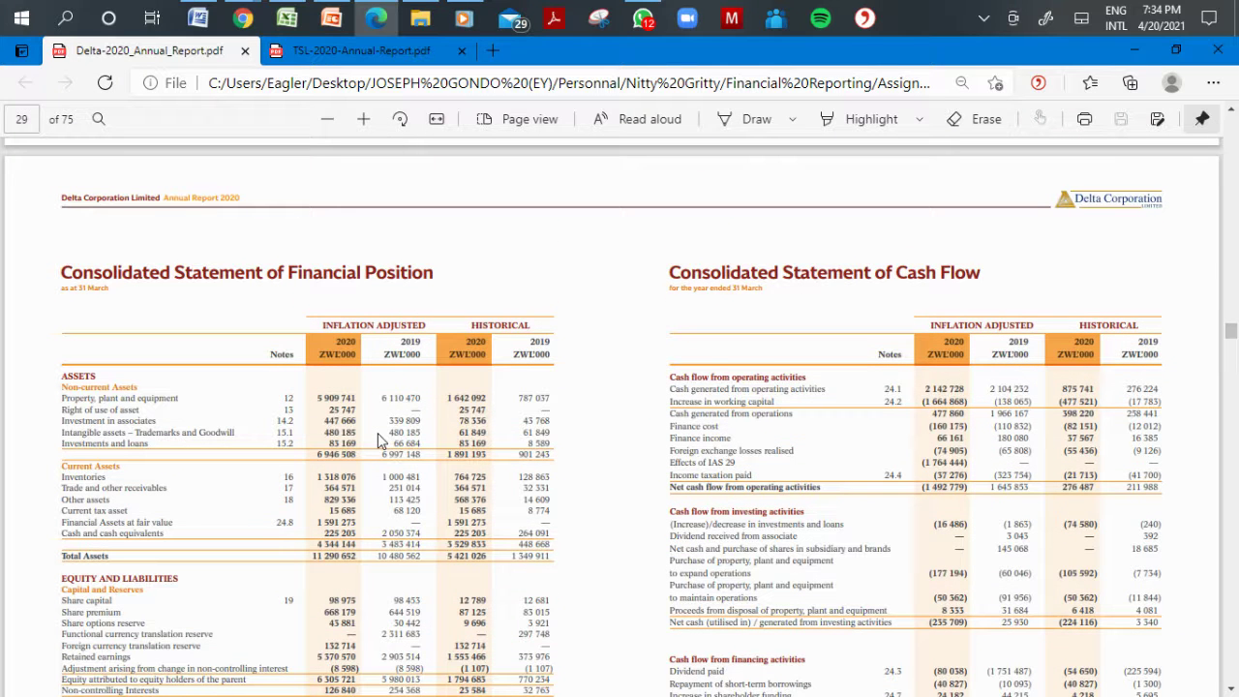
scroll(378, 432, up, 5)
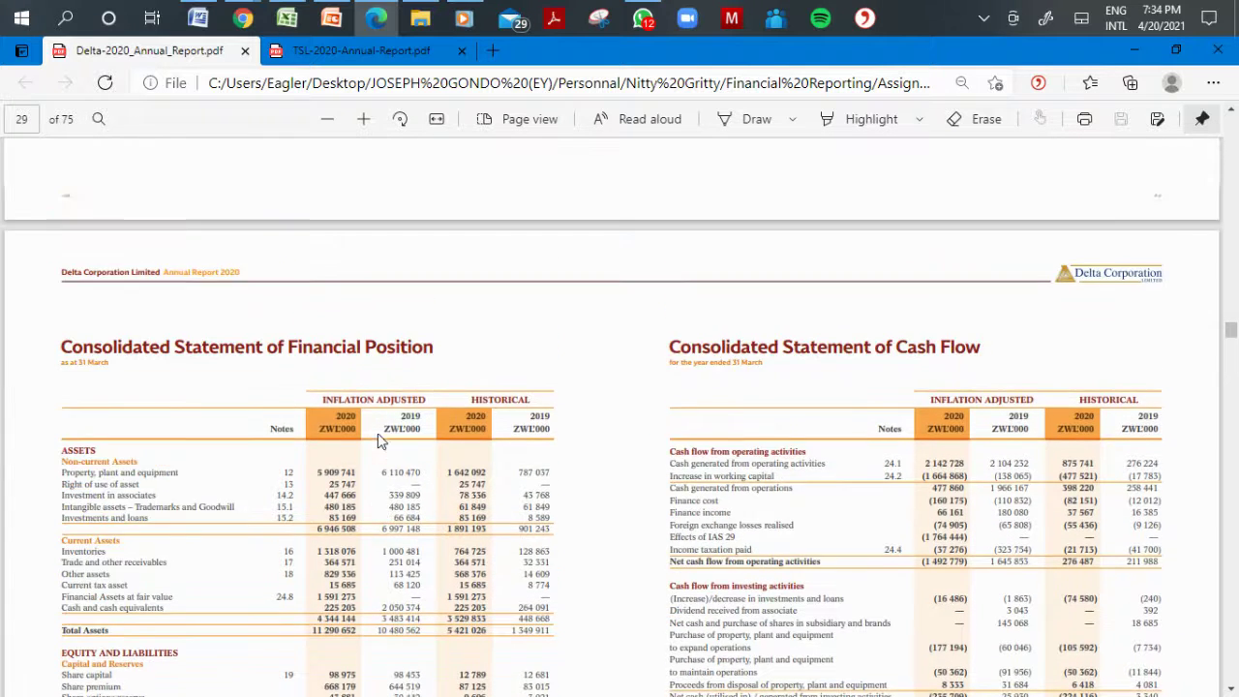
scroll(381, 440, up, 3)
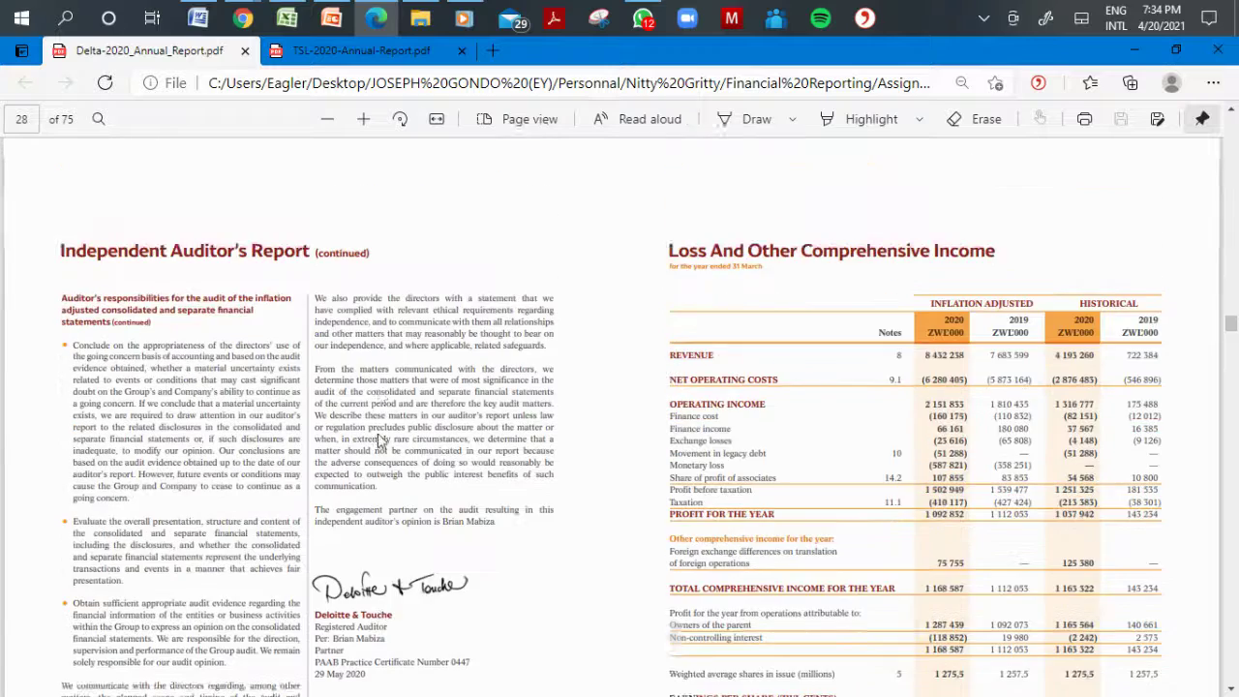
scroll(377, 441, down, 8)
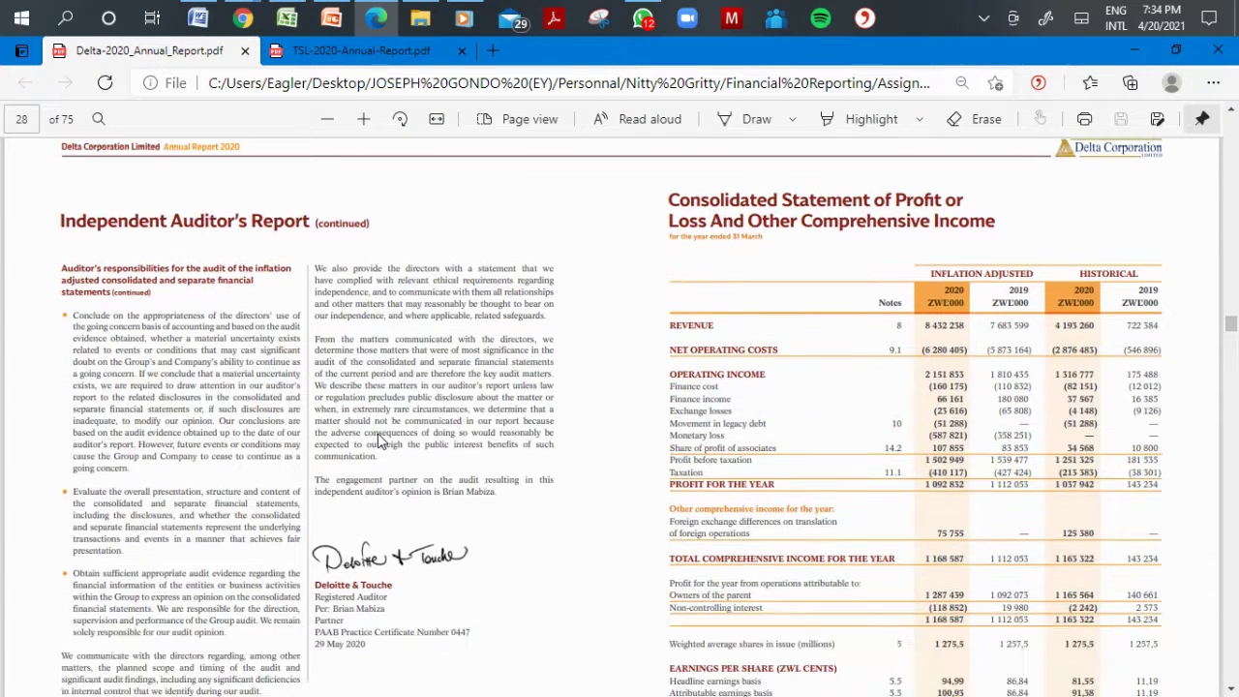
scroll(378, 440, down, 5)
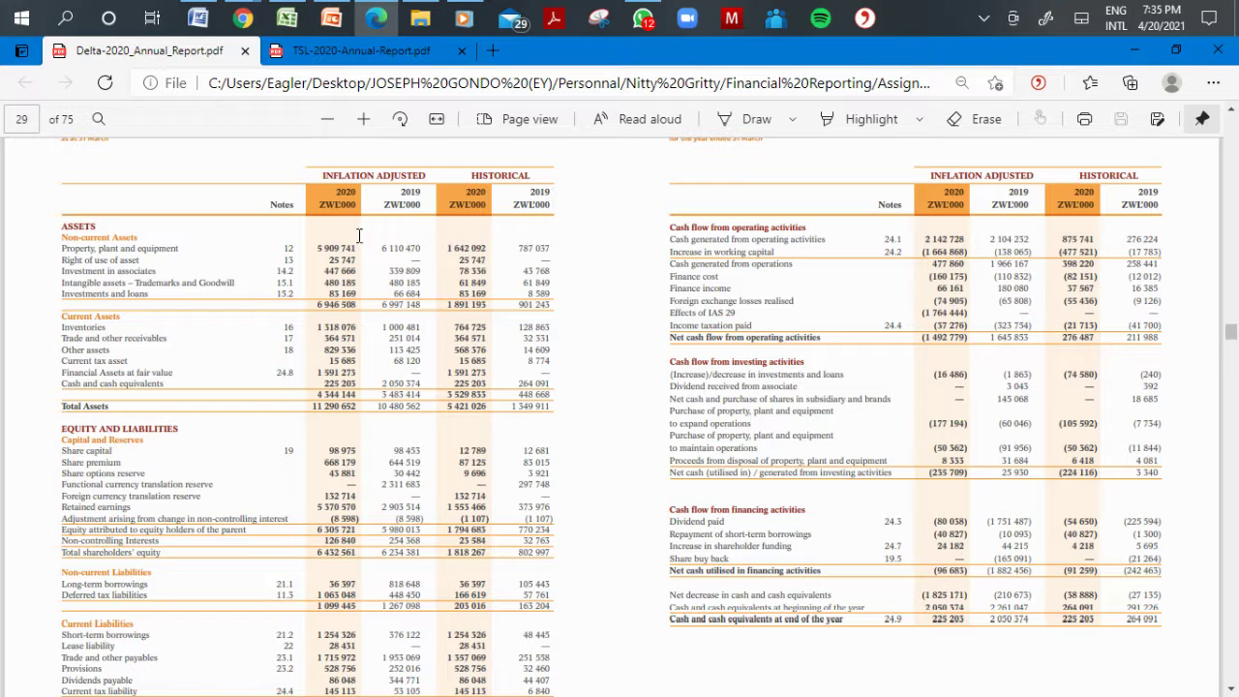
mouse_move(243, 18)
drag(63, 213, 161, 287)
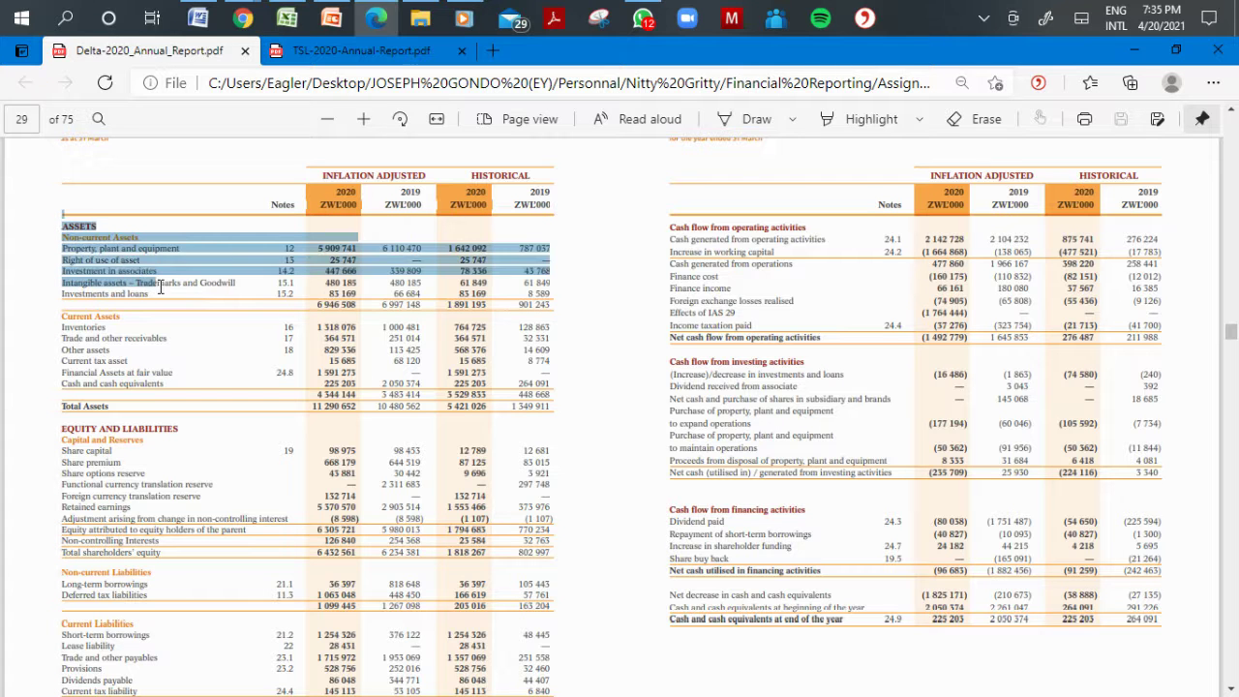
click(179, 284)
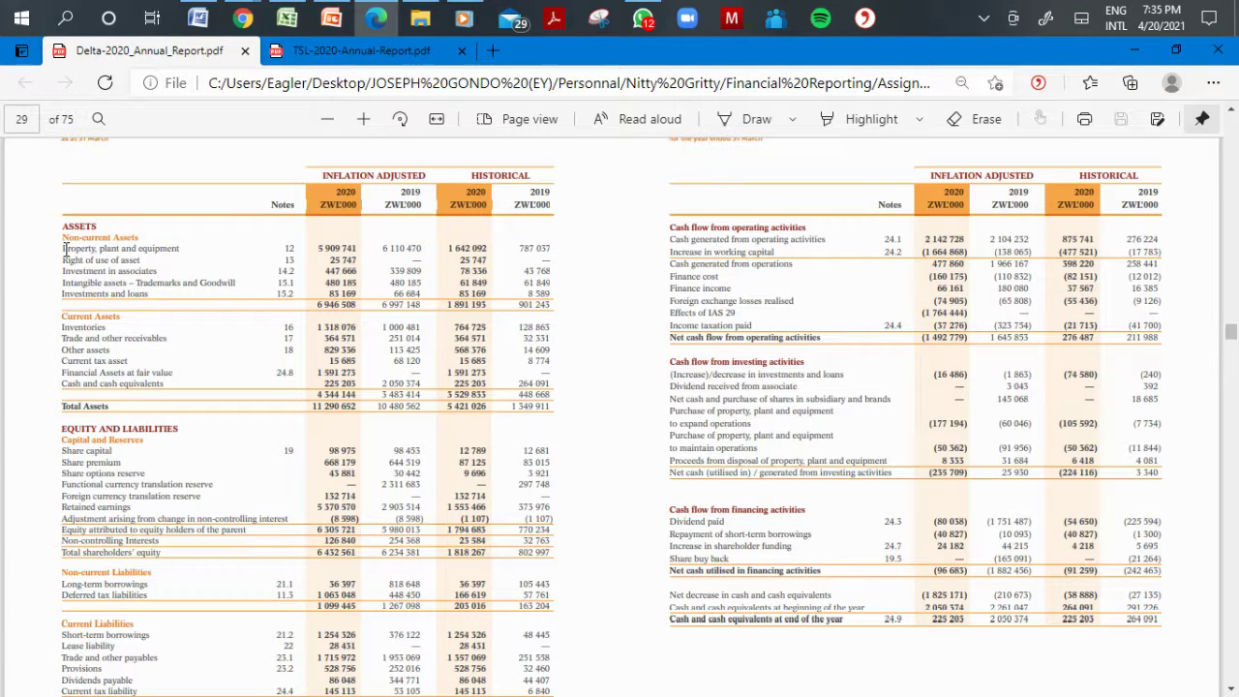
Copy the Non-current Assets block of the Consolidated Statement of Financial Position, from the ASSETS heading through its total row.
drag(63, 242, 109, 270)
drag(316, 244, 555, 308)
key(ctrl+c)
click(64, 232)
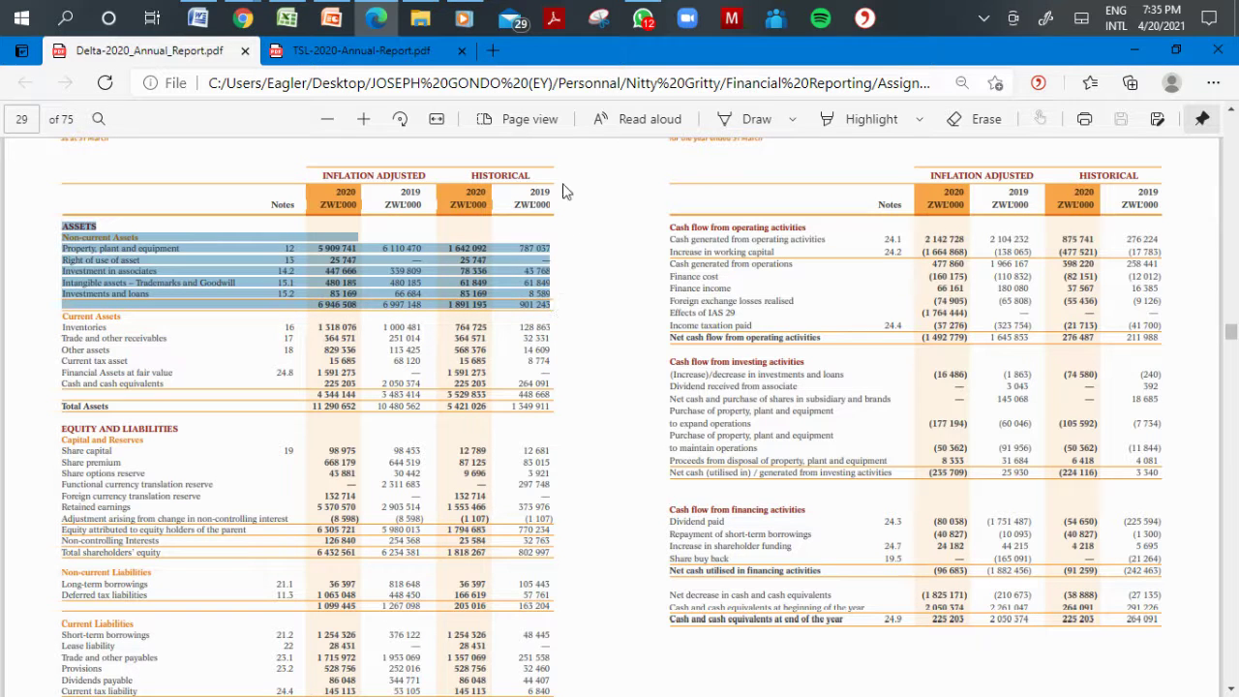
Switch to Solution.xlsx in Excel, paste the copied assets as Text at cell A1 of the Illustration sheet, and widen column A to fit.
click(287, 18)
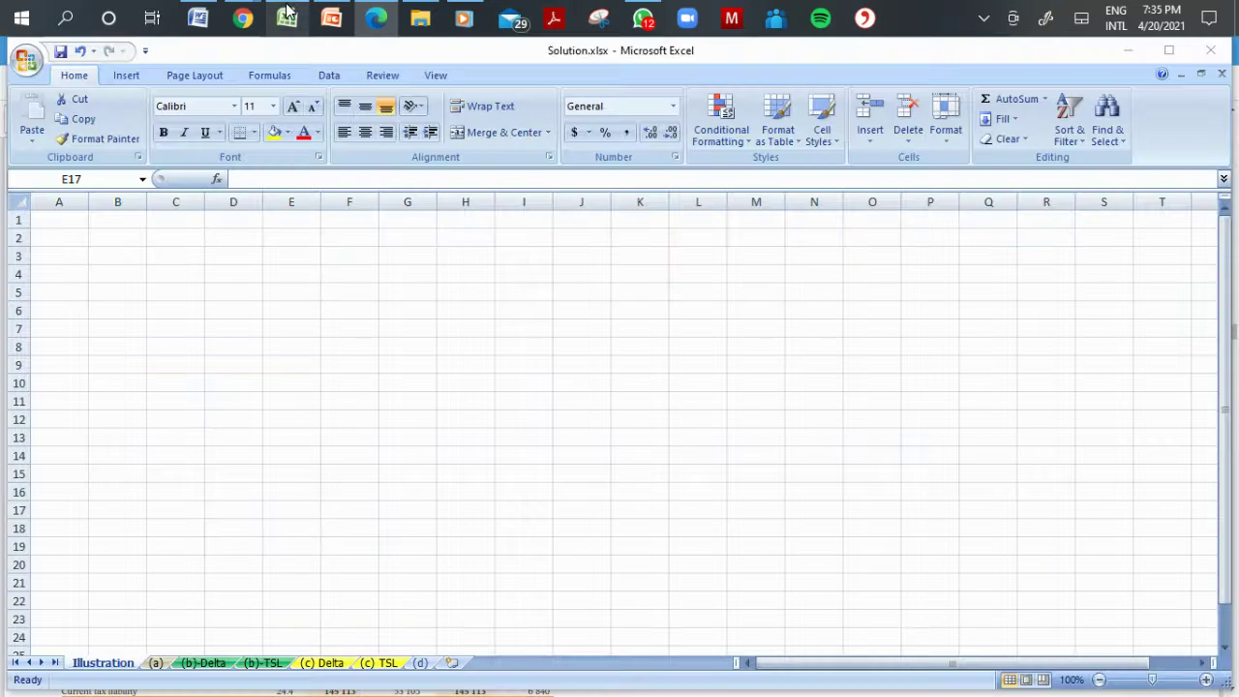
click(60, 221)
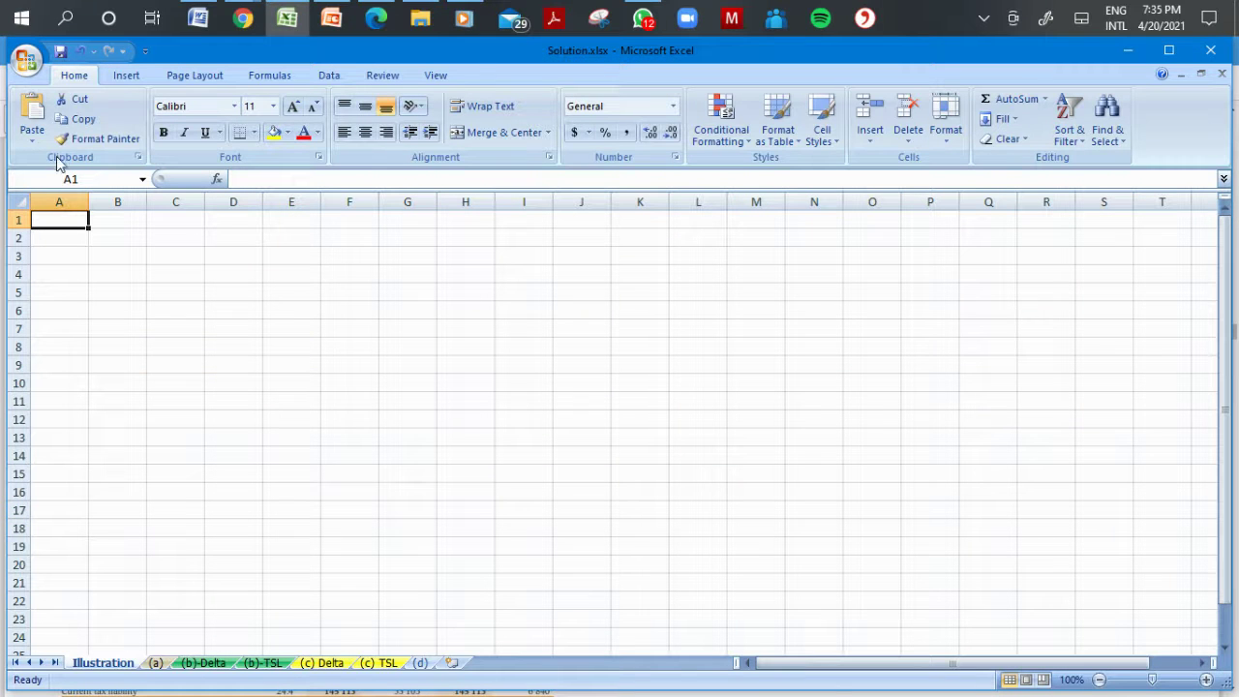
click(33, 138)
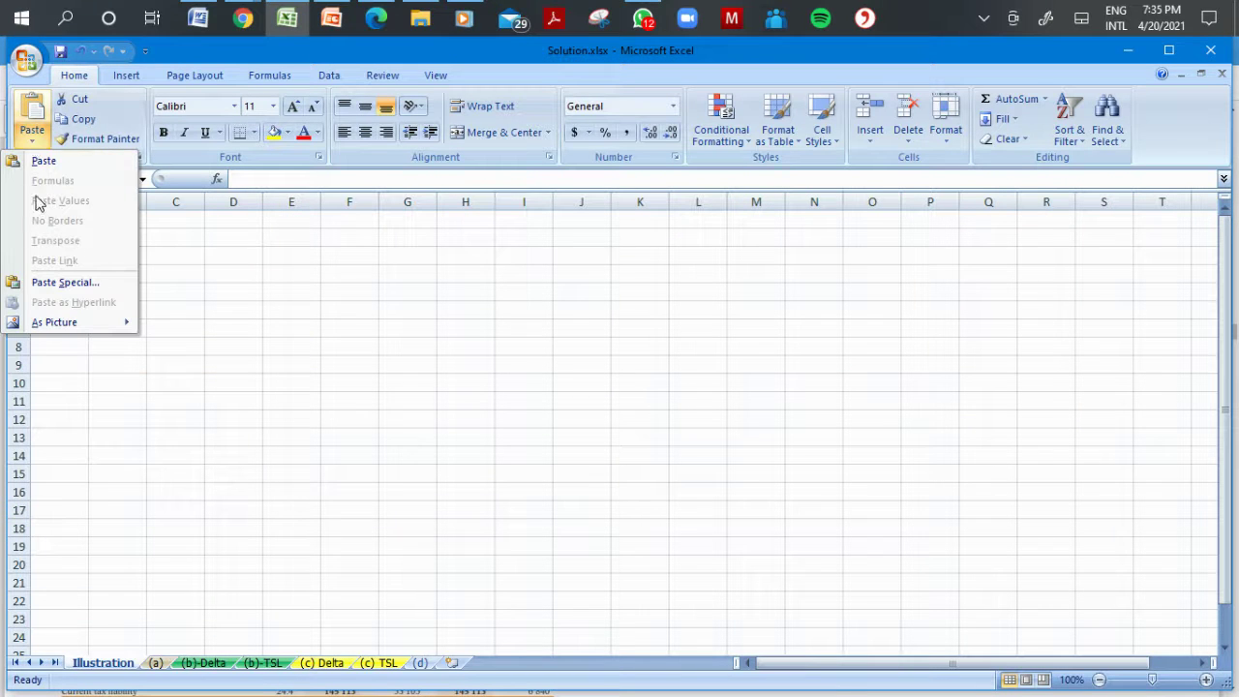
click(97, 282)
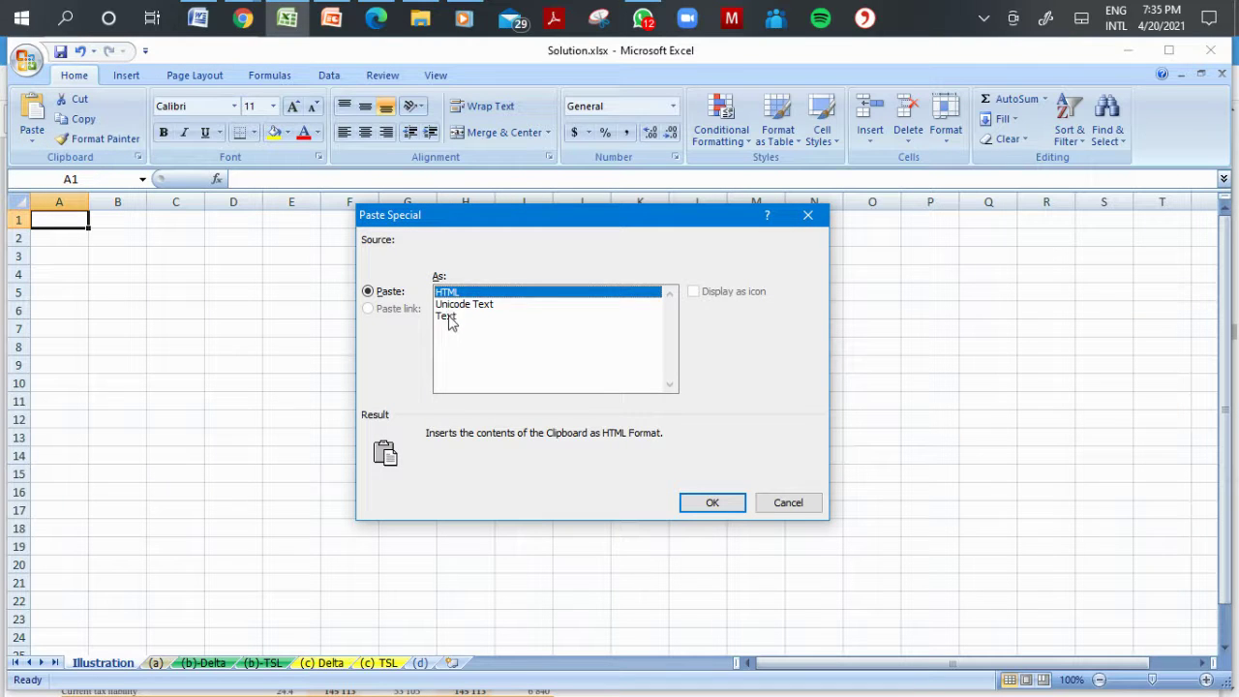
click(450, 317)
click(726, 506)
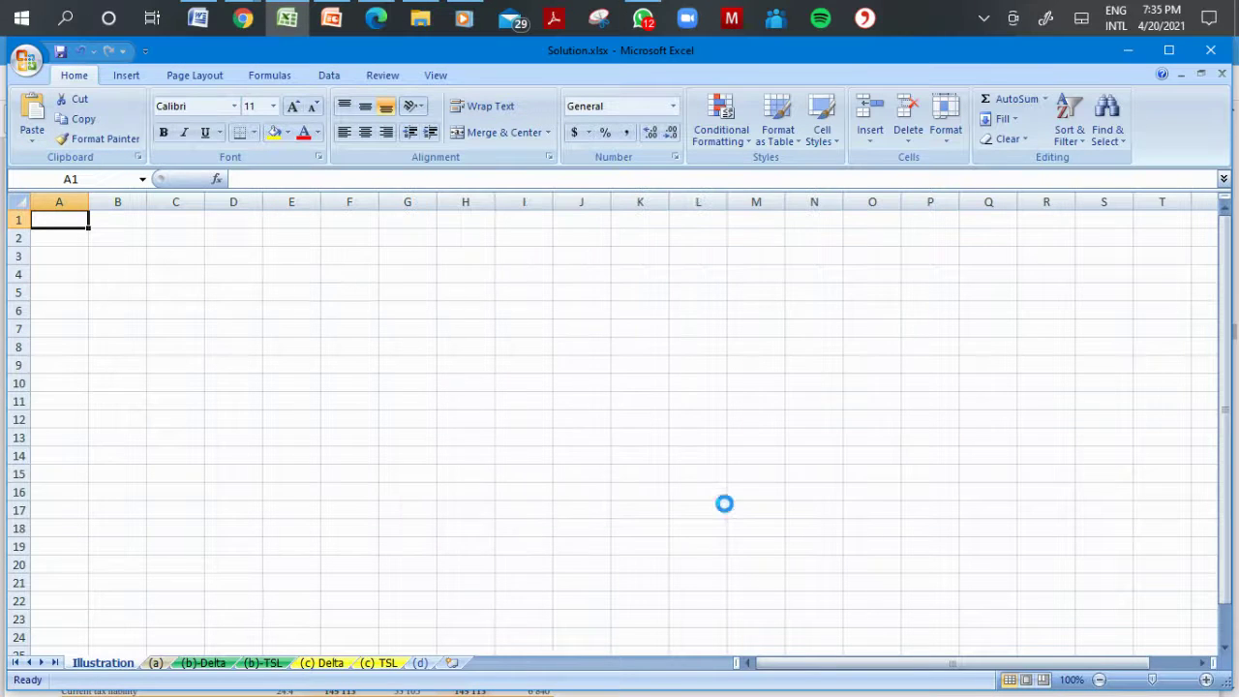
click(236, 360)
drag(88, 203, 578, 290)
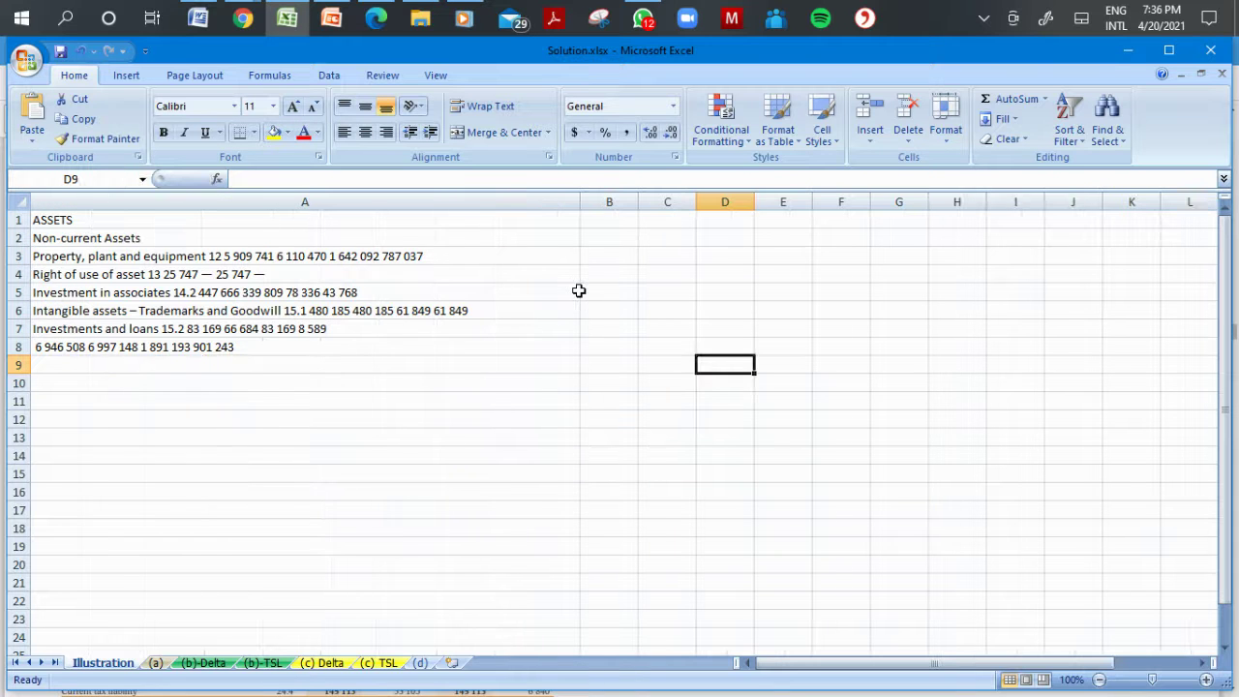
Undo the widening of column A and clear all pasted contents from the Illustration sheet.
key(ctrl+z)
click(221, 276)
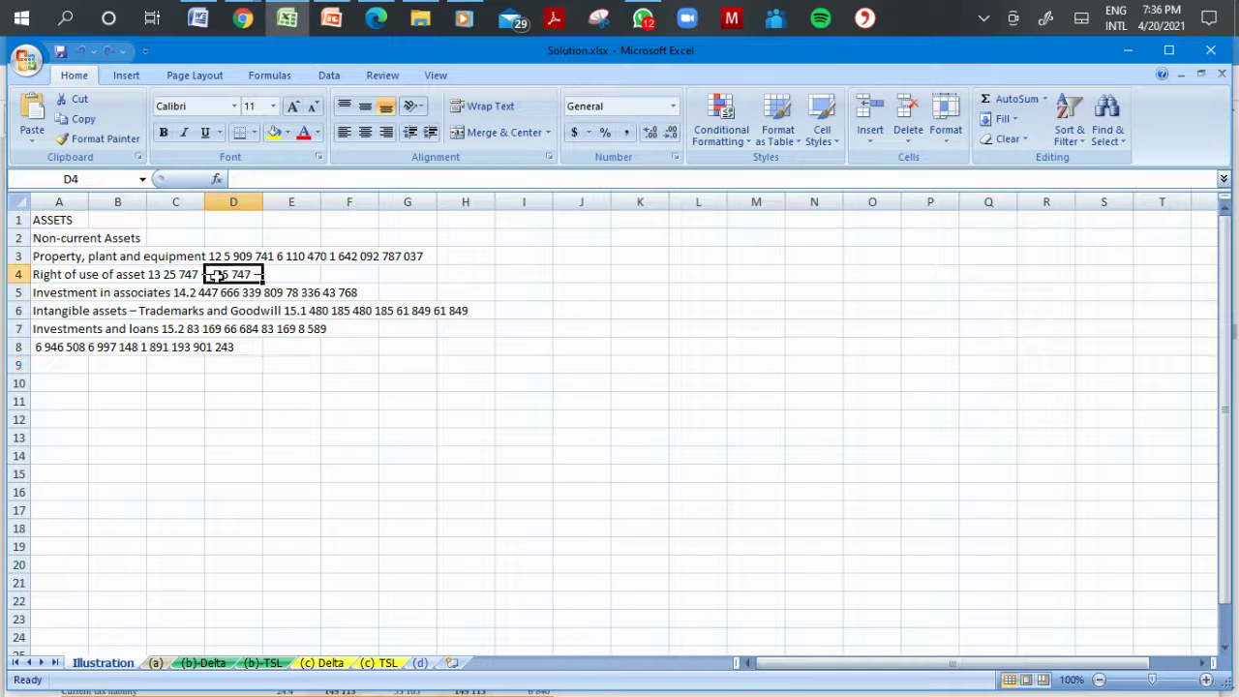
click(19, 202)
key(Delete)
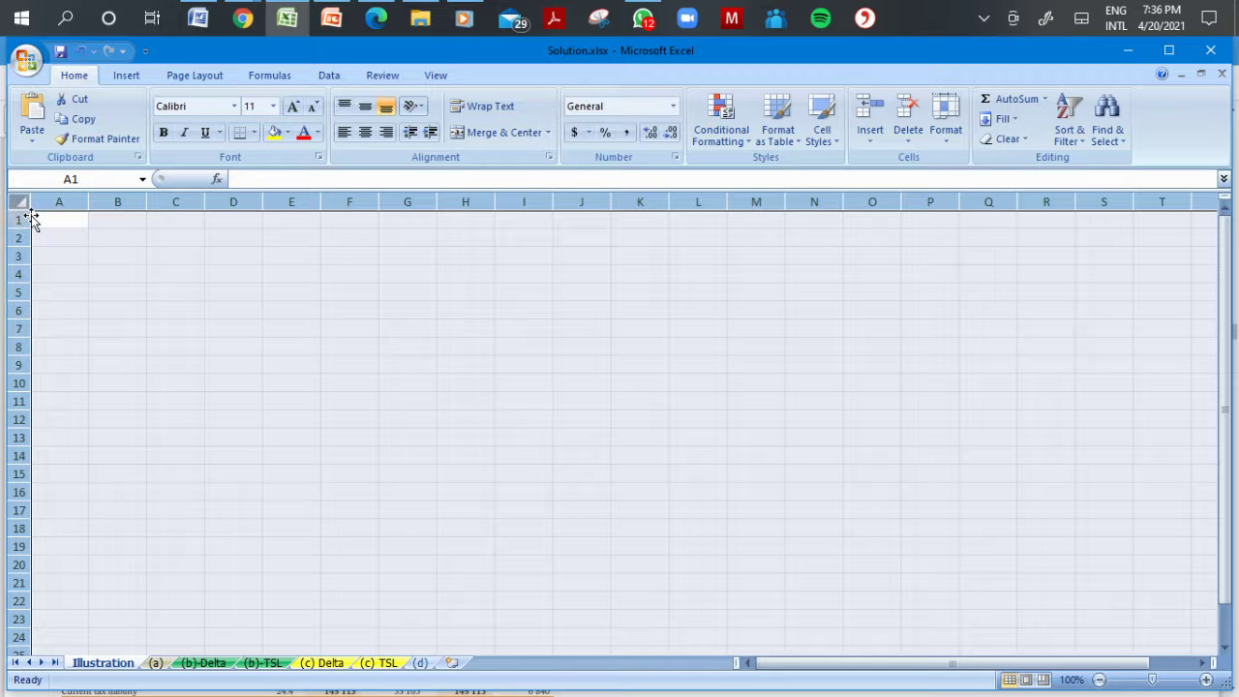
click(108, 254)
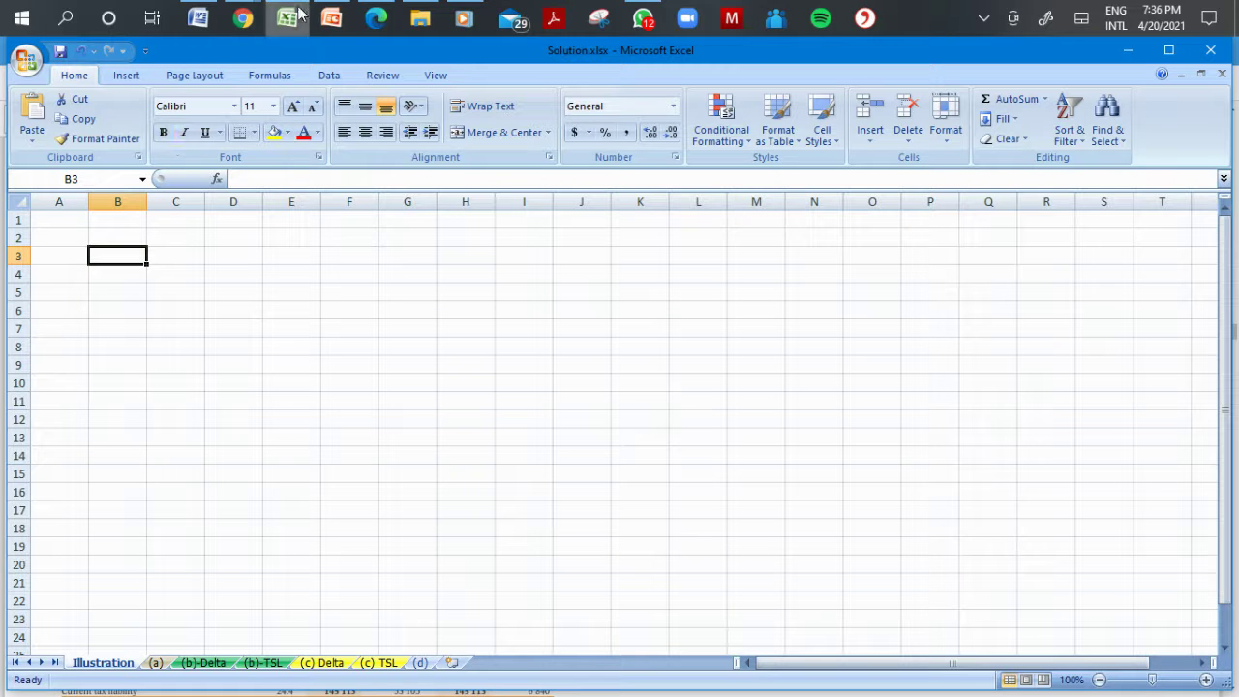
Copy the "Property, plant and equipment" label from the Delta report in Microsoft Edge and paste it into cell A1 of Solution.xlsx in Excel.
click(375, 17)
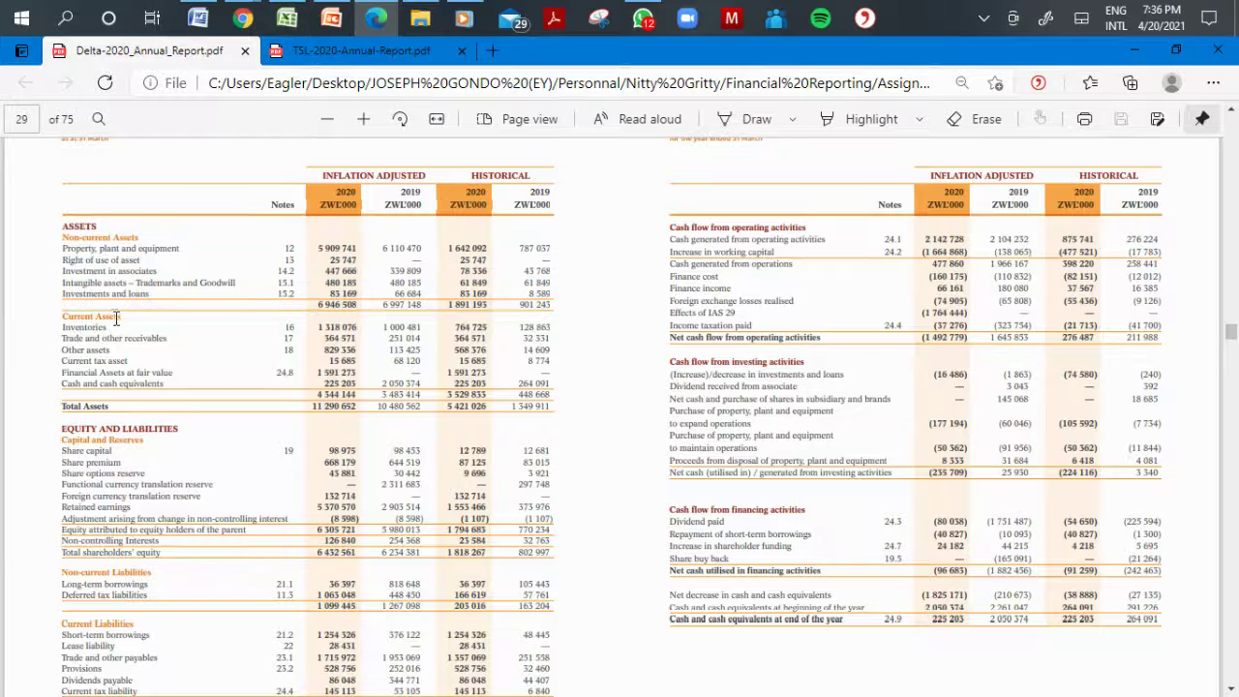
drag(62, 248, 179, 257)
key(ctrl+c)
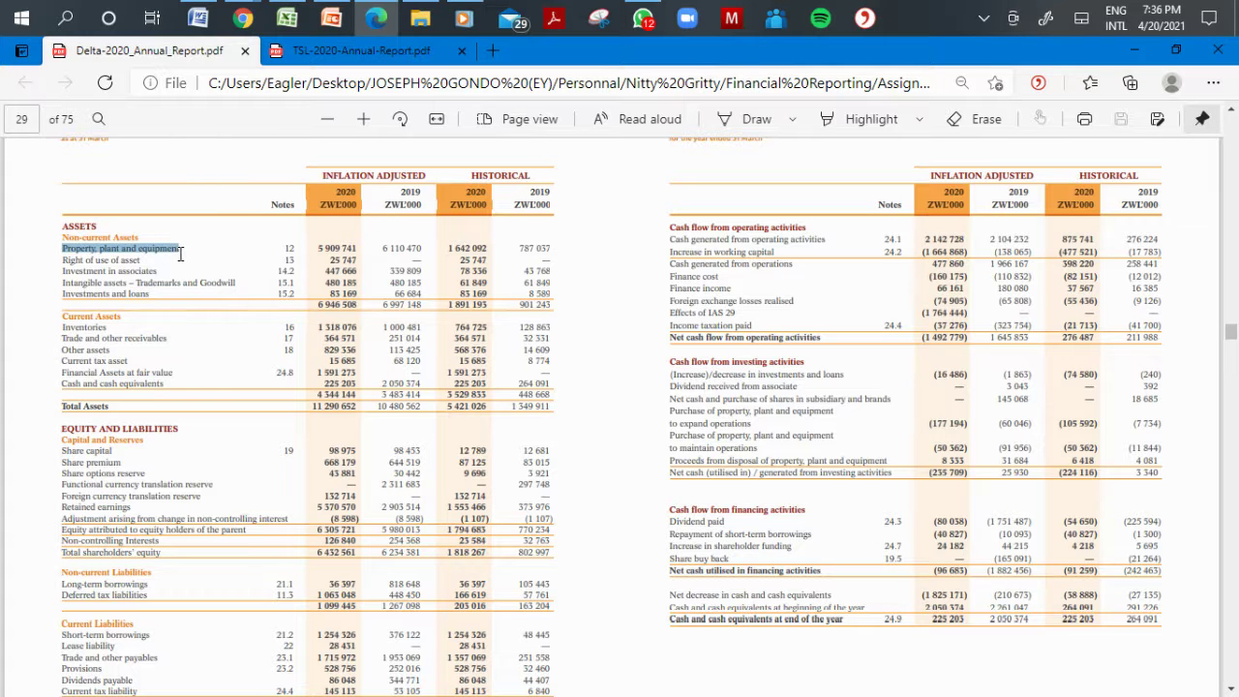
click(287, 18)
click(52, 220)
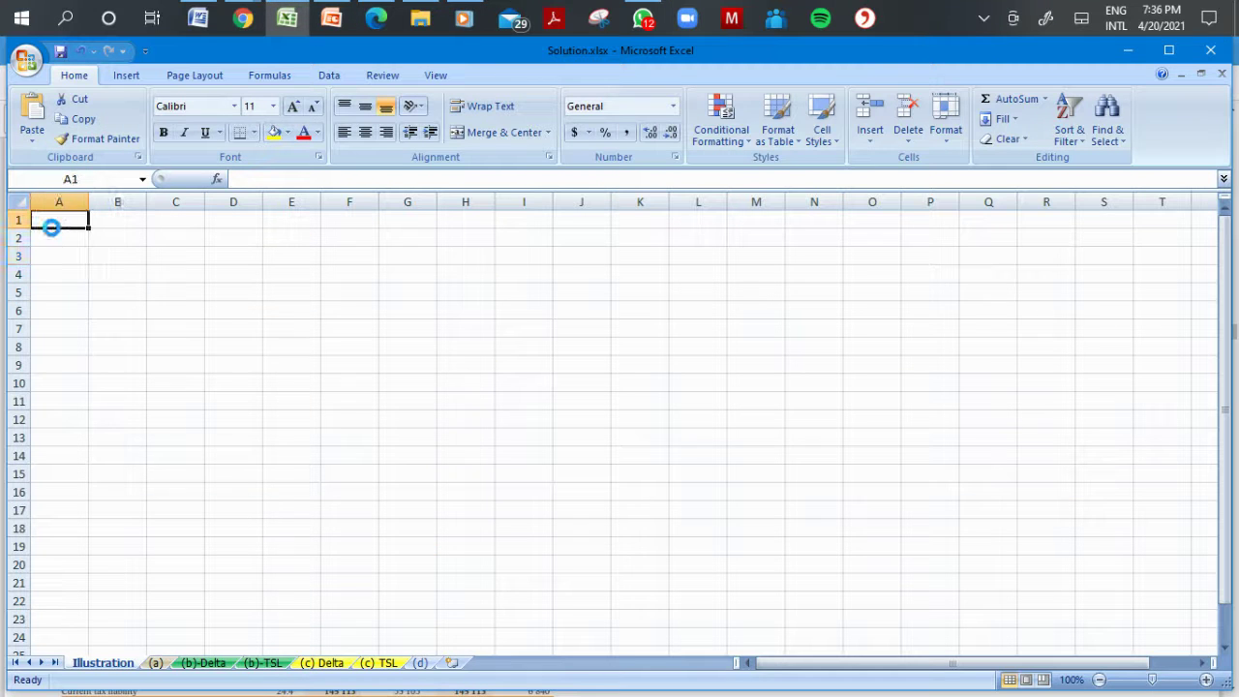
key(ctrl+v)
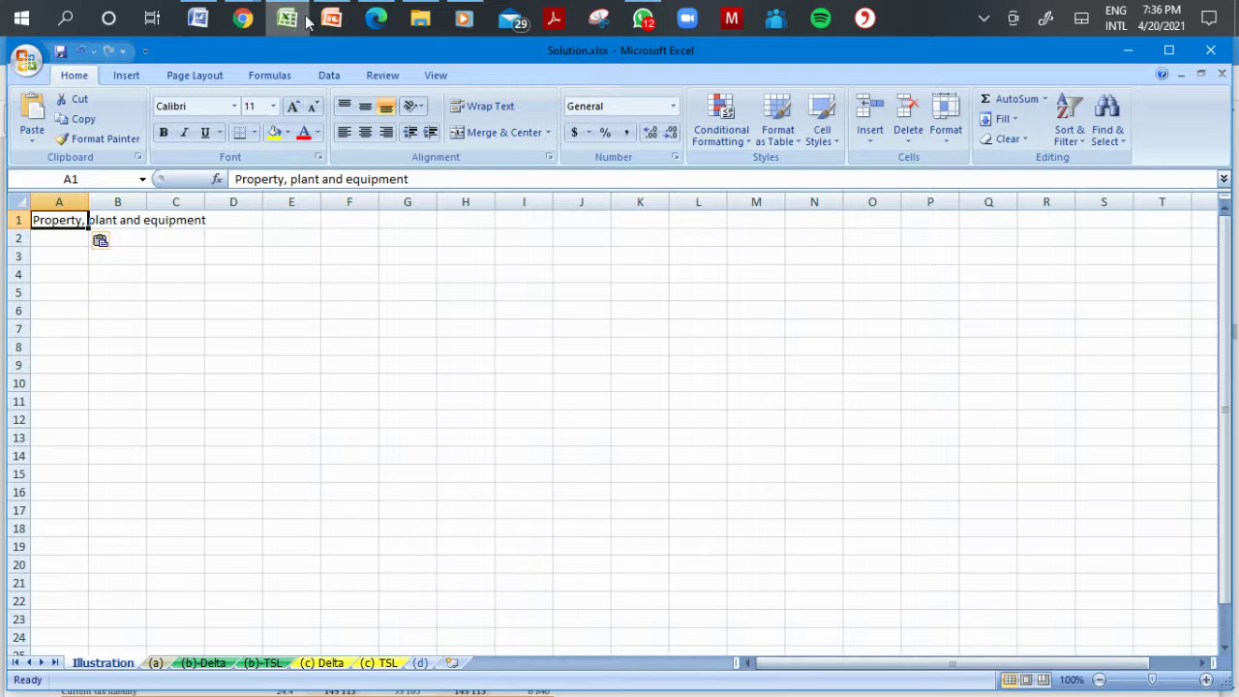
Copy the 2020 inflation-adjusted property, plant and equipment figure, 5 909 741, from the Delta report into cell D1 in Excel.
click(376, 18)
drag(315, 249, 361, 248)
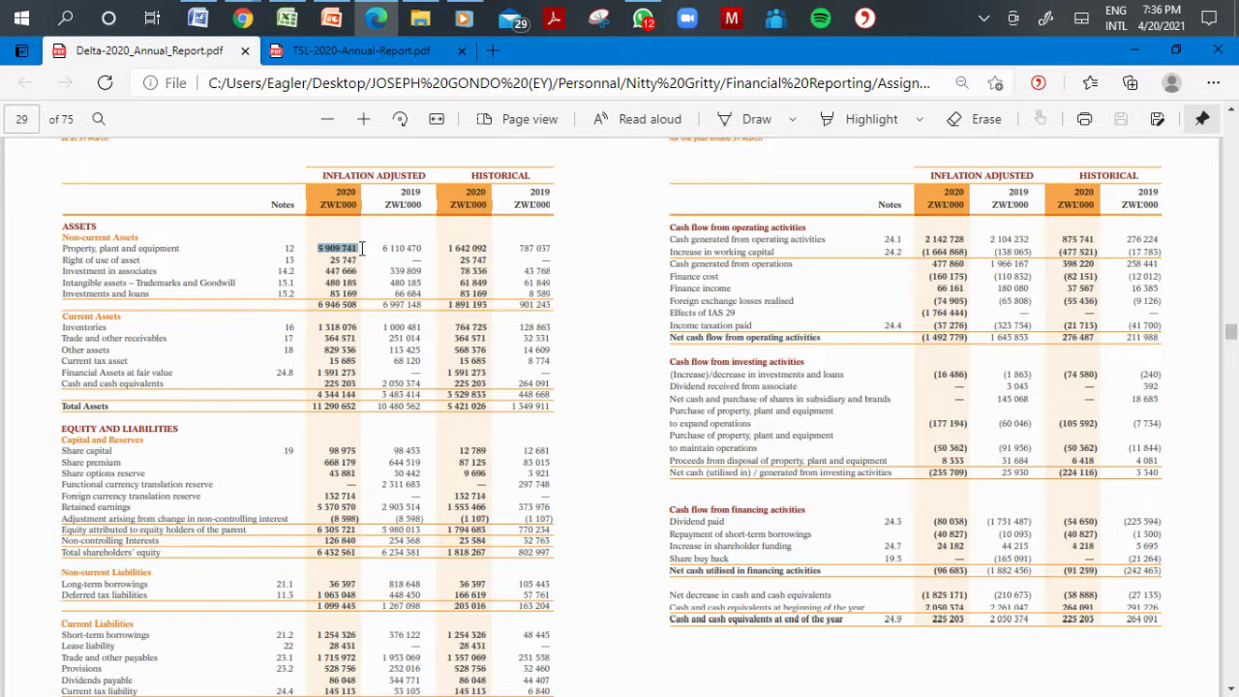
click(289, 27)
click(253, 220)
key(ctrl+v)
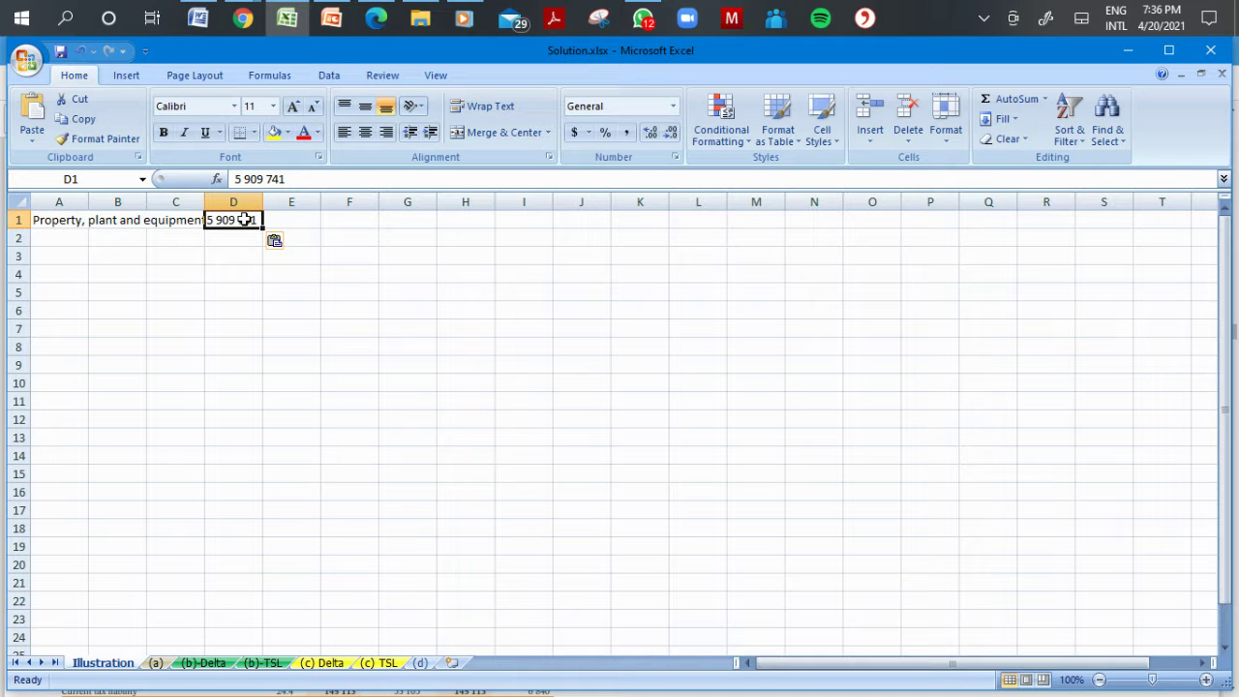
Widen columns A, B and C so that the "Property, plant and equipment" label fits inside column A.
click(233, 327)
drag(204, 204, 235, 202)
drag(145, 202, 173, 202)
drag(88, 202, 231, 205)
Remove the spaces from the figure in D1 to make it 5909741 and apply the Comma Style number format.
double_click(430, 220)
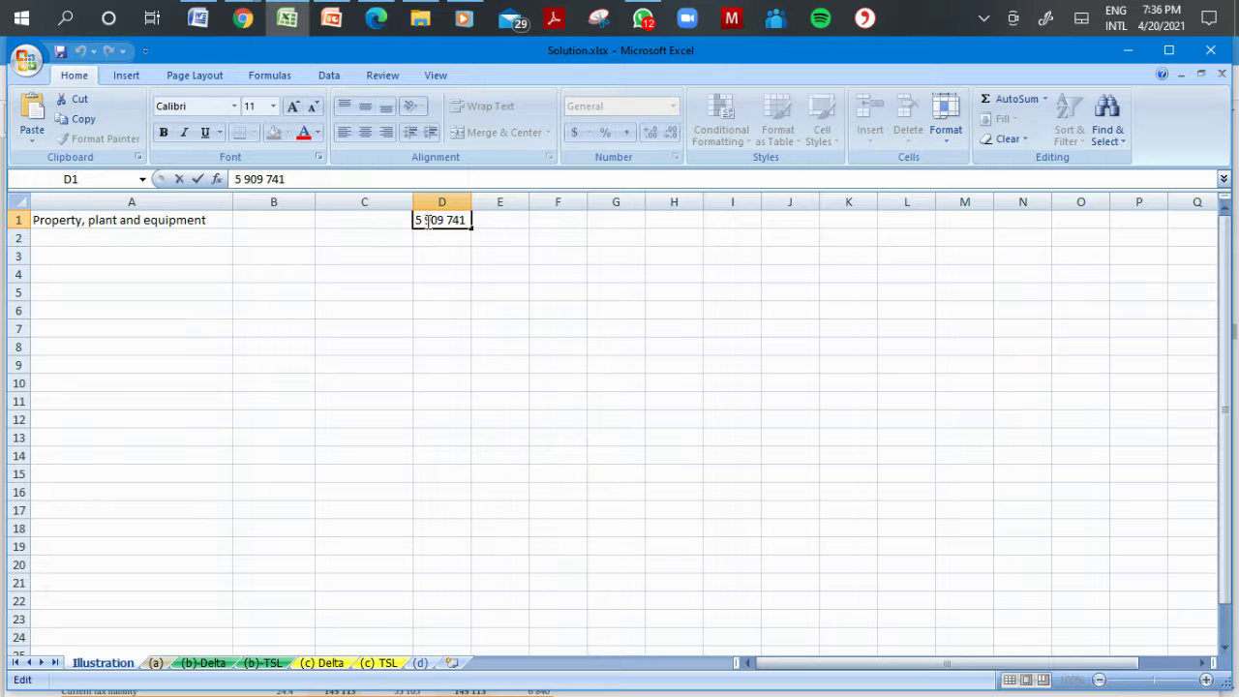
key(BackSpace)
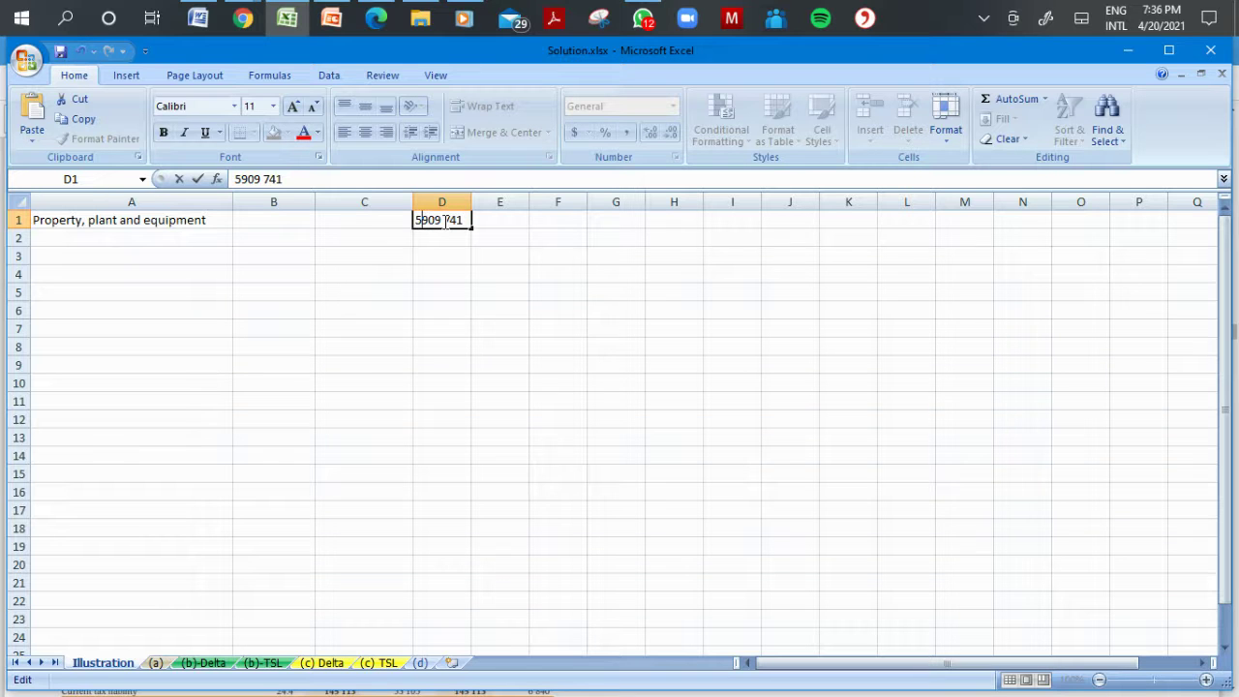
key(BackSpace)
key(Return)
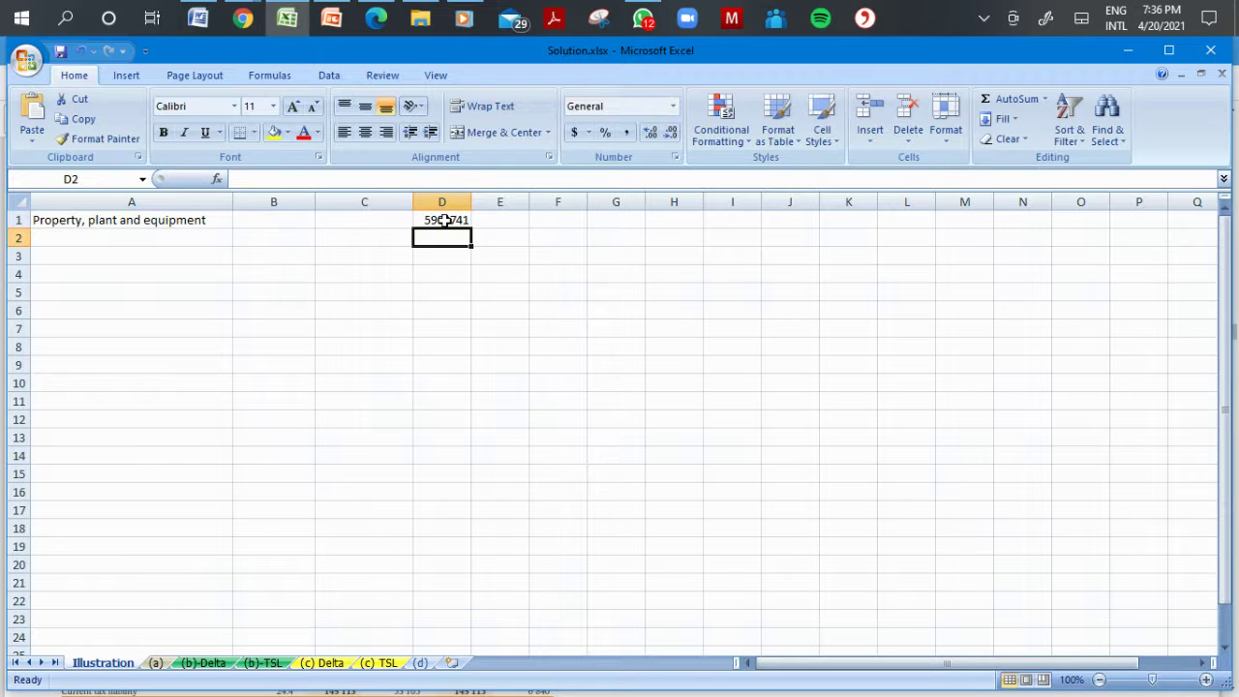
click(443, 220)
click(626, 132)
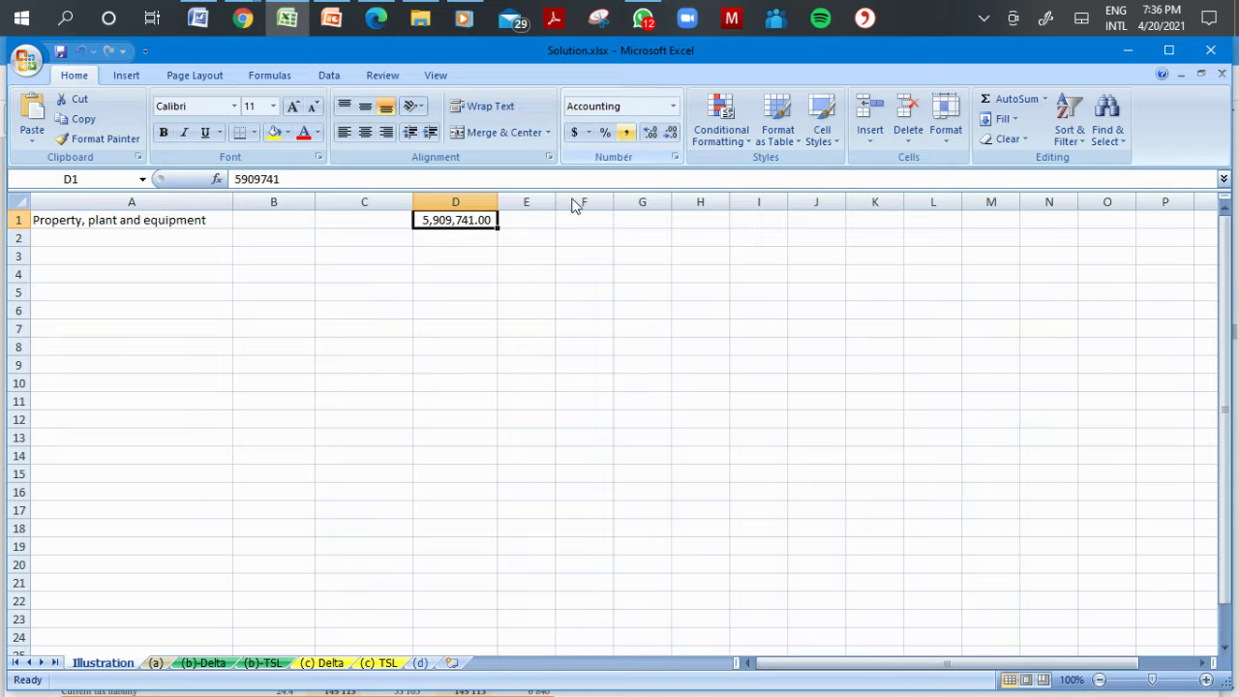
click(499, 329)
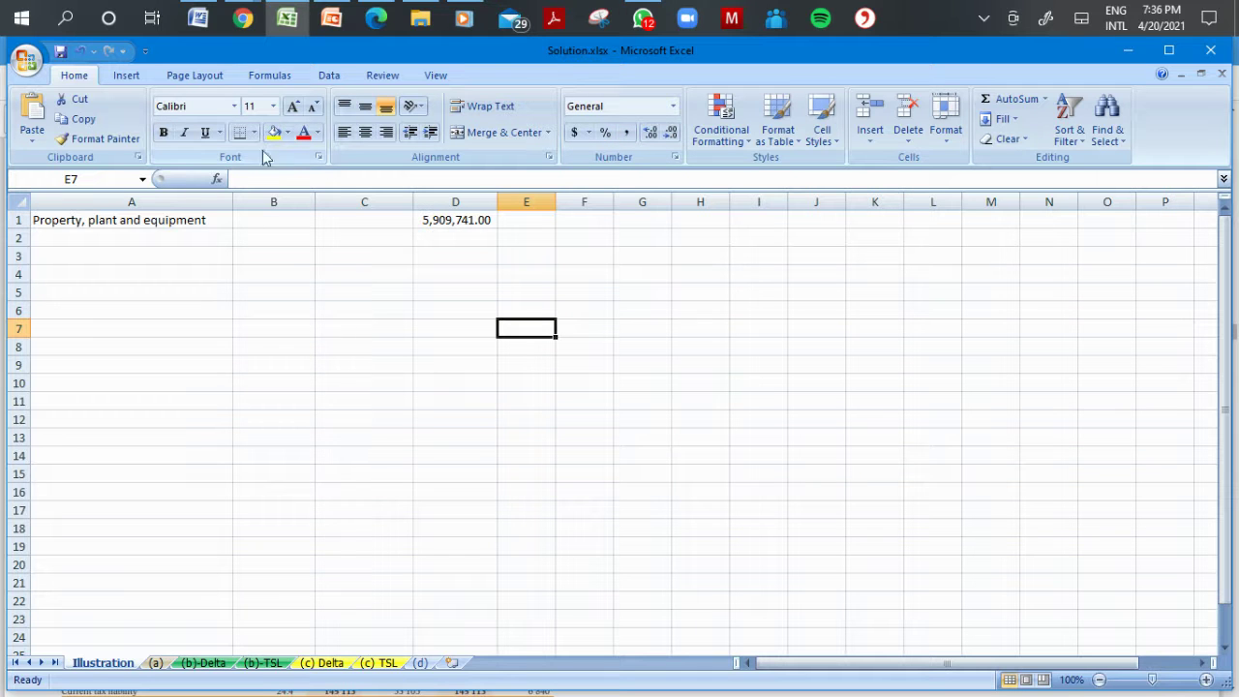
Switch to the Delta report in Microsoft Edge, dismiss the notifications, and look through the Consolidated Statement of Financial Position.
click(363, 17)
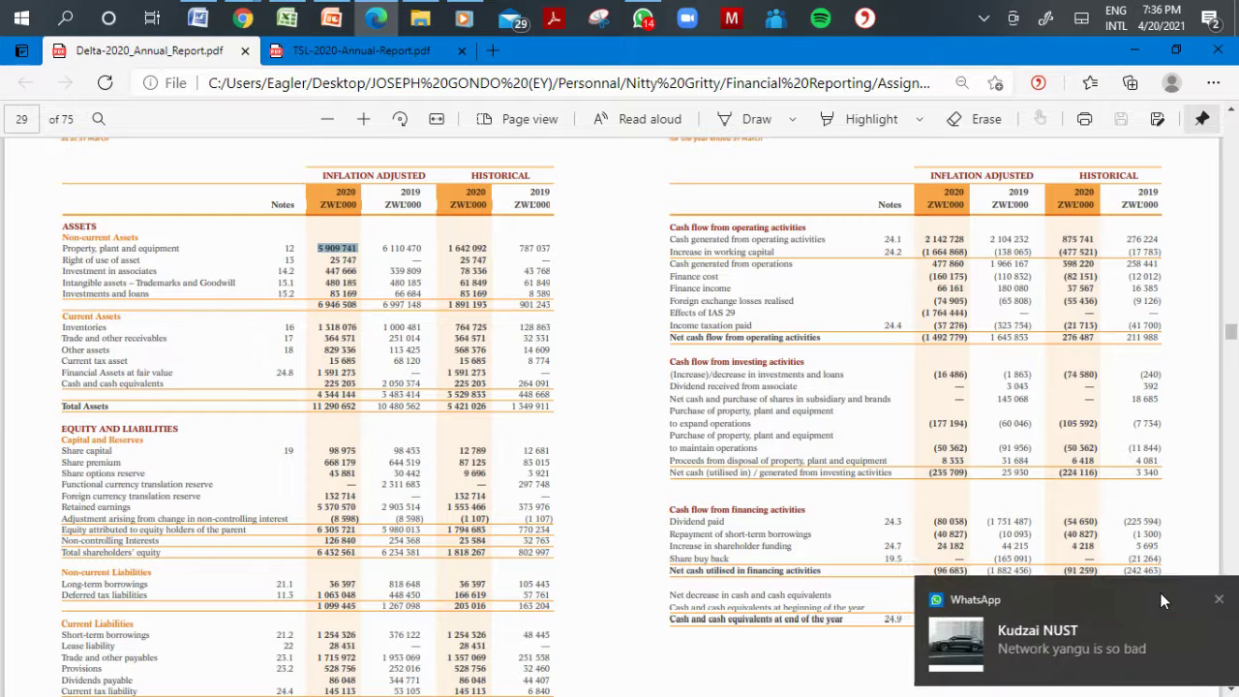
click(1200, 605)
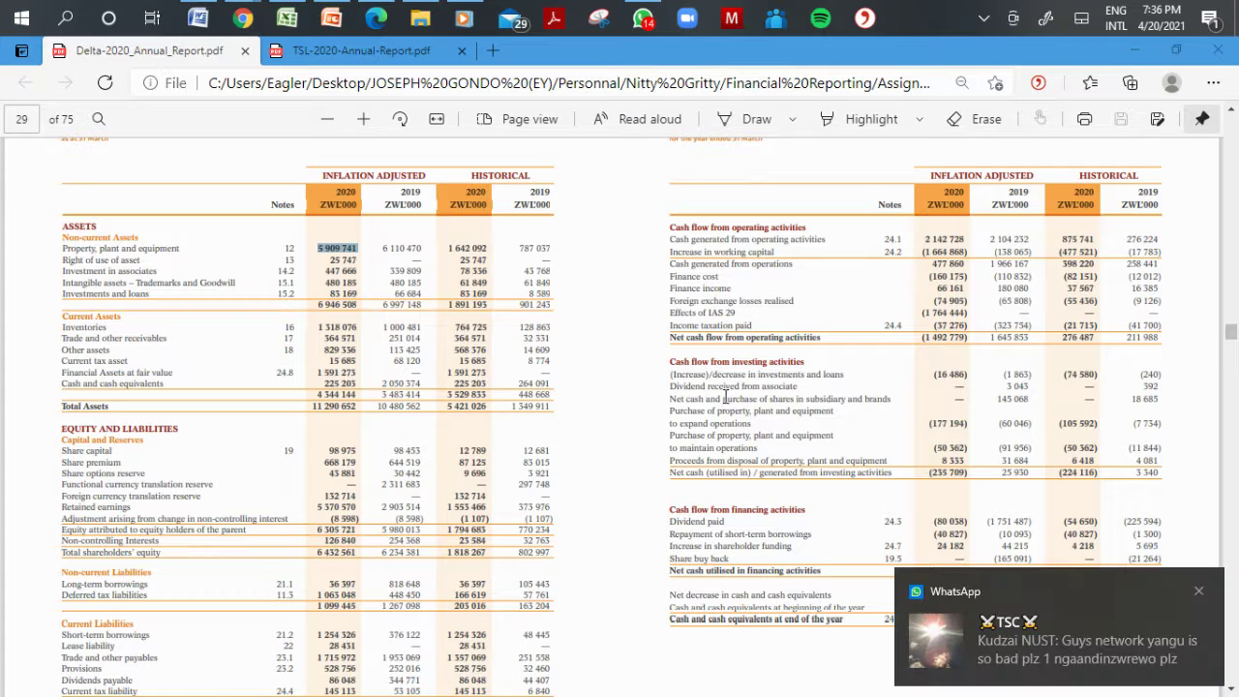
click(1198, 592)
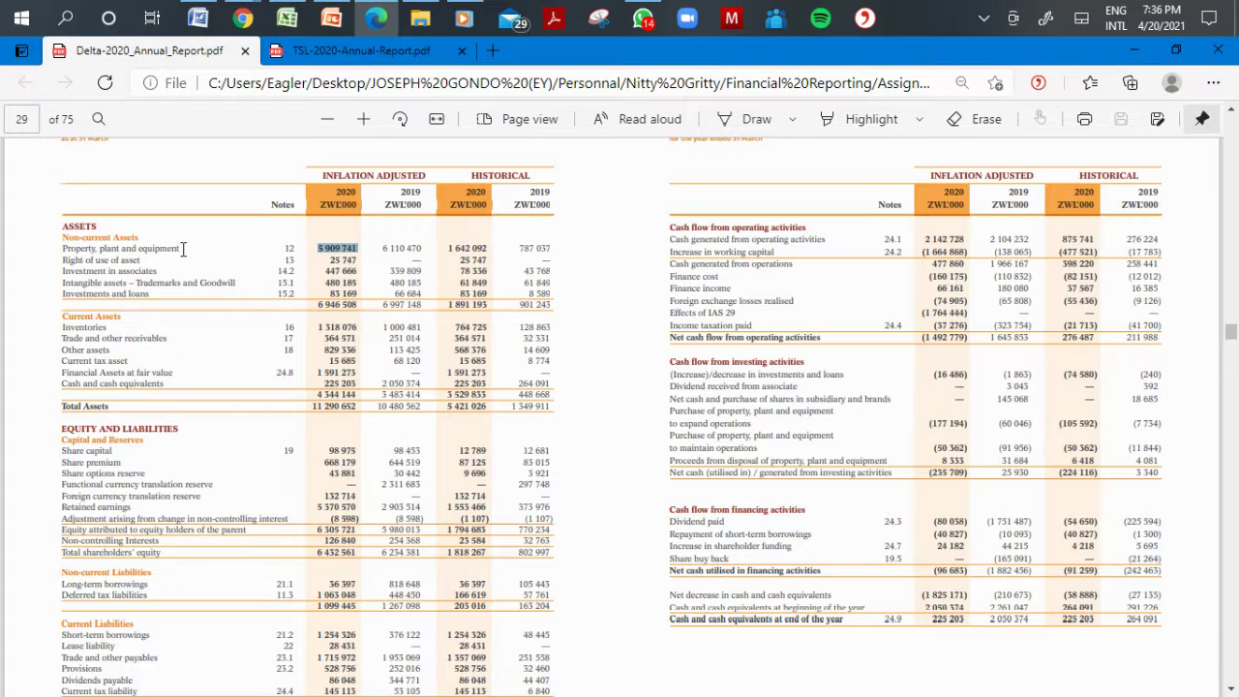
click(193, 348)
scroll(194, 349, down, 2)
scroll(194, 349, down, 3)
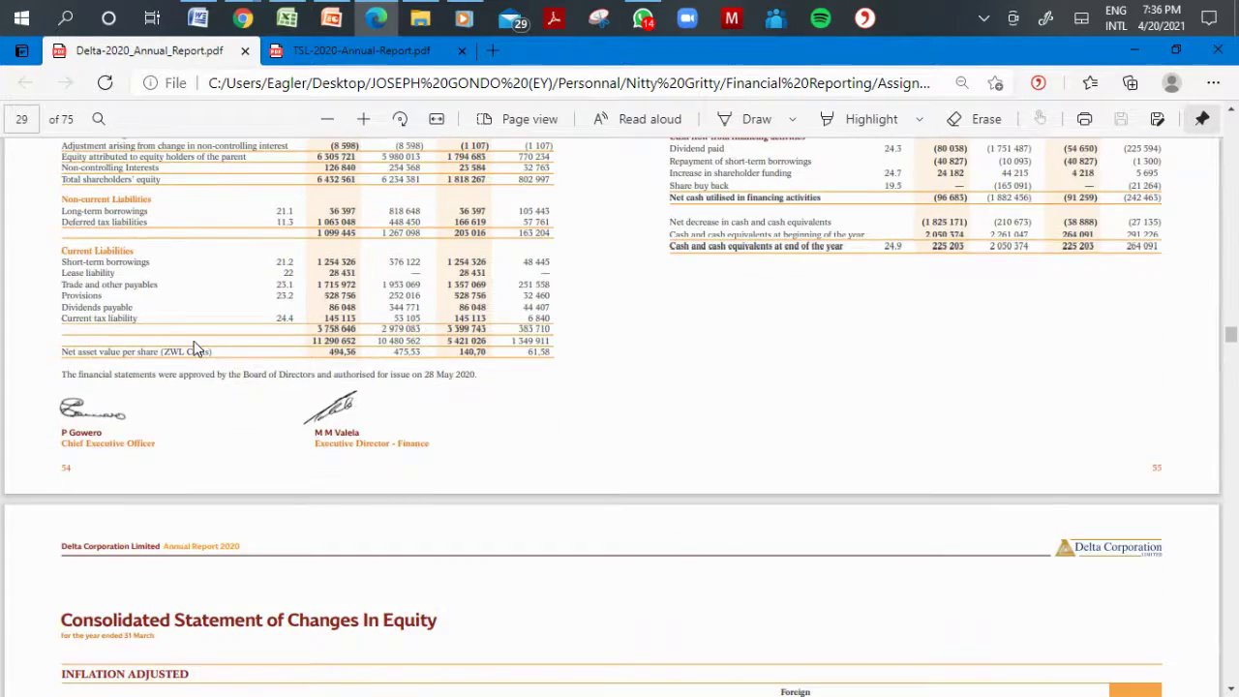
scroll(194, 349, down, 3)
scroll(194, 348, up, 1)
scroll(194, 348, up, 8)
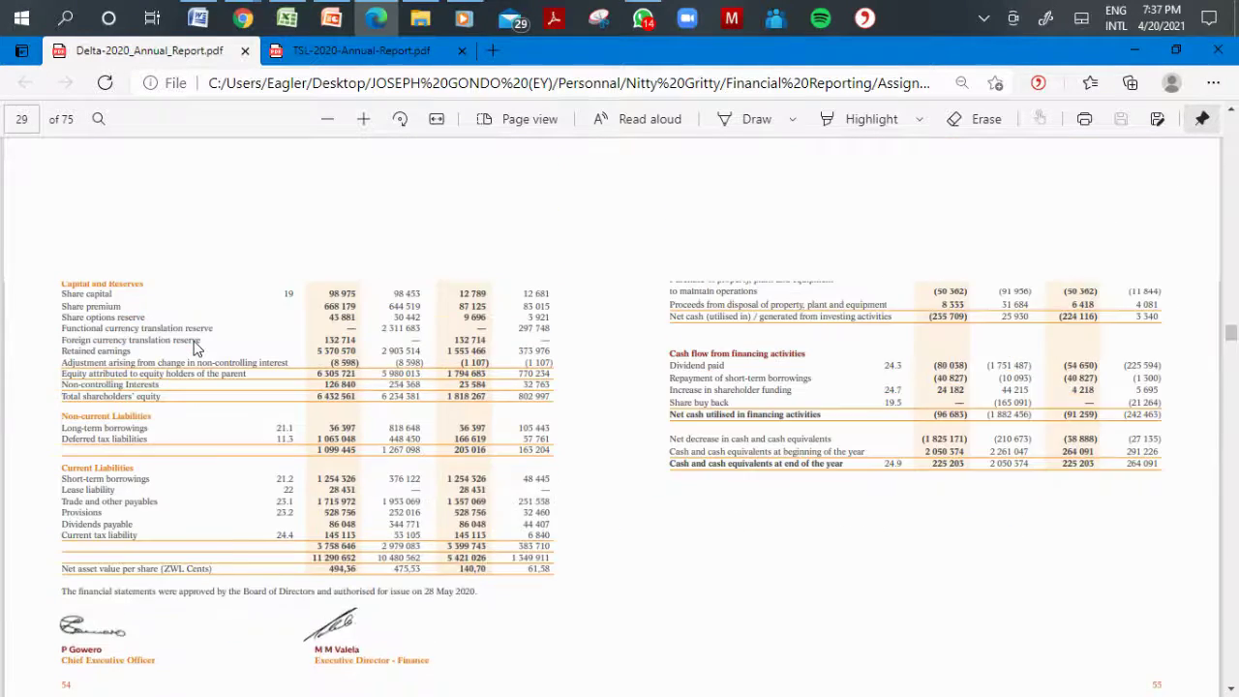
scroll(193, 348, down, 1)
scroll(194, 348, up, 4)
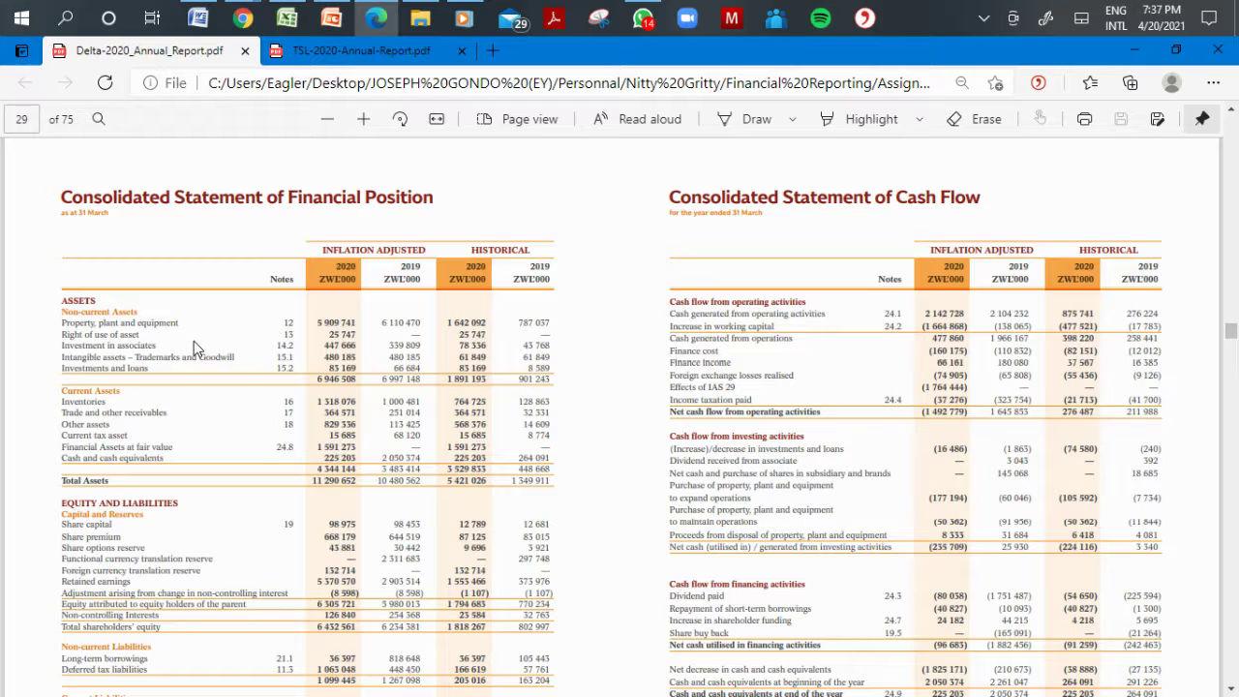
click(287, 20)
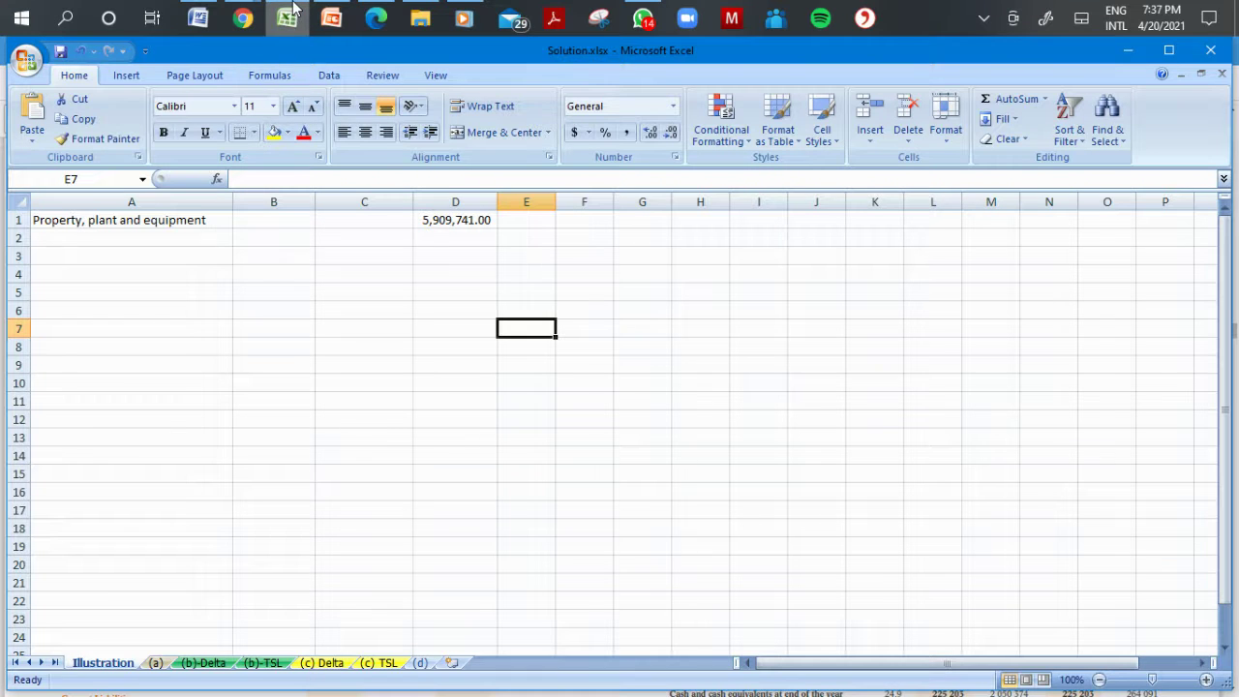
click(287, 20)
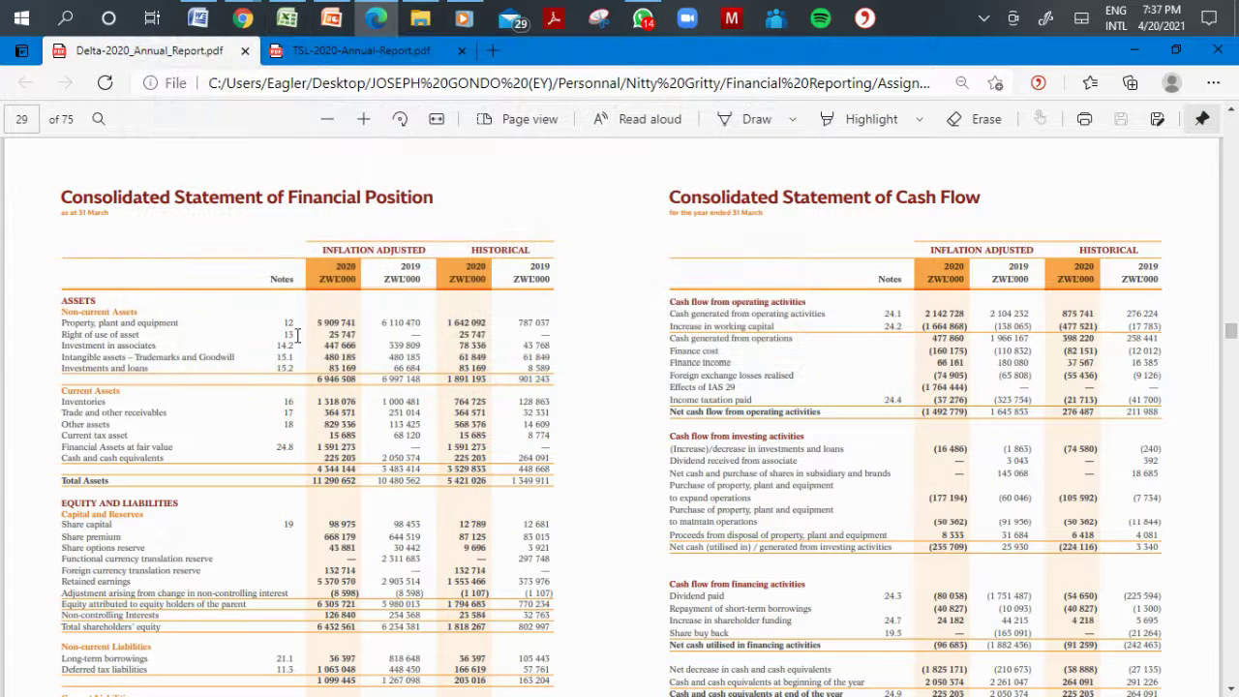
scroll(297, 334, down, 5)
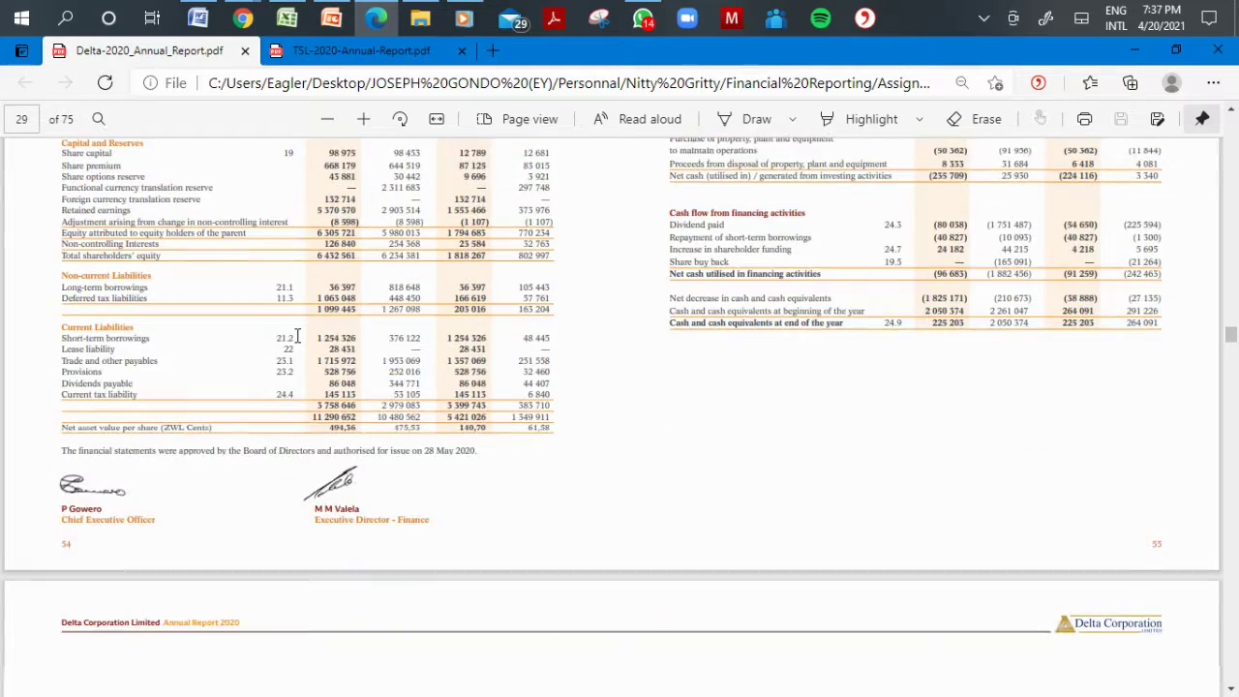
scroll(298, 334, up, 8)
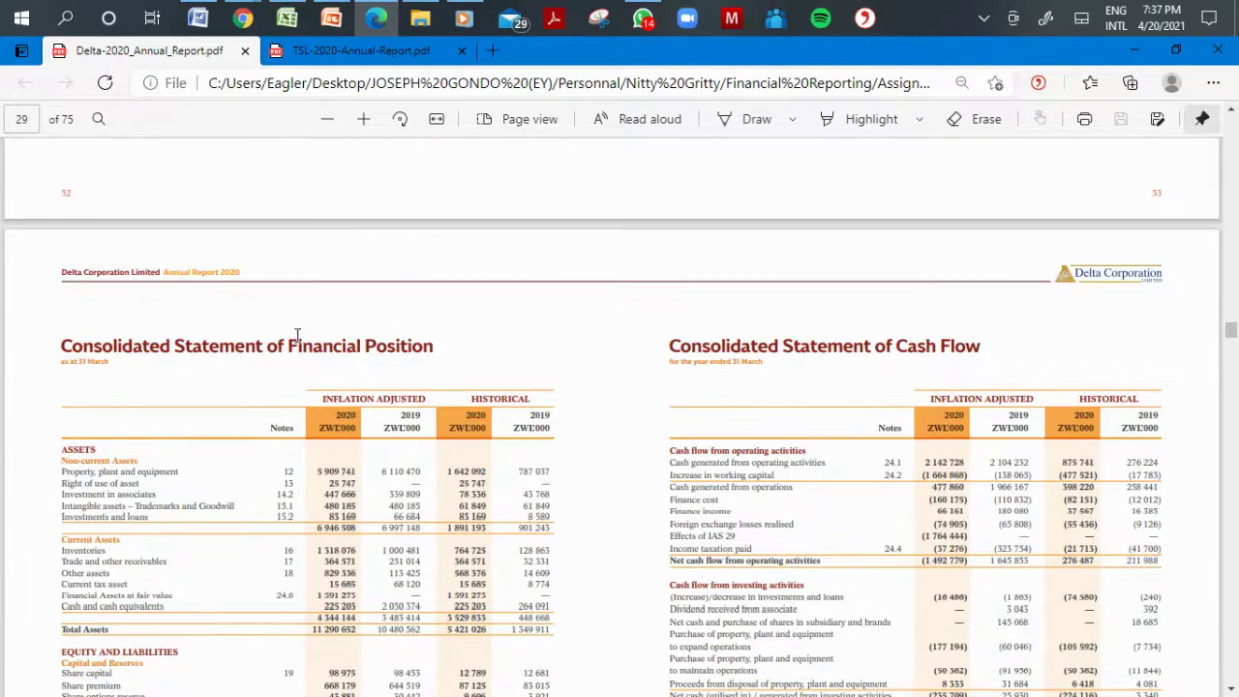
Switch to sheet (a) of Solution.xlsx in Excel and examine the limitations notes and the Delta and TSL columns under VERTICAL ANALYSIS RESULTS.
click(286, 19)
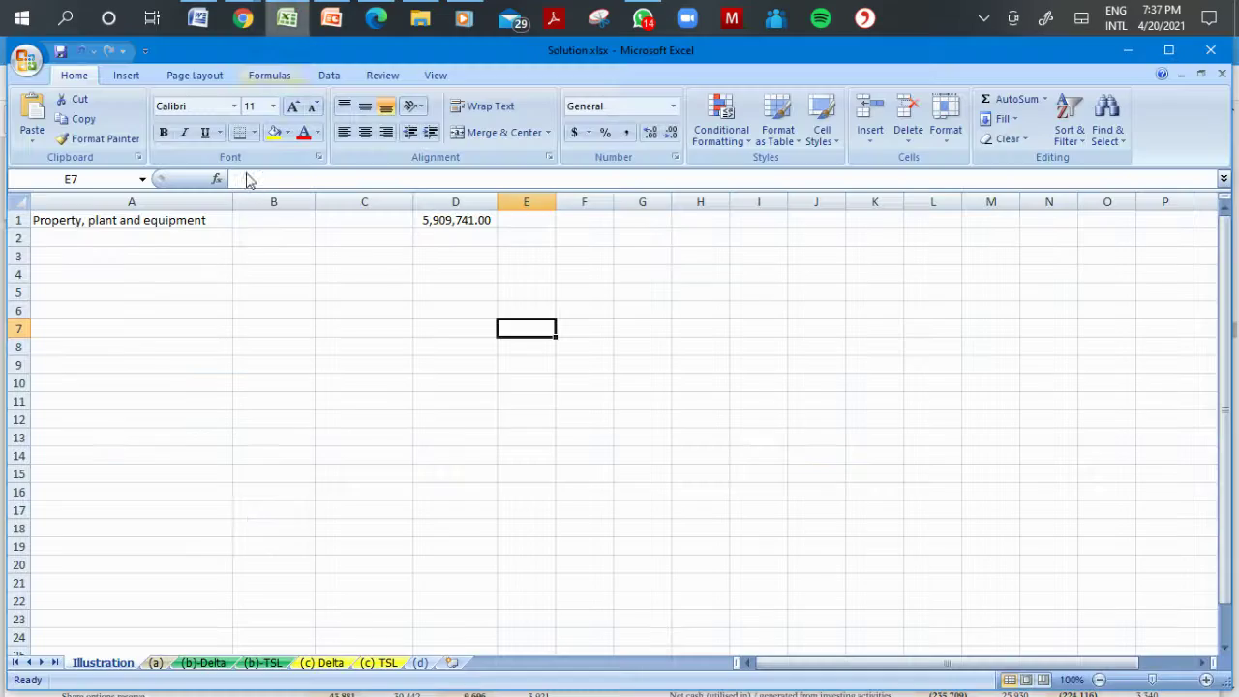
click(156, 663)
click(296, 461)
key(Down)
key(Down)
key(Down)
key(Down)
key(Down)
key(Down)
key(Down)
key(Down)
key(Down)
key(Down)
key(Down)
key(Down)
key(Down)
key(Down)
key(Down)
key(Down)
key(Down)
key(Down)
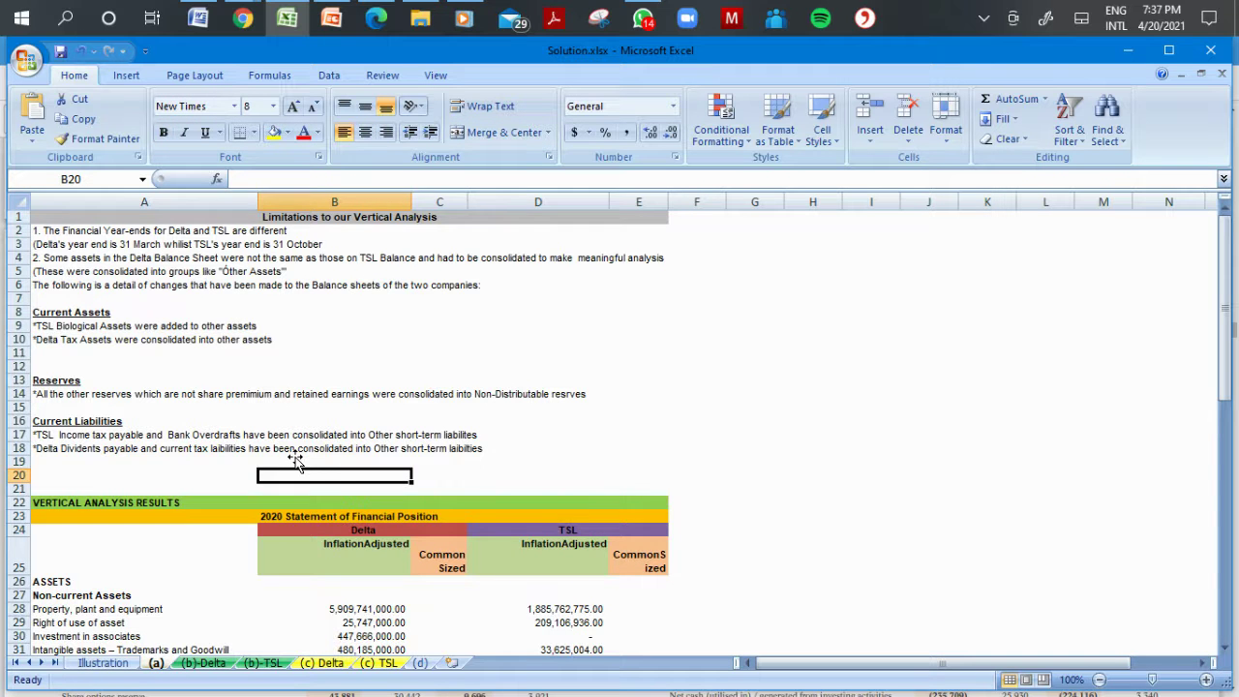
key(Down)
key(Down)
key(Down)
key(Down)
key(Down)
key(Down)
key(Down)
key(Down)
key(Down)
key(Down)
key(Down)
key(Down)
key(Down)
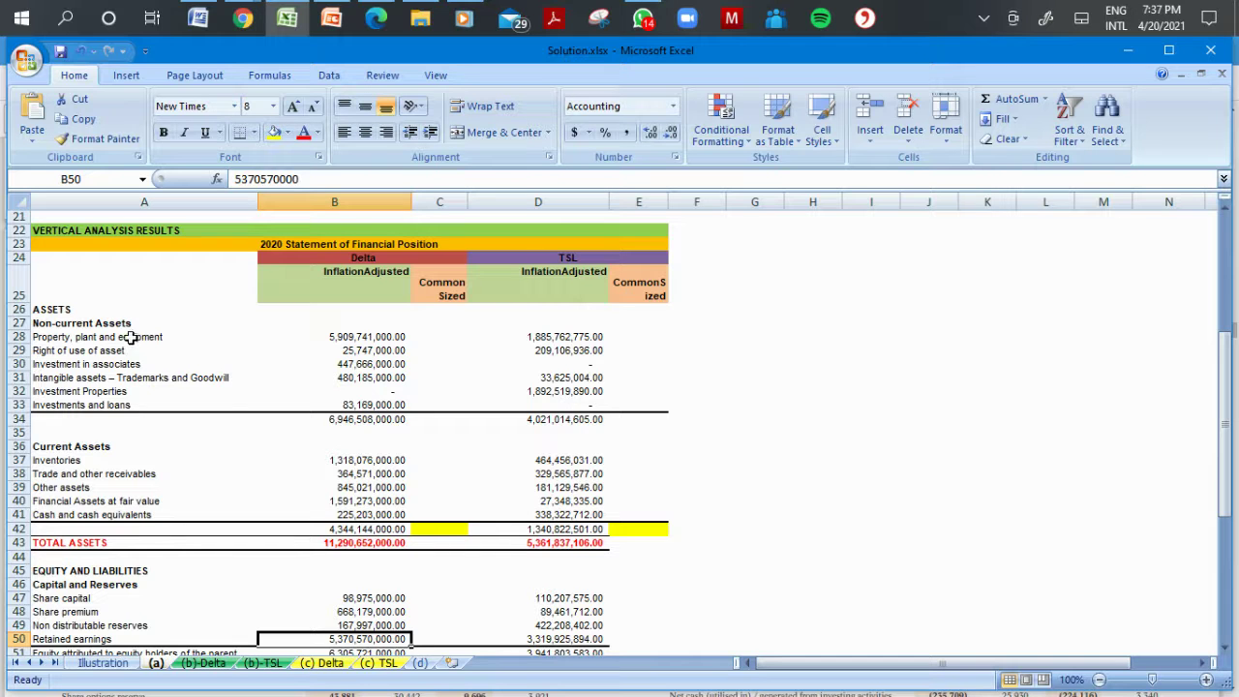
click(585, 277)
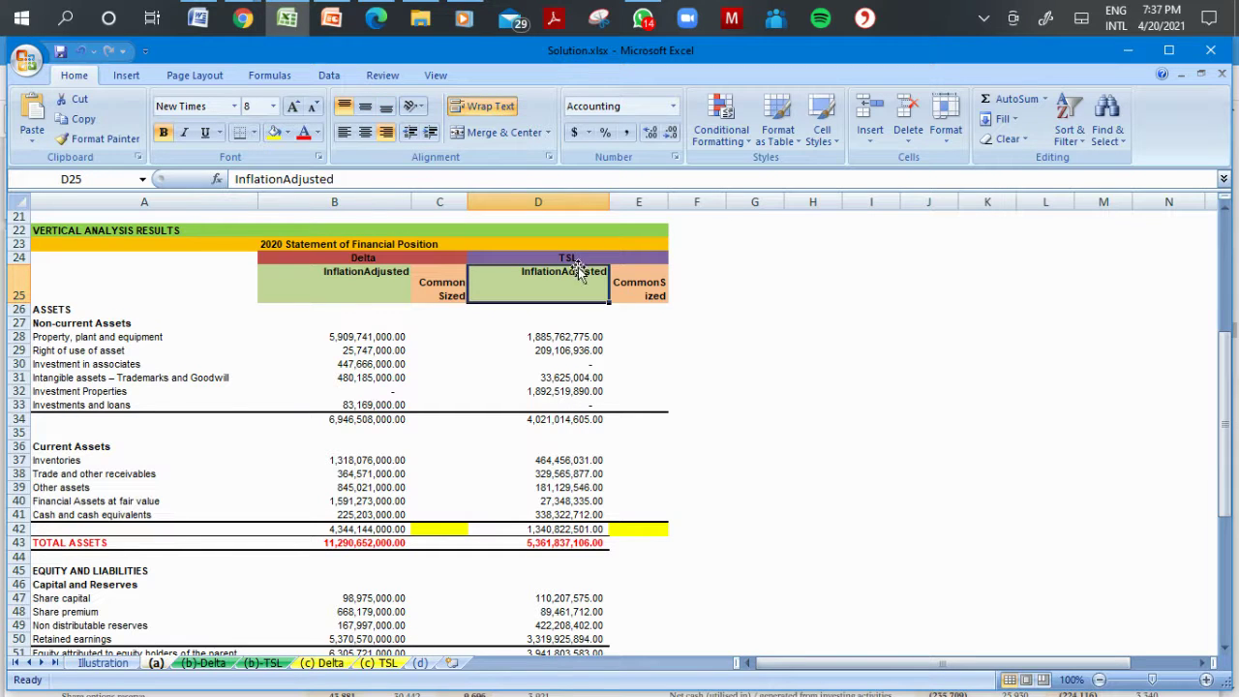
click(573, 256)
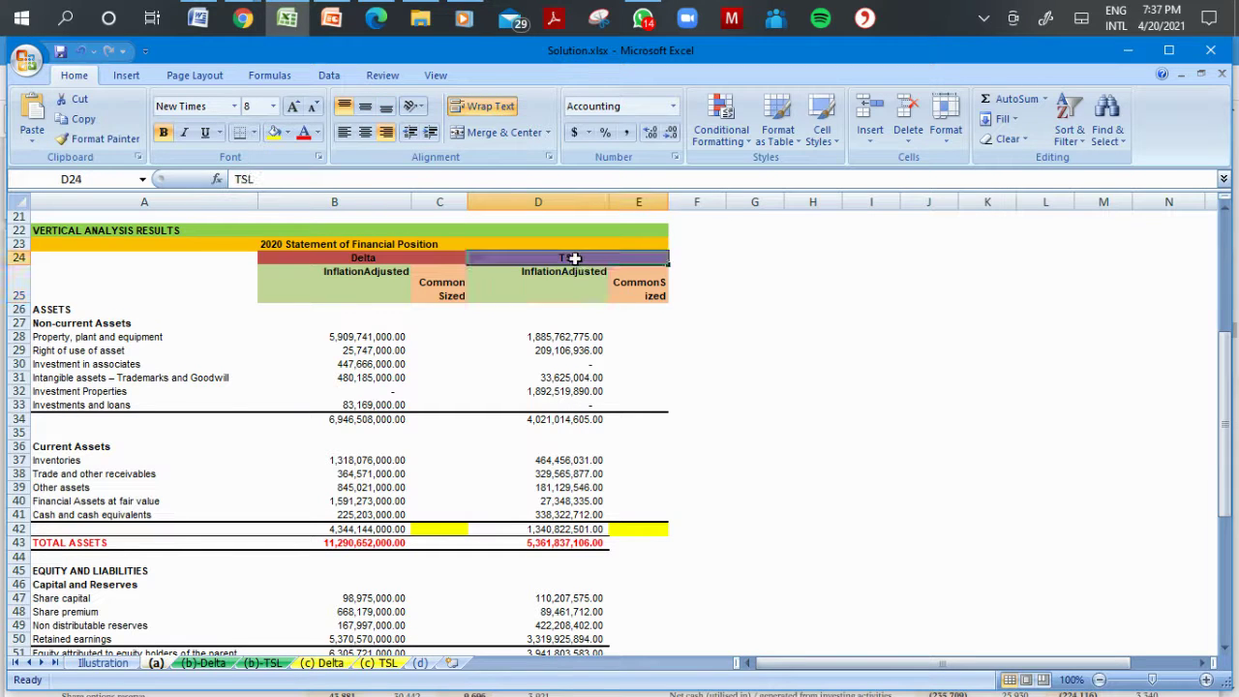
click(111, 335)
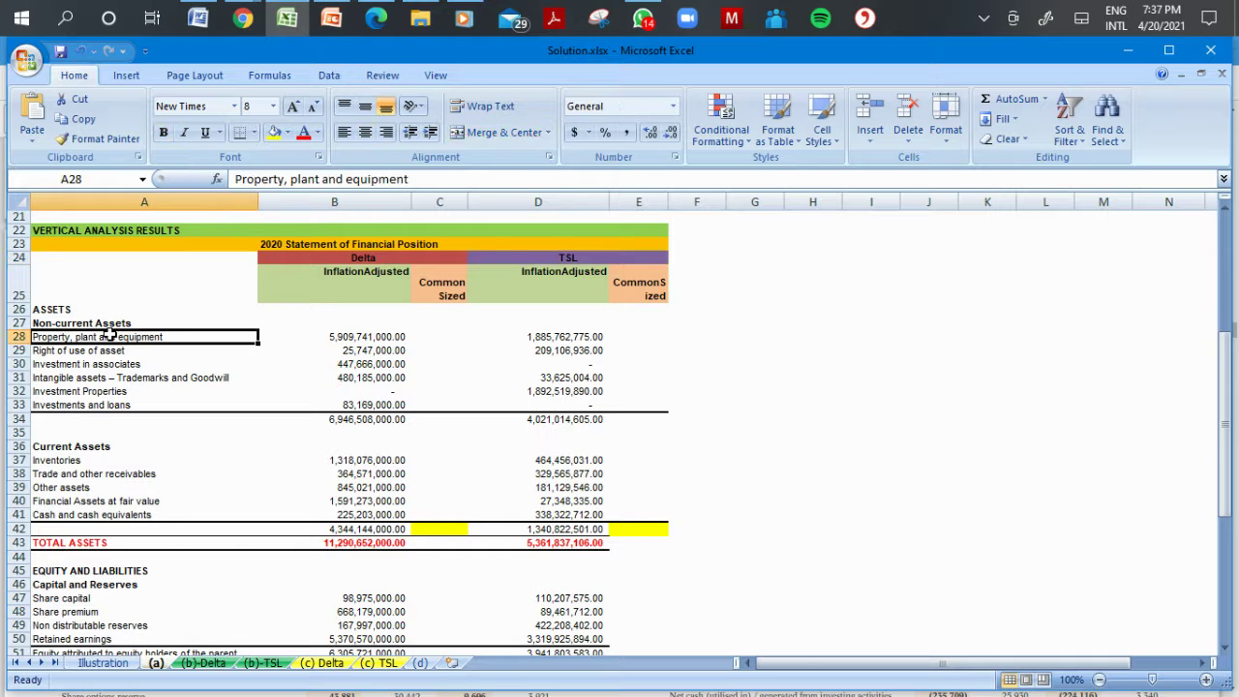
View TSL-2020-Annual-Report.pdf in Microsoft Edge and check the Google Meet session in Chrome.
click(376, 17)
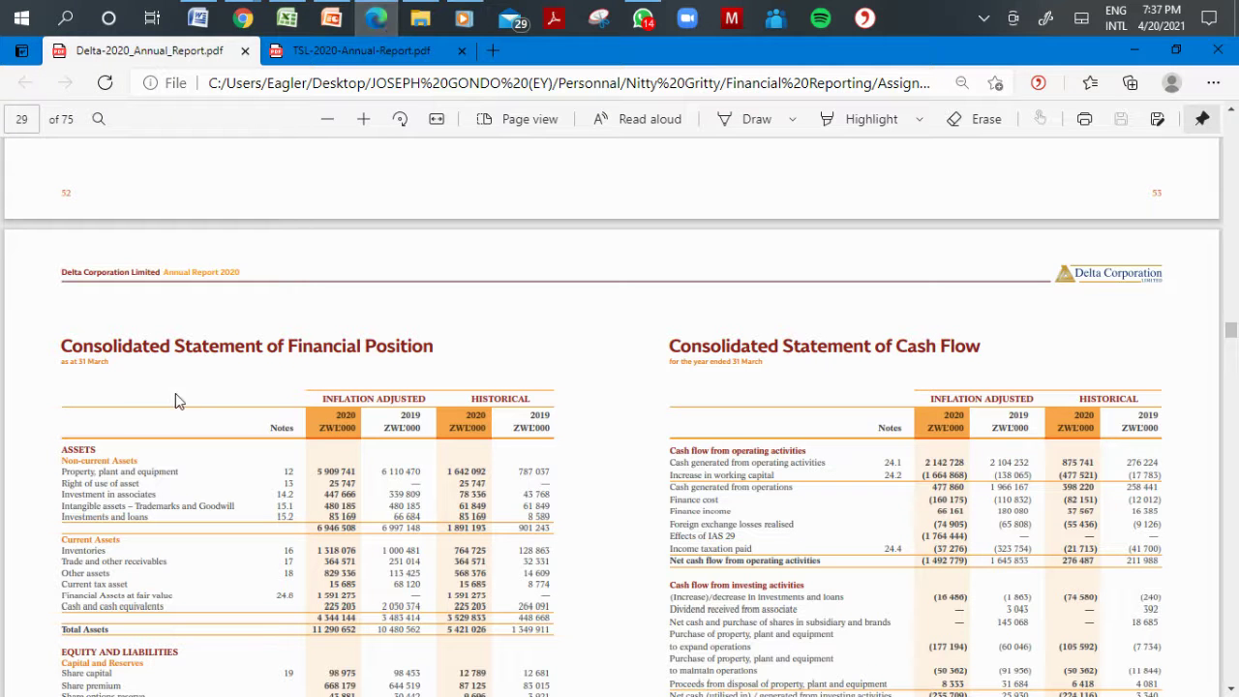
click(355, 50)
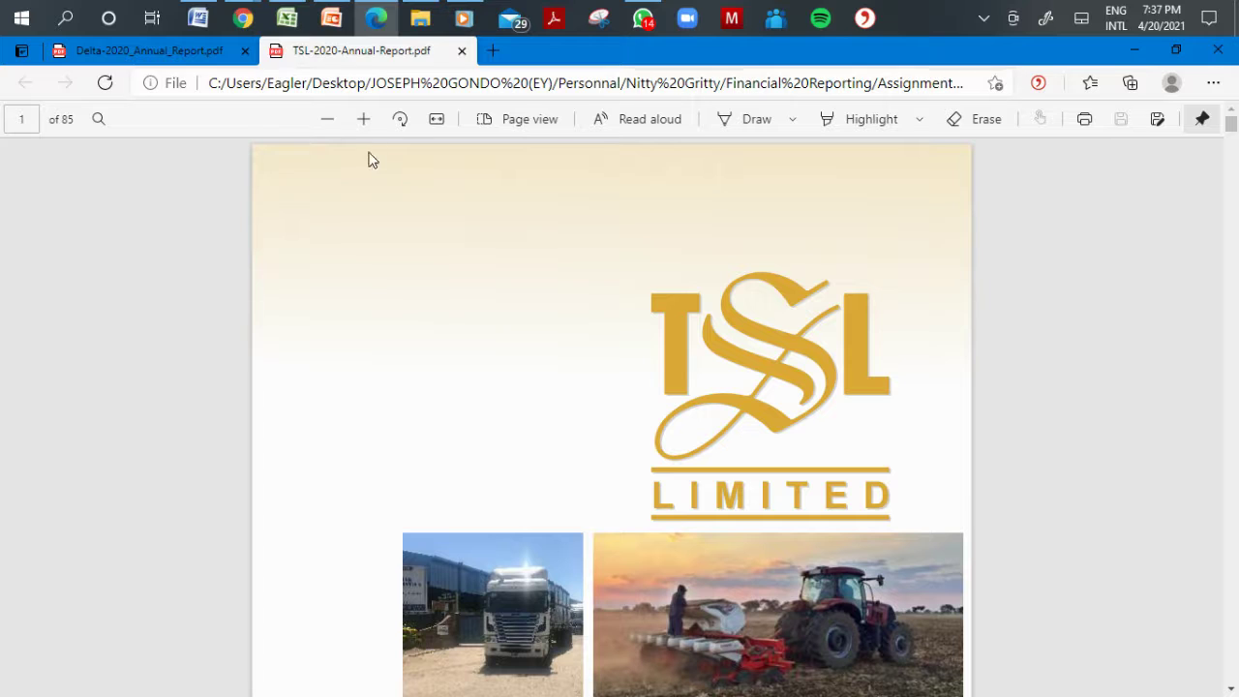
mouse_move(243, 17)
click(97, 106)
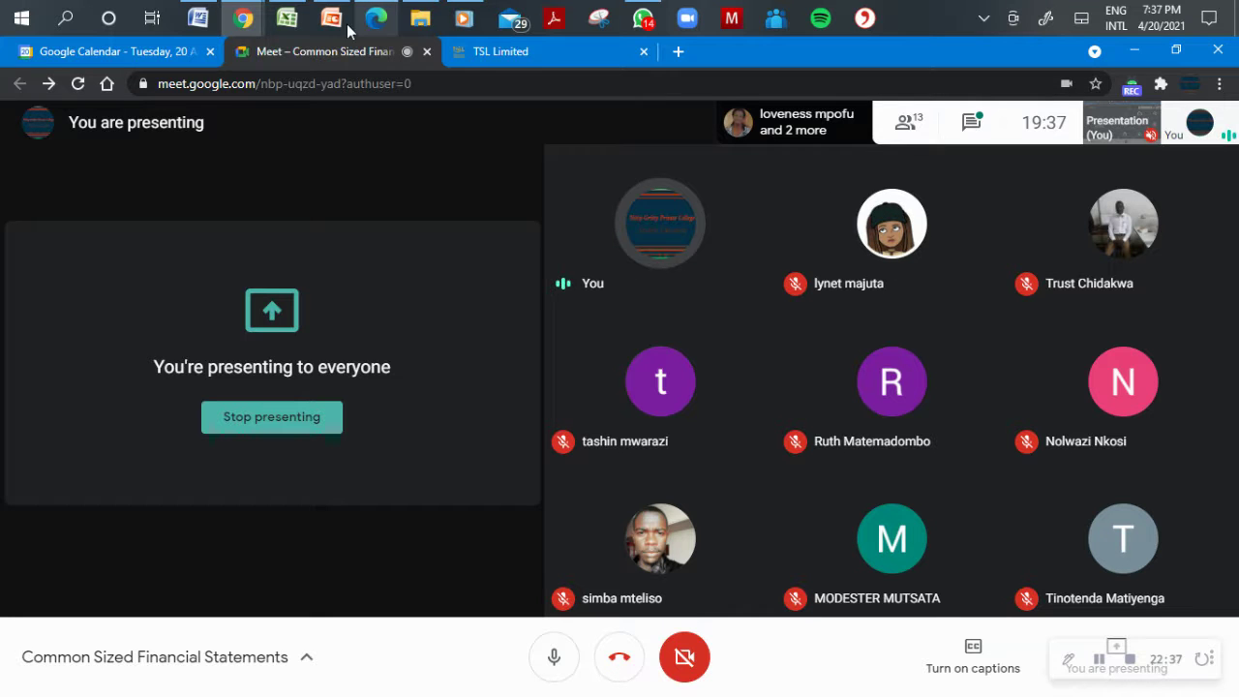
Return to sheet (a) of Solution.xlsx in Excel and select cell B27 beside the Non-current Assets heading.
click(294, 20)
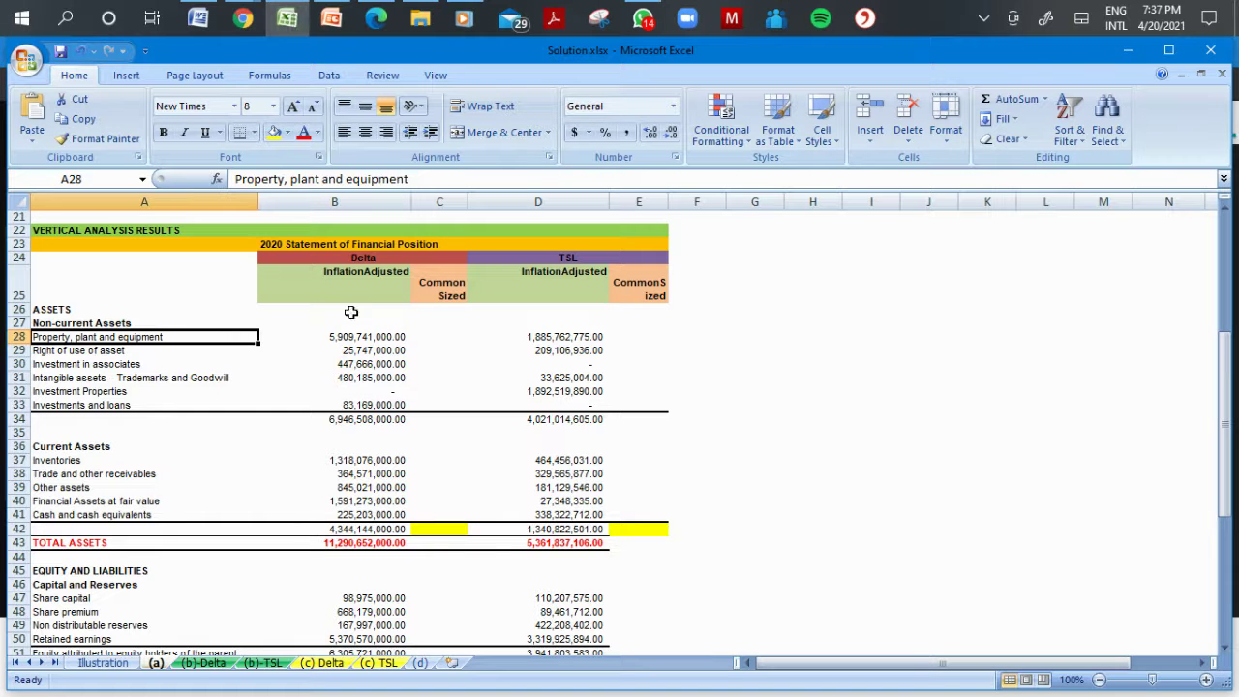
click(314, 325)
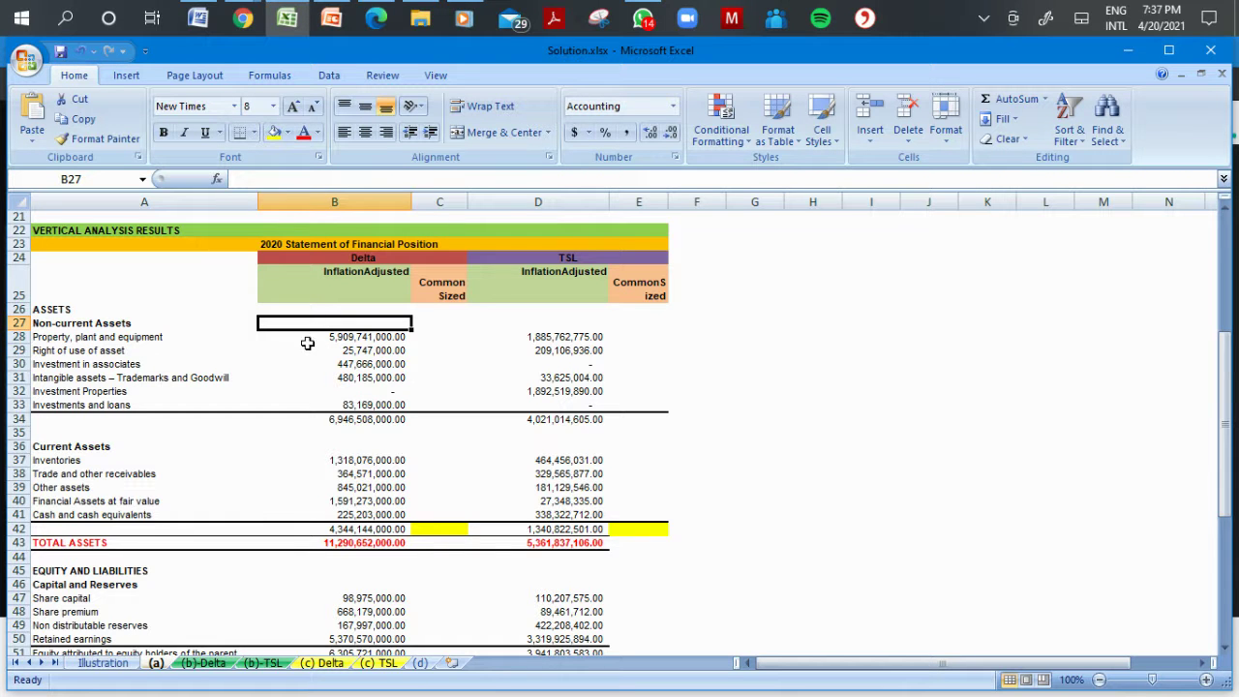
Switch to TSL-2020-Annual-Report.pdf in Microsoft Edge and look through the auditor's report and the notes for the statement of financial position.
click(373, 24)
scroll(415, 290, down, 5)
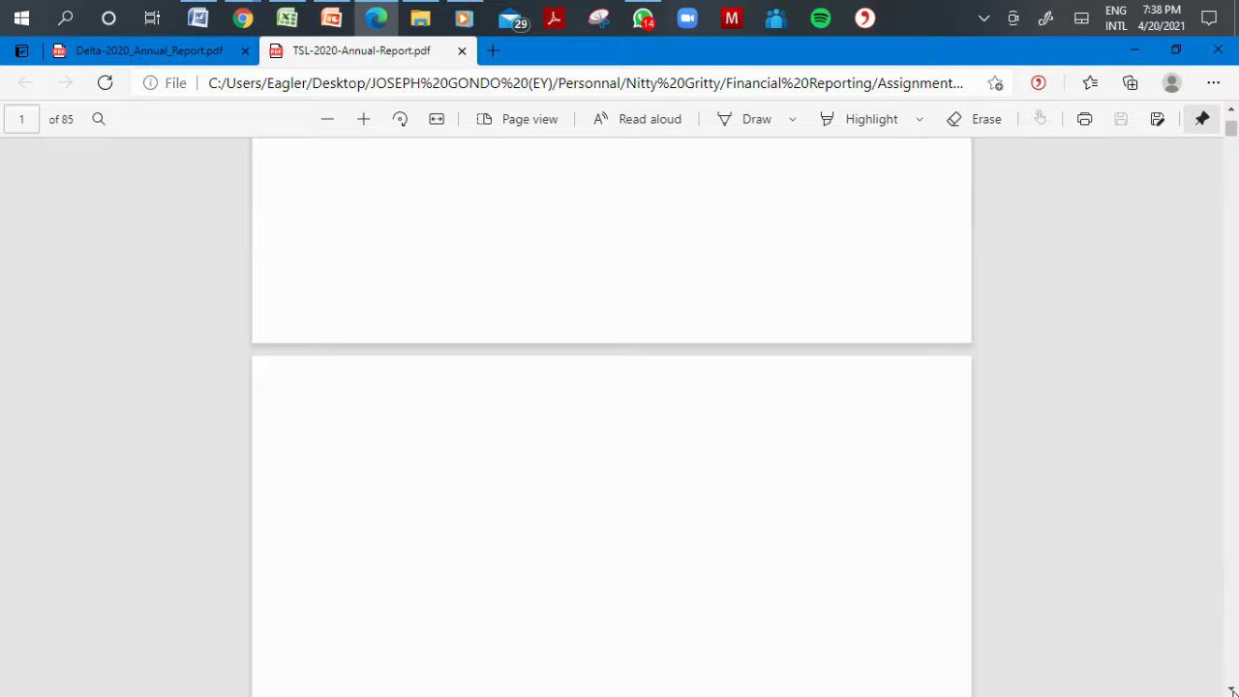
scroll(609, 416, down, 2)
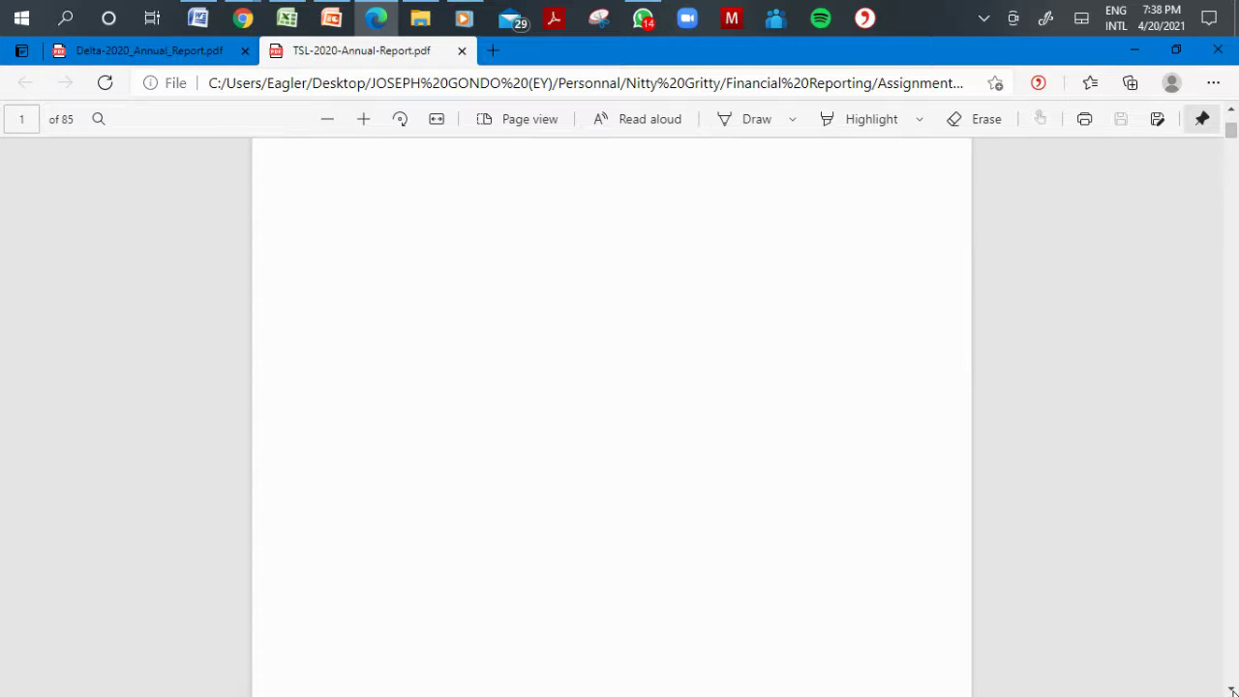
scroll(1140, 509, down, 10)
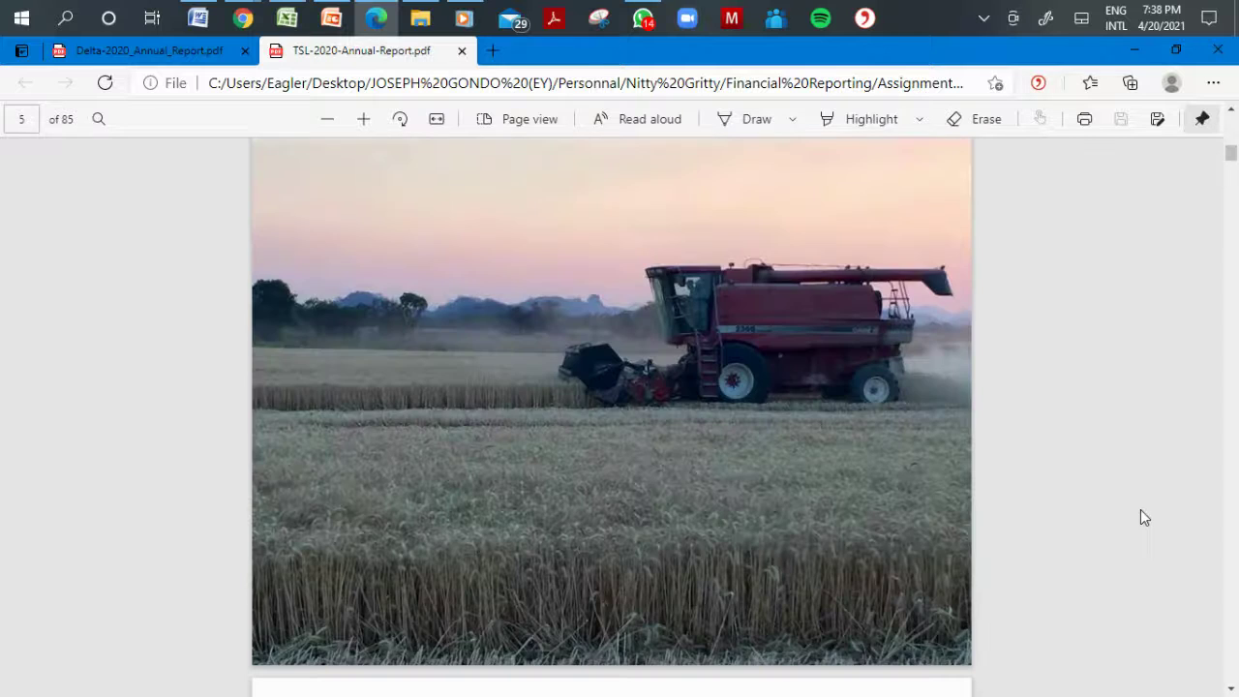
scroll(1140, 509, down, 10)
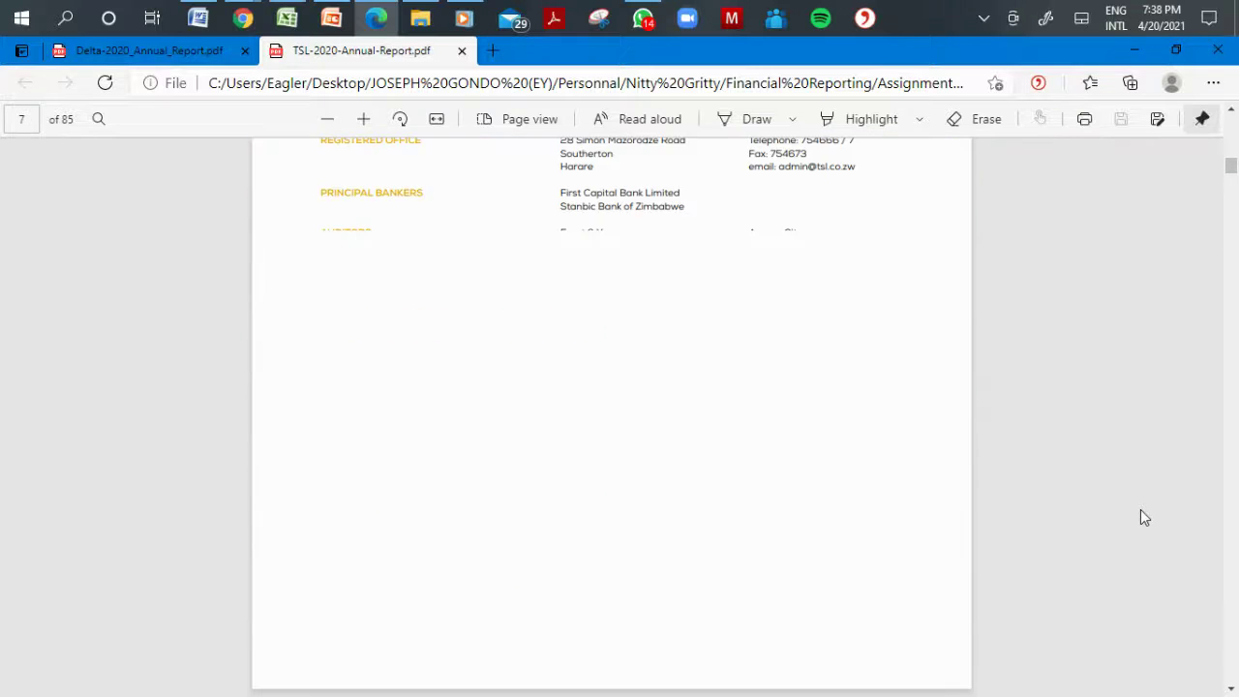
scroll(1140, 517, down, 10)
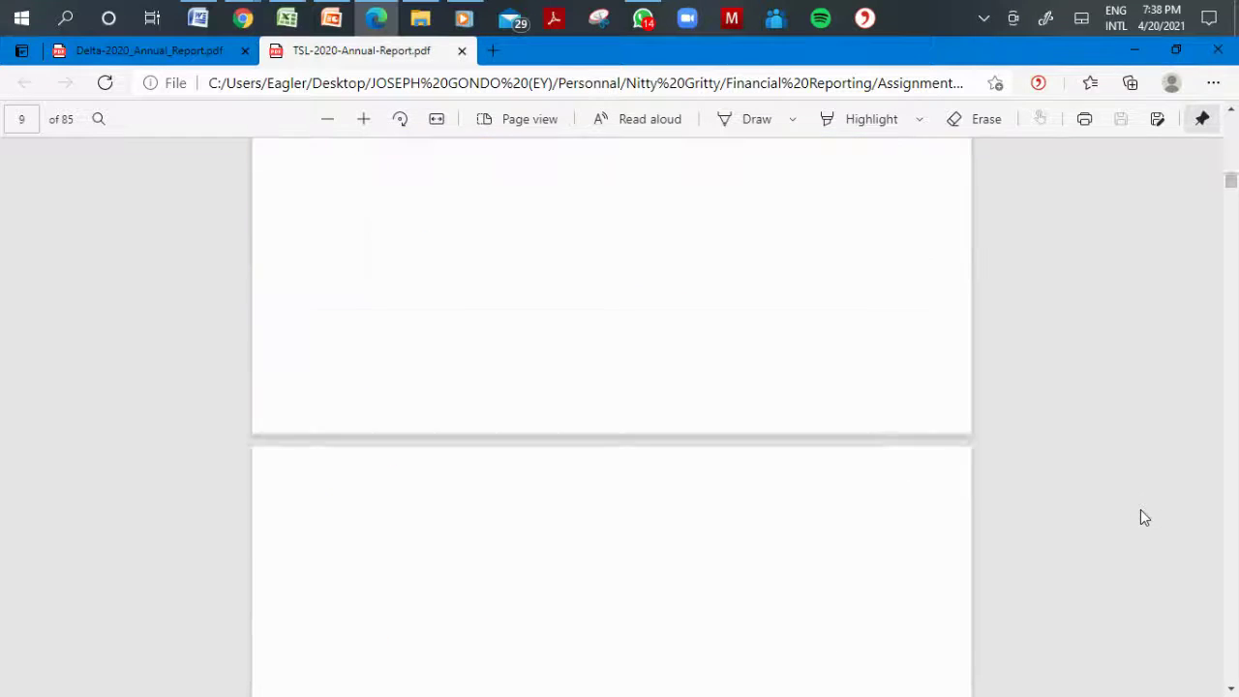
scroll(1140, 518, down, 10)
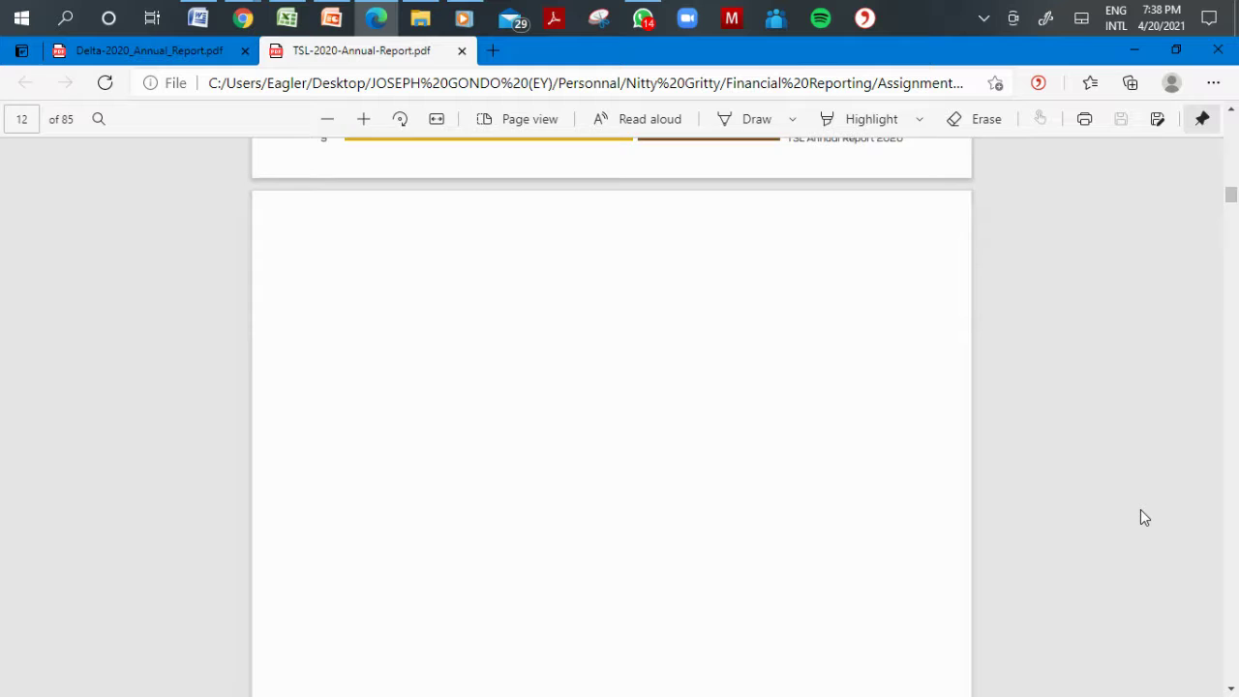
scroll(1140, 517, down, 10)
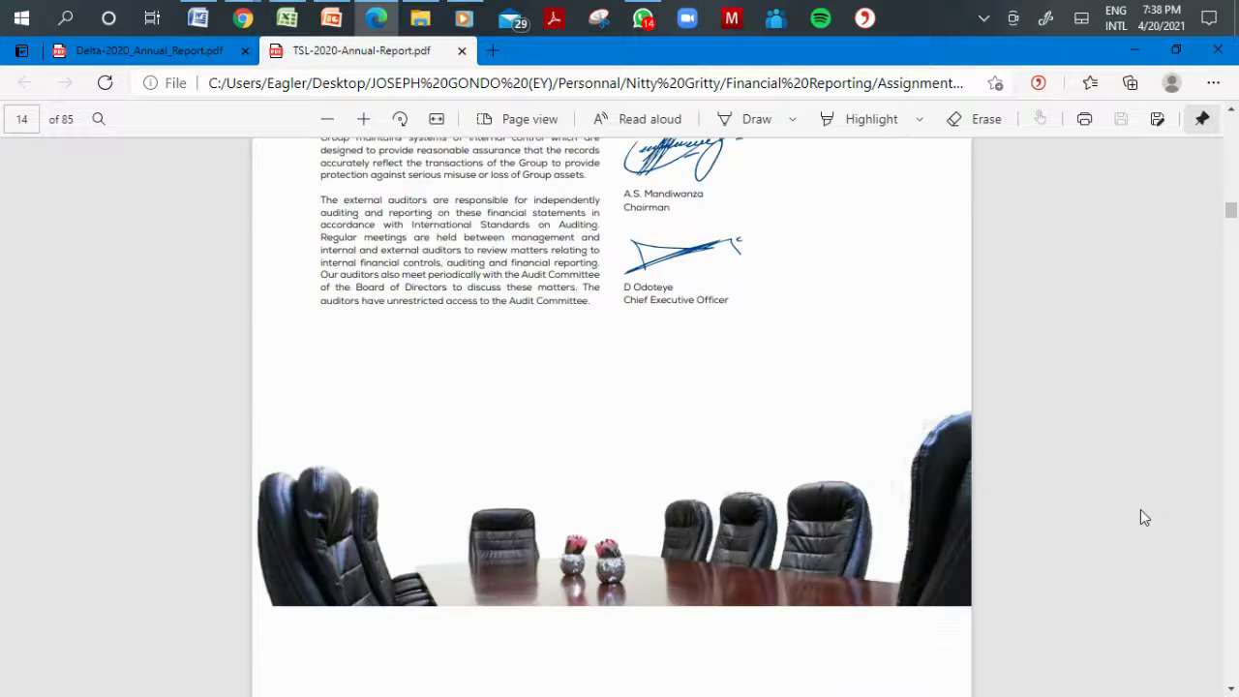
scroll(1140, 518, down, 10)
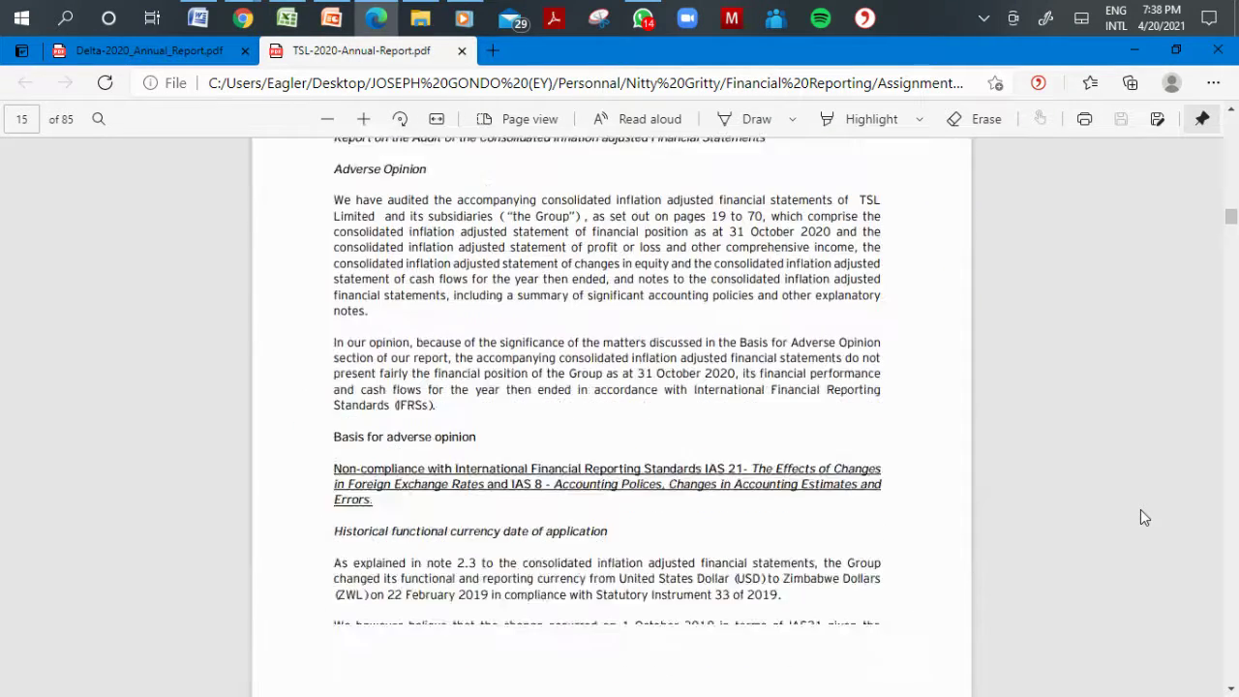
scroll(1139, 518, down, 4)
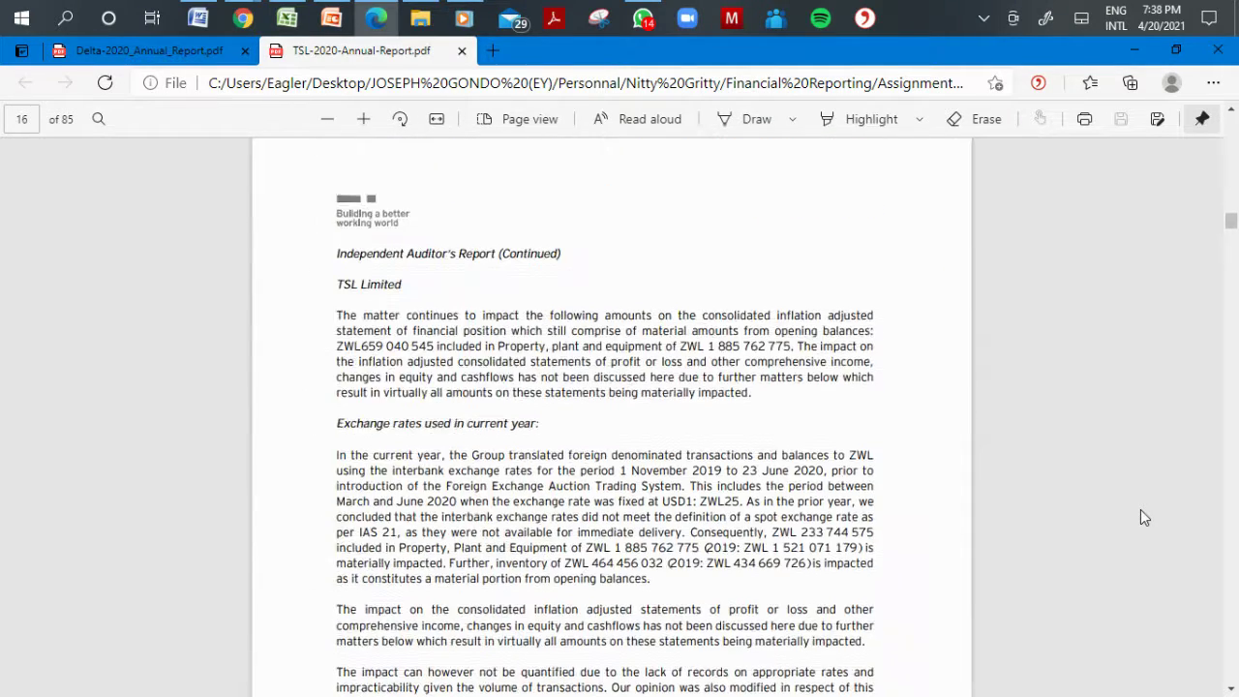
scroll(1140, 517, down, 8)
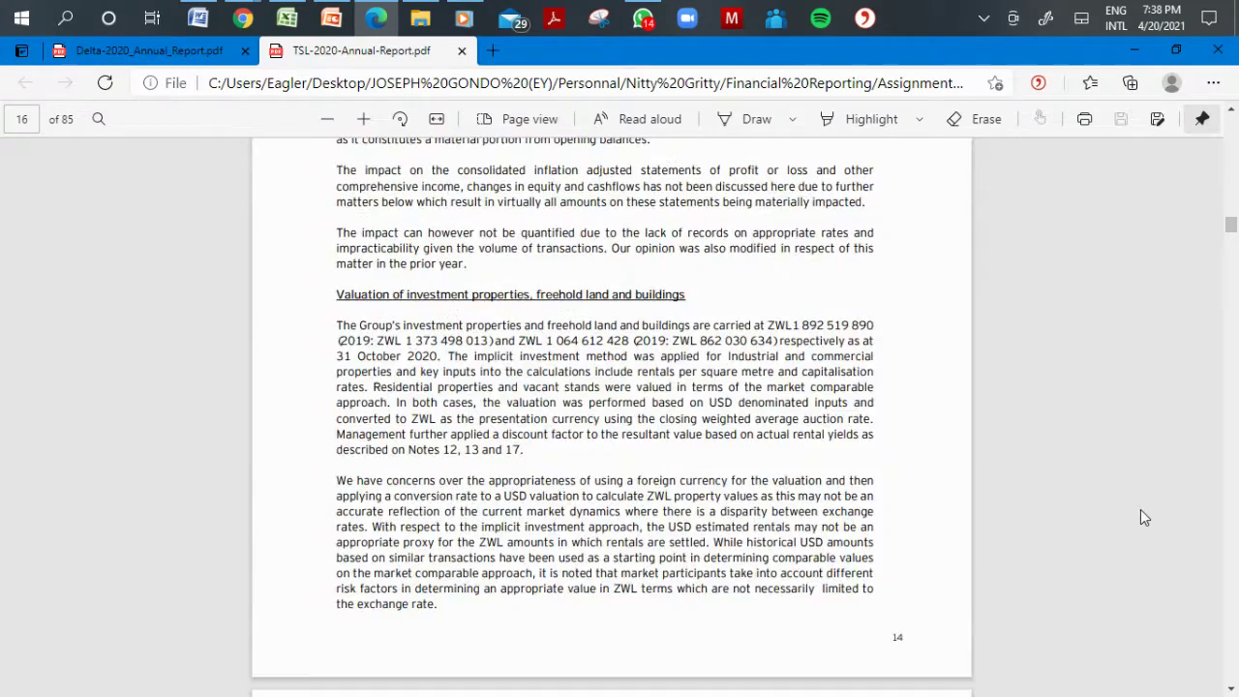
scroll(1140, 518, down, 10)
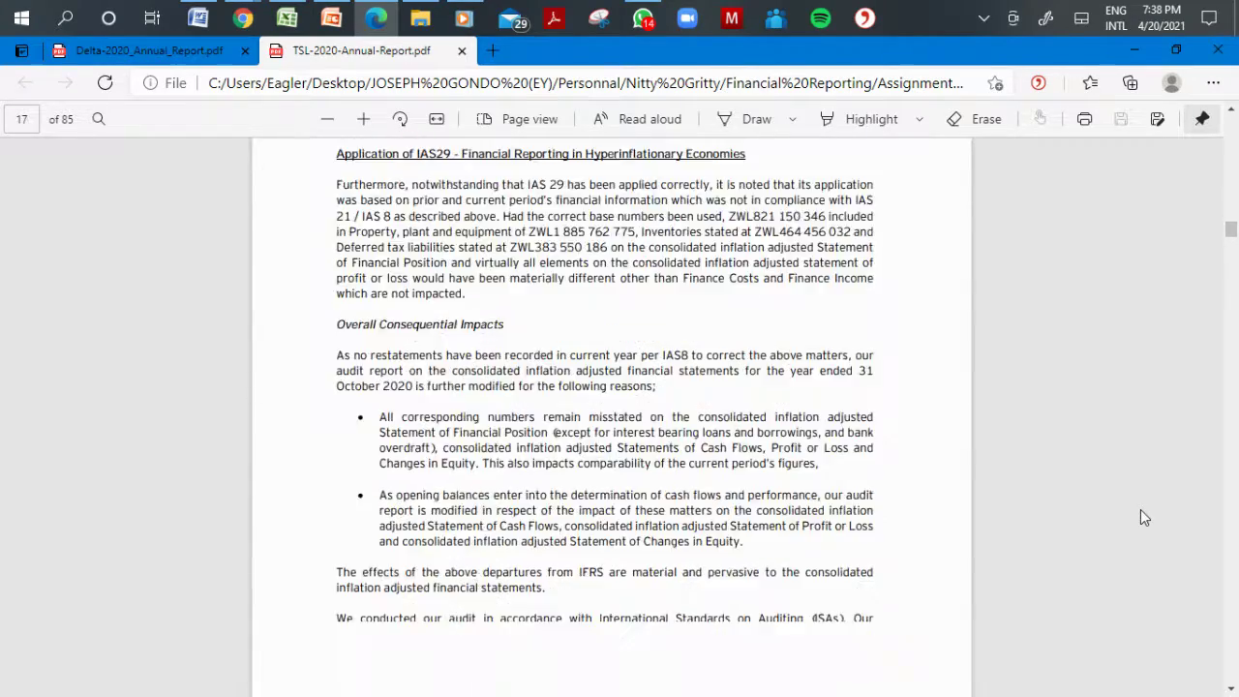
scroll(1140, 518, down, 20)
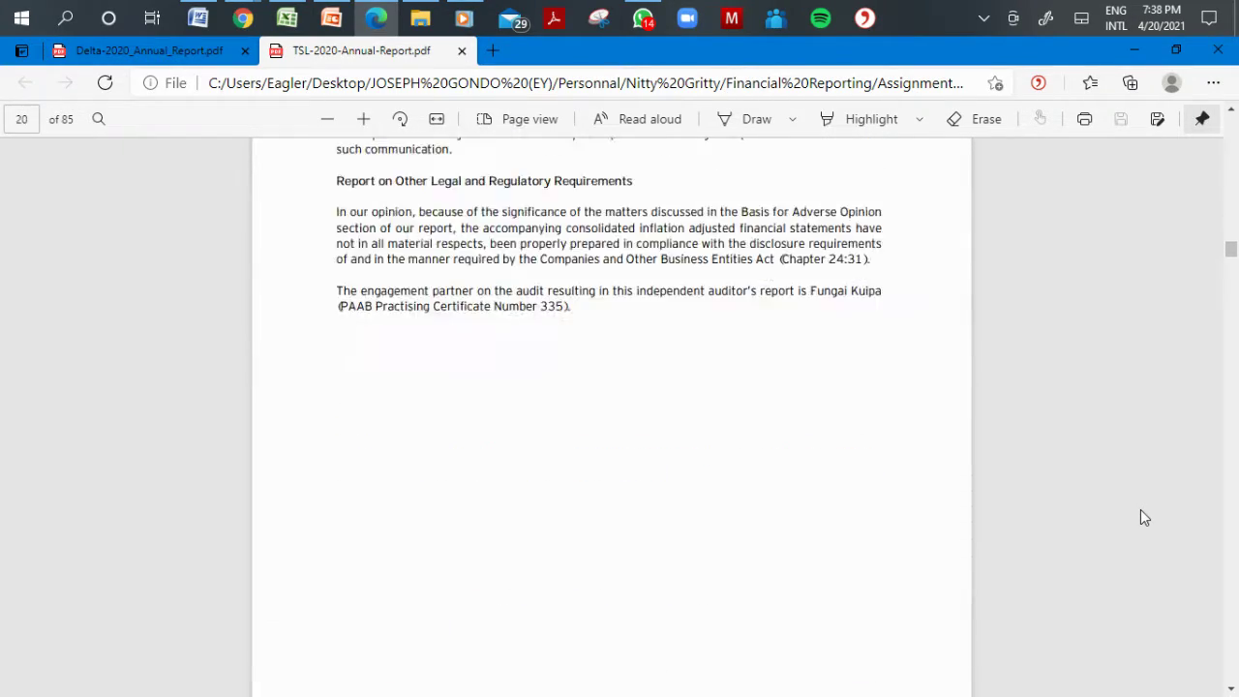
scroll(1139, 516, down, 20)
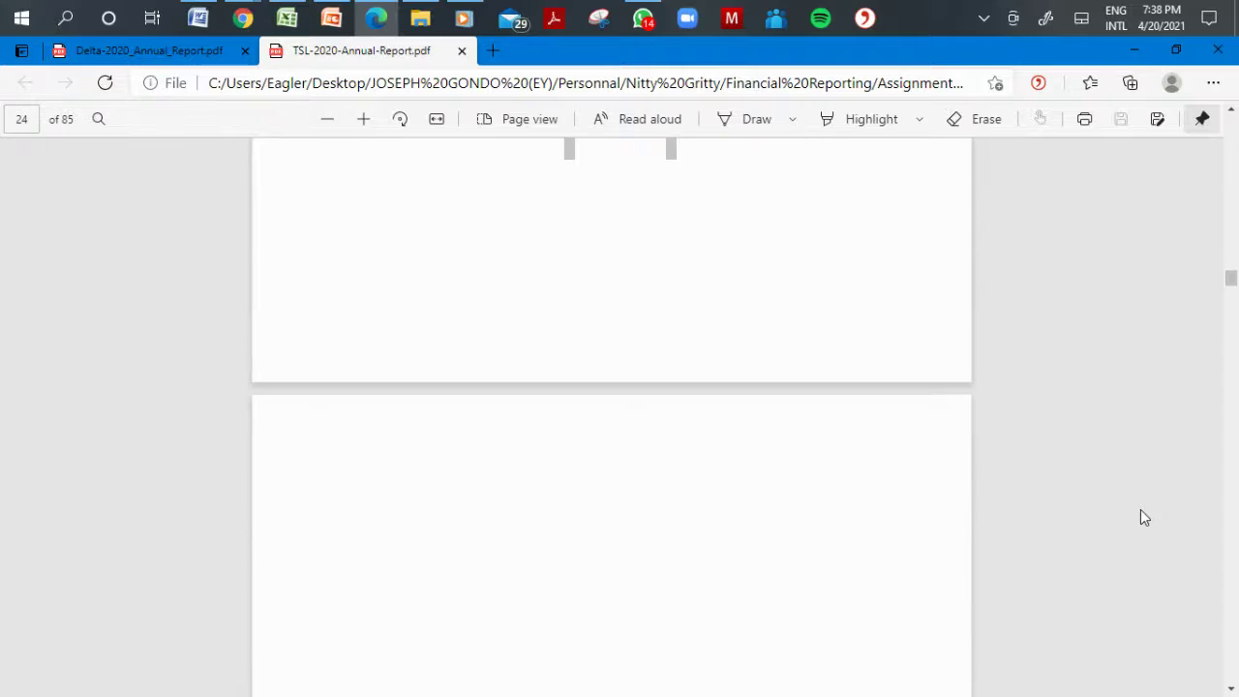
scroll(1140, 518, down, 10)
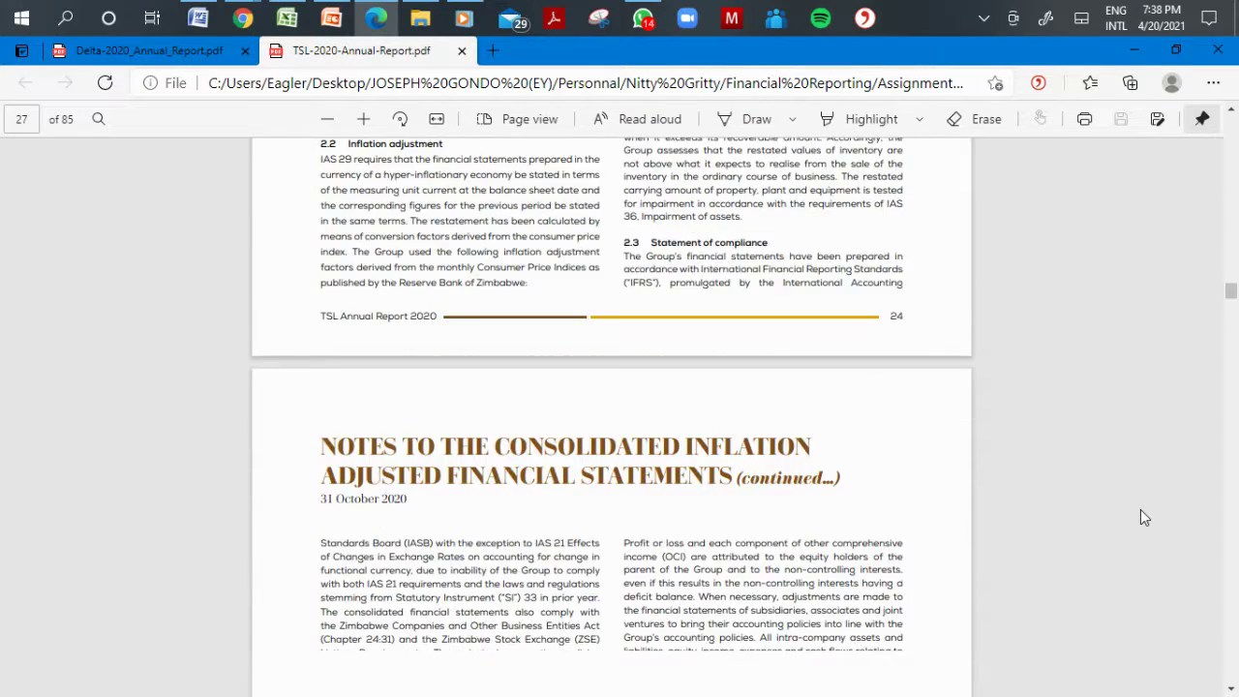
scroll(1140, 511, down, 10)
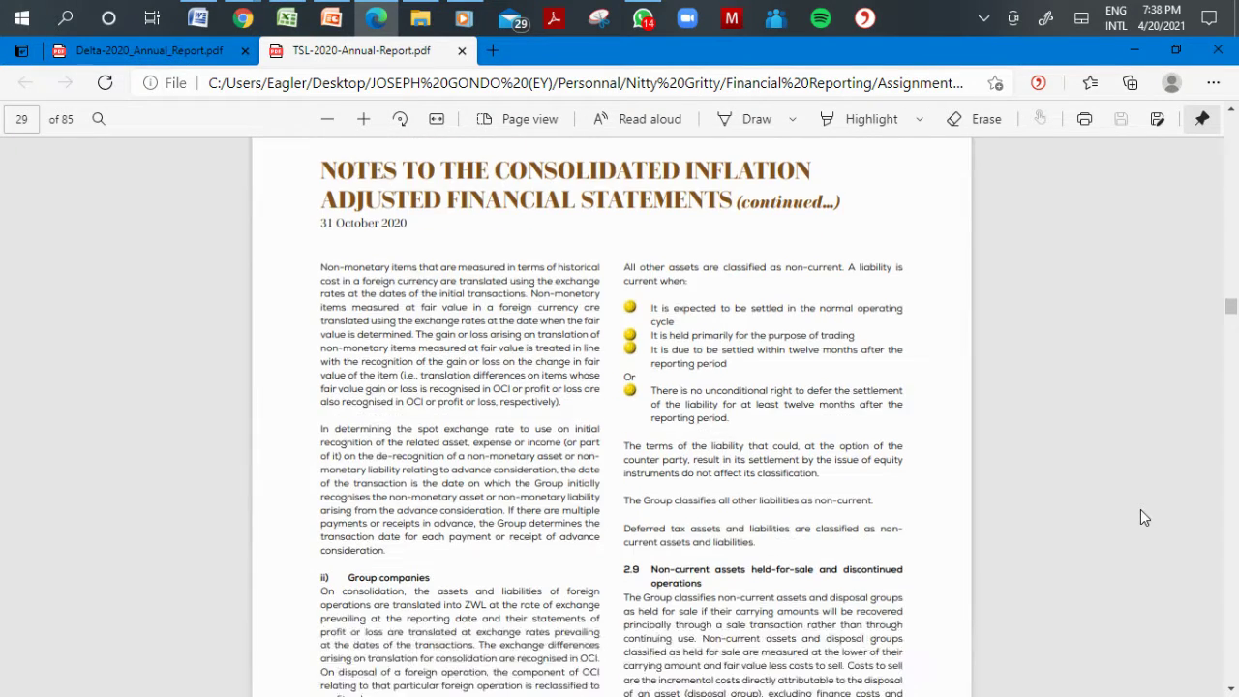
scroll(1140, 517, down, 10)
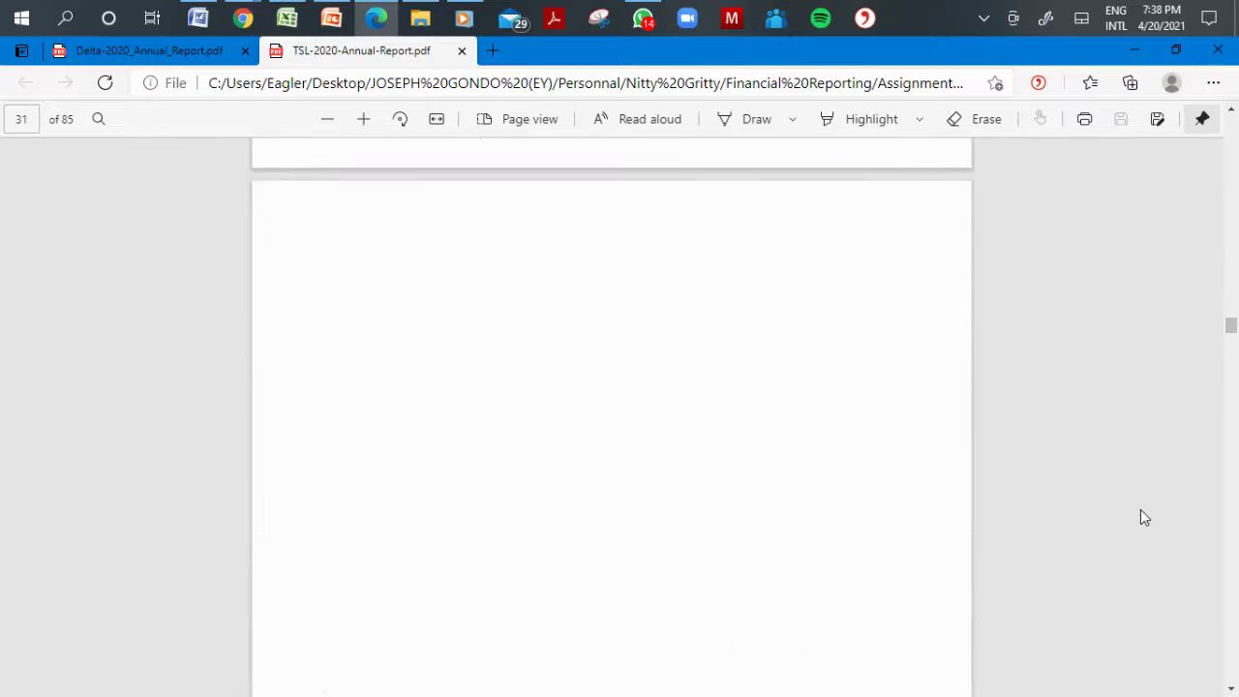
scroll(1139, 517, down, 15)
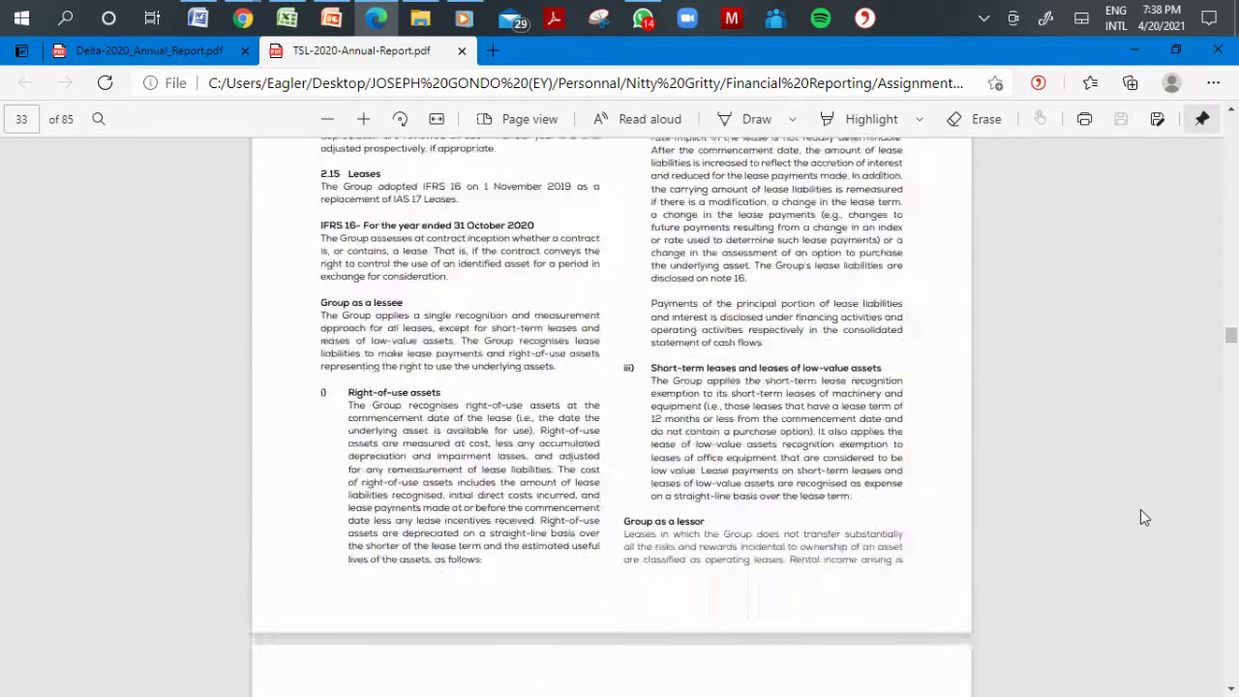
scroll(1140, 517, down, 10)
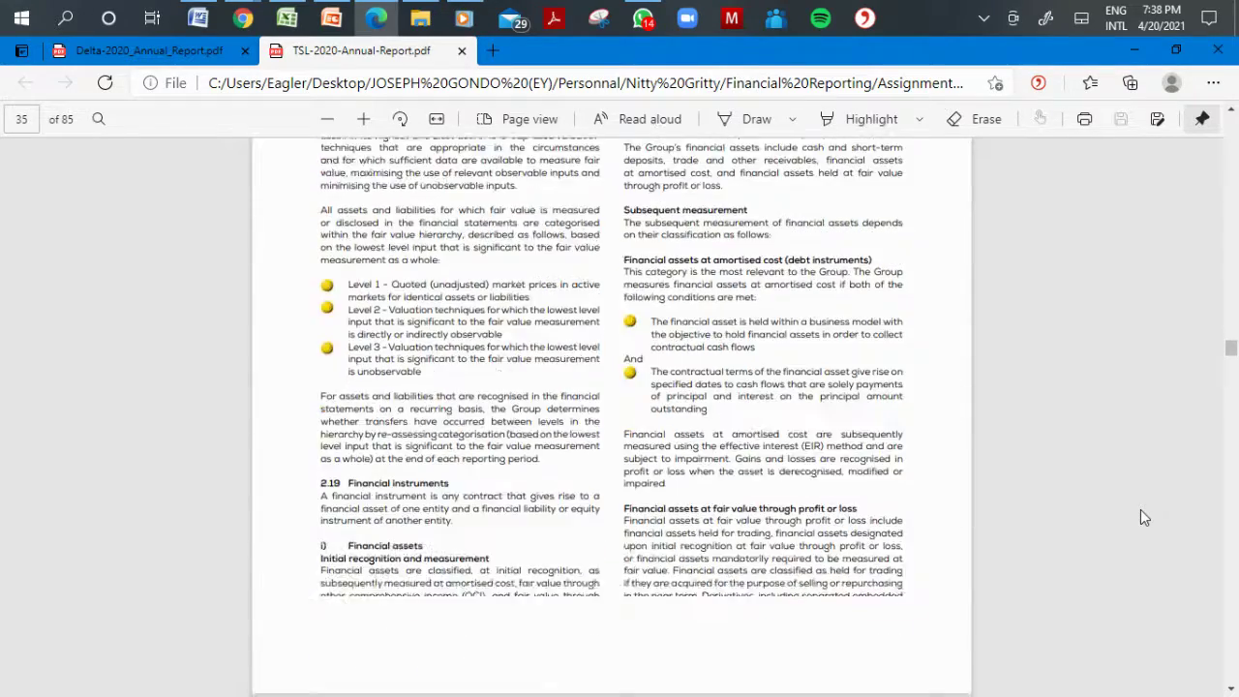
scroll(1140, 517, down, 10)
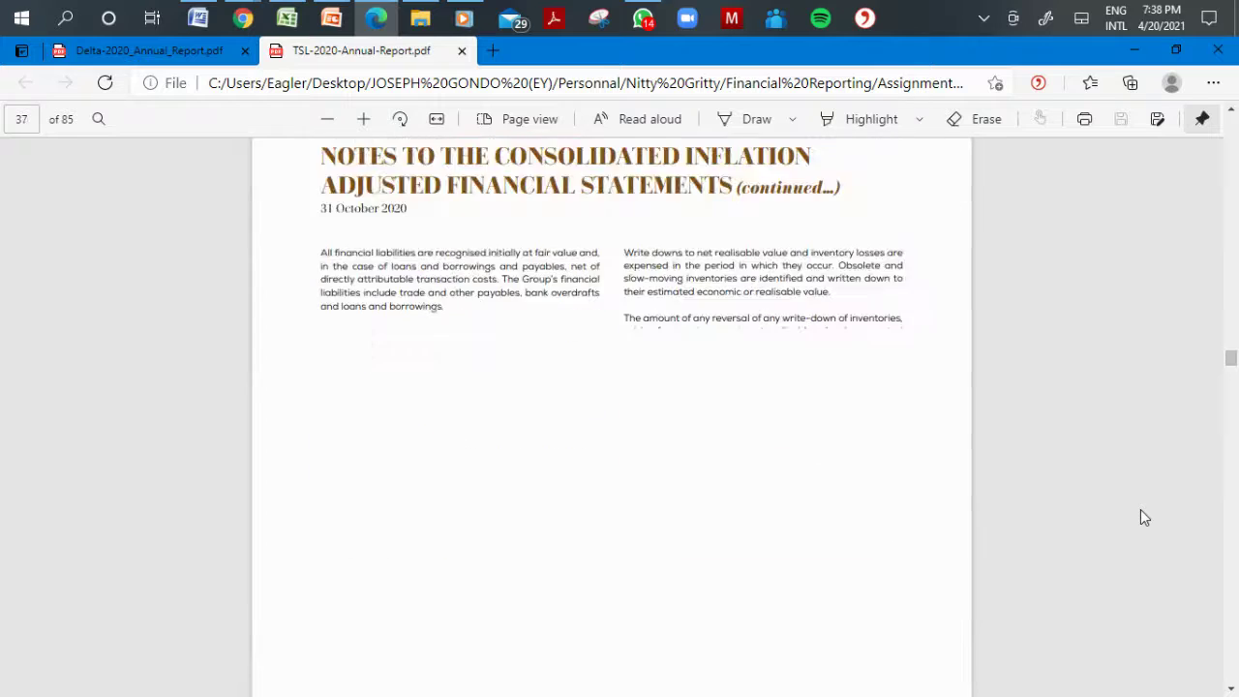
scroll(1140, 516, down, 10)
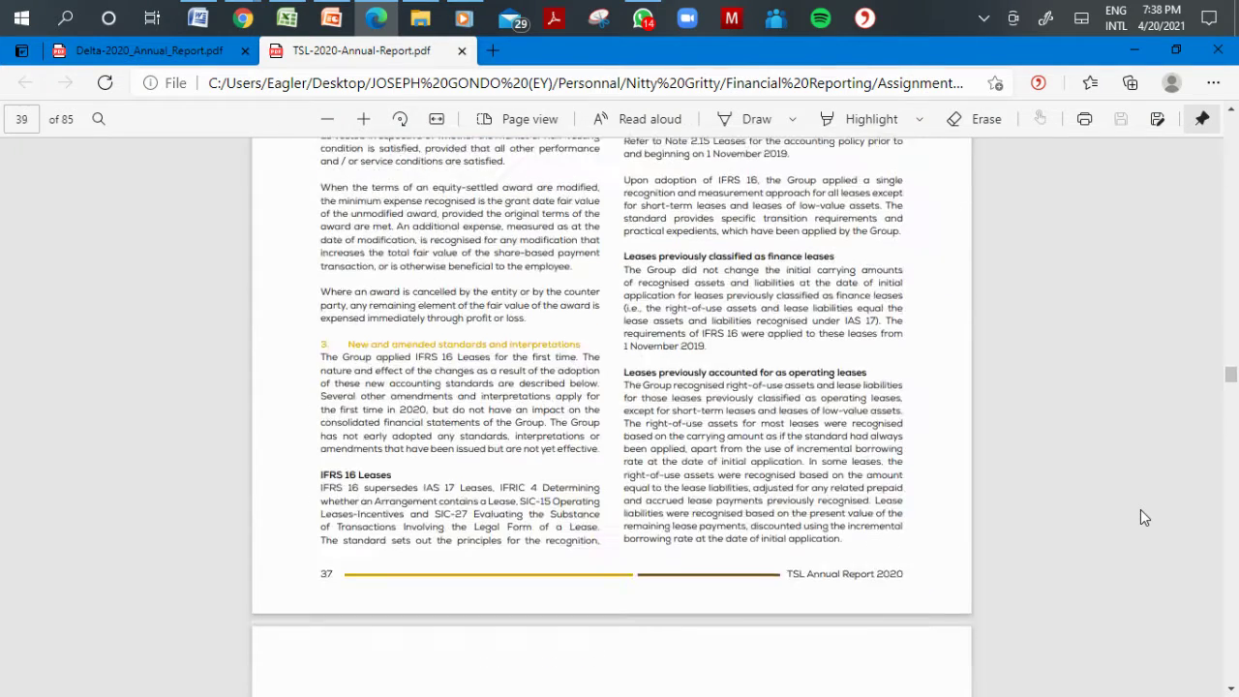
scroll(1139, 518, down, 3)
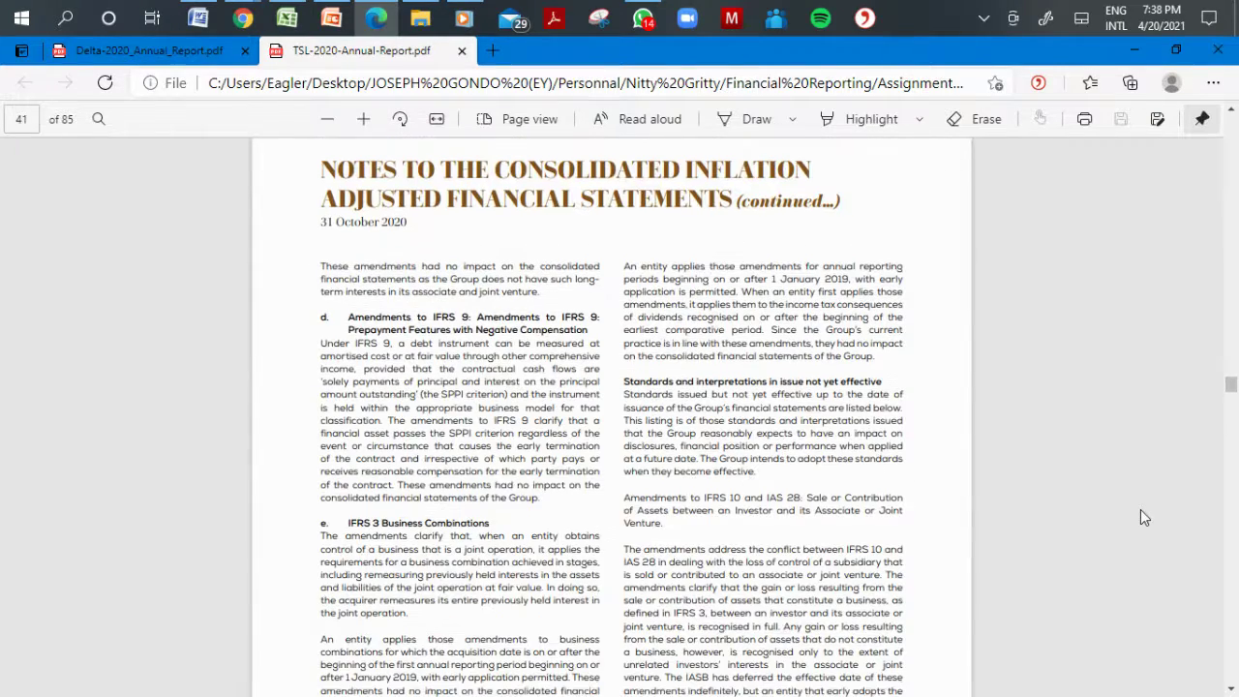
scroll(1139, 518, down, 10)
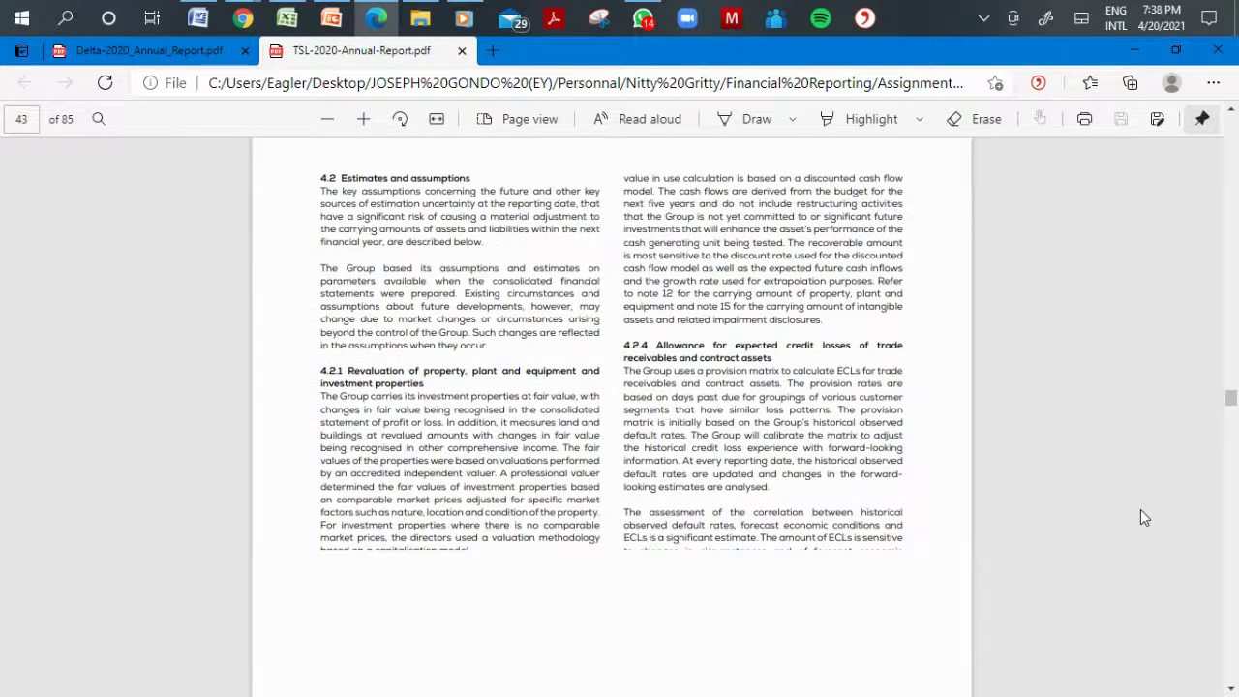
Go back through the TSL report's notes and cash flow statement to examine the Consolidated Inflation Adjusted Statement of Financial Position on page 23.
scroll(1139, 518, up, 15)
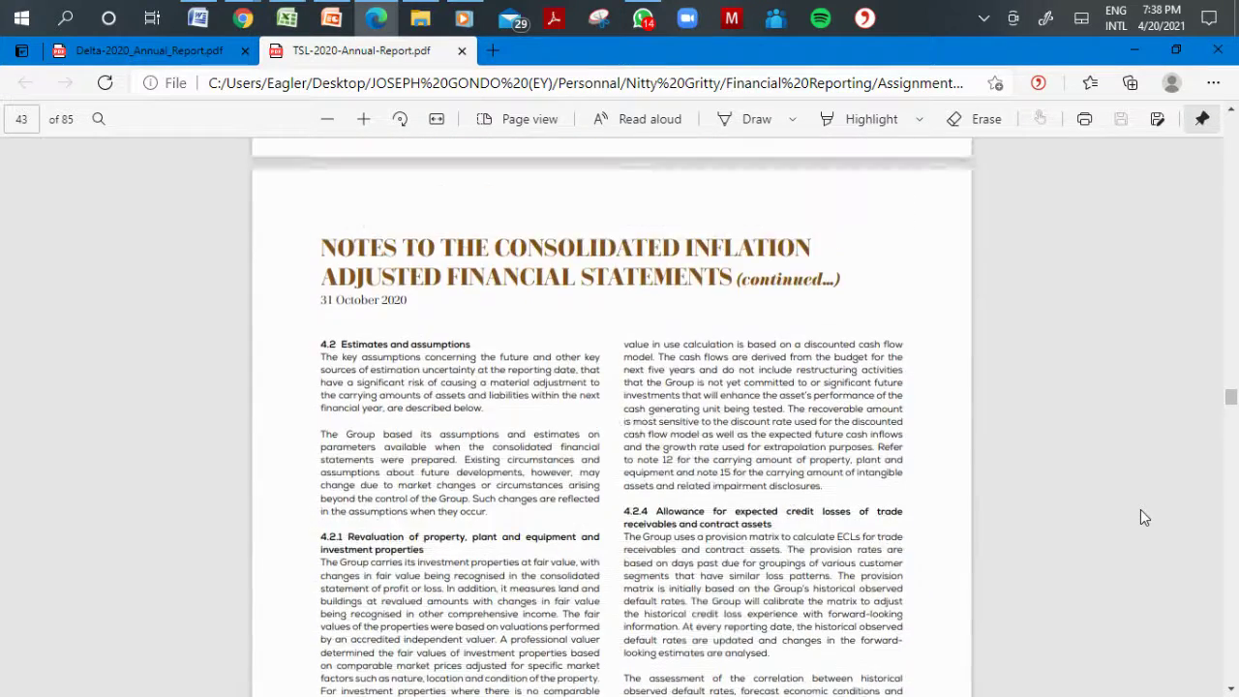
scroll(1140, 518, up, 20)
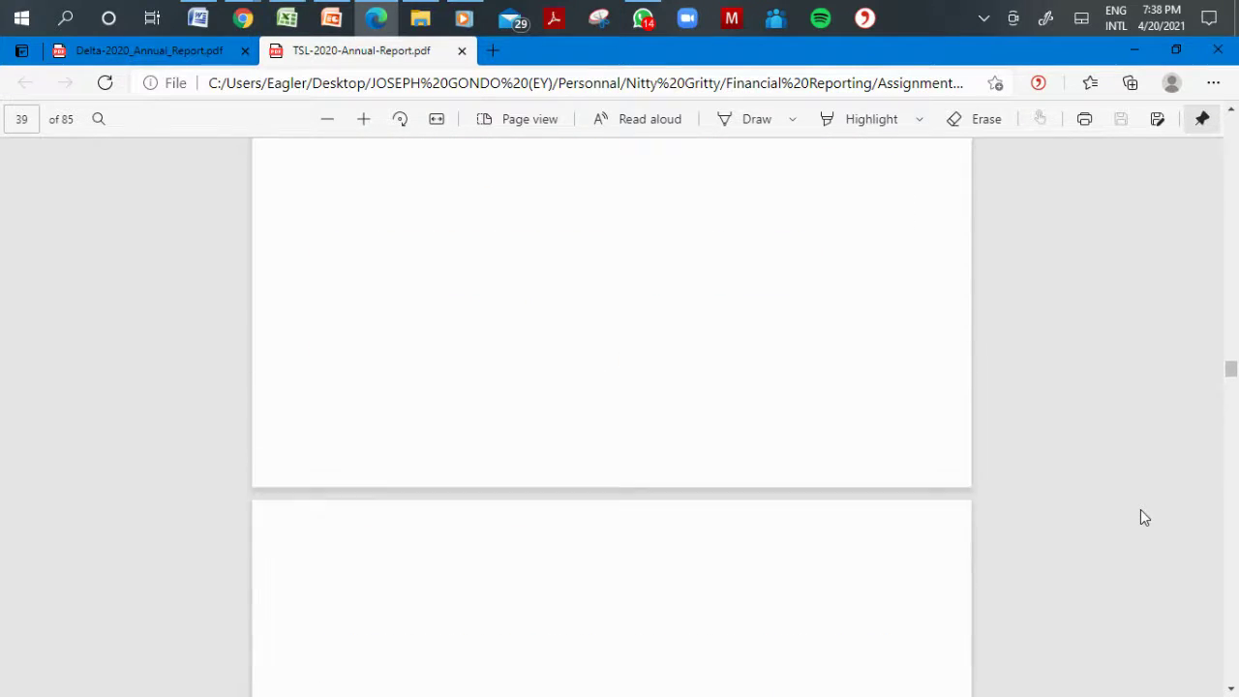
scroll(1140, 513, up, 10)
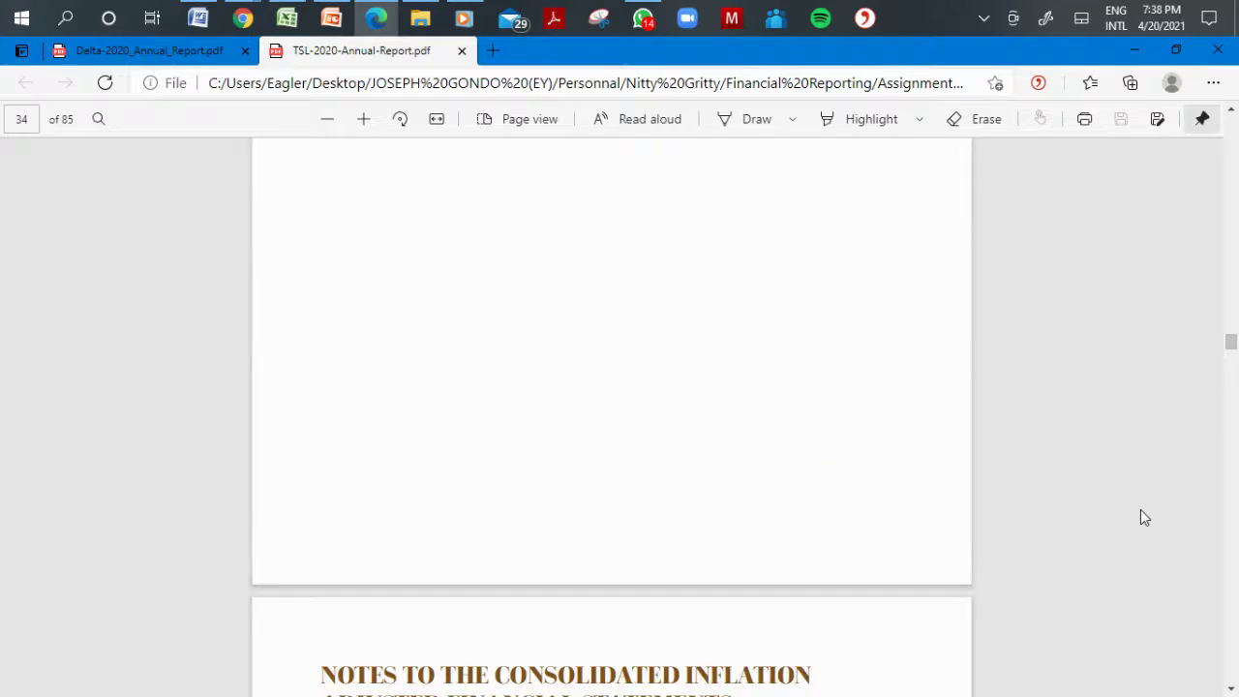
scroll(1140, 517, up, 10)
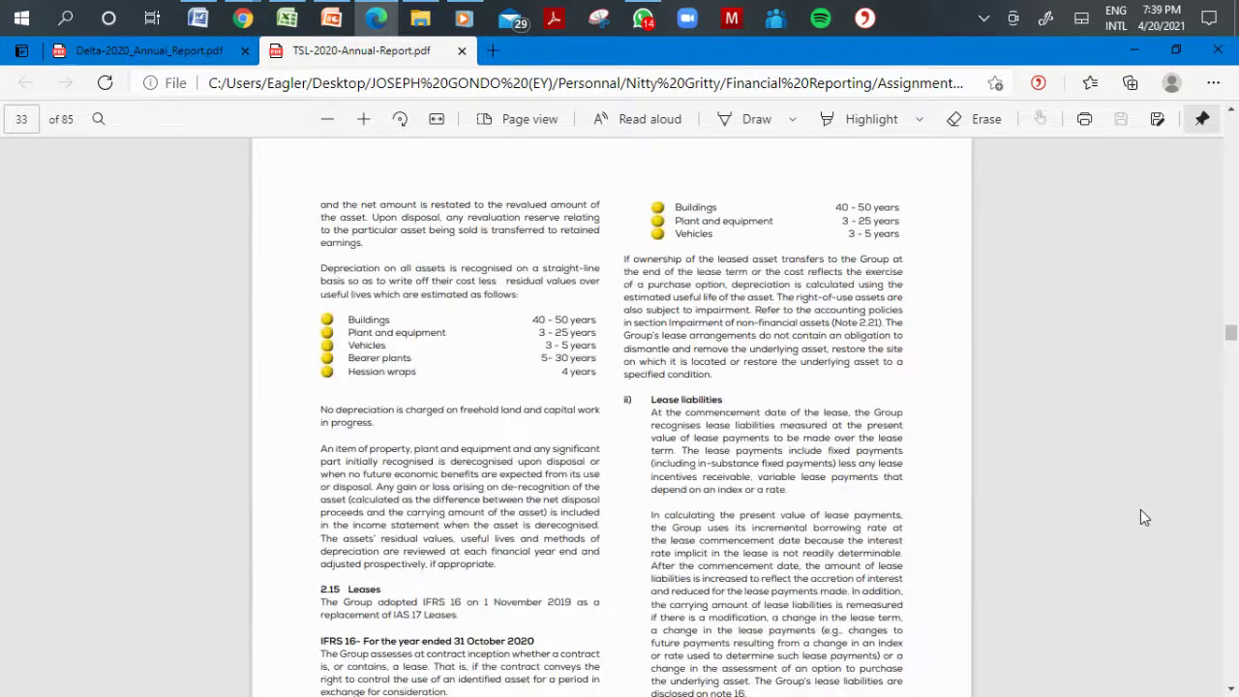
scroll(1140, 517, up, 10)
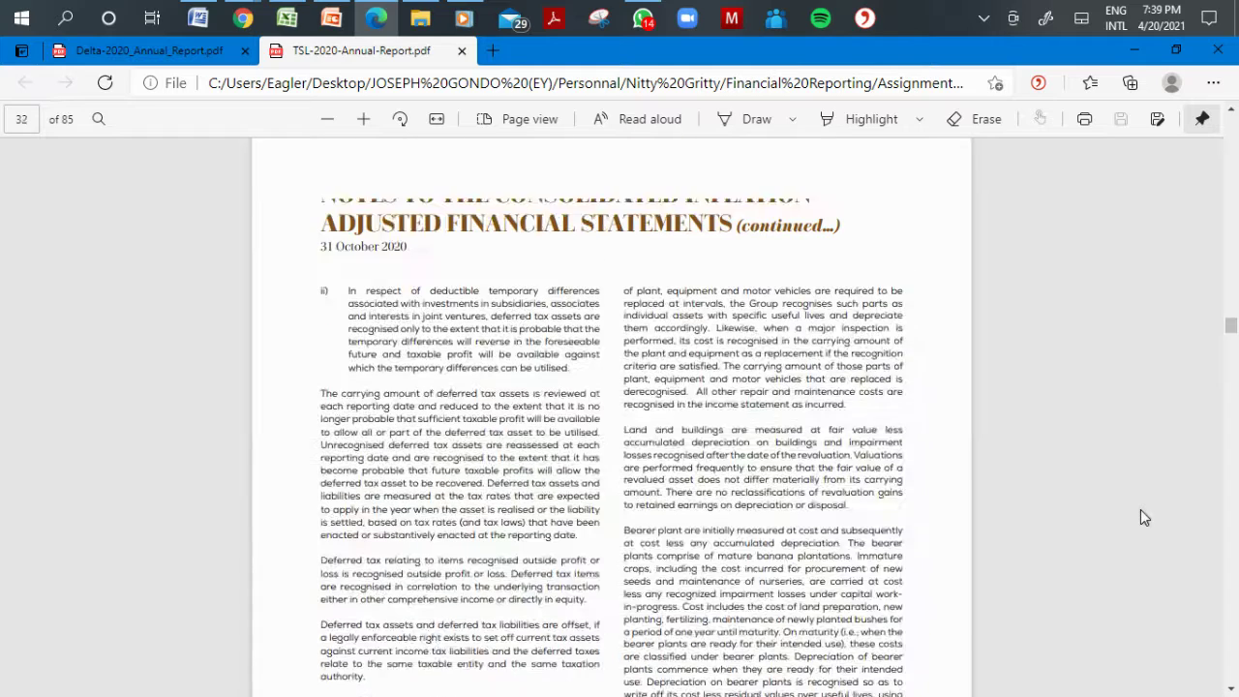
scroll(1142, 516, up, 10)
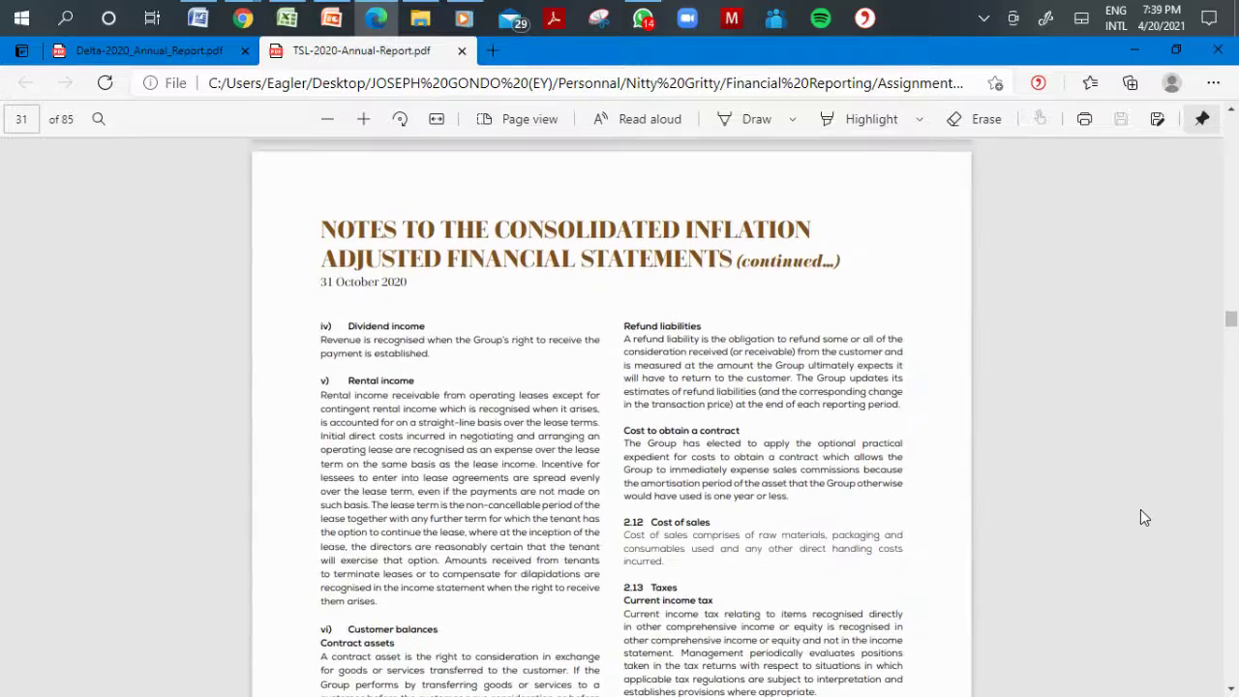
scroll(1142, 517, up, 10)
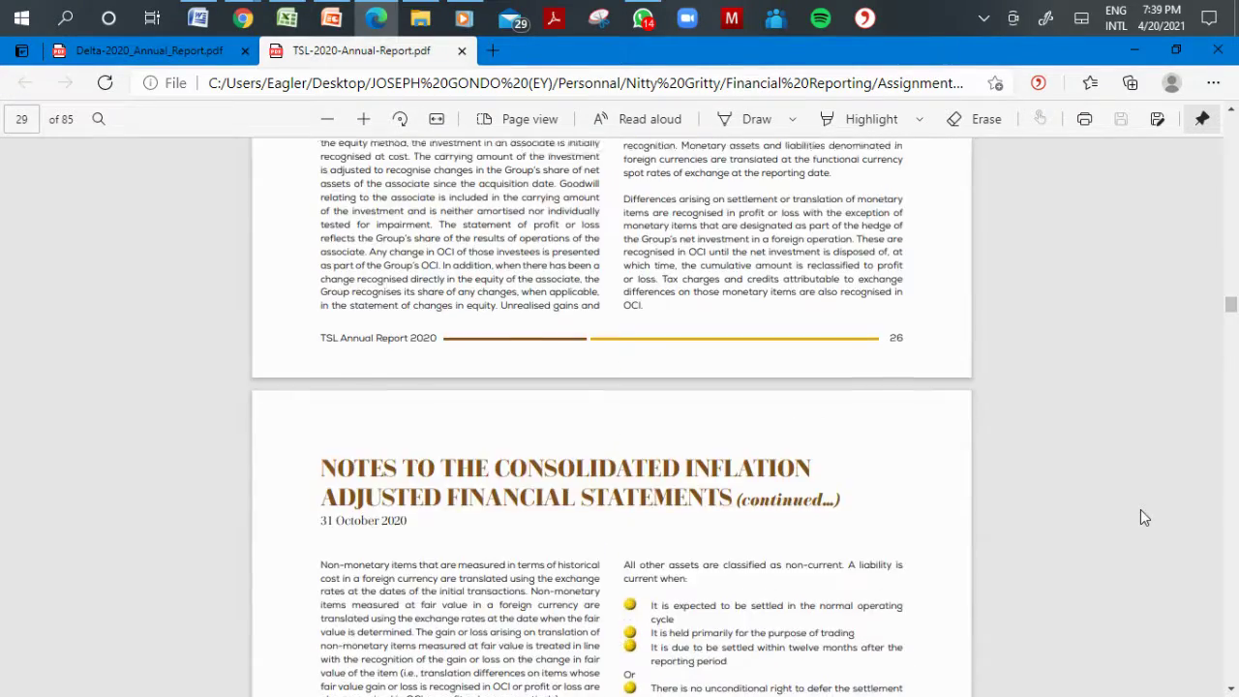
scroll(1140, 518, up, 10)
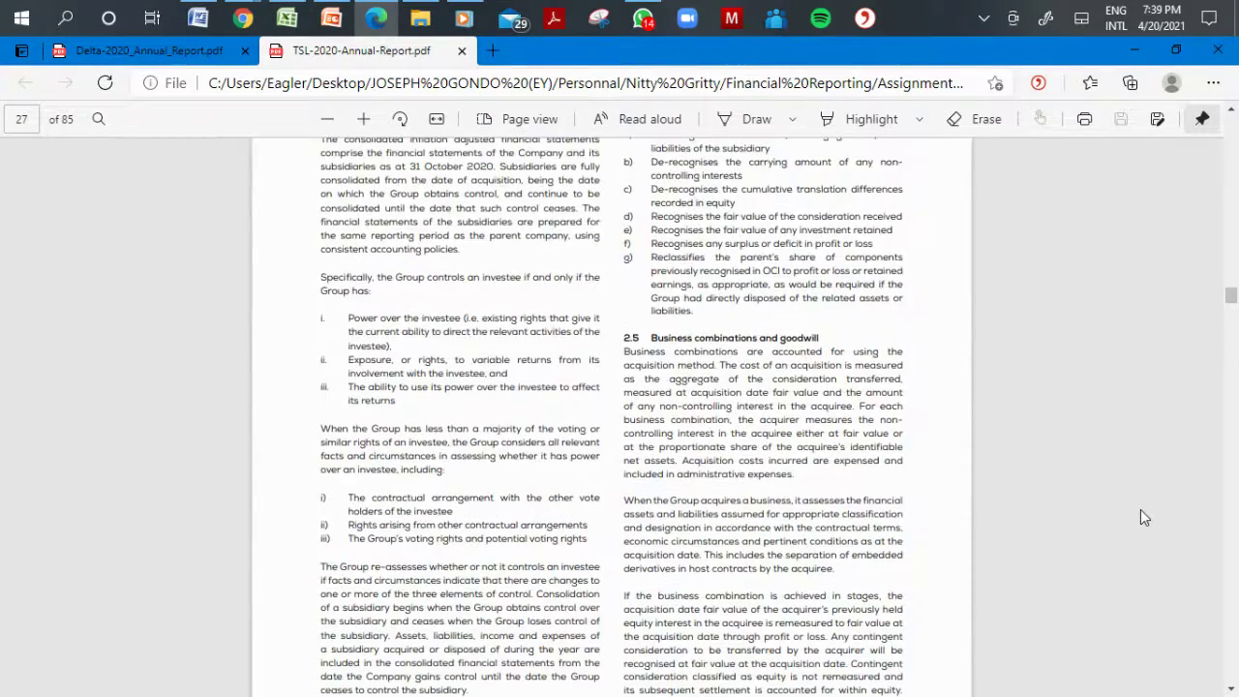
scroll(1140, 518, up, 10)
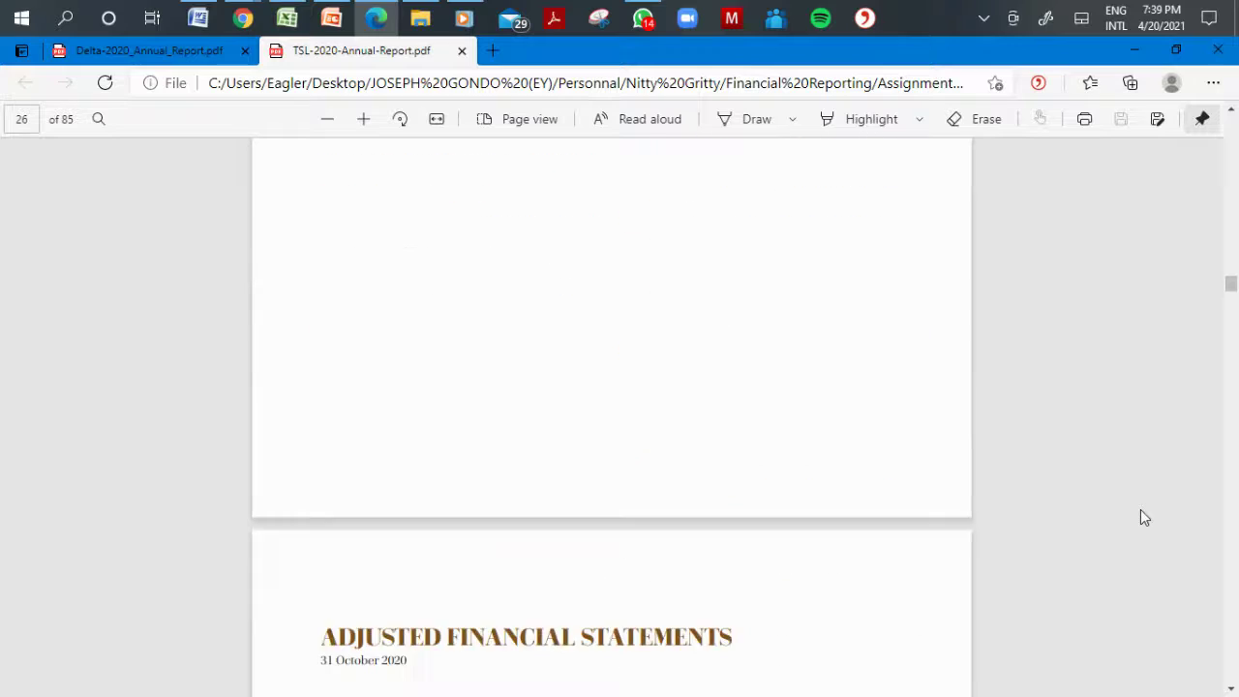
scroll(1140, 518, up, 10)
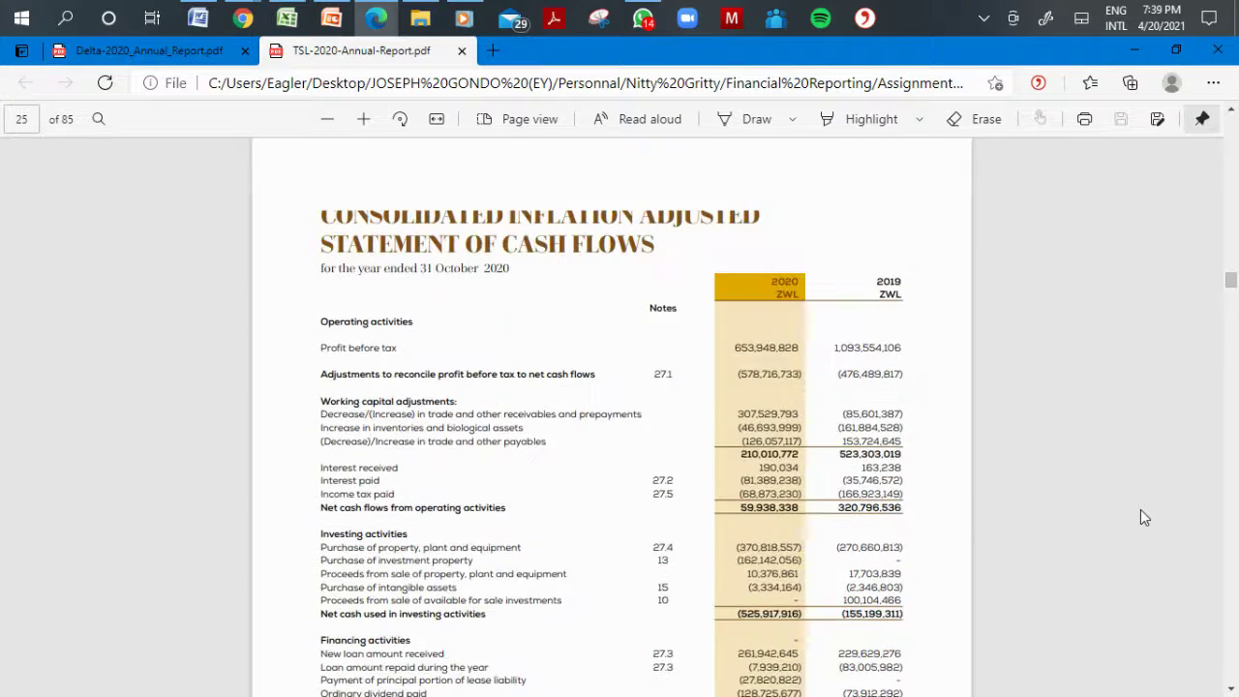
scroll(1140, 517, up, 10)
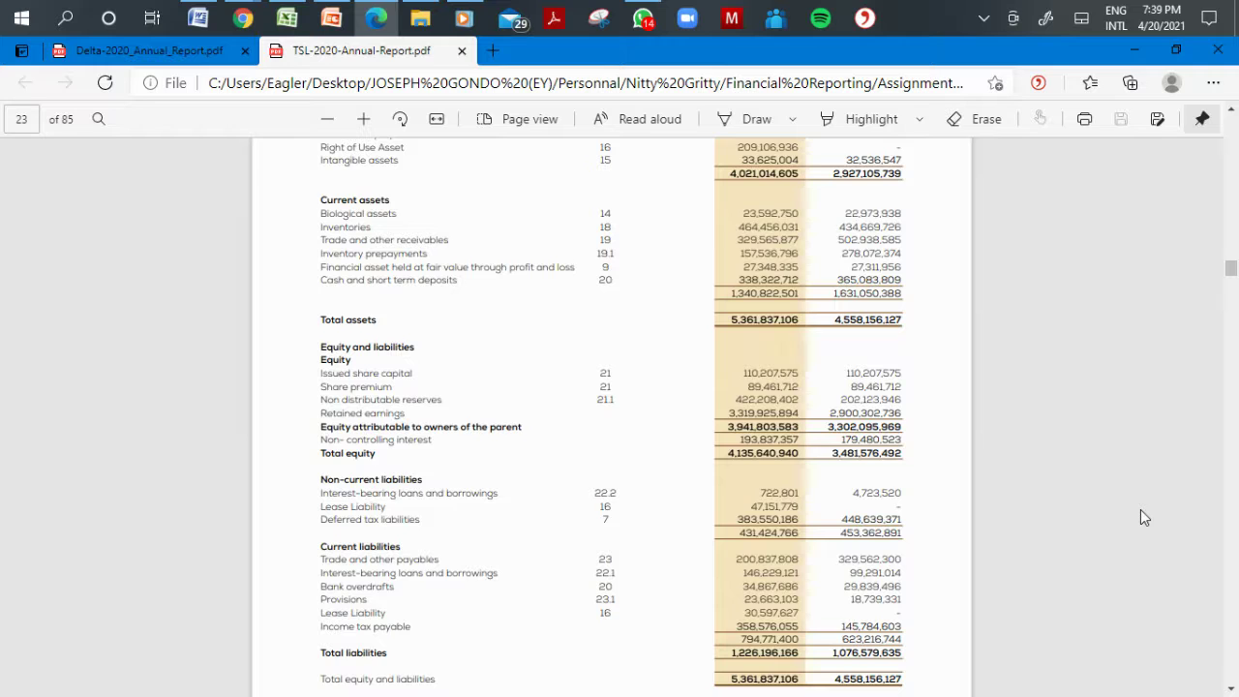
scroll(1140, 518, up, 3)
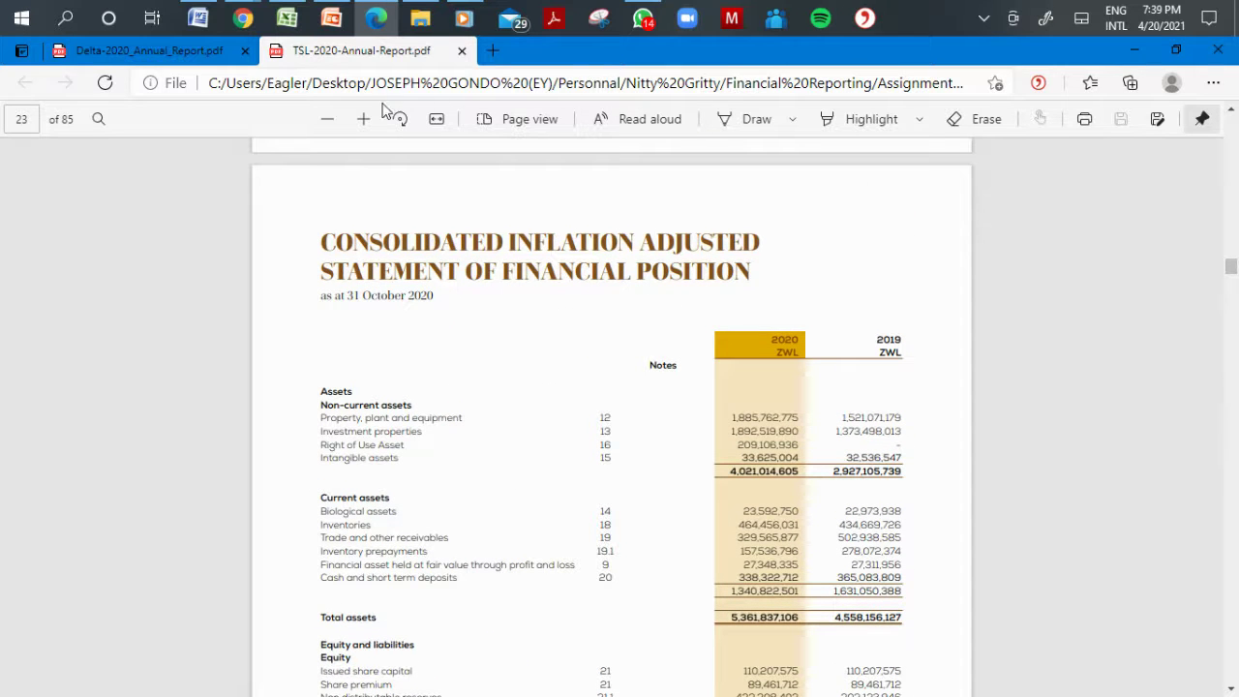
right_click(184, 58)
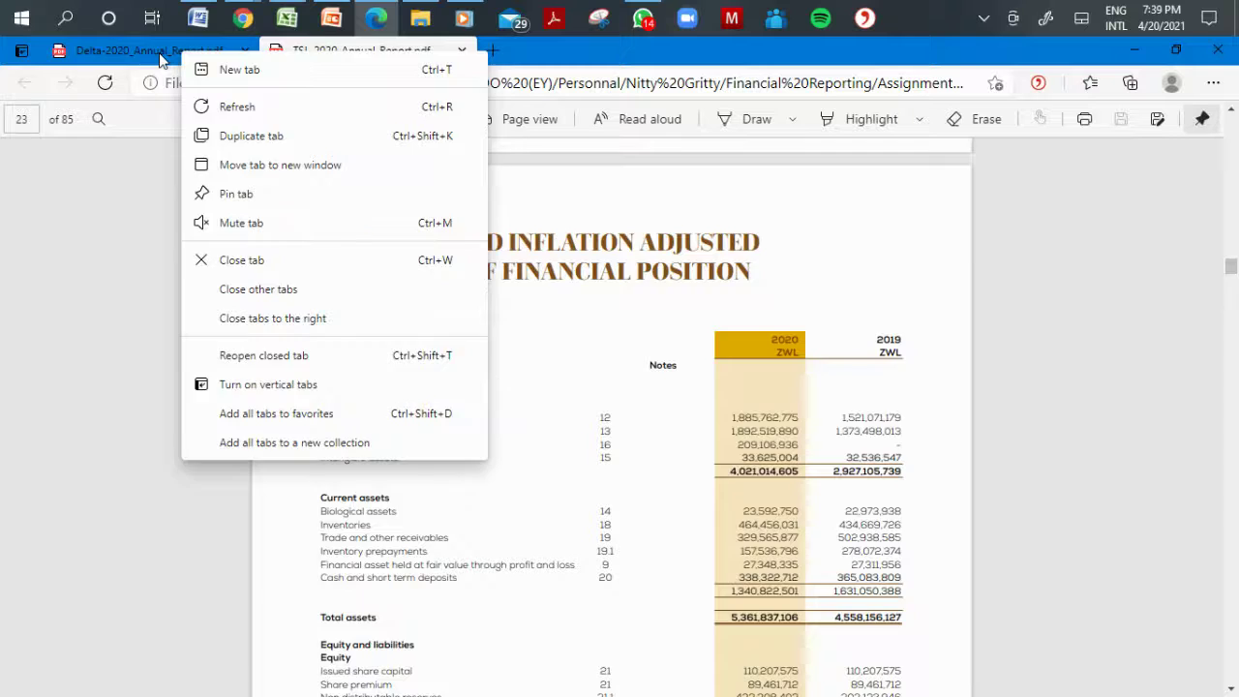
Compare Delta's Consolidated Statement of Financial Position on page 29 with TSL's inflation-adjusted statement on page 23.
click(161, 58)
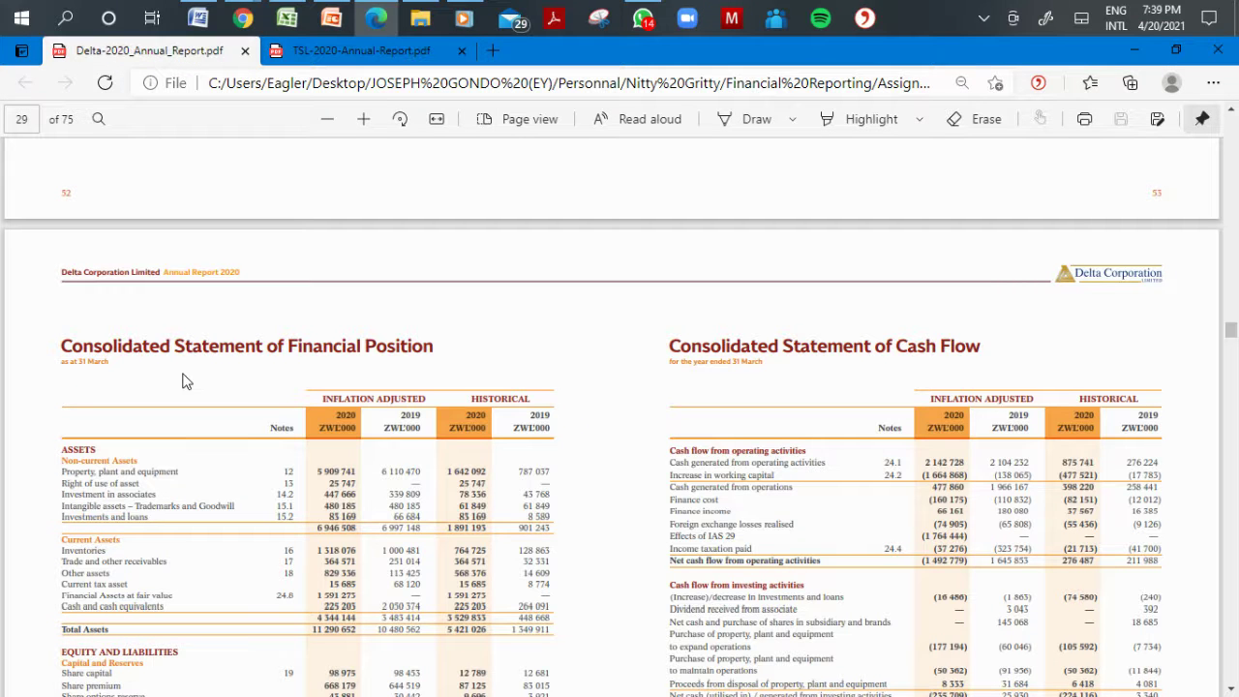
scroll(187, 381, down, 3)
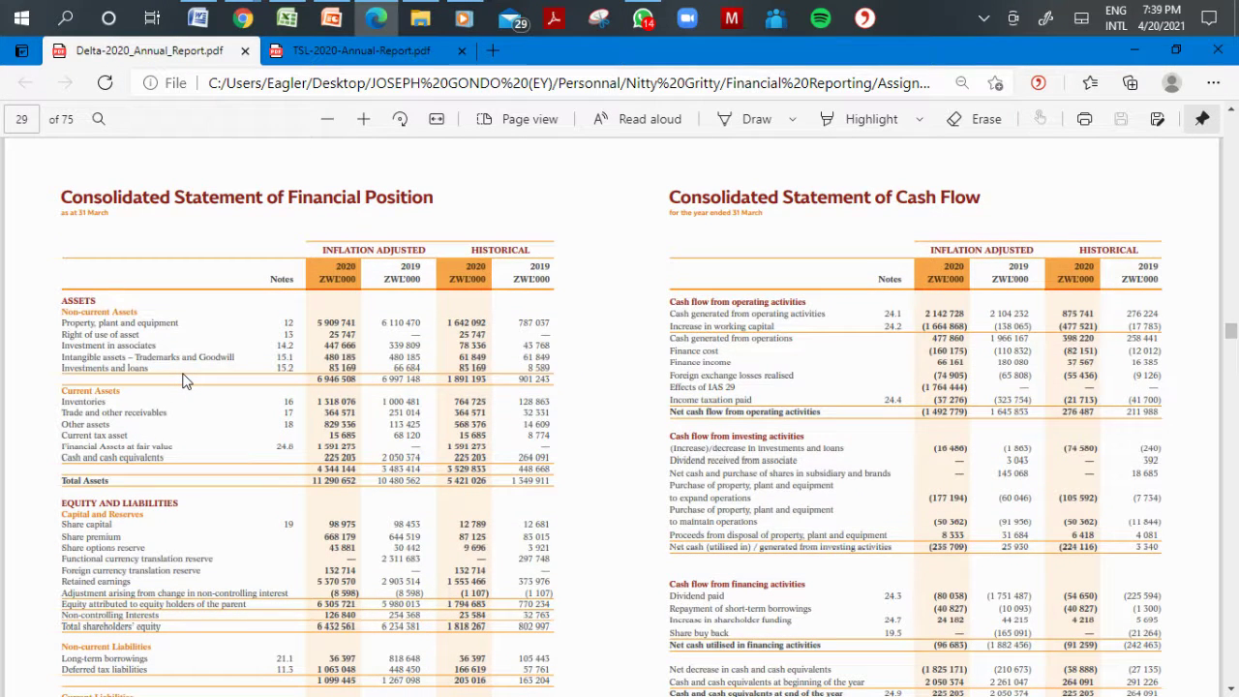
click(366, 56)
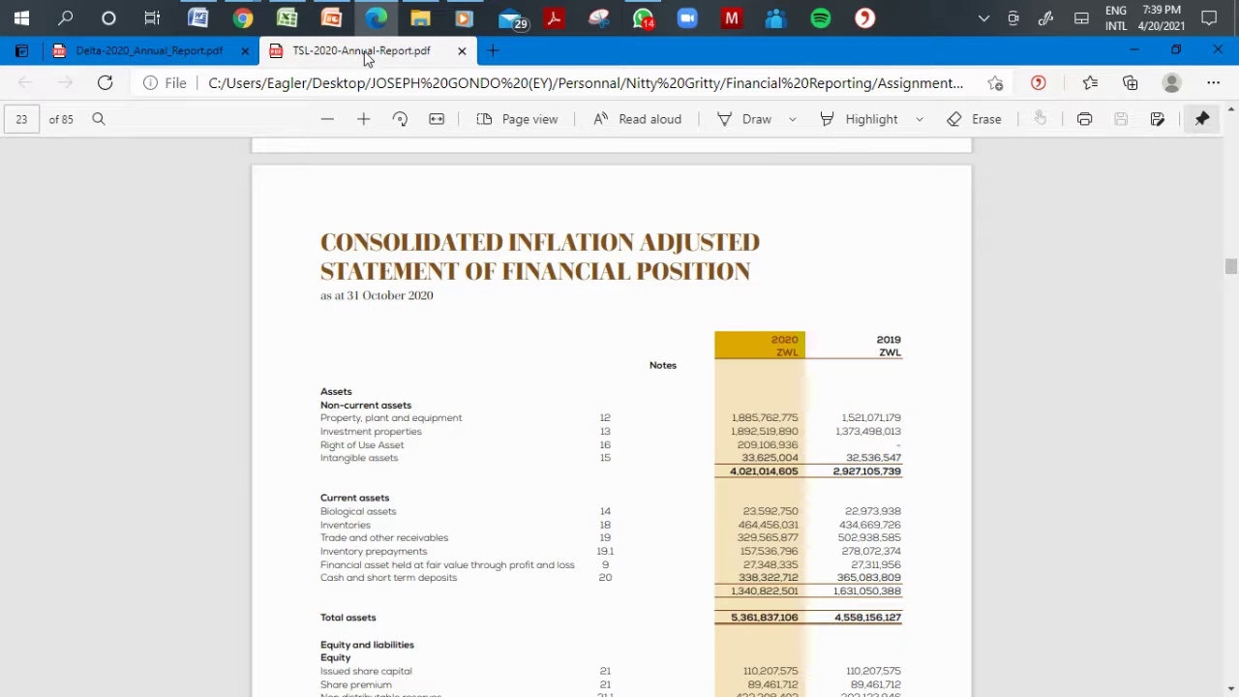
click(194, 58)
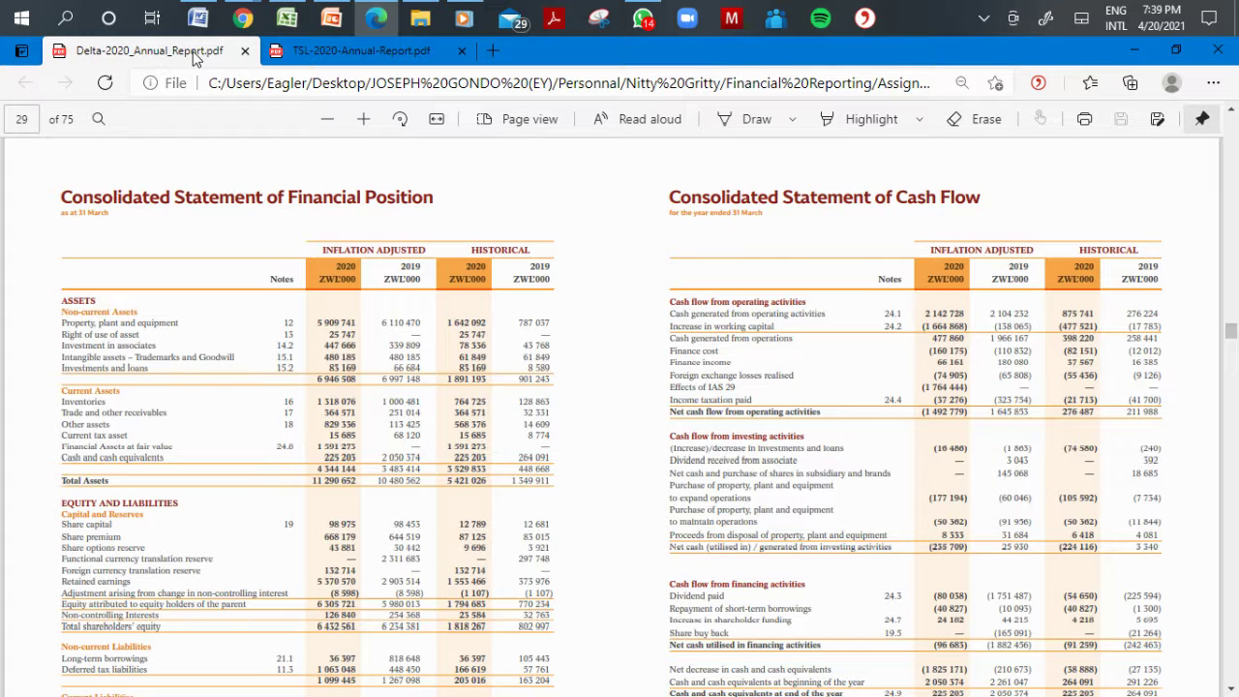
In the TSL report, highlight "OF FINANCIAL POSITION" and "as at 31 October 2020" in yellow in the statement heading on page 23.
click(300, 58)
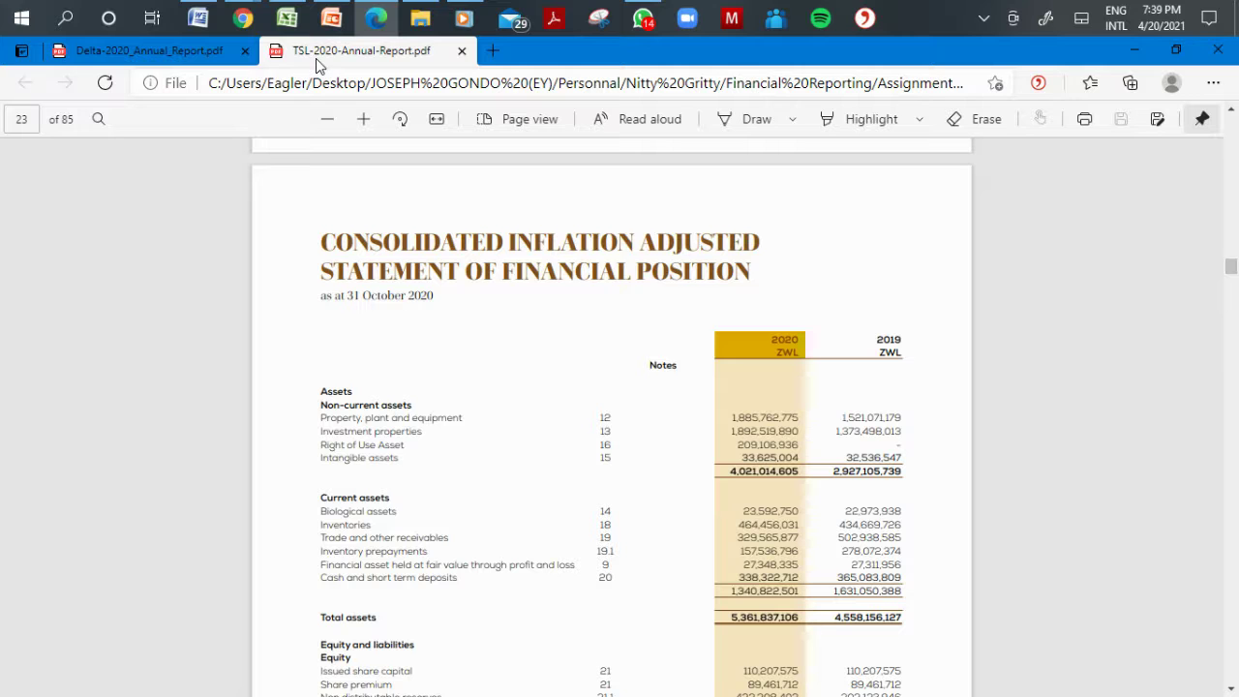
key(Down)
key(Down)
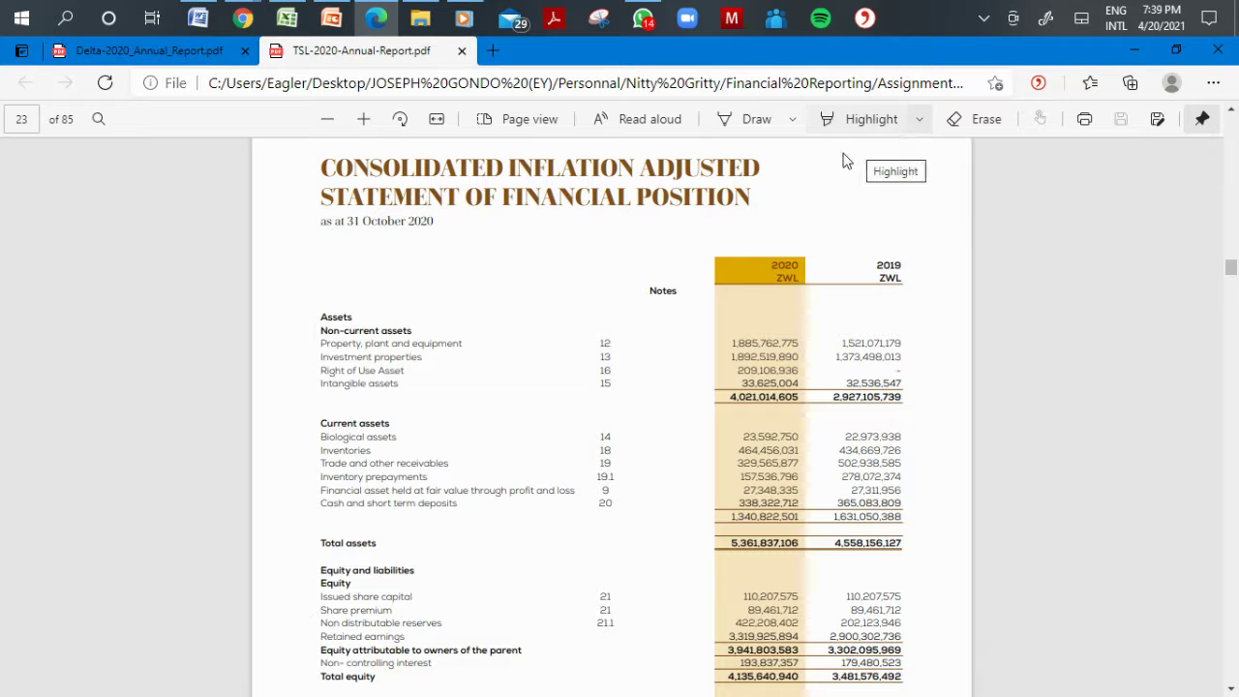
click(917, 124)
click(759, 162)
drag(325, 223, 460, 200)
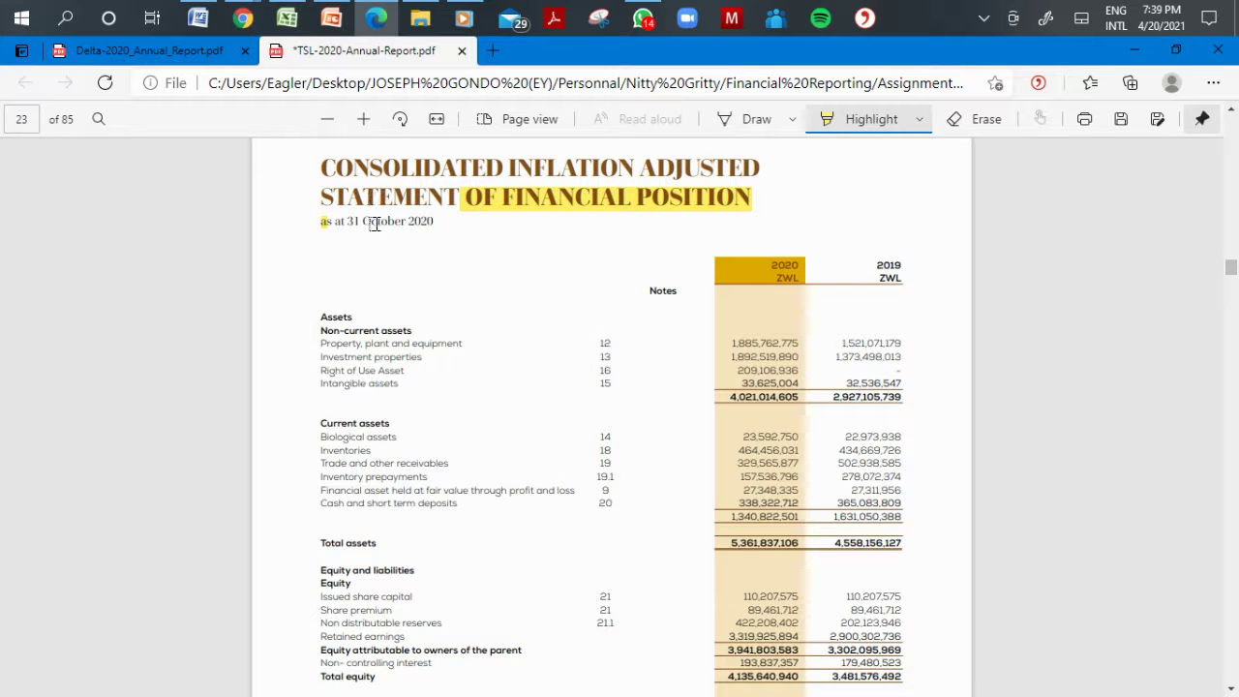
drag(330, 222, 433, 222)
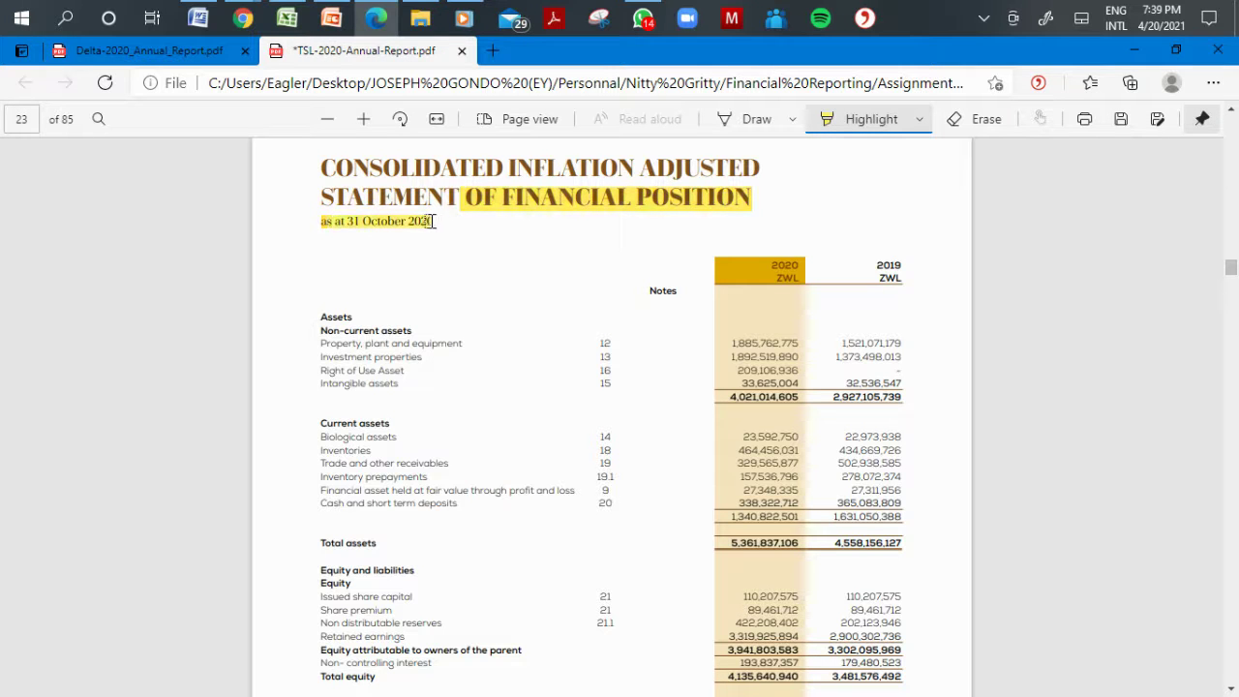
In the Delta report, highlight most of the Consolidated Statement of Financial Position heading on page 29 in yellow.
click(190, 60)
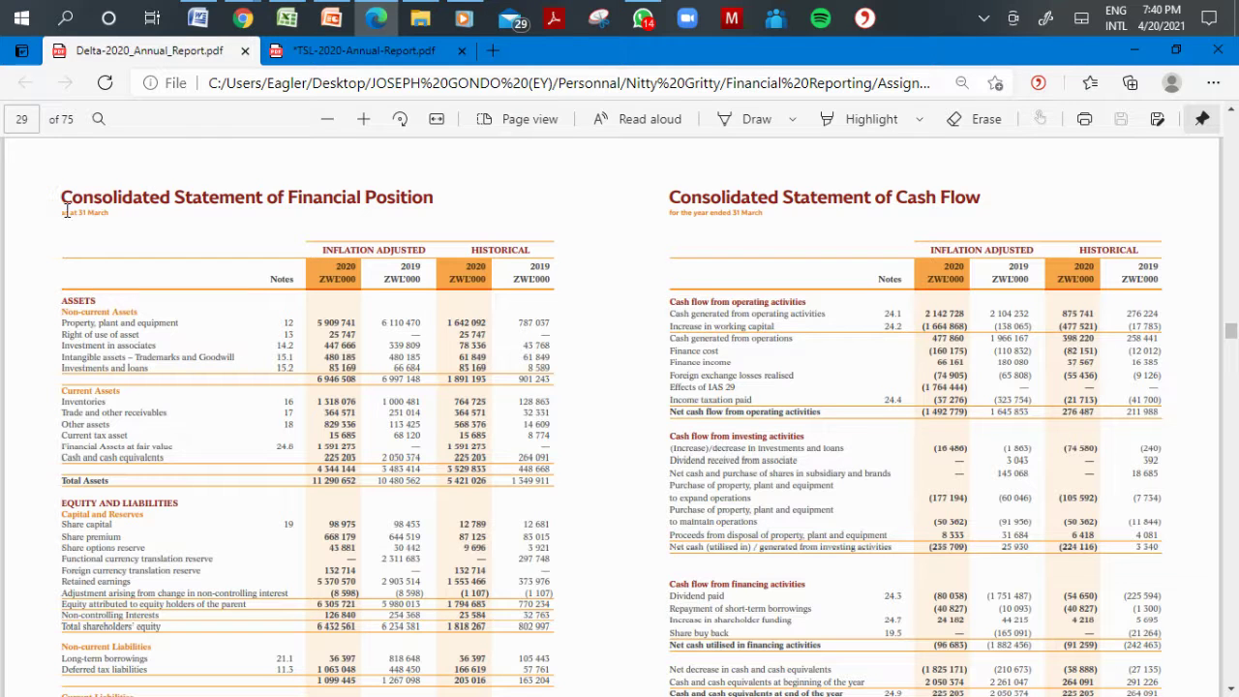
click(865, 119)
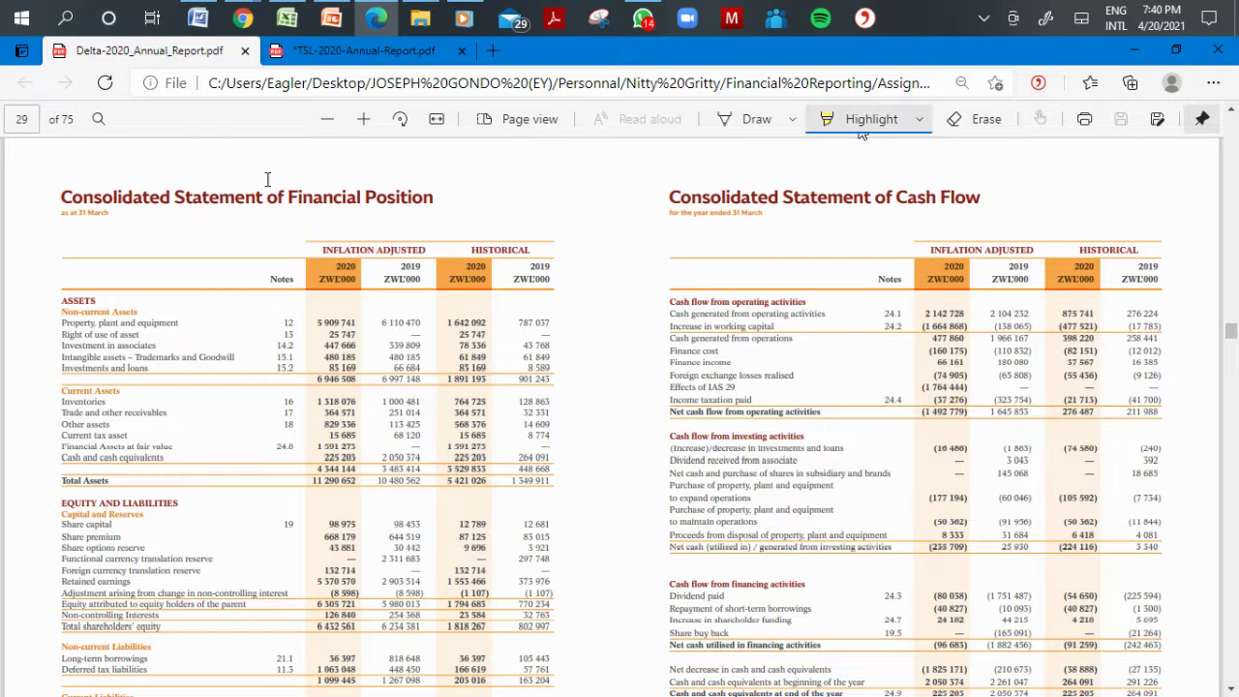
drag(70, 214, 223, 213)
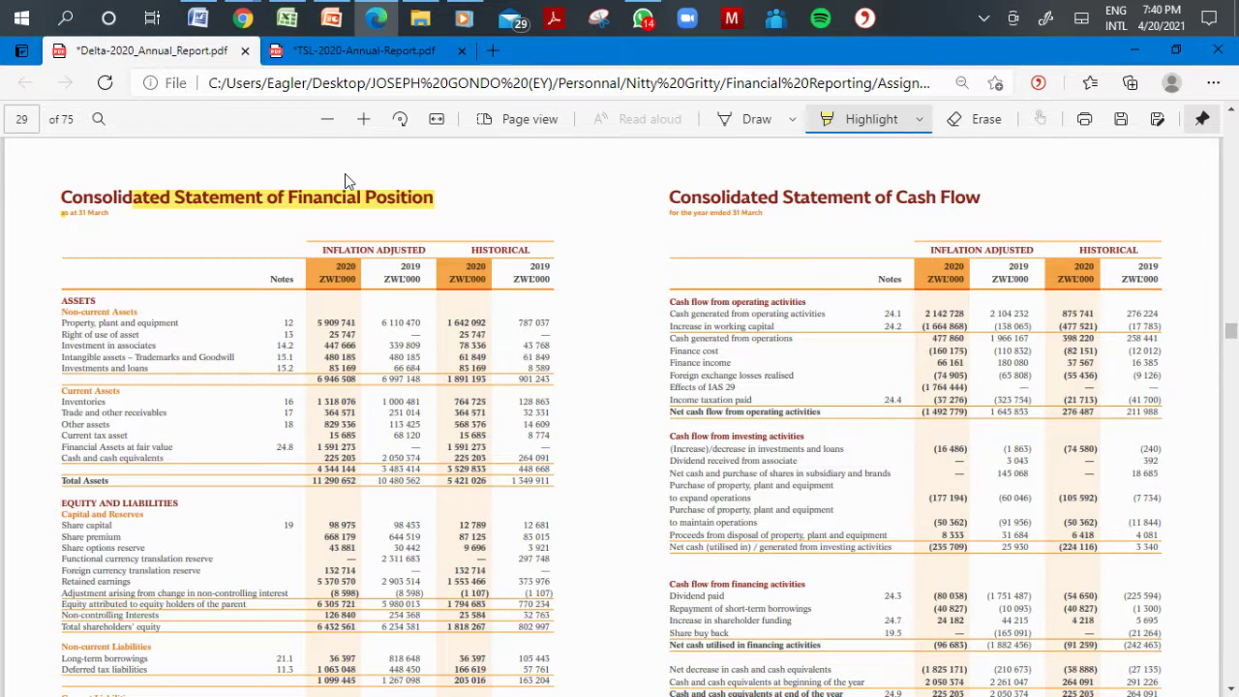
Switch to Solution.xlsx in Excel and select Delta's inflation-adjusted property, plant and equipment figure in cell B28.
click(1135, 50)
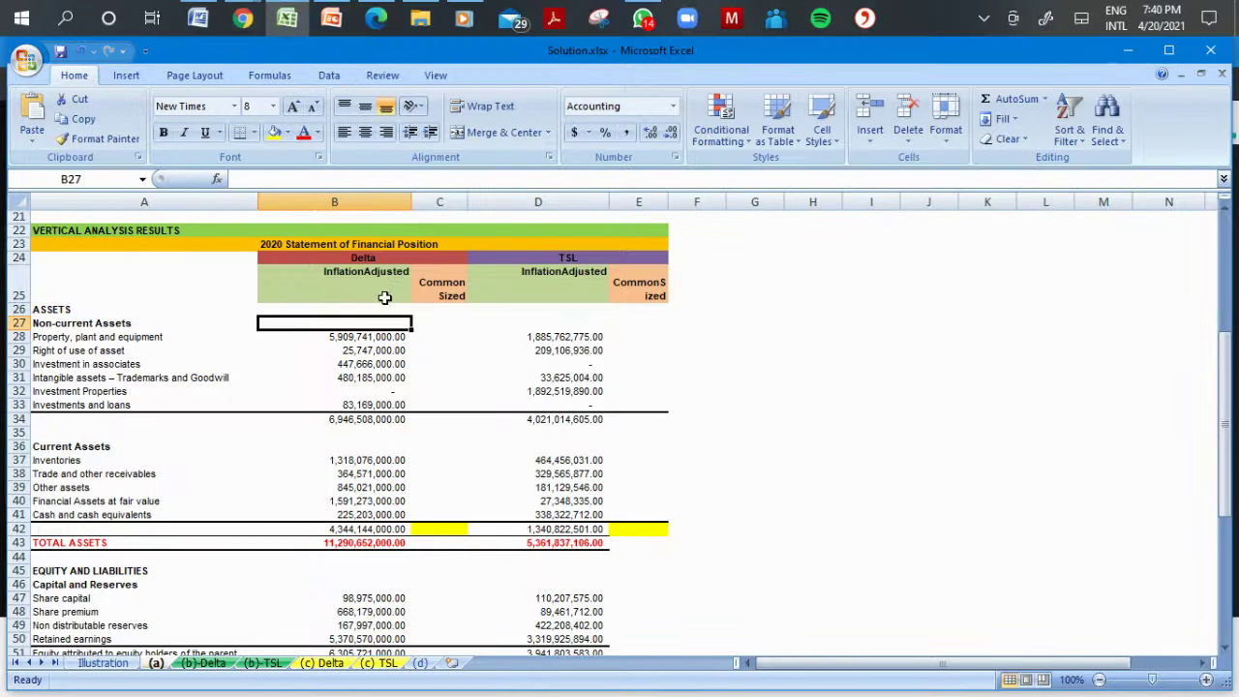
click(453, 337)
click(372, 325)
click(377, 20)
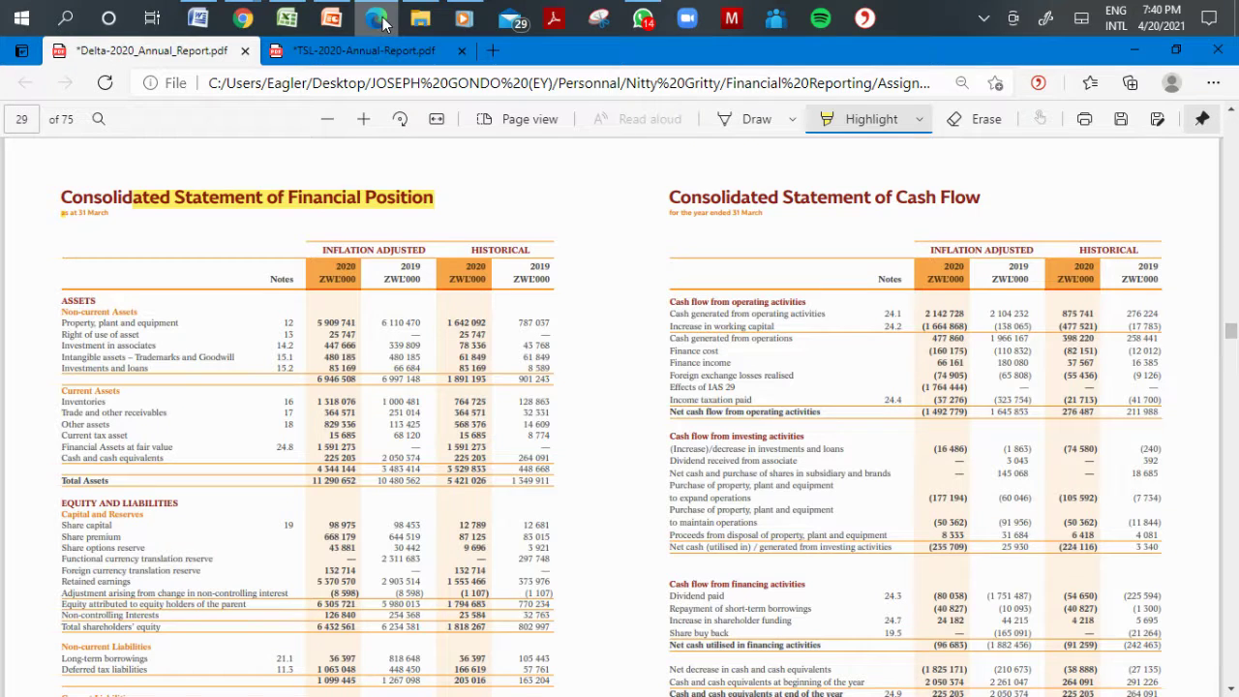
click(377, 19)
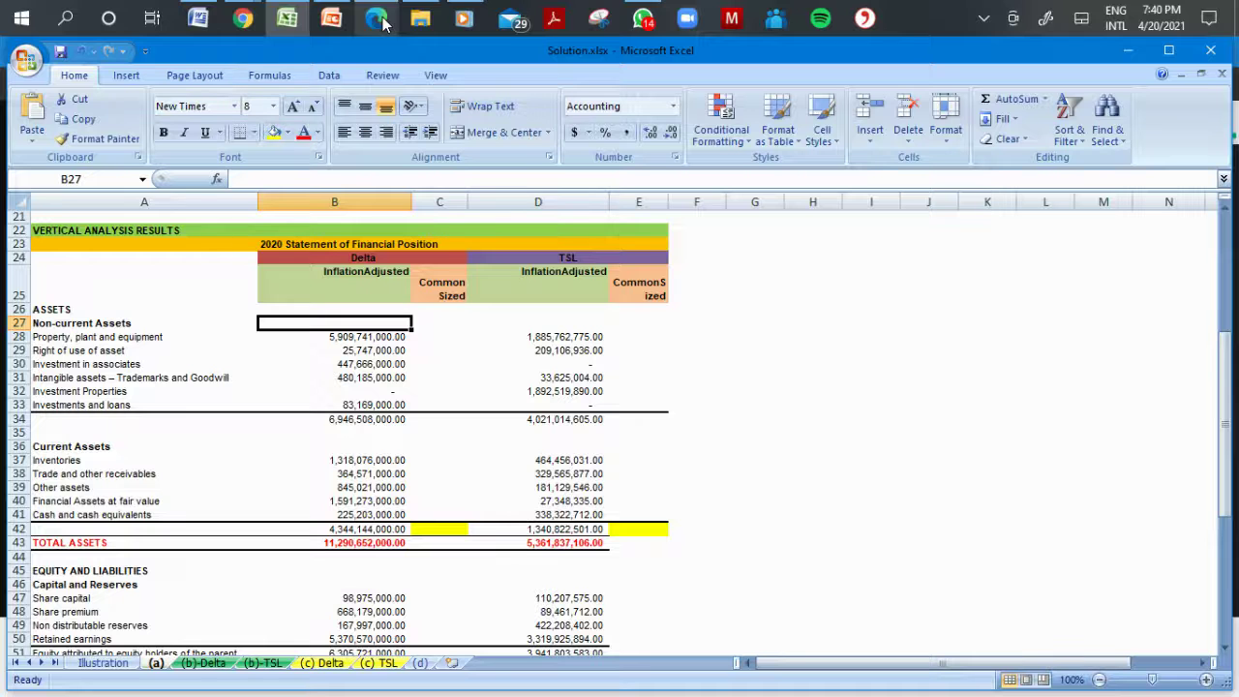
click(123, 354)
click(327, 328)
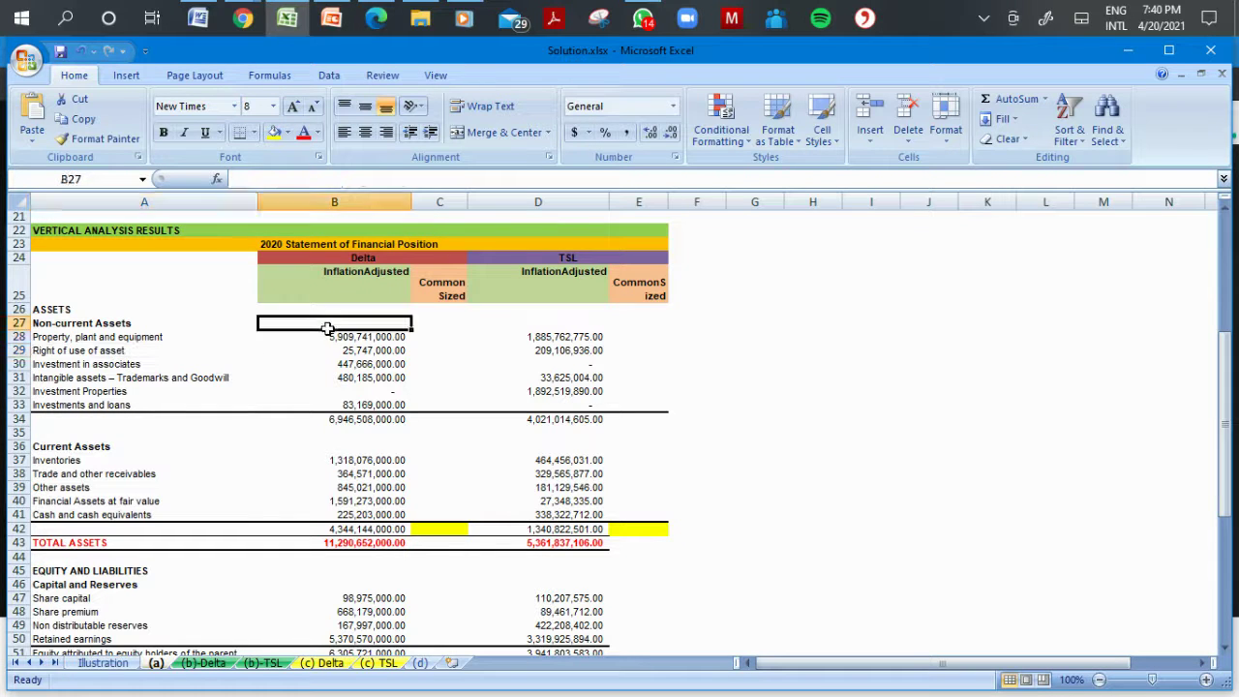
click(387, 336)
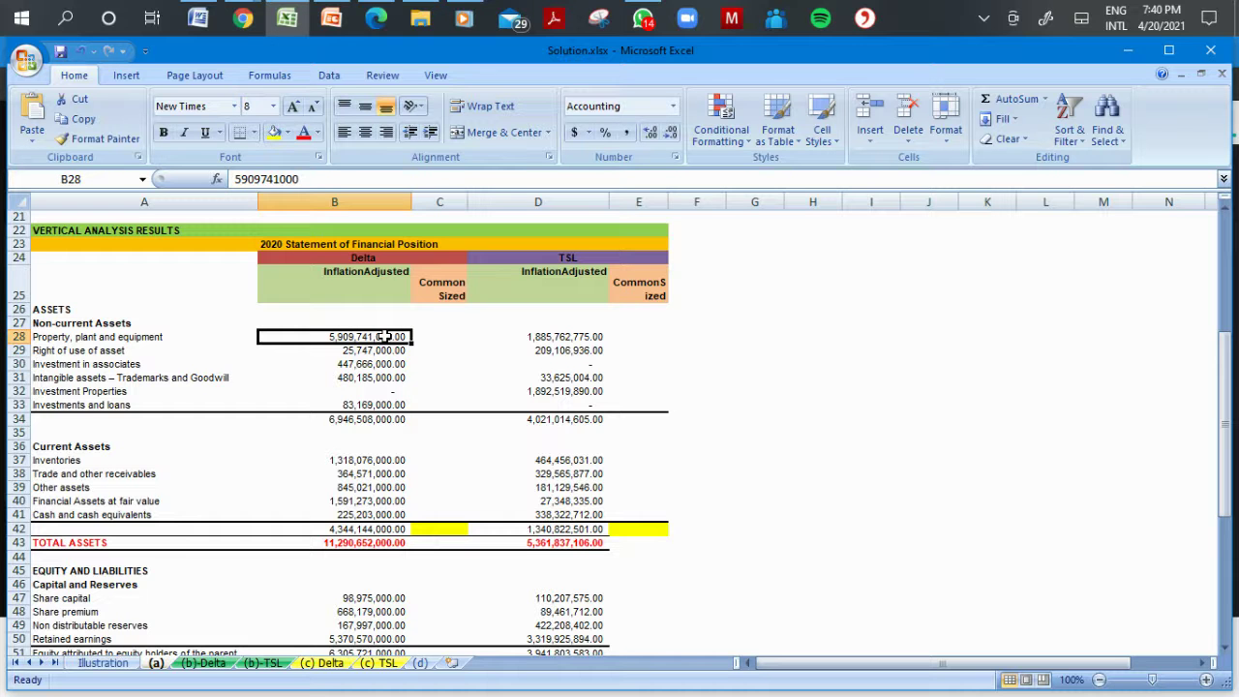
Switch to Microsoft Edge and compare the line items in the Delta and TSL statements of financial position.
click(366, 23)
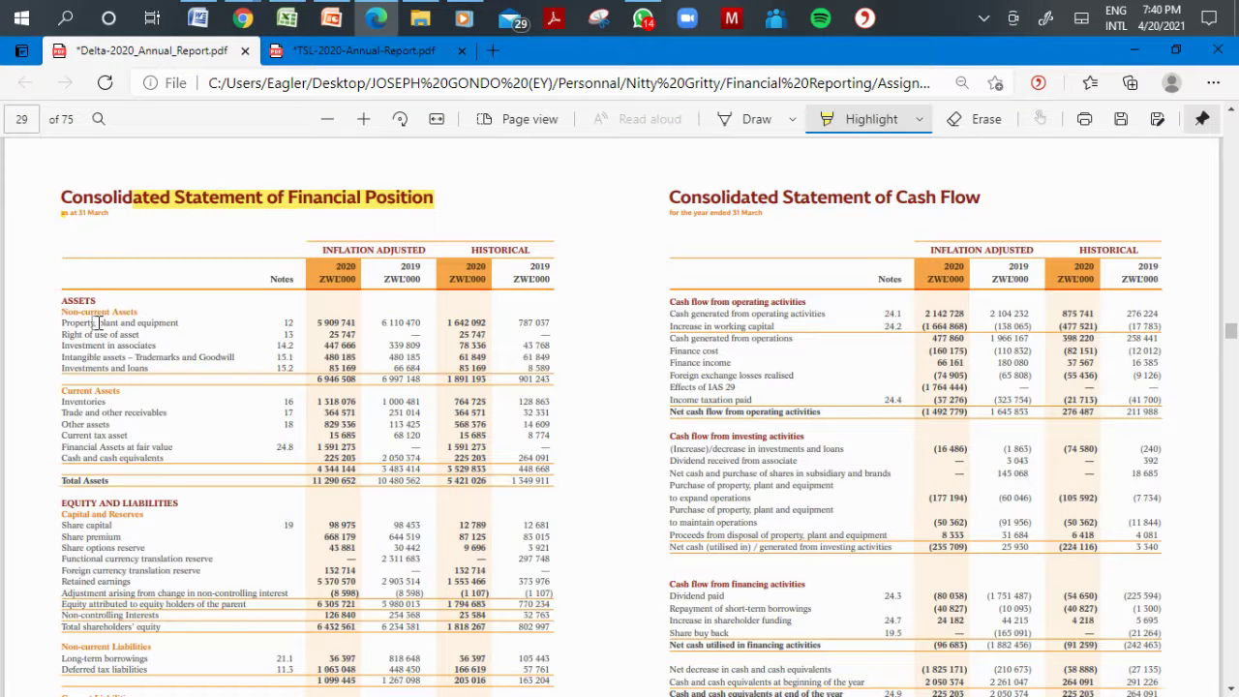
click(300, 50)
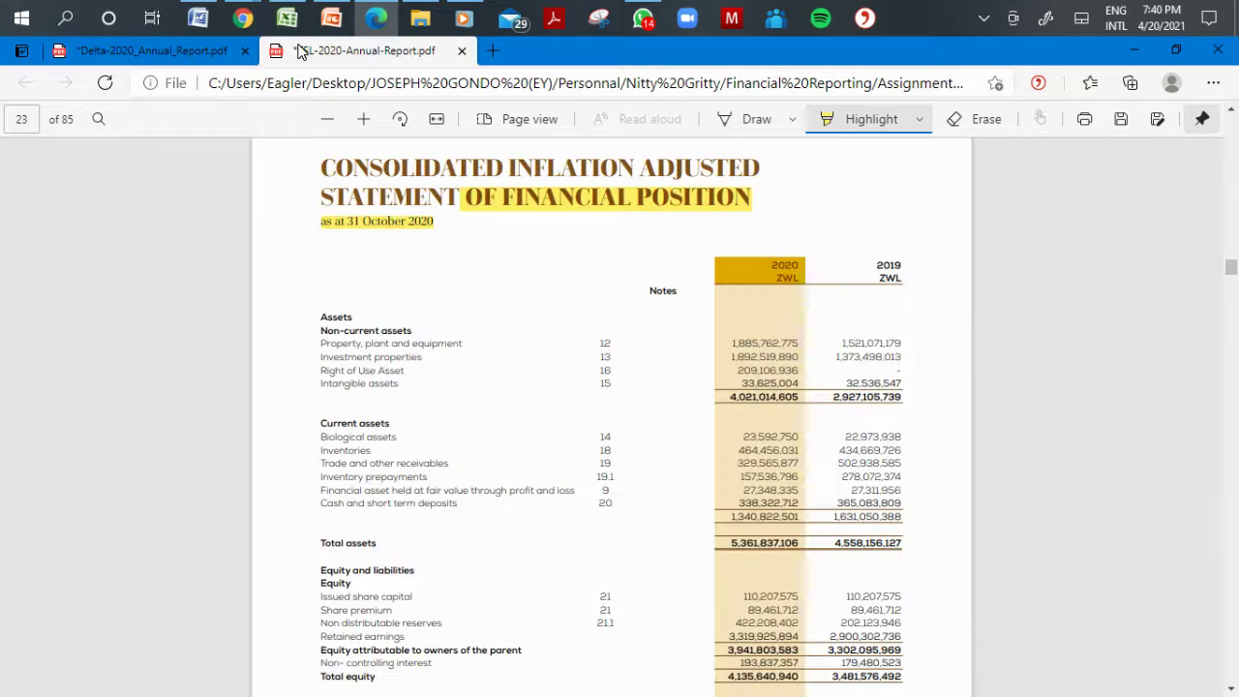
click(192, 54)
click(190, 60)
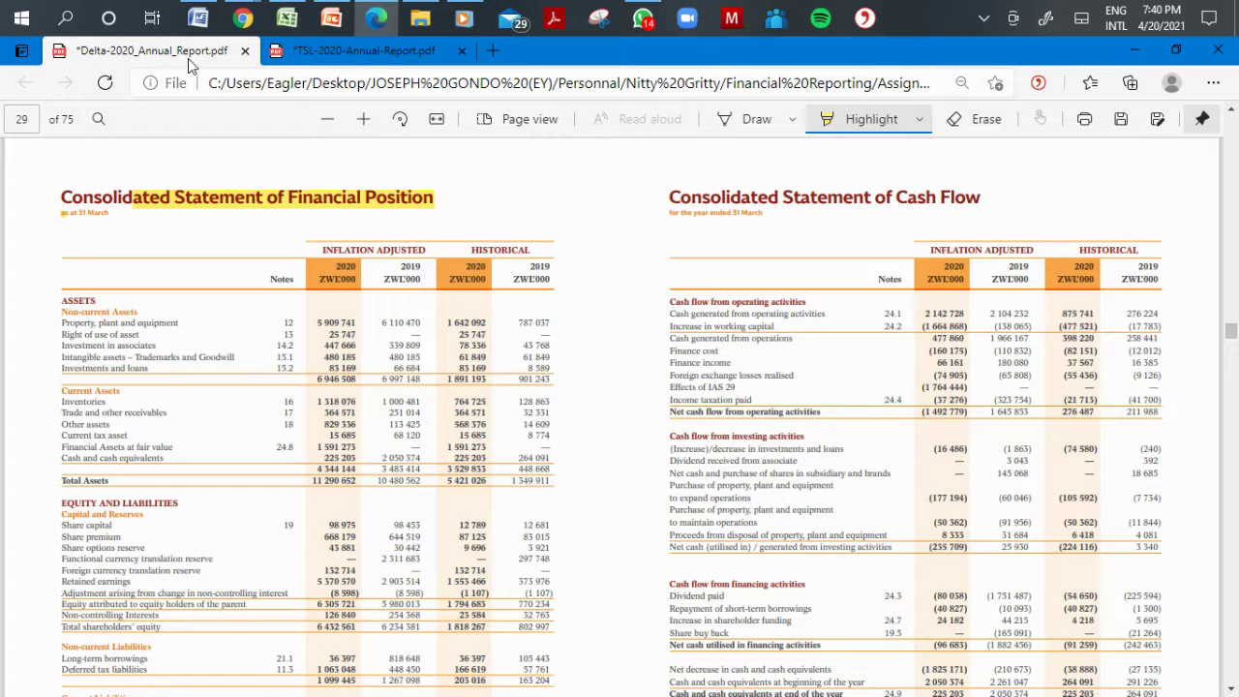
click(356, 57)
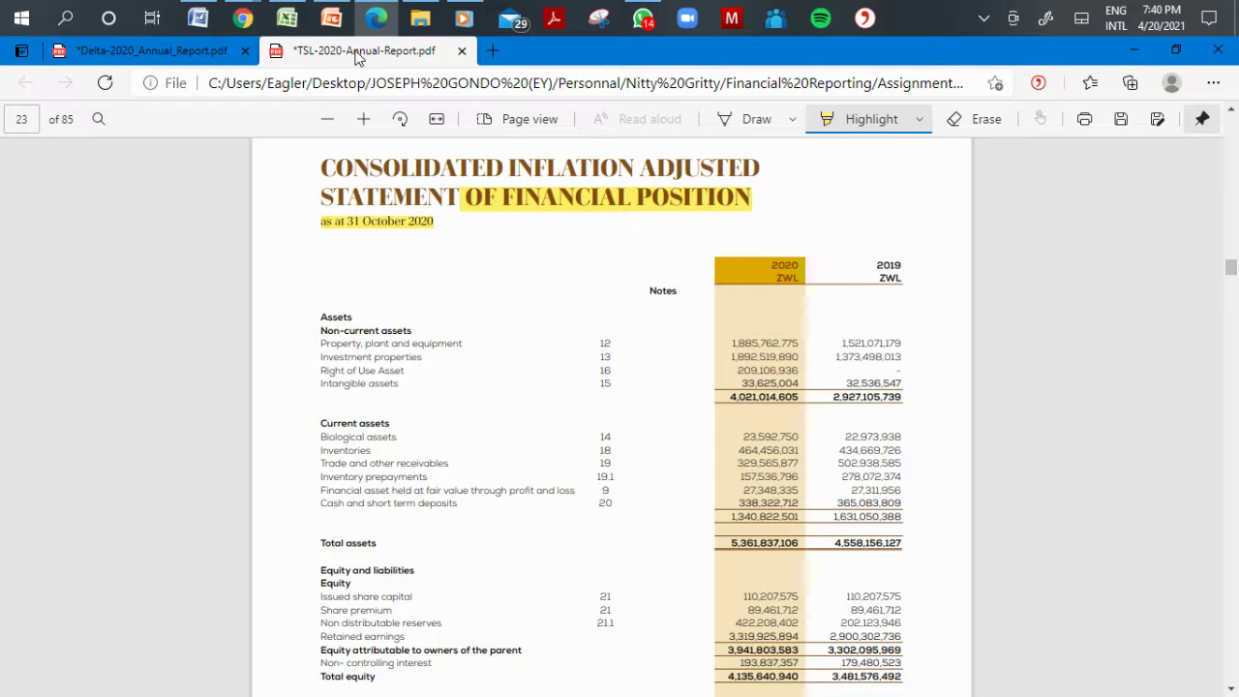
click(178, 60)
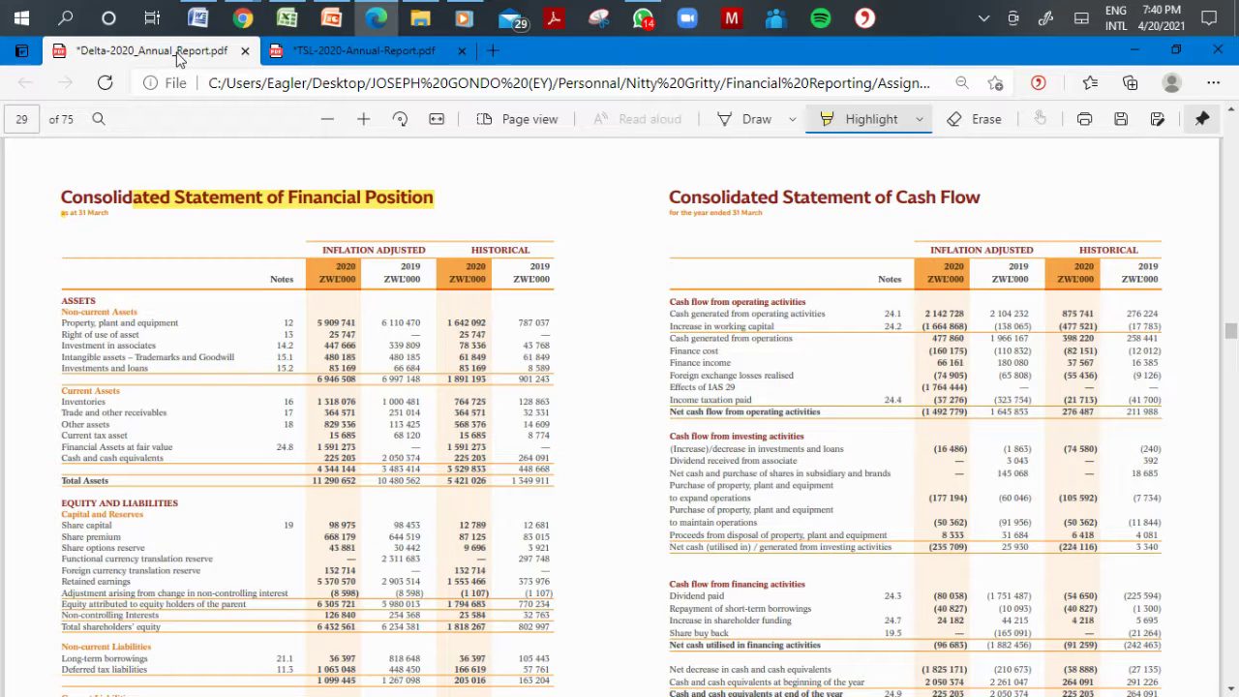
click(339, 53)
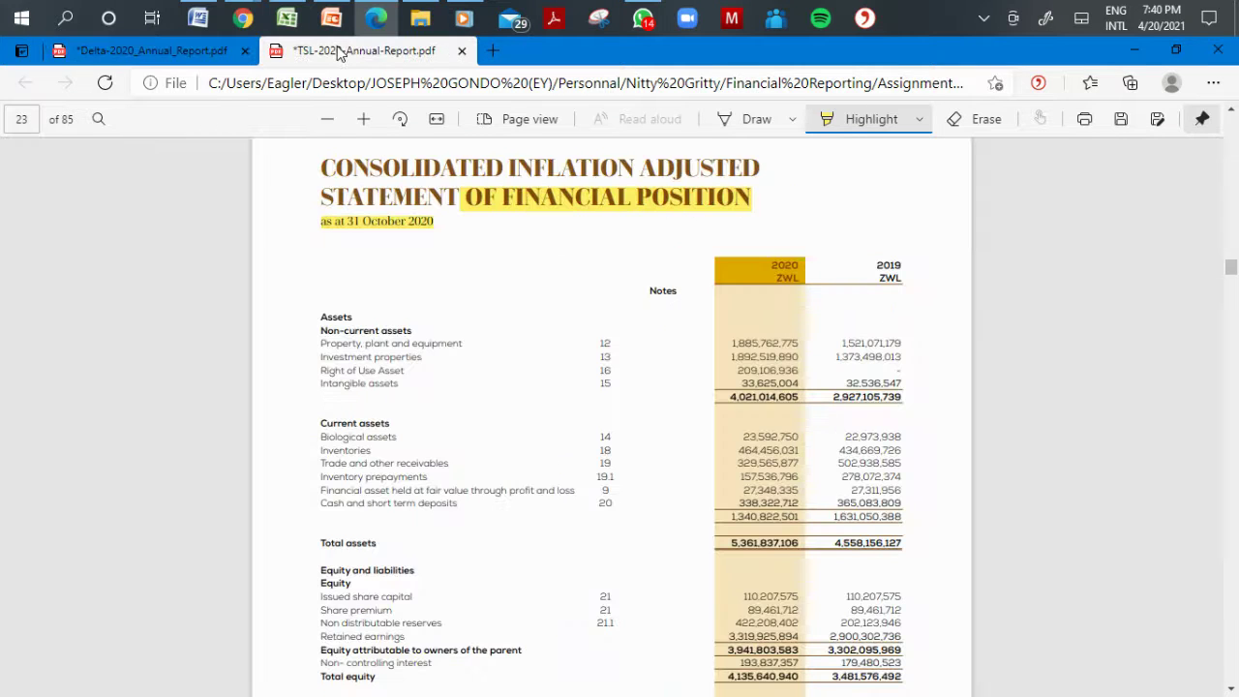
click(213, 56)
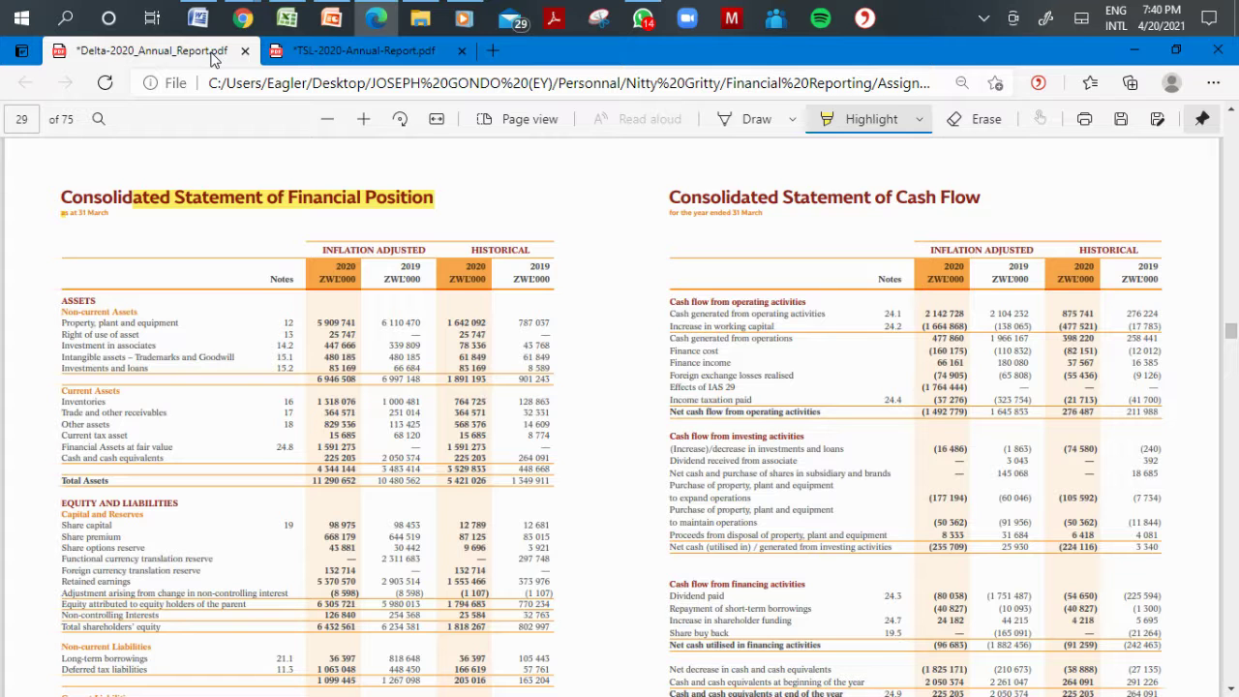
click(341, 50)
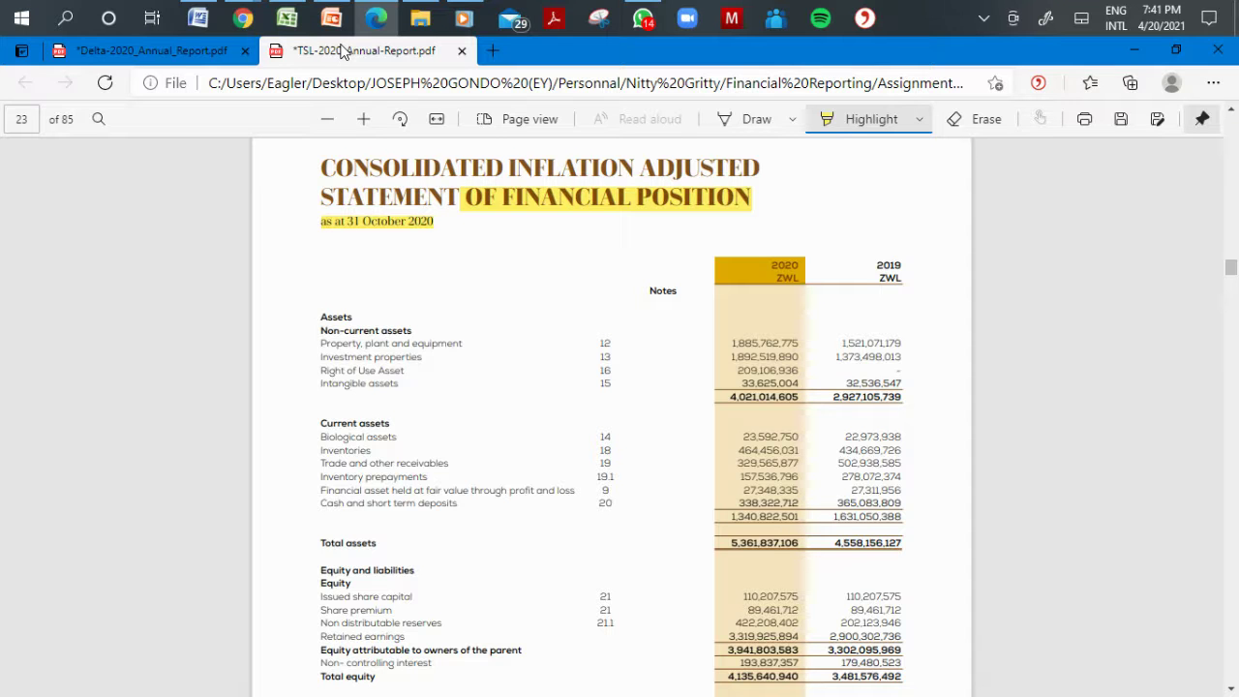
click(188, 55)
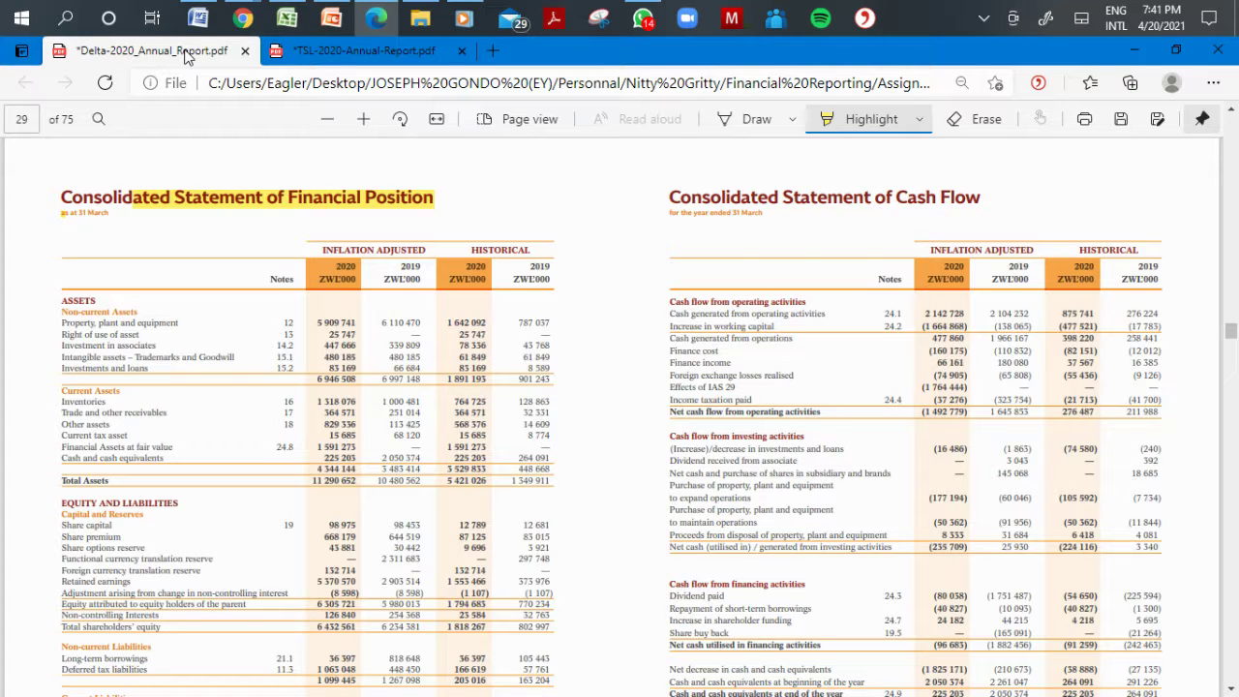
click(321, 54)
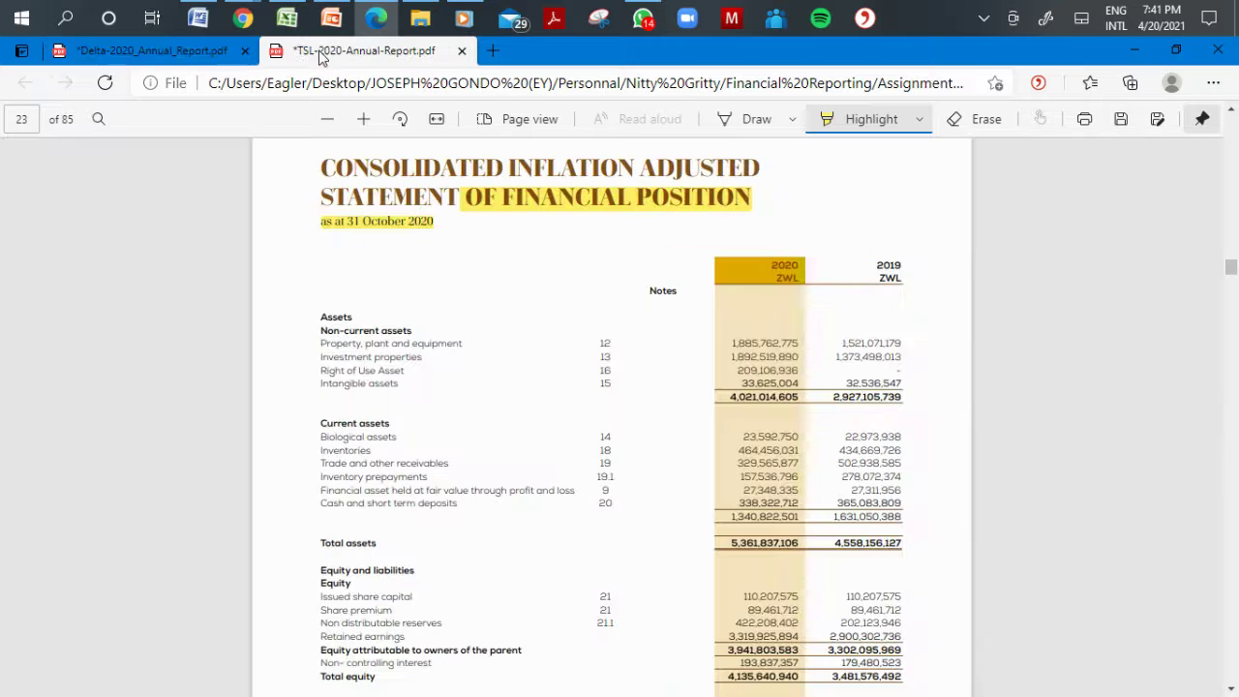
click(192, 56)
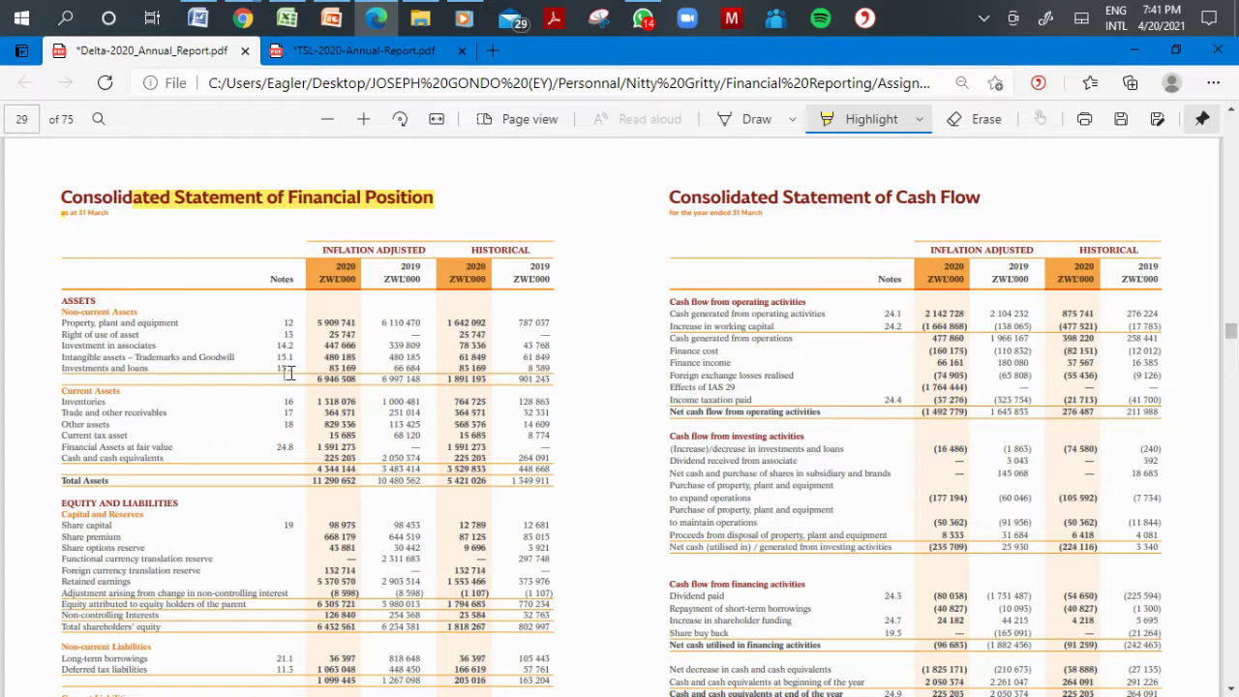
Return to Solution.xlsx in Excel and examine the Delta and TSL property, plant and equipment entries across row 28.
click(286, 17)
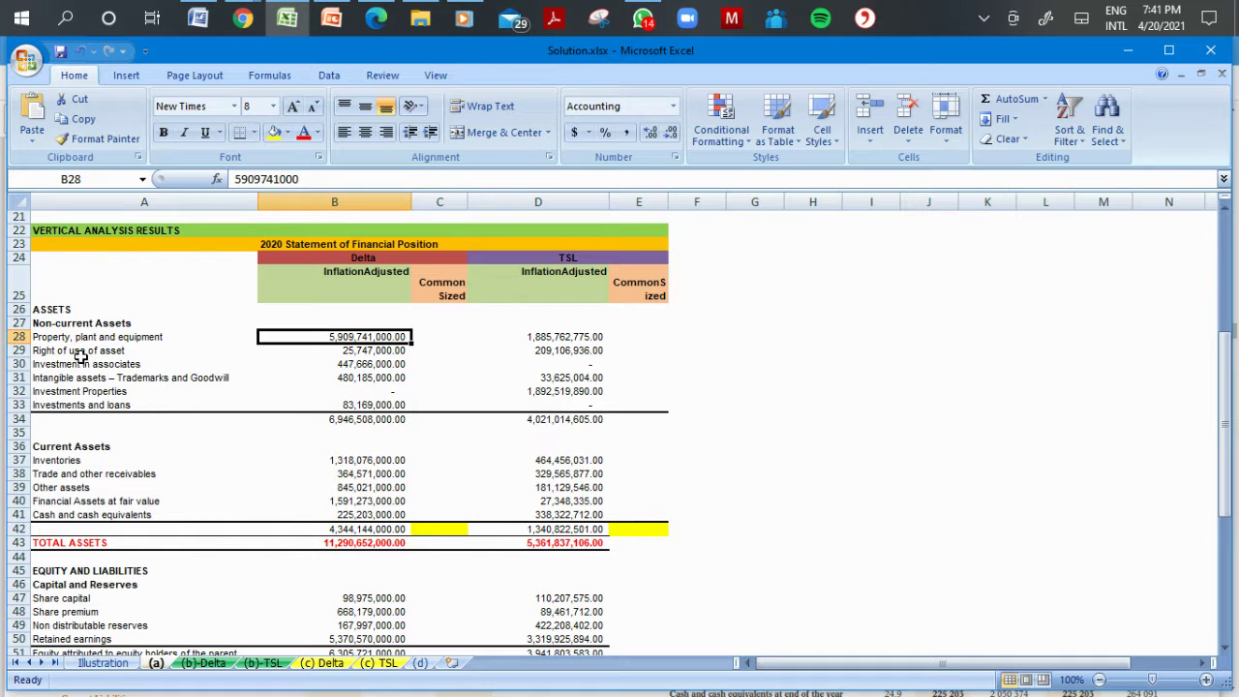
click(74, 350)
key(Right)
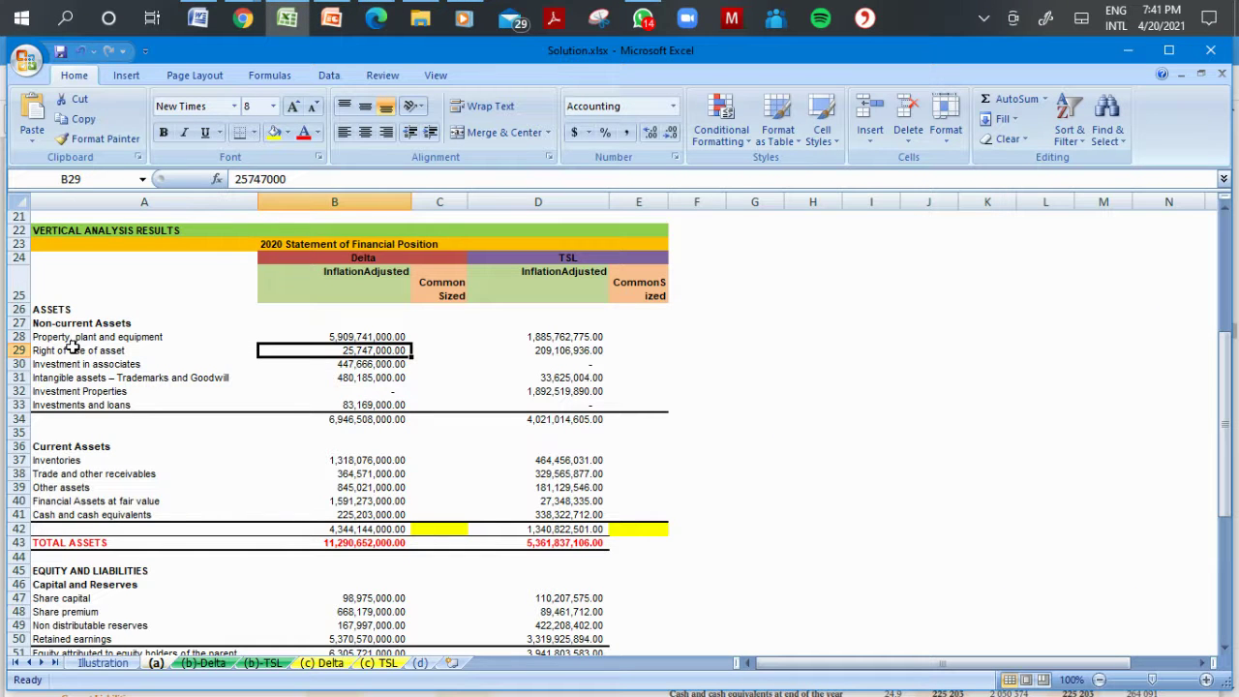
key(Up)
key(Left)
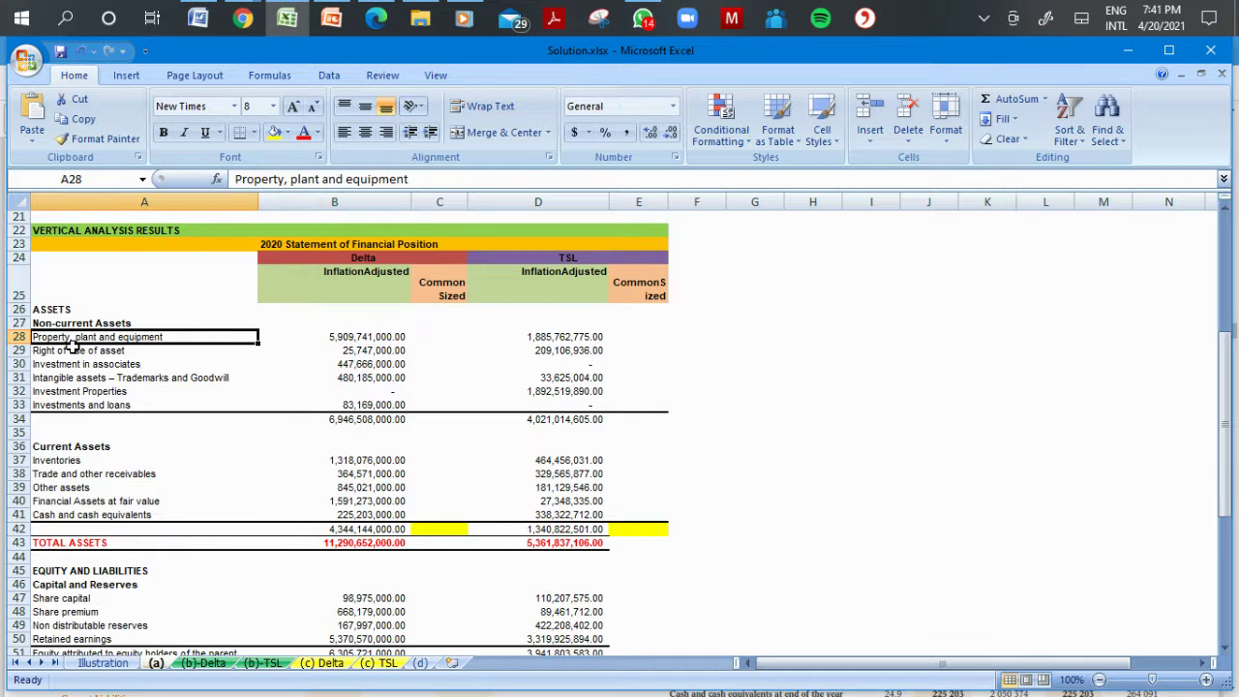
key(Right)
key(Right)
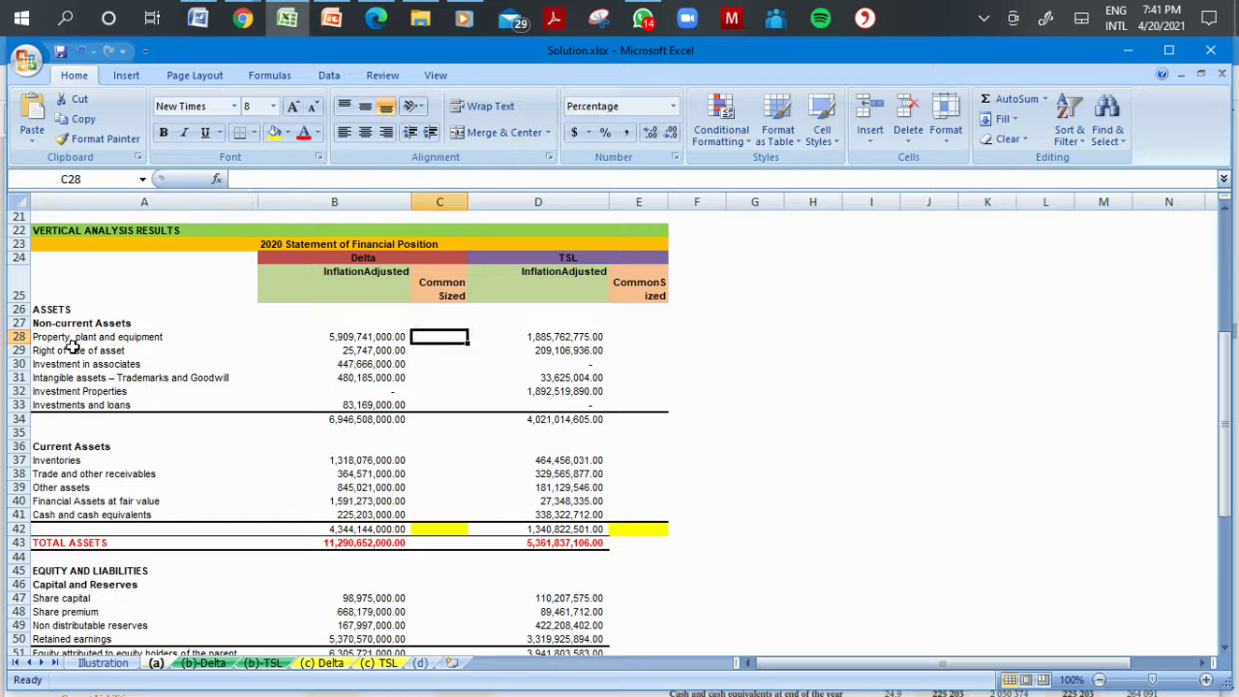
key(Left)
key(Left)
key(Right)
key(Right)
key(Right)
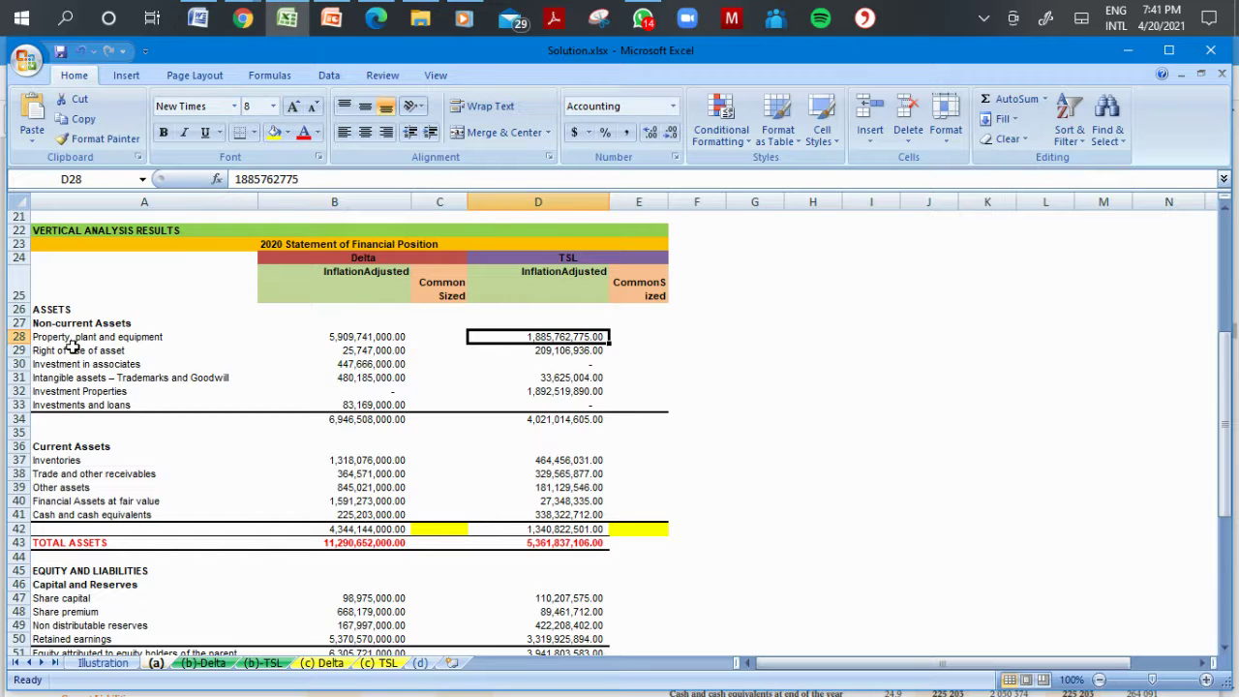
Check the right of use asset label, compare Delta and TSL investment in associates in row 30, and select the intangible assets label in A31.
key(Home)
key(Down)
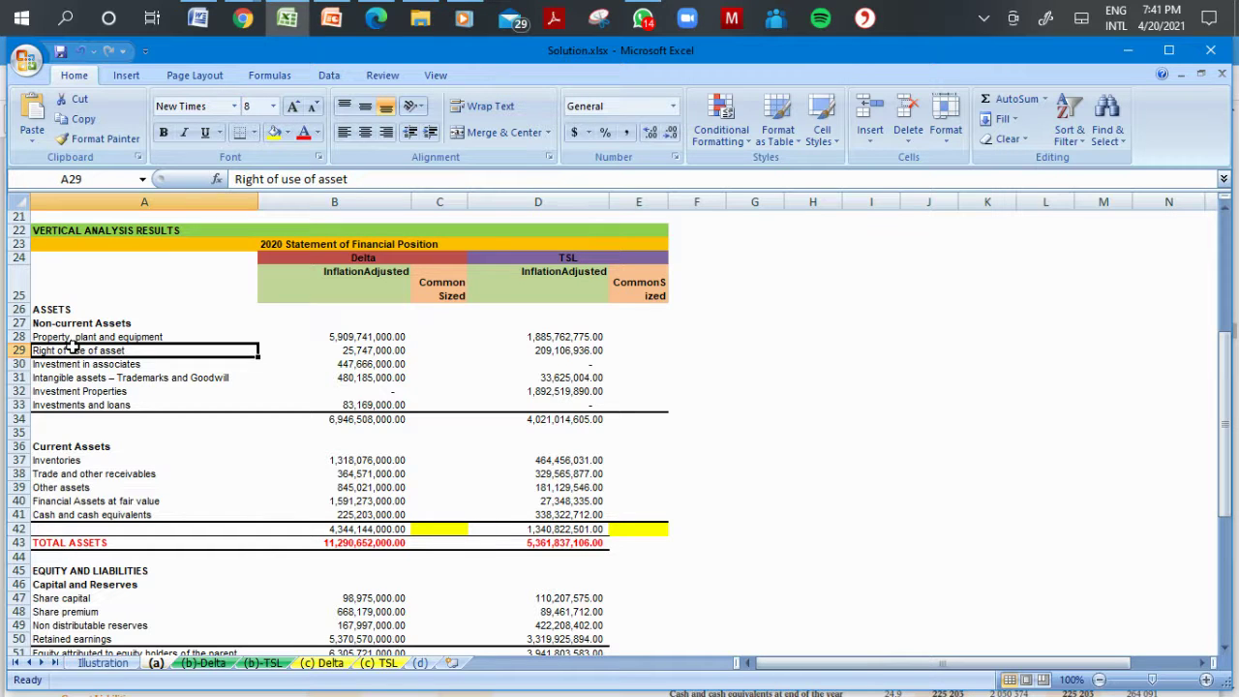
key(Down)
key(Right)
key(Right)
key(Right)
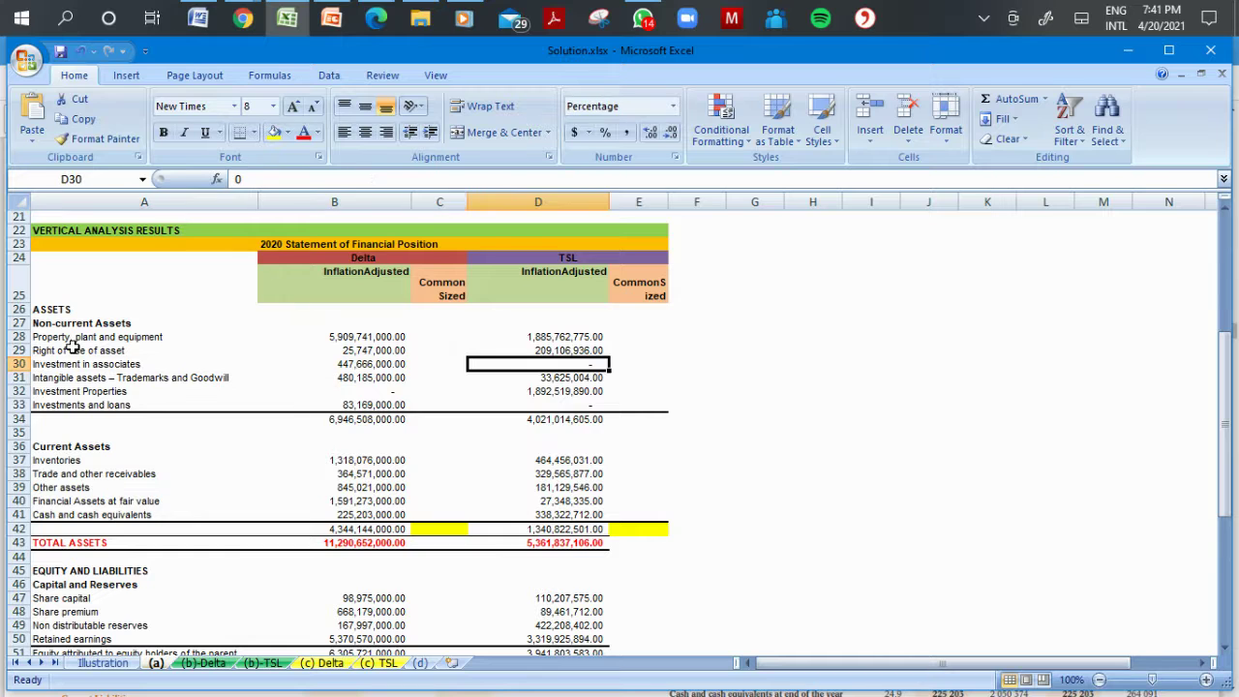
key(Left)
key(Left)
key(Right)
key(Right)
key(Left)
key(Left)
key(Down)
key(Left)
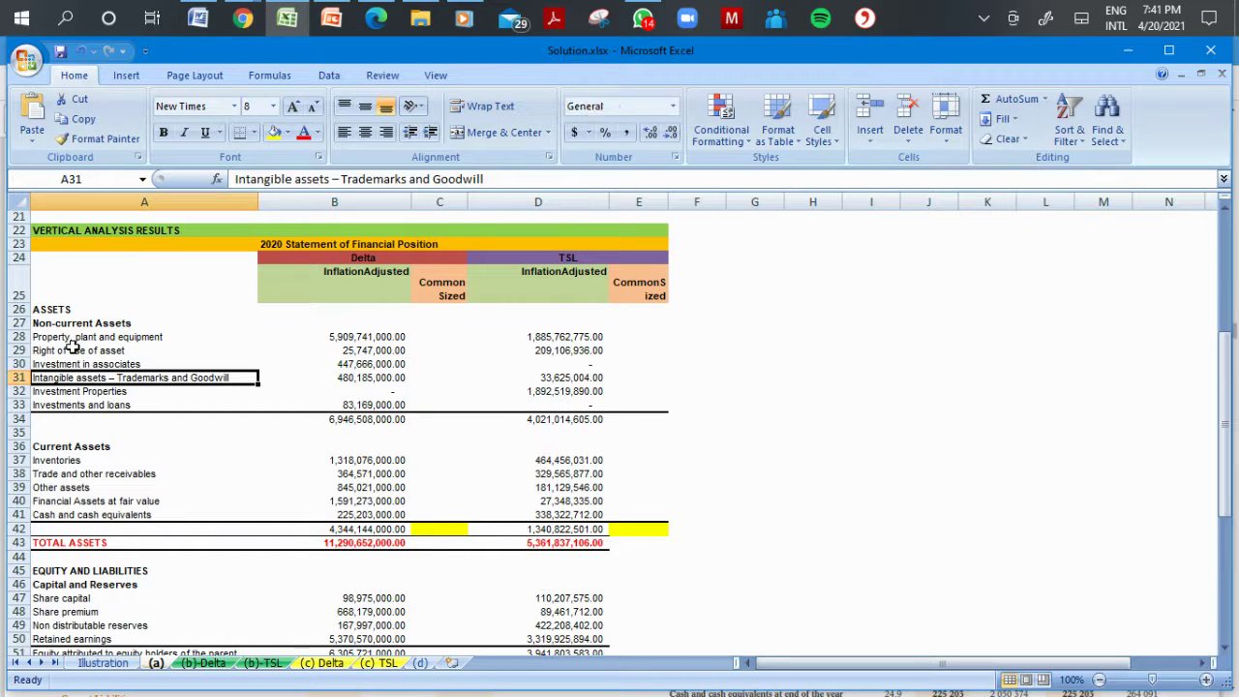
Compare the Delta and TSL entries for intangible assets, investment properties, and investments and loans across rows 31 to 33.
key(Right)
key(Right)
key(Right)
key(Left)
key(Left)
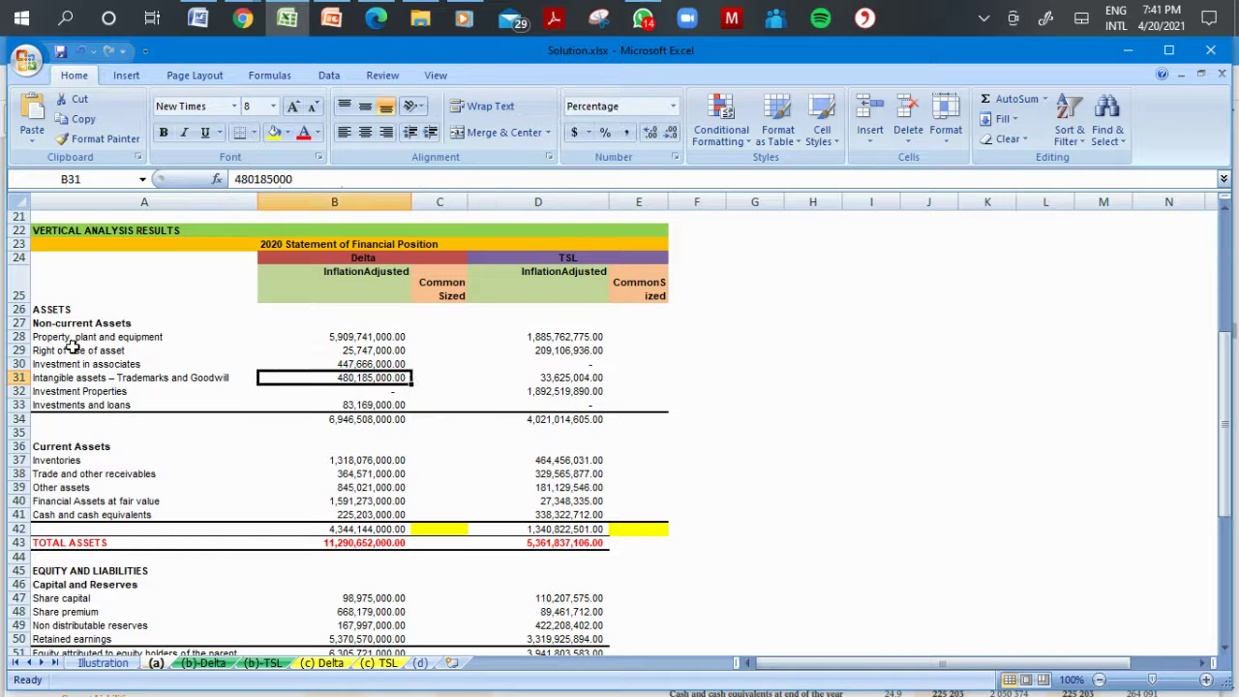
key(Left)
key(Down)
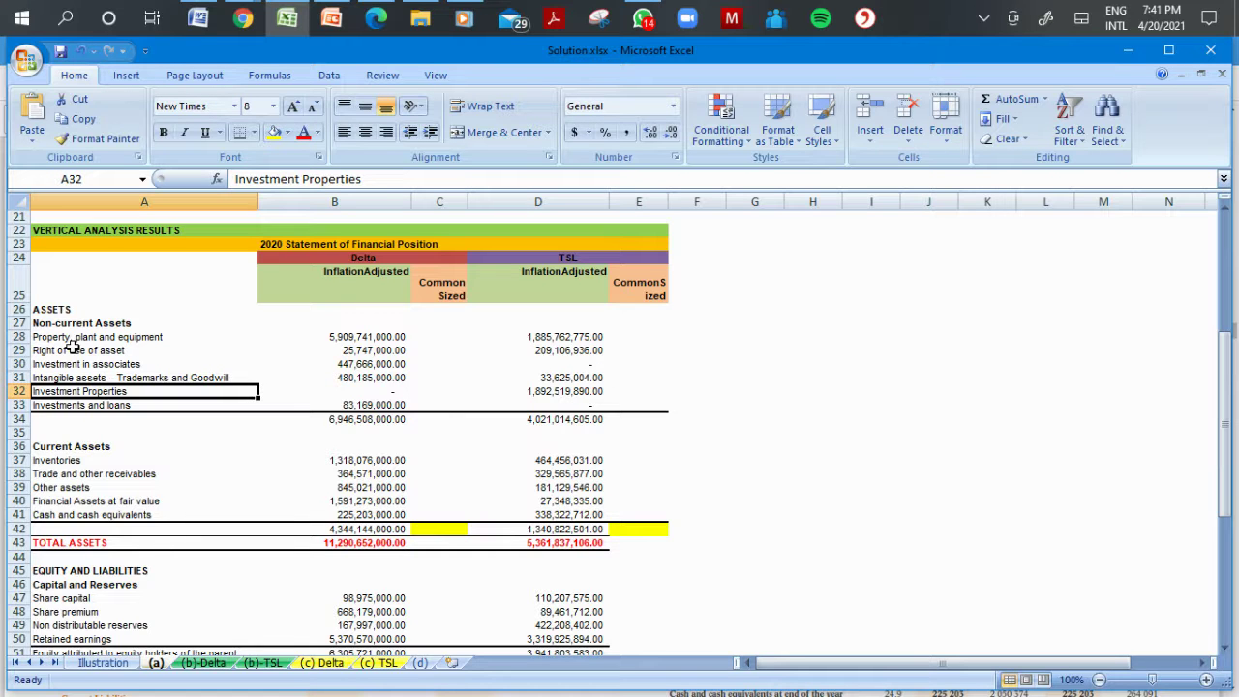
key(Right)
key(Right)
key(Right)
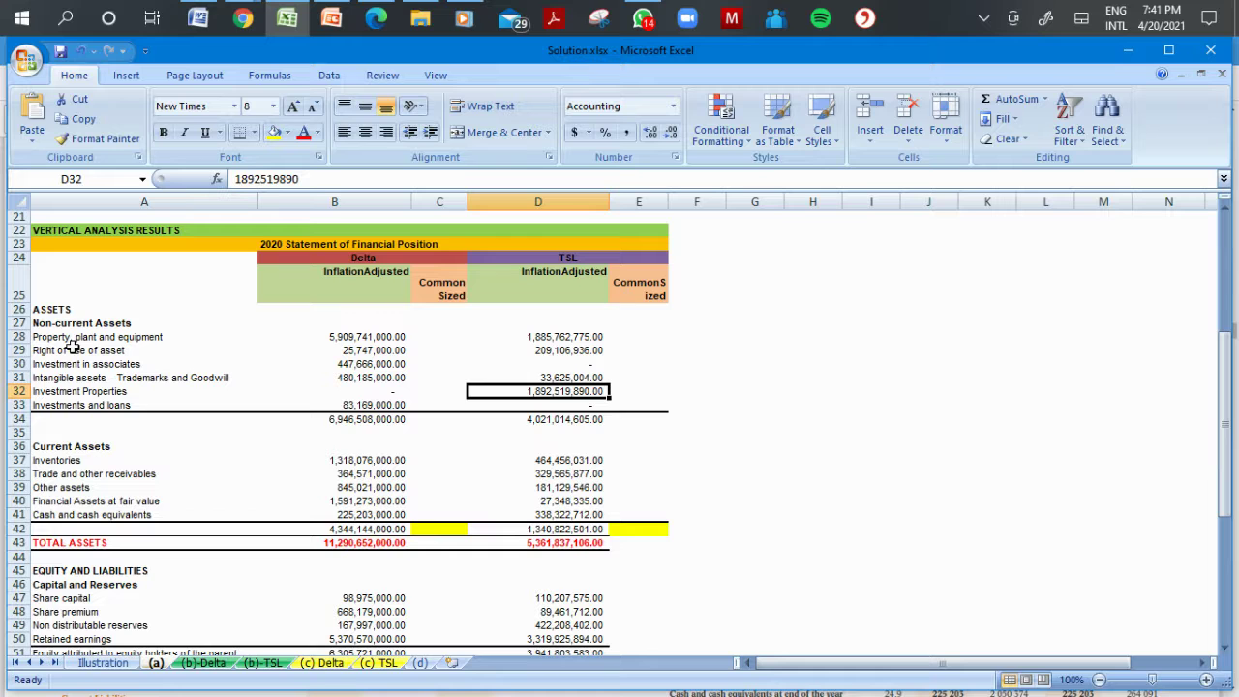
key(Down)
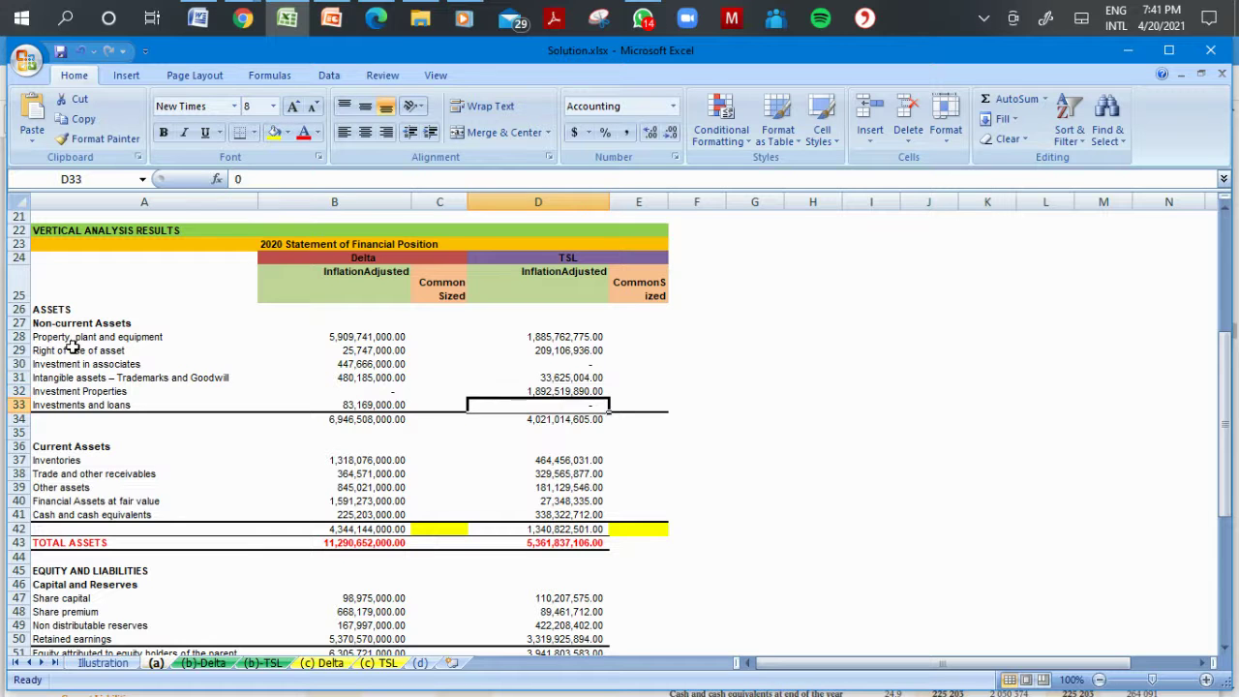
Examine the current asset labels in column A from Inventories through Other assets.
key(Left)
key(Left)
key(Left)
key(Down)
key(Down)
key(Down)
key(Down)
key(Down)
key(Up)
key(Up)
key(Down)
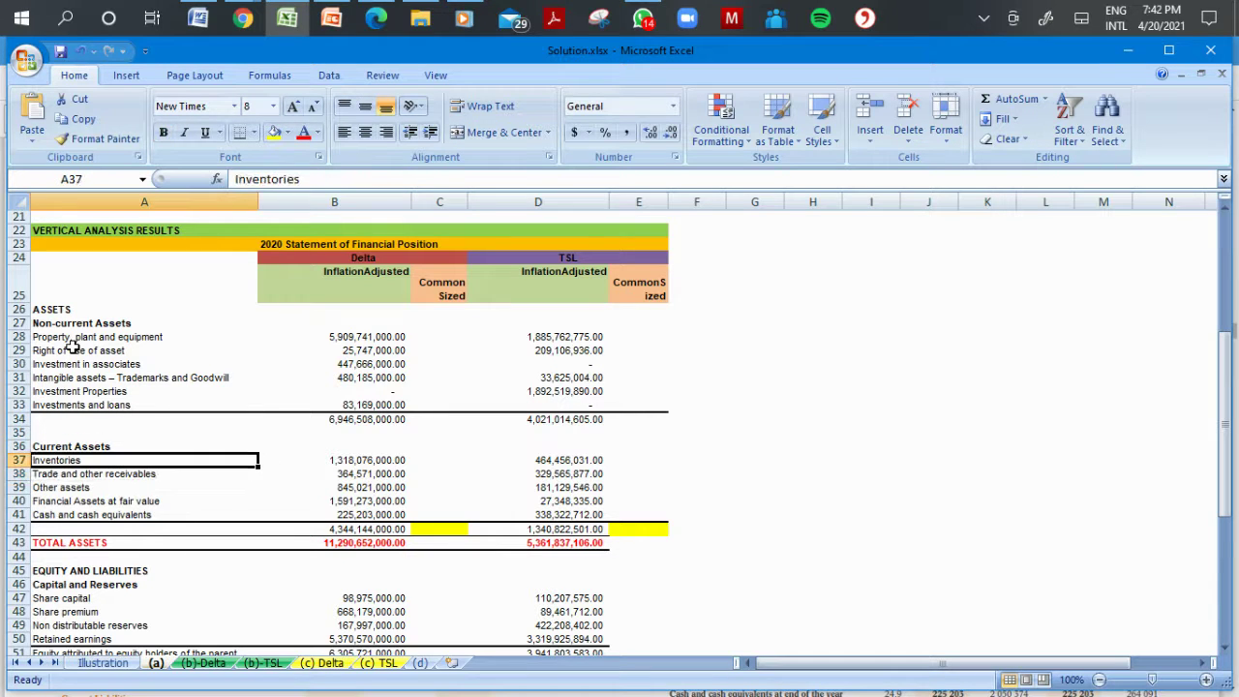
key(Down)
key(Down)
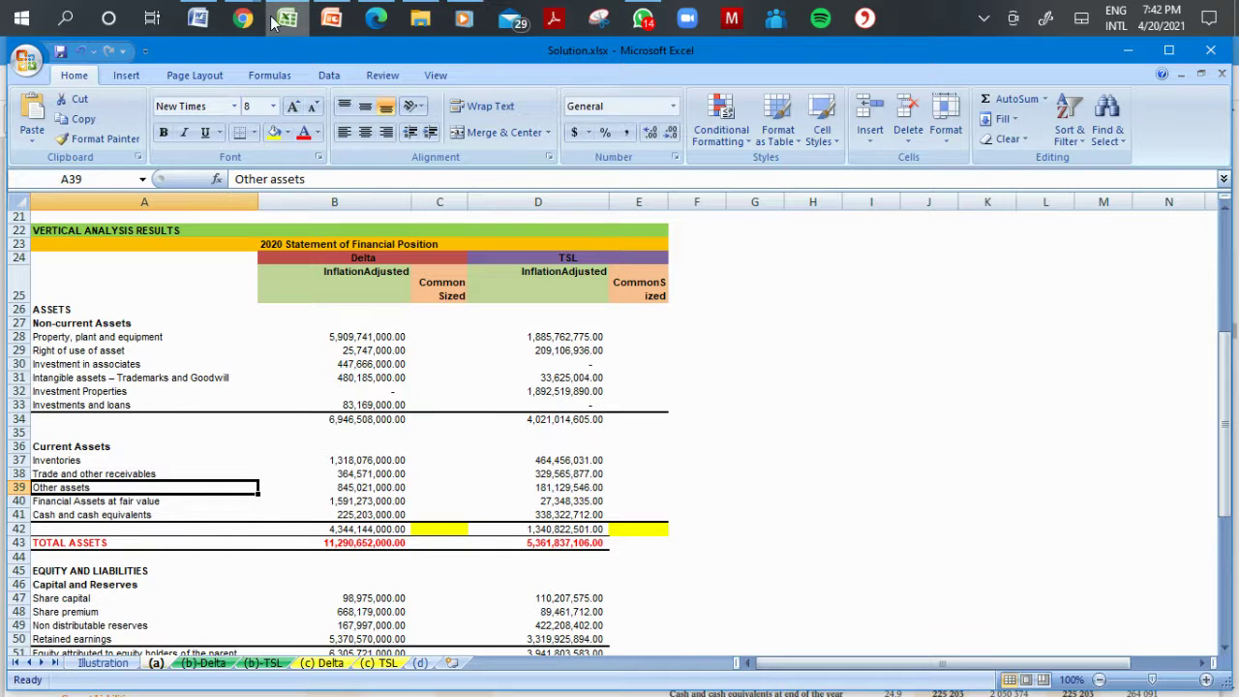
Switch to Microsoft Edge and review the current asset line items in Delta's statement, dismissing the message notification.
click(377, 14)
scroll(173, 417, down, 1)
scroll(173, 417, down, 2)
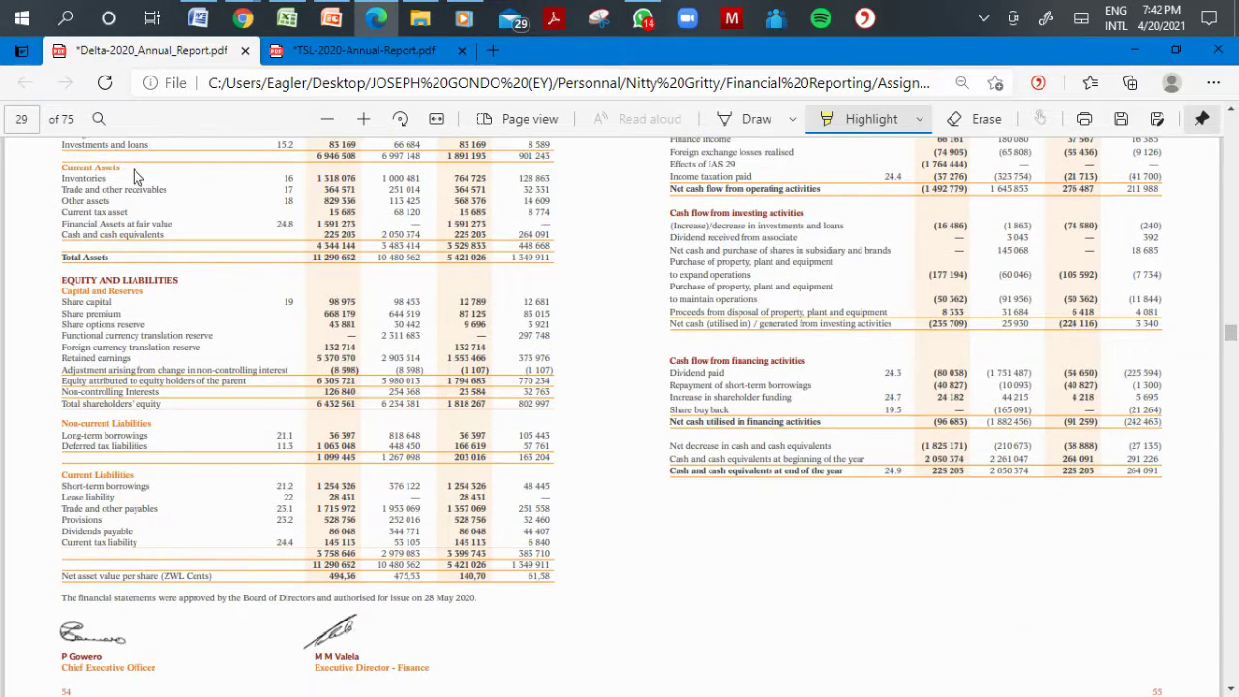
scroll(136, 175, up, 1)
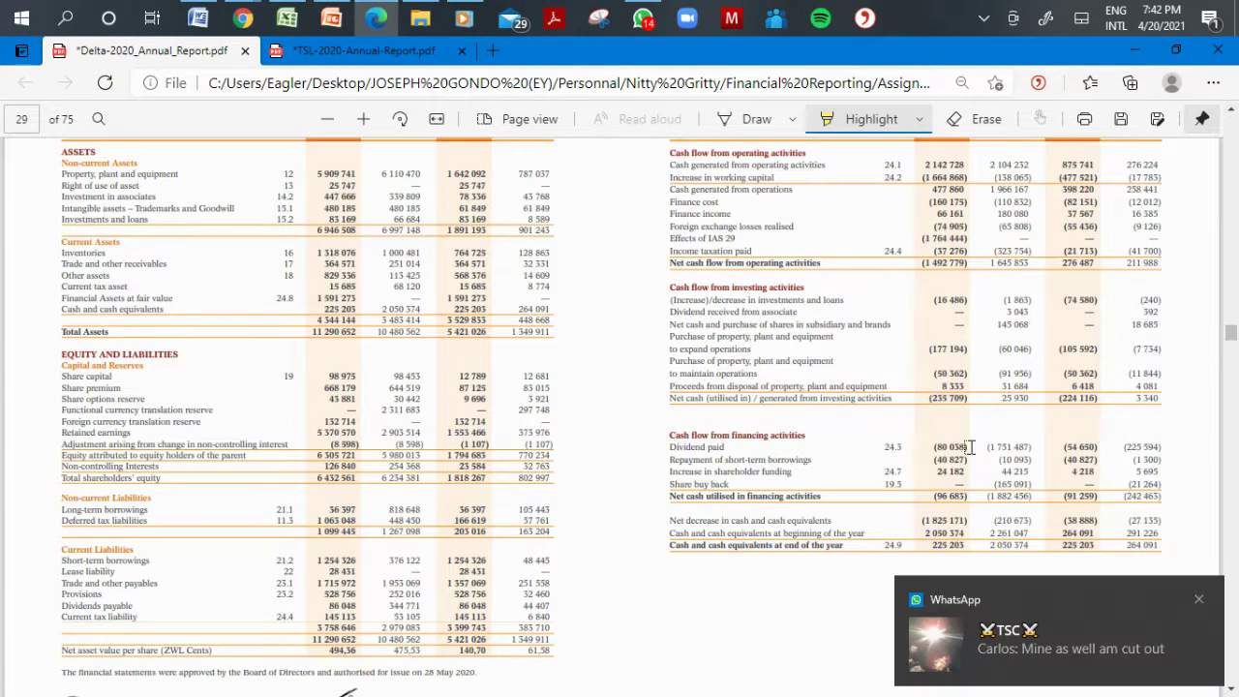
click(1199, 601)
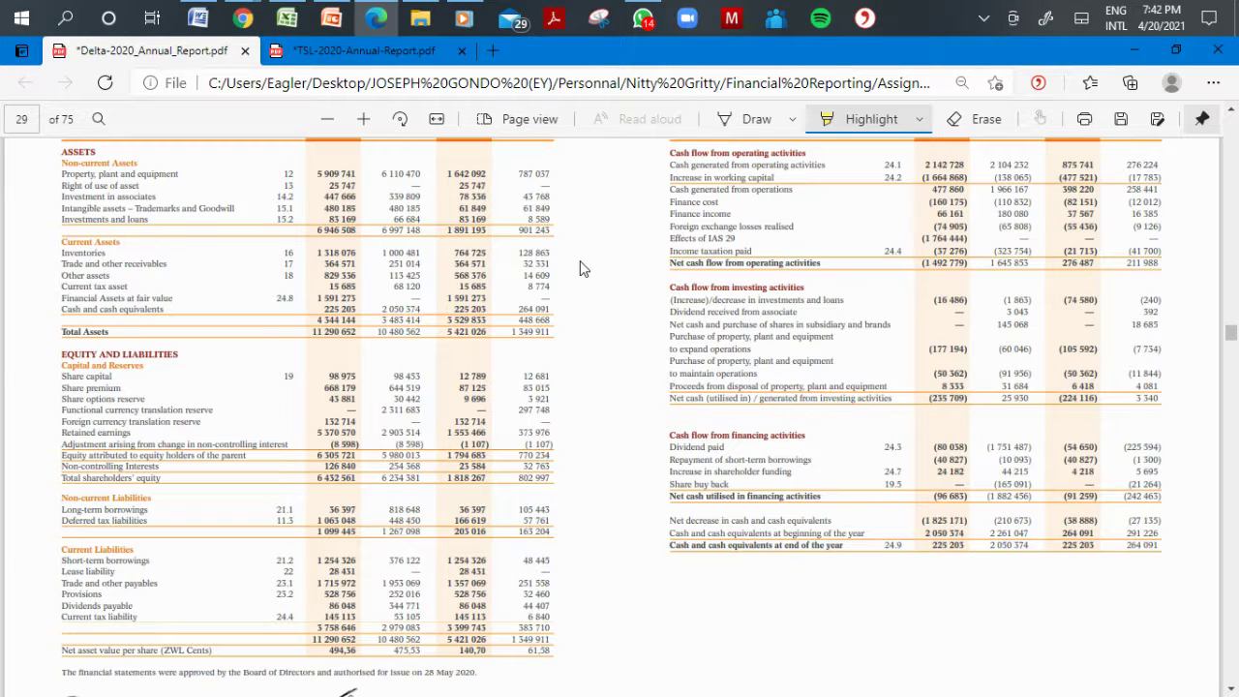
Highlight Biological assets in the TSL statement of financial position and compare its current asset items with Delta's.
click(392, 54)
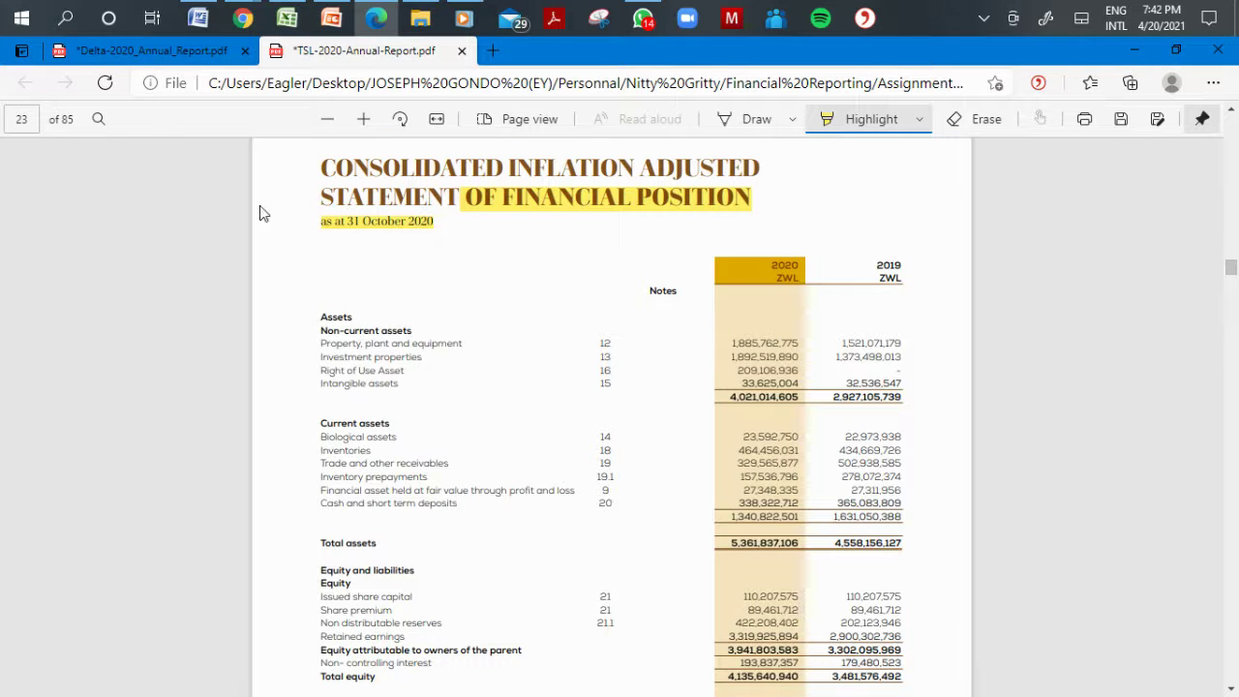
drag(320, 436, 412, 437)
click(182, 56)
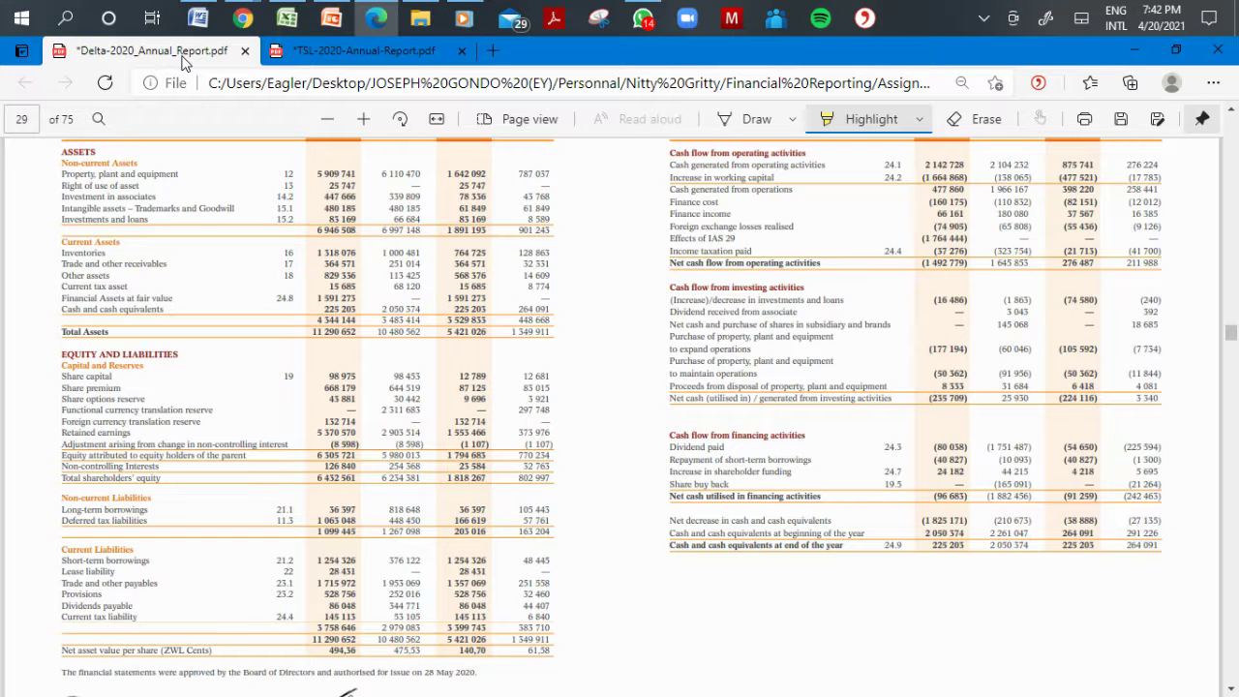
click(358, 56)
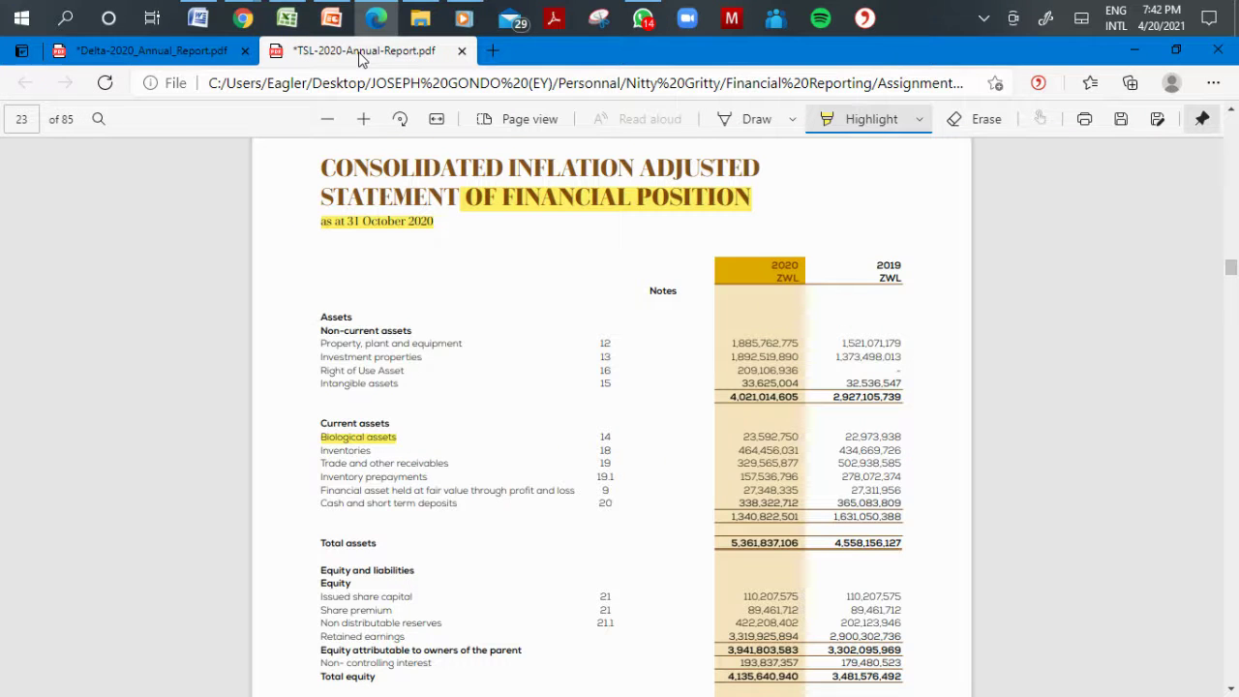
click(190, 53)
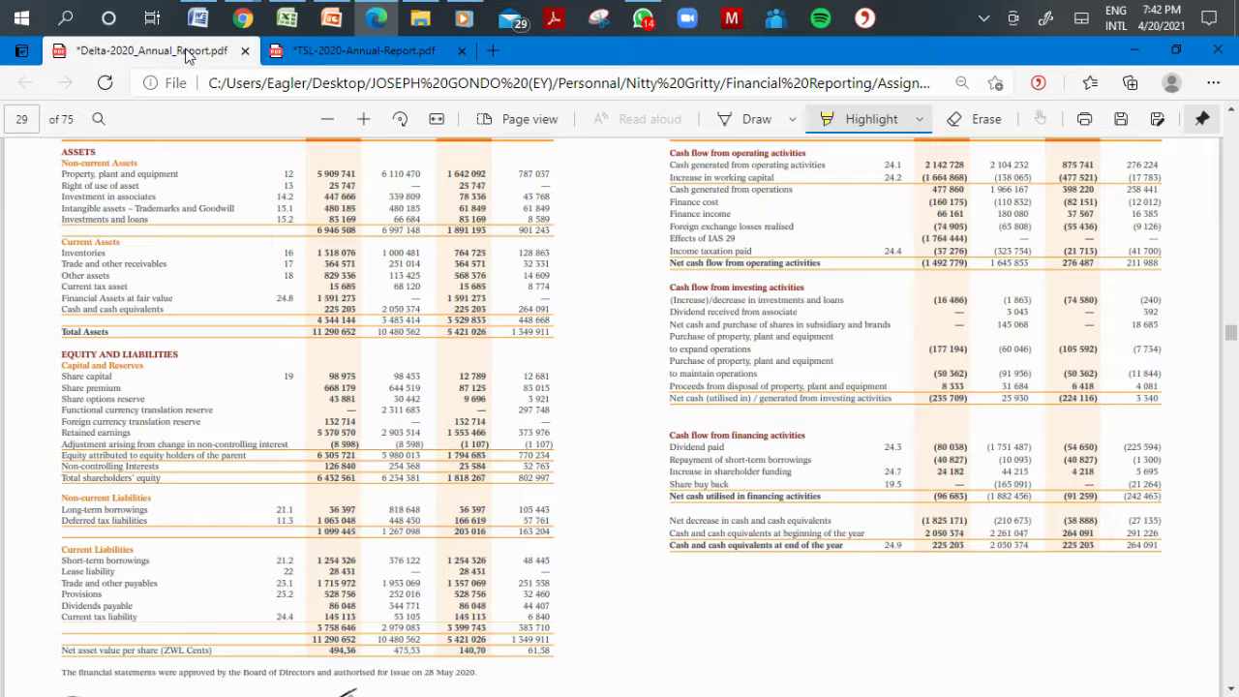
click(354, 62)
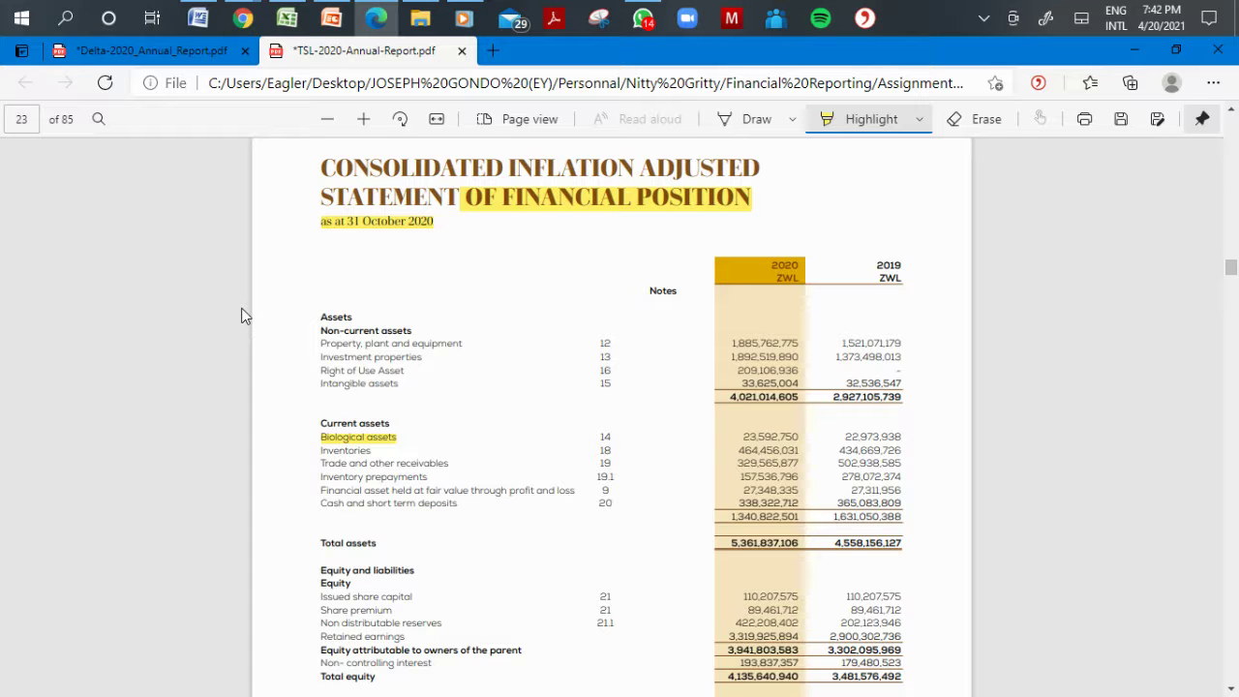
click(162, 55)
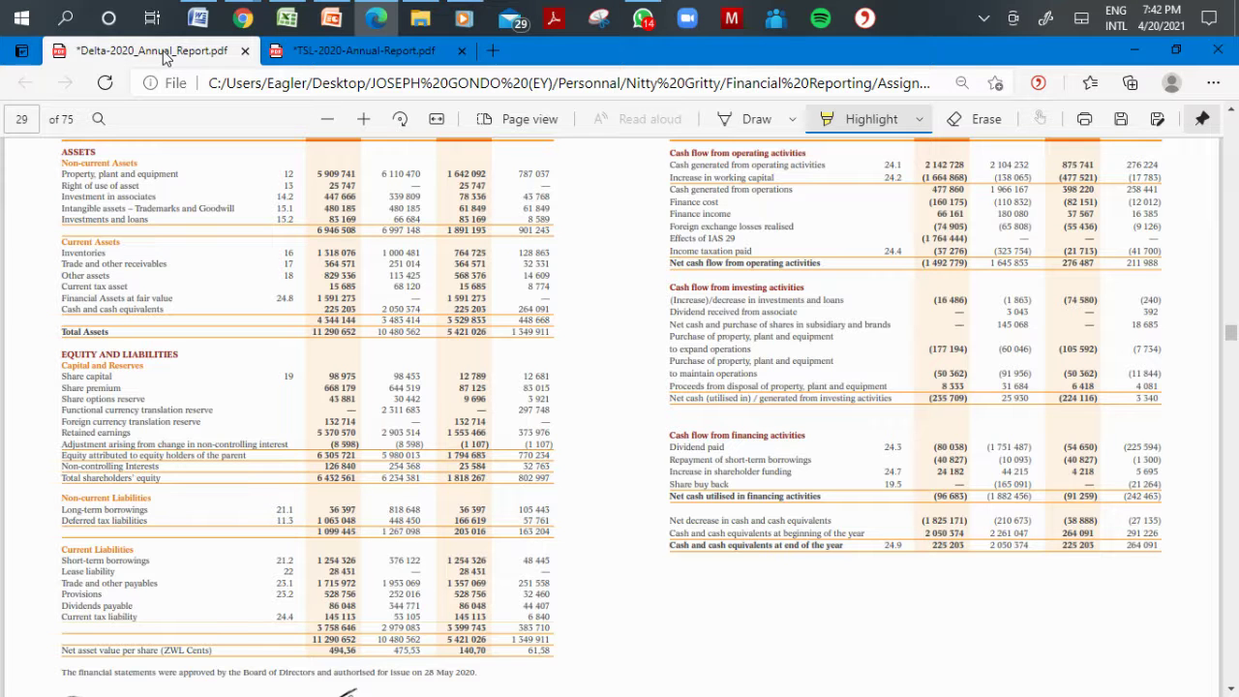
Return to Solution.xlsx in Excel and check how Inventories, Trade and other receivables, and Other assets are labelled in column A.
click(286, 19)
click(101, 377)
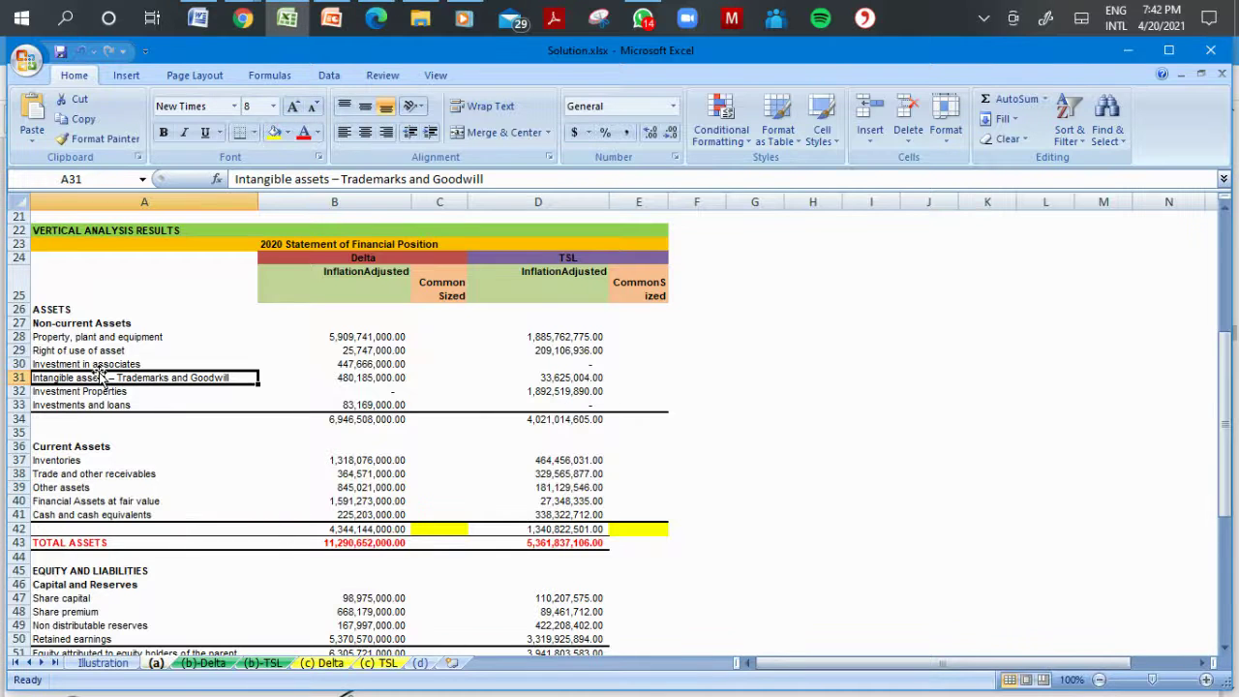
key(Down)
key(Down)
key(Down)
key(Down)
key(Down)
key(Down)
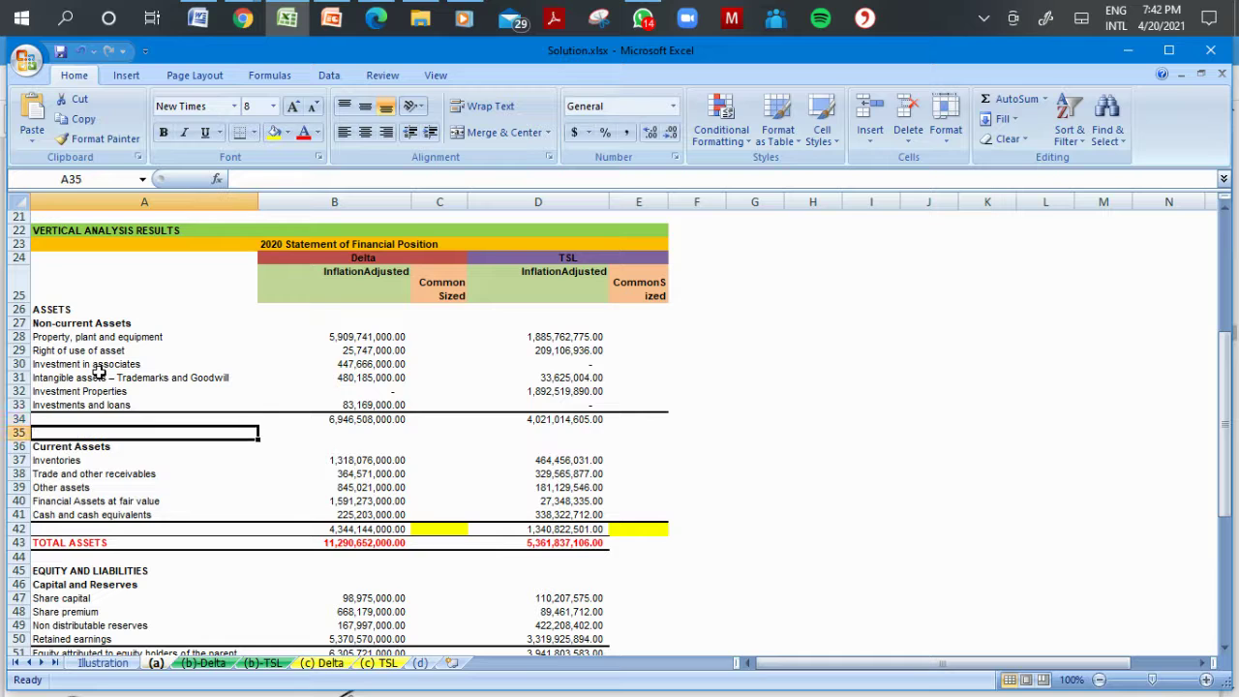
key(Down)
key(Down)
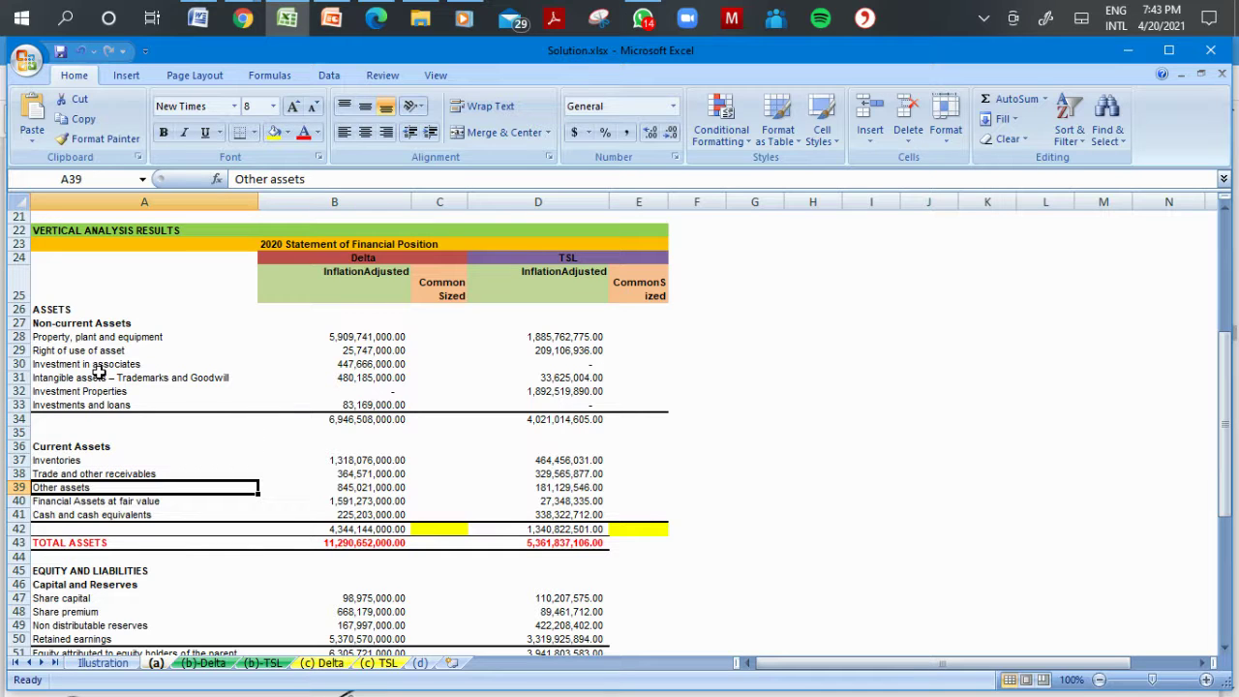
key(Up)
key(Up)
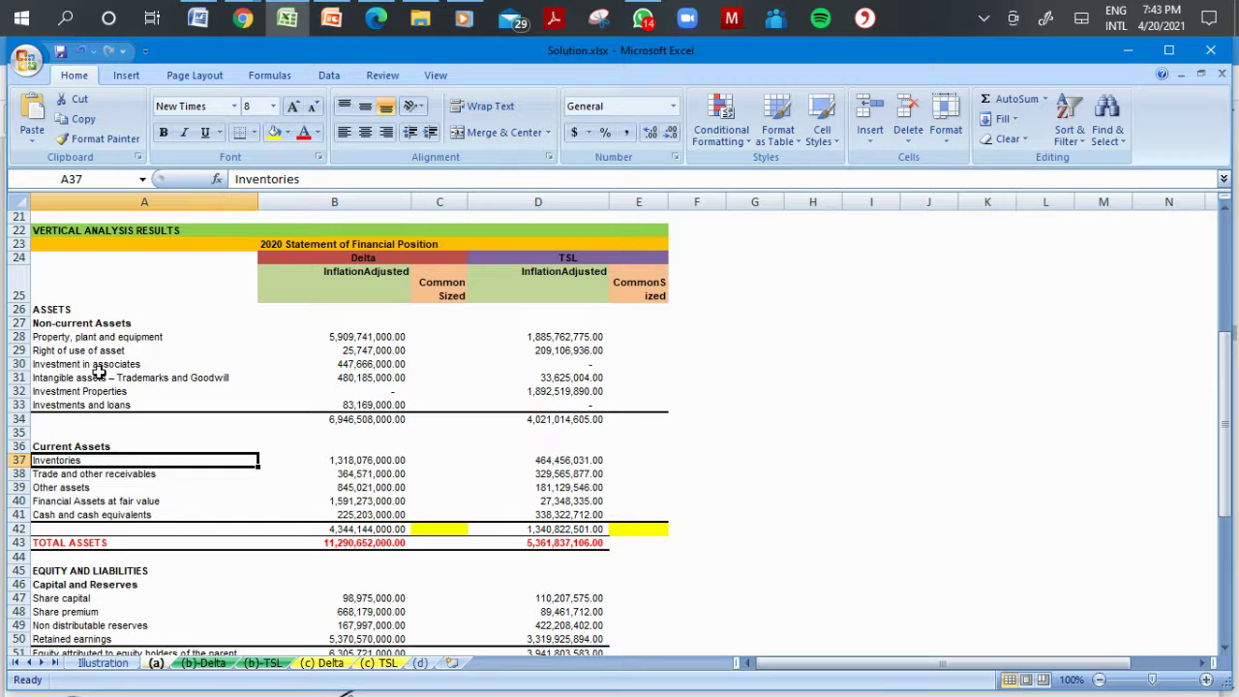
Examine the full combined statement of financial position down Delta's column, from the asset items to total equity and liabilities.
click(370, 473)
key(Down)
key(Down)
key(Down)
key(Down)
key(Down)
key(Down)
key(Down)
key(Down)
key(Down)
key(Down)
key(Down)
key(Down)
key(Down)
key(Down)
key(Down)
key(Down)
key(Down)
key(Down)
key(Down)
key(Down)
key(Down)
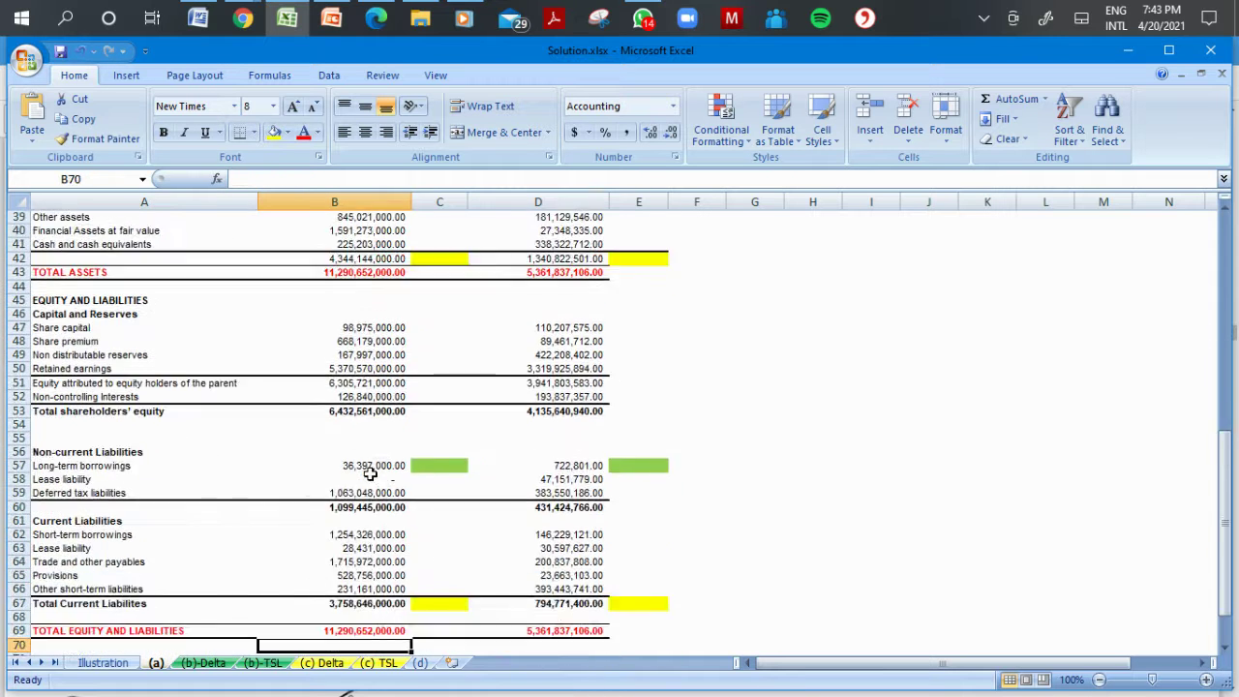
key(Up)
key(Up)
key(Up)
key(Up)
key(Up)
key(Up)
key(Up)
key(Up)
key(Up)
key(Up)
key(Up)
key(Up)
key(Up)
key(Up)
key(Up)
key(Up)
key(Up)
key(Up)
key(Up)
key(Up)
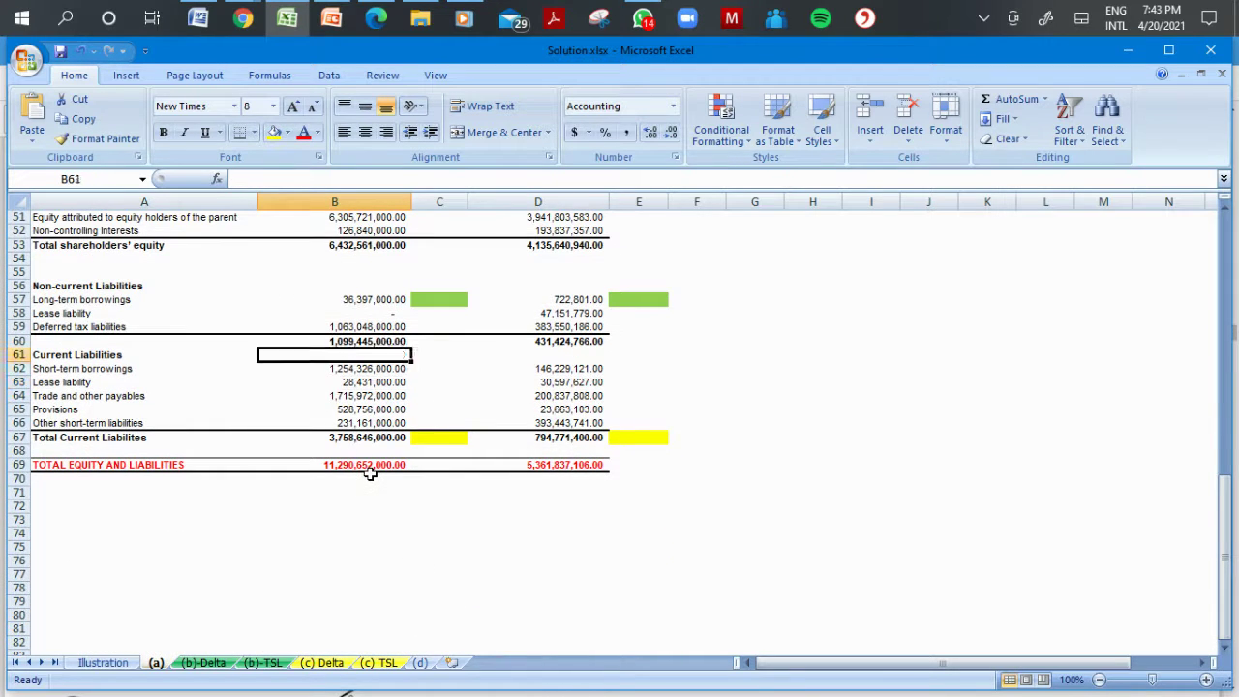
key(Up)
key(Up)
key(Up)
key(Up)
key(Up)
key(Up)
key(Up)
key(Up)
key(Up)
key(Up)
key(Up)
key(Up)
key(Up)
key(Up)
key(Up)
key(Up)
key(Up)
key(Up)
key(Up)
key(Up)
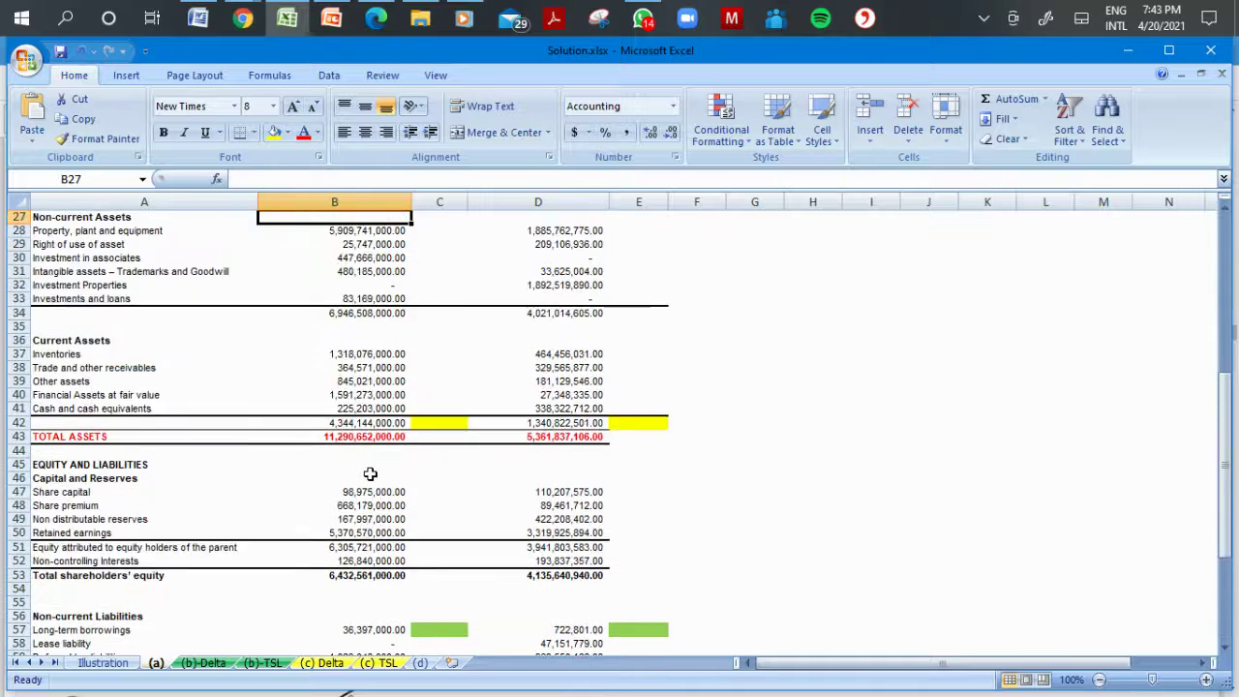
key(Down)
key(Down)
key(Down)
key(Down)
key(Down)
key(Down)
key(Down)
key(Down)
key(Down)
key(Down)
key(Down)
key(Down)
key(Down)
key(Down)
key(Down)
key(Down)
key(Down)
key(Down)
key(Down)
key(Down)
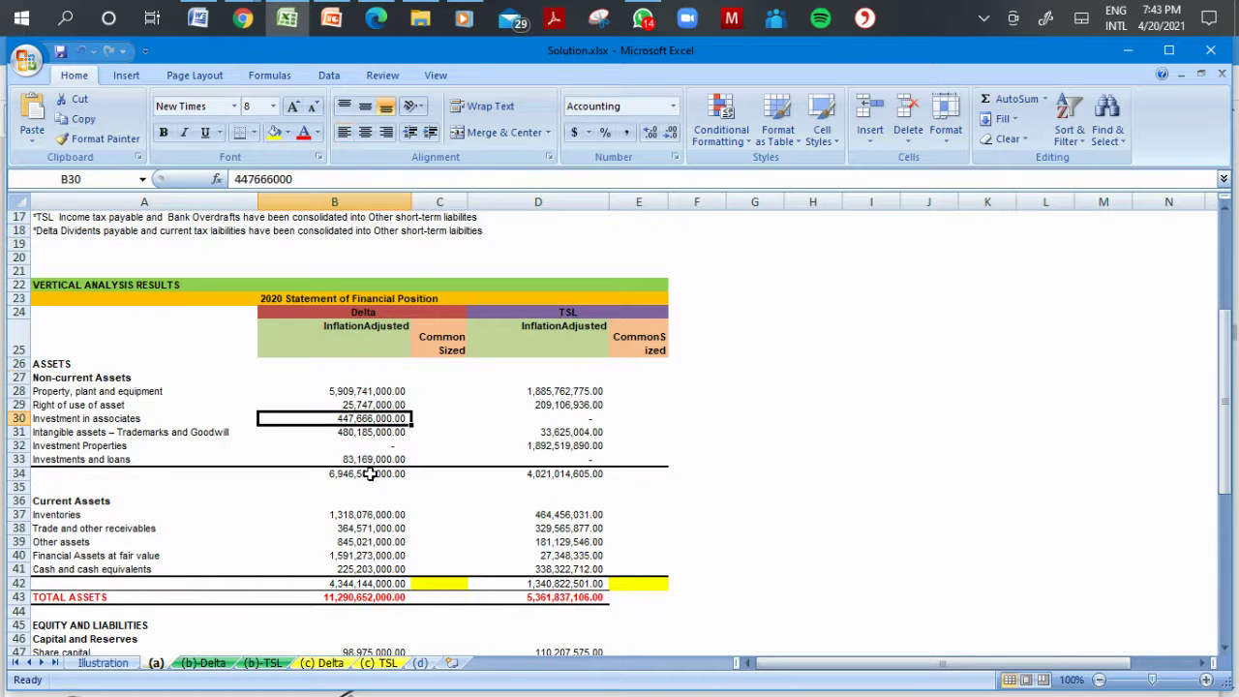
key(Down)
key(Down)
key(Down)
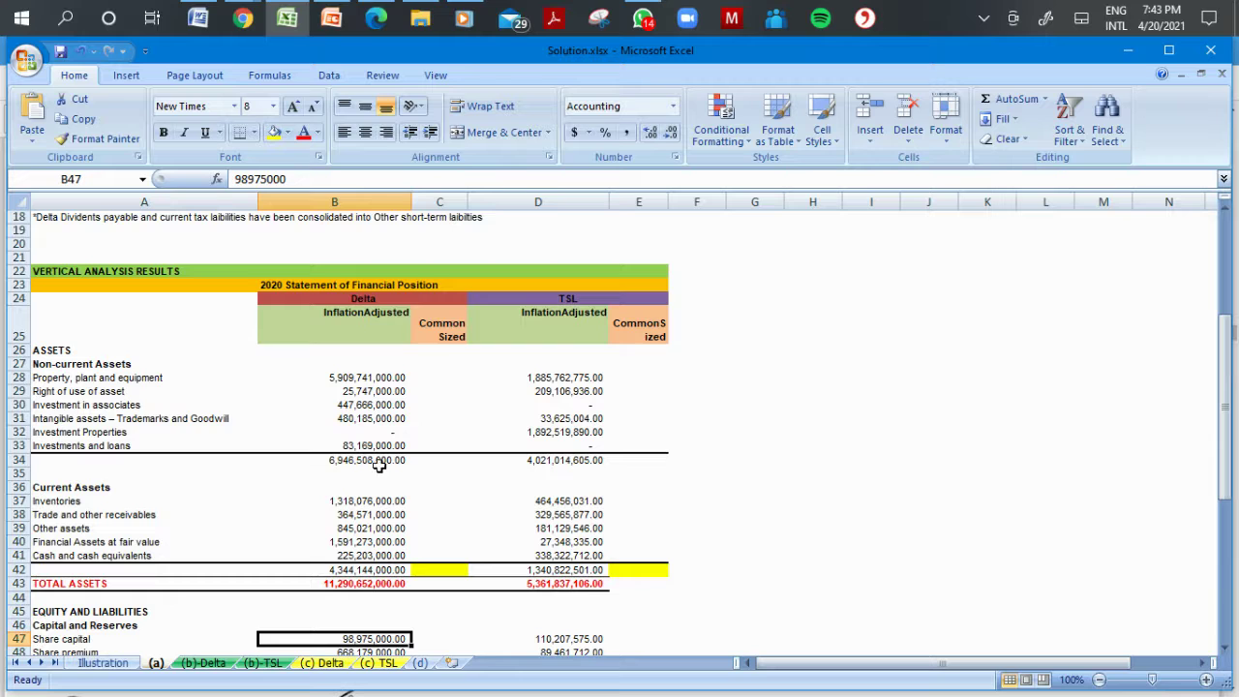
Calculate Delta's common-sized property, plant and equipment in C28 with the formula =B28/B43.
click(432, 380)
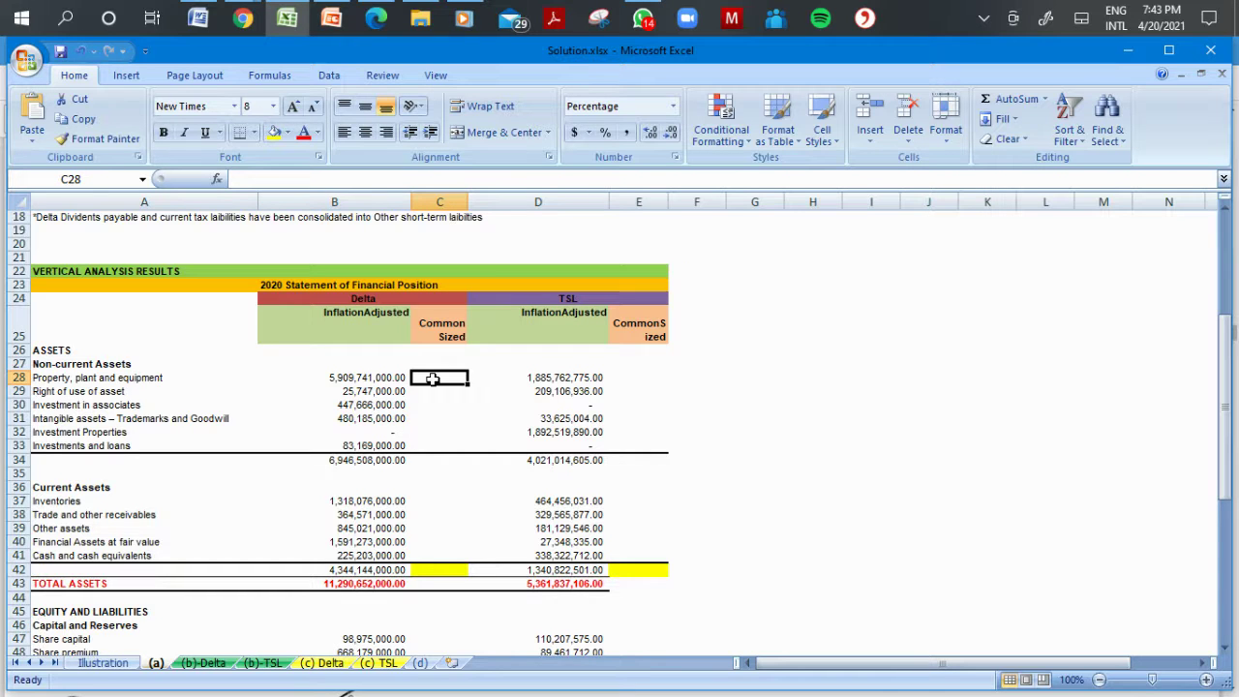
text(=)
click(379, 383)
text(/)
click(371, 586)
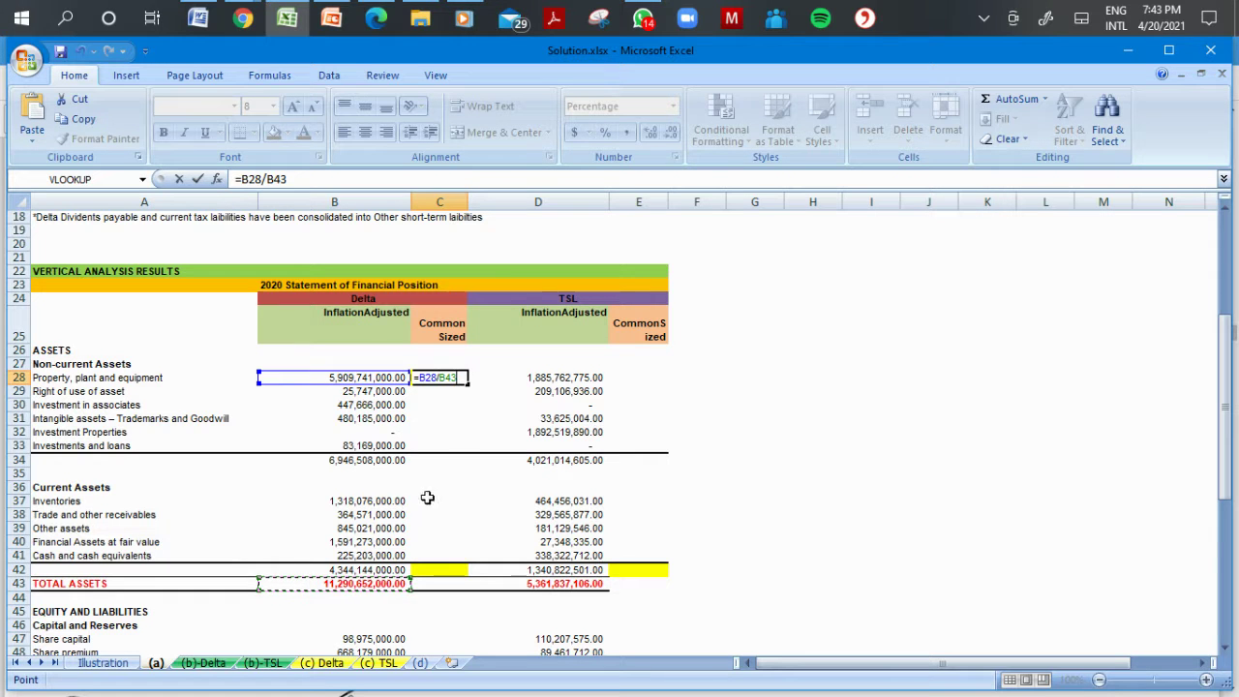
key(Return)
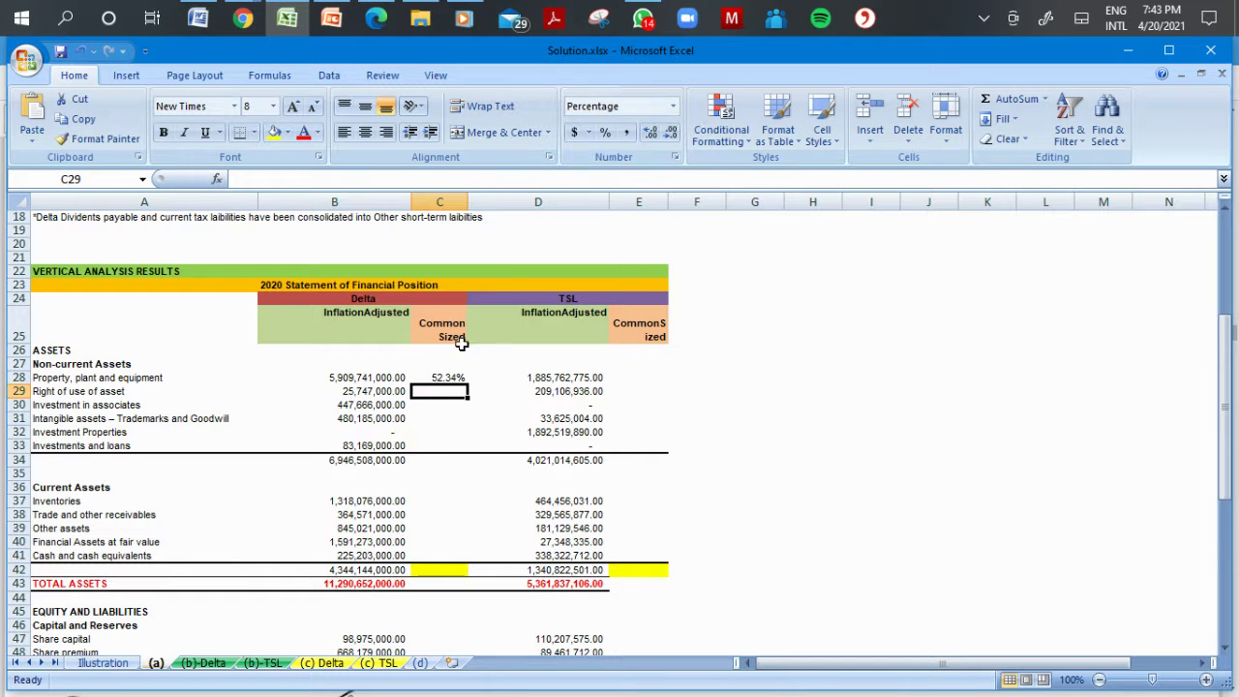
Make the total assets reference absolute in C28's formula so it reads =B28/$B$43, and reselect the cell.
click(443, 377)
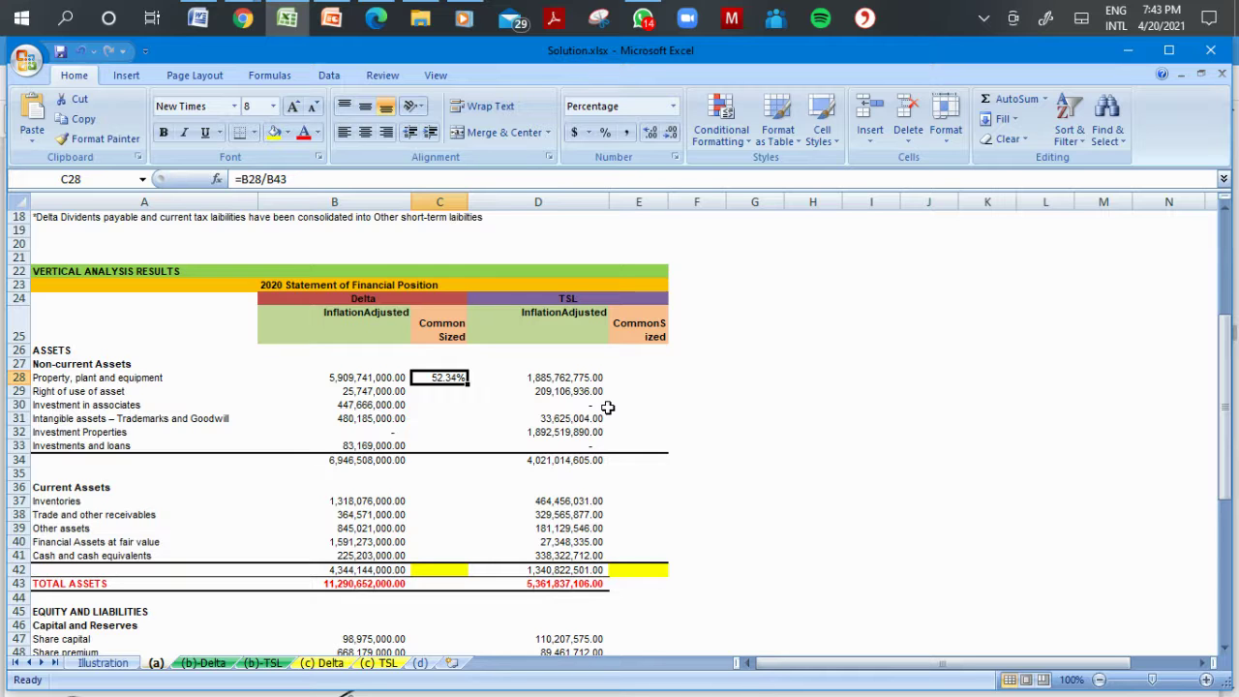
double_click(447, 377)
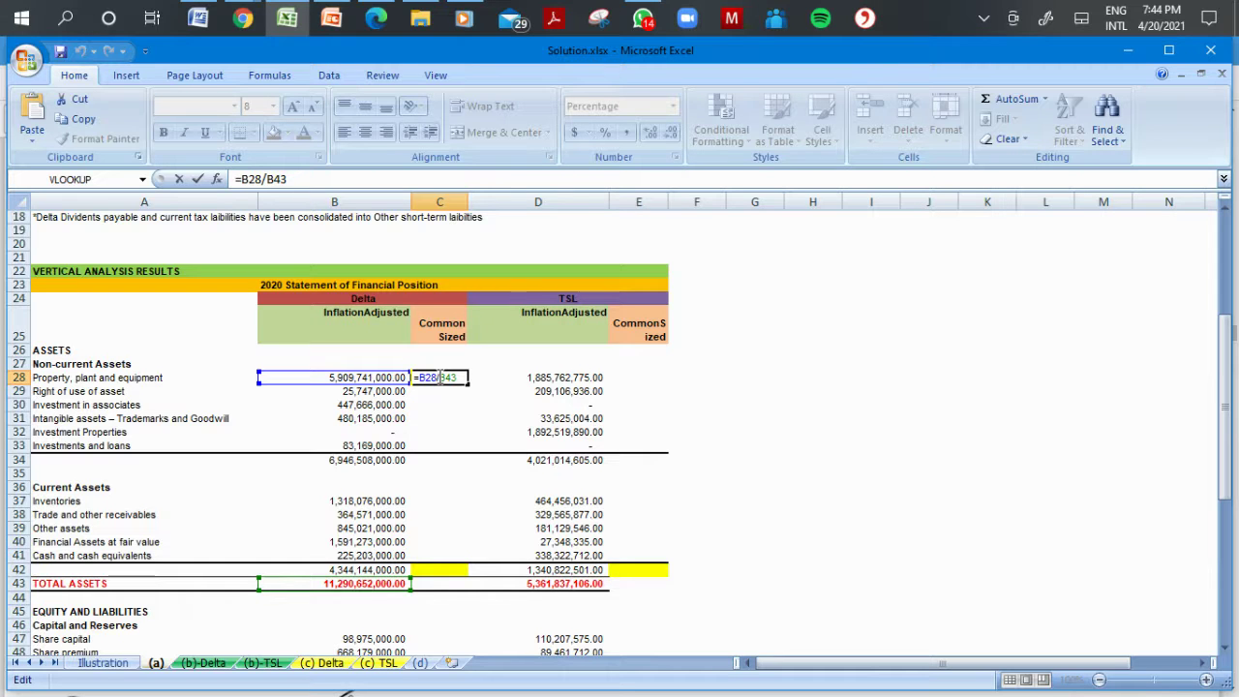
key(Tab)
key(Tab)
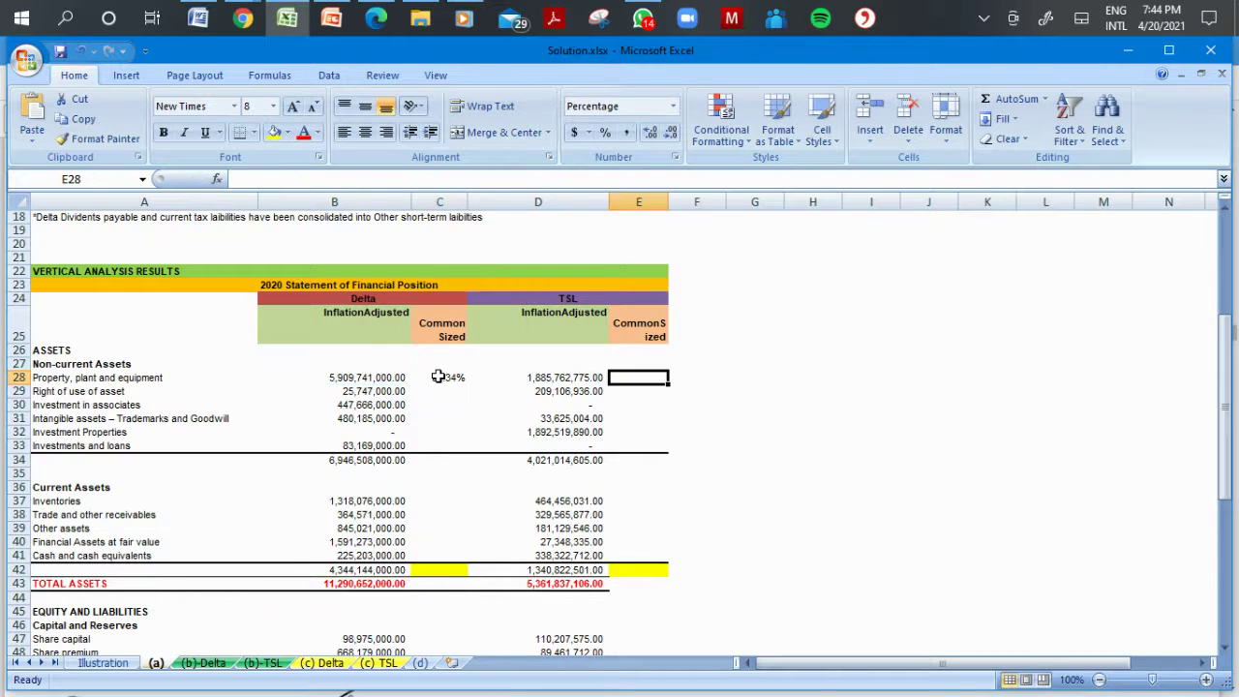
double_click(440, 377)
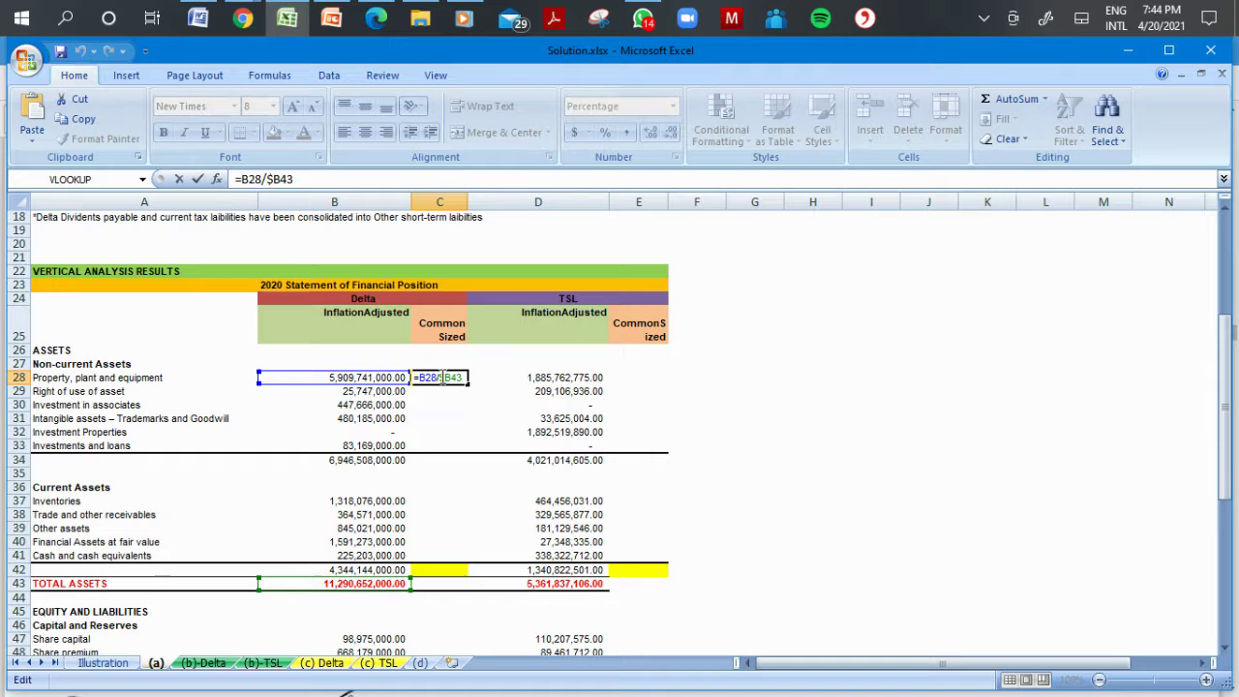
text($)
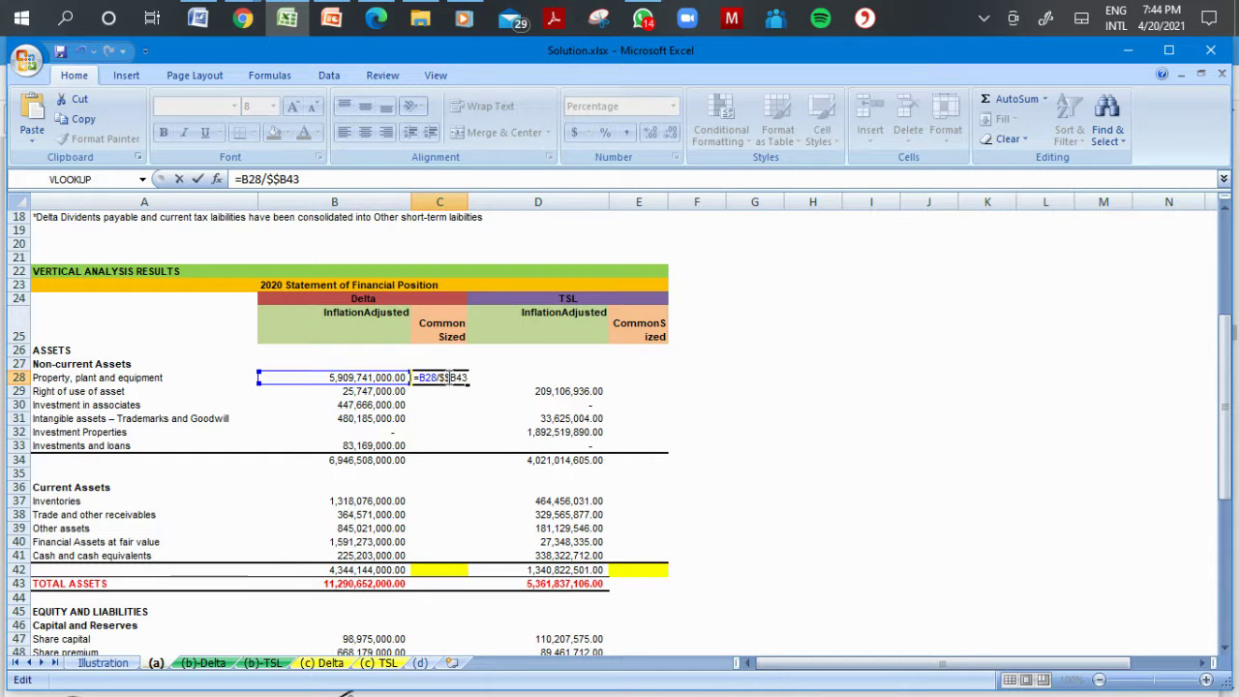
key(BackSpace)
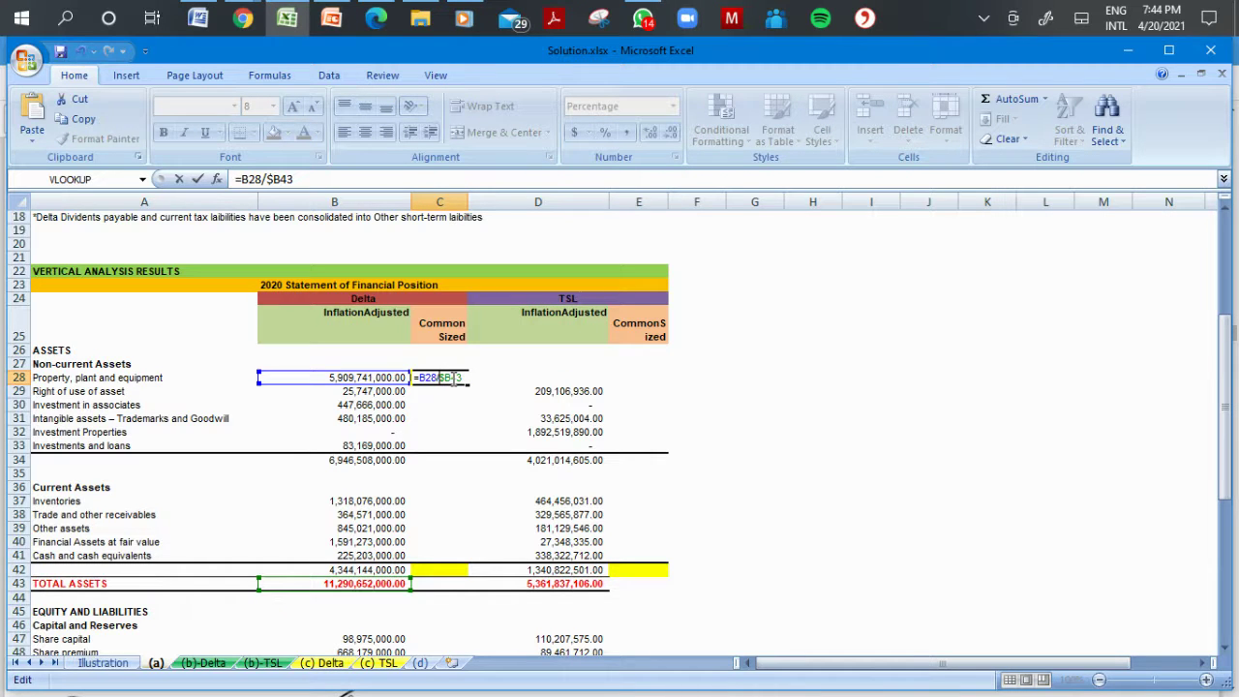
text($)
key(Return)
click(440, 378)
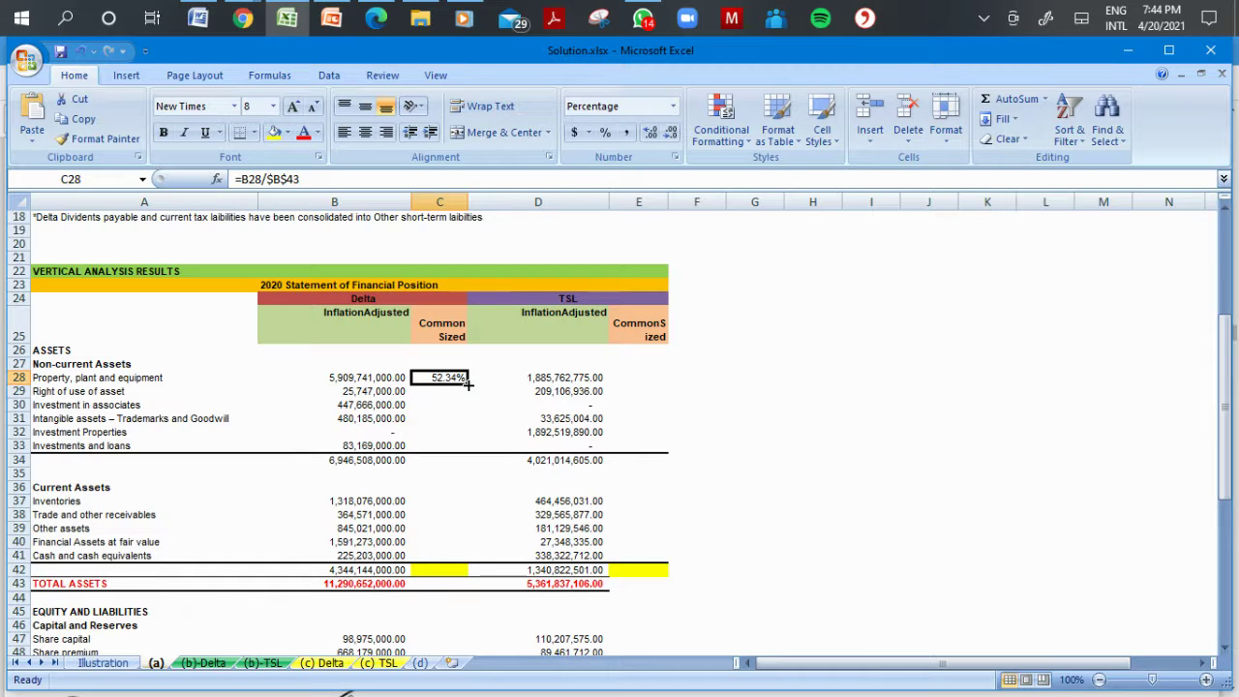
Fill C28's common-sized formula down Delta's column through the total equity and liabilities row, C69.
drag(468, 384, 462, 615)
click(458, 469)
Check the copied formulas and common-sized percentages for Delta's non-current assets, from right of use asset to investments and loans.
key(Up)
key(Up)
key(Up)
key(Up)
key(Up)
key(Up)
key(Up)
key(Up)
key(Up)
key(Up)
key(Up)
key(Up)
key(Up)
key(Up)
key(Up)
key(Up)
key(Up)
key(Up)
key(Up)
key(Up)
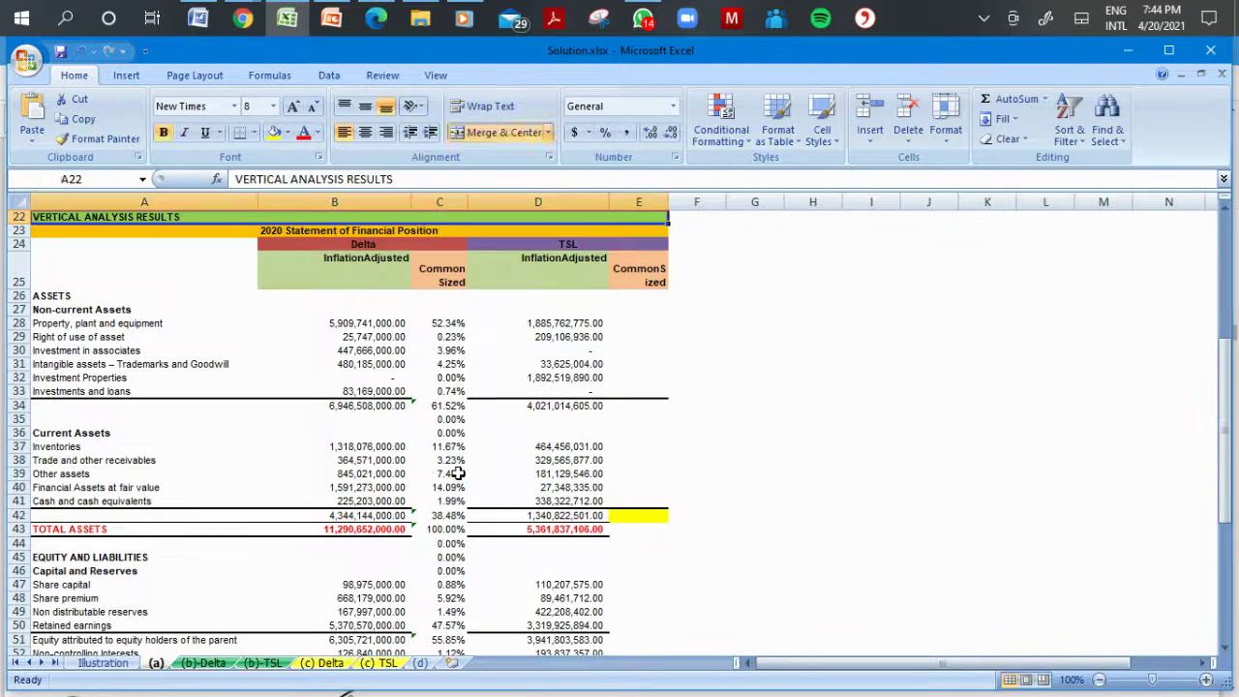
key(Up)
key(Down)
key(Down)
key(Down)
key(Down)
key(Down)
key(Down)
key(Down)
key(Down)
key(Down)
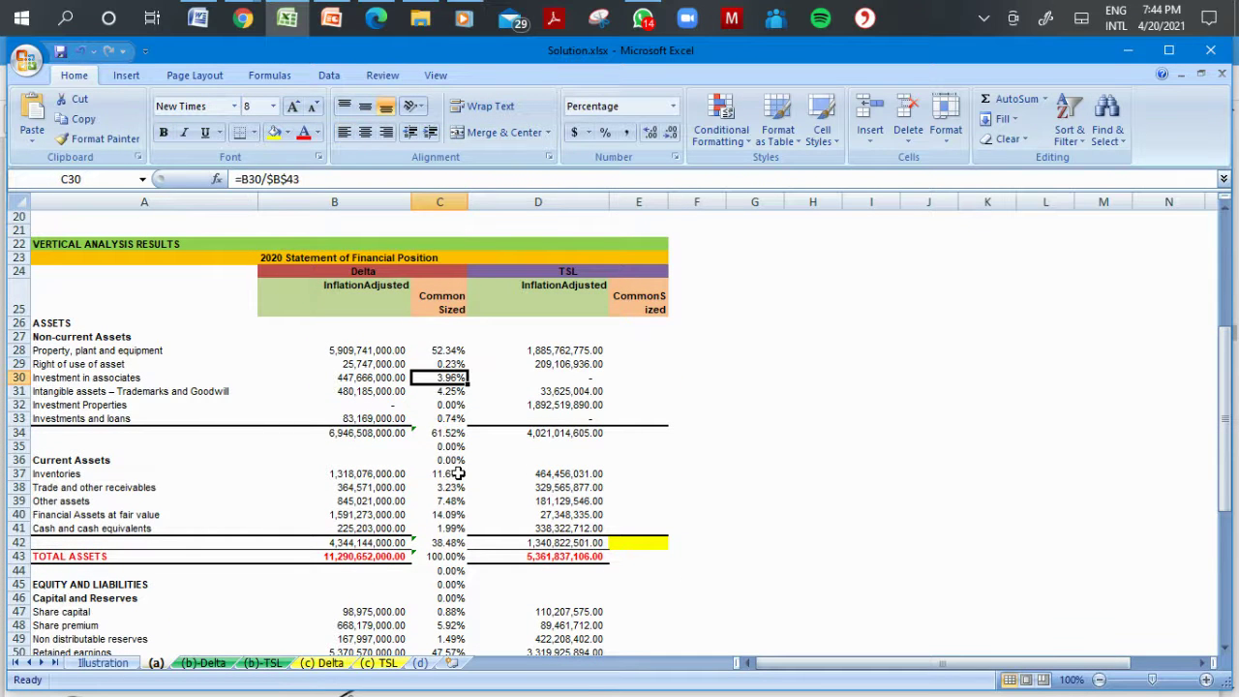
key(Left)
key(Left)
key(Up)
key(Right)
key(Right)
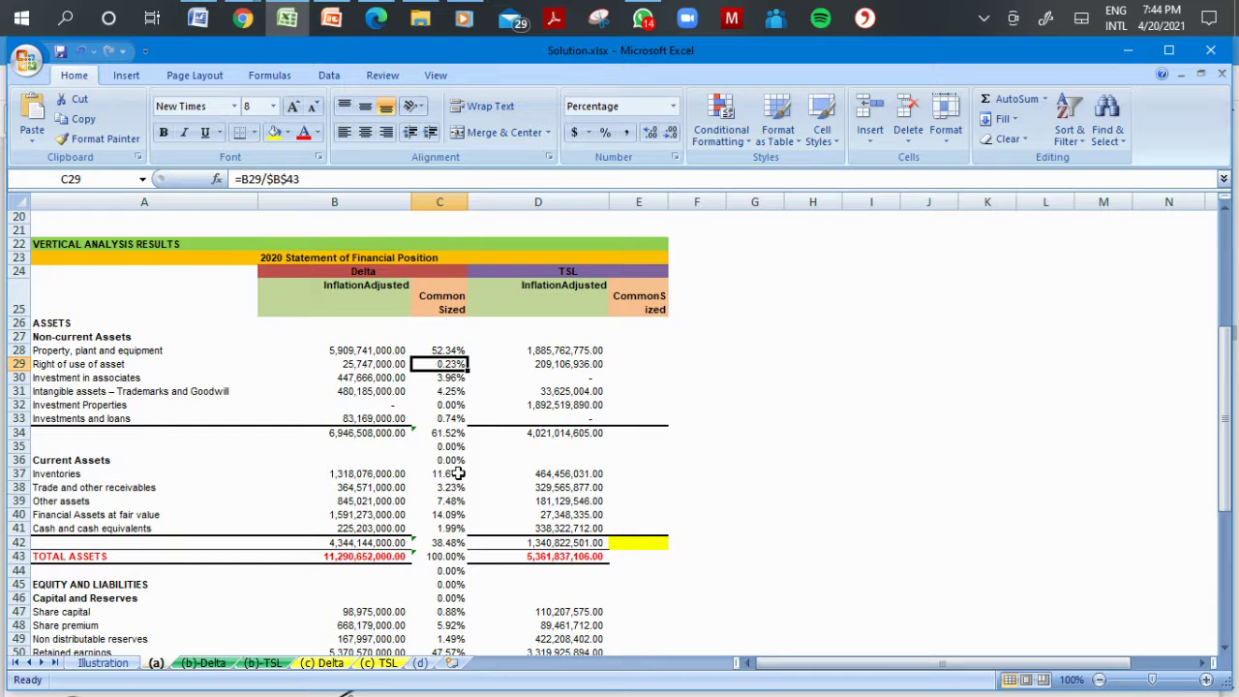
key(Down)
key(Down)
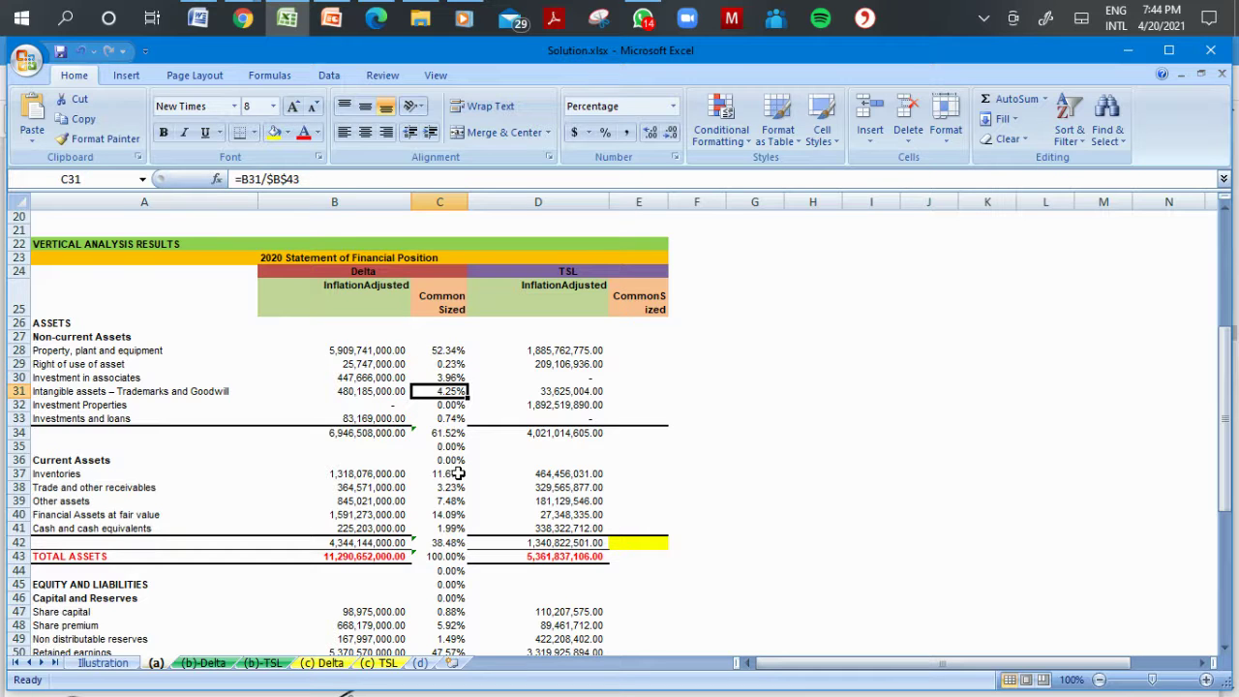
key(Down)
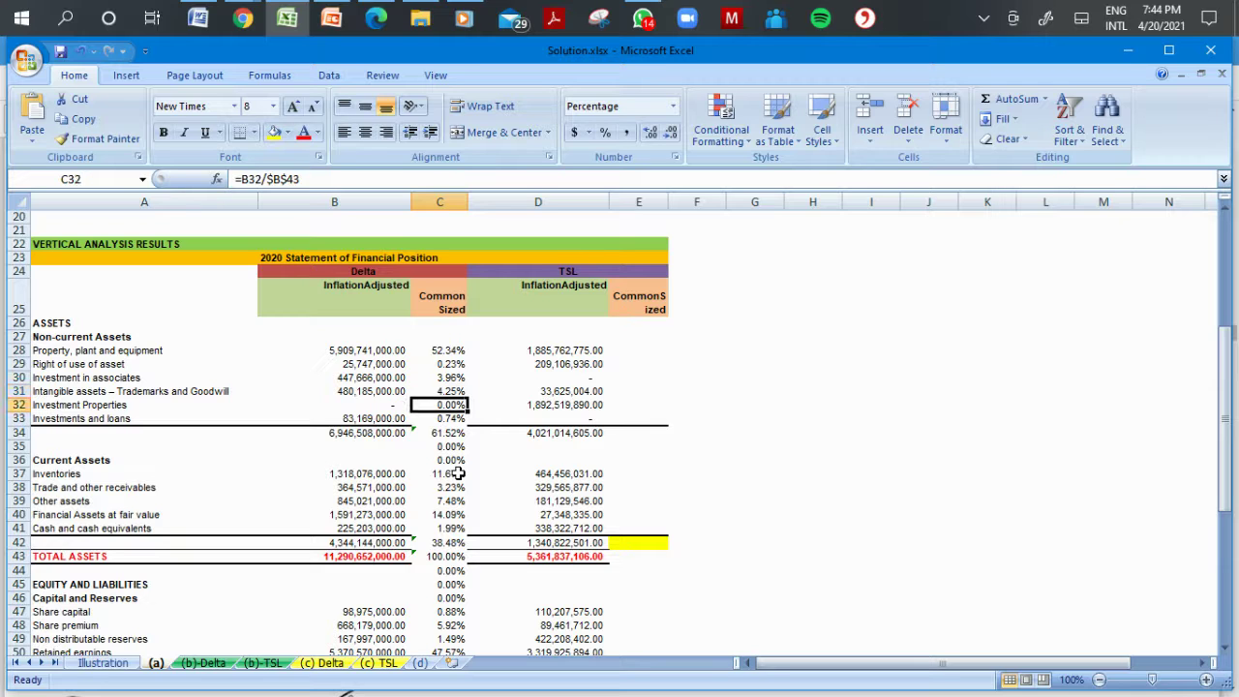
key(Down)
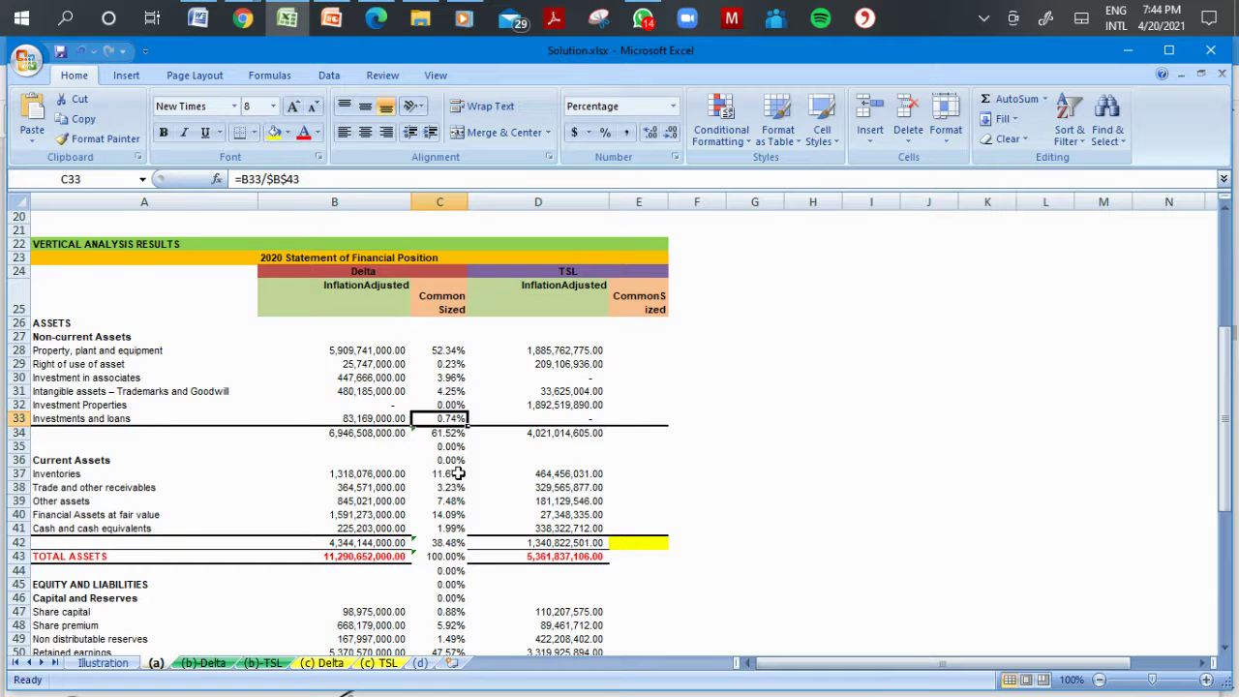
Clear the unneeded percentages in C35 and C36, beside the blank row and the Current Assets heading.
key(Down)
key(Up)
key(Down)
key(Down)
key(Delete)
key(Down)
key(Delete)
Clear the unneeded percentages in C44, C45 and C46, around the Equity and Liabilities and Capital and Reserves headings.
key(Down)
key(Down)
key(Down)
key(Down)
key(Down)
key(Down)
key(Down)
key(Down)
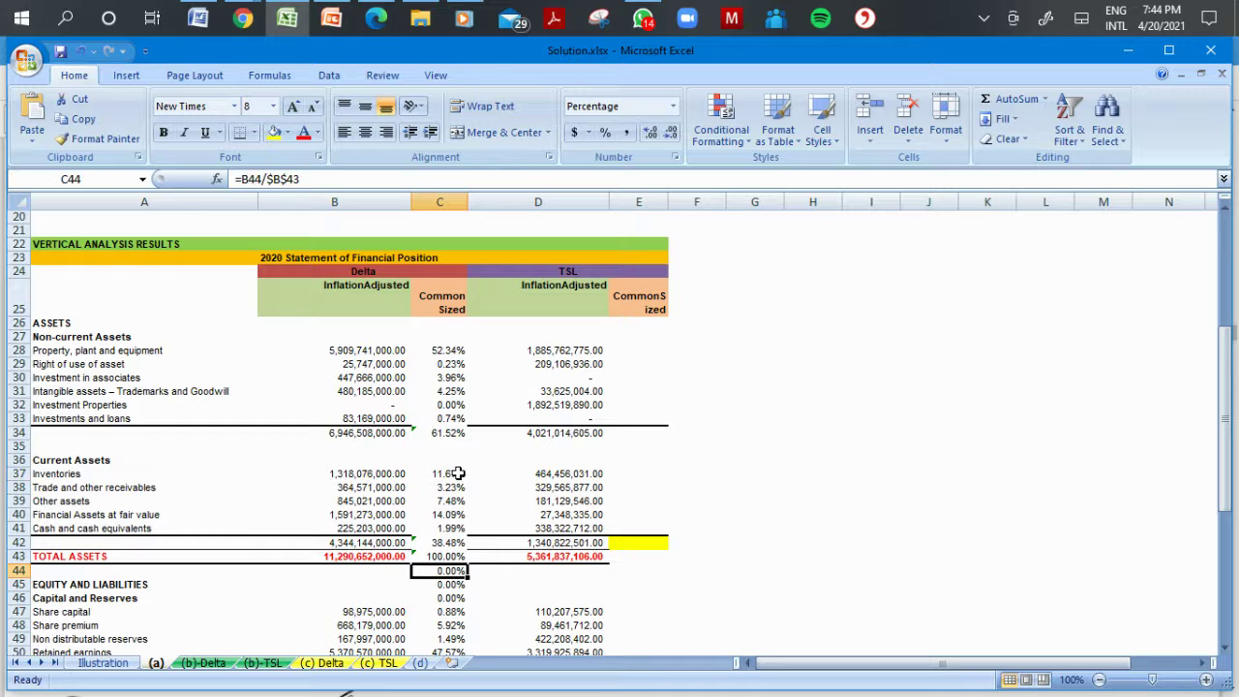
key(Delete)
key(Down)
key(Delete)
key(Down)
key(Delete)
key(Down)
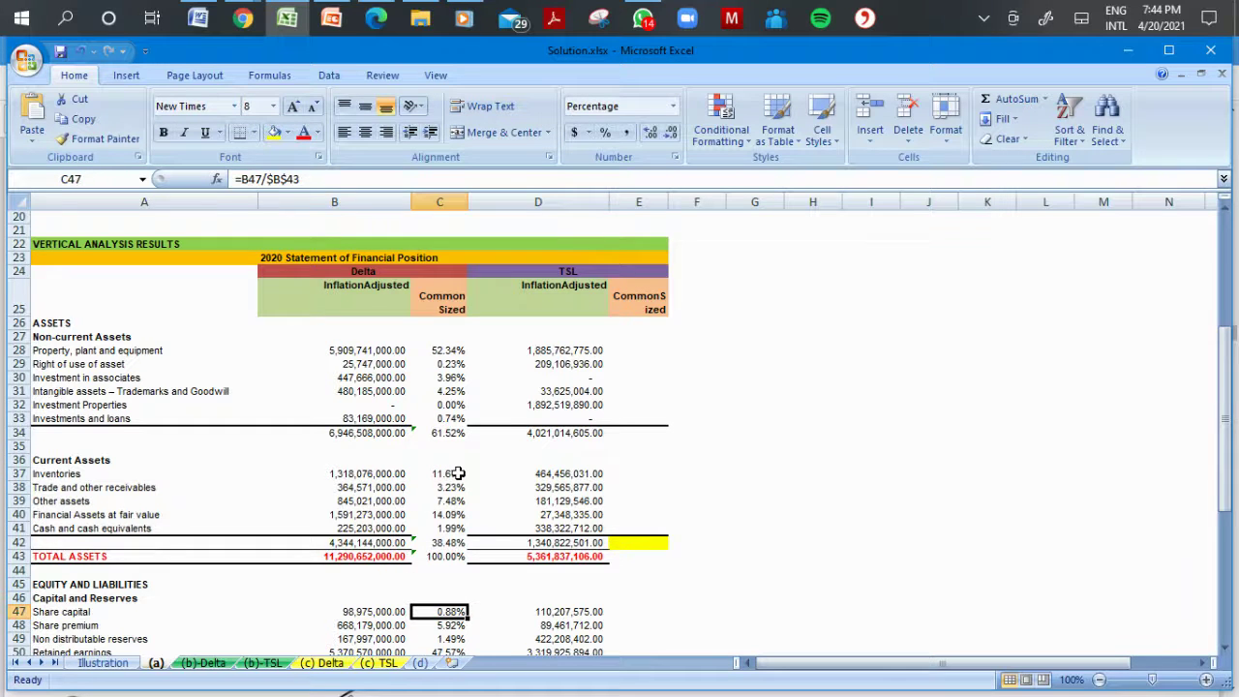
Clear the unneeded percentages in C54, C55 and C56, between total shareholders' equity and long-term borrowings.
key(Down)
key(Down)
key(Down)
key(Down)
key(Down)
key(Down)
key(Down)
key(Down)
key(Down)
key(Down)
key(Down)
key(Down)
key(Down)
key(Down)
key(Down)
key(Up)
key(Up)
key(Up)
key(Up)
key(Up)
key(Up)
key(Up)
key(Up)
key(Delete)
key(Down)
key(Delete)
key(Down)
key(Delete)
Clear the unneeded percentage in C61, beside the Current Liabilities heading.
key(Down)
key(Down)
key(Down)
key(Down)
key(Down)
key(Down)
key(Down)
key(Up)
key(Up)
key(Down)
key(Up)
key(Delete)
Clear the unneeded percentage in C68, the blank row above total equity and liabilities.
key(Down)
key(Down)
key(Down)
key(Down)
key(Down)
key(Down)
key(Down)
key(Down)
key(Down)
key(Down)
key(Down)
key(Down)
key(Down)
key(Down)
key(Down)
key(Down)
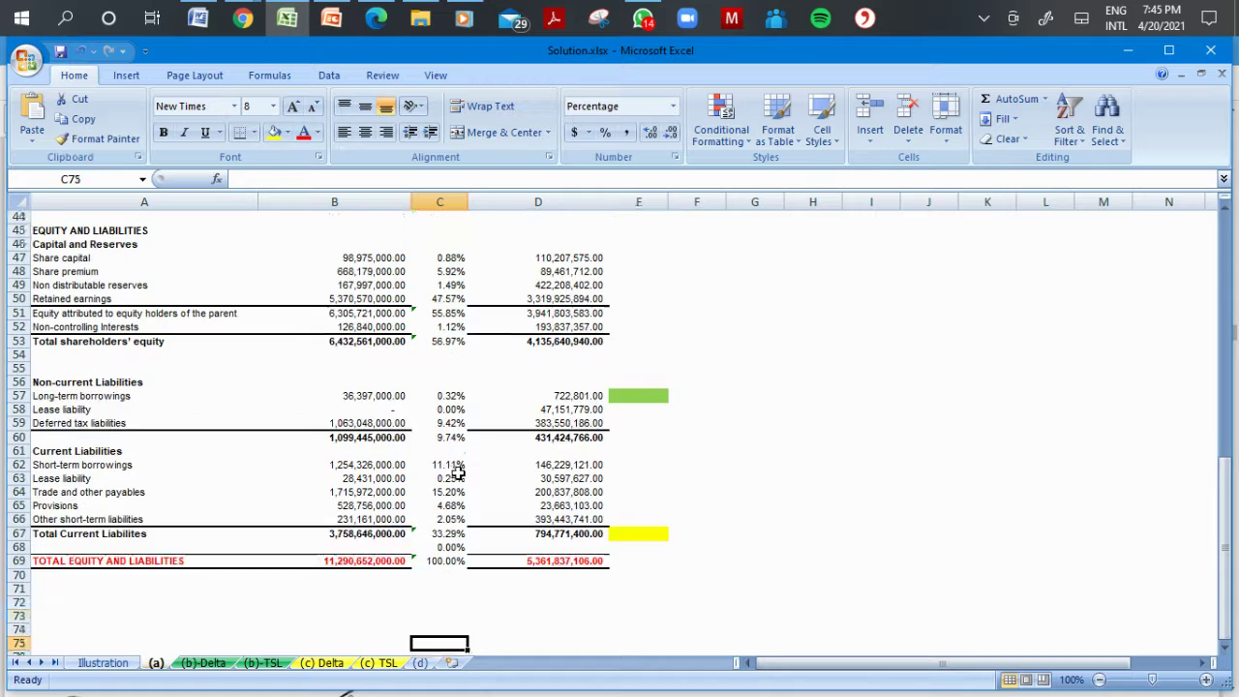
key(Up)
key(Up)
key(Up)
key(Up)
key(Up)
key(Up)
key(Up)
key(Up)
key(Up)
key(Down)
Review Delta's common-sized percentages in column C from below the statement up to the Vertical Analysis Results heading.
key(Up)
key(Up)
key(Up)
key(Up)
key(Up)
key(Up)
key(Up)
key(Up)
key(Up)
key(Up)
key(Up)
key(Up)
key(Up)
key(Up)
key(Up)
key(Up)
key(Up)
key(Up)
key(Up)
key(Up)
key(Up)
key(Up)
key(Up)
key(Up)
key(Up)
key(Up)
key(Up)
key(Up)
key(Up)
key(Up)
key(Up)
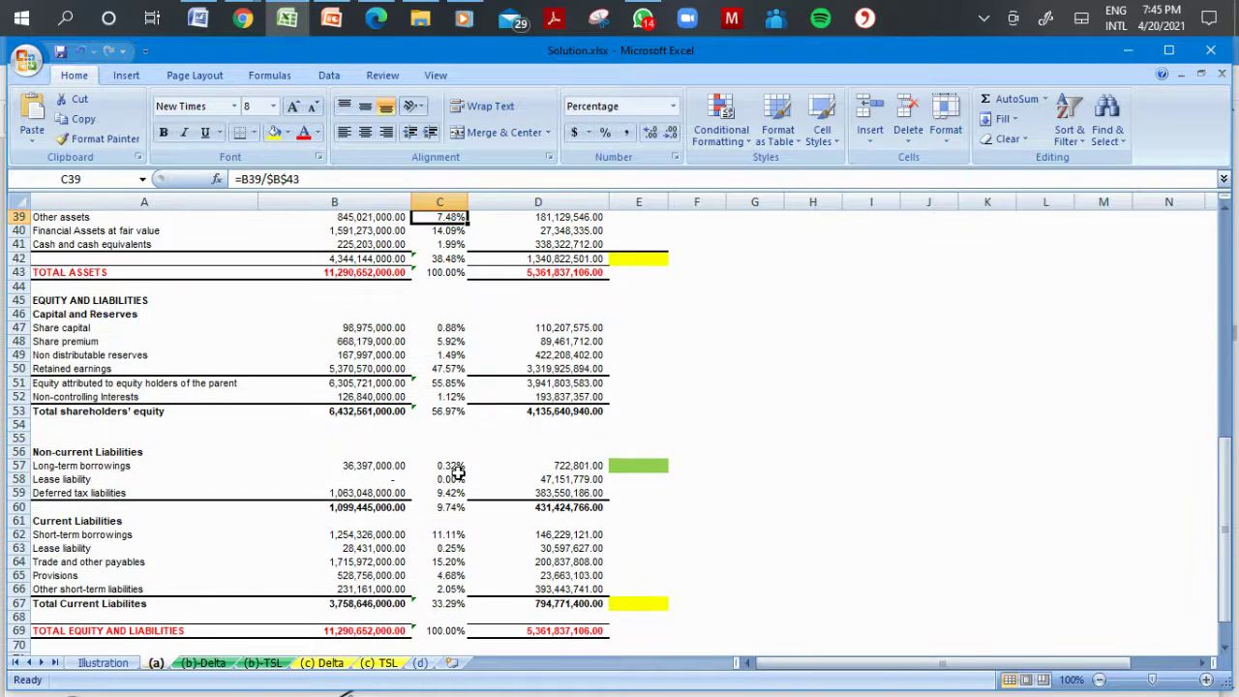
key(Up)
key(Up)
key(Up)
key(Up)
key(Up)
key(Up)
key(Up)
key(Up)
key(Up)
key(Up)
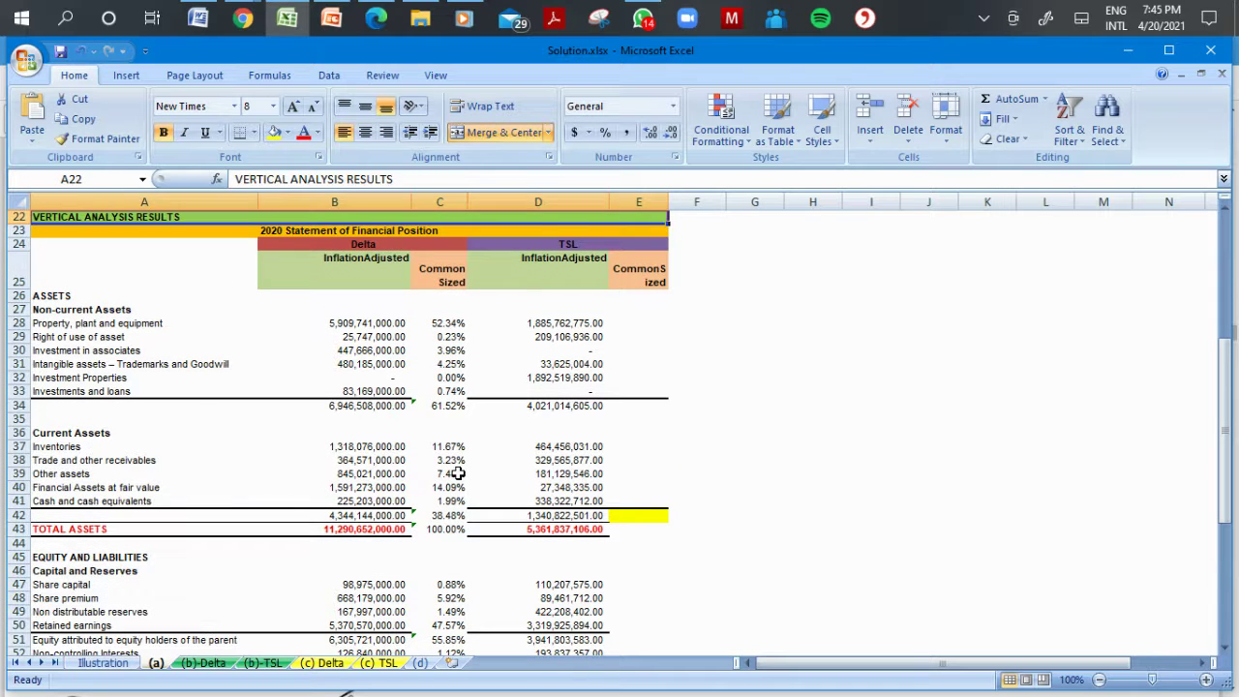
Examine Delta's common-sized percentages for the non-current assets through their subtotal in C34, dismissing the WhatsApp notification.
key(Down)
key(Down)
key(Down)
key(Down)
key(Down)
key(Down)
key(Down)
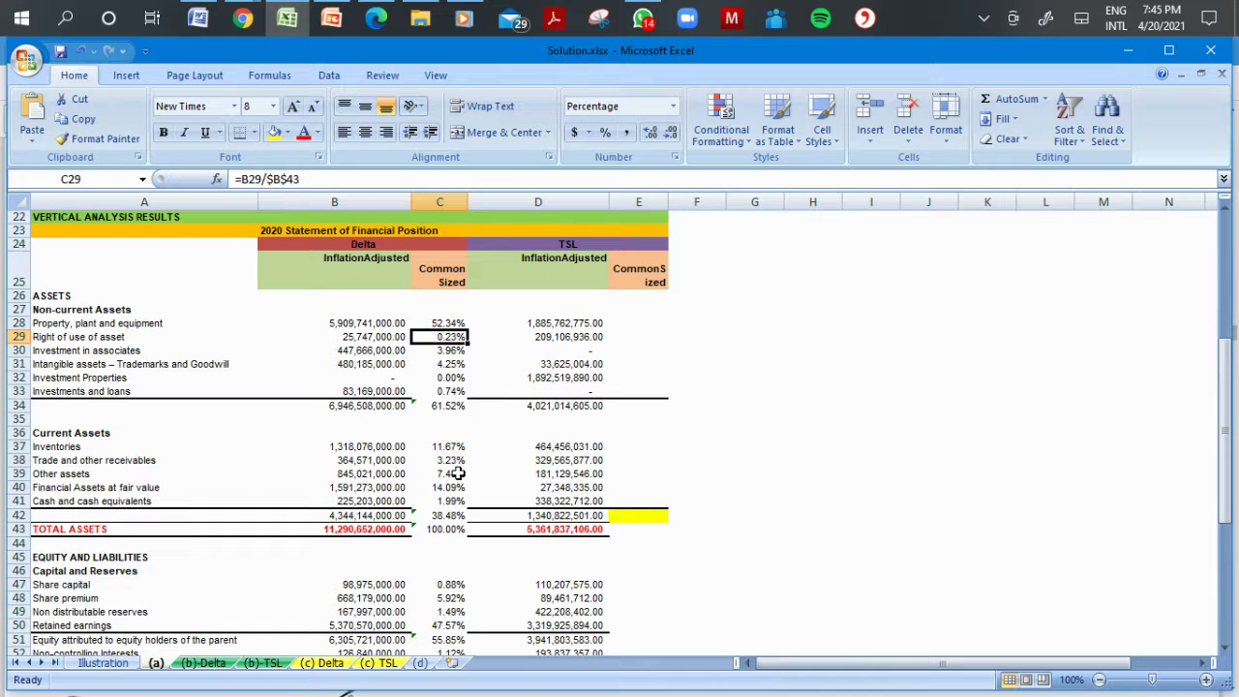
key(Up)
key(Up)
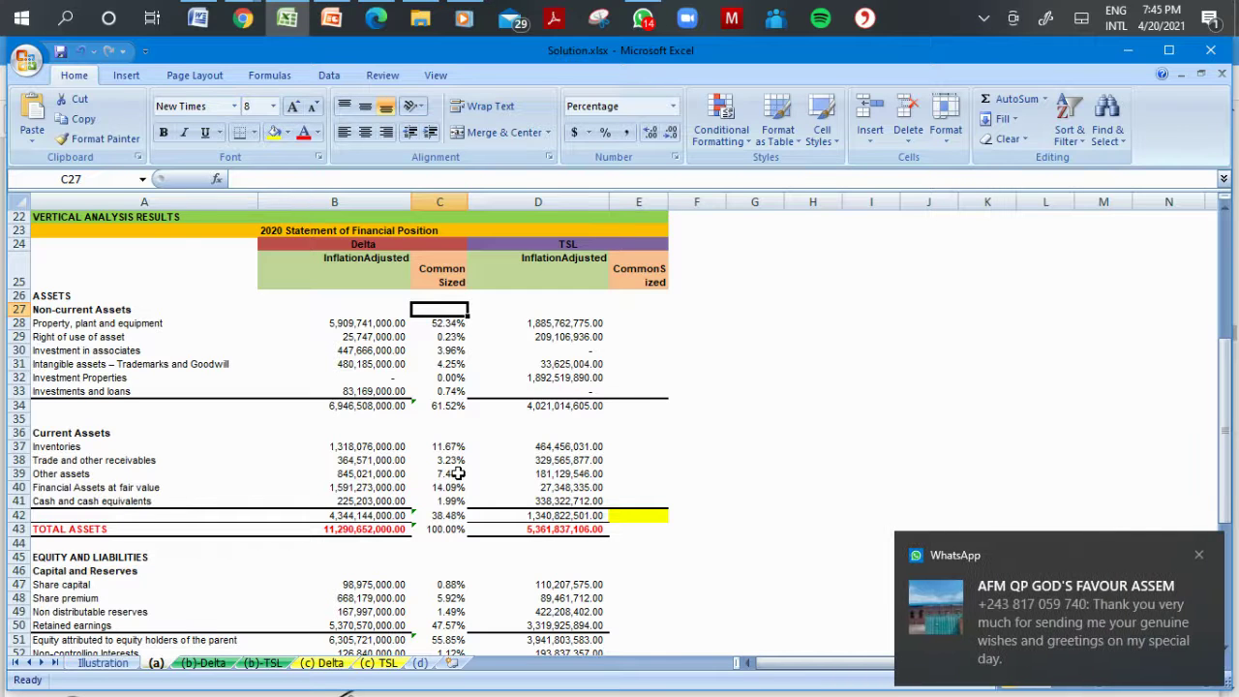
click(1198, 555)
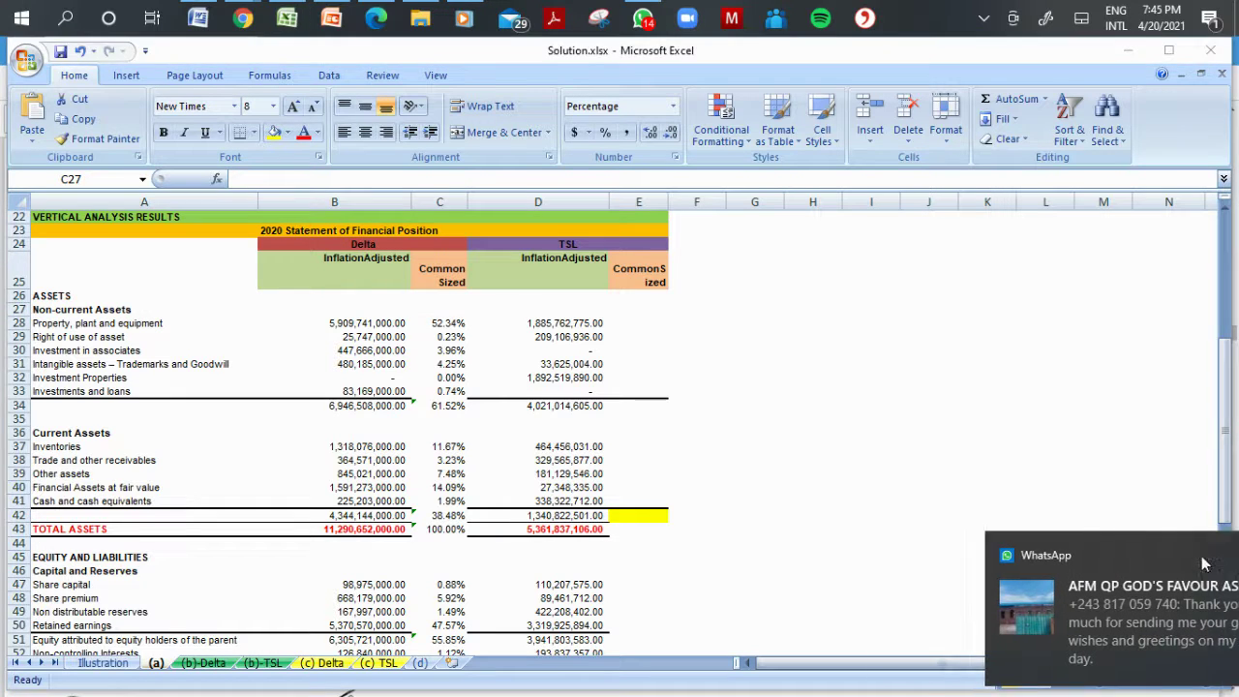
click(443, 336)
key(Down)
key(Down)
key(Down)
key(Down)
key(Down)
key(Down)
key(Down)
key(Down)
key(Down)
key(Up)
key(Up)
key(Up)
key(Up)
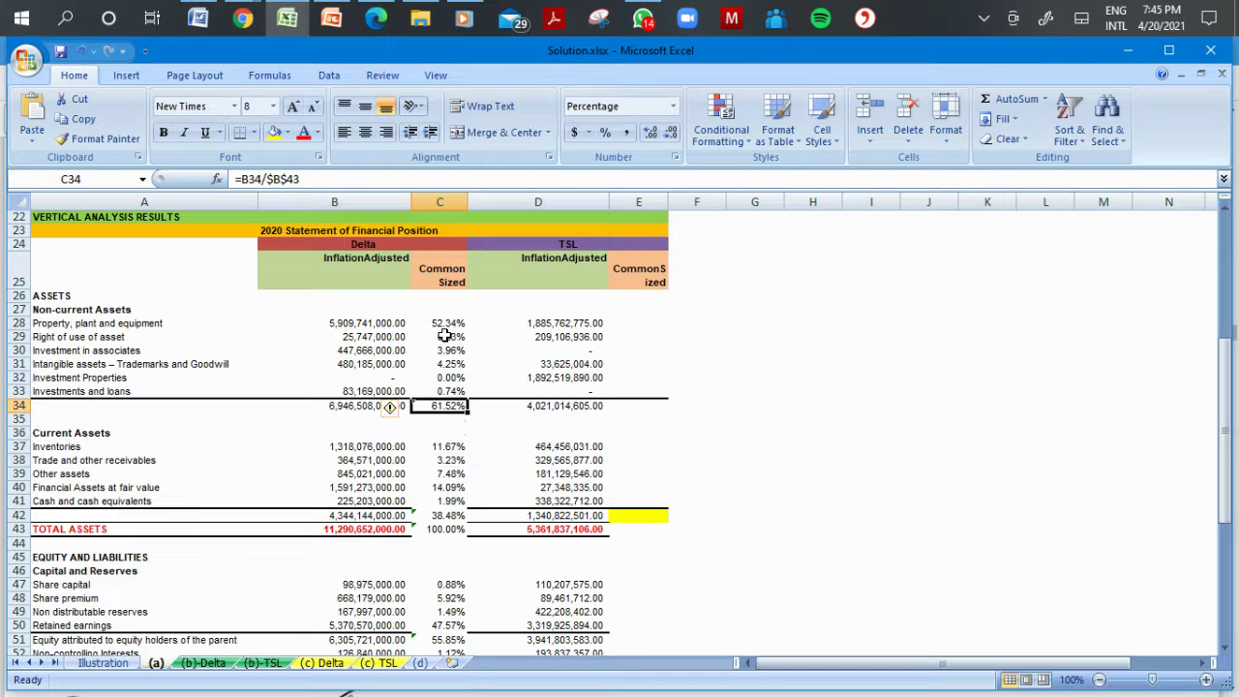
Examine Delta's common-sized percentages for the current assets, from inventories in C37 through the subtotal and total assets.
key(Down)
key(Down)
key(Down)
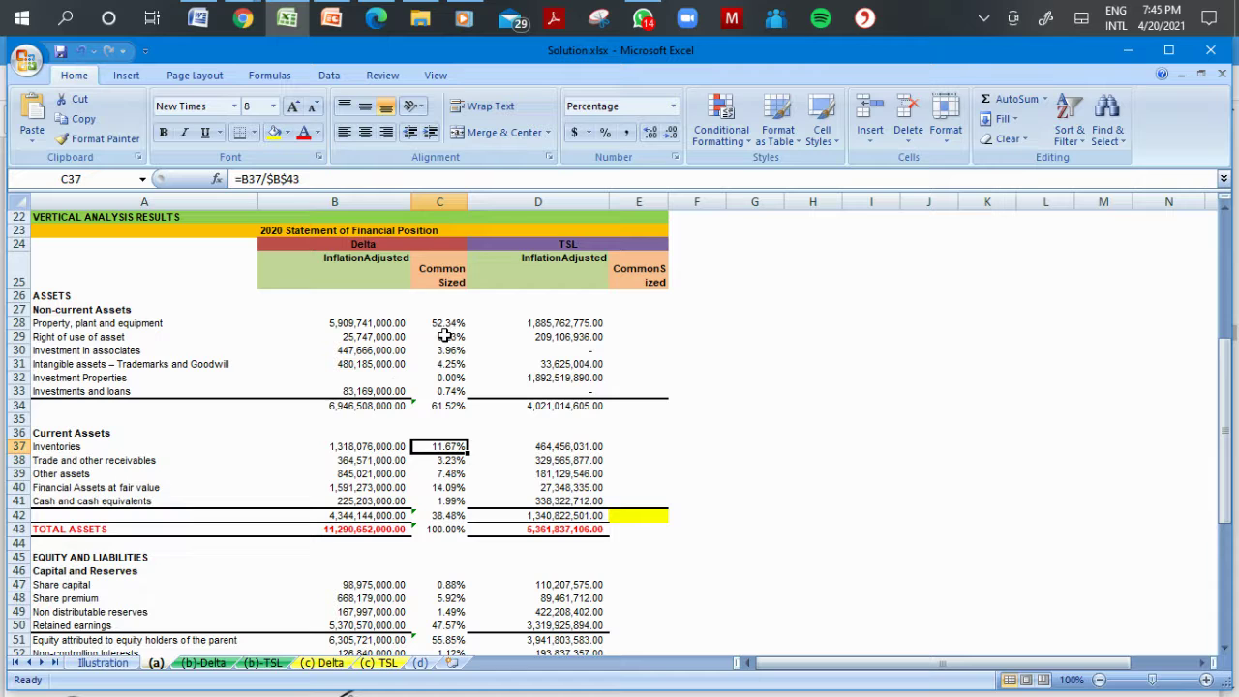
key(Down)
key(Down)
key(Down)
key(Down)
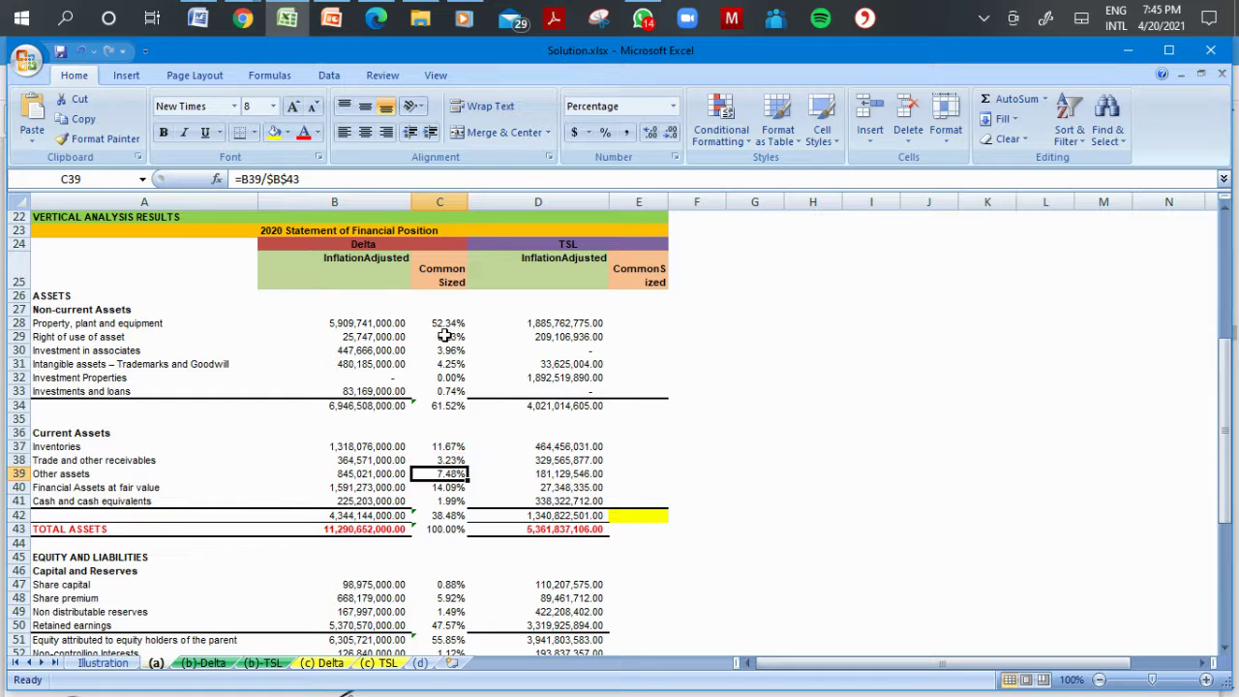
key(Down)
key(Down)
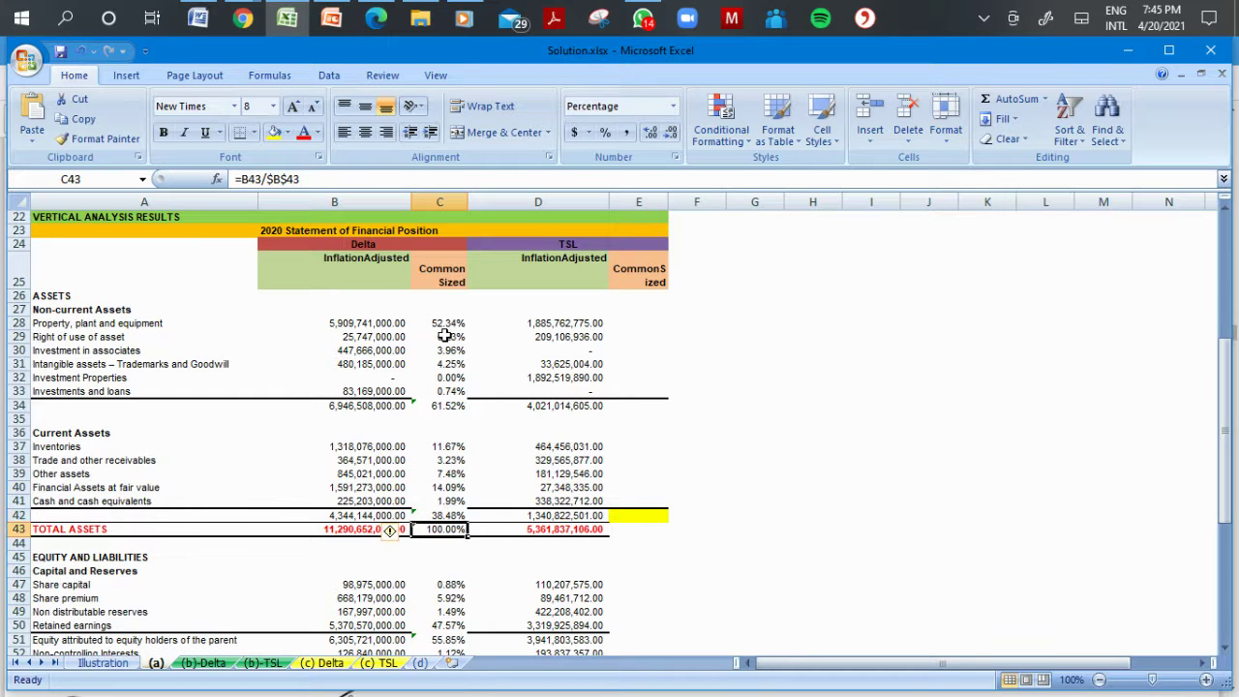
key(Up)
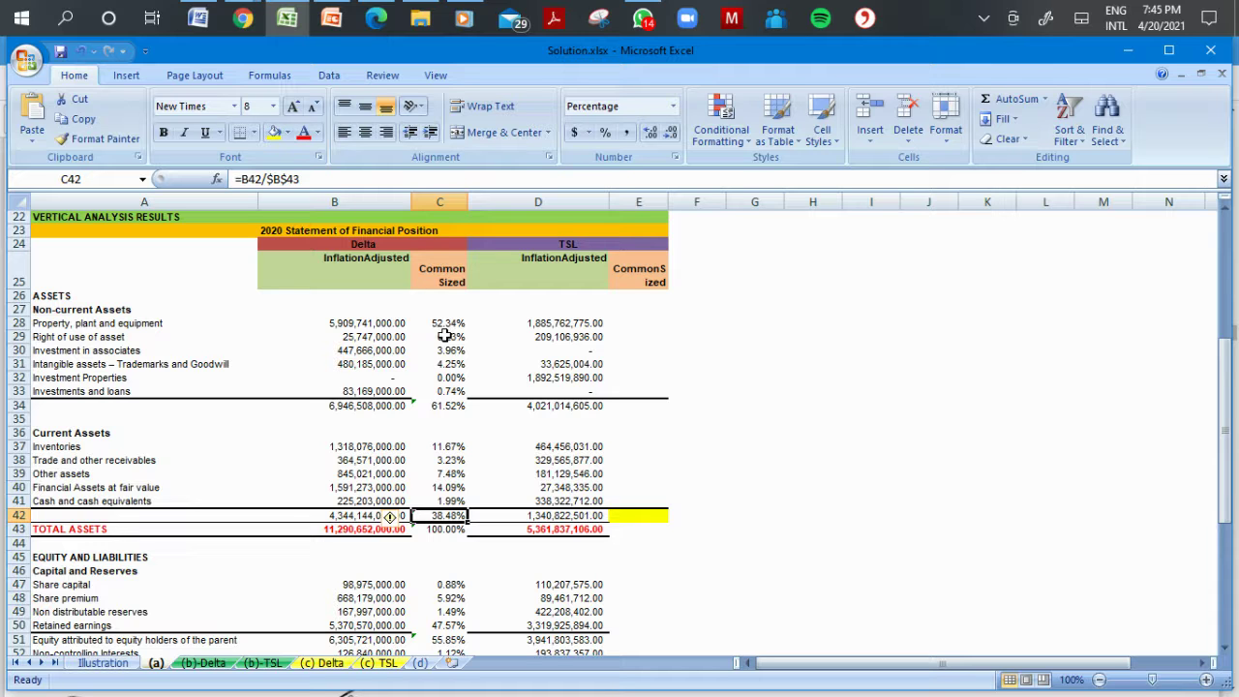
Examine Delta's common-sized percentages for equity, non-current liabilities and current liabilities, down to total current liabilities in C67.
key(Down)
key(Down)
key(Down)
key(Down)
key(Down)
key(Down)
key(Down)
key(Down)
key(Down)
key(Down)
key(Down)
key(Down)
key(Down)
key(Down)
key(Down)
key(Down)
key(Down)
key(Down)
key(Down)
key(Down)
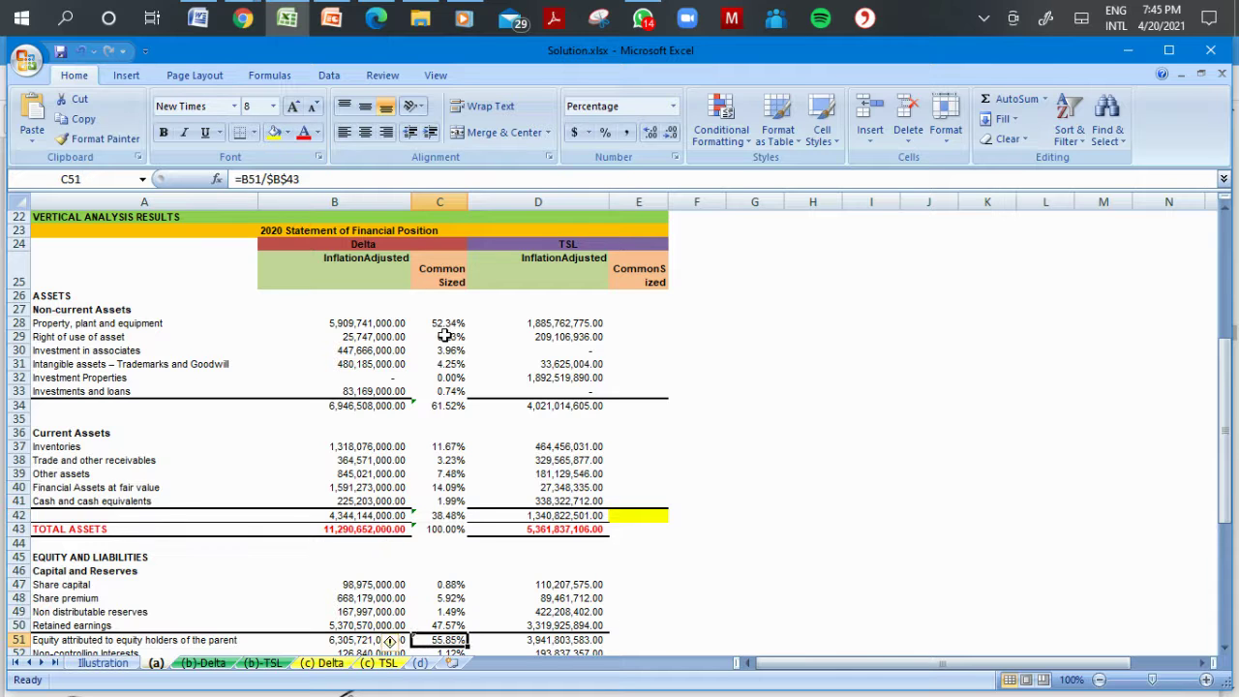
key(Down)
key(Down)
key(Down)
key(Down)
key(Down)
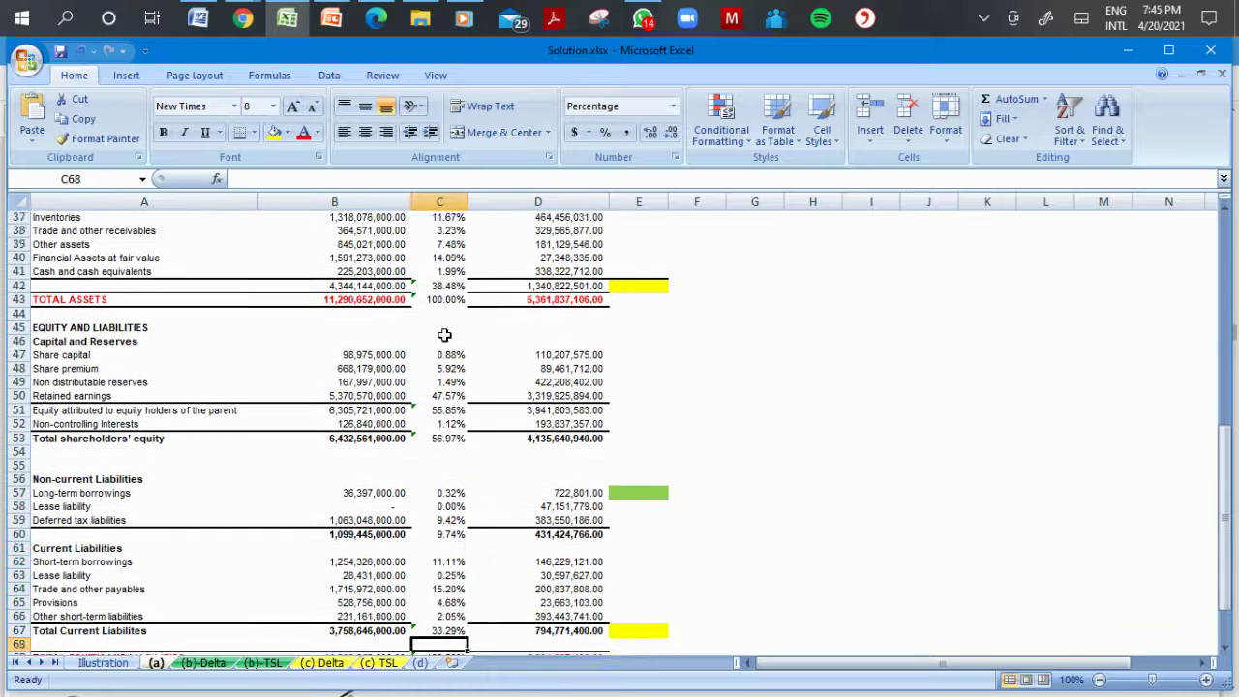
key(Up)
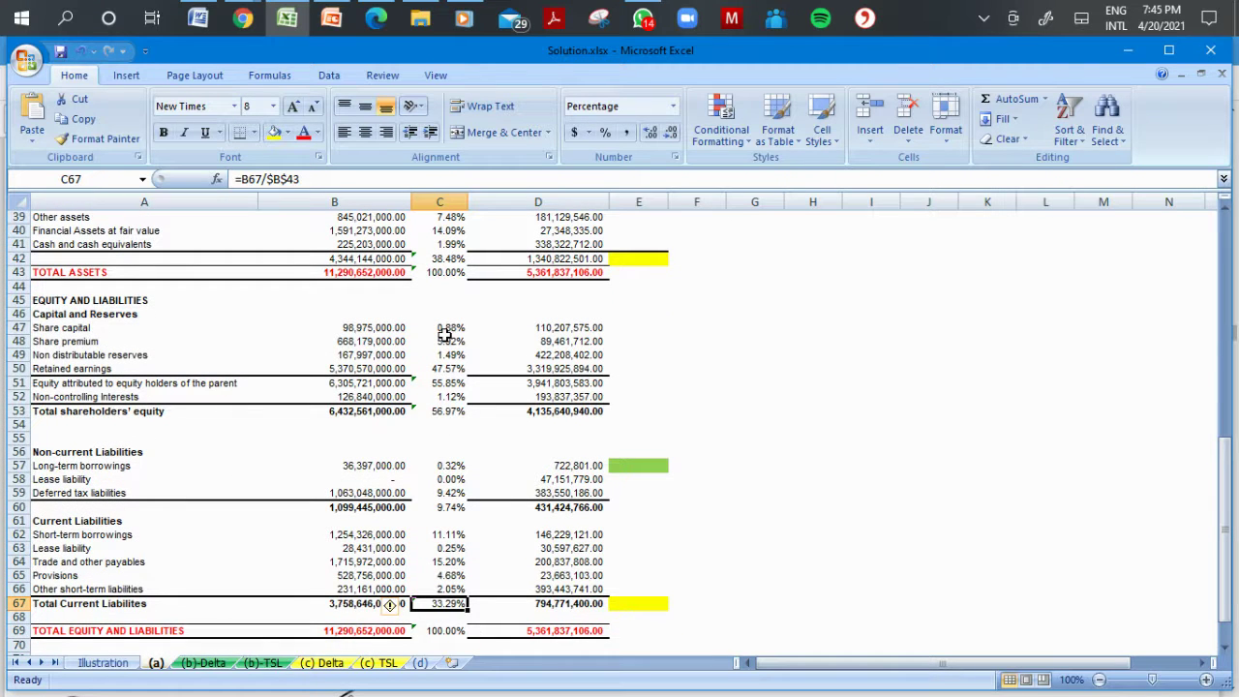
Recheck Delta's percentages from total current liabilities back up to the current assets subtotal and total assets in C43.
key(Up)
key(Up)
key(Up)
key(Up)
key(Up)
key(Up)
key(Up)
key(Up)
key(Up)
key(Up)
key(Up)
key(Up)
key(Up)
key(Up)
key(Up)
key(Up)
key(Up)
key(Up)
key(Up)
key(Up)
key(Up)
key(Up)
key(Up)
key(Up)
key(Up)
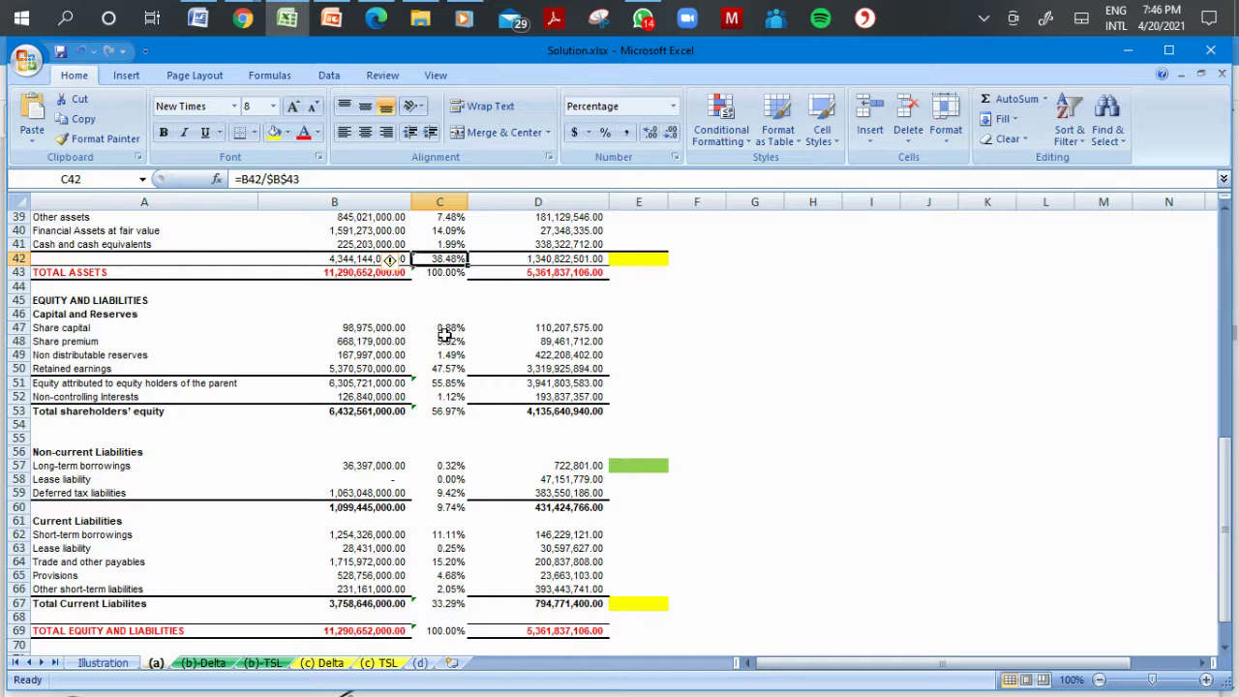
key(Down)
key(Down)
key(Down)
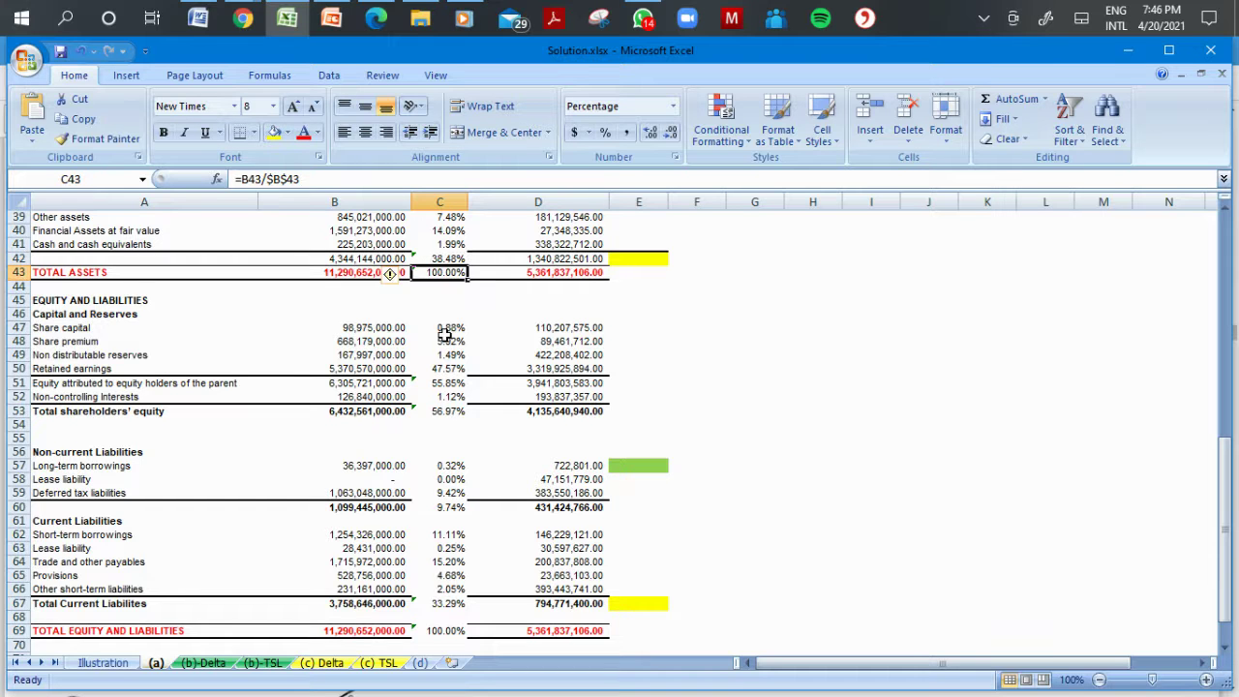
Examine Delta's common-sized percentages again from total assets down to total current liabilities in C67.
key(Up)
key(Up)
key(Up)
key(Down)
key(Down)
key(Down)
key(Down)
key(Down)
key(Down)
key(Down)
key(Down)
key(Down)
key(Down)
key(Down)
key(Down)
key(Down)
key(Down)
key(Down)
key(Down)
key(Down)
key(Down)
key(Down)
key(Down)
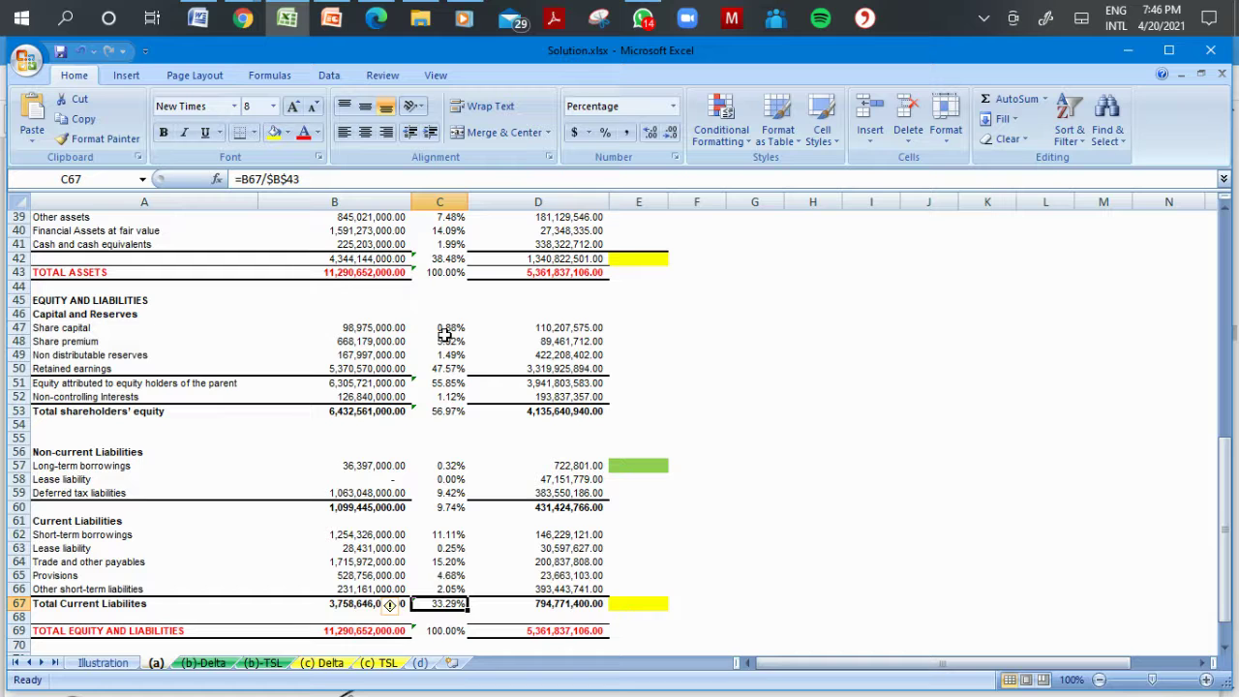
Compute TSL's common-sized percentage for property, plant and equipment in E28 with the formula =D28/$D$43.
key(Right)
key(Right)
key(Up)
key(Up)
key(Up)
key(Up)
key(Up)
key(Up)
key(Up)
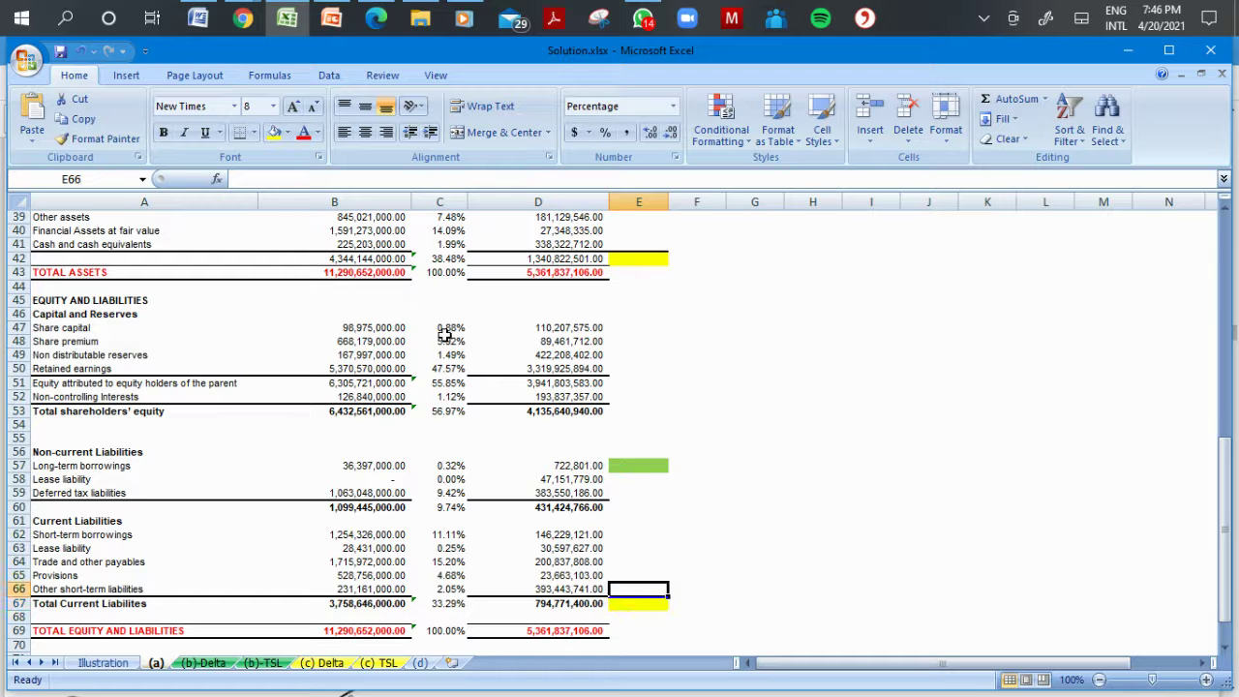
key(Up)
key(Up)
key(Up)
key(Up)
key(Up)
key(Up)
key(Up)
key(Up)
key(Up)
key(Up)
key(Up)
key(Up)
key(Up)
key(Up)
key(Up)
key(Up)
key(Up)
key(Up)
key(Up)
key(Up)
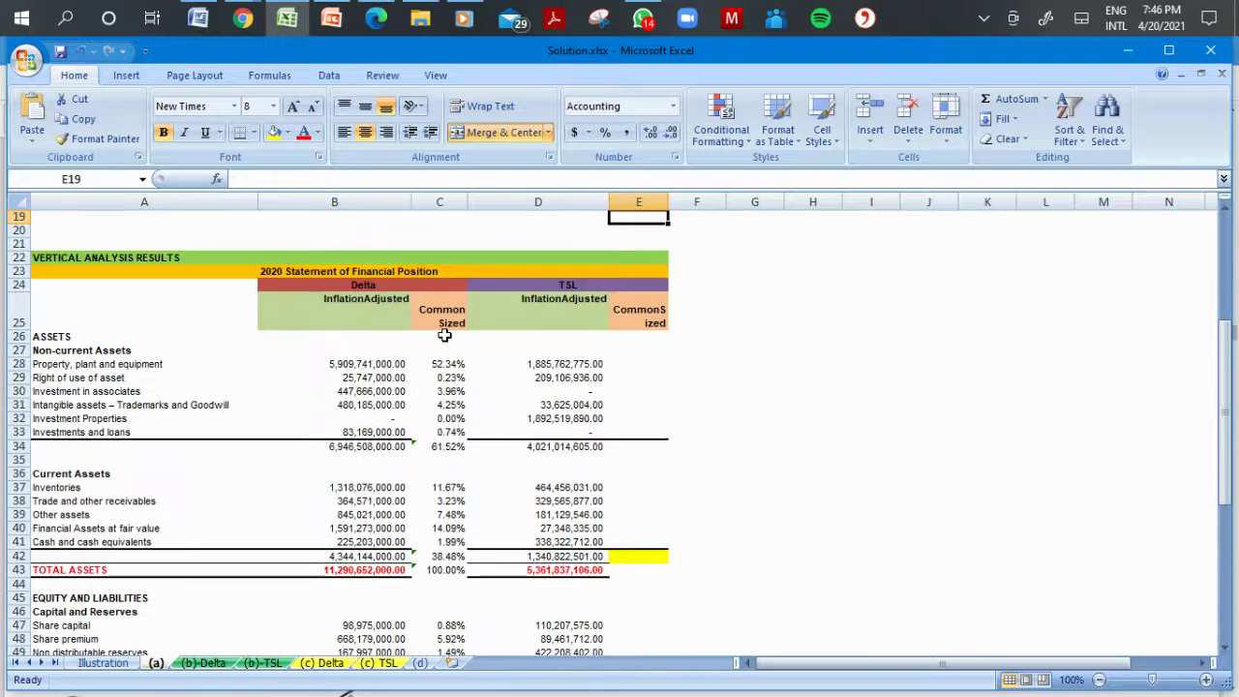
key(Down)
key(Down)
key(Down)
key(Down)
key(Down)
key(Down)
key(Down)
key(Down)
key(Down)
key(Down)
key(Down)
key(Down)
key(Down)
key(Down)
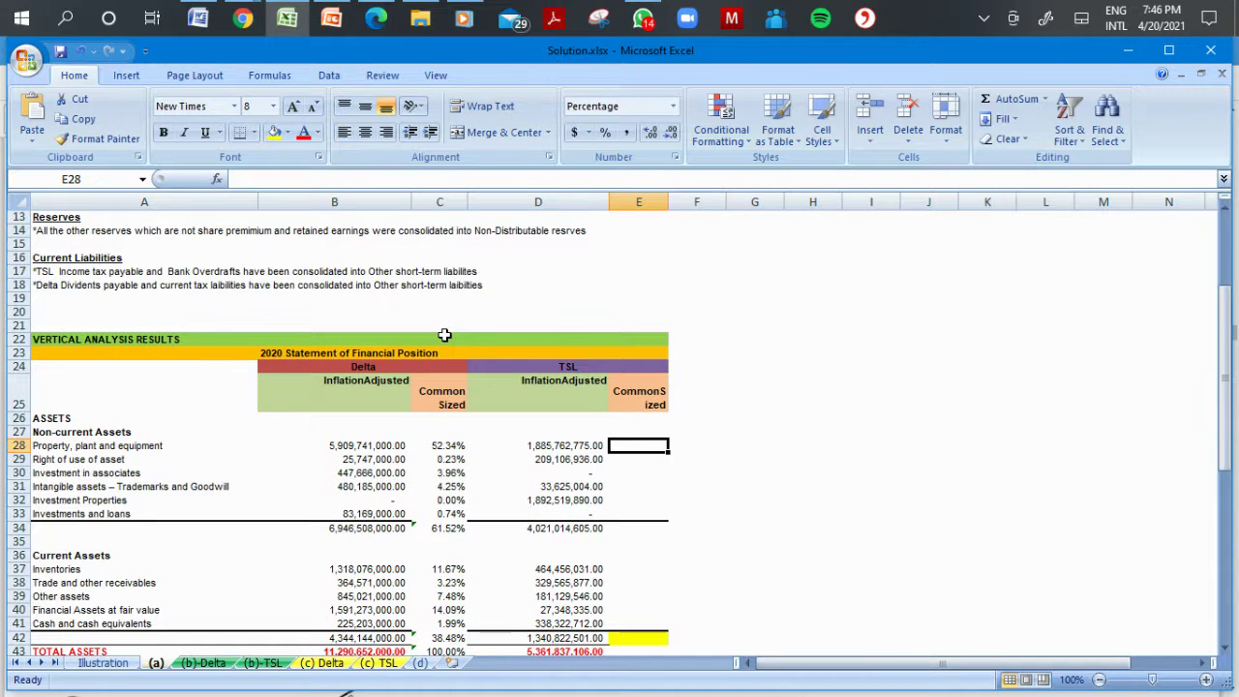
text(=)
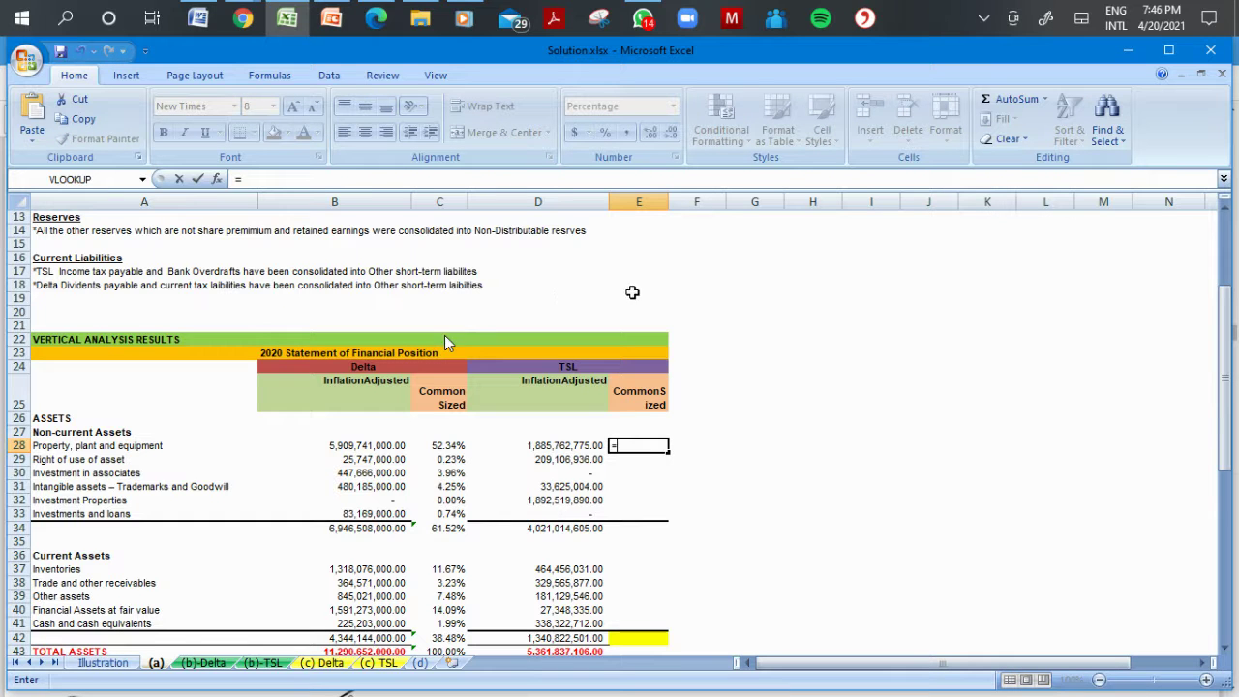
click(559, 445)
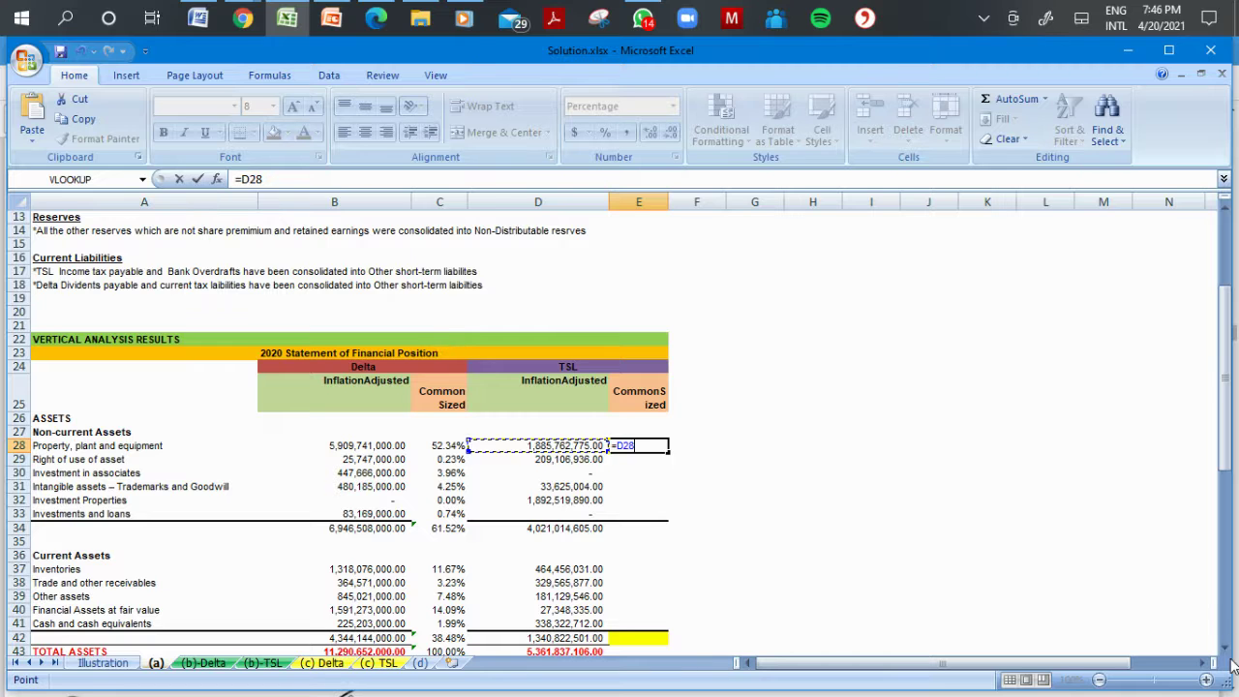
scroll(1225, 650, down, 1)
text(/)
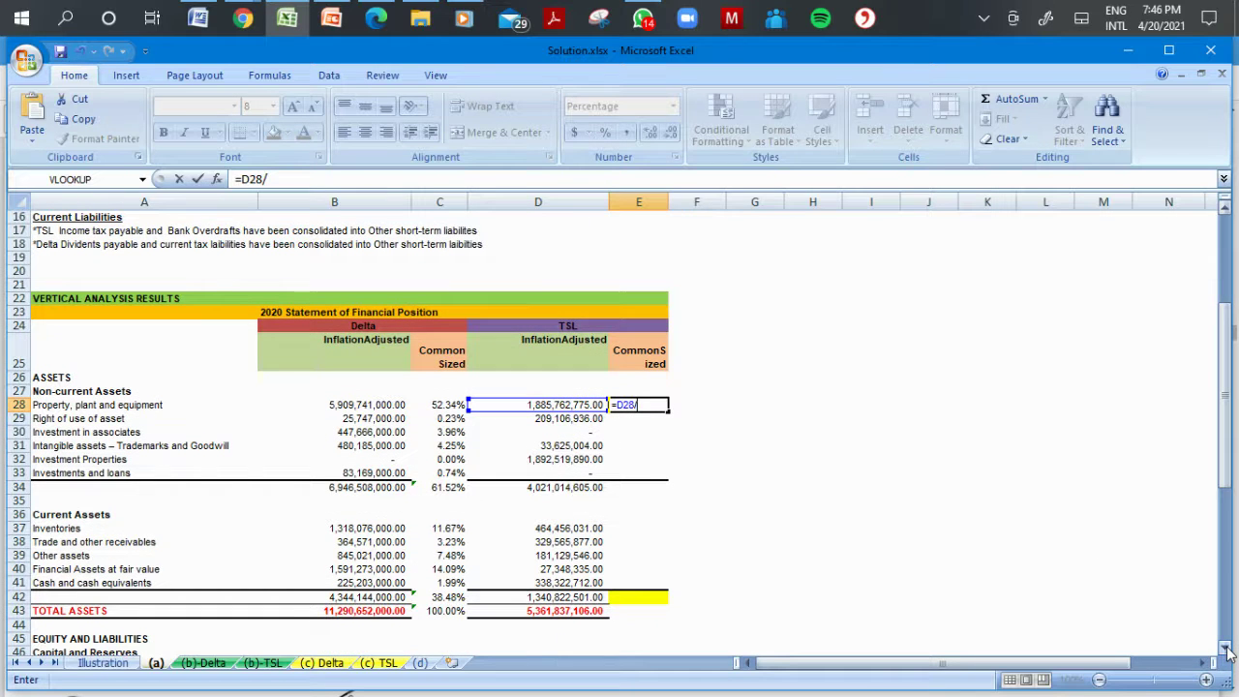
text(/)
click(557, 608)
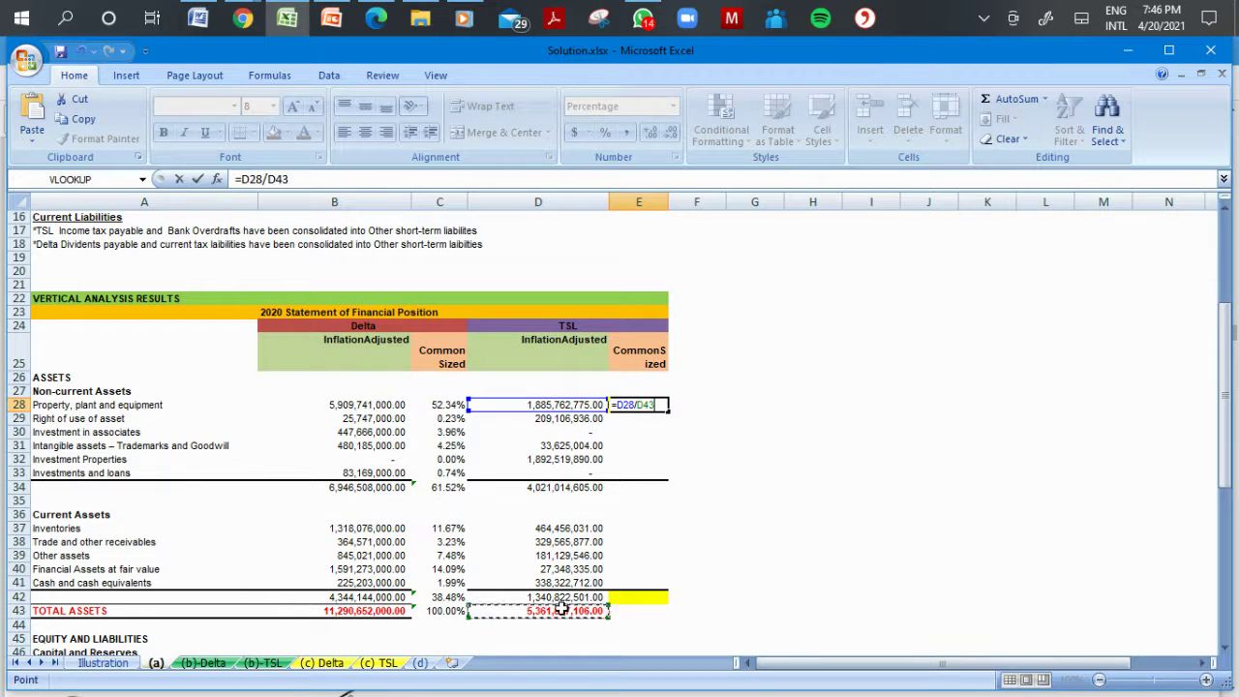
click(638, 405)
text($D$)
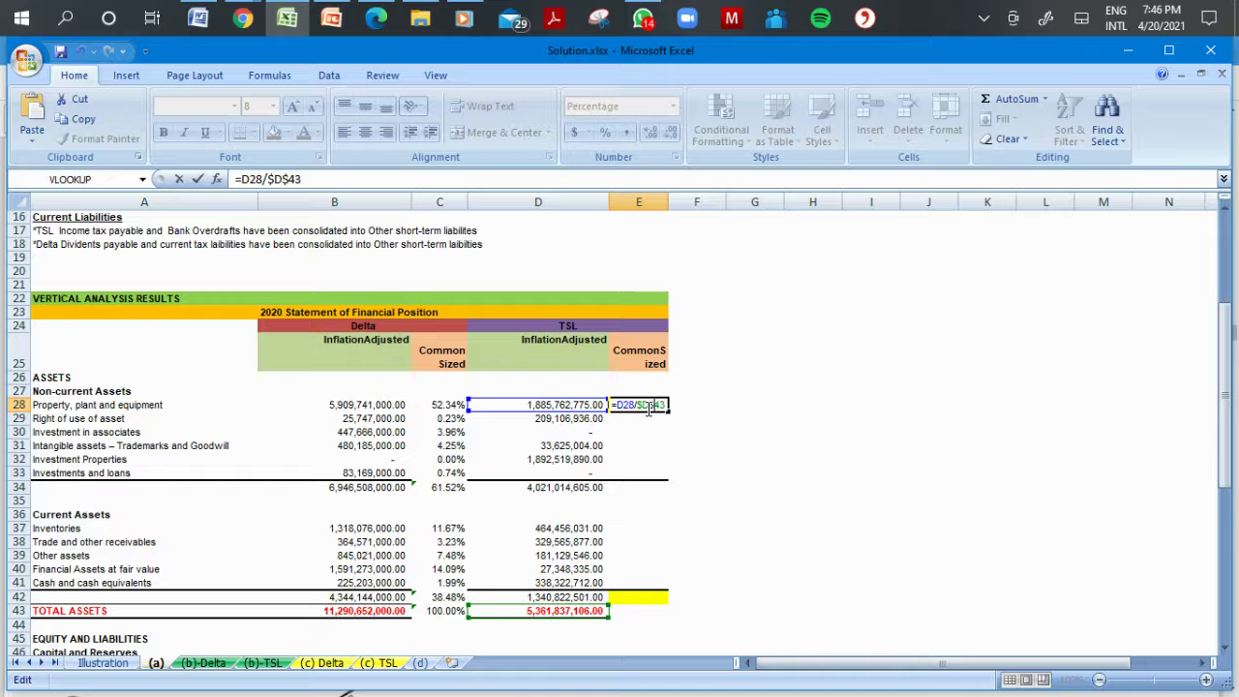
key(Return)
Fill the E28 formula down TSL's common-sized column to total equity and liabilities in E69.
click(640, 403)
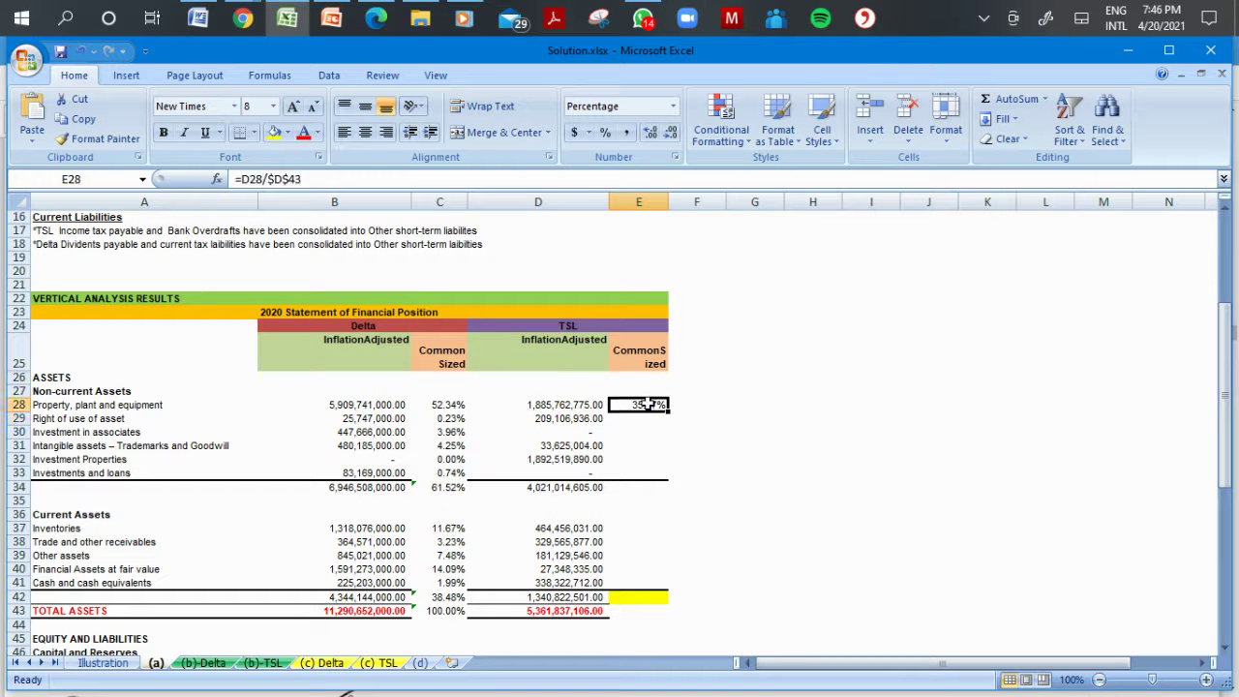
drag(667, 411, 662, 620)
click(812, 493)
Clear the unneeded percentages in E54 to E56, the blank and heading rows above TSL's long-term borrowings.
click(637, 396)
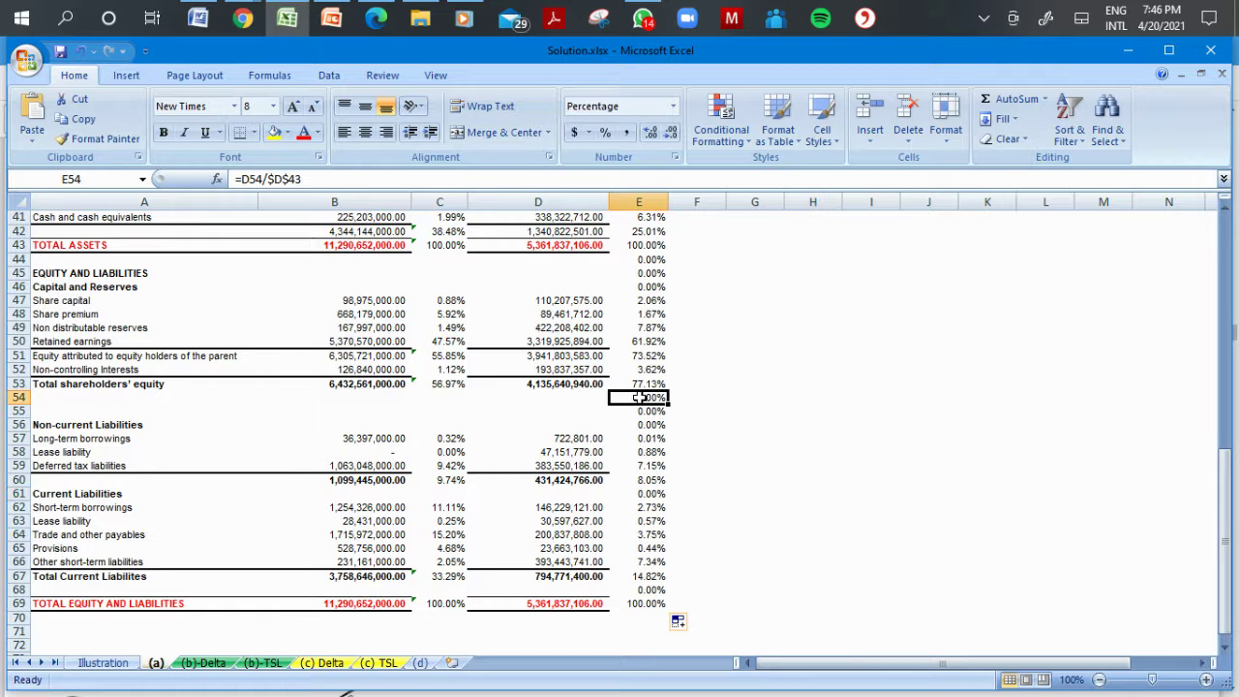
key(Delete)
key(Down)
key(Delete)
key(Down)
key(Delete)
Clear the unneeded percentages in E68, the blank row below total current liabilities, and E61, the Current Liabilities heading row.
key(Down)
key(Down)
key(Down)
key(Down)
key(Down)
key(Down)
key(Down)
key(Down)
key(Down)
key(Down)
key(Down)
key(Down)
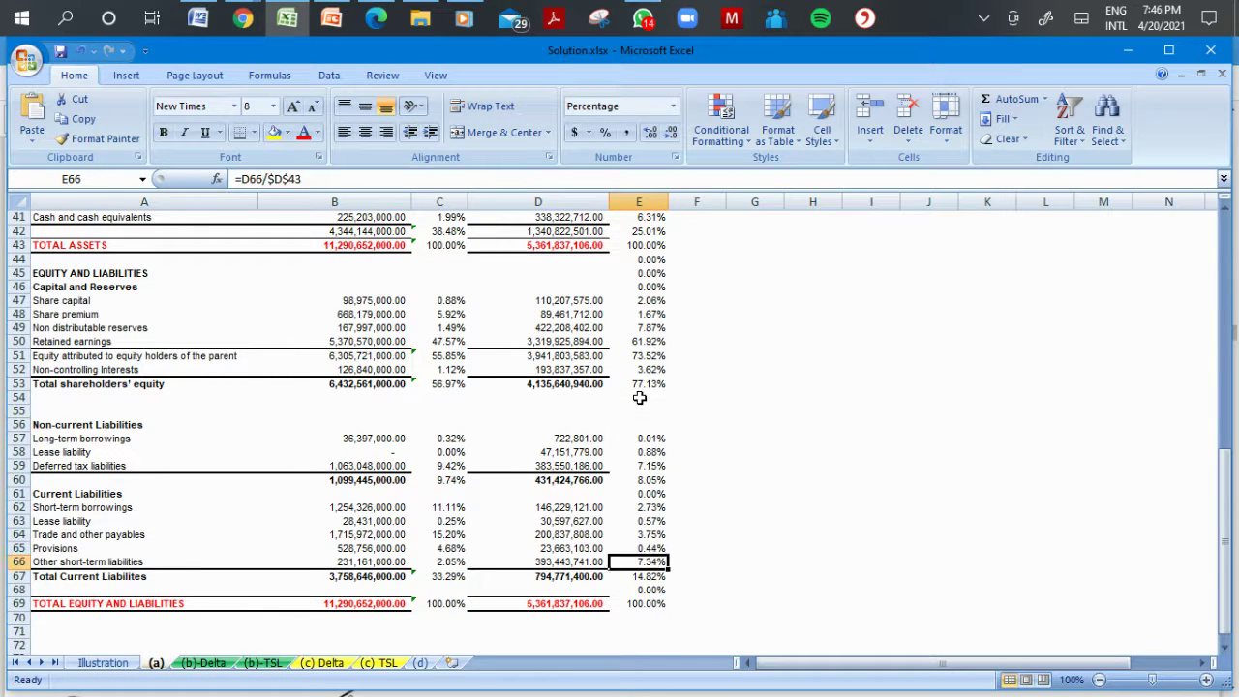
key(Delete)
key(Up)
key(Up)
key(Up)
key(Up)
key(Up)
key(Up)
key(Up)
key(Up)
key(Down)
key(Delete)
Clear the unneeded percentages in E44 to E46, from the blank row below total assets through the Capital and Reserves heading.
key(Up)
key(Up)
key(Up)
key(Up)
key(Up)
key(Up)
key(Up)
key(Up)
key(Up)
key(Up)
key(Up)
key(Up)
key(Up)
key(Up)
key(Up)
key(Up)
key(Up)
key(Delete)
key(Down)
key(Delete)
key(Down)
key(Delete)
Clear the unneeded percentages in E35 and E36, the blank row below total non-current assets and the Current Assets heading row.
key(Up)
key(Up)
key(Up)
key(Up)
key(Up)
key(Up)
key(Up)
key(Up)
key(Up)
key(Up)
key(Up)
key(Up)
key(Up)
key(Up)
key(Up)
key(Up)
key(Up)
key(Up)
key(Up)
key(Up)
key(Up)
key(Up)
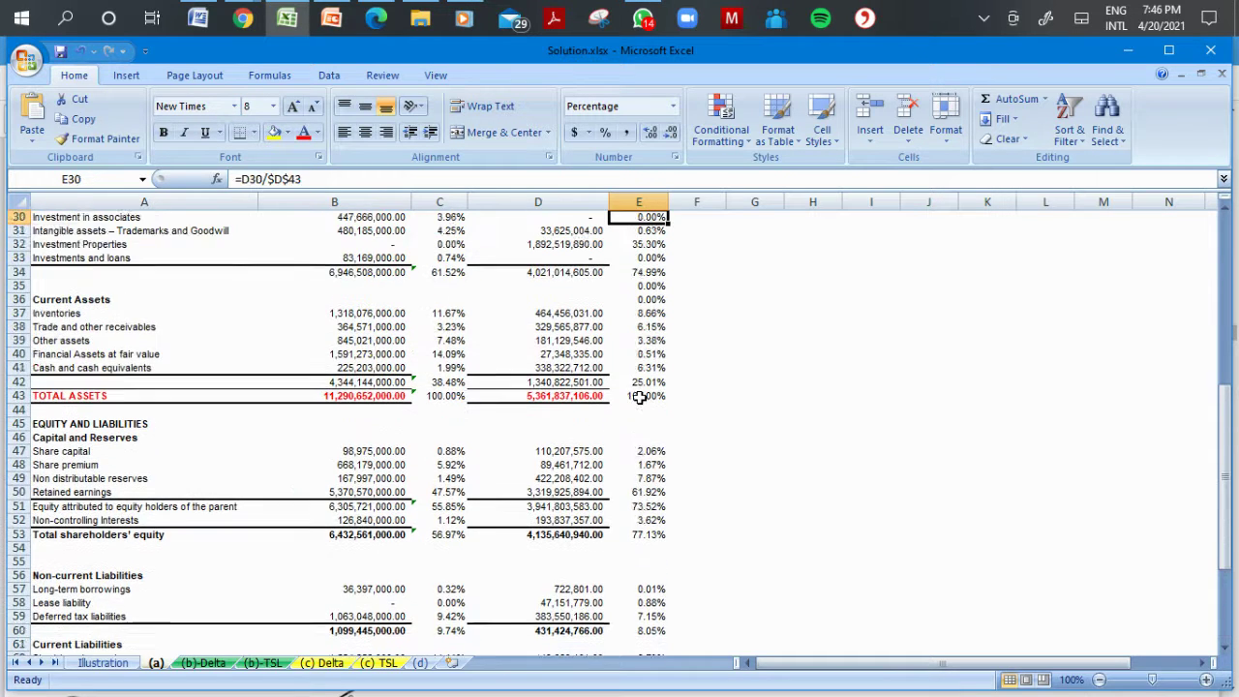
key(Down)
key(Down)
key(Down)
key(Down)
key(Down)
key(Down)
key(Down)
key(Down)
key(Down)
key(Down)
key(Down)
key(Down)
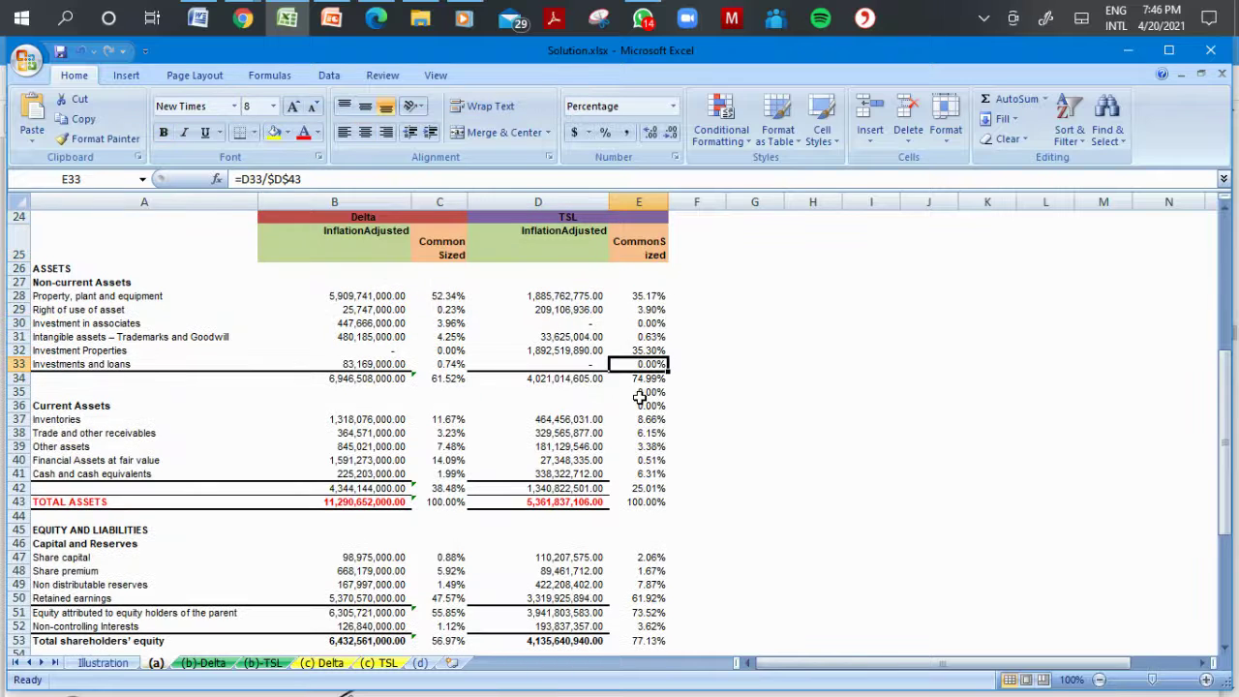
key(Delete)
key(Up)
key(Delete)
Review TSL's and Delta's common-sized columns, including the property, plant and equipment percentages in E28 and C28.
key(Up)
key(Up)
key(Up)
key(Up)
key(Up)
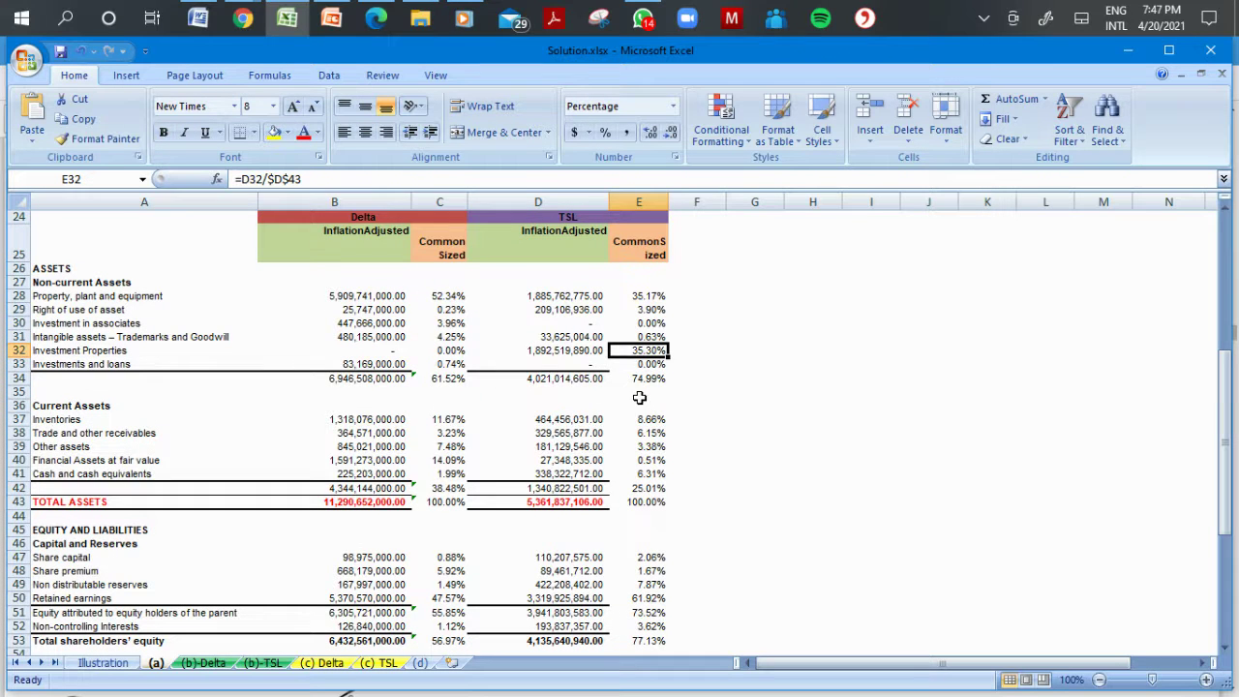
key(Down)
key(Down)
key(Down)
key(Down)
key(Down)
click(664, 299)
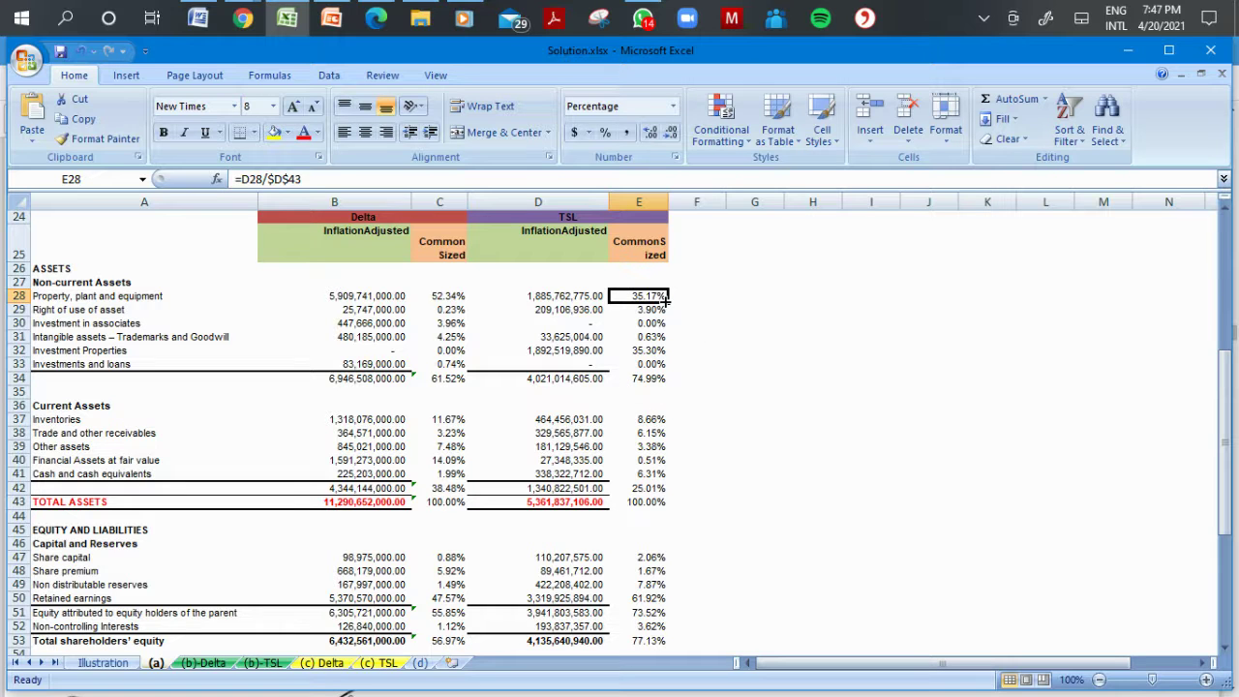
click(642, 204)
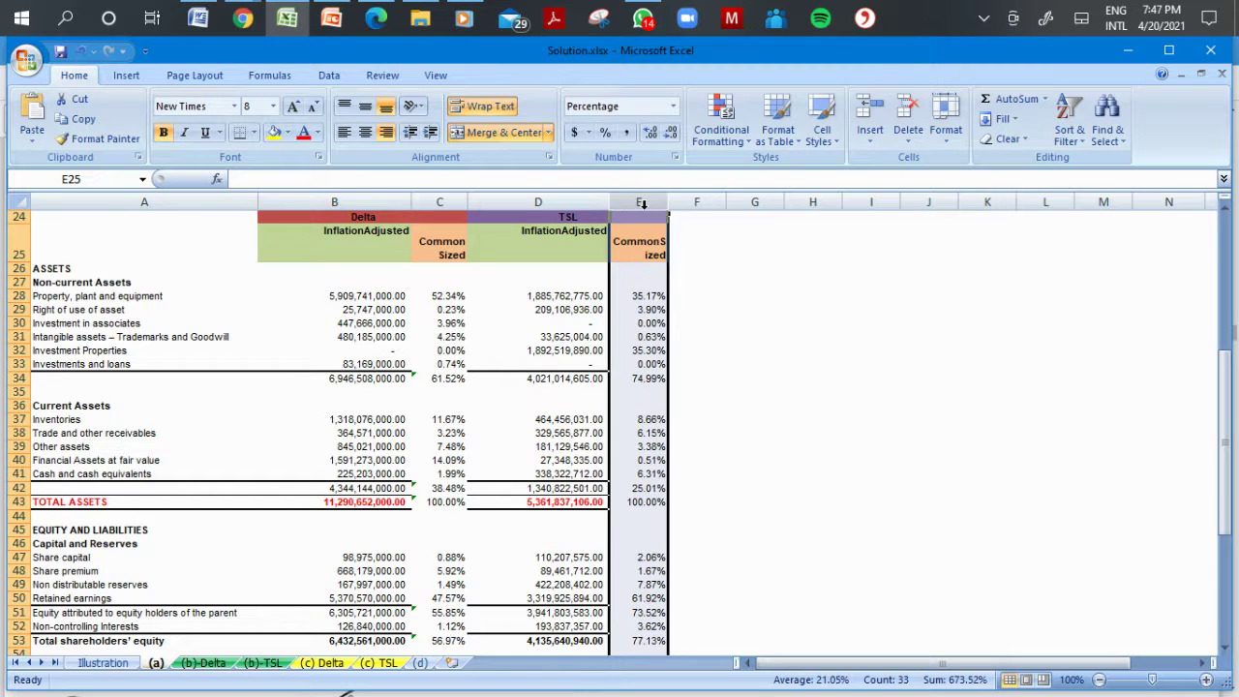
click(441, 197)
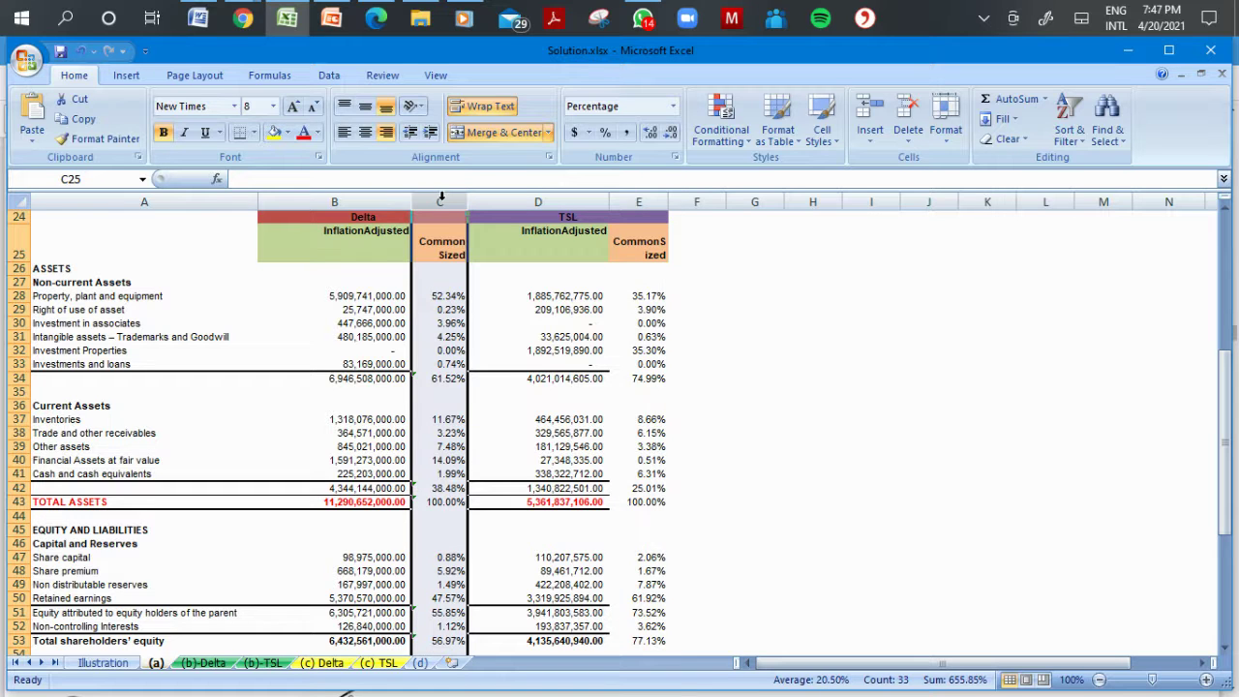
click(450, 298)
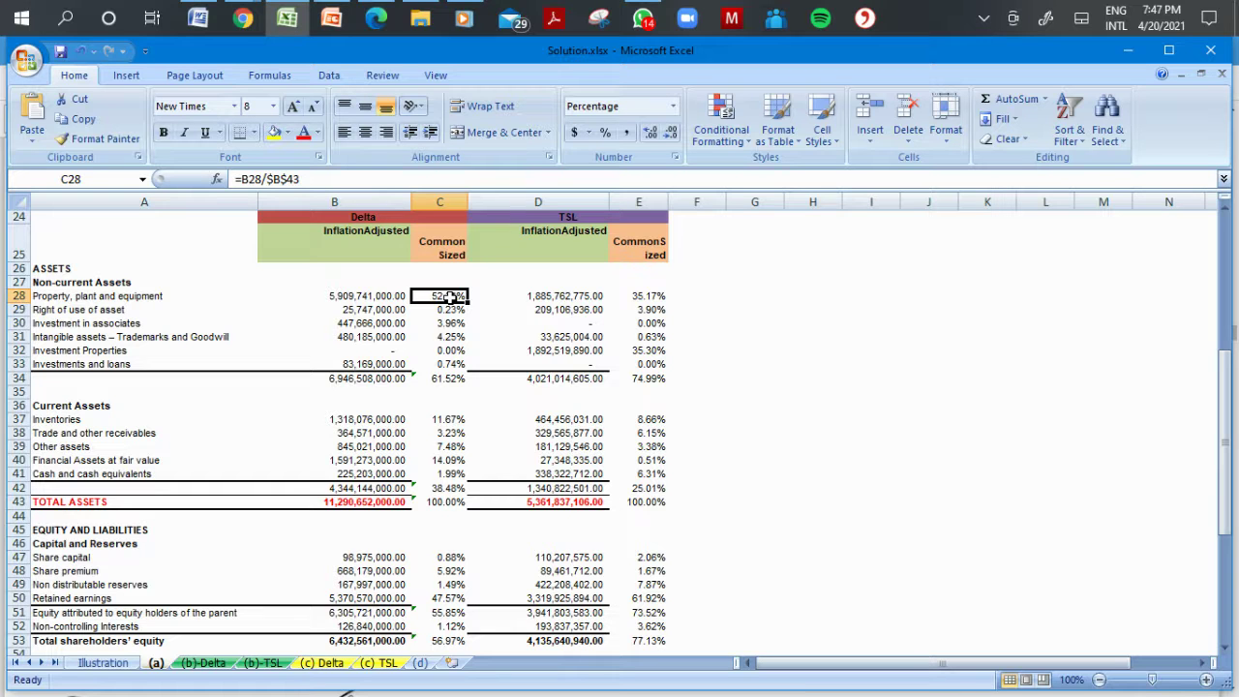
Compare the common-sized total current assets of Delta in C42 and TSL in E42.
click(451, 488)
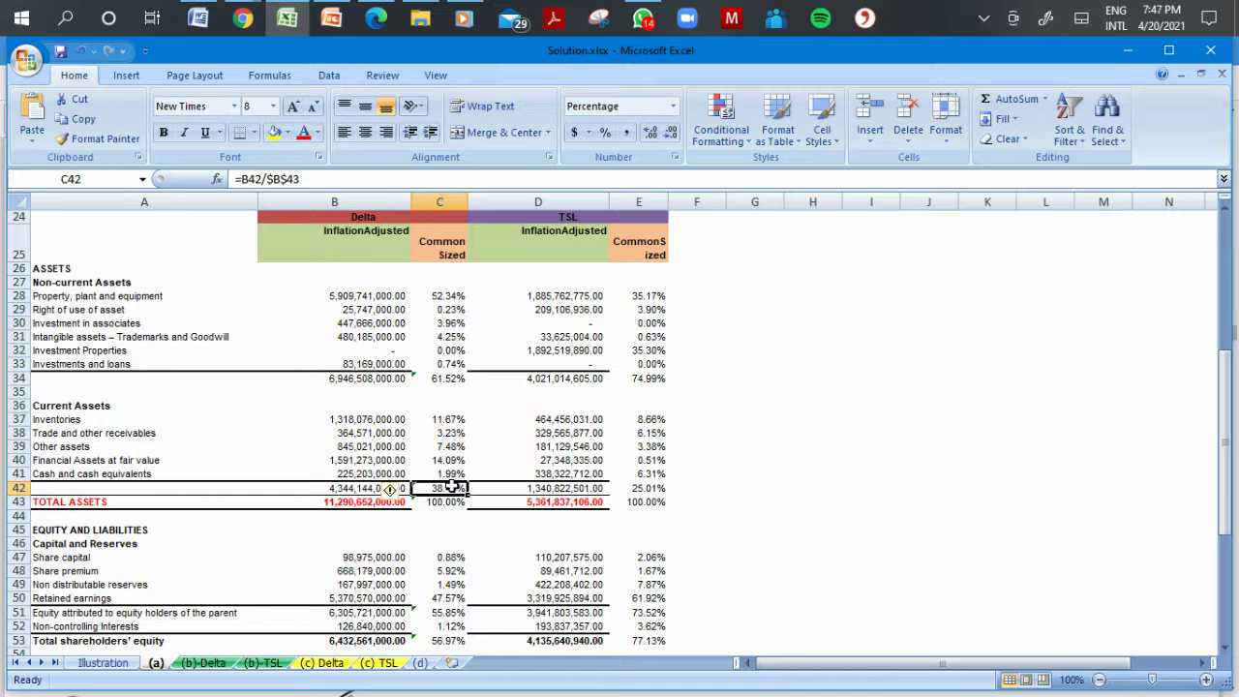
key(Right)
key(Right)
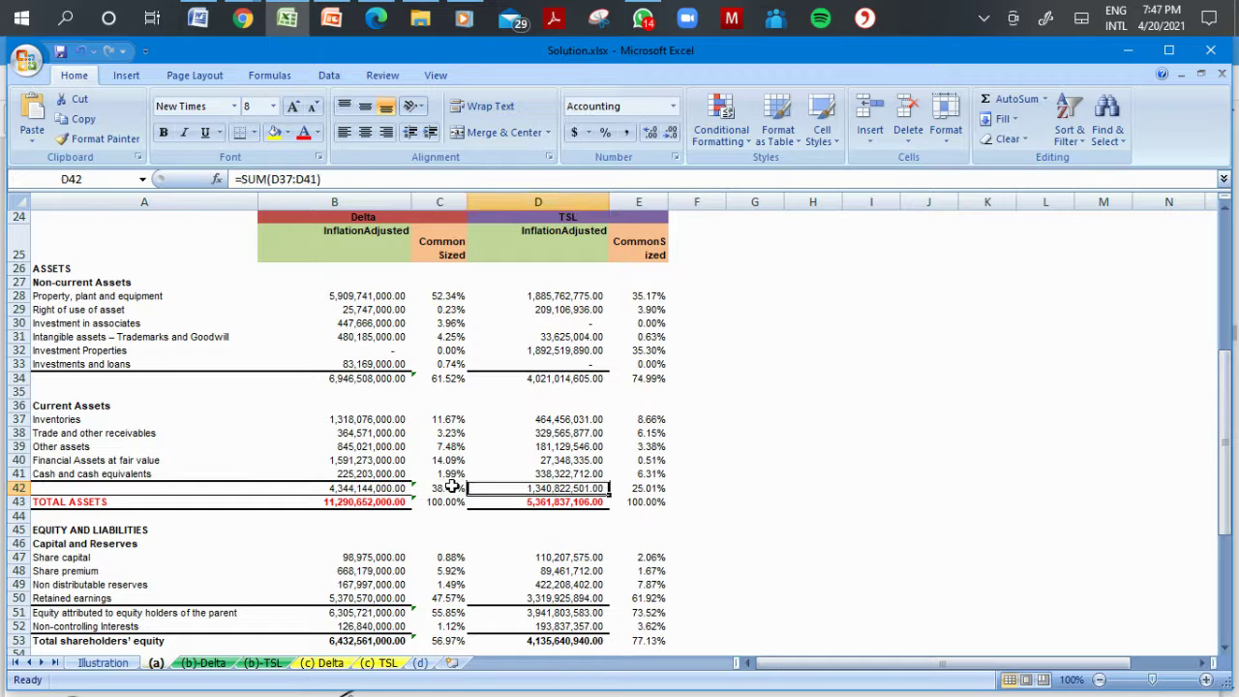
Compare the common-sized total current liabilities of Delta in C67 and TSL in E67.
key(Down)
key(Down)
key(Down)
key(Down)
key(Down)
key(Down)
key(Down)
key(Down)
key(Down)
key(Down)
key(Down)
key(Down)
key(Down)
key(Down)
key(Down)
key(Down)
key(Down)
key(Down)
key(Down)
key(Down)
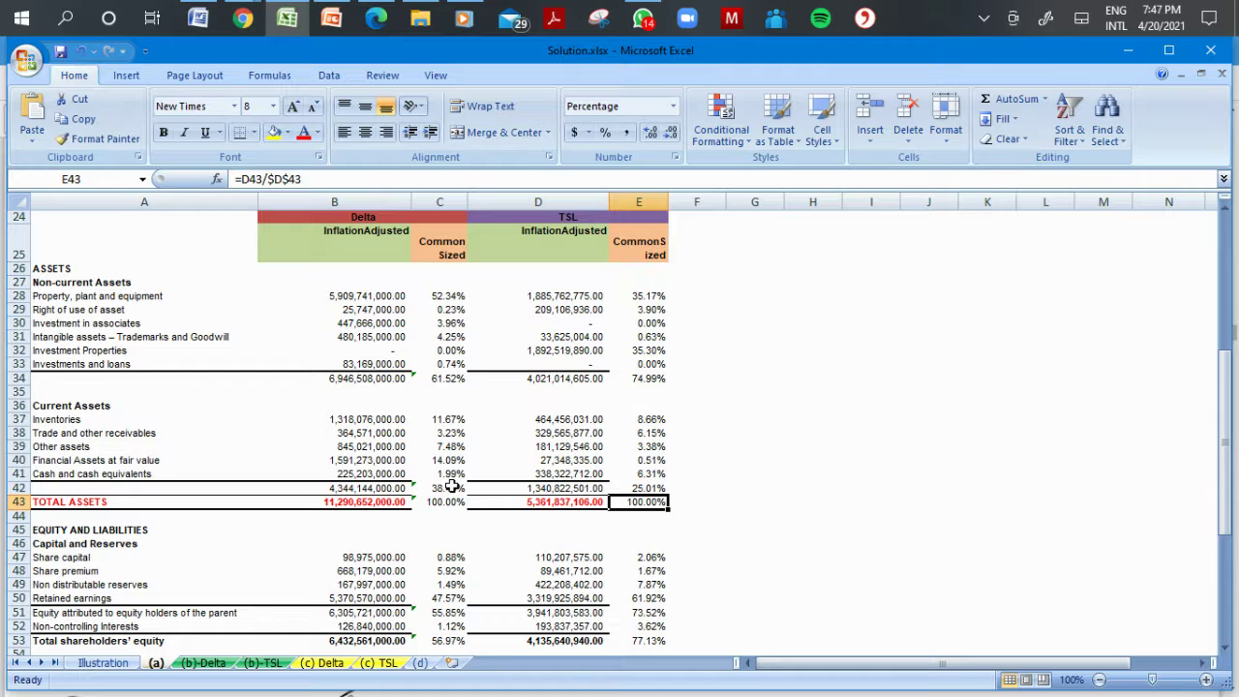
key(Down)
key(Down)
key(Down)
key(Down)
key(Down)
key(Down)
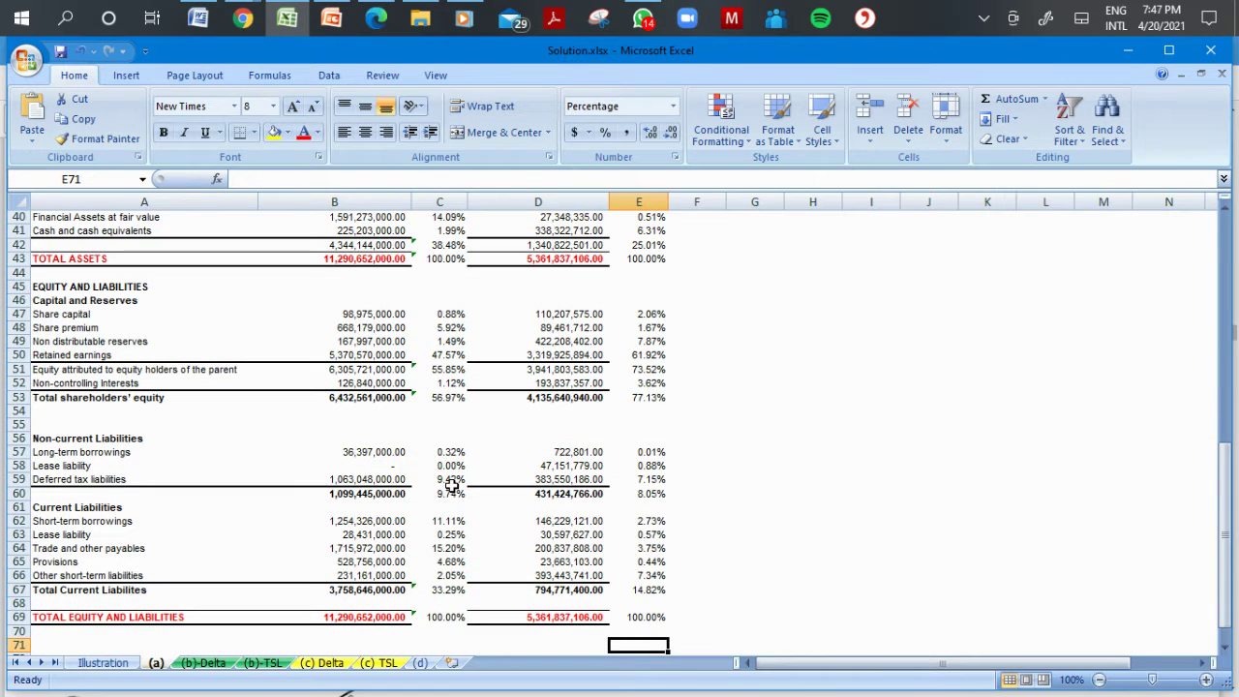
click(437, 592)
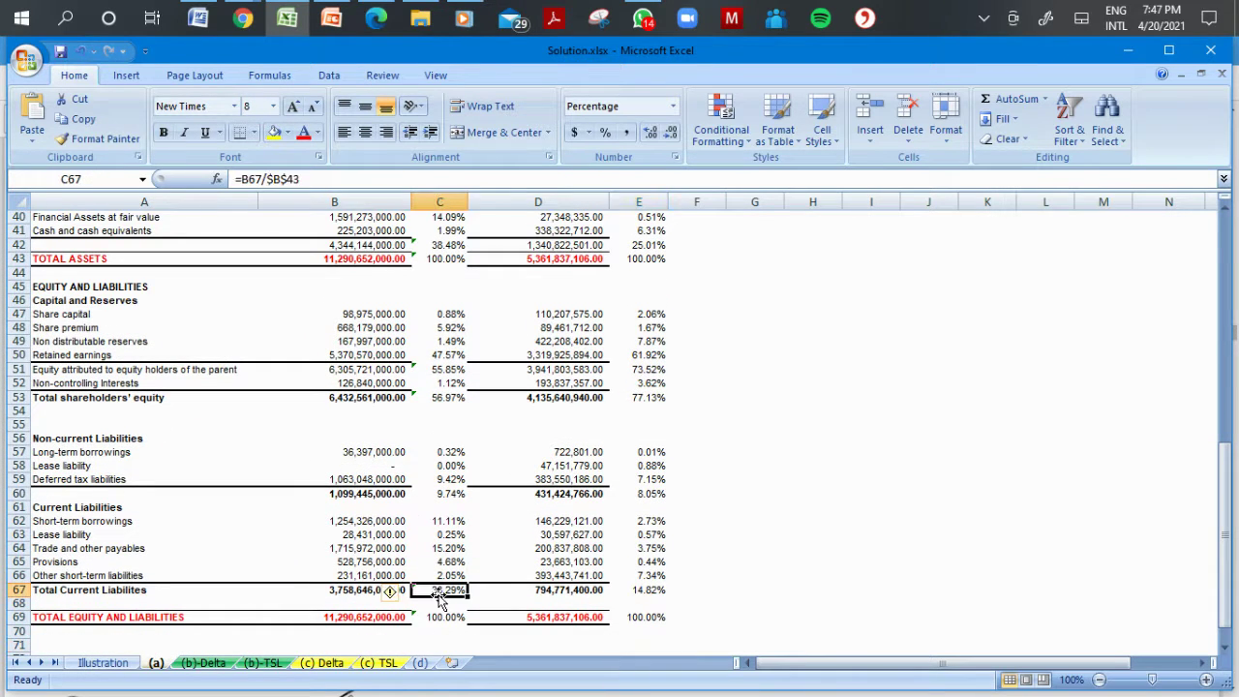
key(Right)
key(Right)
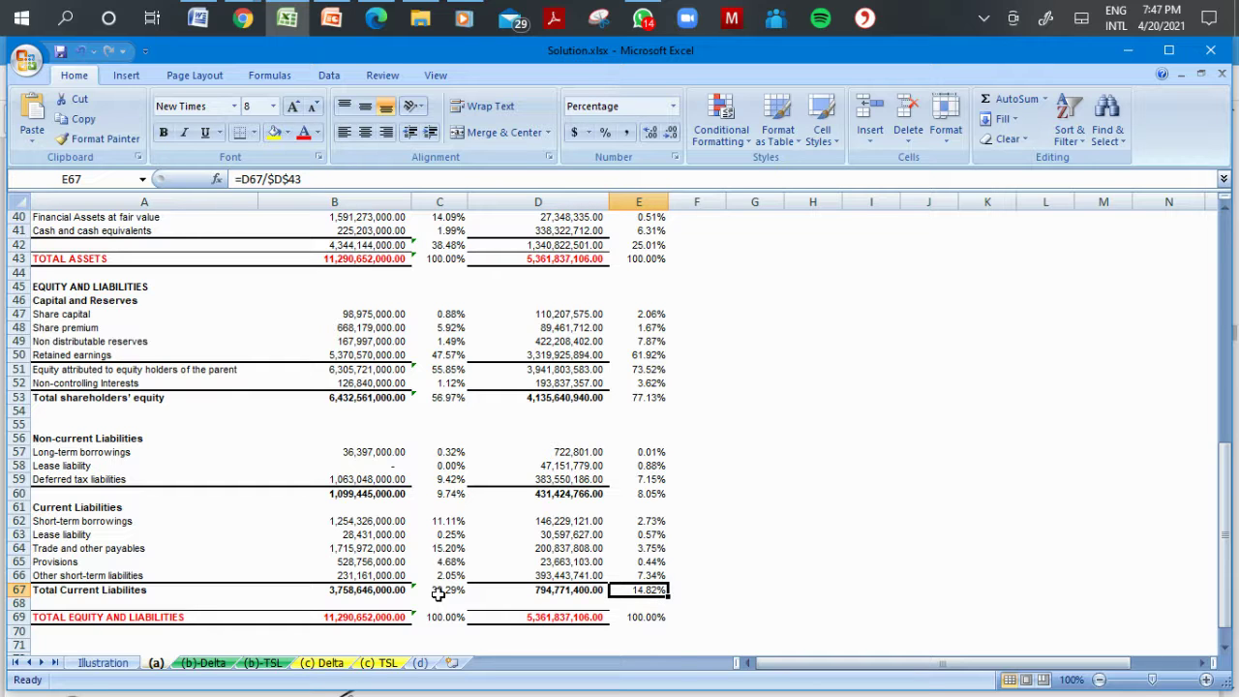
Check TSL's common-sized total current assets in E42 against its equity and liabilities percentages below.
key(Up)
key(Up)
key(Up)
key(Up)
key(Up)
key(Up)
key(Up)
key(Up)
key(Up)
key(Up)
key(Up)
key(Up)
key(Up)
key(Up)
key(Up)
key(Up)
key(Up)
key(Up)
key(Up)
key(Up)
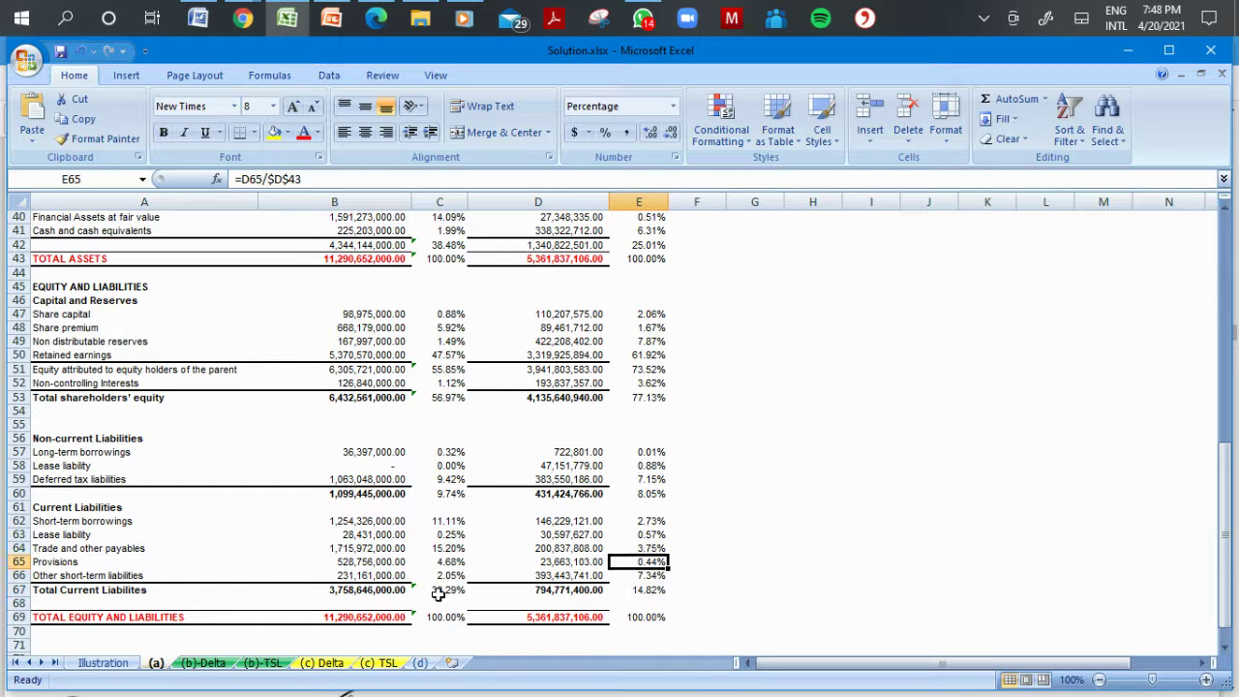
key(Up)
key(Up)
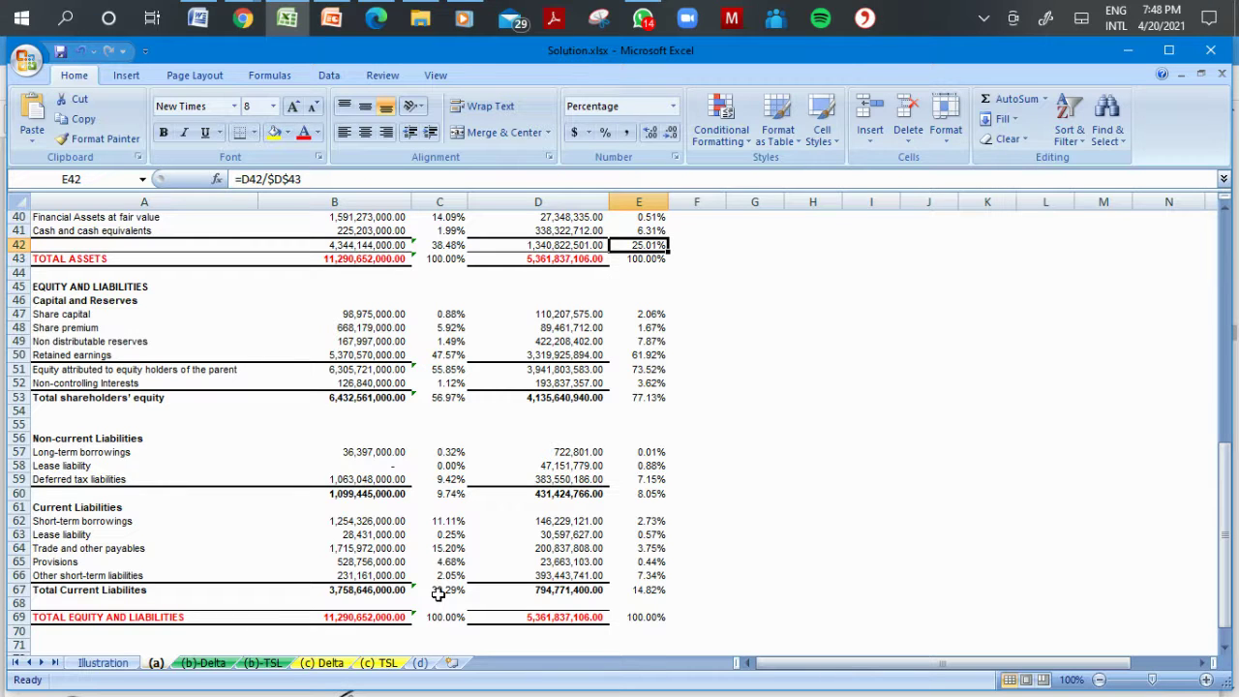
key(Right)
key(Left)
key(Left)
key(Right)
key(Right)
key(Left)
key(Down)
key(Down)
key(Down)
key(Down)
key(Down)
key(Down)
key(Down)
key(Down)
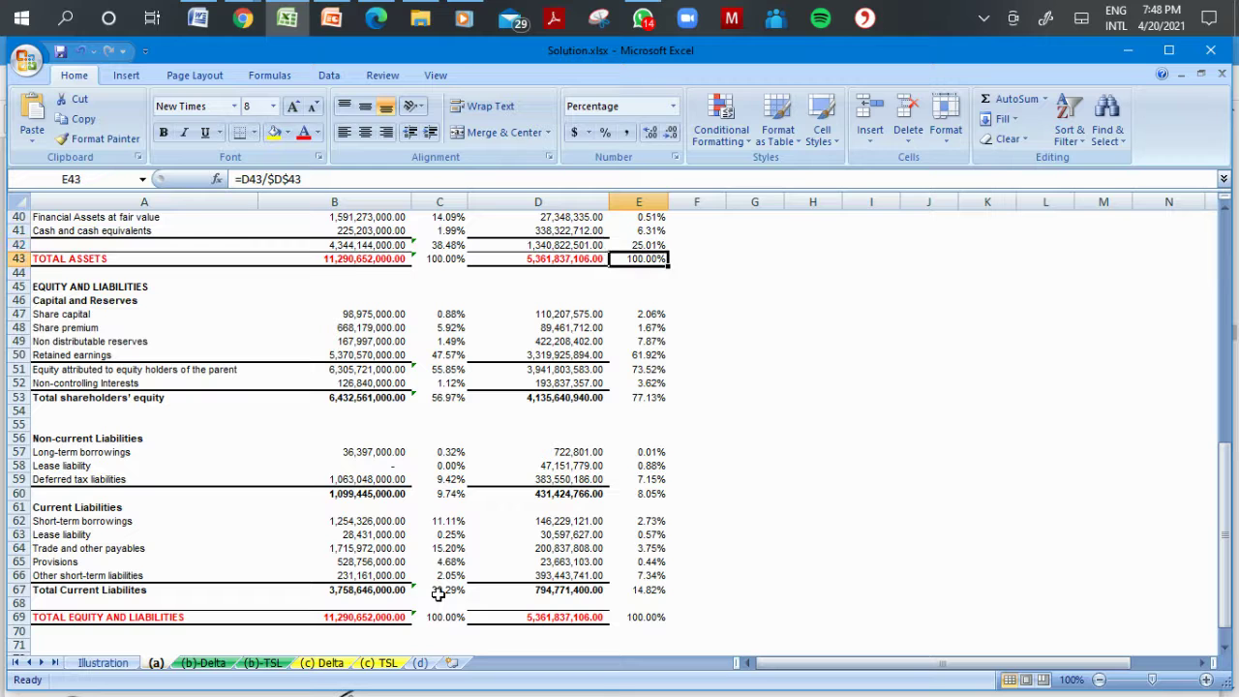
Examine TSL's common-sized equity and liabilities in column E, from total assets down to total current liabilities in E67.
key(Down)
key(Down)
key(Down)
key(Down)
key(Down)
key(Down)
key(Down)
key(Down)
key(Down)
key(Down)
key(Down)
key(Down)
key(Down)
key(Down)
key(Down)
key(Down)
key(Down)
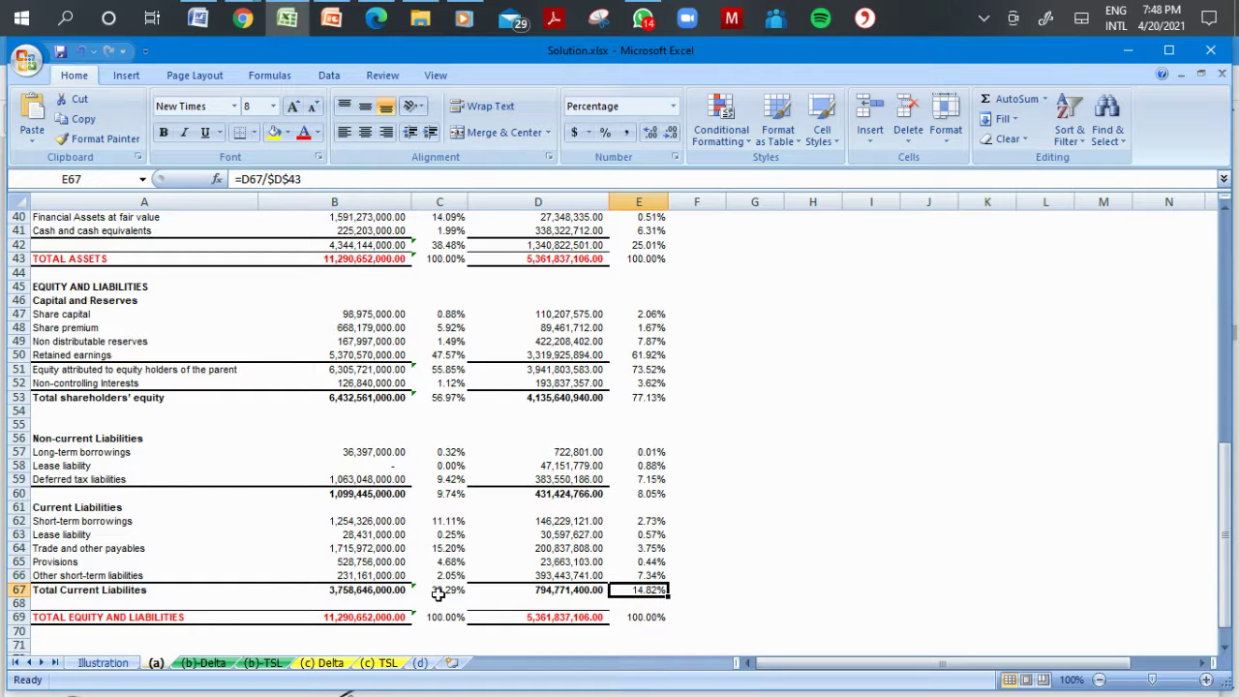
Review TSL's percentages back up to total current assets in E42 and compare them with Delta's in C42.
key(Up)
key(Up)
key(Up)
key(Up)
key(Up)
key(Up)
key(Up)
key(Up)
key(Up)
key(Up)
key(Up)
key(Up)
key(Up)
key(Up)
key(Up)
key(Up)
key(Up)
key(Up)
key(Up)
key(Up)
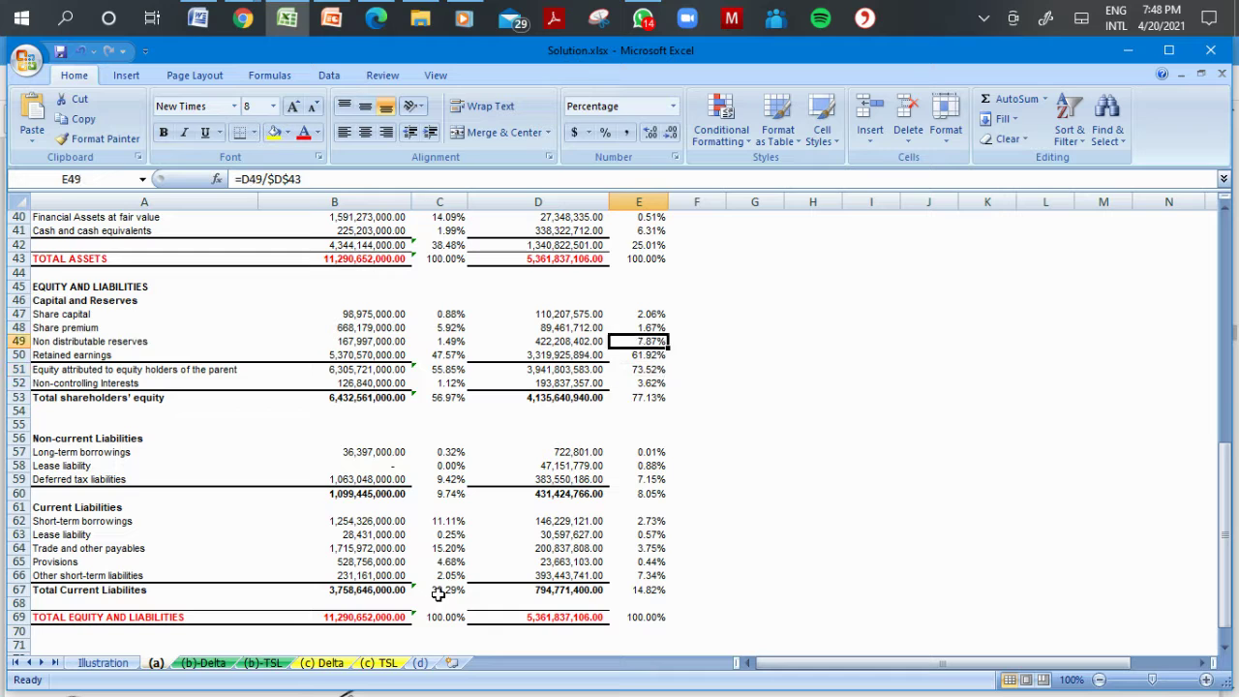
key(Down)
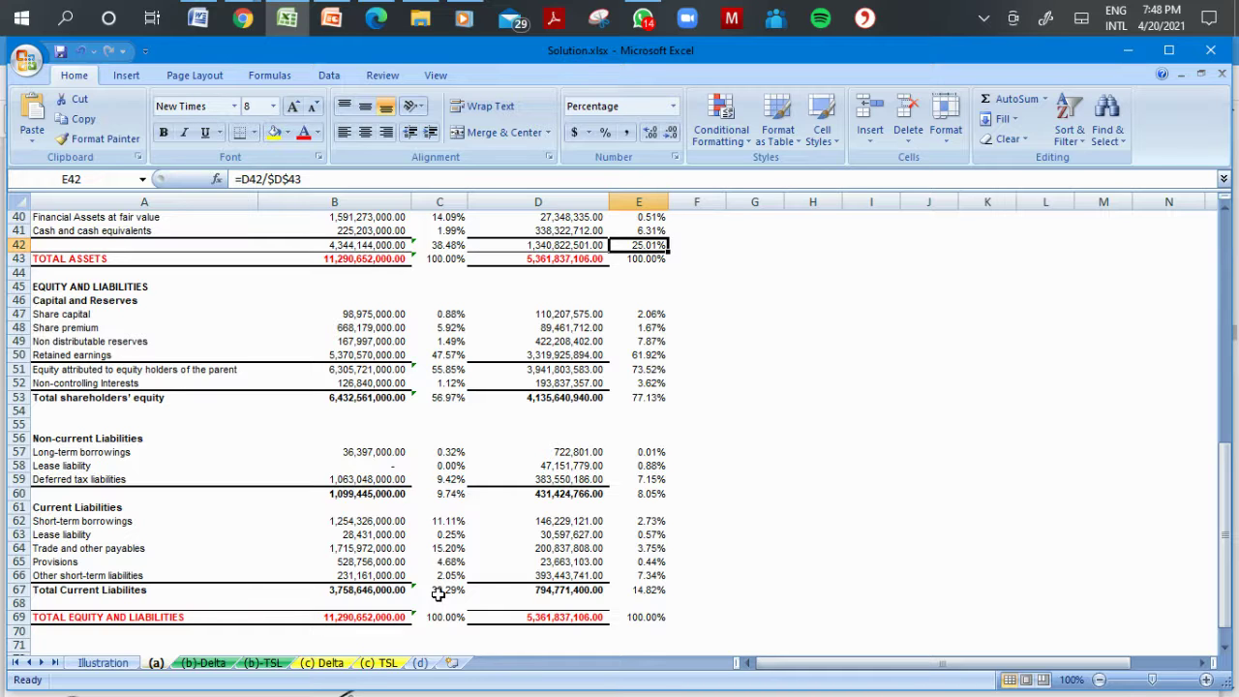
key(Left)
key(Left)
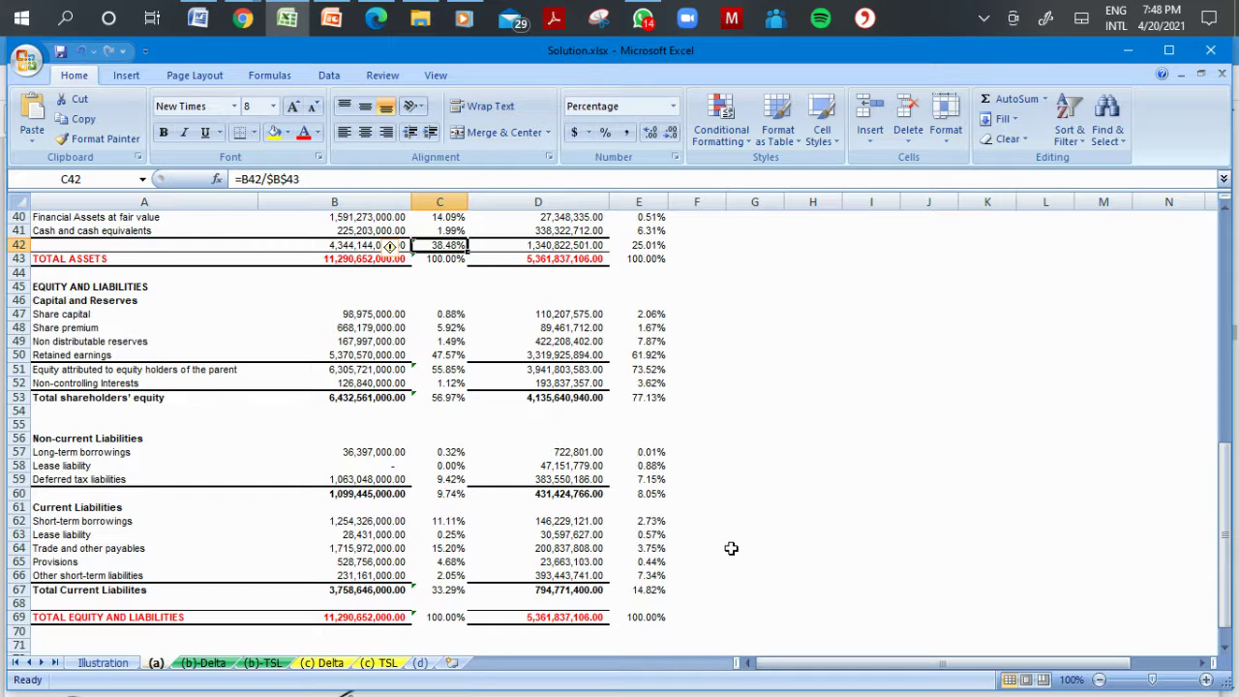
Calculate Delta's common-sized current assets less current liabilities in G67 with the formula =C42-C67.
click(755, 591)
text(=)
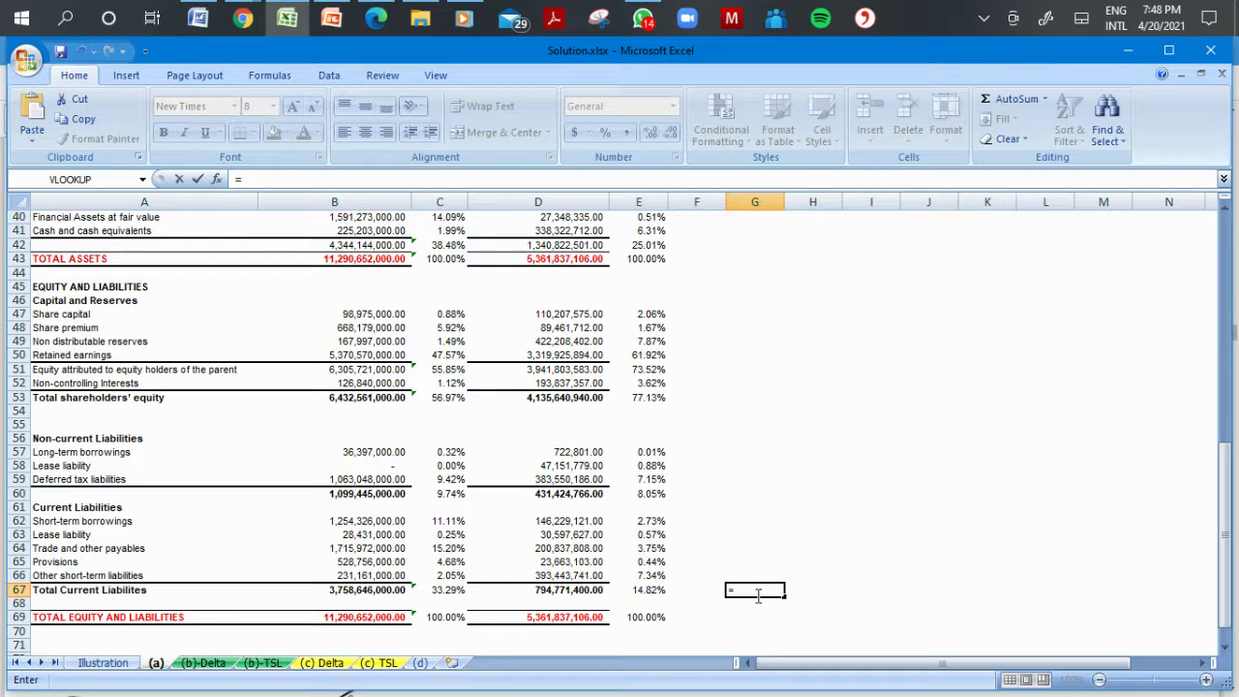
click(441, 245)
text(-)
click(449, 588)
key(Return)
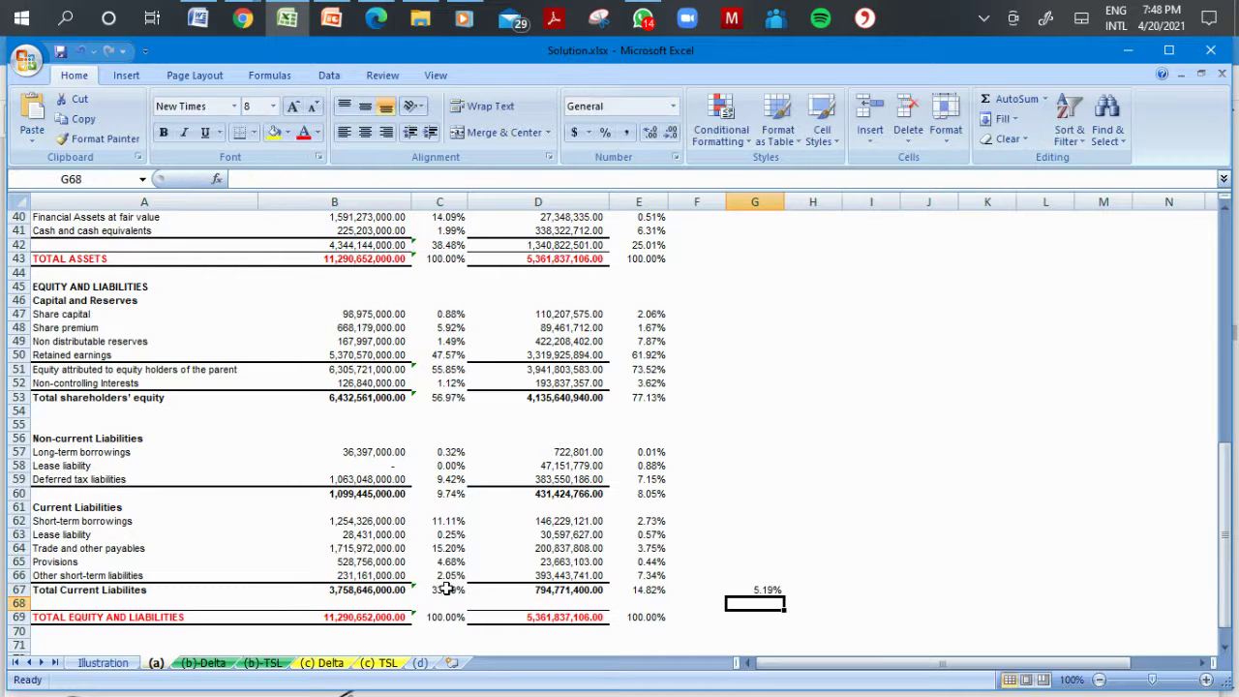
Begin a subtraction formula in G68 that starts from TSL's common-sized total current assets in E42.
text(=)
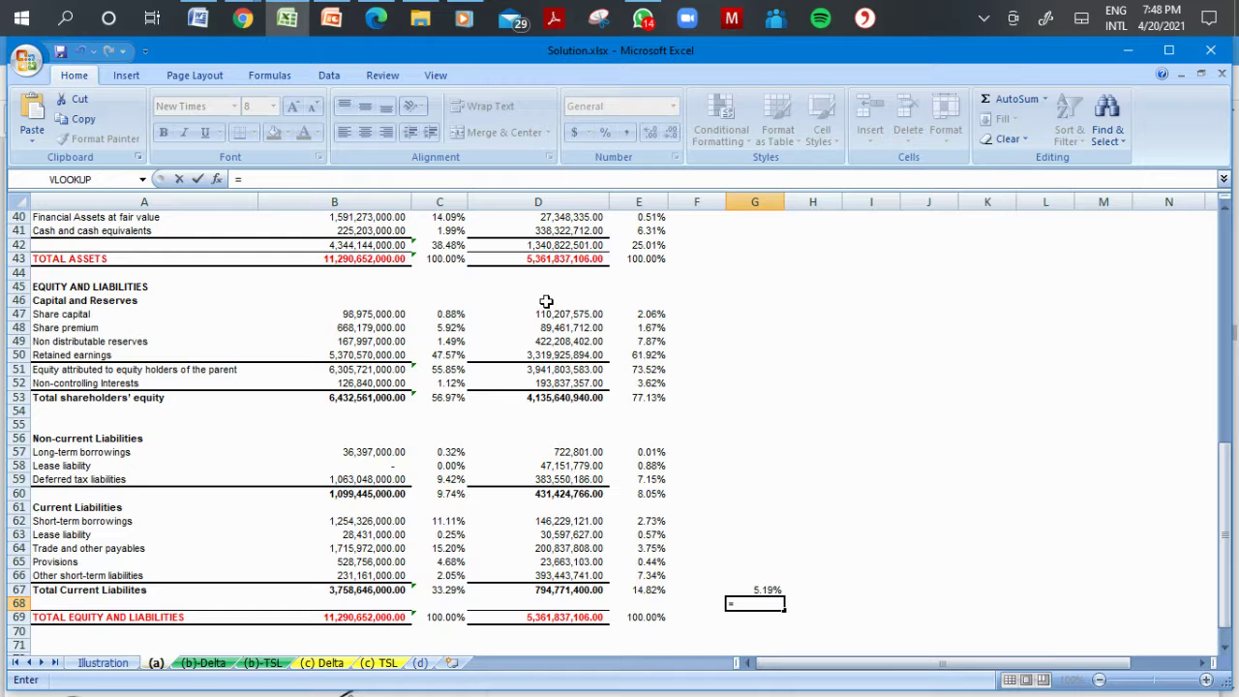
click(634, 246)
text(-)
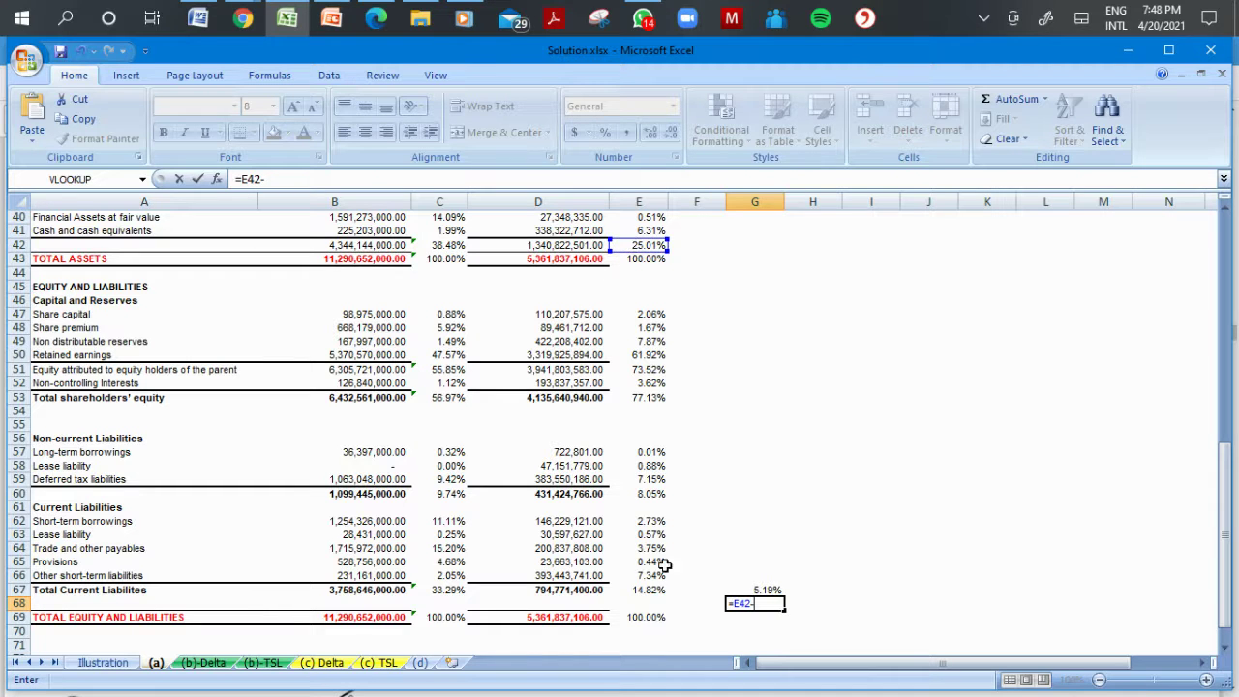
Complete the G68 formula as =E42-E67, subtracting TSL's total current liabilities percentage from its current assets percentage.
click(649, 590)
key(Return)
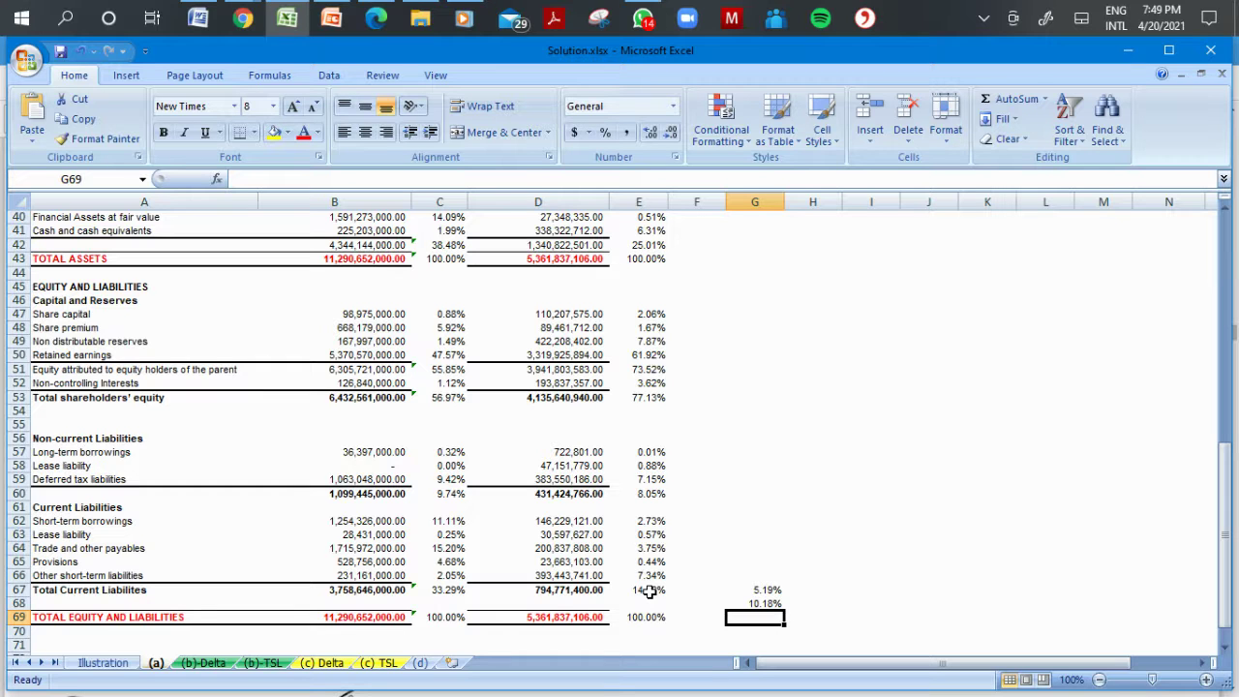
Clear the scratch calculations from cells G68 and G67.
key(Up)
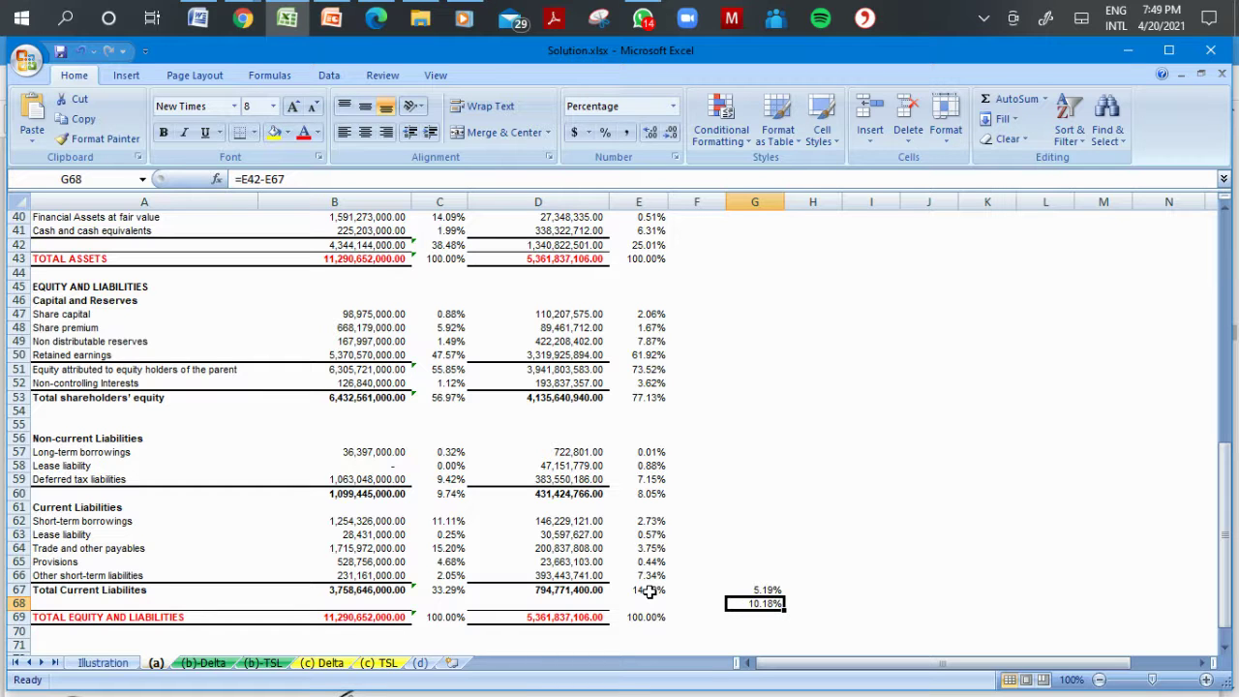
key(Delete)
key(Up)
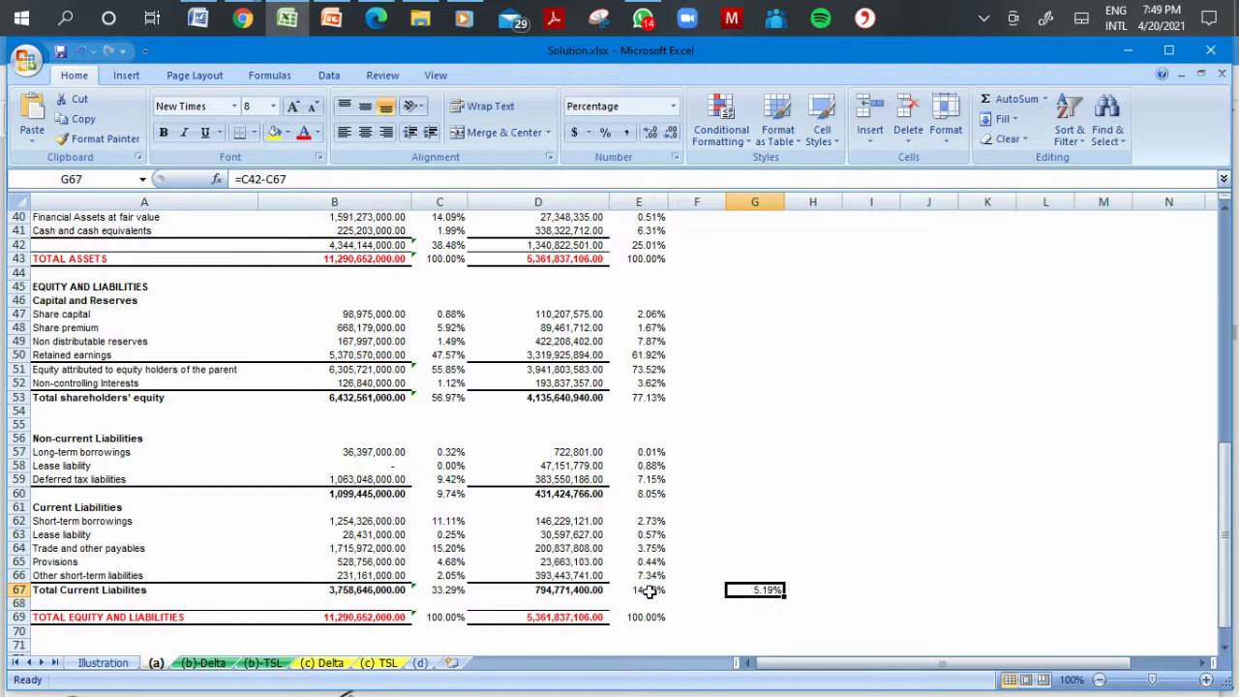
key(Delete)
Examine the long-term borrowings row under Non-current Liabilities, including Delta's common-size percentage formula.
key(Up)
key(Up)
key(Up)
key(Up)
key(Up)
key(Up)
key(Up)
key(Up)
key(Up)
key(Up)
key(Up)
key(Up)
key(Down)
key(Down)
key(Left)
key(Left)
key(Left)
key(Left)
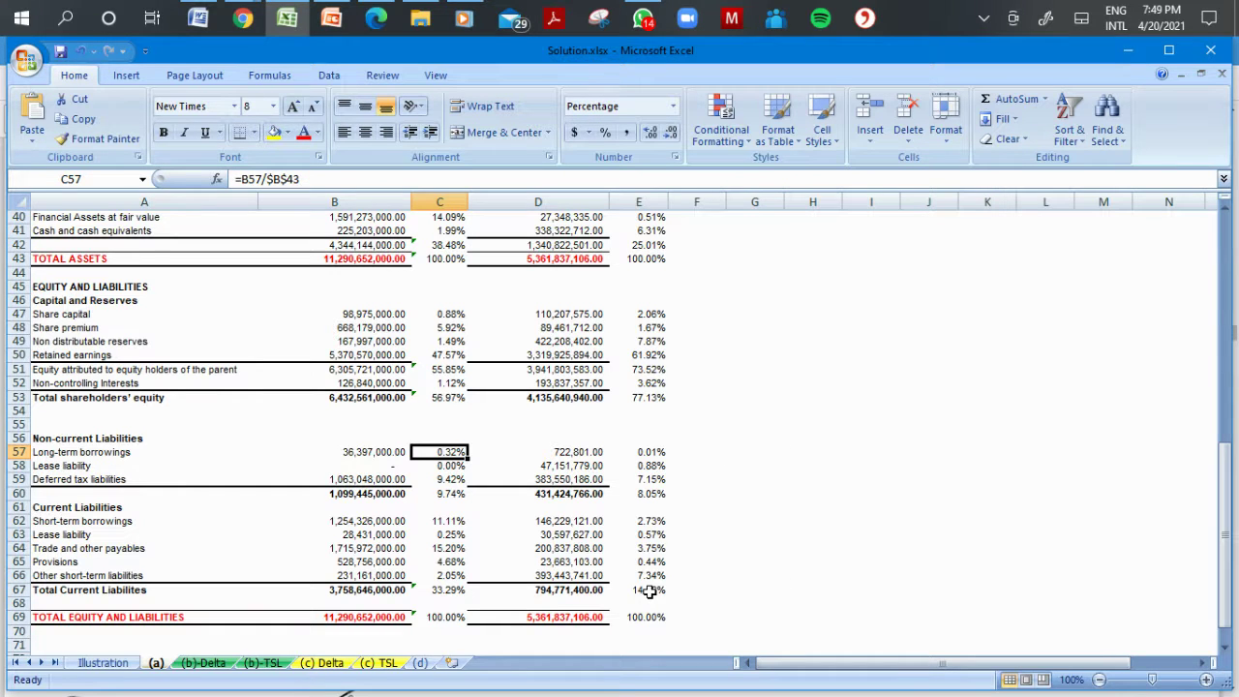
key(Left)
key(Left)
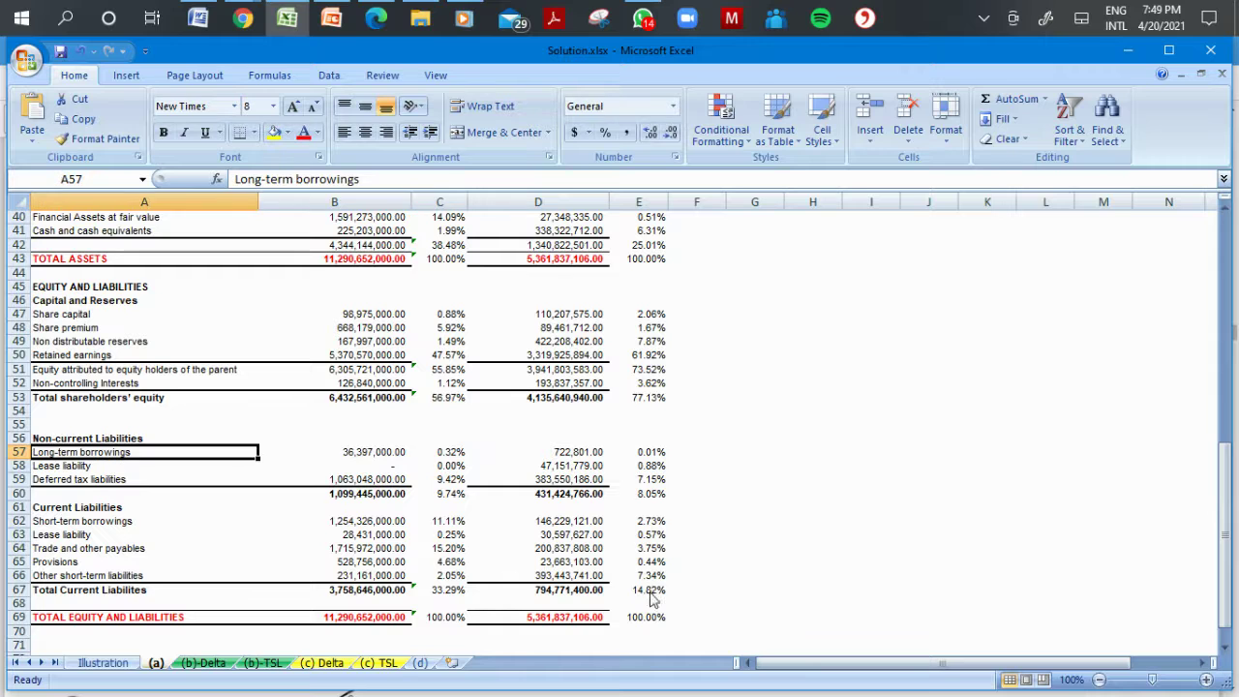
key(Right)
key(Right)
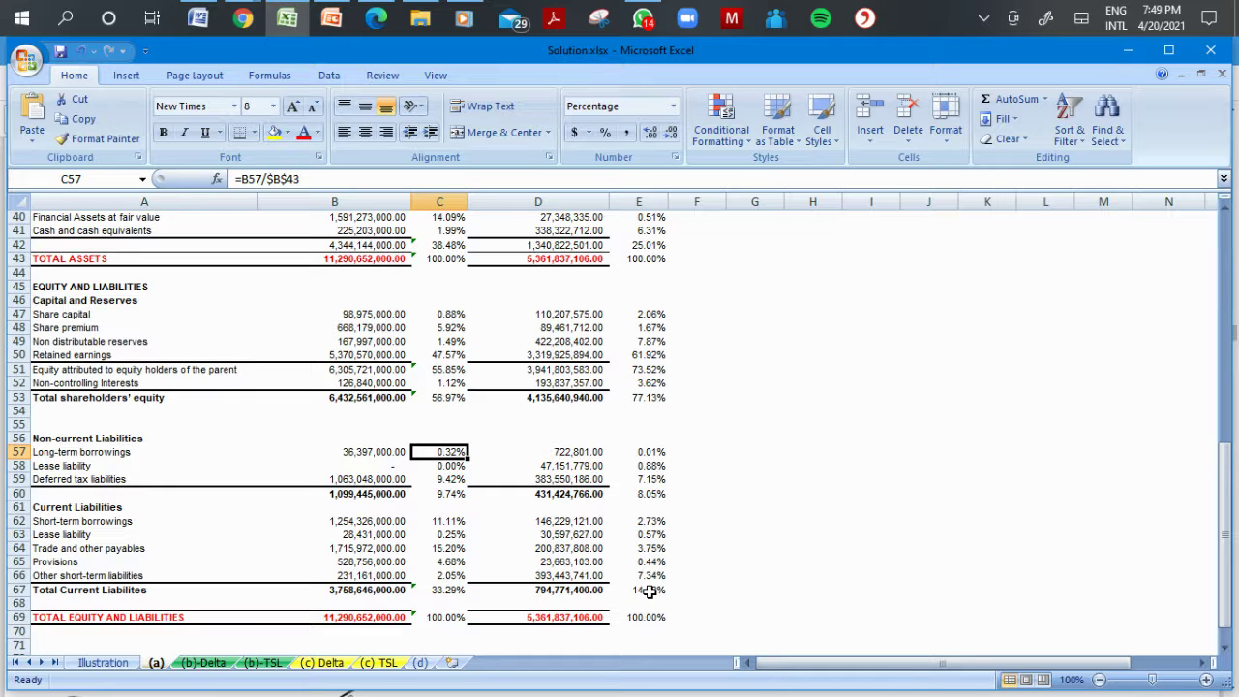
Review the vertical analysis results upward from the liabilities, ending at Delta's non-current assets subtotal.
key(Up)
key(Up)
key(Up)
key(Up)
key(Up)
key(Up)
key(Up)
key(Up)
key(Up)
key(Up)
key(Up)
key(Up)
key(Up)
key(Up)
key(Up)
key(Up)
key(Up)
key(Up)
key(Up)
key(Up)
key(Up)
key(Up)
key(Up)
key(Up)
key(Up)
key(Up)
key(Up)
key(Up)
key(Up)
key(Up)
key(Up)
key(Up)
key(Up)
key(Up)
key(Down)
key(Down)
key(Down)
key(Down)
key(Down)
key(Down)
key(Down)
key(Down)
key(Down)
key(Down)
key(Down)
key(Down)
key(Down)
key(Down)
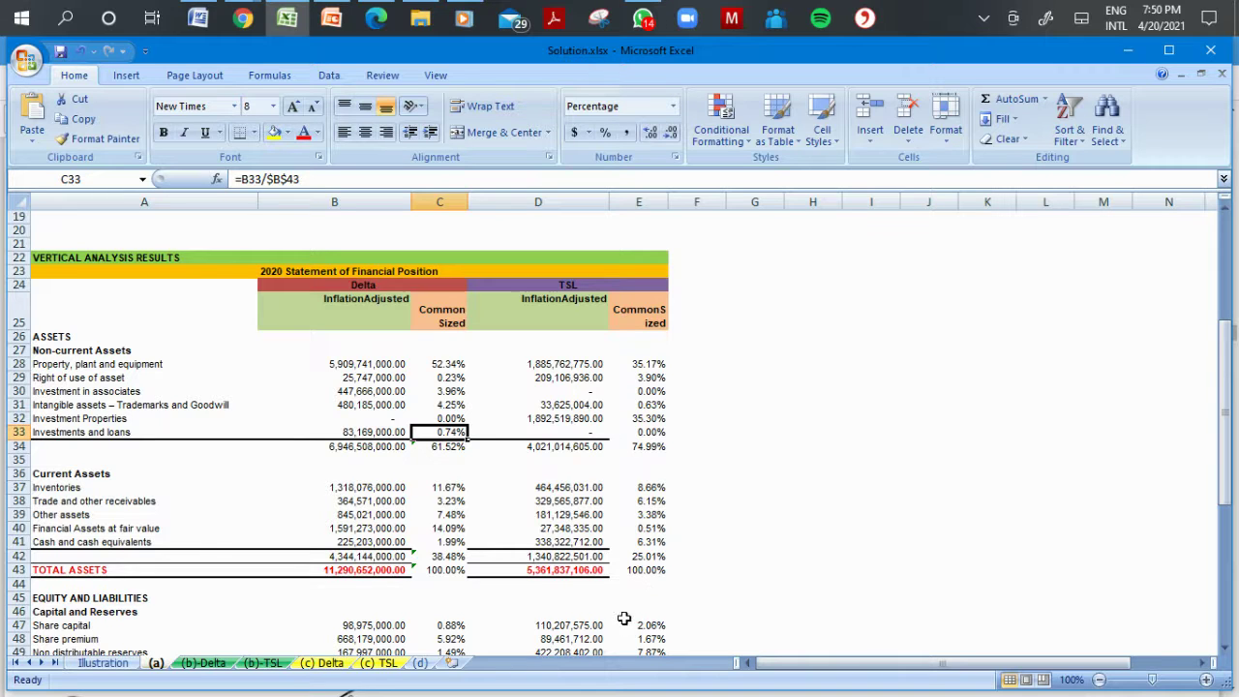
click(373, 445)
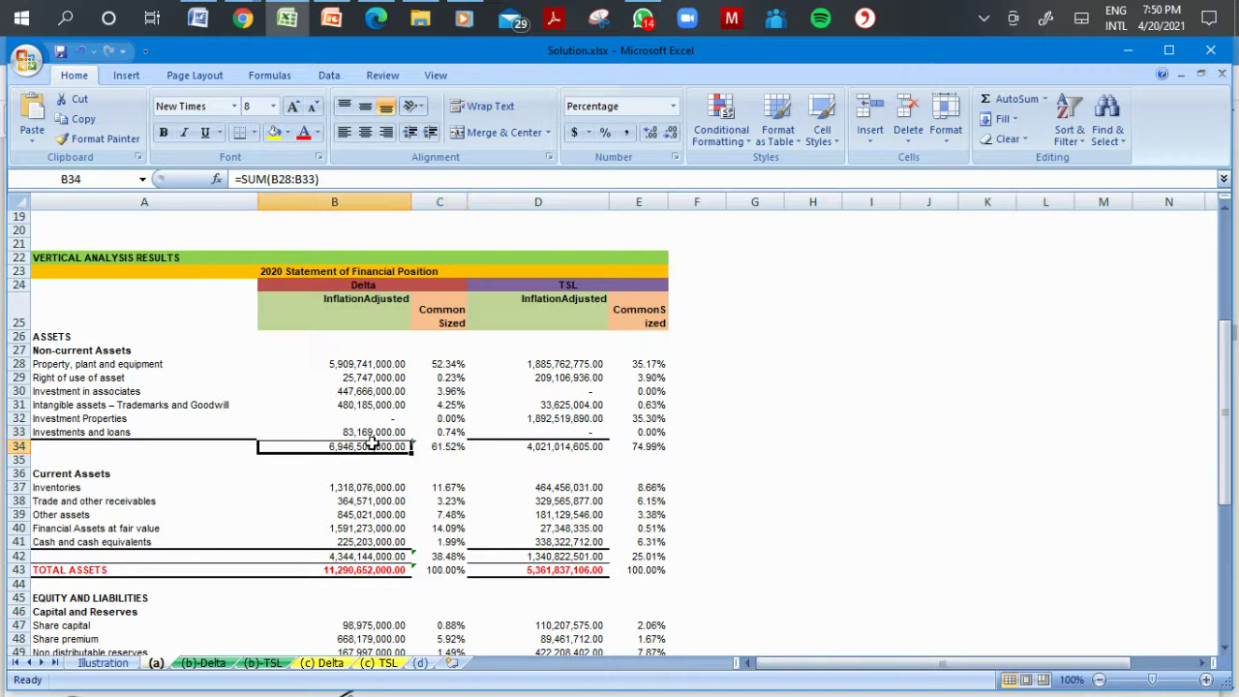
Try to clear the contents of Delta's Common Sized column C.
click(444, 202)
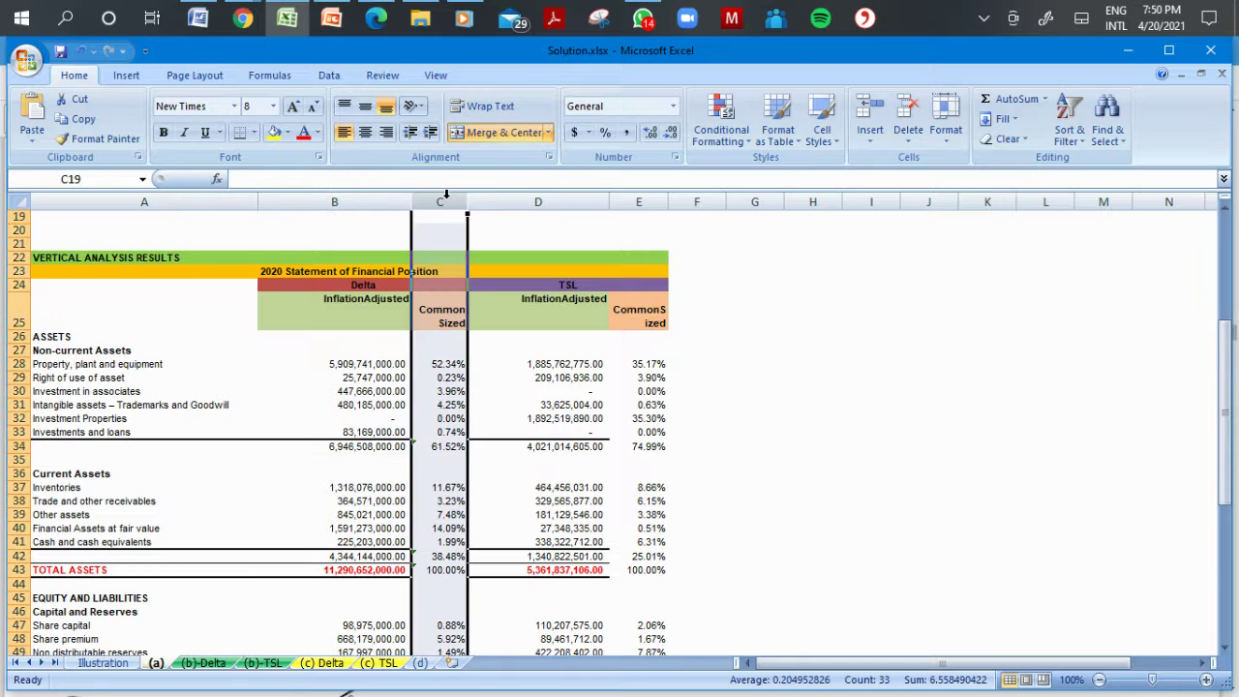
key(Delete)
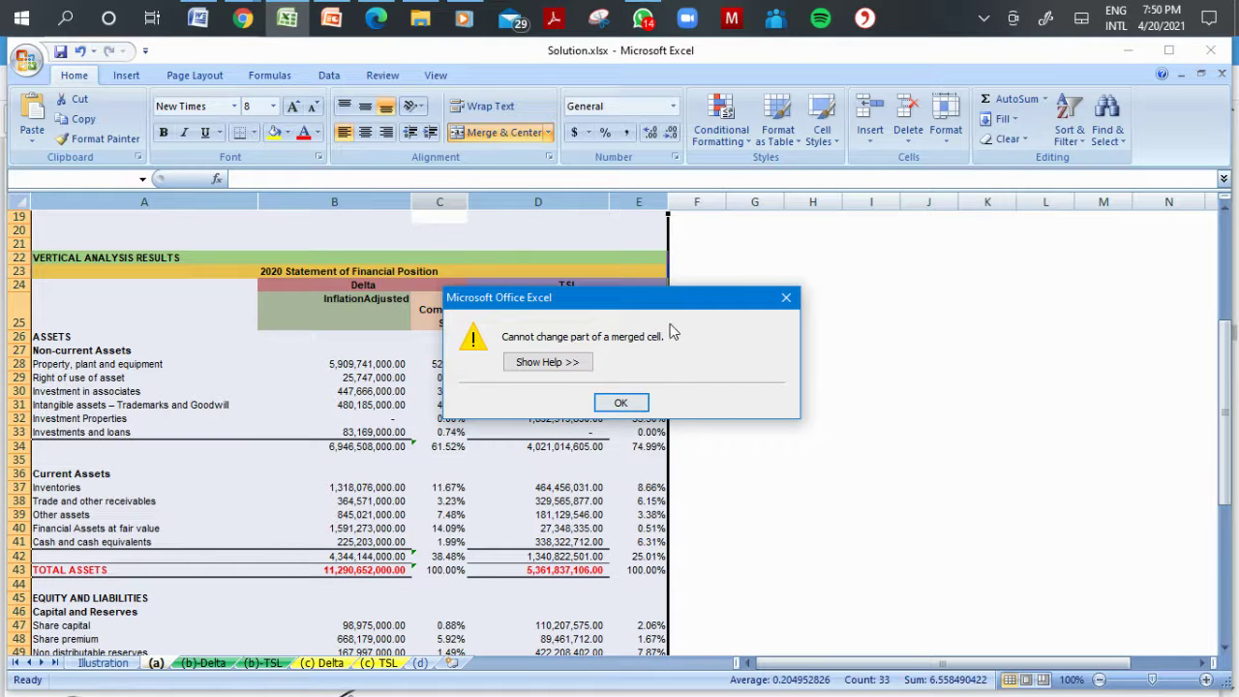
click(785, 297)
click(813, 447)
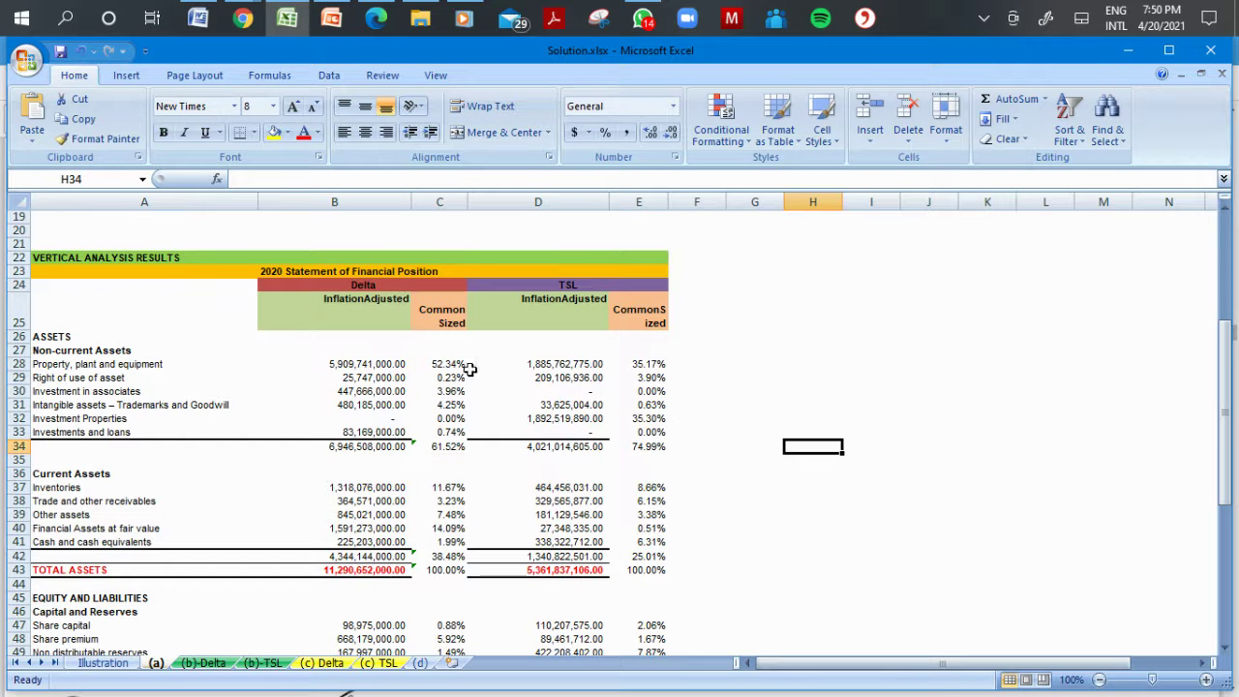
Hide the Common Sized columns C and E for Delta and TSL.
click(439, 201)
right_click(437, 202)
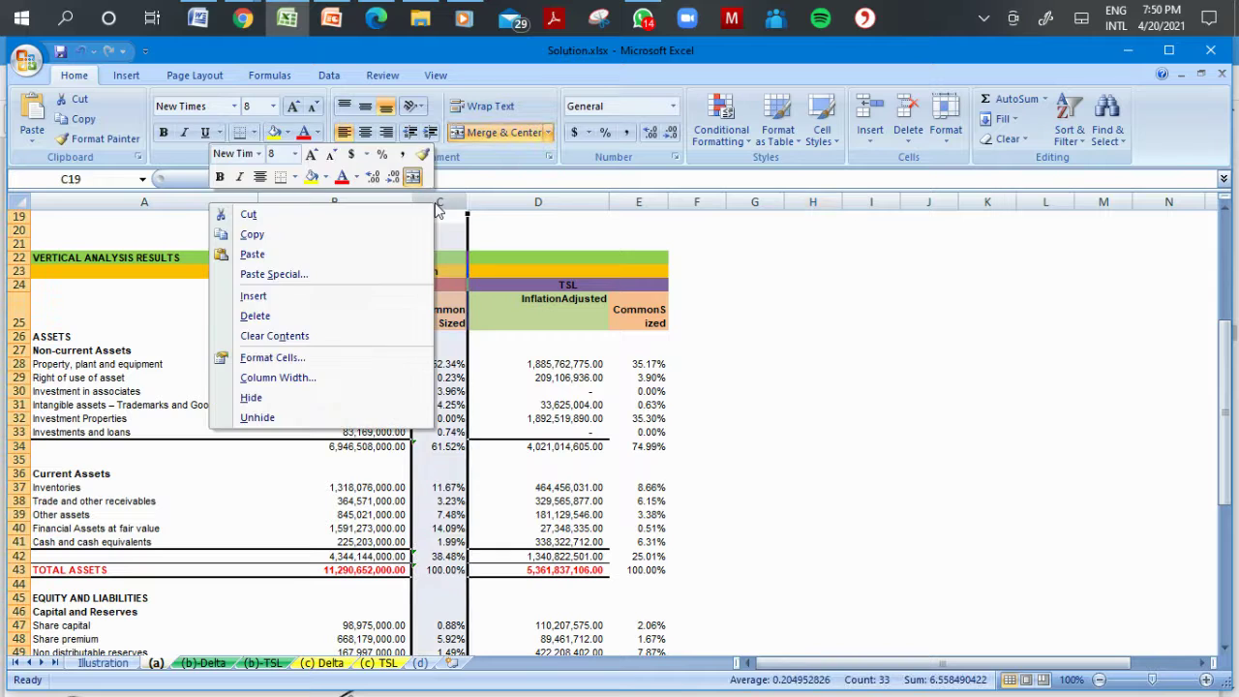
click(254, 397)
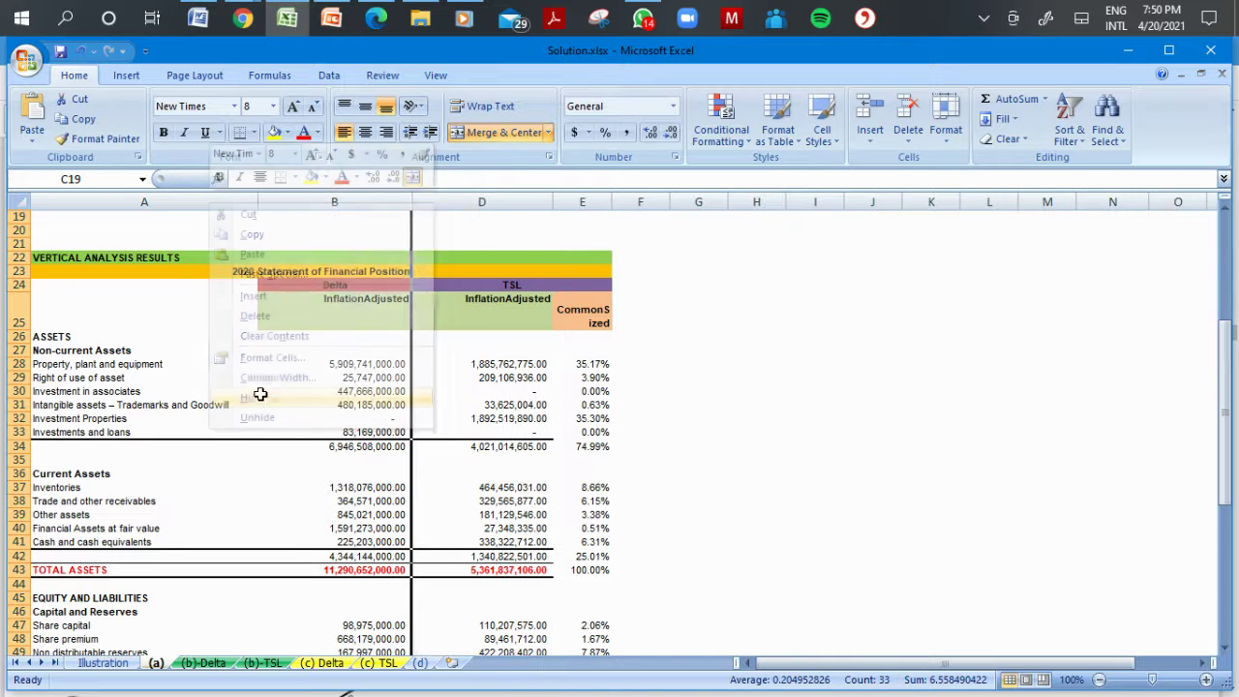
click(602, 199)
right_click(600, 202)
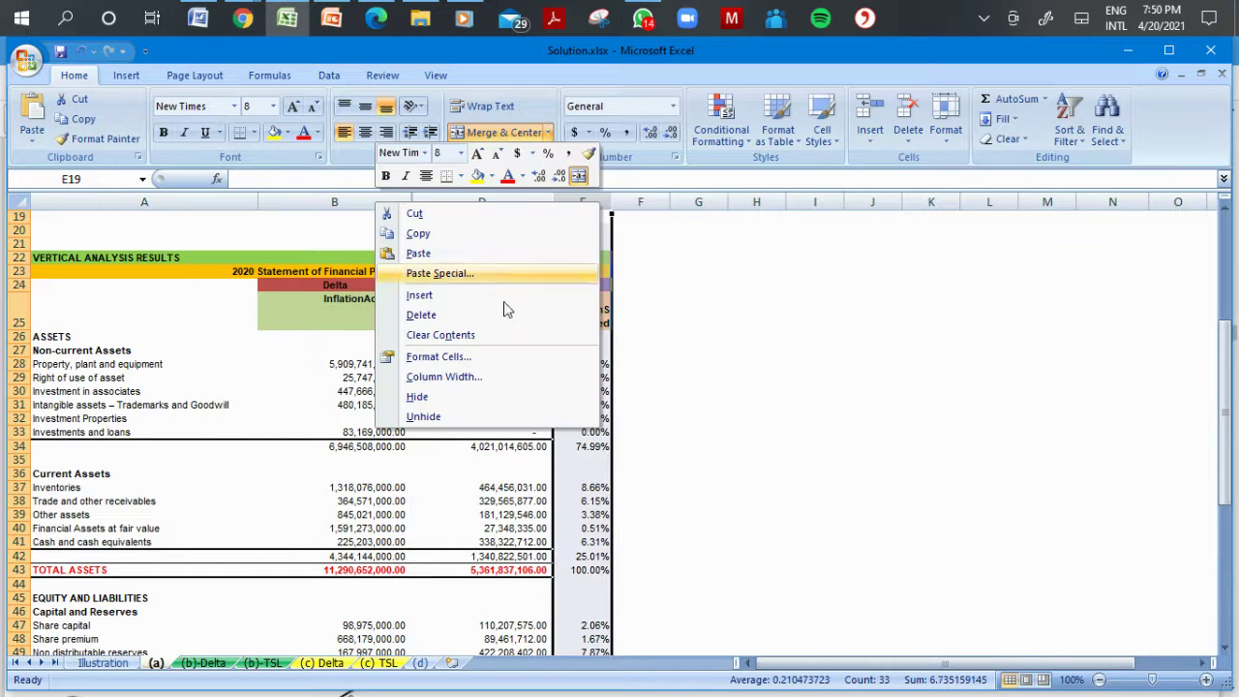
click(417, 397)
click(719, 435)
Examine Delta's property, plant and equipment figure and the Total Assets formulas of Delta and TSL.
click(405, 375)
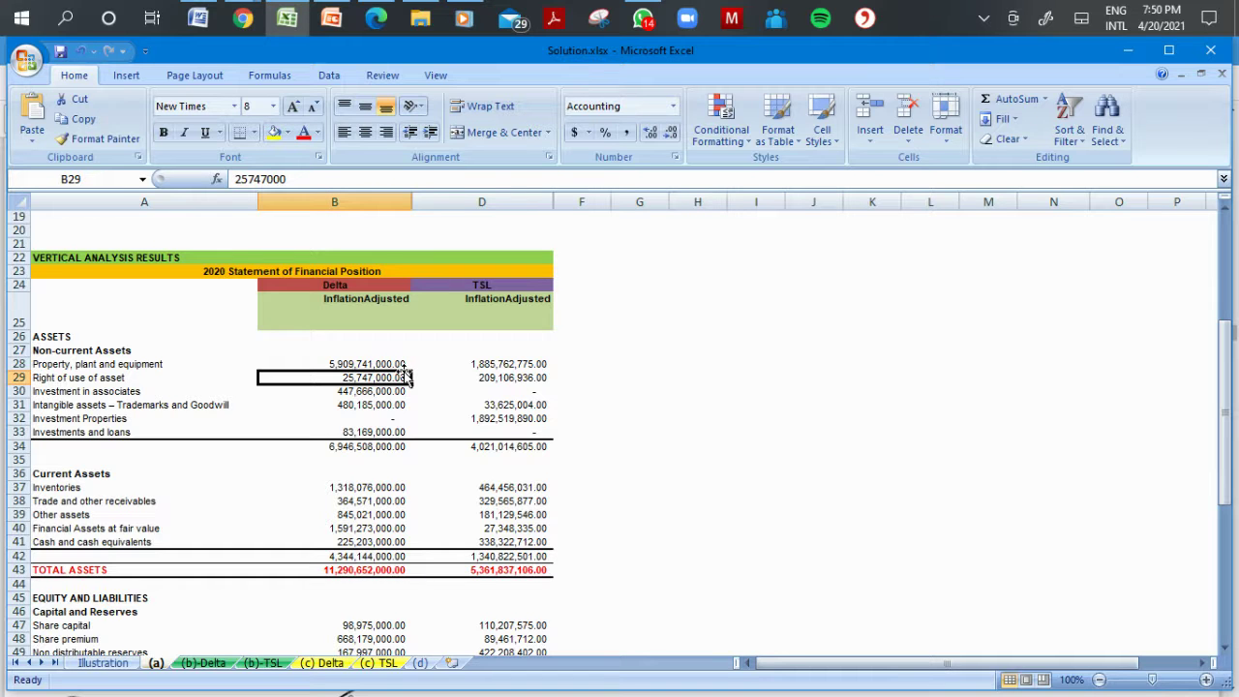
click(368, 362)
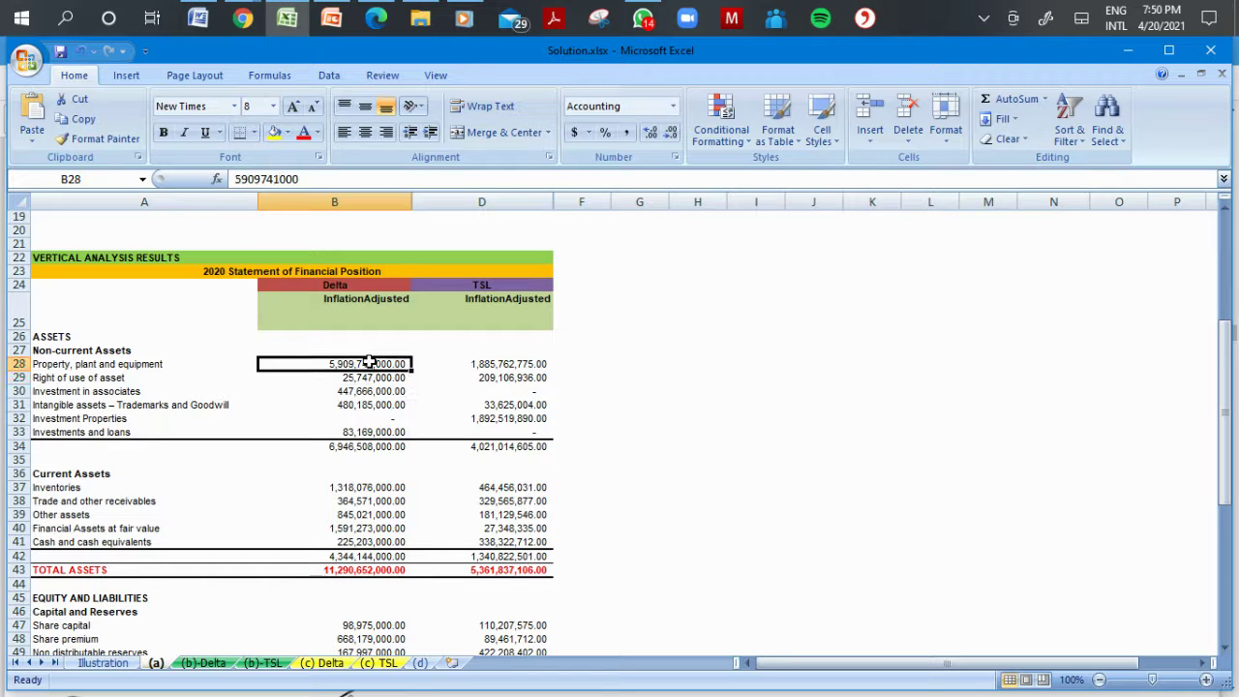
click(364, 569)
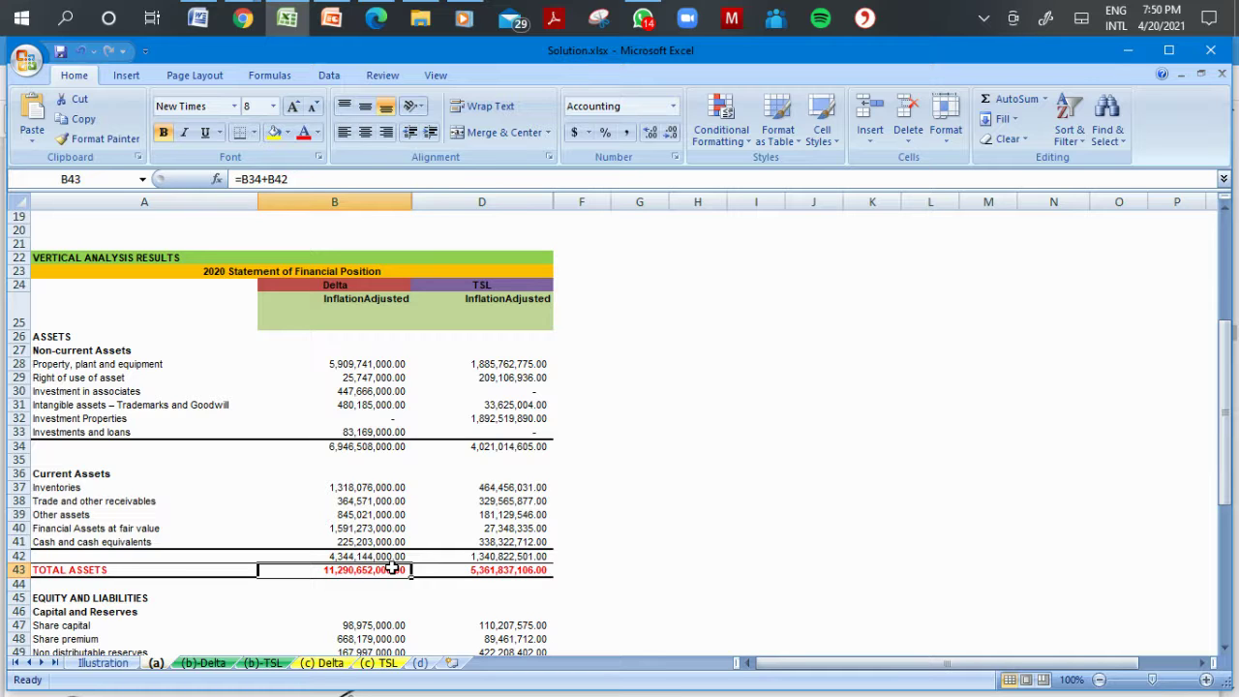
click(344, 585)
click(338, 571)
click(493, 569)
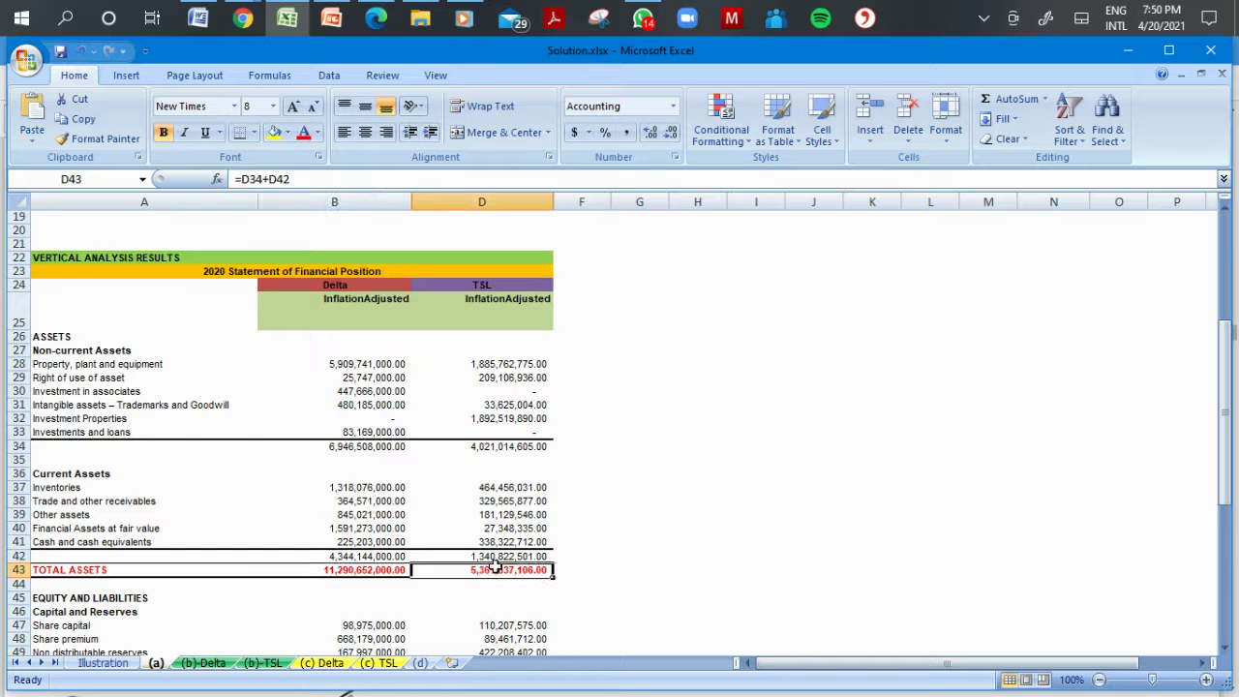
Examine the non-current liabilities, current liabilities and Total Equity and Liabilities totals for Delta and TSL.
click(531, 592)
key(Down)
key(Down)
key(Down)
key(Down)
key(Down)
key(Down)
key(Down)
key(Down)
key(Down)
key(Down)
key(Down)
key(Down)
key(Down)
key(Down)
key(Down)
key(Down)
key(Down)
key(Down)
key(Down)
key(Down)
key(Down)
key(Down)
key(Down)
key(Down)
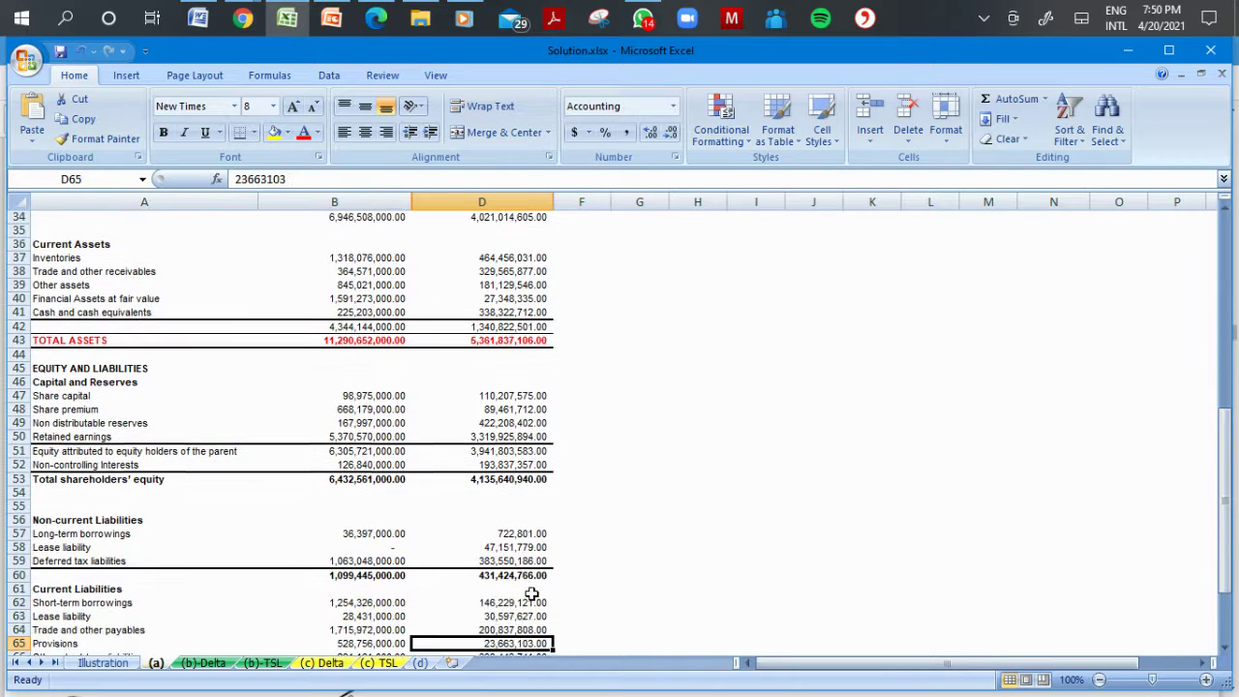
key(Down)
key(Down)
key(Down)
key(Down)
key(Down)
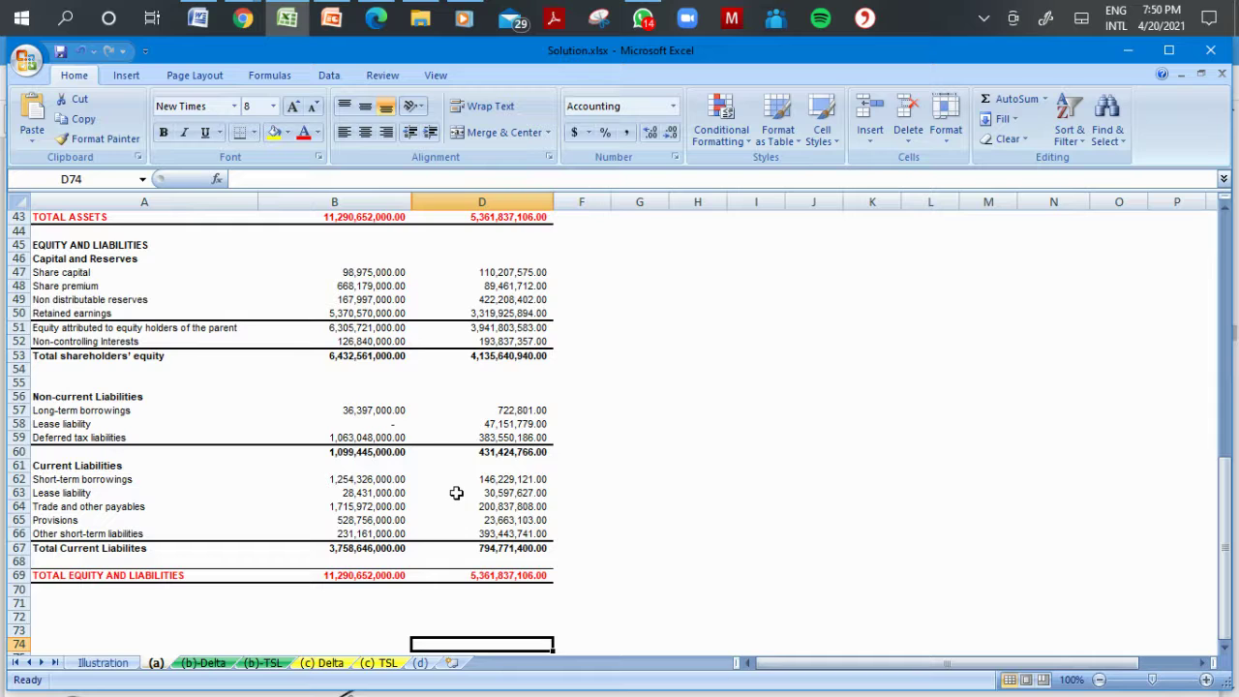
click(366, 452)
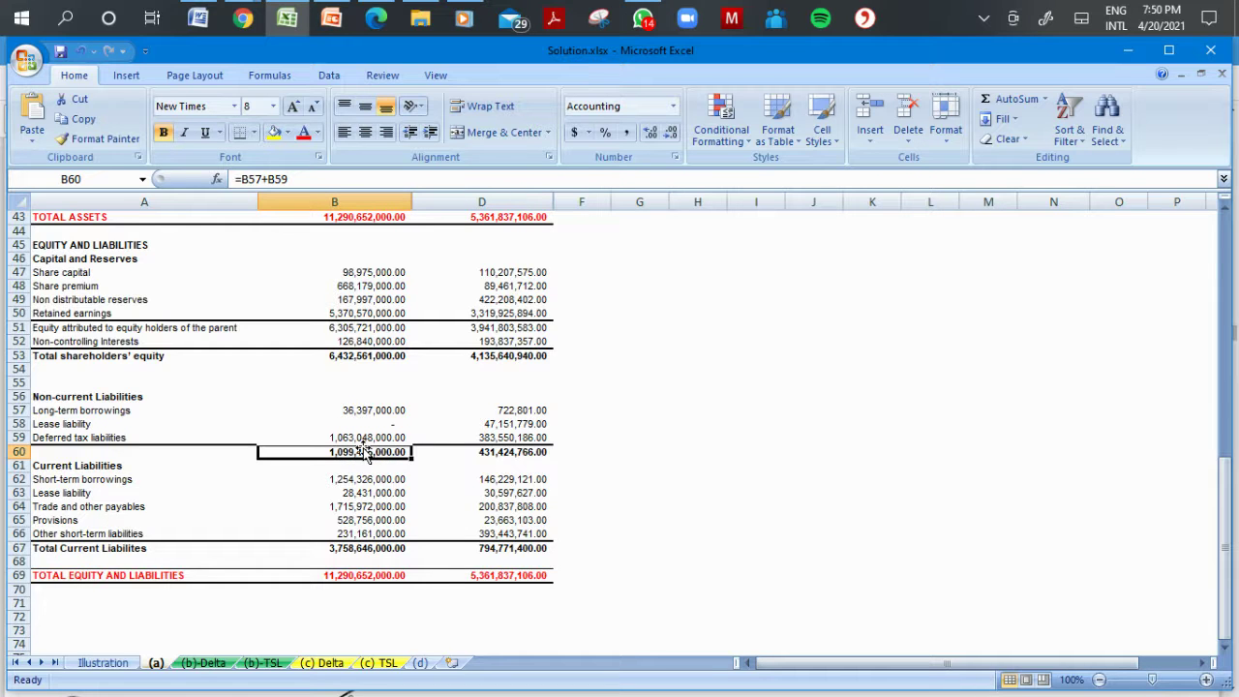
click(489, 451)
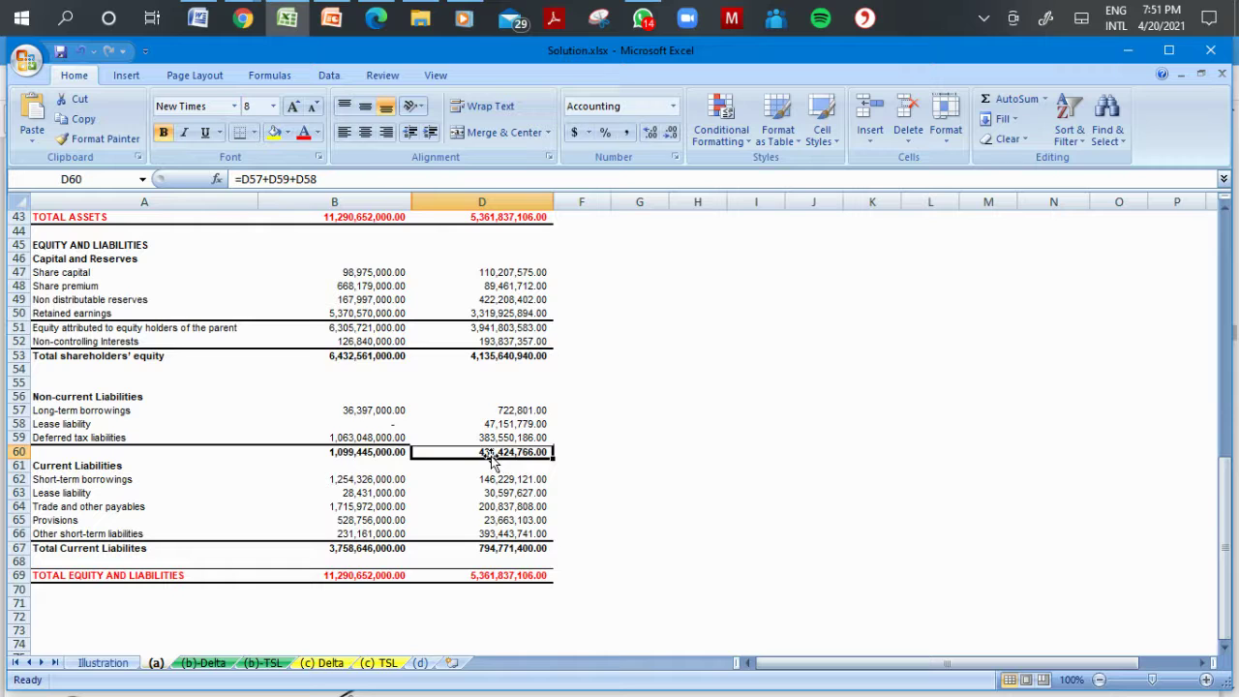
click(366, 520)
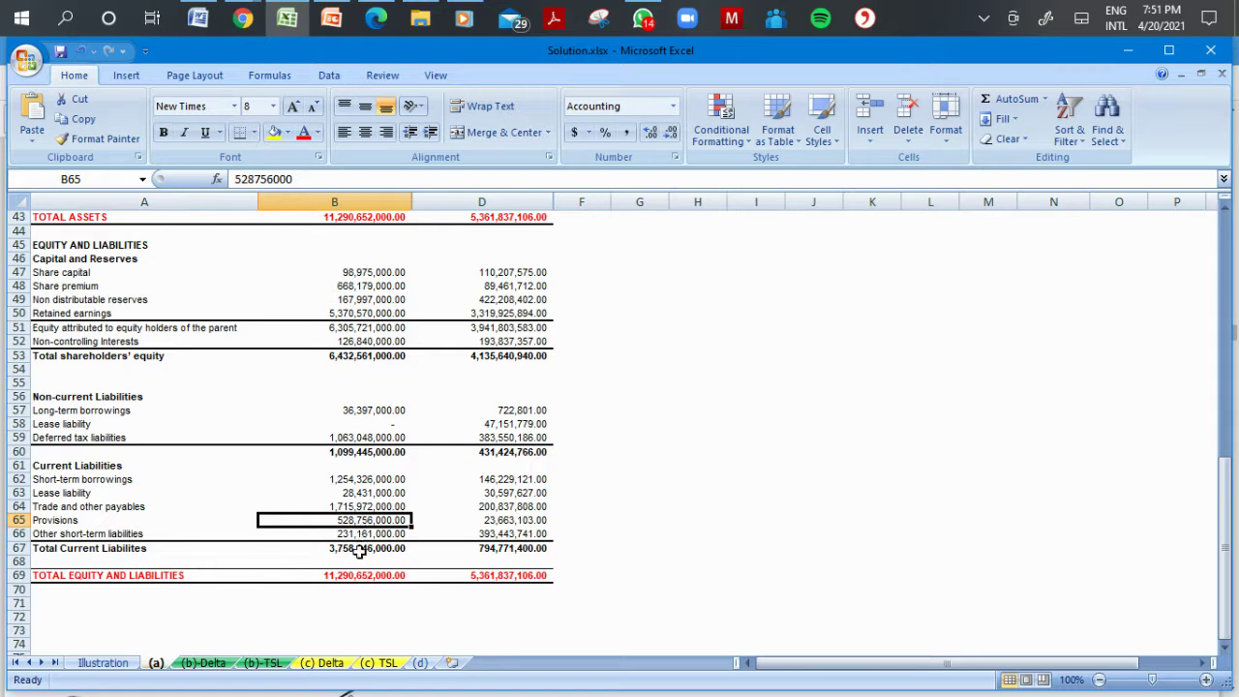
click(360, 548)
click(363, 576)
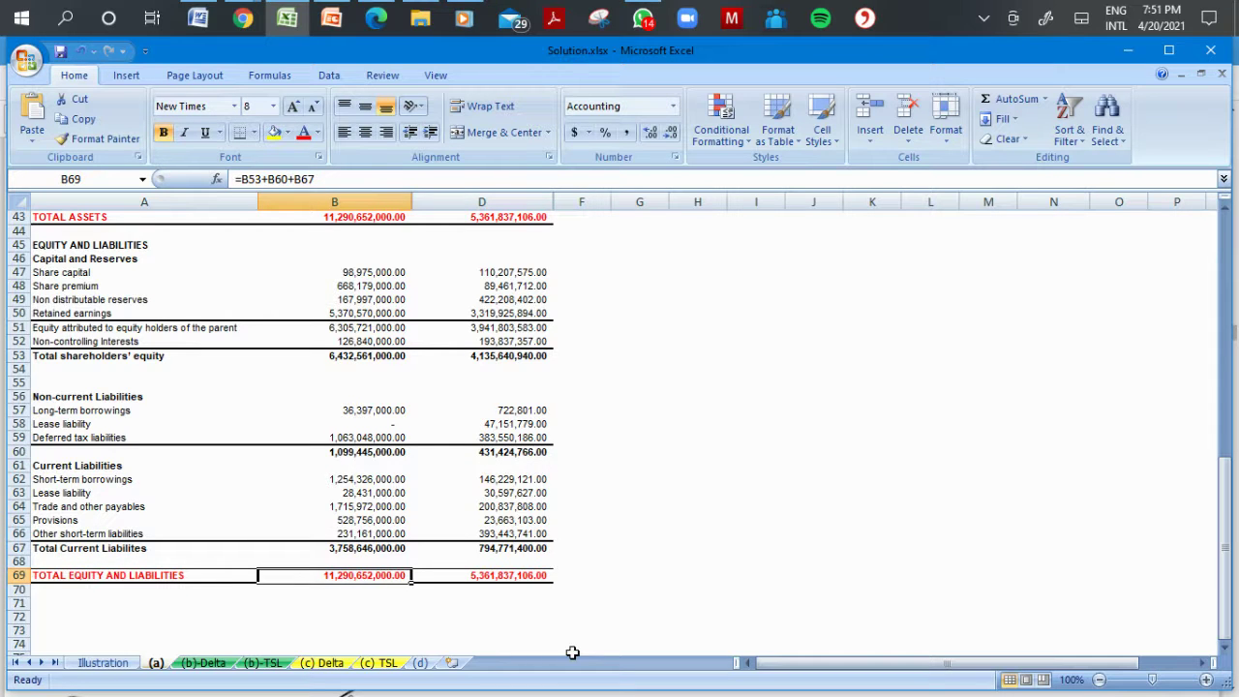
click(509, 589)
click(496, 573)
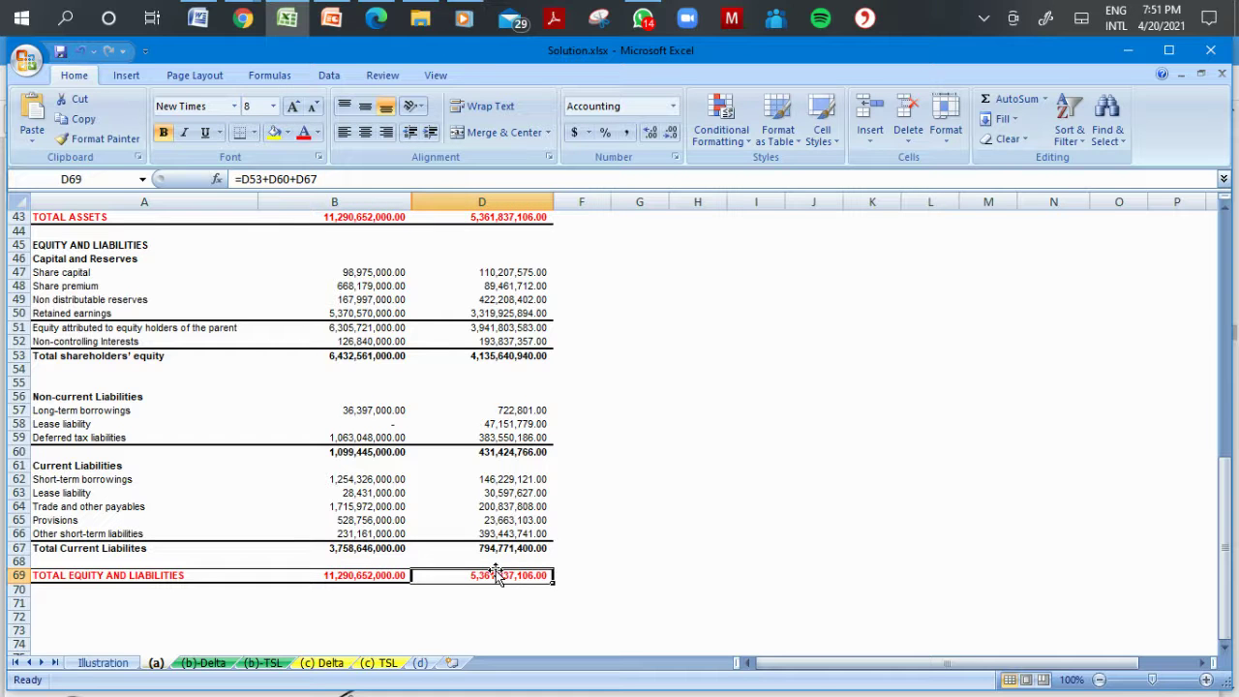
Review Delta's and TSL's statements of financial position from Total Equity and Liabilities back up to the Assets heading.
key(Up)
key(Up)
key(Up)
key(Up)
key(Up)
key(Up)
key(Up)
key(Up)
key(Up)
key(Up)
key(Up)
key(Up)
key(Up)
key(Up)
key(Up)
key(Up)
key(Up)
key(Up)
key(Up)
key(Up)
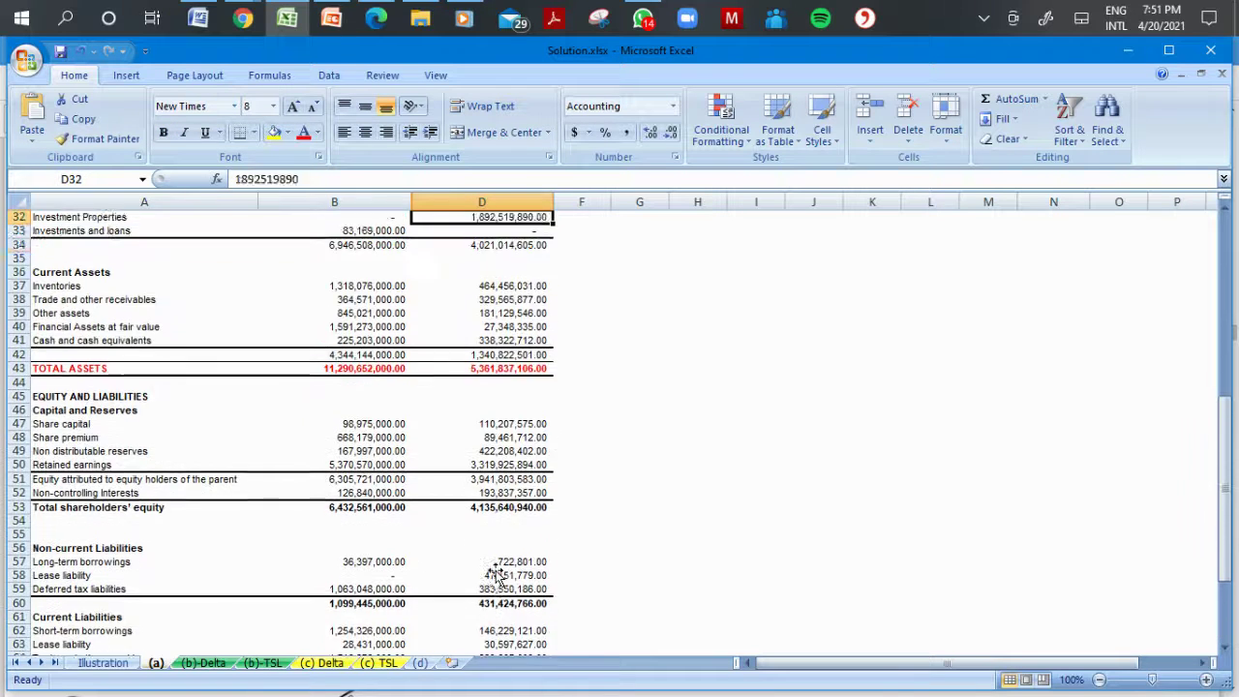
key(Up)
key(Up)
key(Up)
key(Up)
key(Up)
key(Up)
key(Up)
key(Up)
key(Up)
key(Up)
key(Up)
key(Up)
key(Up)
key(Up)
key(Up)
key(Up)
key(Up)
key(Up)
key(Up)
key(Down)
key(Down)
key(Down)
key(Down)
key(Down)
key(Down)
key(Down)
key(Down)
key(Down)
key(Down)
key(Down)
key(Down)
key(Down)
key(Left)
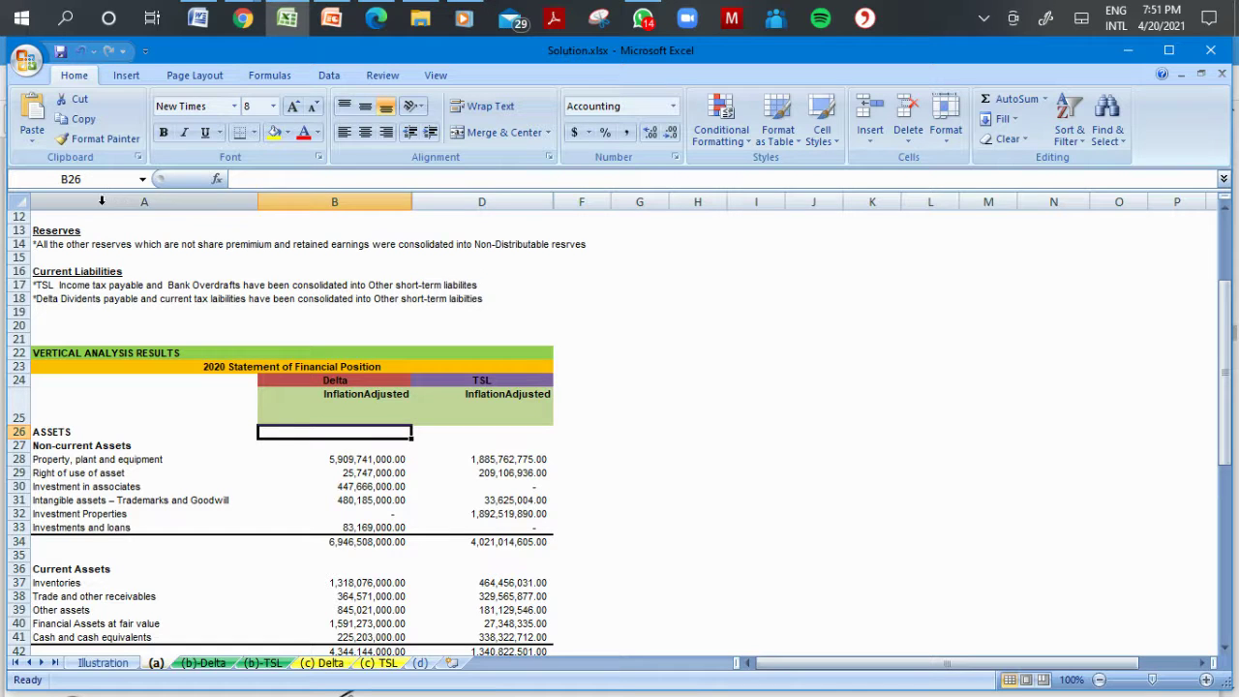
click(26, 207)
right_click(26, 207)
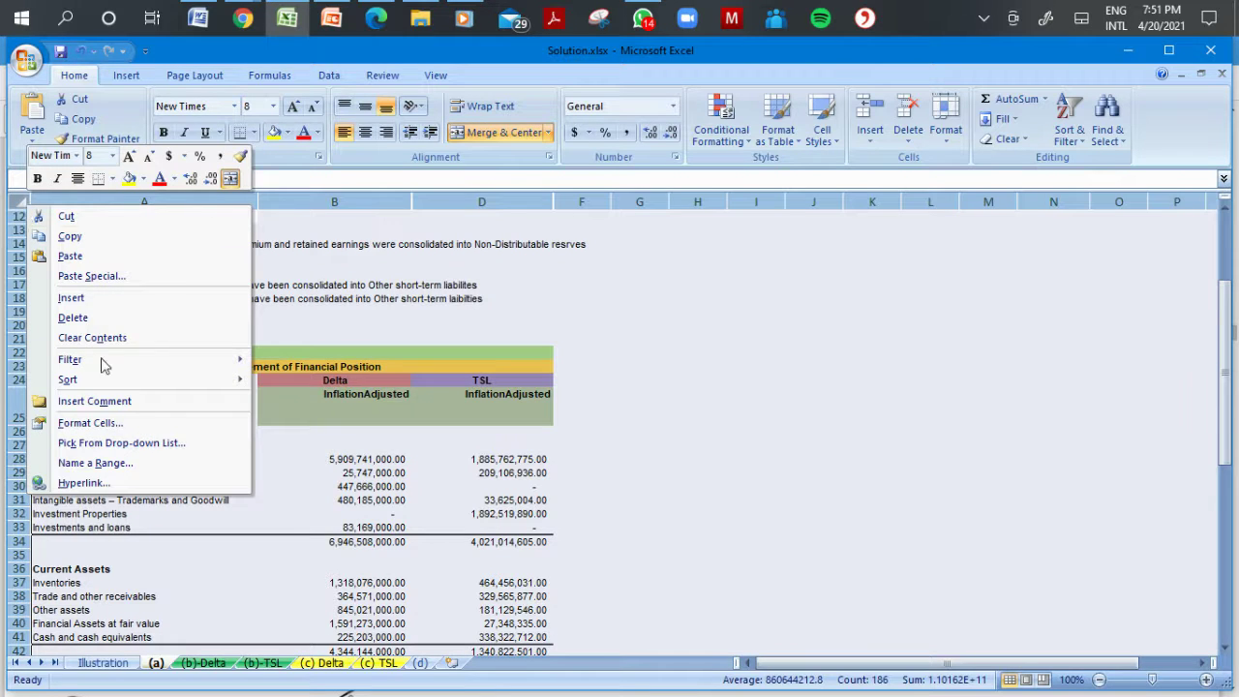
key(Escape)
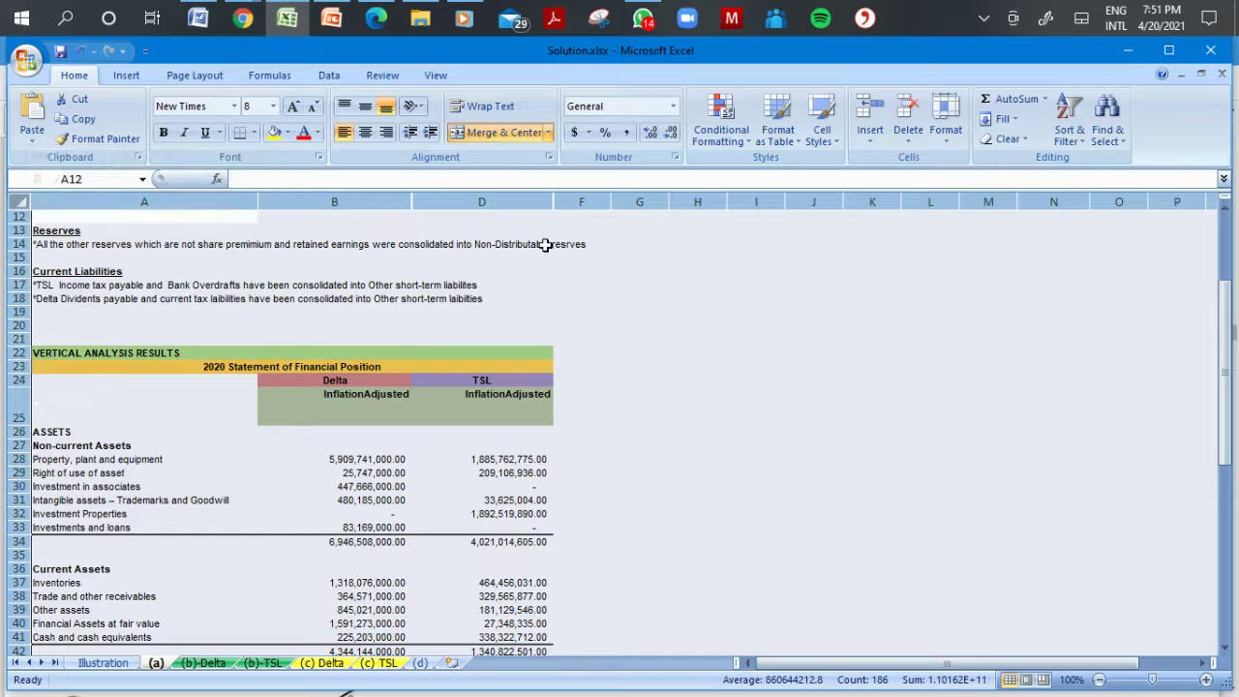
click(566, 256)
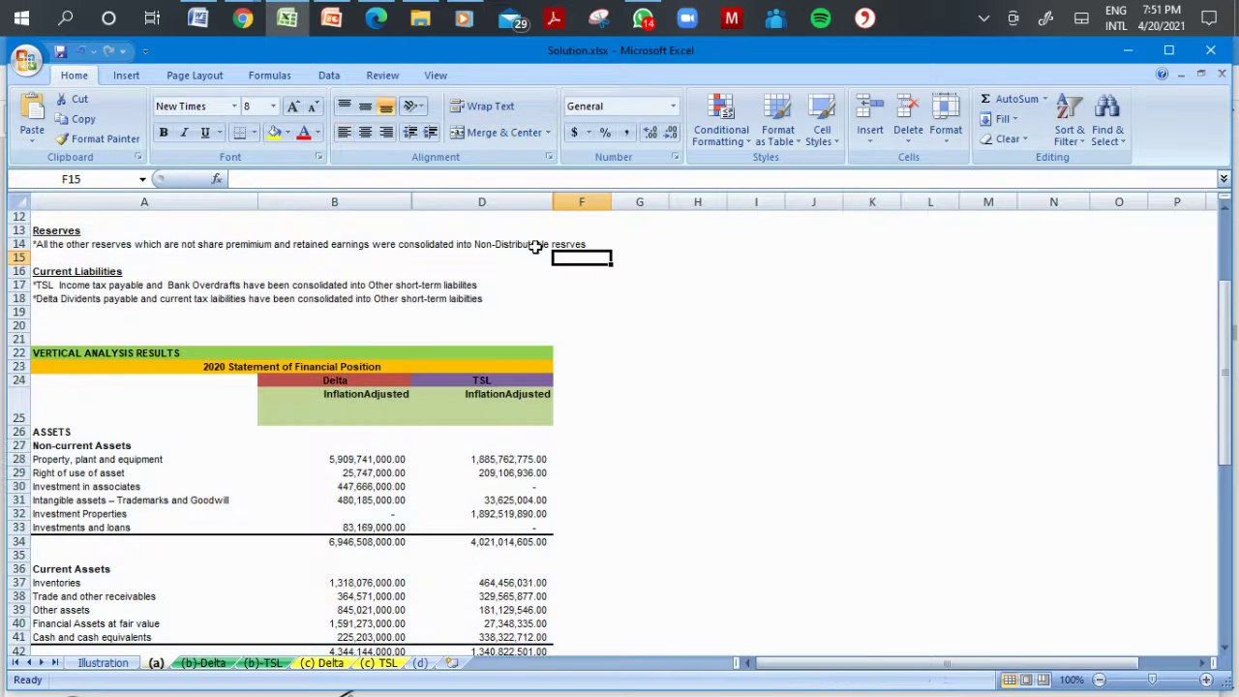
Try to unhide the Common Sized columns from TSL's column D alone and Delta's column B alone.
click(431, 200)
right_click(431, 201)
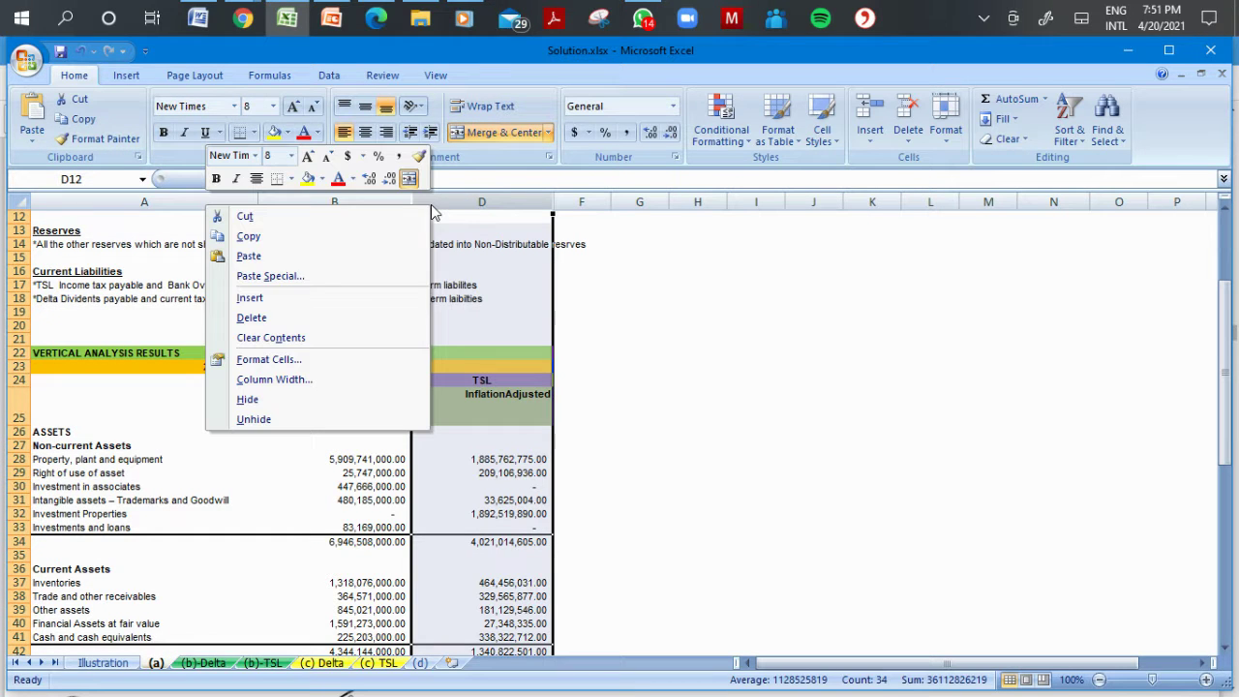
click(291, 418)
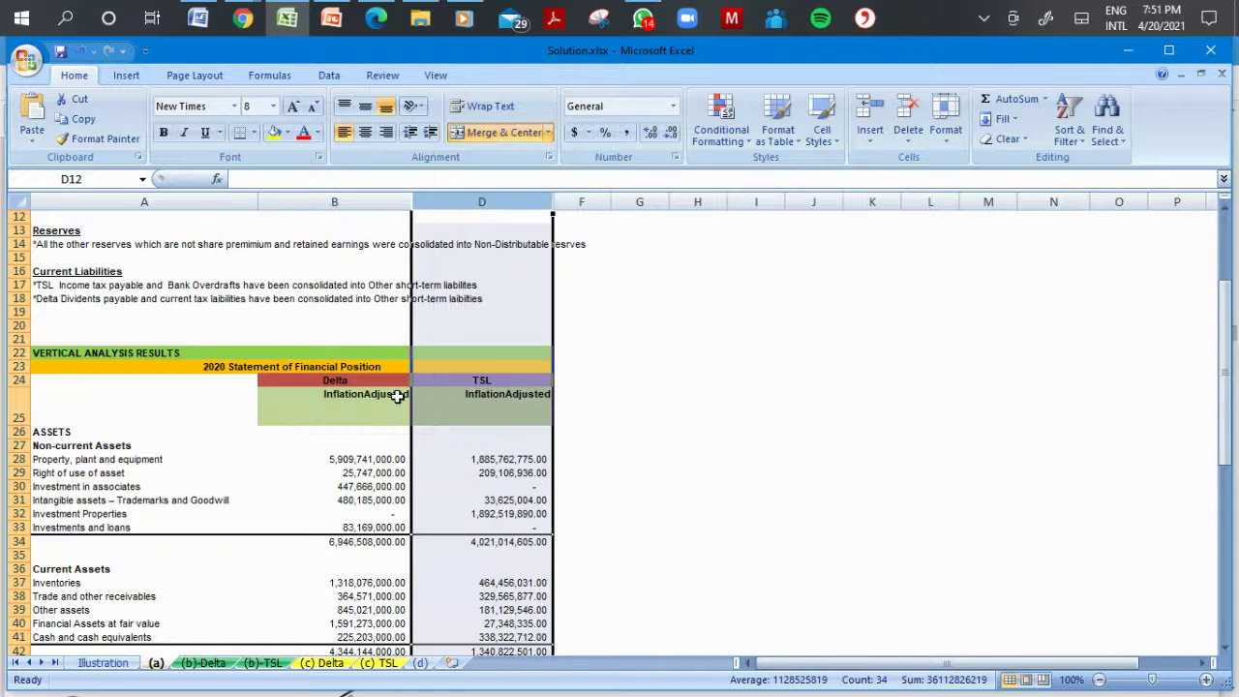
click(630, 384)
click(384, 197)
right_click(384, 198)
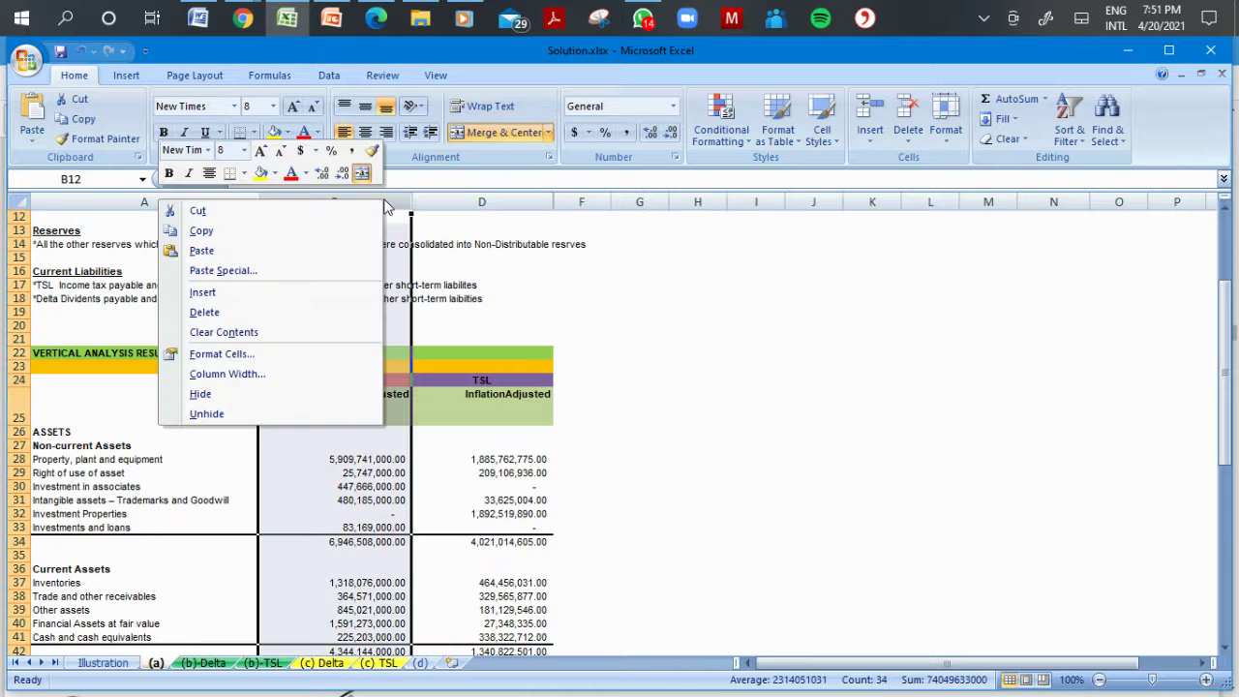
click(221, 415)
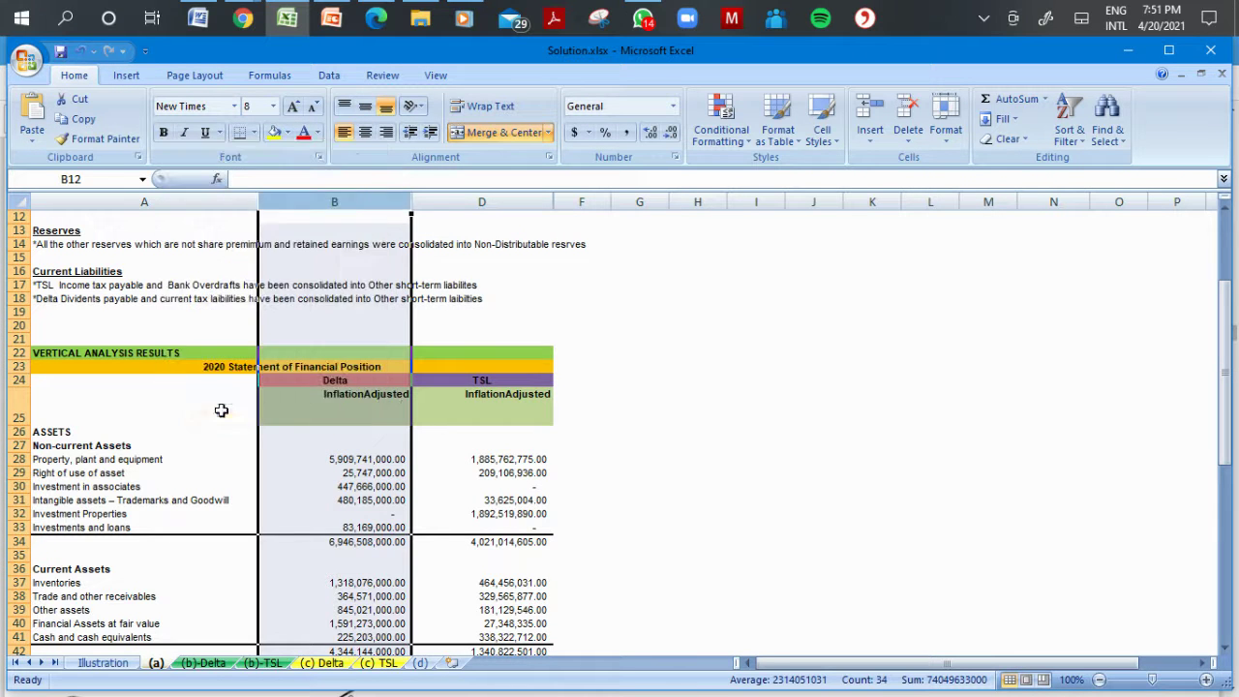
click(639, 458)
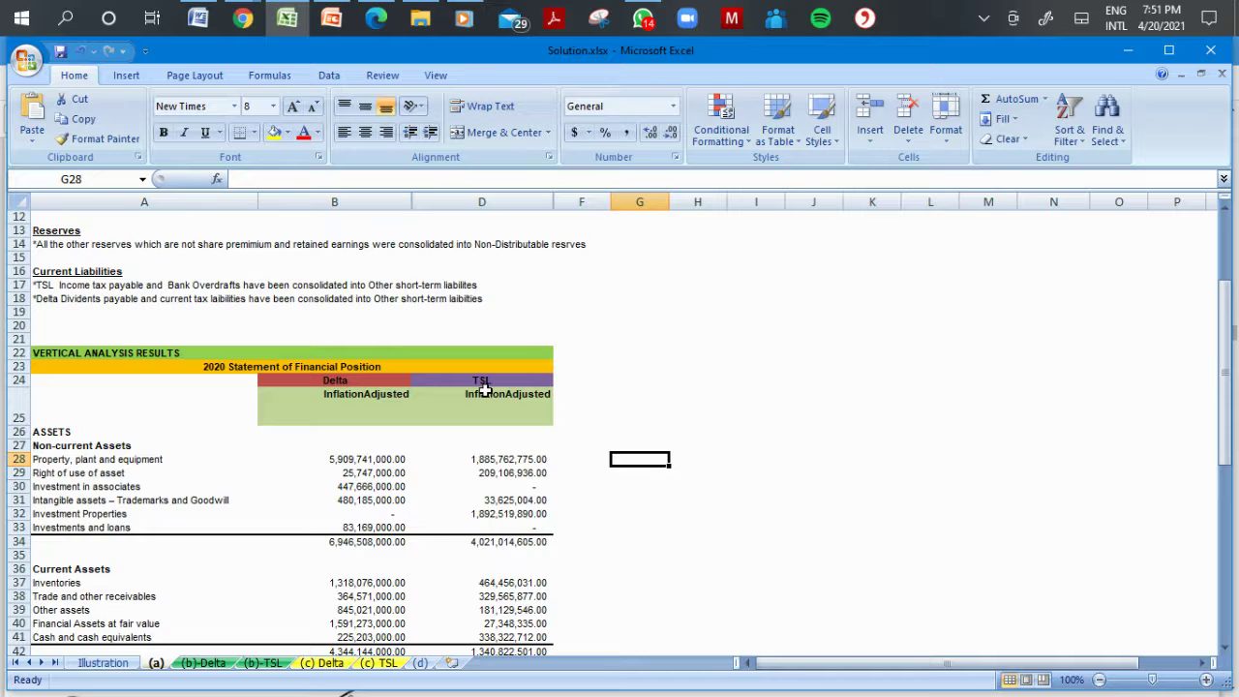
click(540, 445)
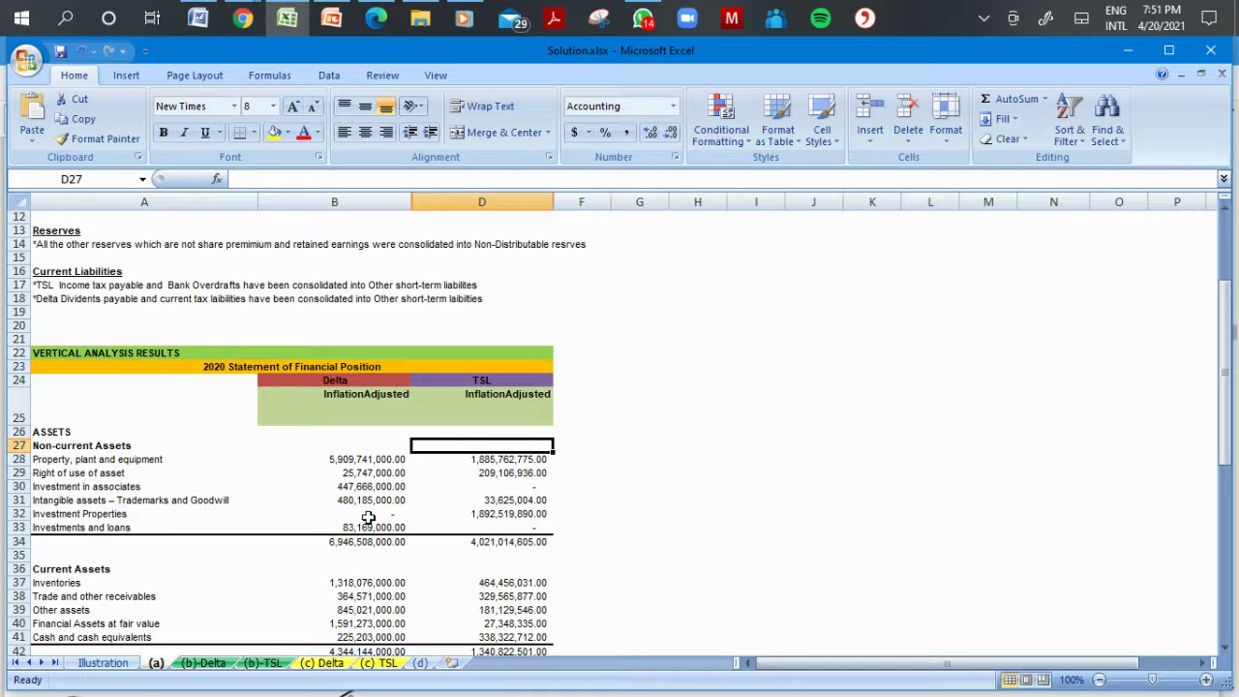
click(33, 215)
key(ctrl+shift+End)
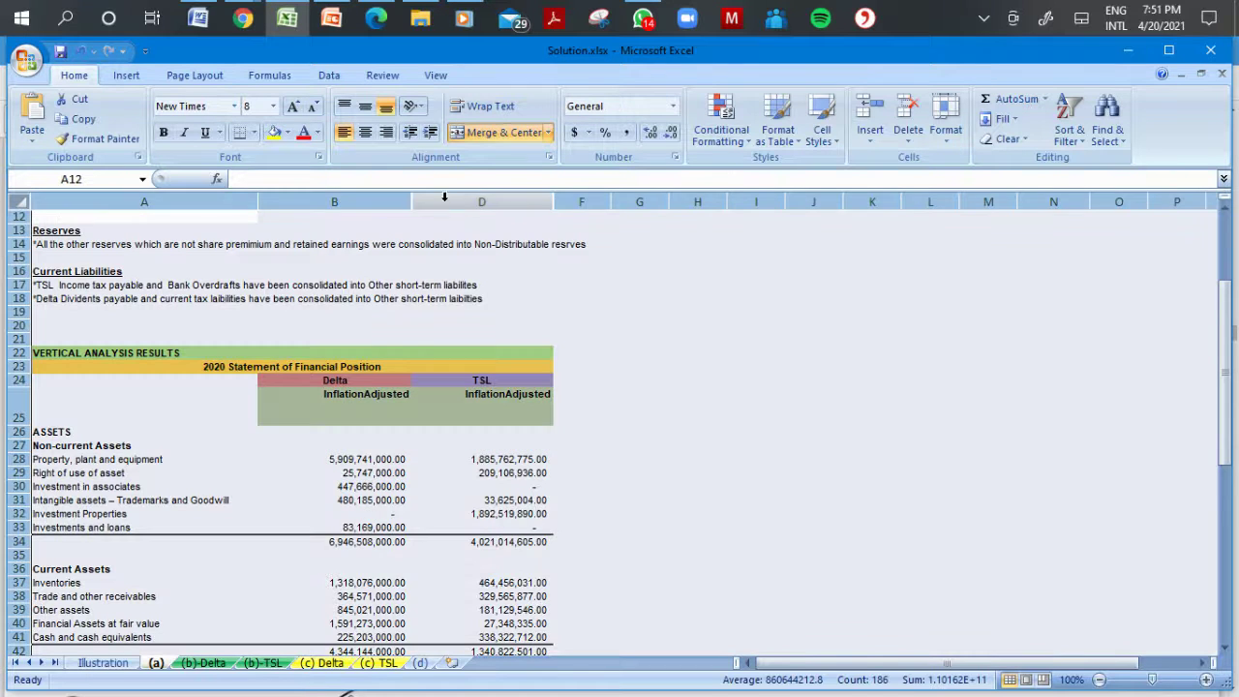
click(472, 260)
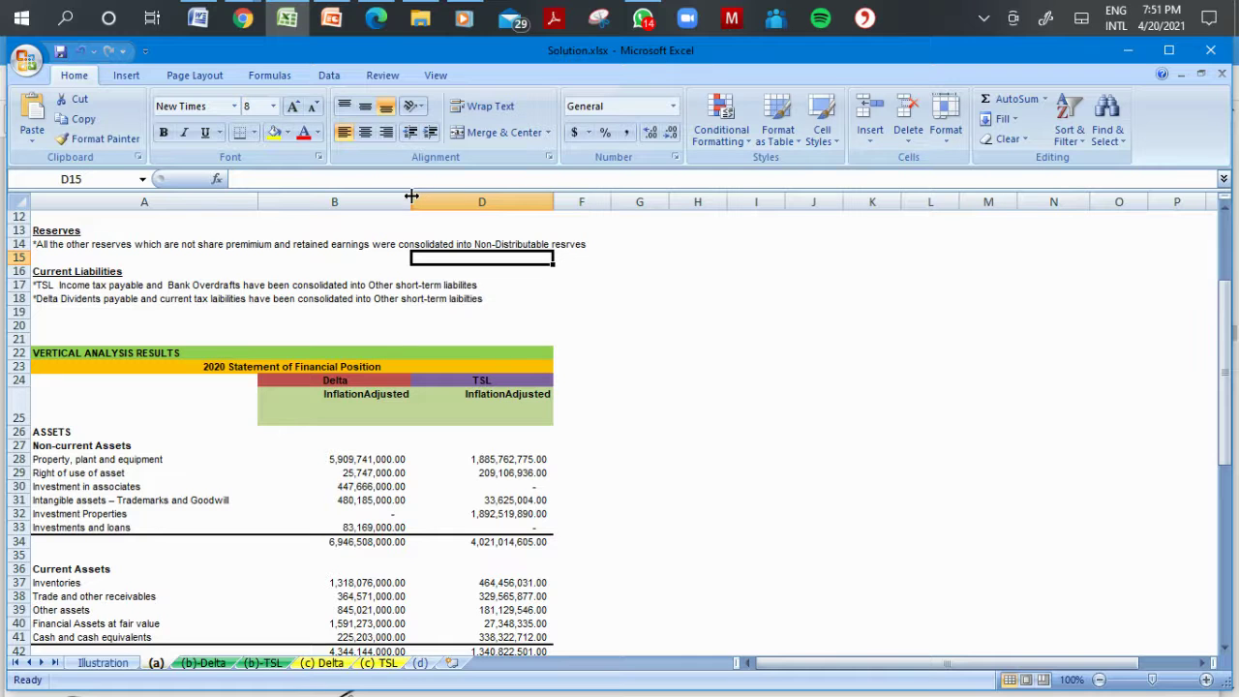
Reveal the hidden Common Sized columns C and E for Delta and TSL by widening them at their hidden borders.
drag(413, 196, 470, 217)
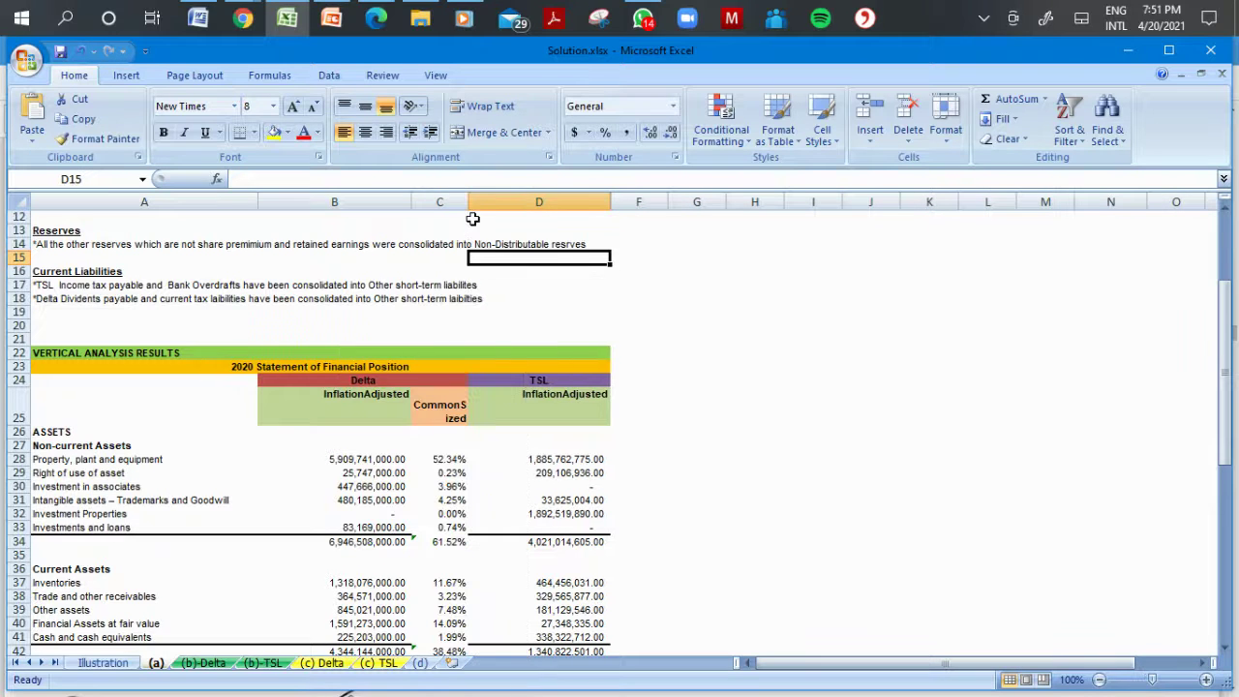
click(639, 201)
drag(611, 199, 696, 203)
click(678, 445)
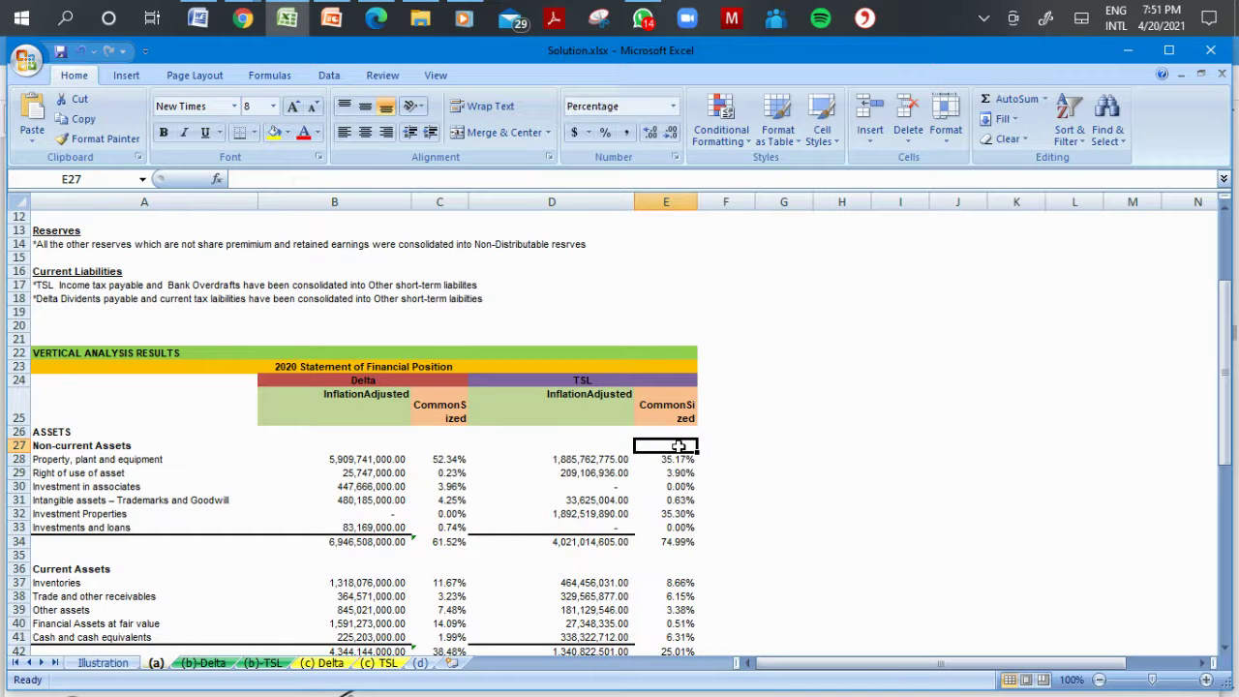
Examine TSL's figures and common-size percentages from property, plant and equipment down through the equity and liabilities.
click(587, 458)
key(Down)
key(Down)
key(Down)
key(Down)
key(Down)
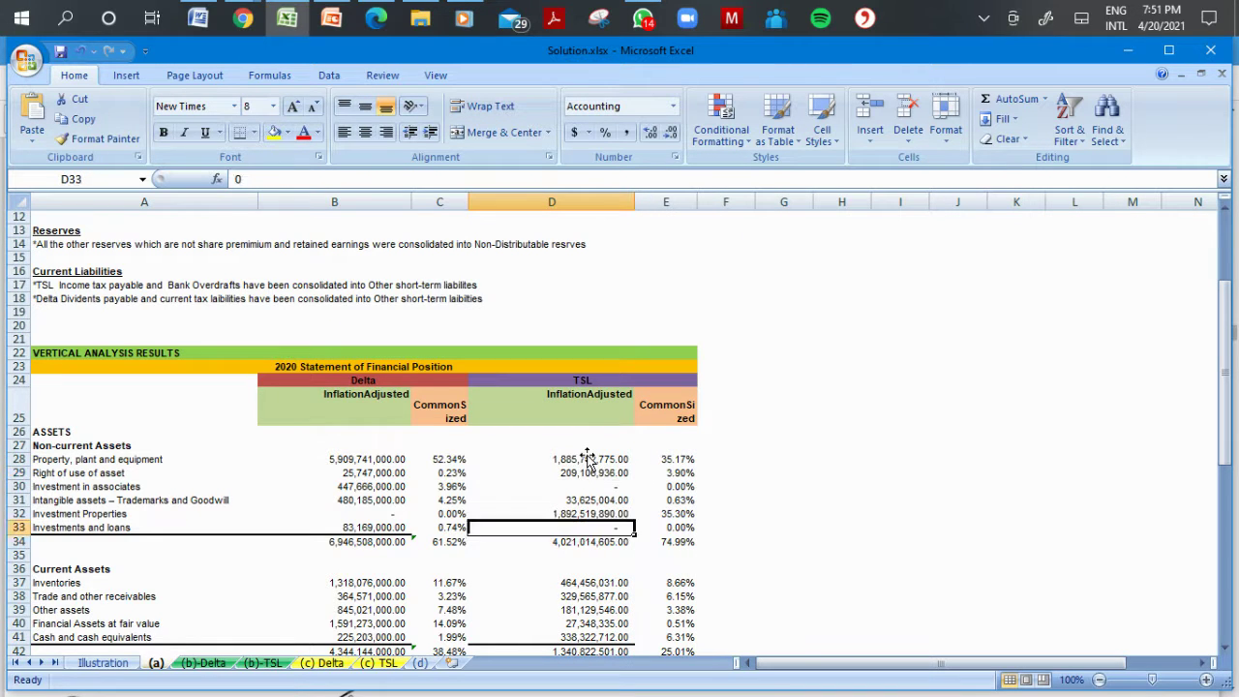
key(Down)
key(Down)
key(Down)
key(Down)
key(Down)
key(Down)
key(Down)
key(Down)
key(Down)
key(Down)
key(Down)
key(Down)
key(Down)
key(Down)
key(Down)
key(Down)
key(Down)
key(Down)
key(Down)
key(Down)
Review TSL's figures and common-size percentages from Total Equity and Liabilities back up to the current assets.
key(Up)
key(Up)
key(Up)
key(Up)
key(Up)
key(Up)
key(Up)
key(Up)
key(Up)
key(Up)
key(Up)
key(Up)
key(Up)
key(Up)
key(Up)
key(Up)
key(Up)
key(Up)
key(Up)
key(Up)
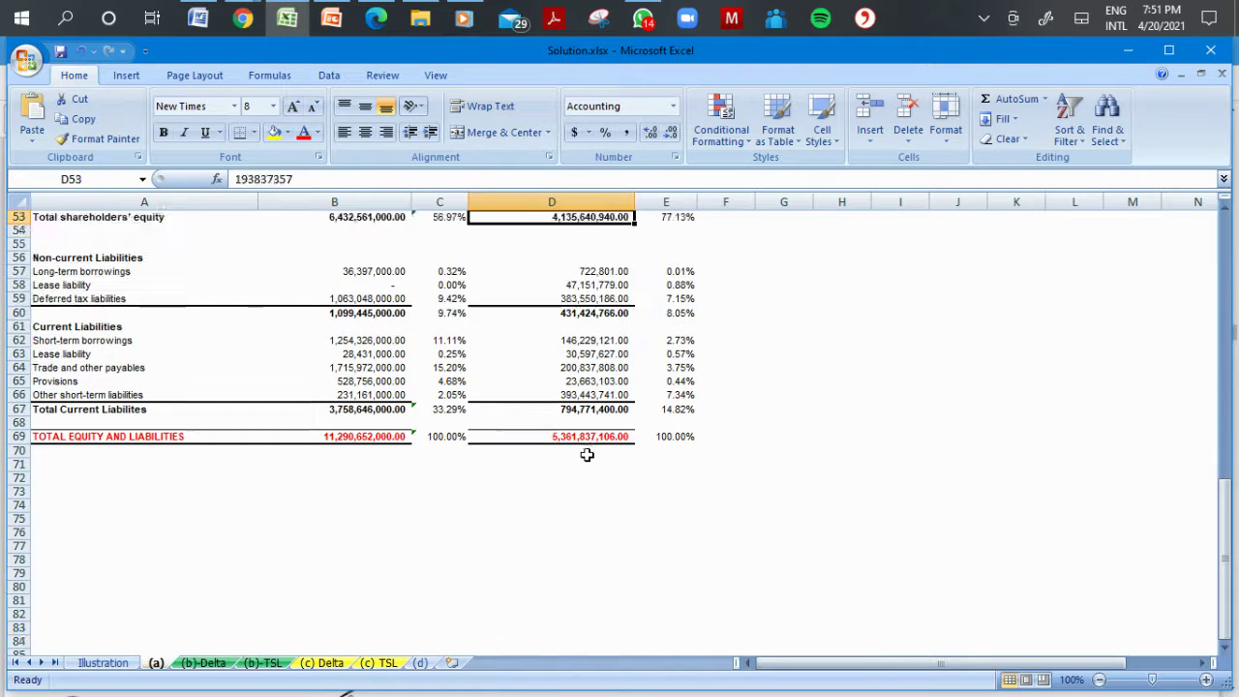
key(Up)
key(Up)
key(Up)
key(Up)
key(Up)
key(Up)
key(Up)
key(Up)
key(Up)
key(Up)
key(Up)
key(Up)
key(Up)
key(Up)
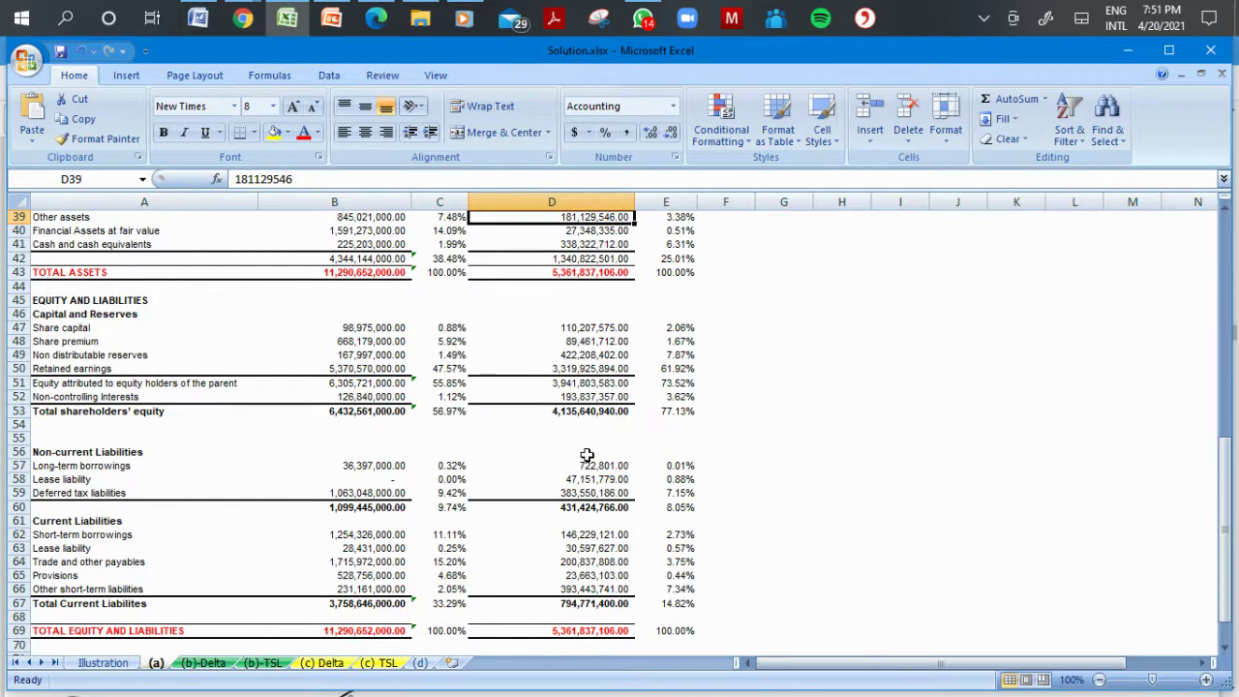
Examine Delta's assets and equity figures, and compare the common-size percentages of retained earnings for Delta and TSL.
key(Left)
key(Left)
key(Down)
key(Down)
key(Down)
key(Down)
key(Down)
key(Down)
key(Down)
key(Down)
key(Up)
key(Up)
key(Up)
key(Up)
key(Up)
key(Up)
key(Up)
key(Up)
key(Up)
key(Up)
key(Up)
key(Up)
key(Down)
key(Down)
key(Down)
key(Down)
key(Down)
key(Down)
key(Down)
key(Down)
key(Down)
key(Down)
key(Down)
key(Down)
key(Down)
key(Down)
key(Down)
key(Left)
key(Right)
key(Right)
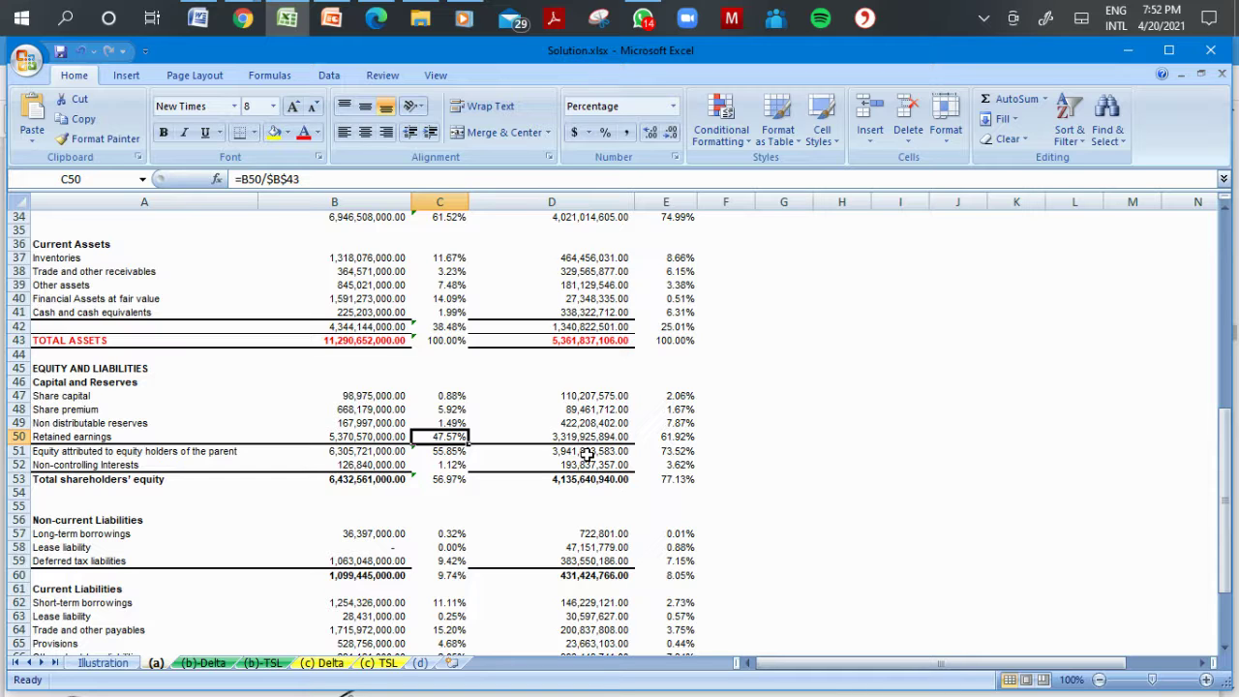
key(Right)
key(Right)
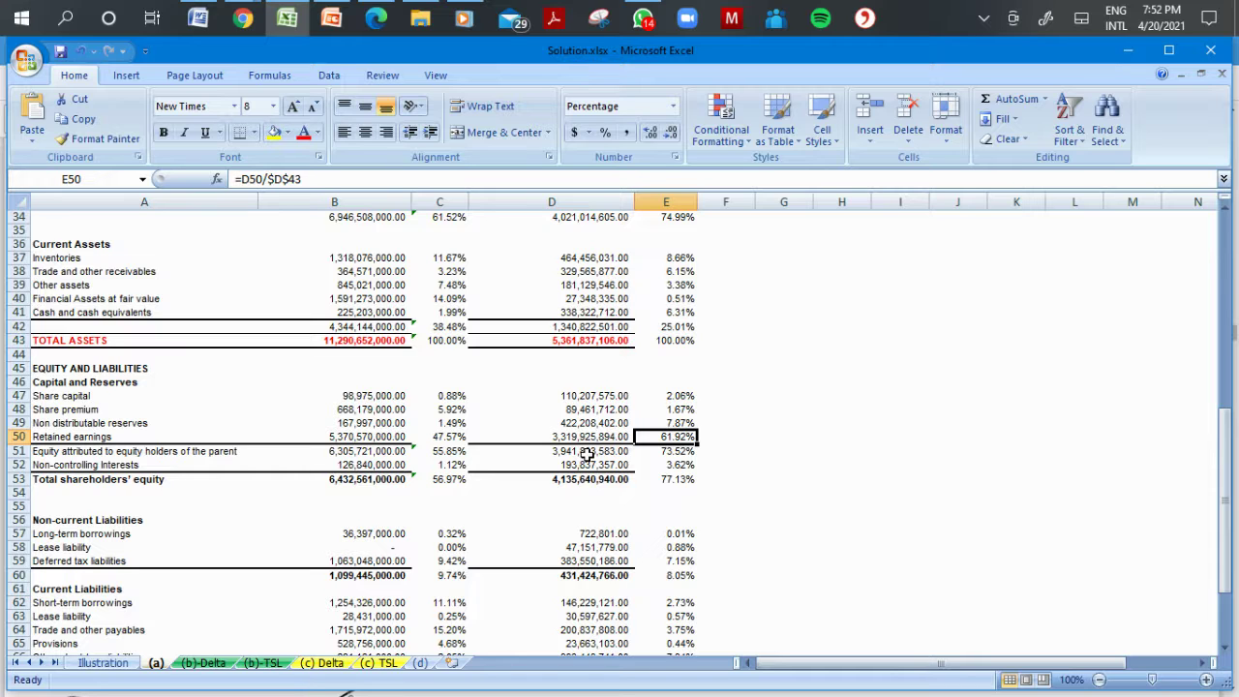
Review the equity and liabilities section from TSL's share capital down past Total Equity and Liabilities.
click(484, 395)
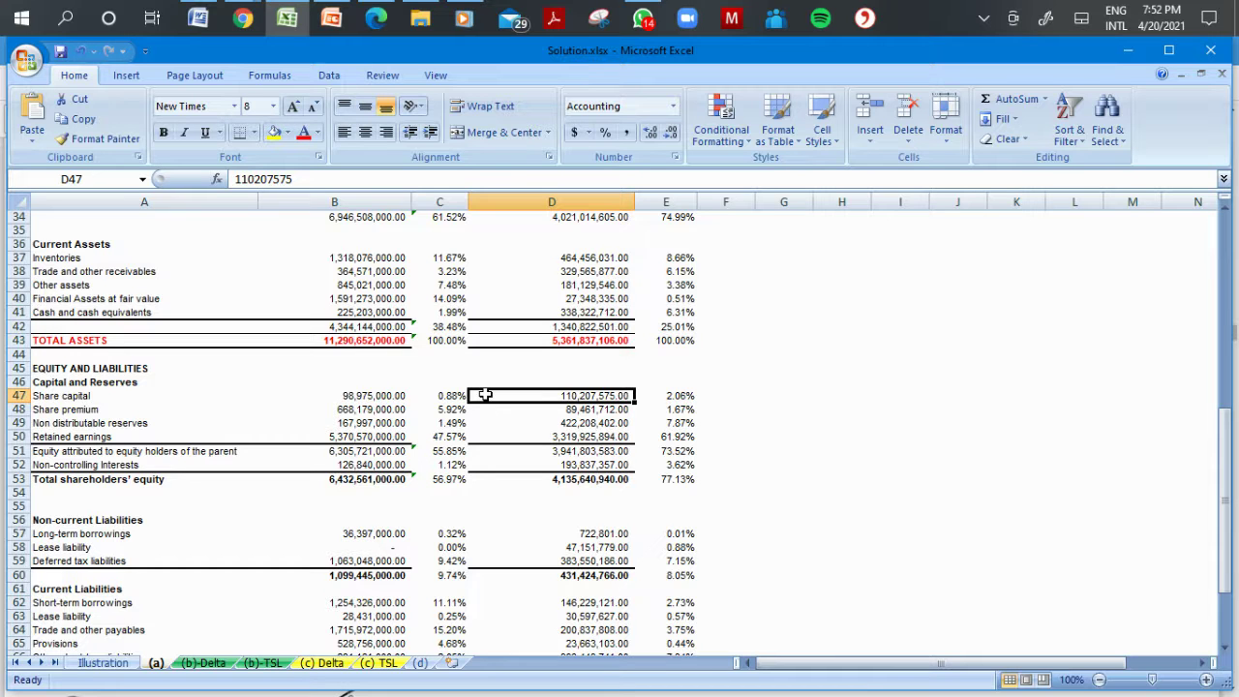
key(Down)
key(Down)
key(Down)
key(Down)
key(Down)
key(Down)
key(Down)
key(Down)
key(Down)
key(Down)
key(Down)
key(Down)
key(Down)
key(Down)
key(Down)
key(Down)
key(Down)
key(Down)
key(Down)
key(Down)
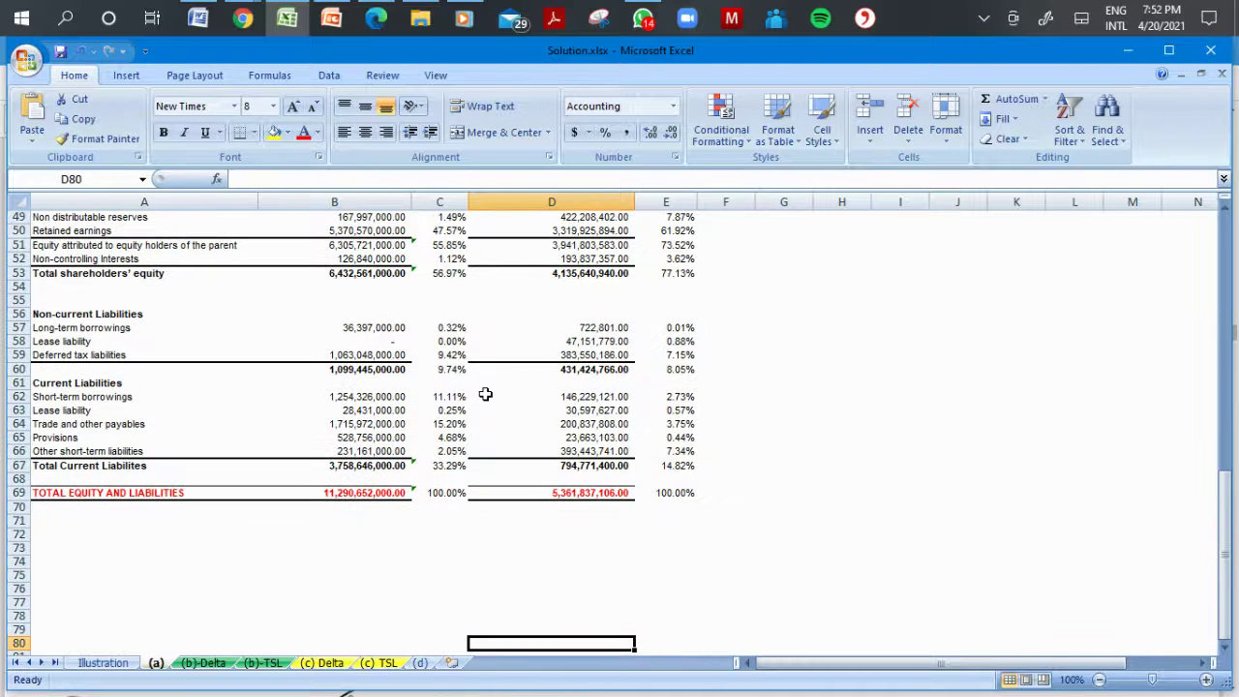
Open the (b)-Delta sheet and examine Delta's 2020 and 2019 inflation-adjusted statements with their Horizontal columns.
click(211, 666)
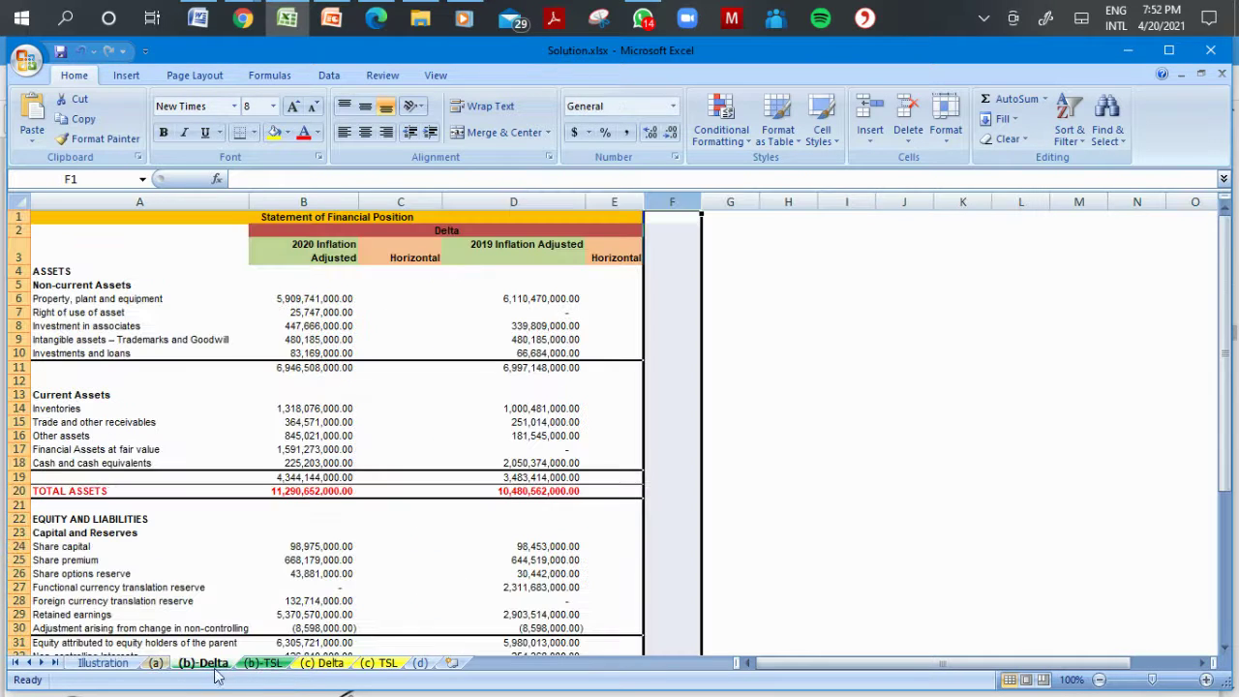
click(592, 420)
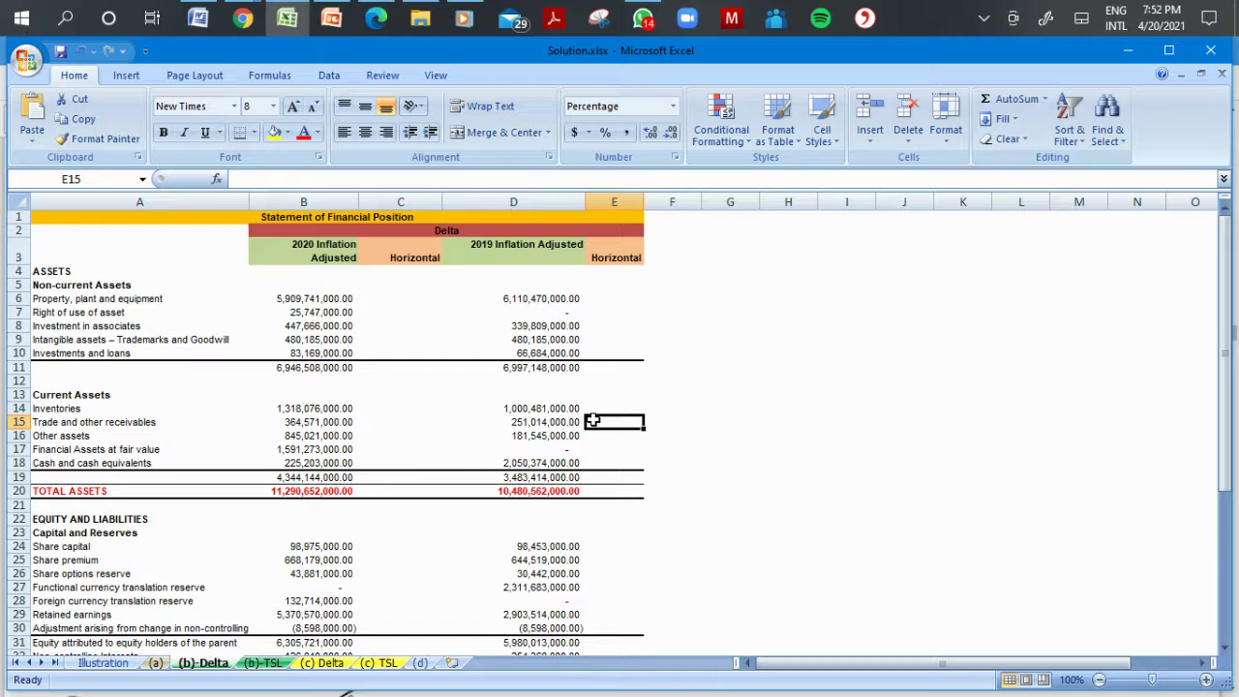
click(481, 367)
key(Up)
key(Up)
key(Up)
key(Up)
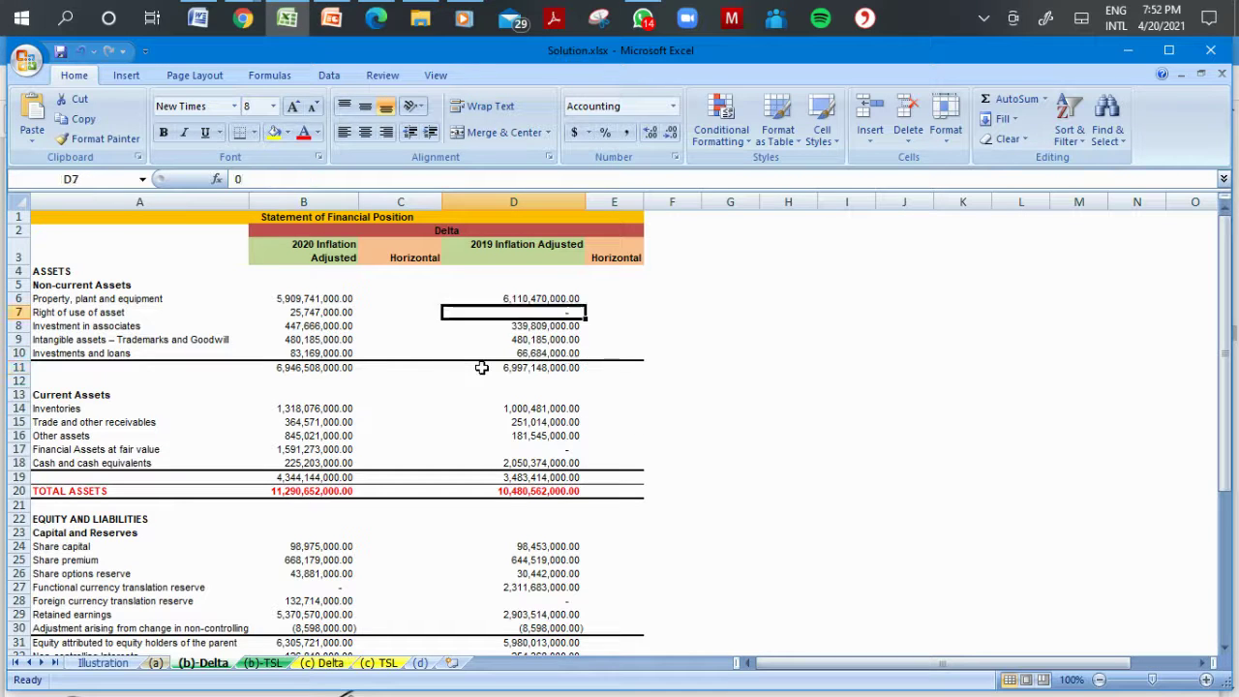
key(ctrl+Home)
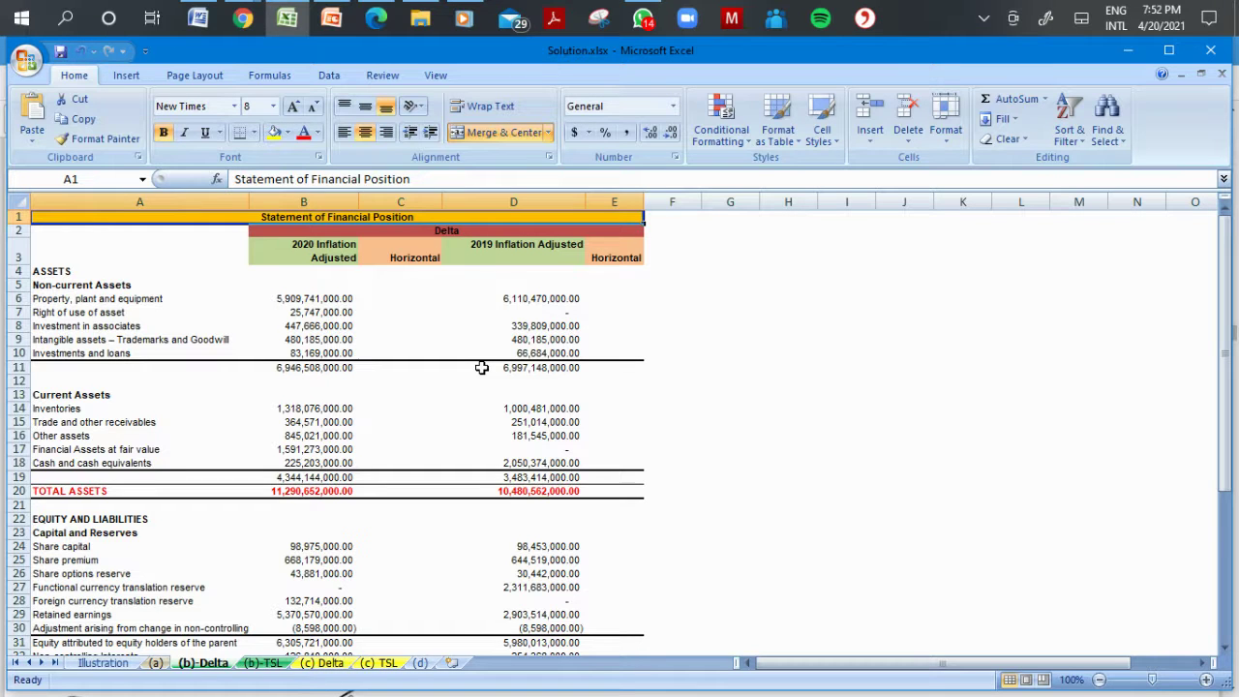
key(Down)
key(Down)
key(Down)
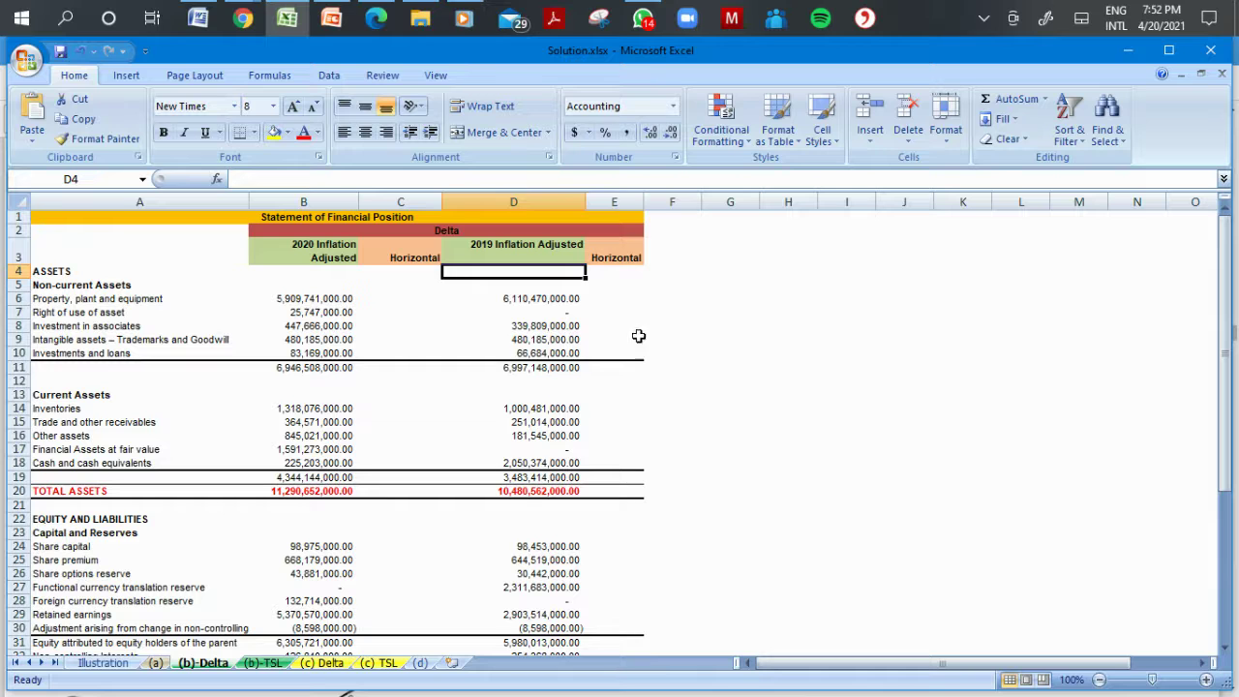
click(729, 311)
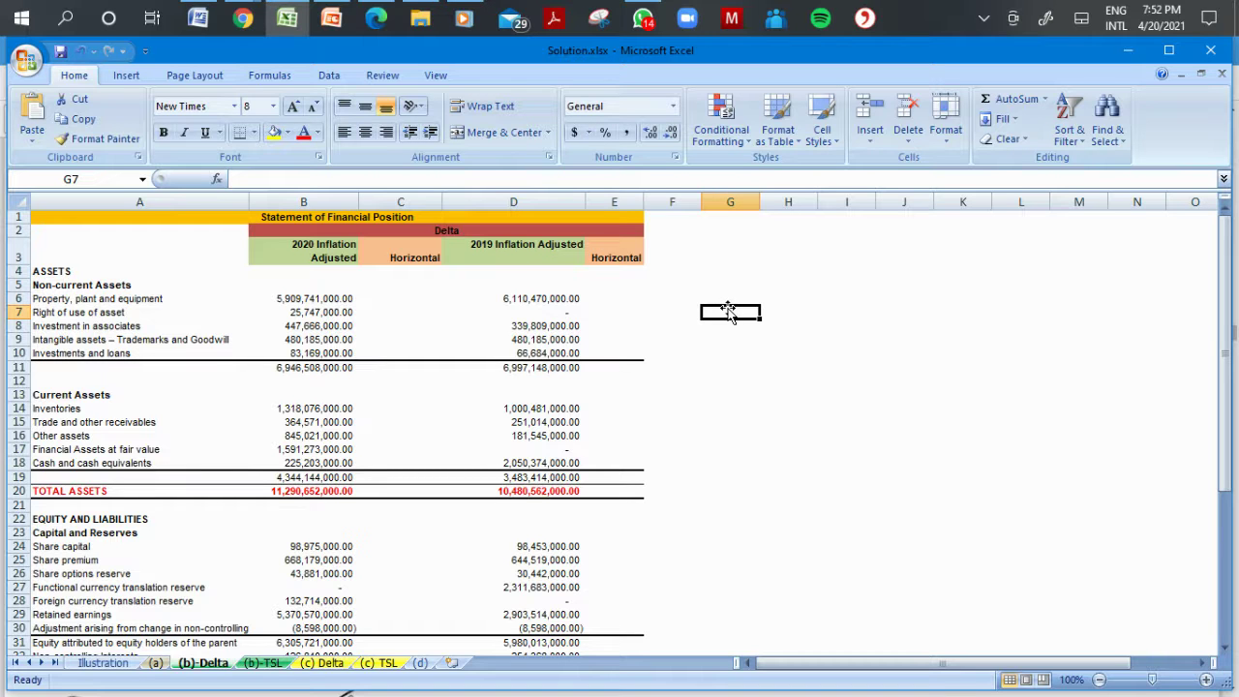
Enter =B6/$B$20 in C6 to express Delta's 2020 property, plant and equipment as a share of total assets.
click(400, 300)
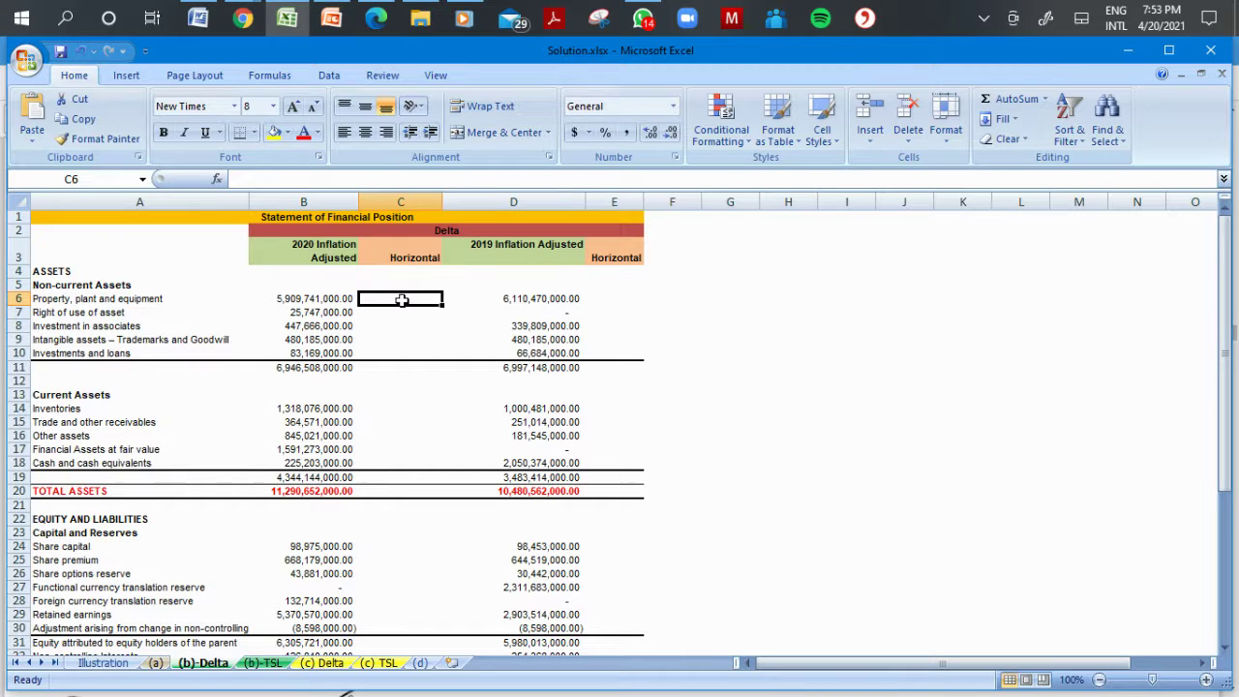
text(=)
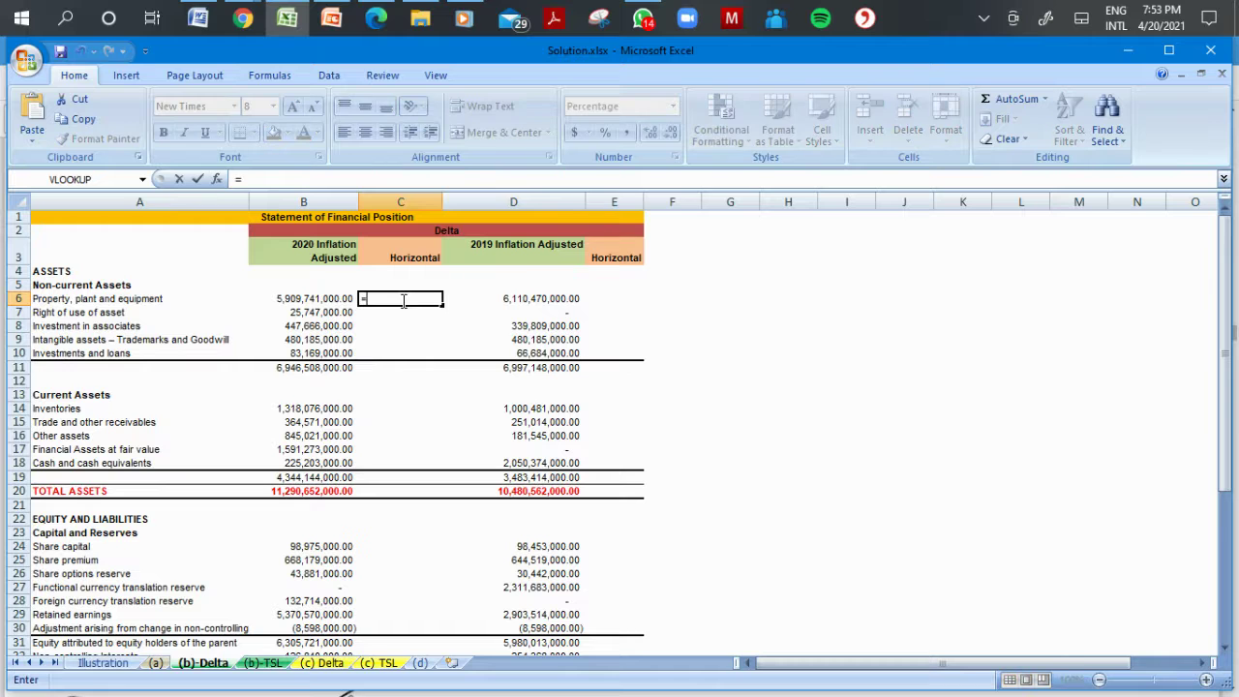
click(303, 299)
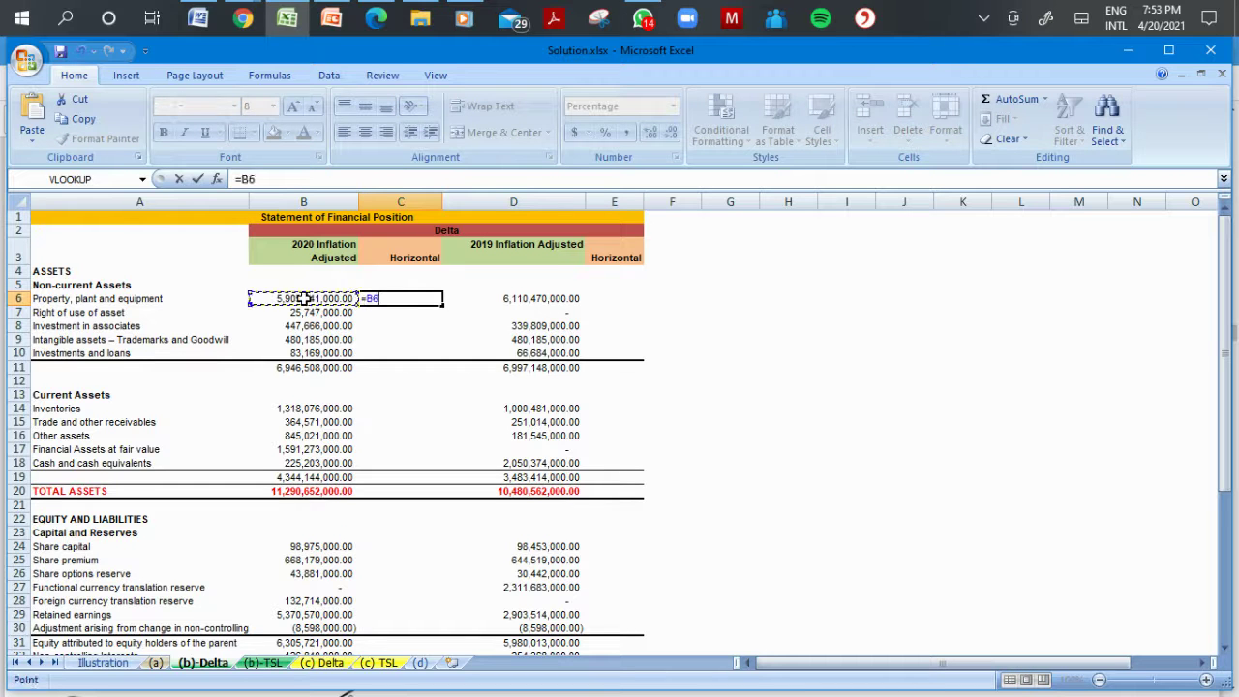
text(/)
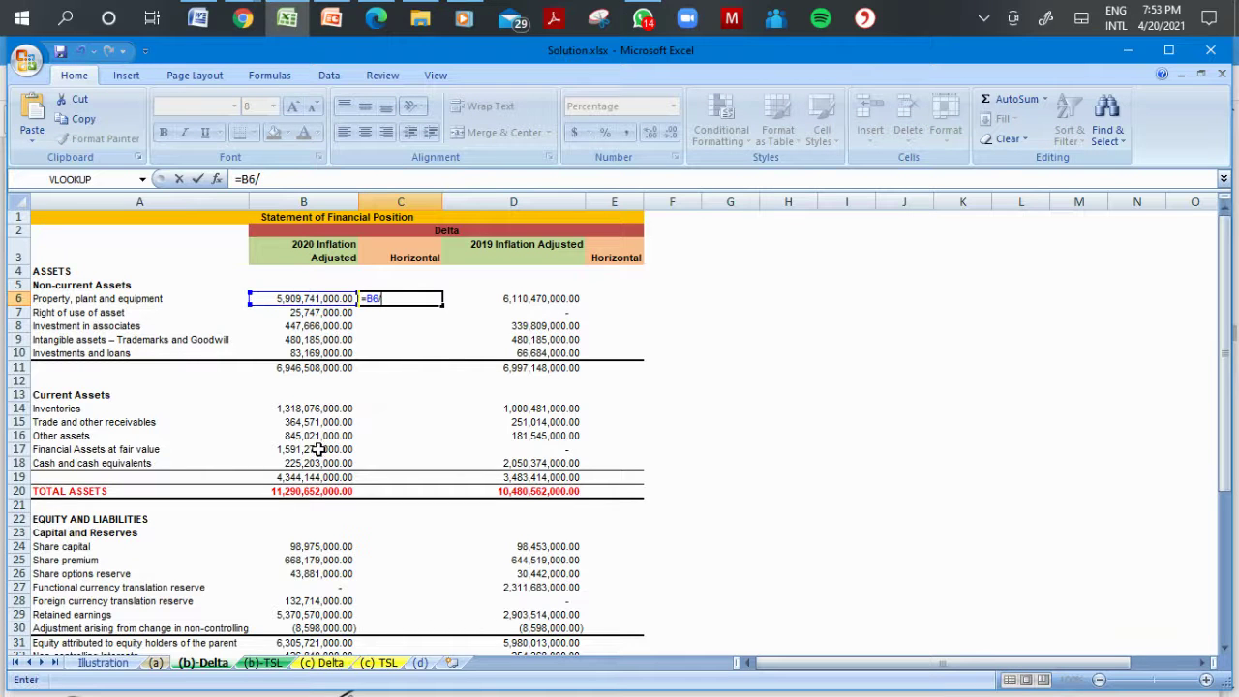
click(317, 489)
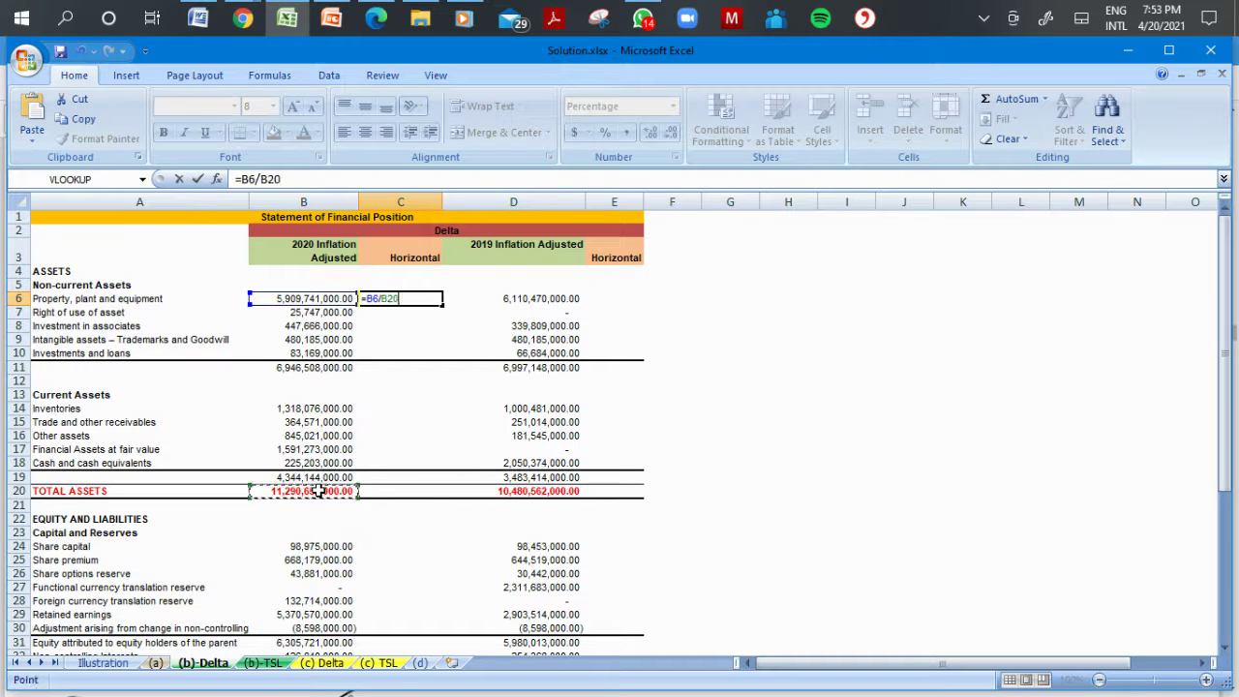
click(383, 299)
text($)
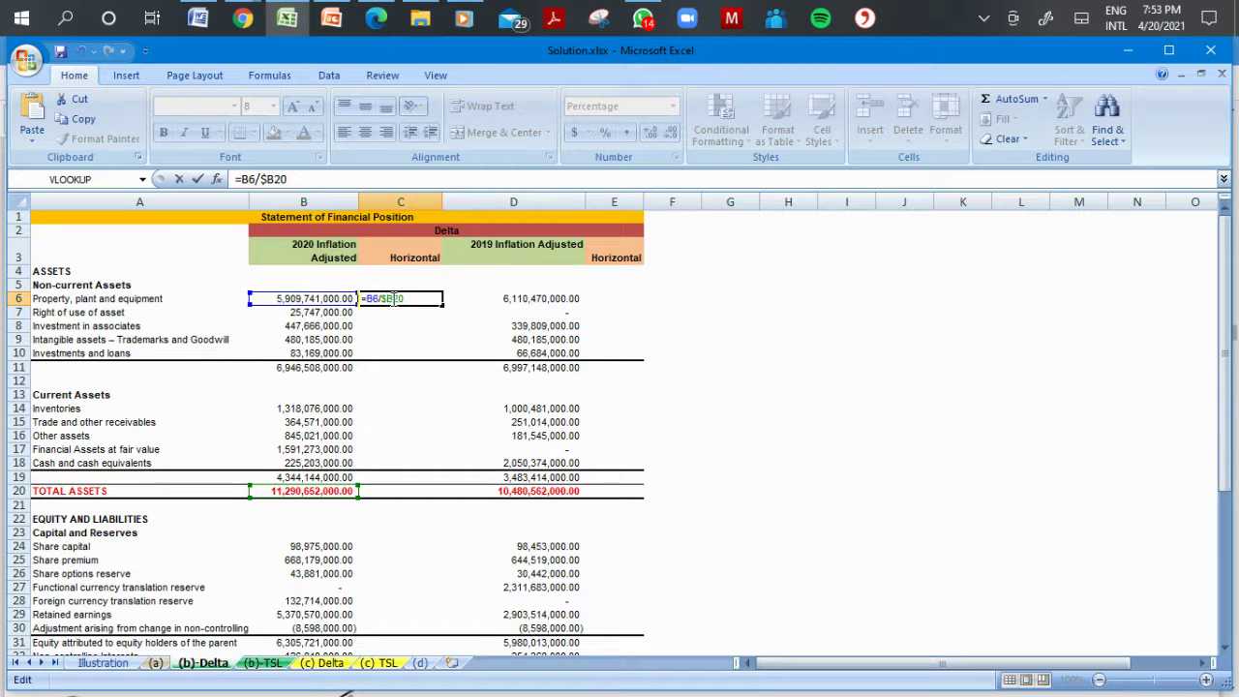
click(393, 299)
text($)
key(Return)
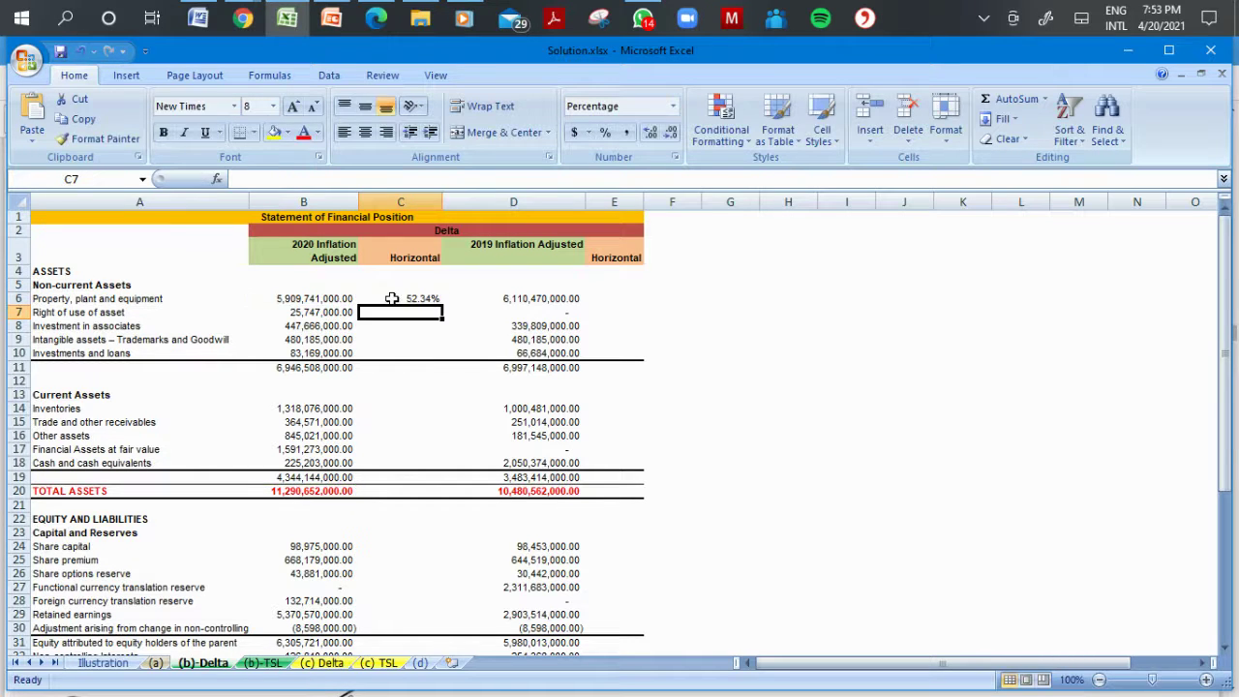
Copy the C6 formula down the 2020 Horizontal column through Total Equity and Liabilities in row 49.
click(428, 299)
drag(444, 308, 438, 634)
click(697, 457)
Enter =D6/$D$20 in E6 to express Delta's 2019 property, plant and equipment as a share of total assets.
click(602, 384)
key(Up)
key(Up)
key(Up)
key(Up)
key(Up)
key(Up)
key(Up)
key(Up)
key(Up)
key(Up)
key(Up)
key(Up)
key(Up)
key(Up)
key(Up)
key(Up)
key(Up)
key(Up)
key(Up)
key(Up)
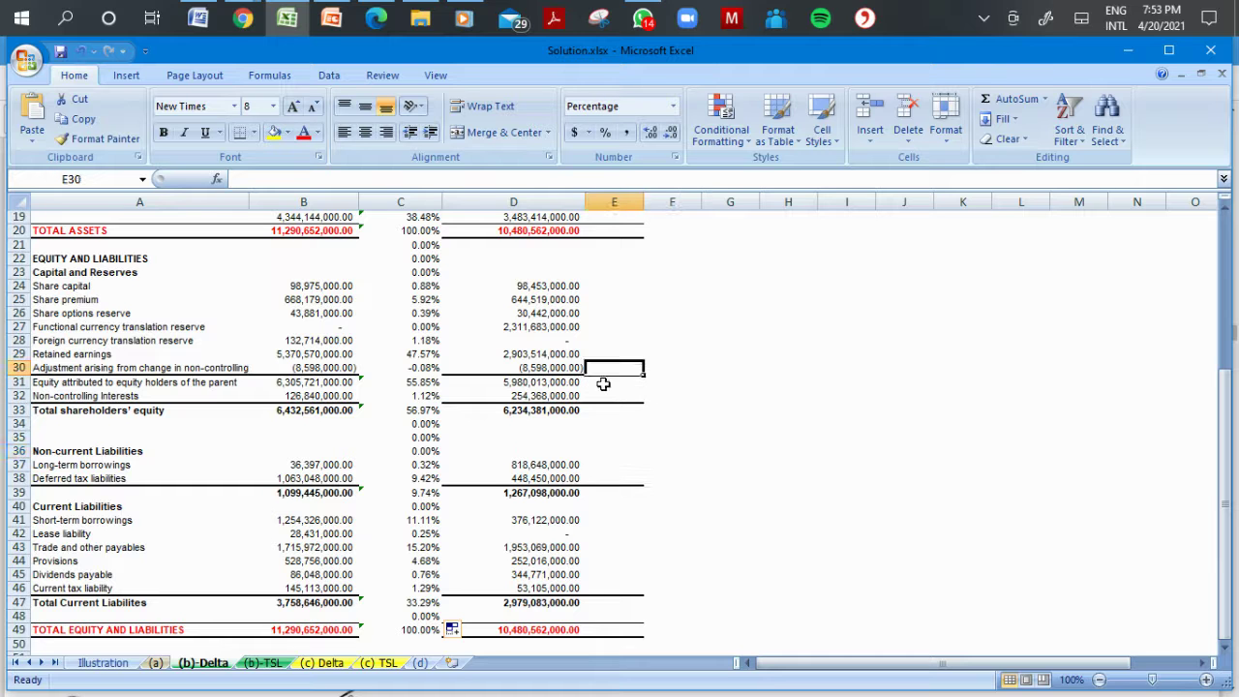
key(Down)
key(Down)
key(Down)
key(Down)
key(Down)
key(Down)
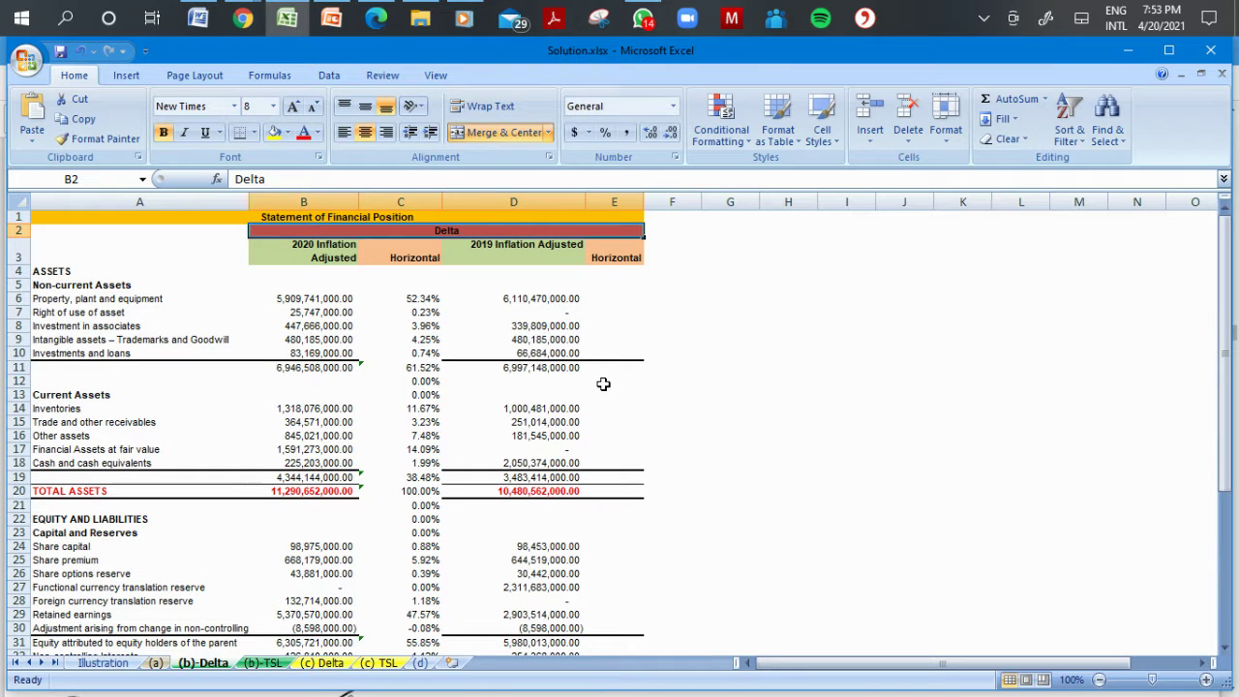
key(Up)
key(Up)
key(Down)
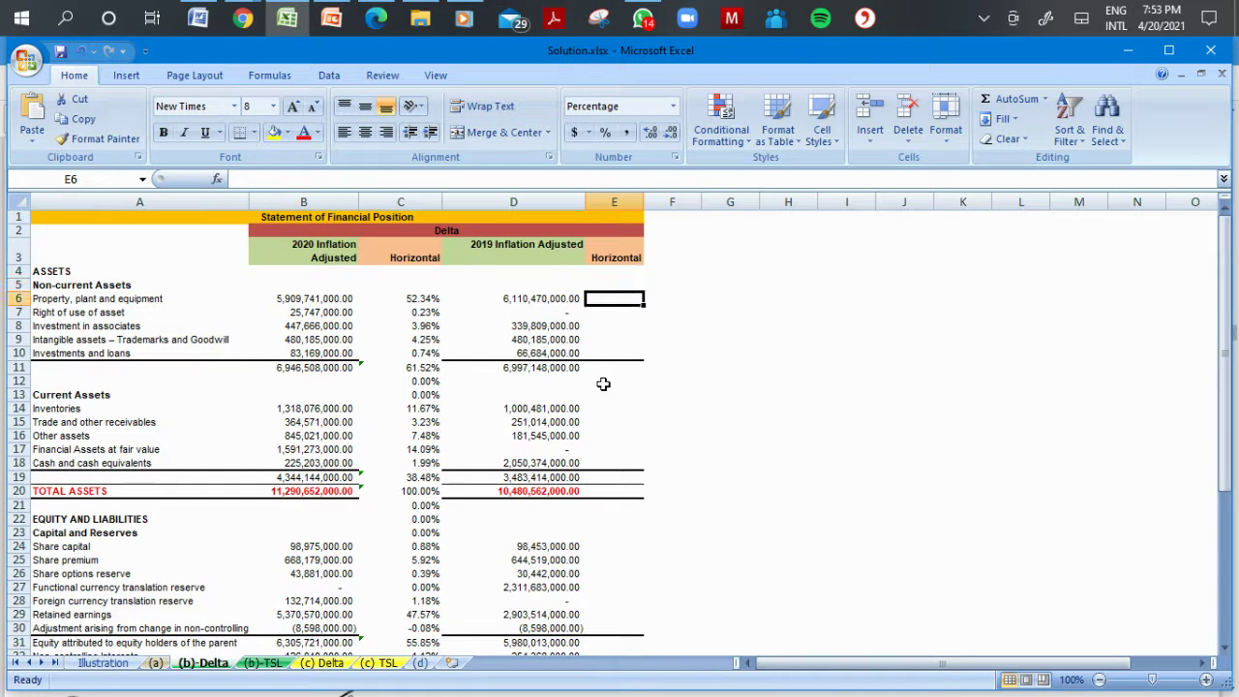
text(=)
click(535, 299)
text(/)
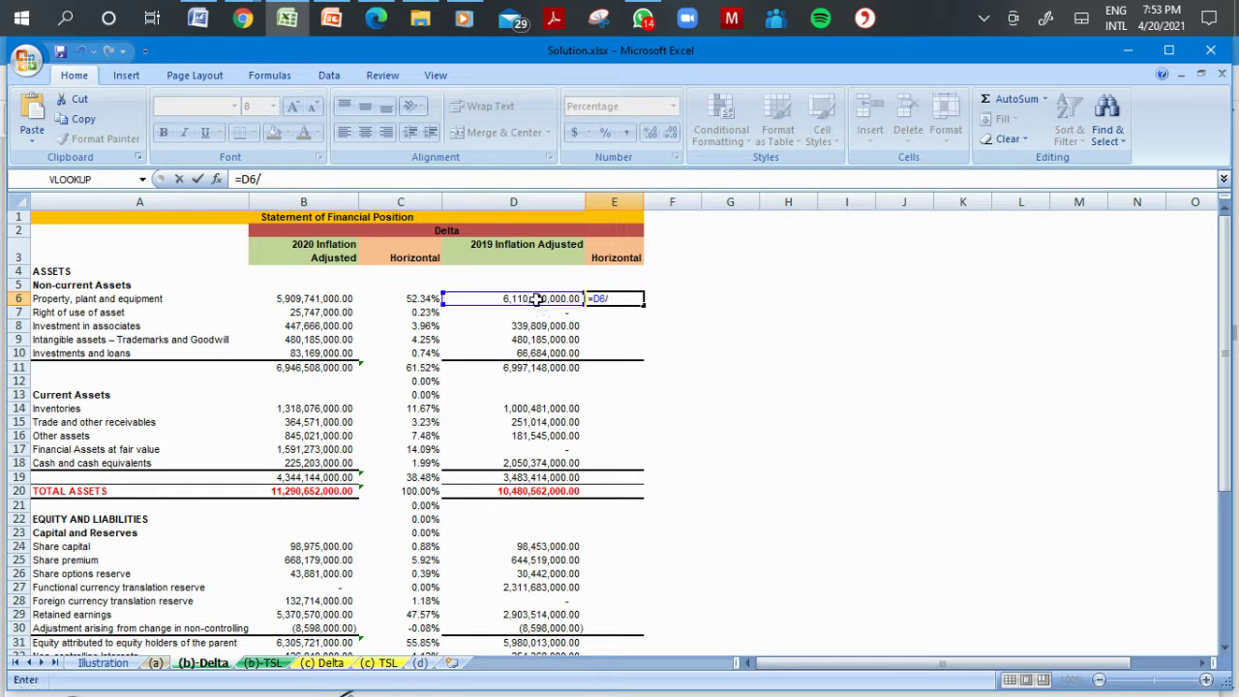
click(523, 491)
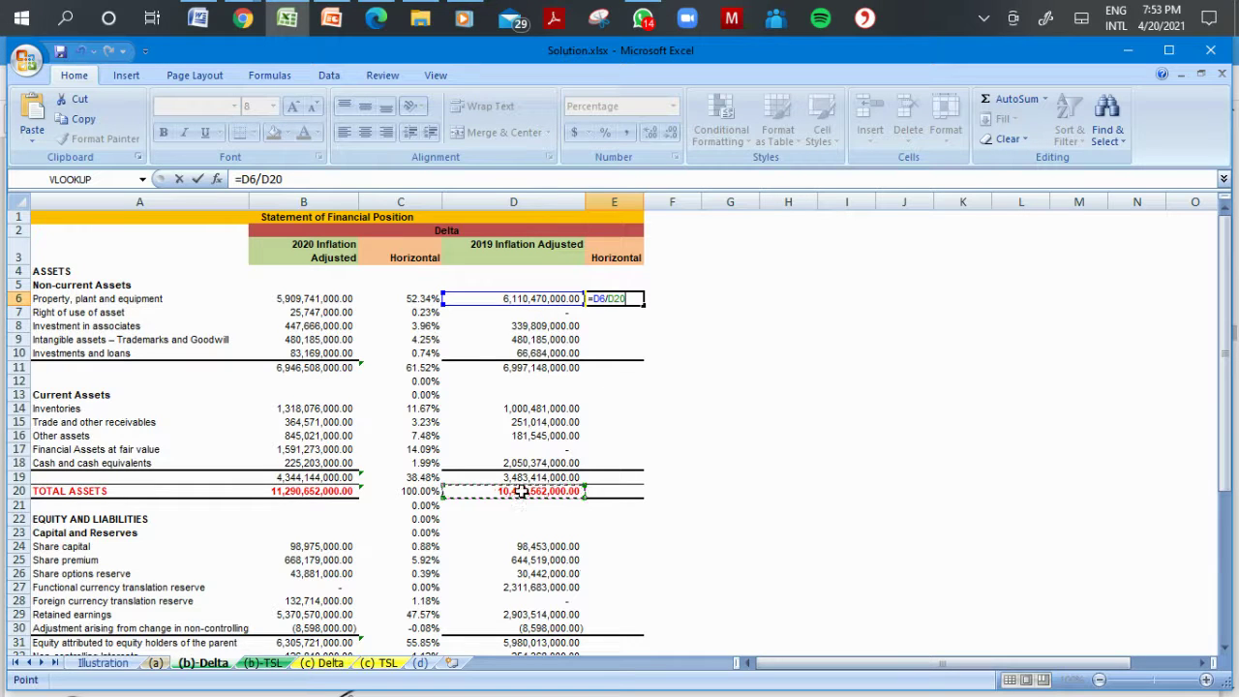
click(612, 300)
text($D$)
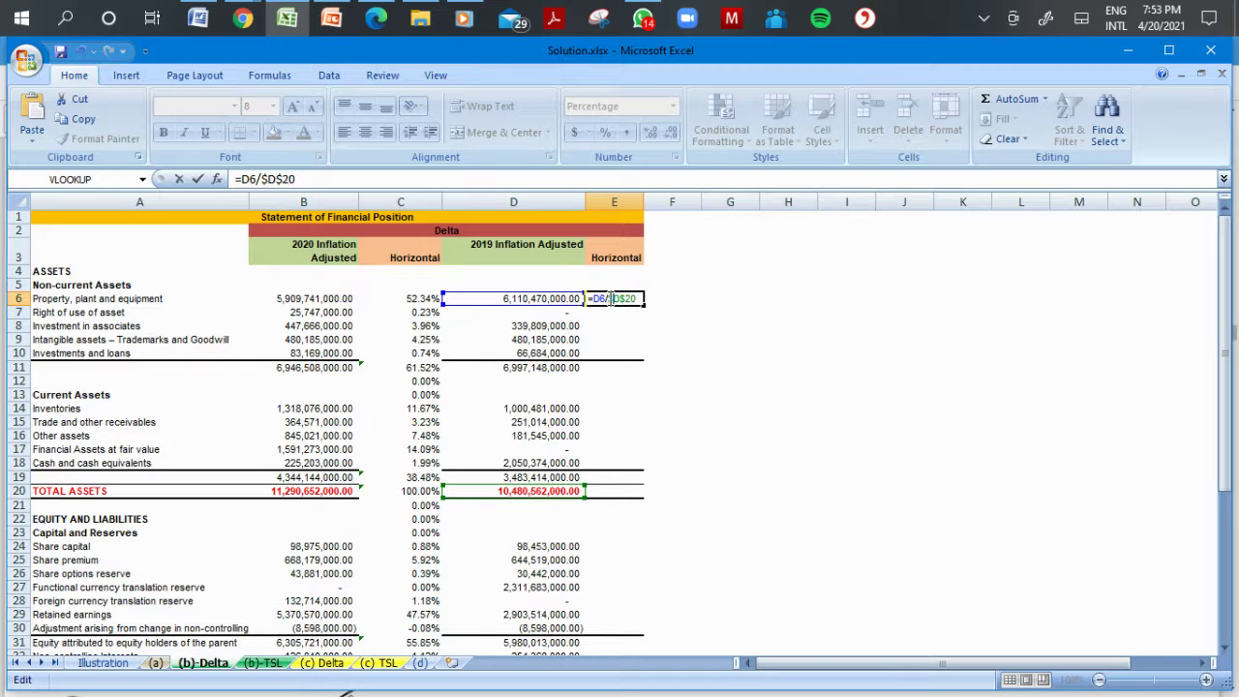
key(Return)
Copy the E6 formula down the 2019 Horizontal column through row 49, clearing the surplus result in E50.
click(608, 298)
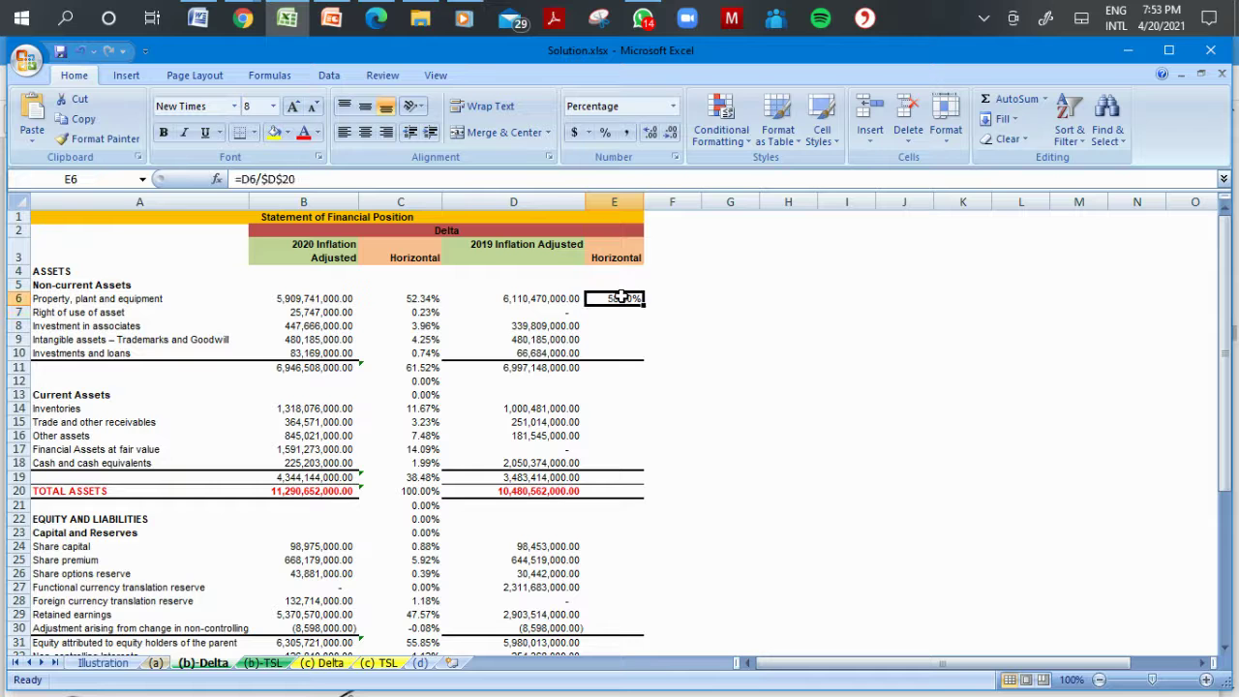
drag(644, 305, 644, 633)
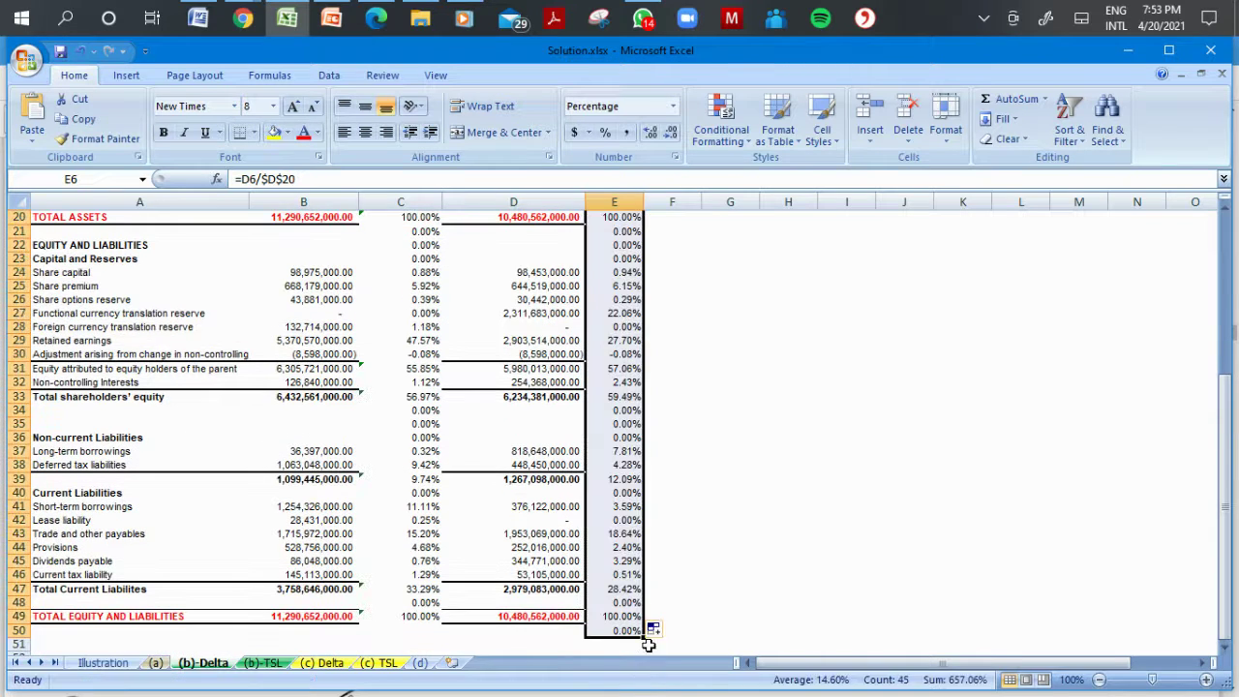
click(682, 589)
click(620, 633)
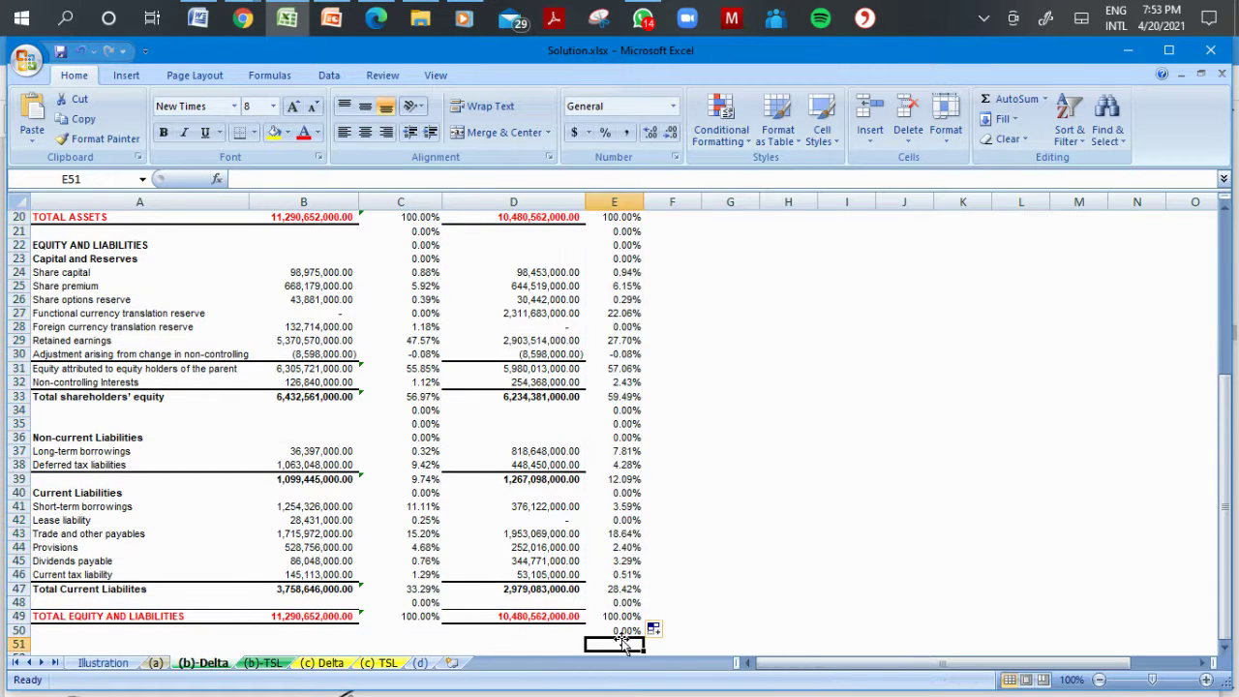
key(Delete)
Compare Delta's 2020 and 2019 percentages for property, plant and equipment and for the right of use of asset.
key(Up)
key(Up)
key(Up)
key(Up)
key(Up)
key(Up)
key(Up)
key(Up)
key(Up)
key(Up)
key(Up)
key(Up)
key(Up)
key(Up)
key(Up)
key(Up)
key(Up)
key(Up)
key(Up)
key(Up)
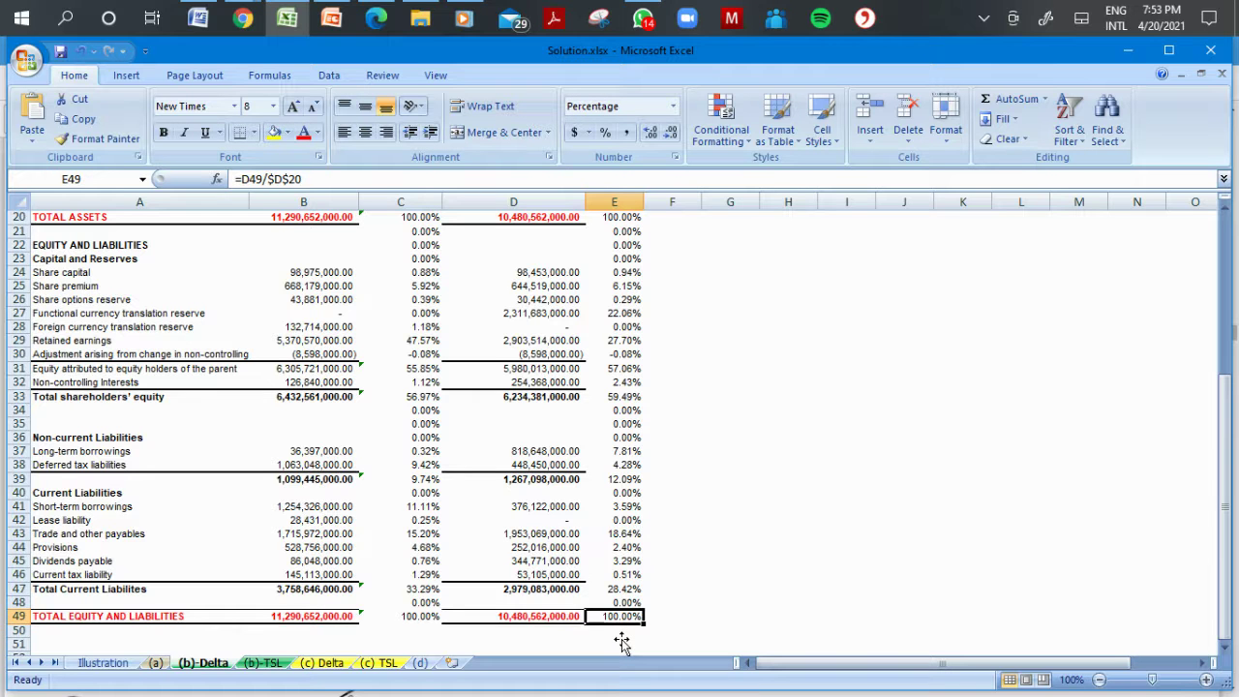
key(Up)
key(Up)
key(Up)
key(Up)
key(Up)
key(Up)
key(Up)
key(Up)
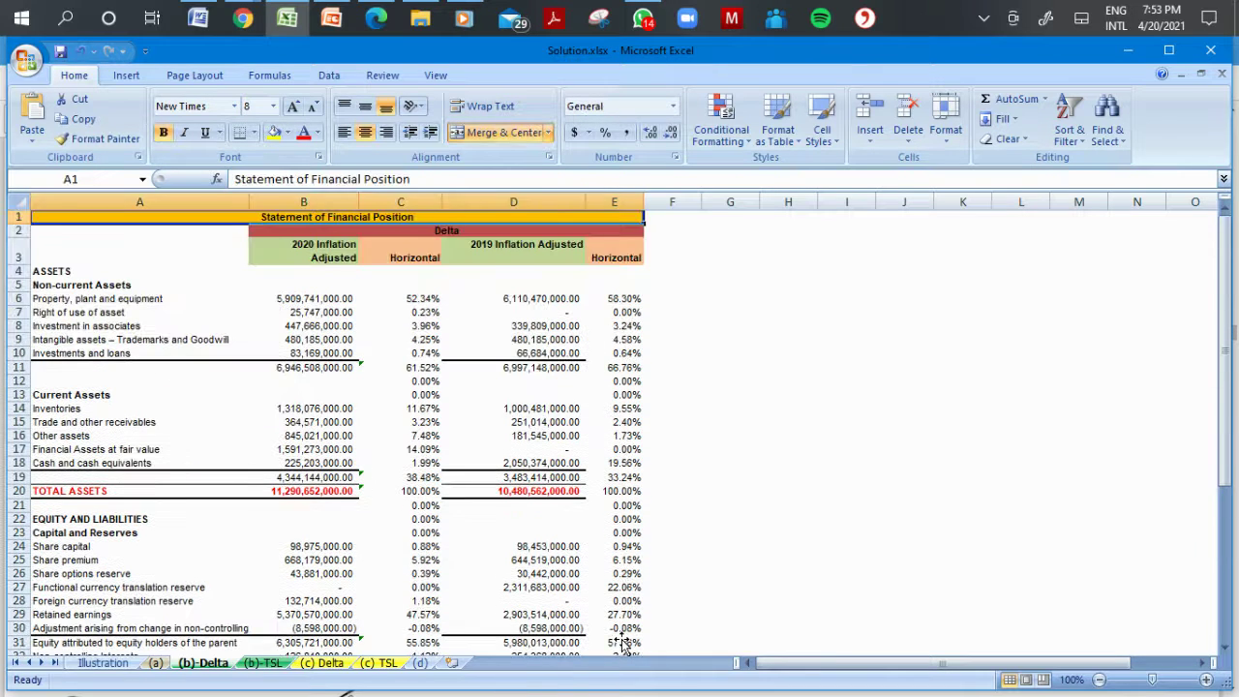
key(Down)
key(Down)
key(Down)
key(Down)
key(Down)
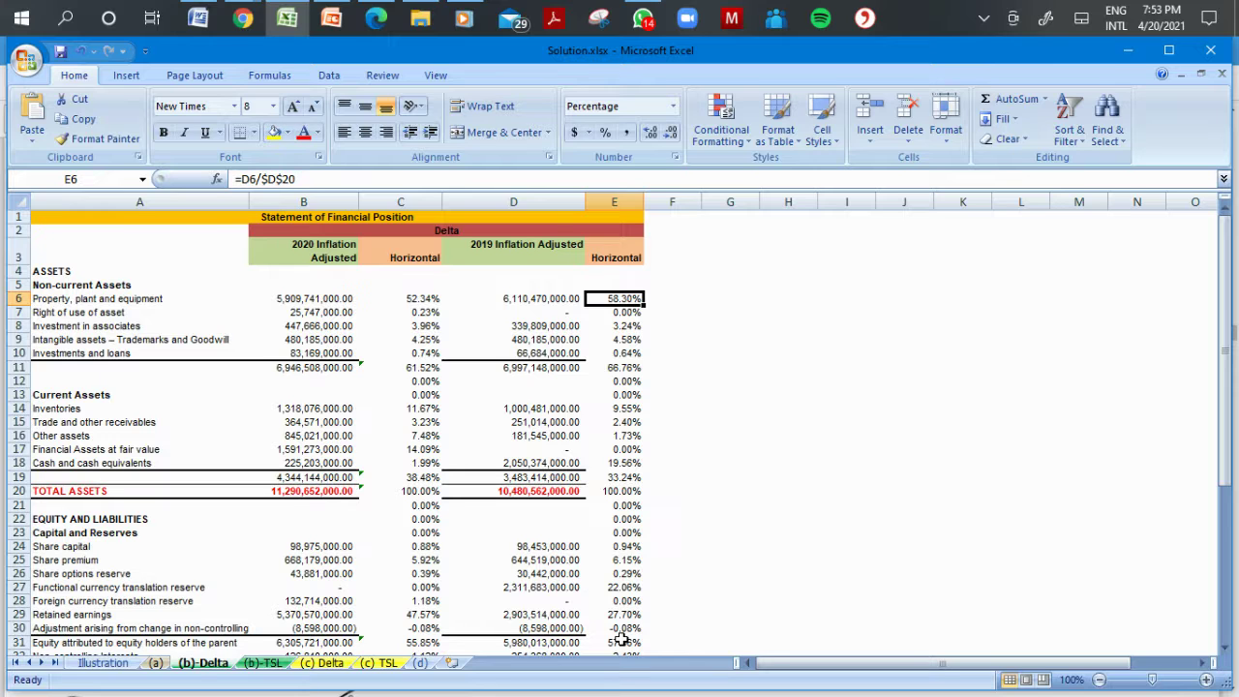
key(Left)
key(Left)
key(Right)
key(Right)
key(Left)
key(Left)
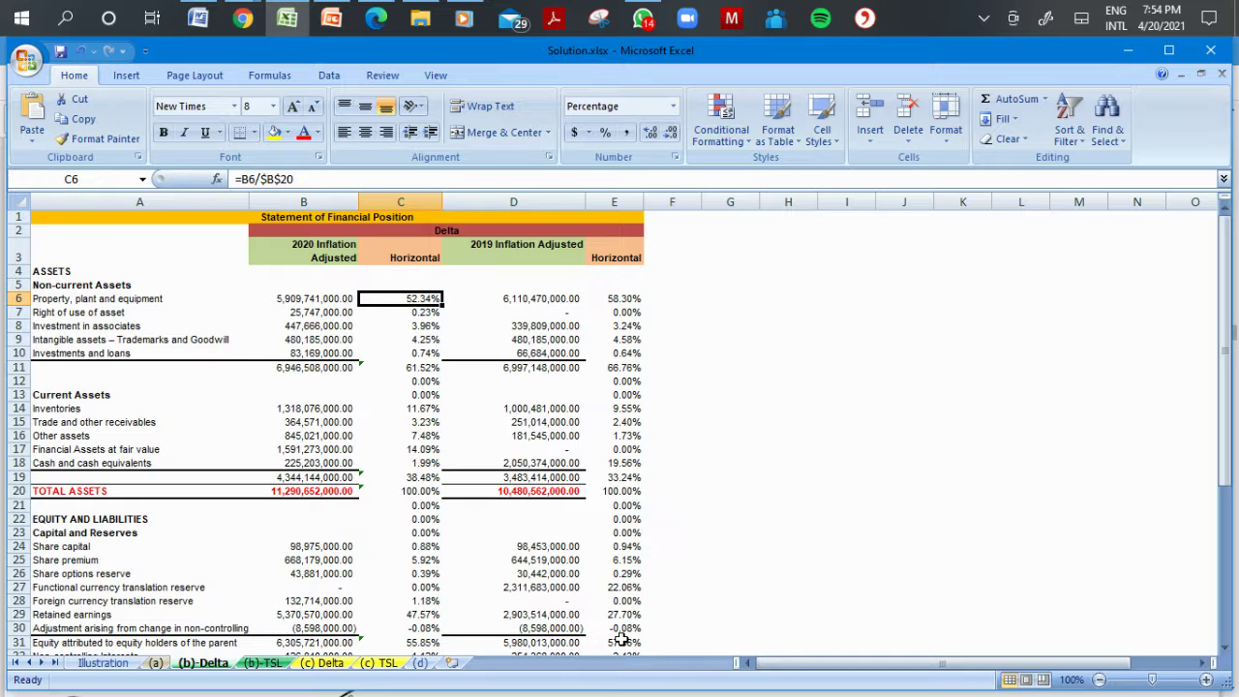
key(Down)
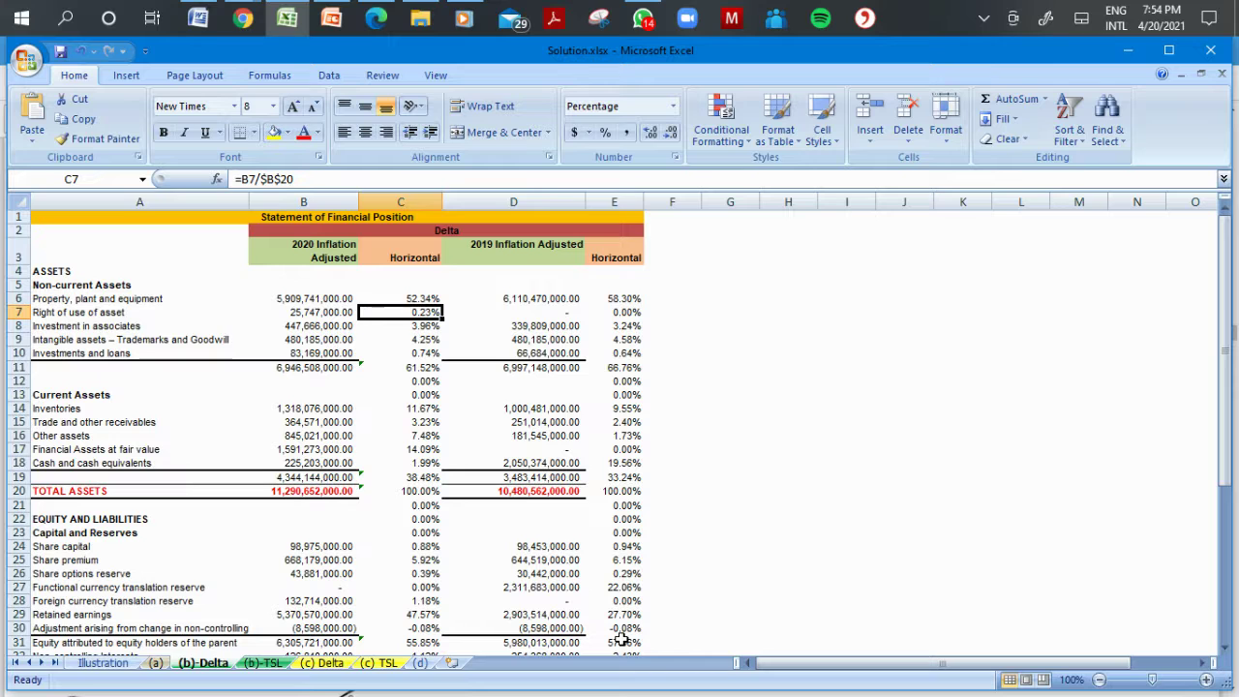
key(Right)
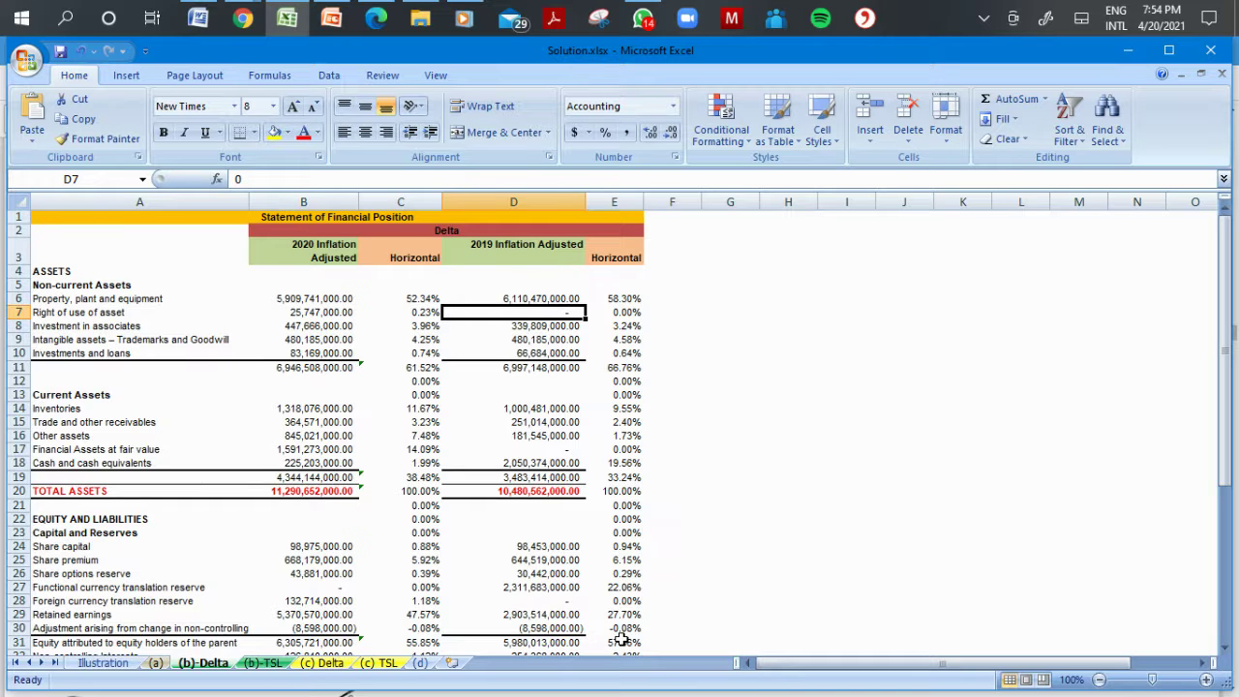
key(Left)
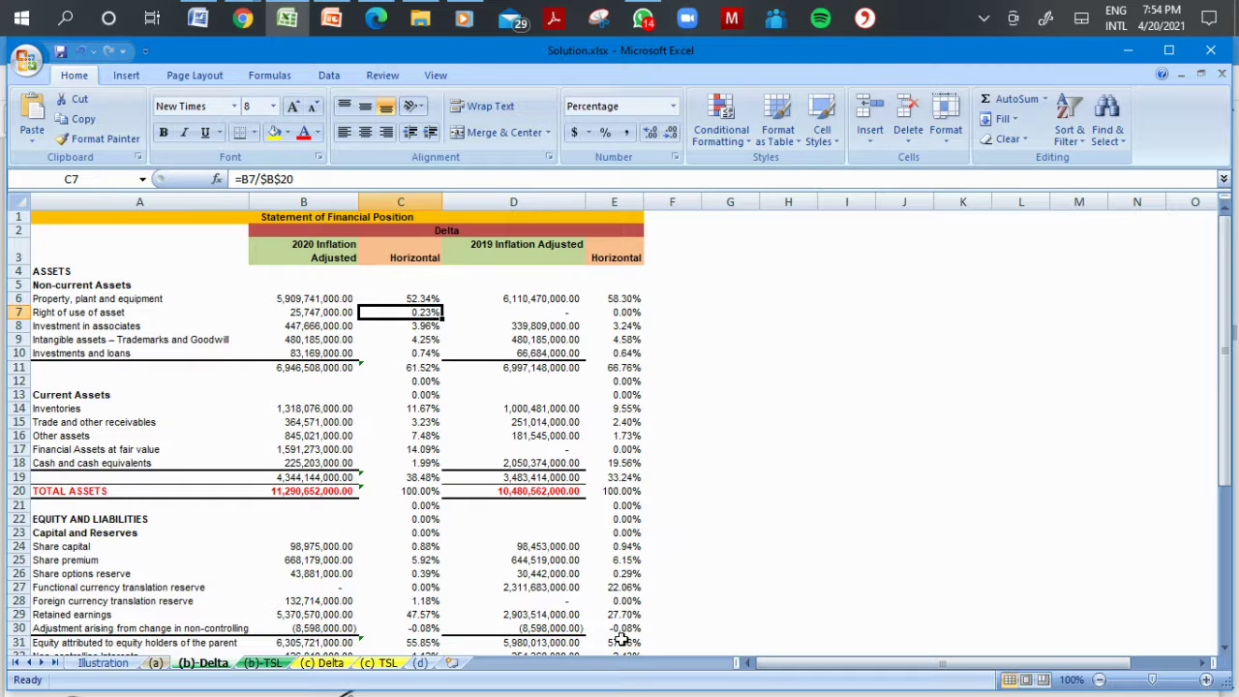
Compare Delta's 2020 and 2019 percentages for investment in associates and for inventories.
key(Down)
key(Left)
key(Left)
key(Right)
key(Right)
key(Right)
key(Right)
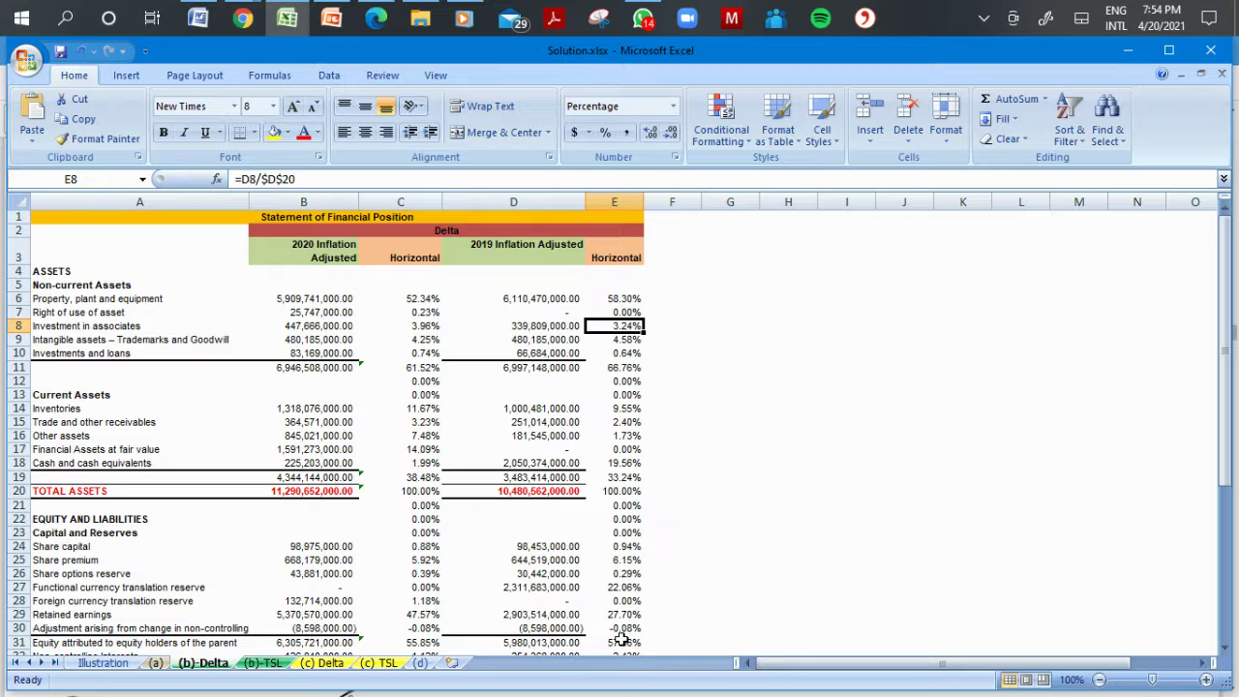
key(Left)
key(Left)
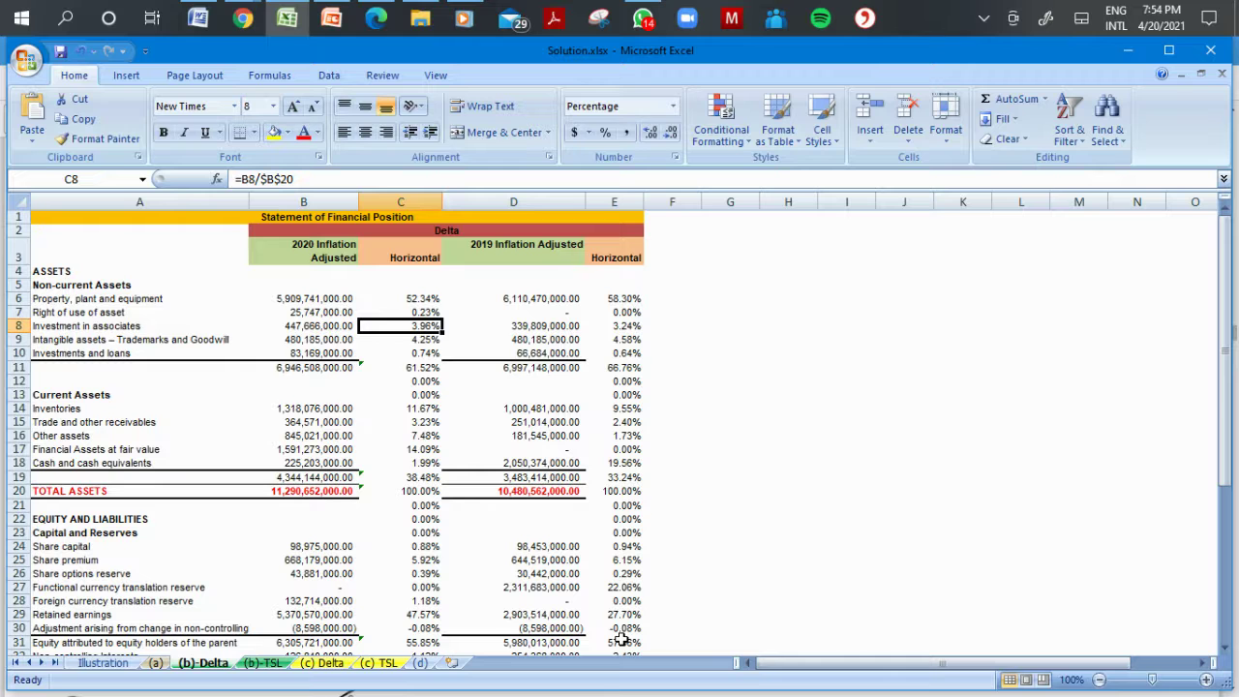
key(Down)
key(Down)
key(Down)
key(Down)
key(Down)
key(Down)
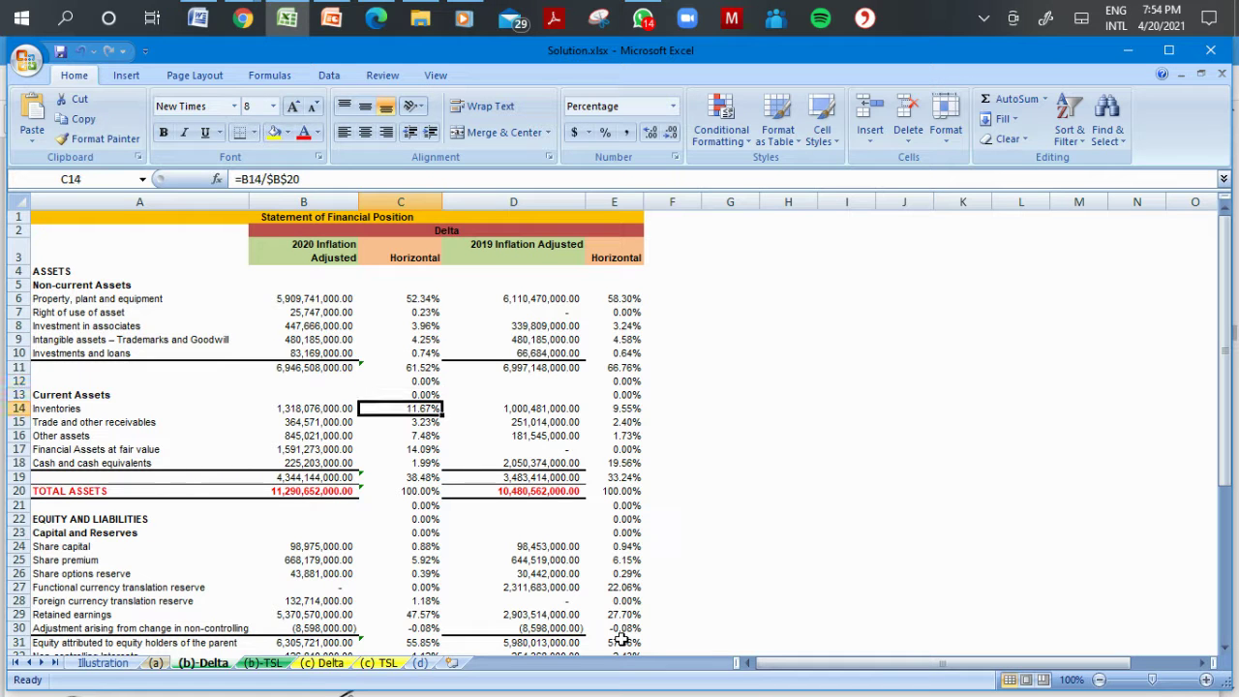
key(Right)
key(Right)
key(Right)
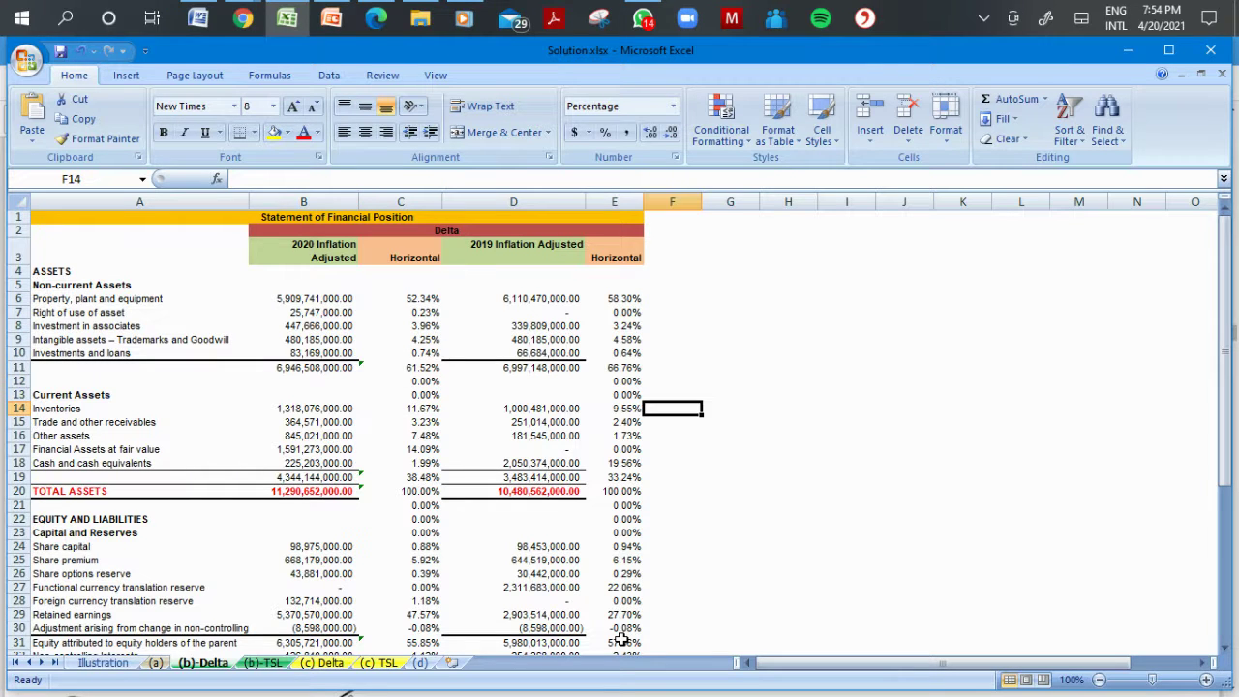
key(Left)
key(Left)
key(Left)
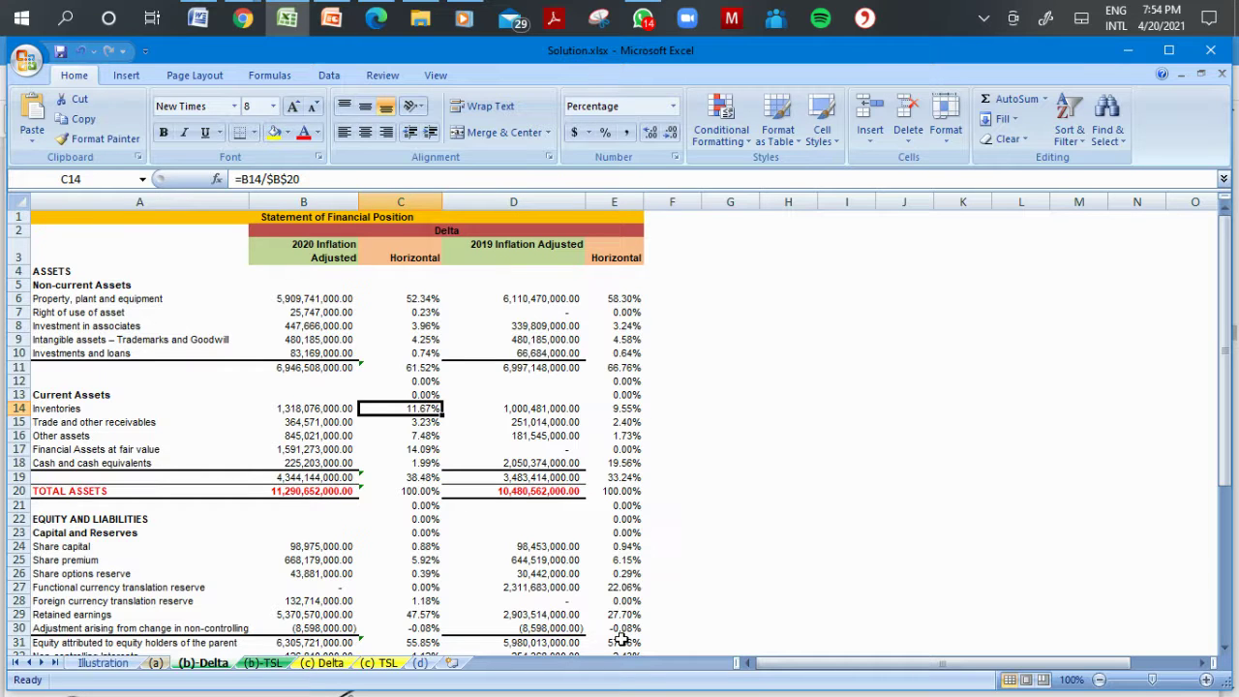
Clear the zero percentages in rows 12 and 13, around the Current Assets heading, from both Horizontal columns.
key(Up)
key(Up)
key(Right)
key(Right)
key(Down)
key(Delete)
Clear the zero percentages in E21:E23 beside the Equity and Liabilities and Capital and Reserves headings.
key(Down)
key(Down)
key(Down)
key(Down)
key(Down)
key(Down)
key(Down)
key(Down)
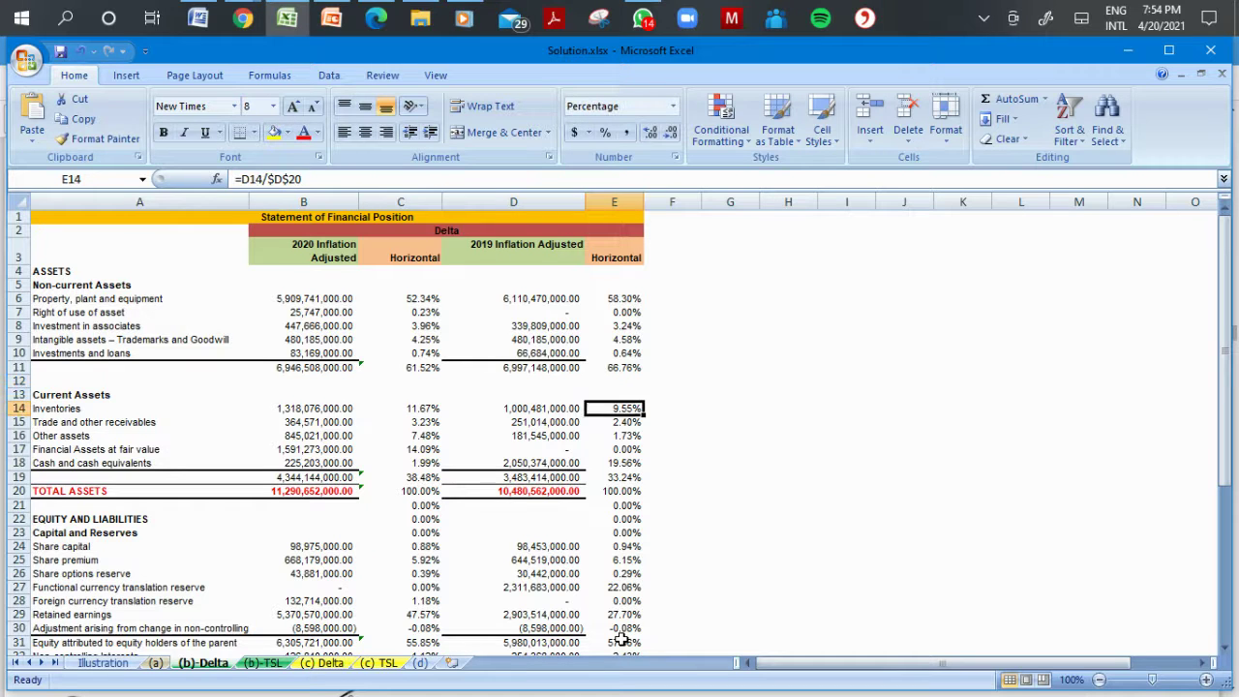
key(Delete)
key(Down)
key(Delete)
key(Down)
key(Delete)
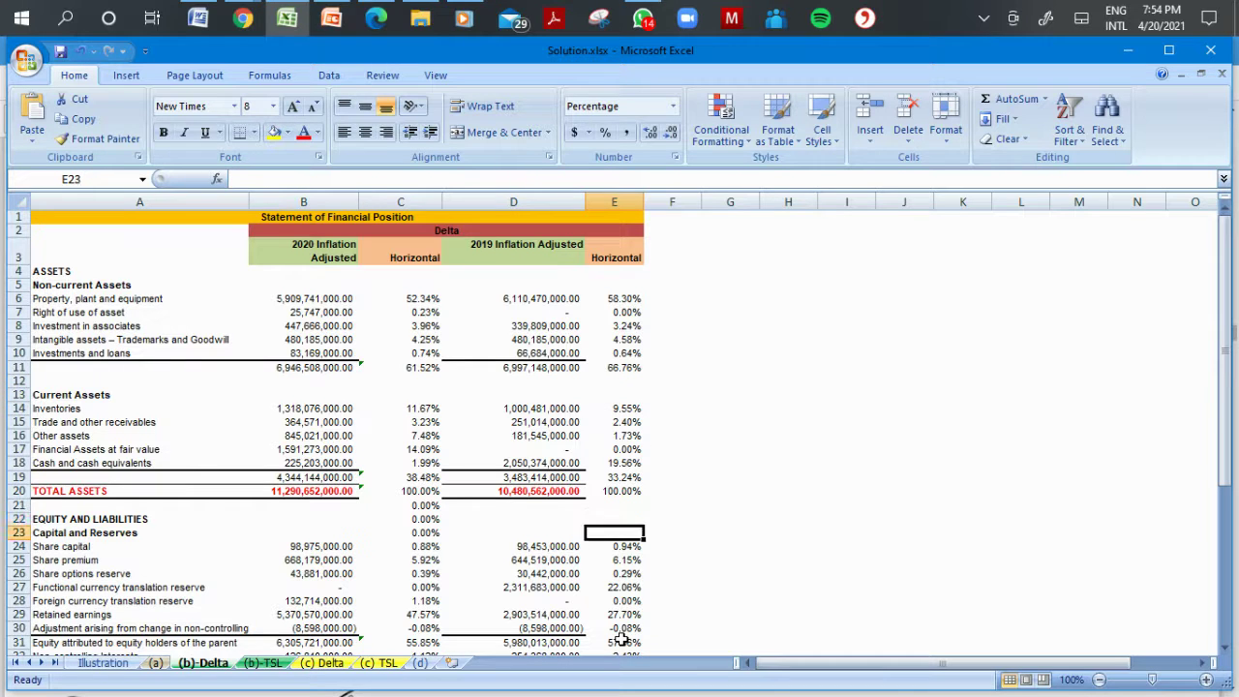
Clear the matching zero percentages in C21:C23 from the 2020 Horizontal column.
key(Left)
key(Left)
key(Delete)
key(Up)
key(Delete)
key(Up)
key(Delete)
key(Down)
key(Down)
key(Down)
key(Down)
key(Down)
key(Down)
key(Down)
key(Down)
key(Down)
key(Down)
key(Down)
key(Down)
key(Down)
key(Down)
key(Down)
key(Down)
key(Down)
key(Down)
key(Down)
key(Down)
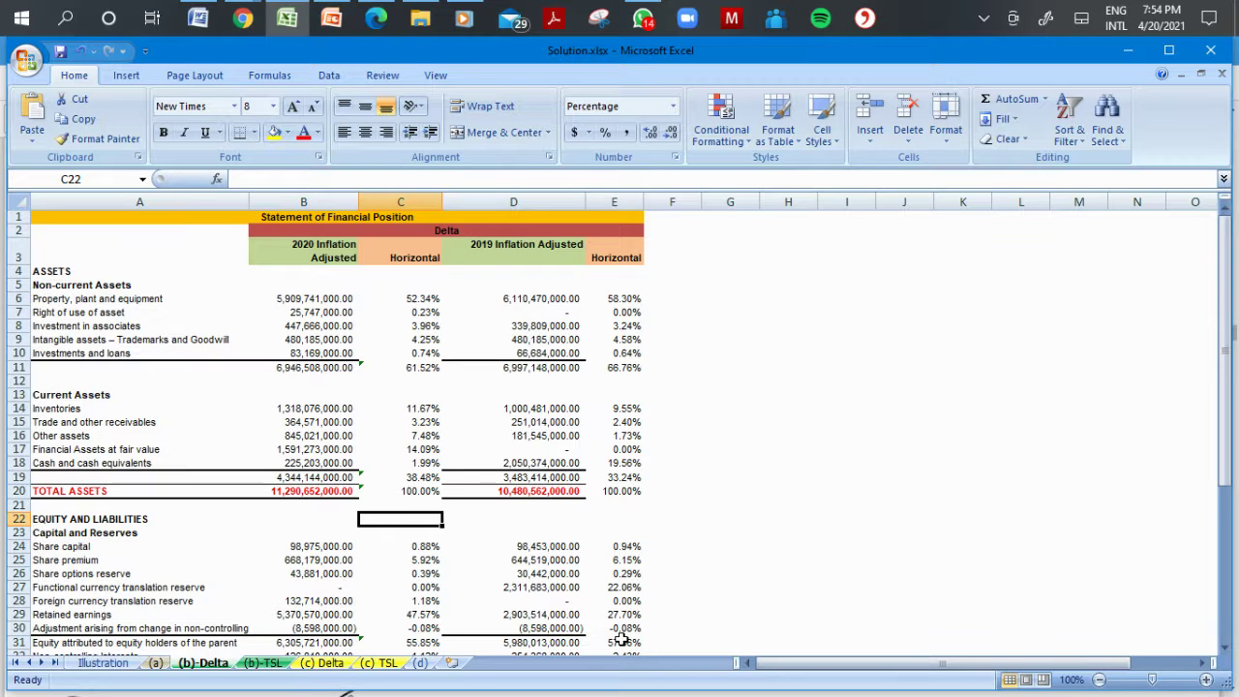
Clear the zero percentages in C34:C36, between Total shareholders' equity and the Non-current Liabilities heading, from the 2020 Horizontal column.
key(Up)
key(Up)
key(Up)
key(Up)
key(Up)
key(Up)
key(Up)
key(Delete)
key(Down)
key(Delete)
key(Down)
key(Delete)
Clear the matching zero percentages in E34:E36 from the 2019 Horizontal column.
key(Right)
key(Right)
key(Delete)
key(Up)
key(Delete)
key(Up)
key(Delete)
Clear the zero percentages beside the Current Liabilities heading in E40 and C40.
key(Down)
key(Down)
key(Down)
key(Down)
key(Down)
key(Down)
key(Down)
key(Down)
key(Down)
key(Down)
key(Down)
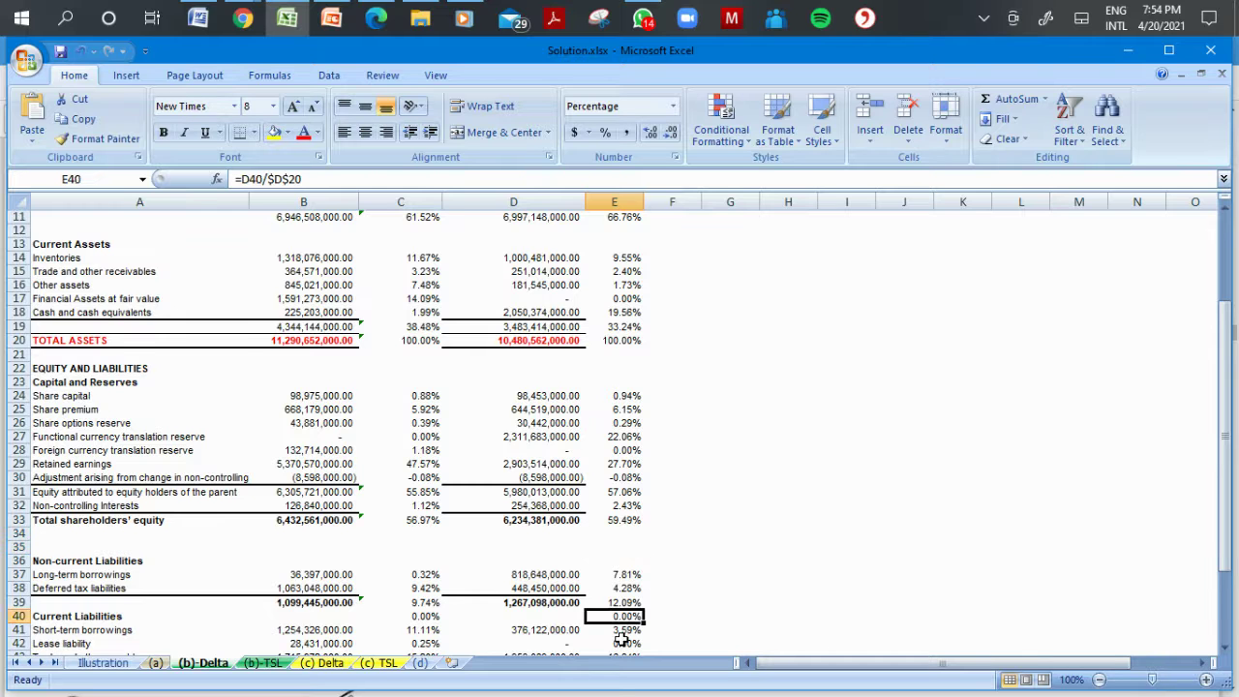
key(Up)
key(Up)
key(Up)
key(Up)
key(Up)
key(Delete)
key(Left)
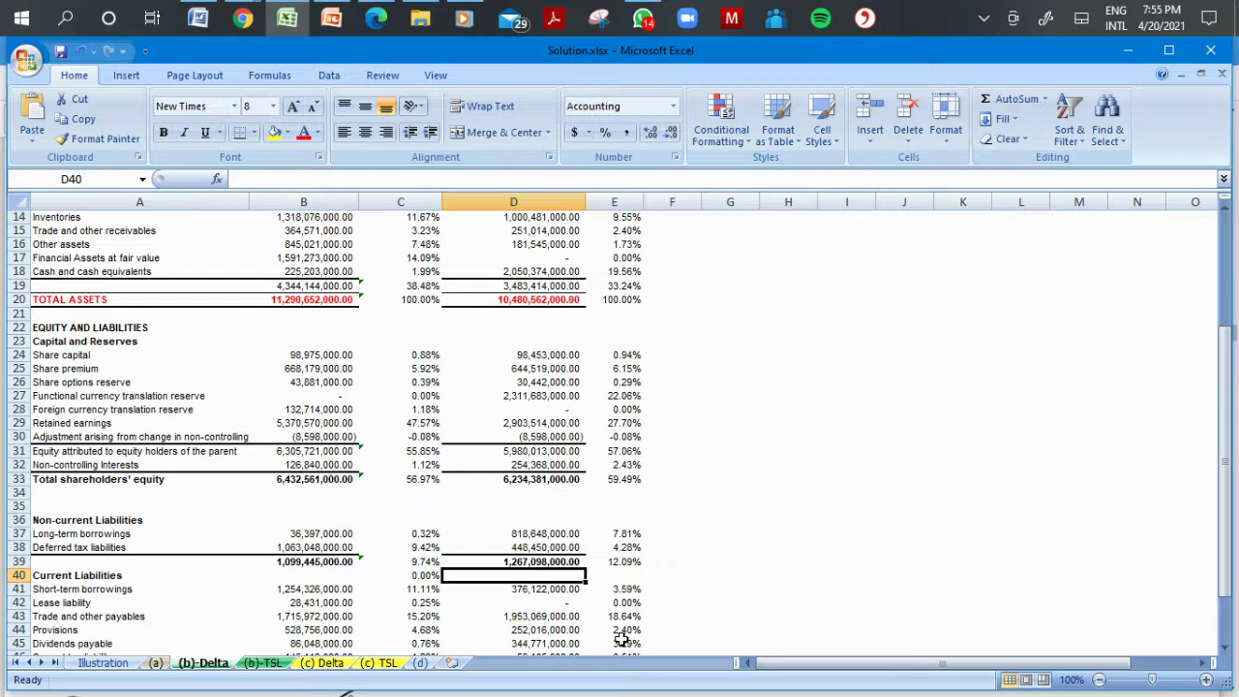
key(Left)
key(Delete)
Clear the zero percentages in C48 and E48, in the blank row above Total Equity and Liabilities.
key(Down)
key(Down)
key(Down)
key(Down)
key(Down)
key(Down)
key(Down)
key(Down)
key(Down)
key(Down)
key(Down)
key(Down)
key(Down)
key(Down)
key(Down)
key(Down)
key(Down)
key(Down)
key(Up)
key(Up)
key(Up)
key(Up)
key(Up)
key(Up)
key(Up)
key(Up)
key(Up)
key(Up)
key(Up)
key(Down)
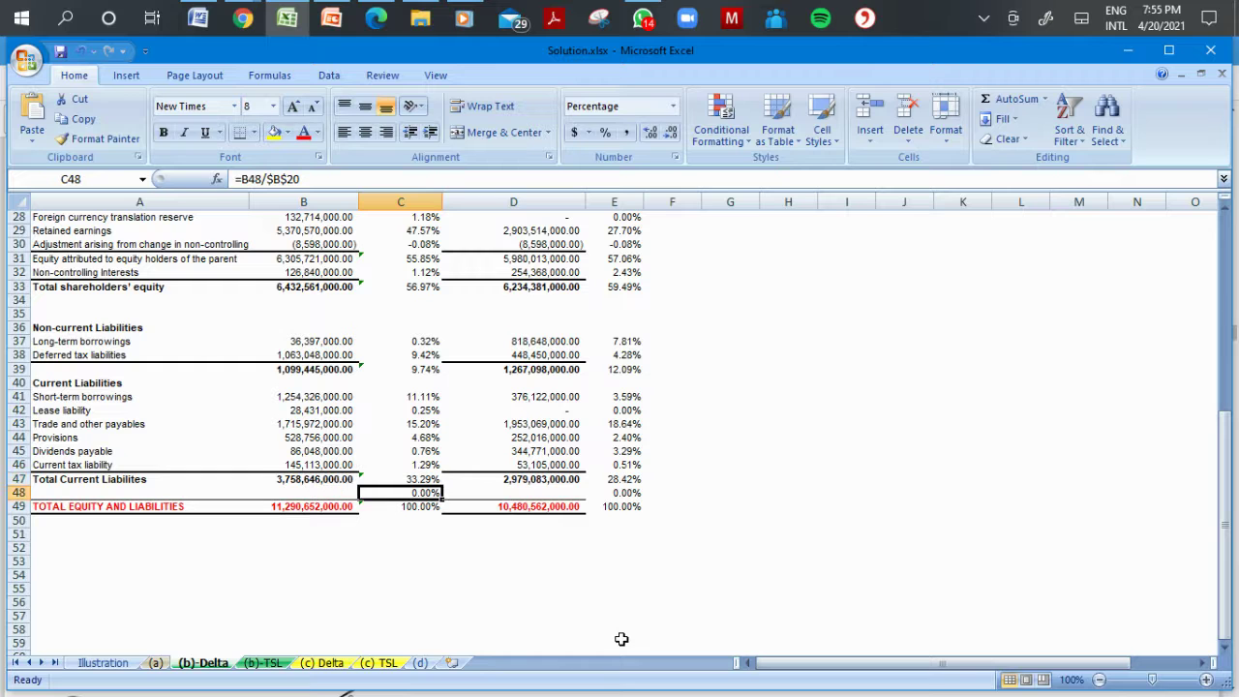
key(Delete)
key(Right)
key(Right)
key(Delete)
Review the 2019 Horizontal percentages from the liabilities section back up to the non-current assets.
key(Up)
key(Up)
key(Up)
key(Up)
key(Up)
key(Up)
key(Up)
key(Up)
key(Up)
key(Up)
key(Up)
key(Up)
key(Up)
key(Up)
key(Up)
key(Up)
key(Up)
key(Up)
key(Up)
key(Up)
key(Up)
key(Up)
key(Up)
key(Up)
key(Up)
key(Up)
key(Up)
key(Up)
key(Down)
key(Down)
key(Down)
key(Down)
key(Down)
key(Down)
key(Down)
key(Down)
key(Down)
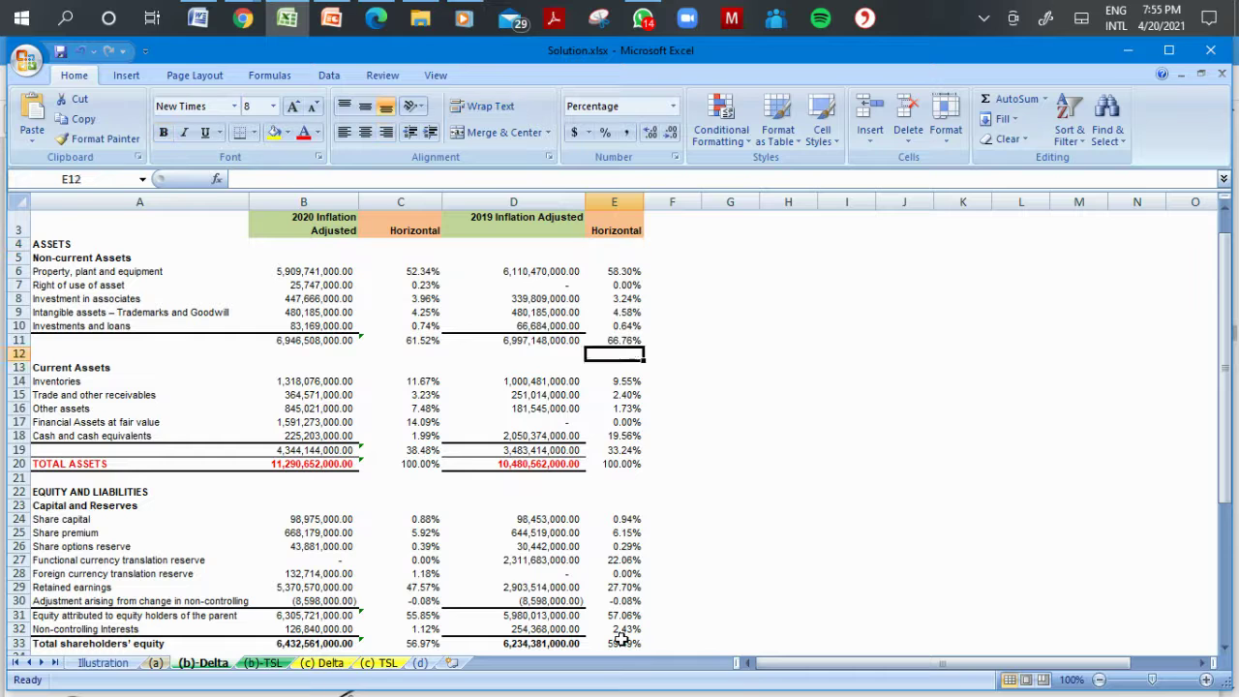
Highlight the 2019 percentage for cash and cash equivalents in E18 with a red fill.
key(Down)
key(Down)
key(Down)
key(Down)
key(Down)
key(Down)
key(Left)
key(Left)
key(Left)
key(Left)
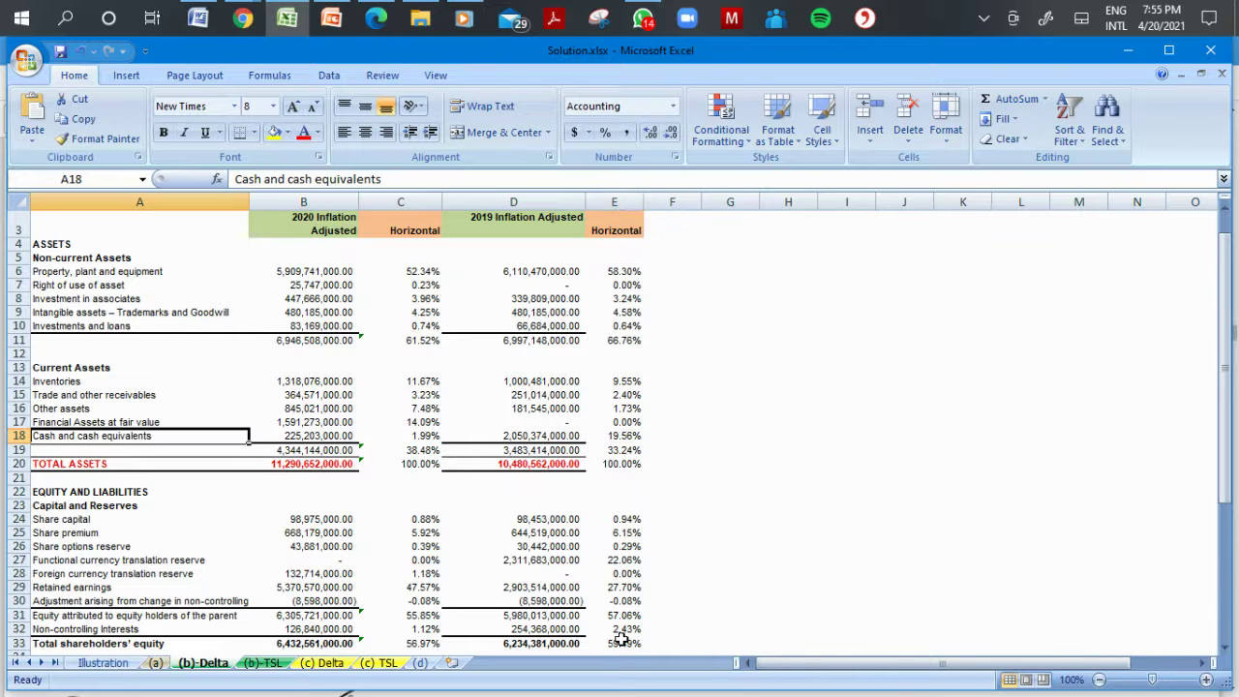
key(Right)
key(Right)
key(Right)
key(Right)
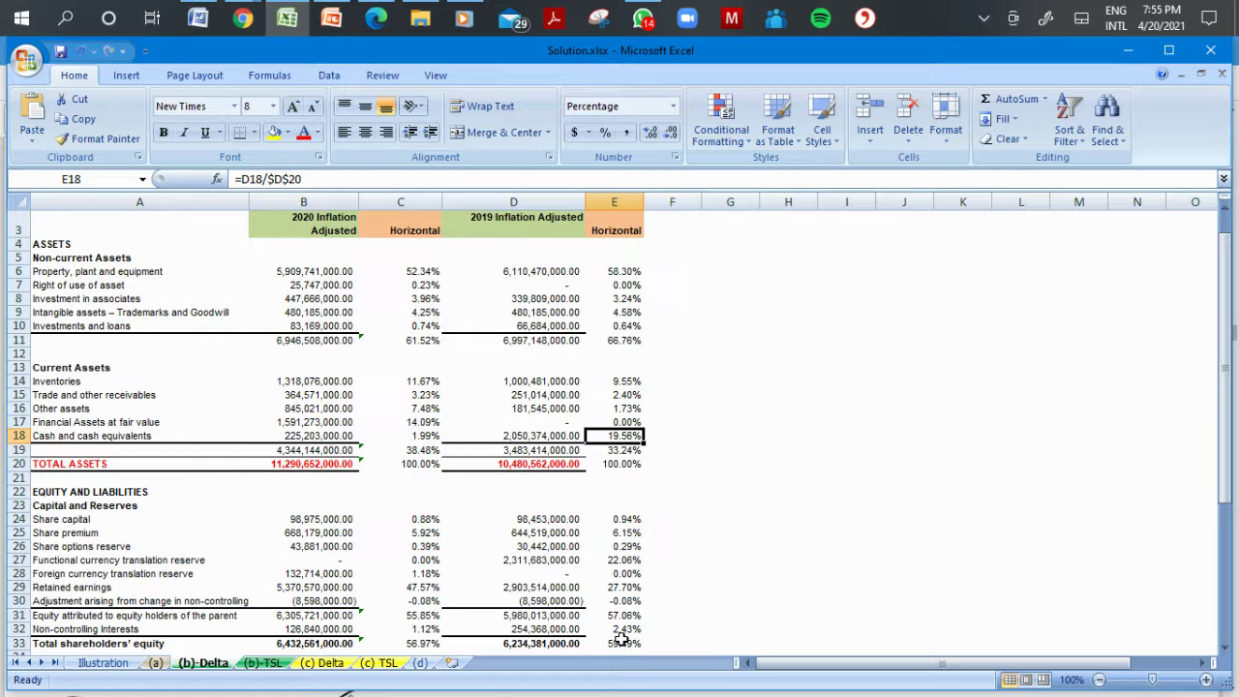
click(288, 138)
click(174, 271)
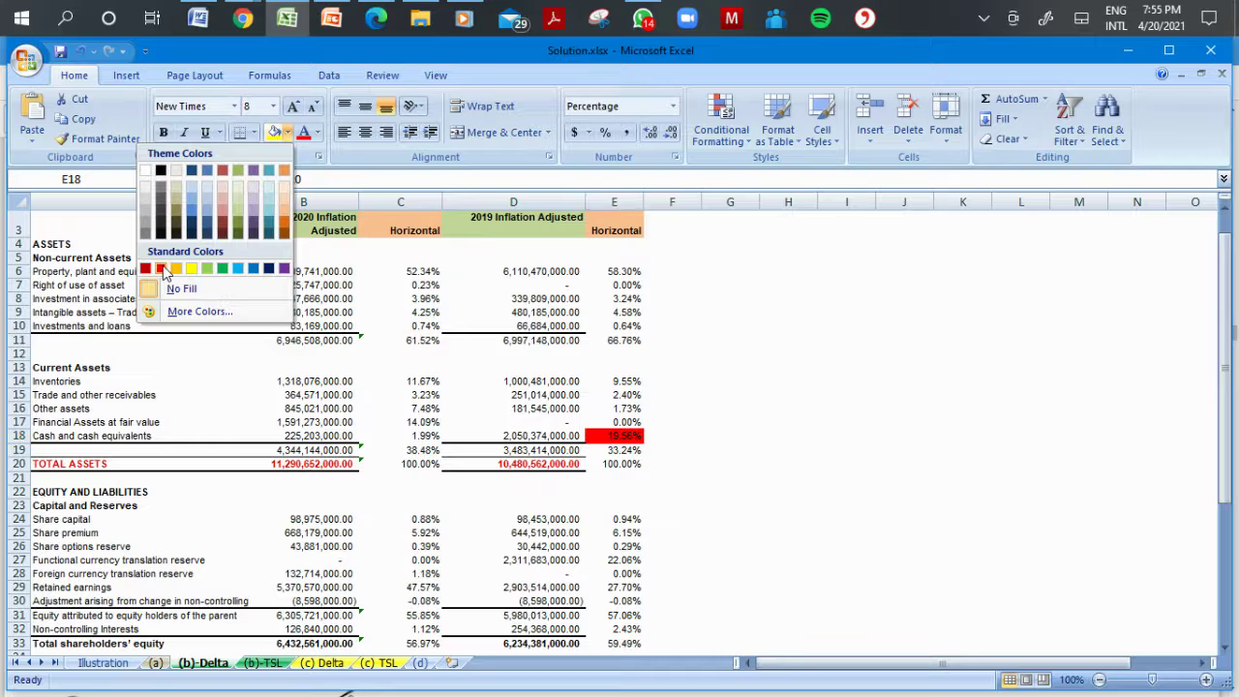
click(686, 391)
click(626, 437)
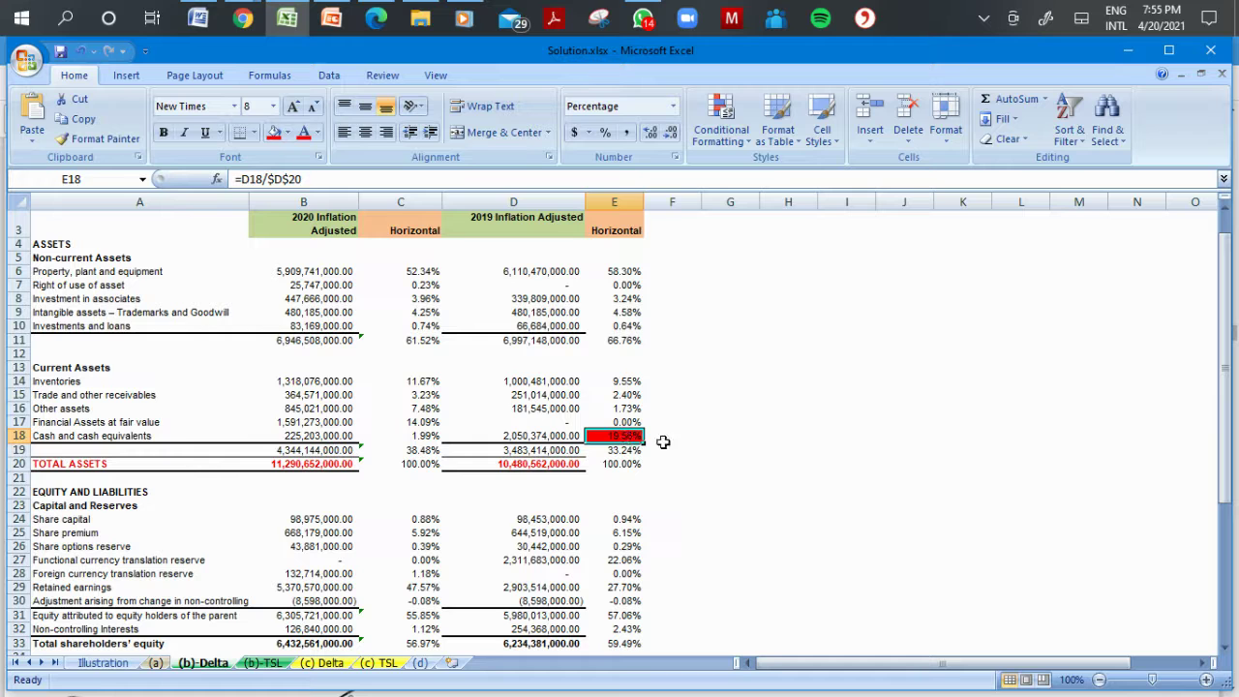
click(672, 451)
Review the 2019 Horizontal percentages from inventories down through the capital and reserves rows.
click(627, 381)
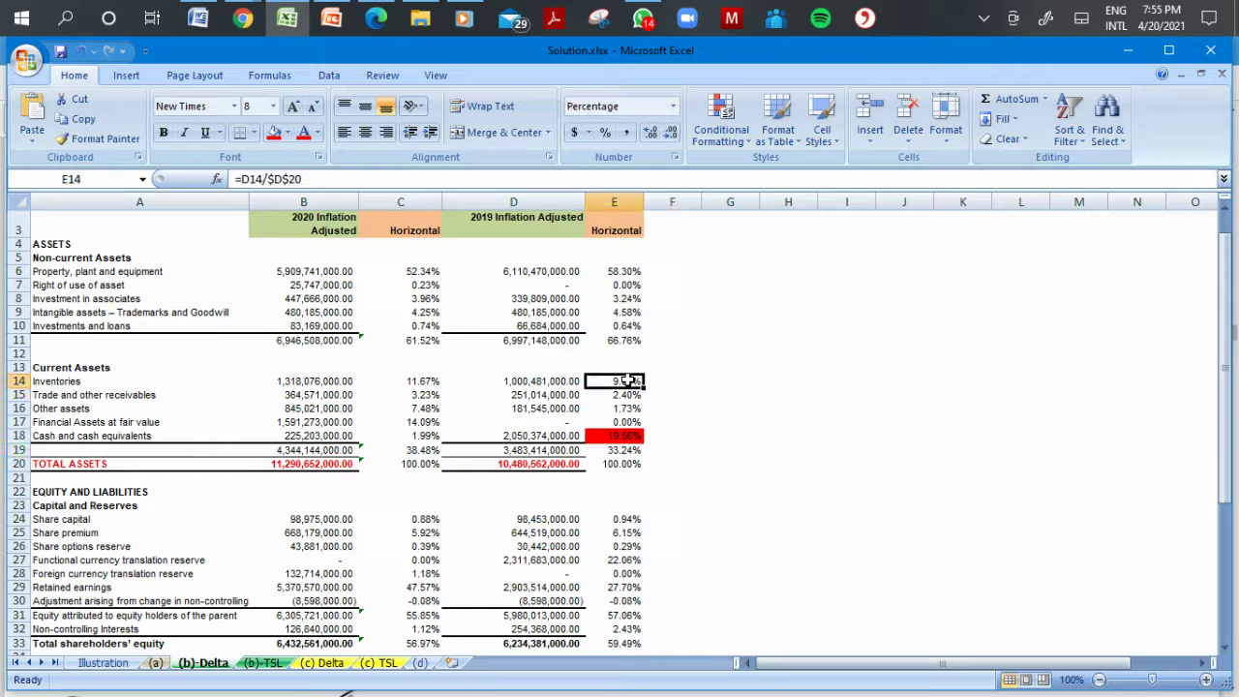
key(Down)
key(Down)
key(Down)
key(Down)
key(Down)
key(Down)
key(Down)
key(Down)
key(Down)
key(Down)
key(Down)
key(Down)
key(Down)
key(Down)
key(Down)
key(Down)
key(Down)
key(Down)
key(Down)
key(Down)
key(Down)
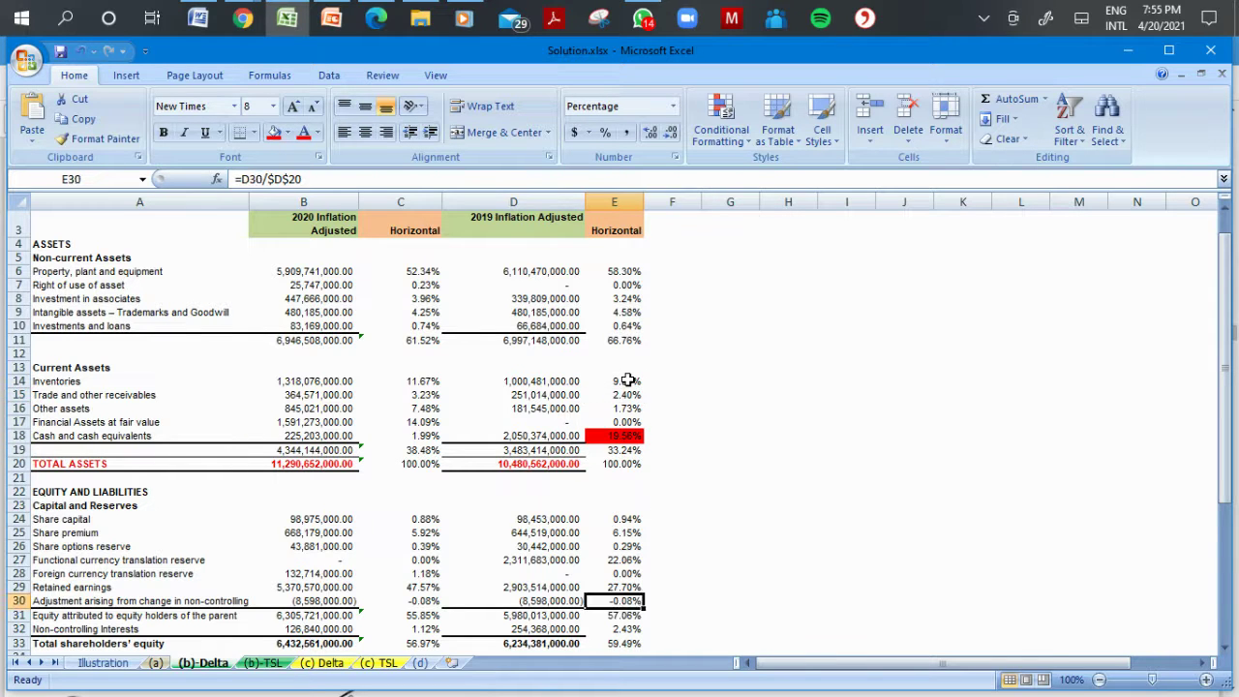
key(Up)
key(Up)
key(Up)
key(Up)
key(Up)
key(Up)
key(Up)
key(Up)
key(Up)
key(Up)
key(Up)
key(Up)
key(Down)
key(Down)
key(Down)
key(Down)
key(Down)
key(Down)
key(Down)
key(Down)
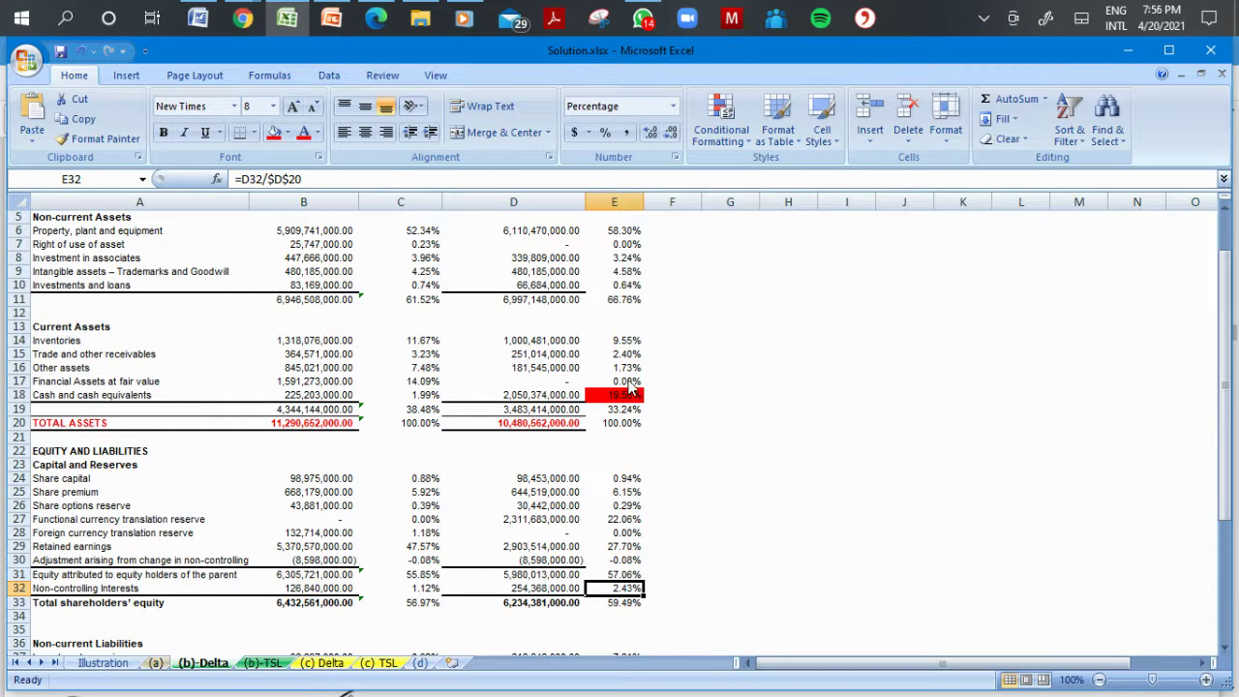
key(Up)
key(Up)
key(Up)
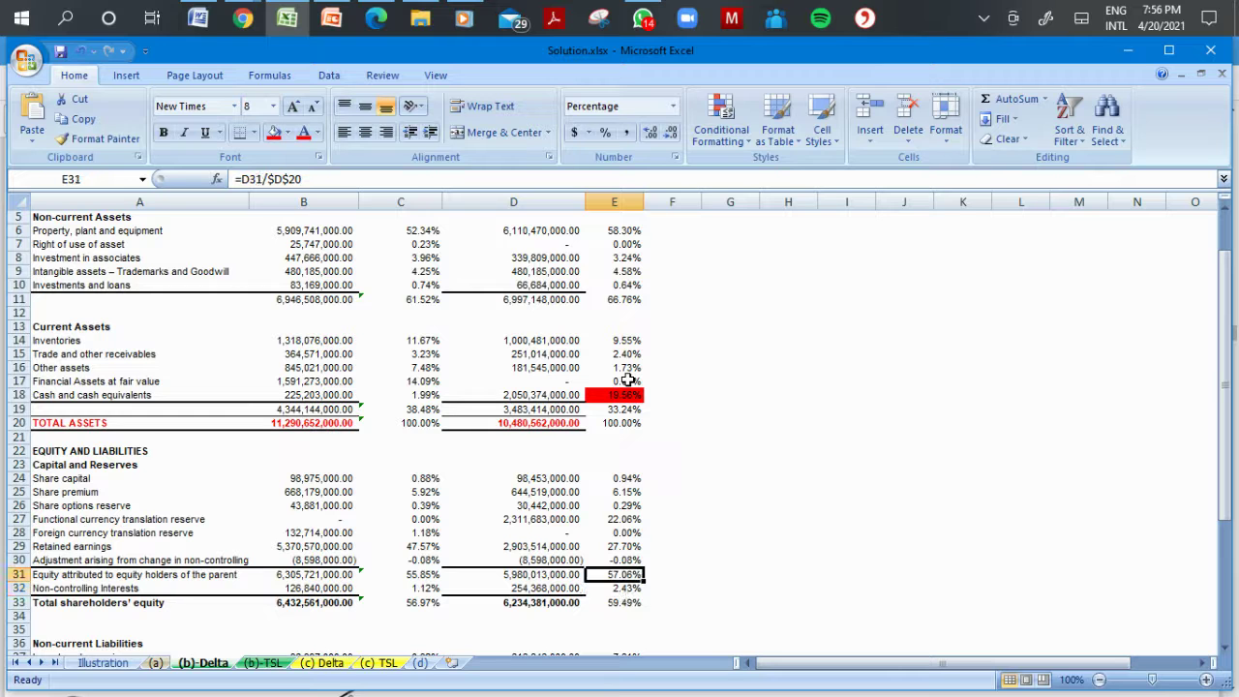
Compare the 2019 and 2020 percentages for equity attributed to equity holders and retained earnings.
key(Left)
key(Left)
key(Left)
key(Right)
key(Right)
key(Right)
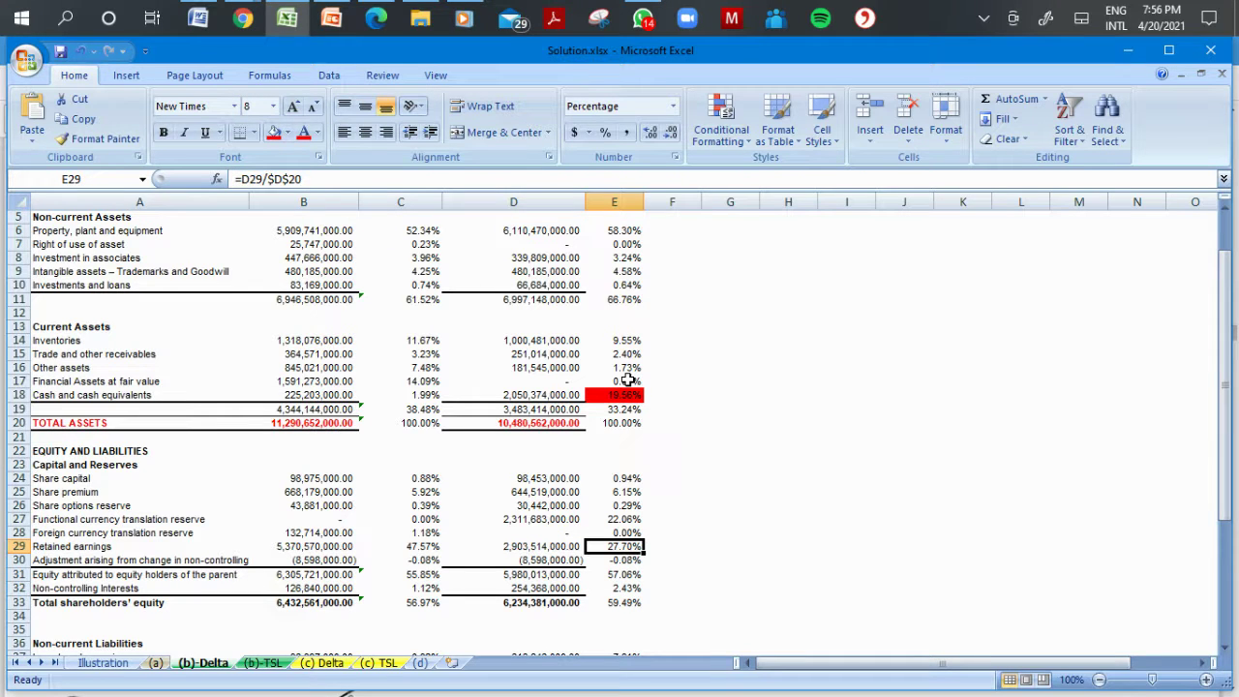
key(Left)
key(Left)
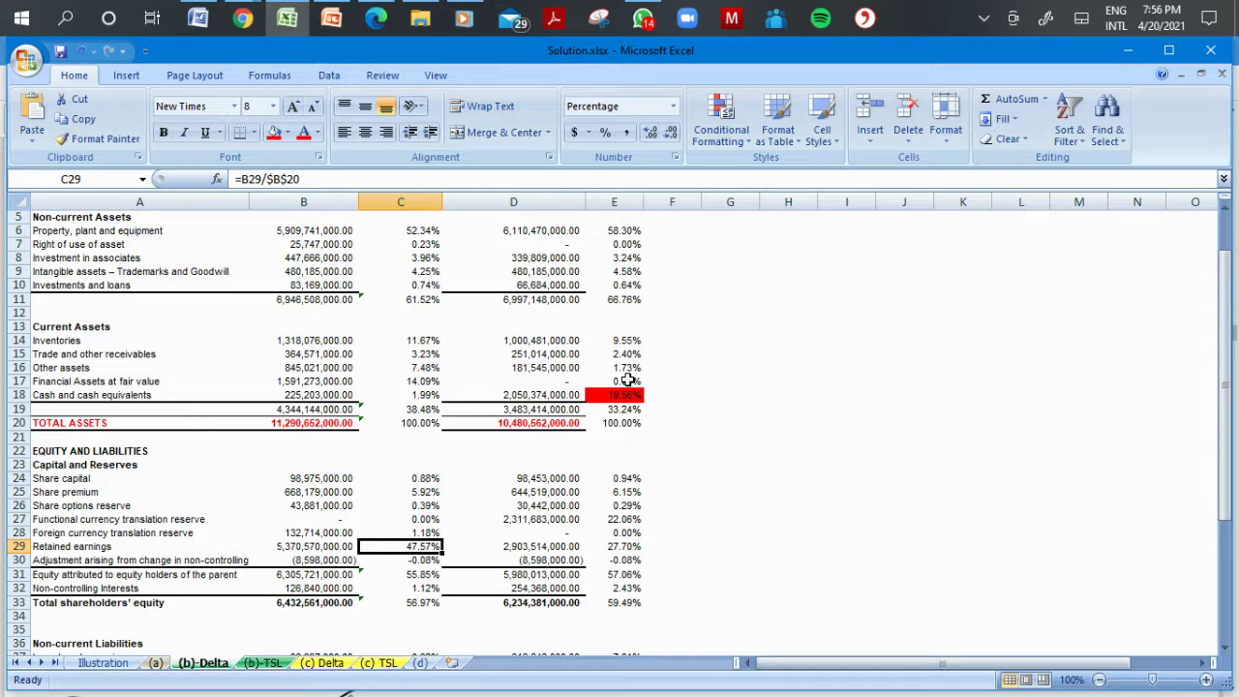
Review the 2020 Horizontal percentages from retained earnings down through the liabilities to Total Equity and Liabilities.
key(Down)
key(Down)
key(Down)
key(Down)
key(Down)
key(Down)
key(Down)
key(Down)
key(Down)
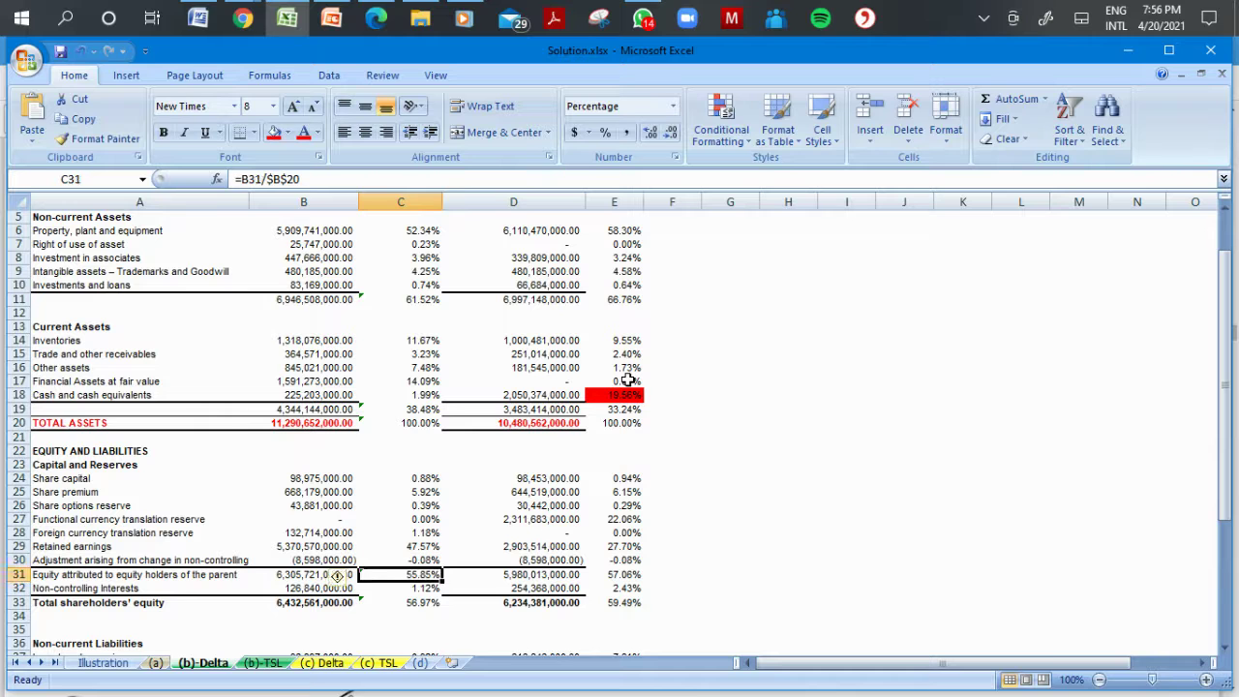
key(Down)
key(Down)
key(Down)
key(Down)
key(Down)
key(Down)
key(Down)
key(Down)
key(Down)
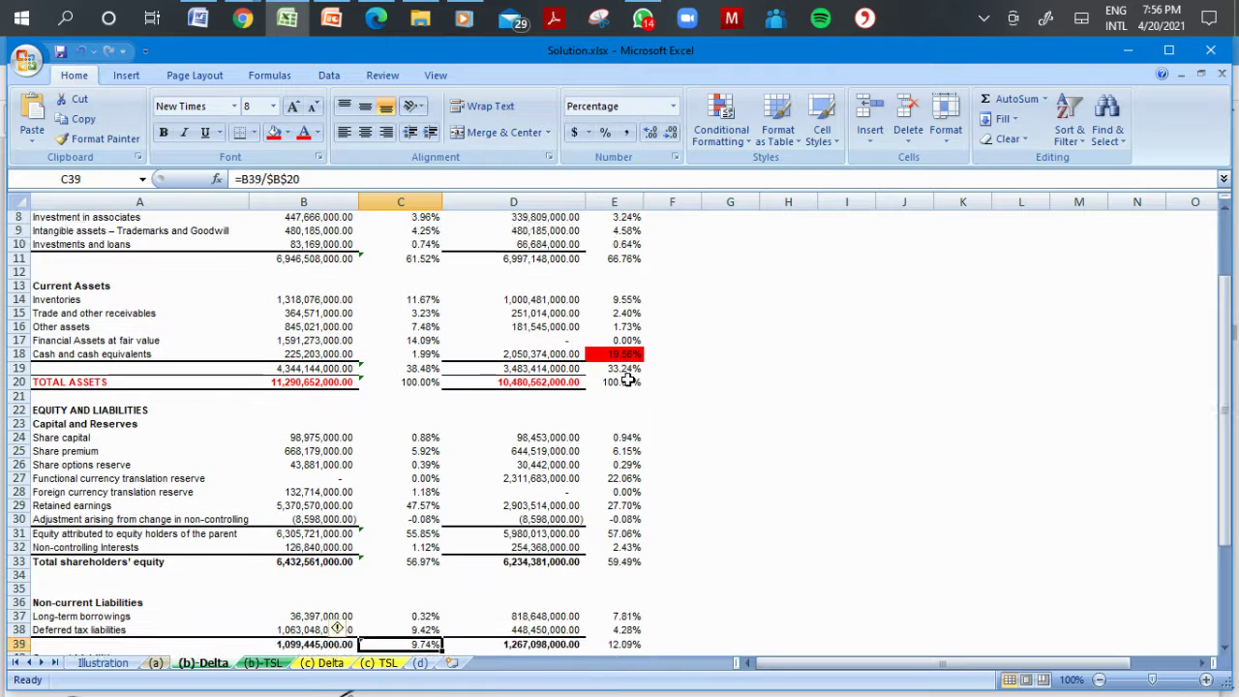
key(Down)
key(Down)
key(Down)
key(Down)
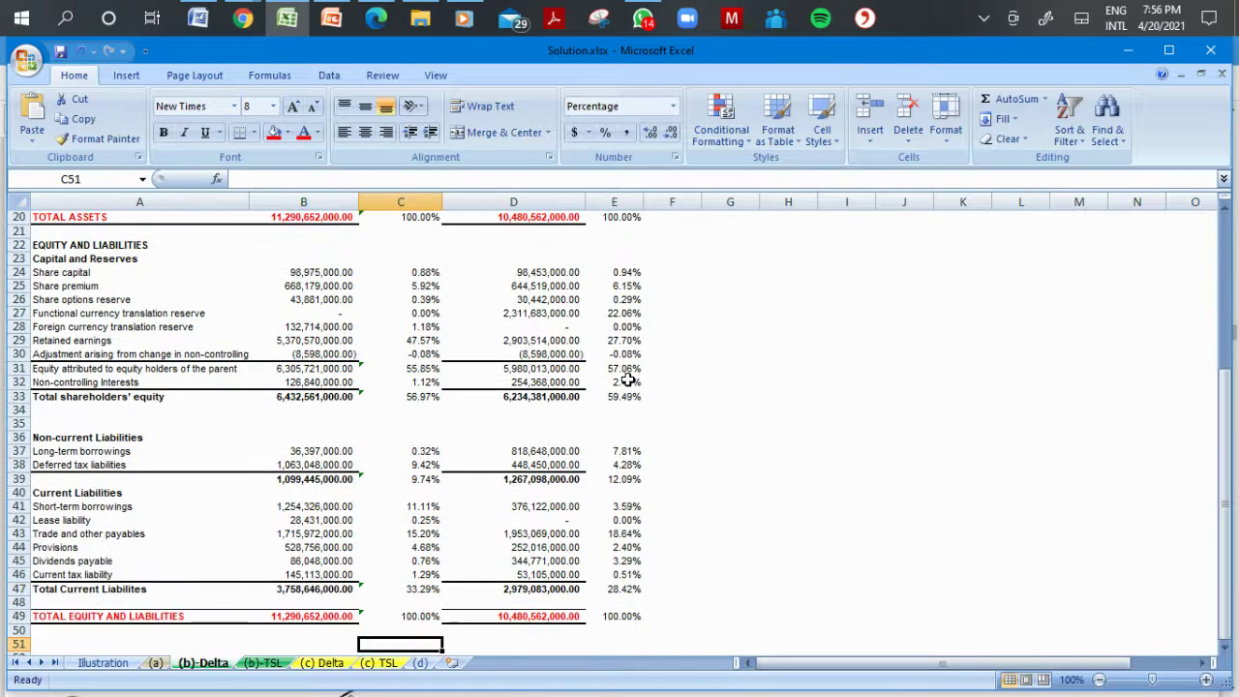
Go back up to the Non-current Liabilities and compare the 2020 and 2019 percentages for long-term borrowings.
key(Up)
key(Up)
key(Up)
key(Up)
key(Up)
key(Up)
key(Up)
key(Up)
key(Up)
key(Up)
key(Up)
key(Up)
key(Up)
key(Up)
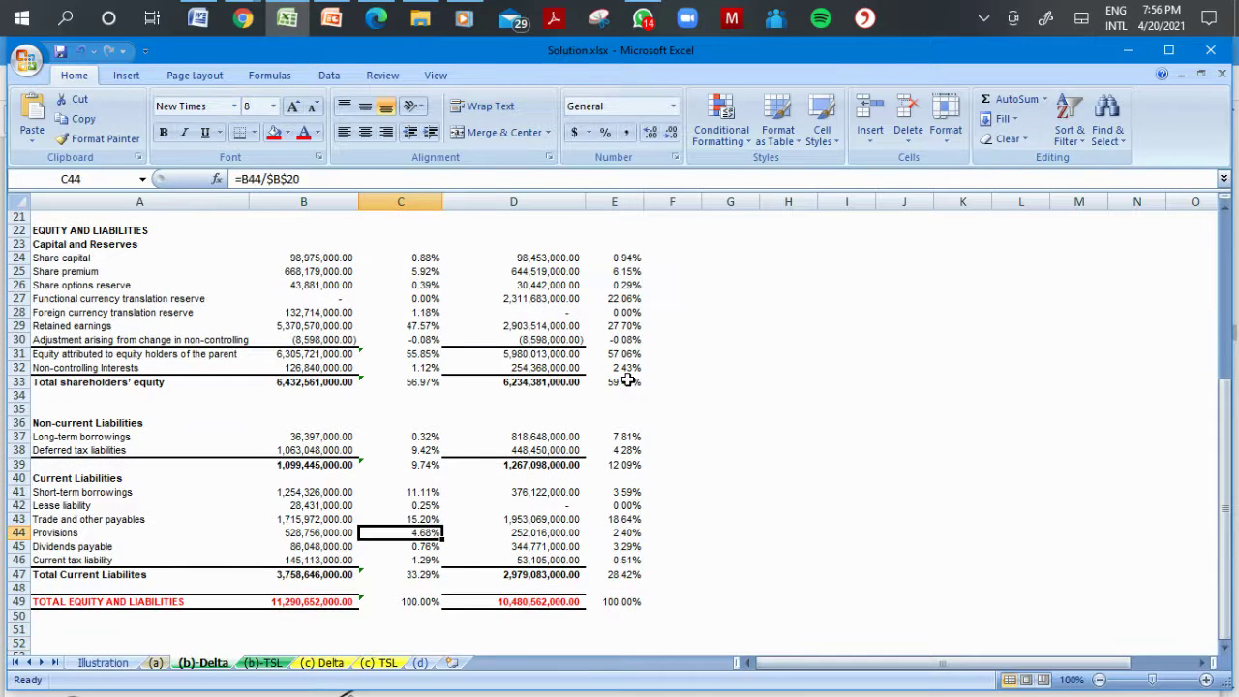
key(Right)
key(Right)
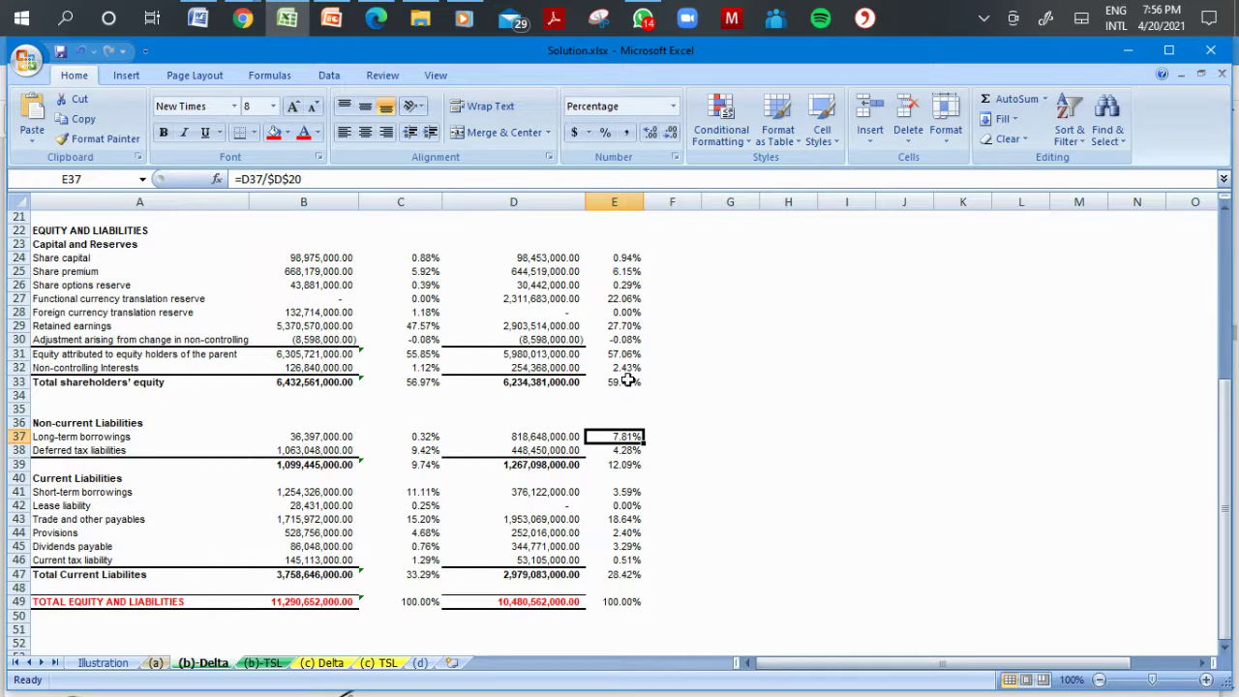
key(Left)
key(Left)
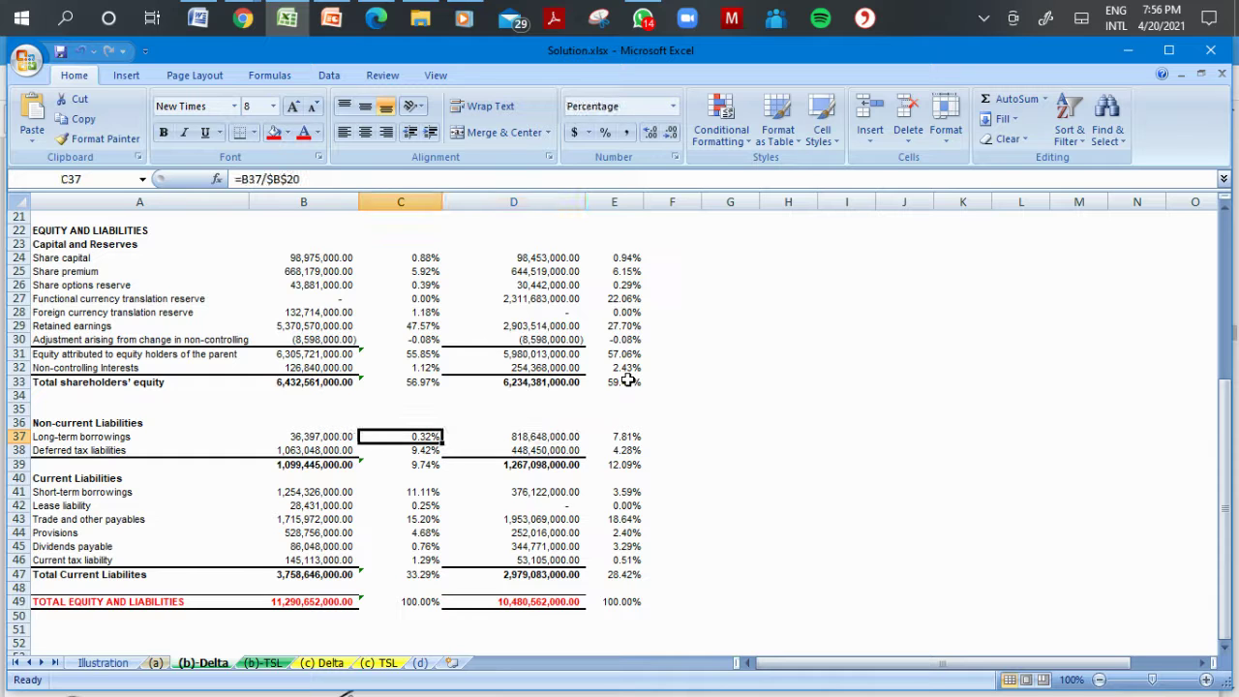
key(Right)
key(Right)
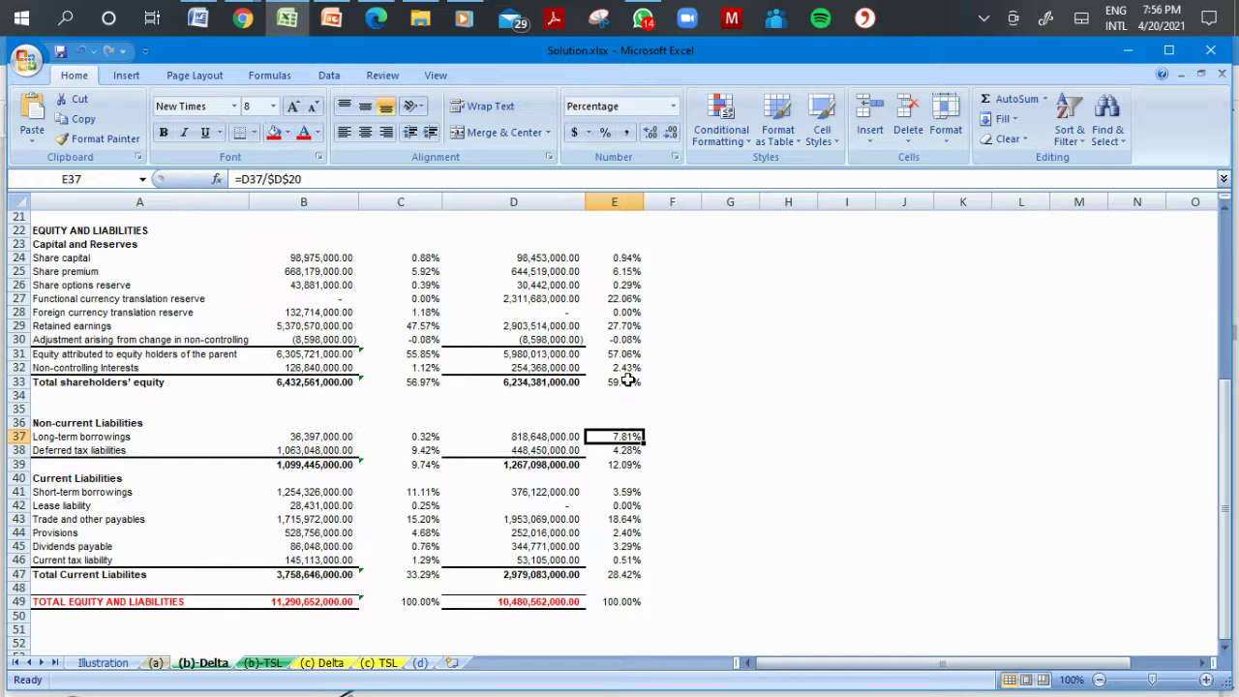
key(Left)
key(Left)
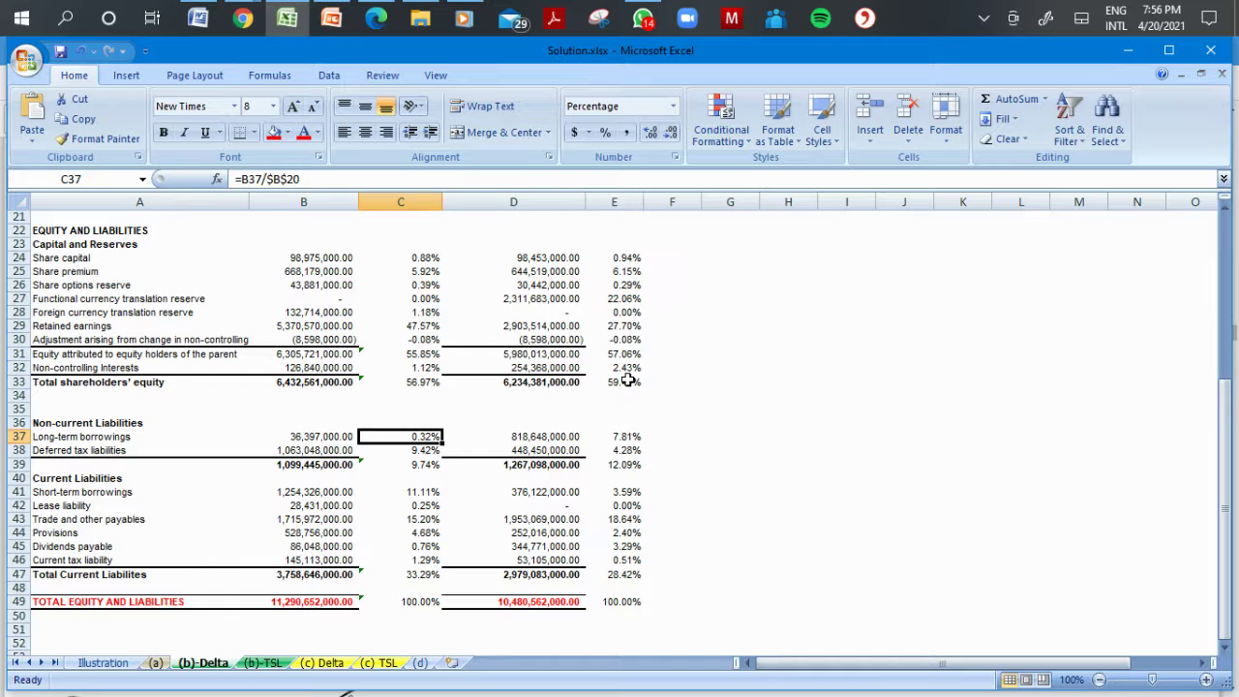
Review the 2019 Horizontal percentages from trade and other payables up to the top of the statement.
click(616, 519)
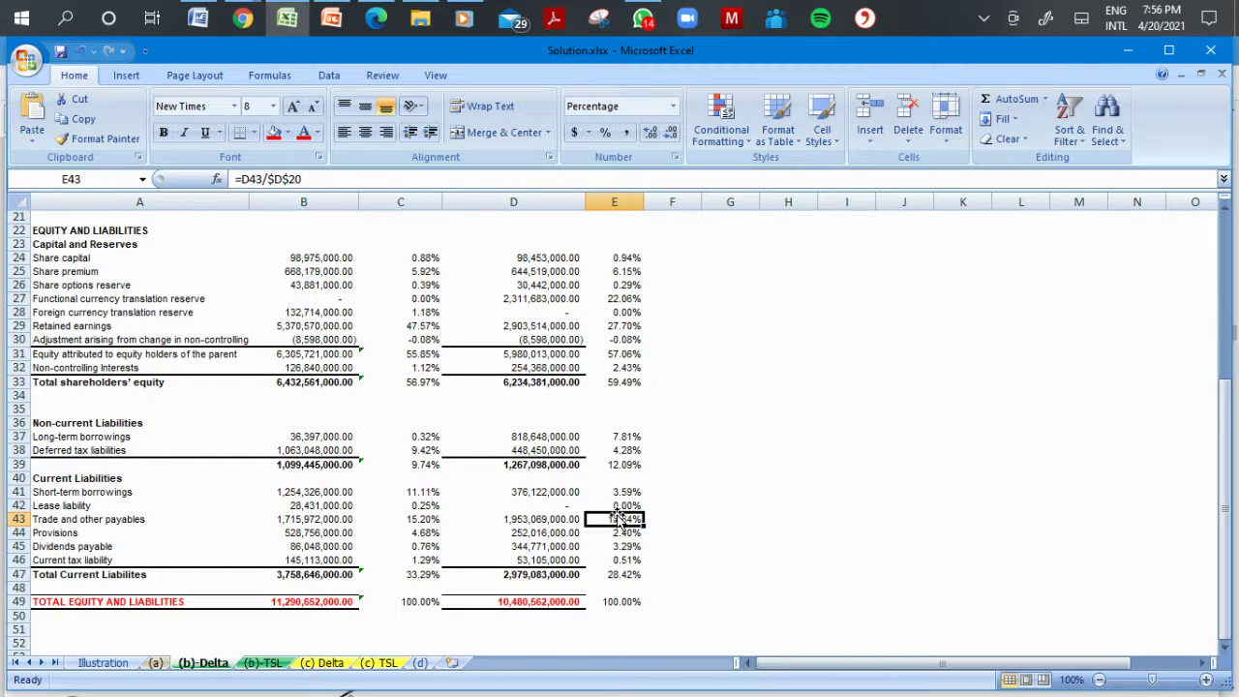
key(Up)
key(Up)
key(Up)
key(Up)
key(Up)
key(Up)
key(Up)
key(Up)
key(Up)
key(Up)
key(Up)
key(Up)
key(Up)
key(Up)
key(Up)
key(Up)
key(Up)
key(Up)
key(Up)
key(Up)
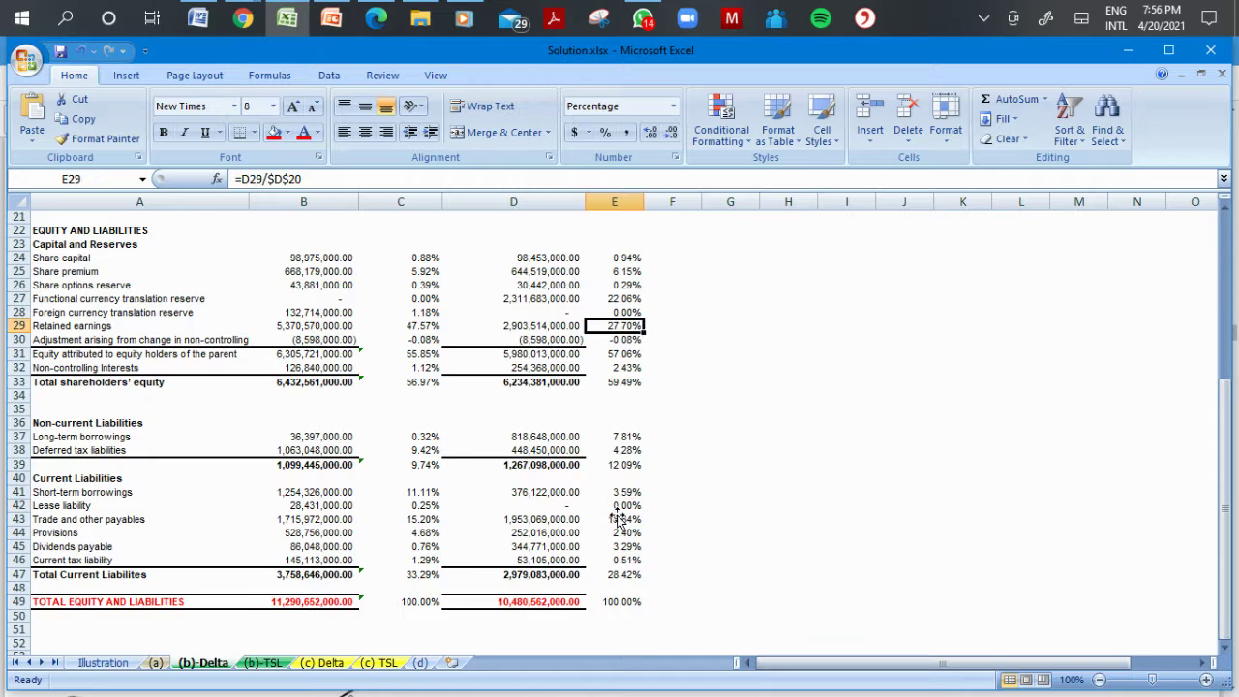
key(Up)
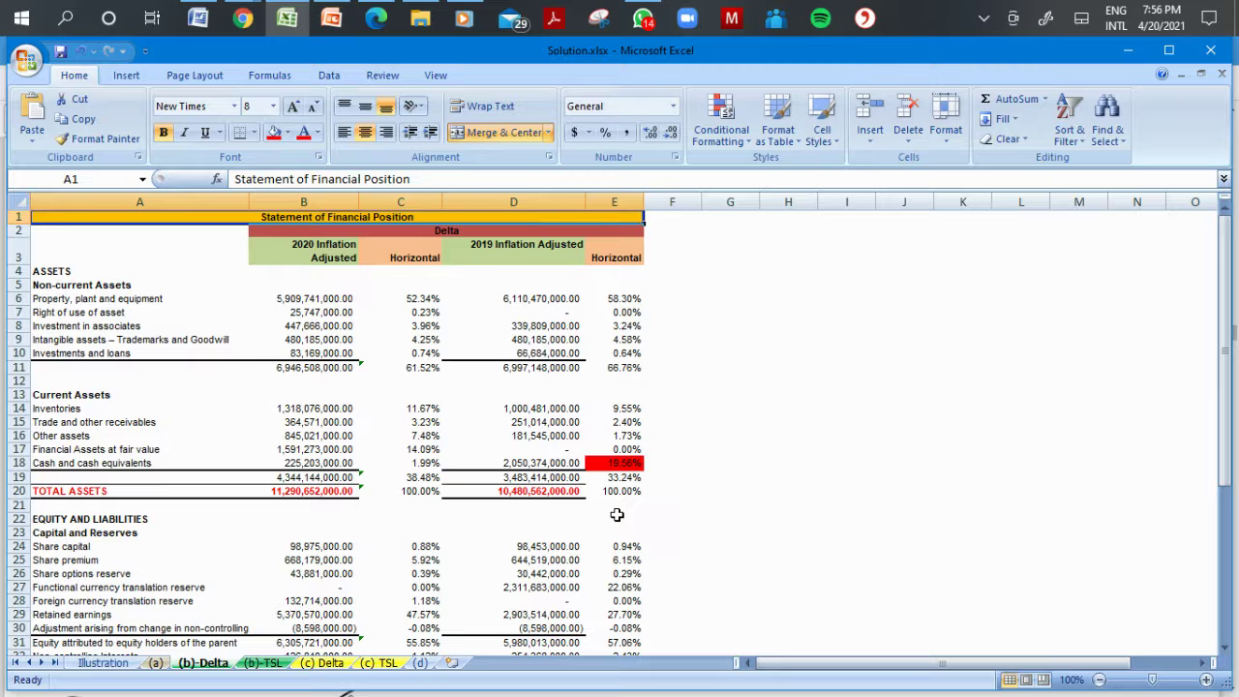
click(746, 302)
click(634, 311)
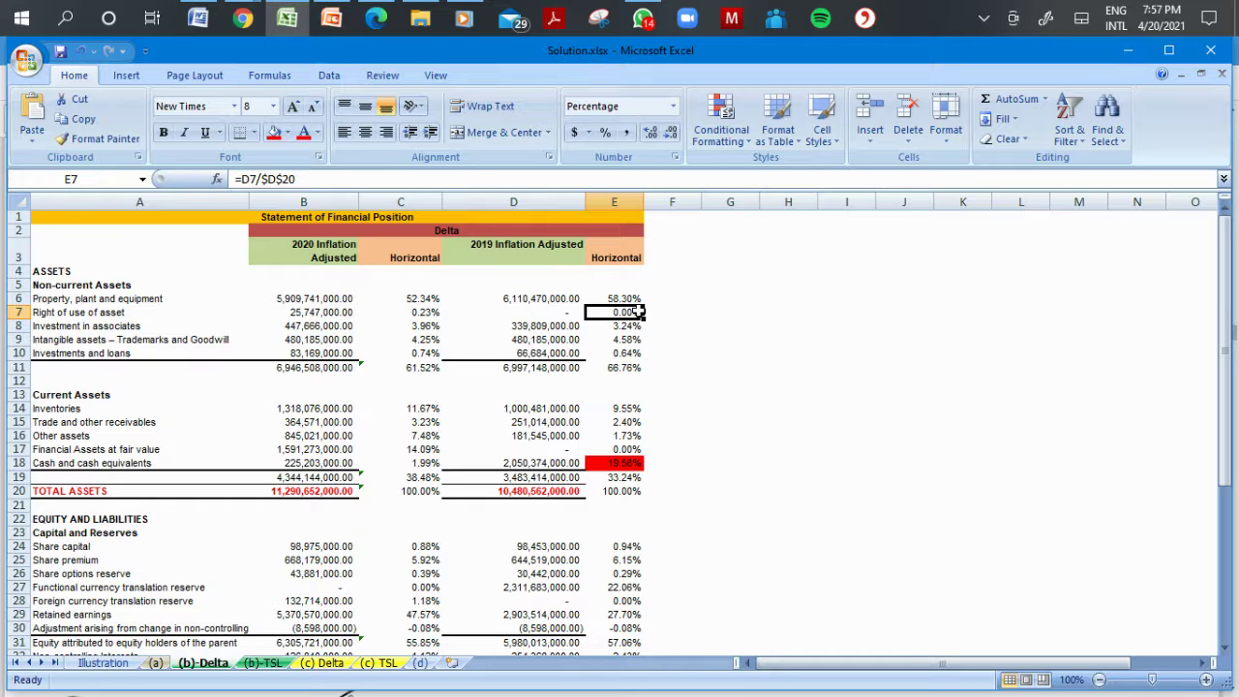
click(674, 254)
click(732, 248)
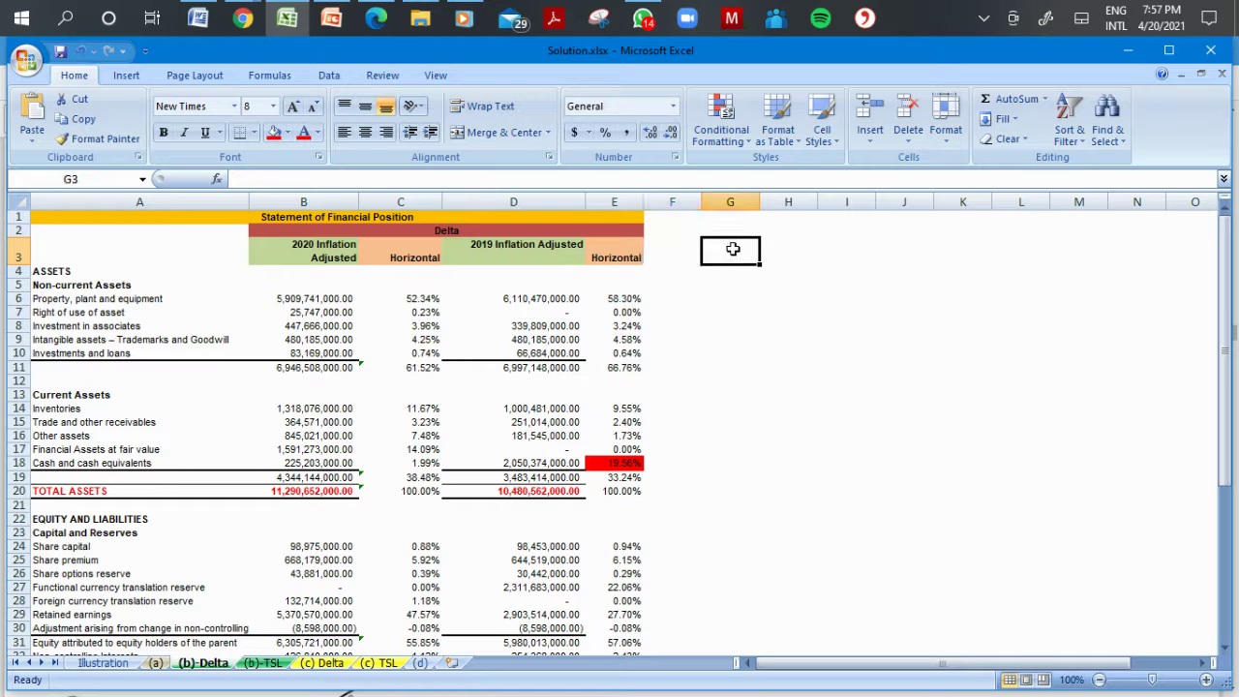
click(812, 257)
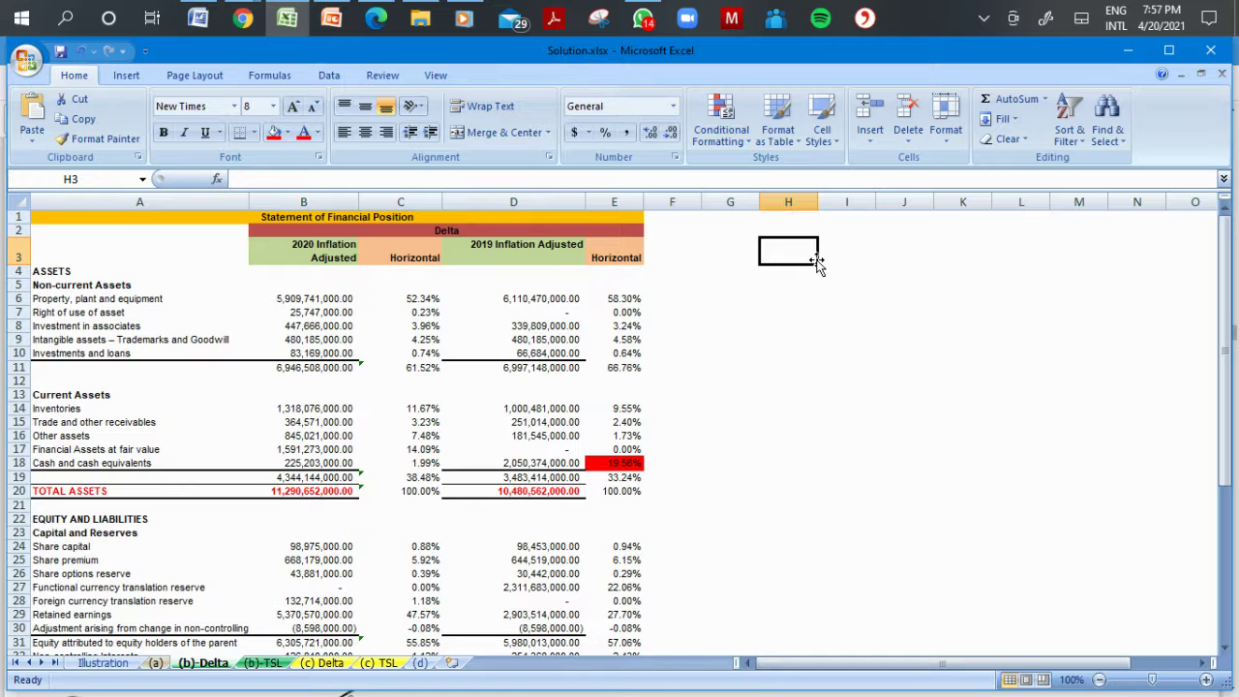
click(673, 250)
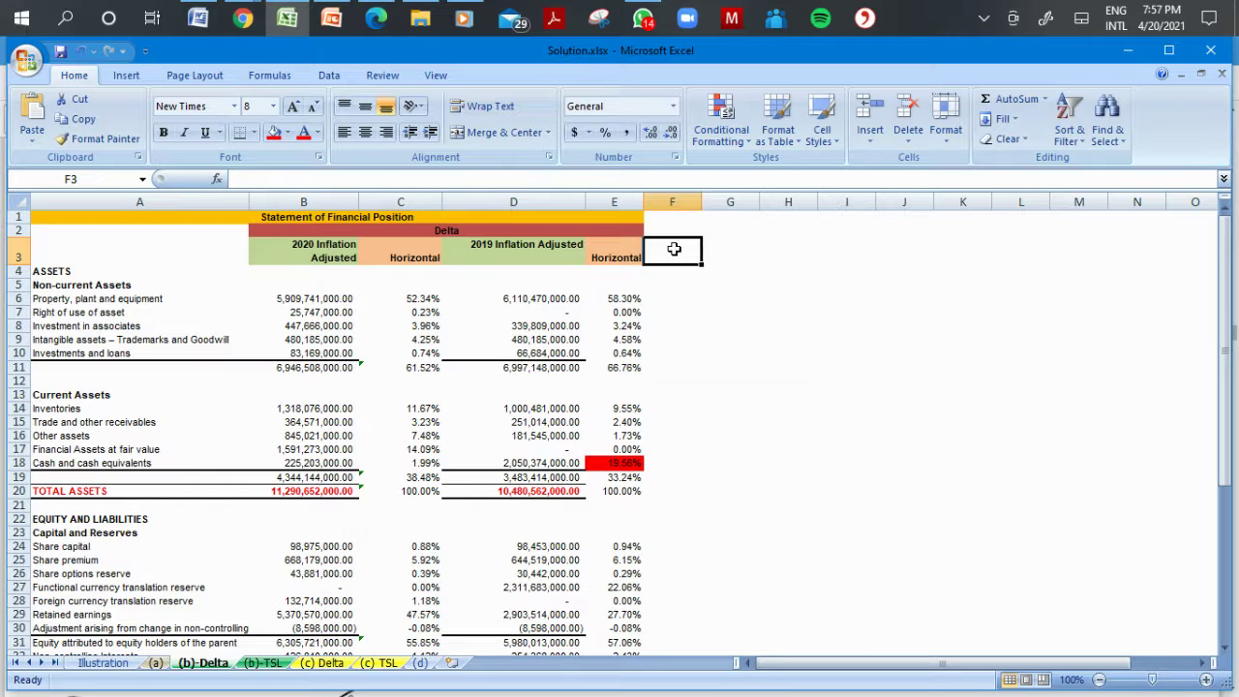
click(705, 261)
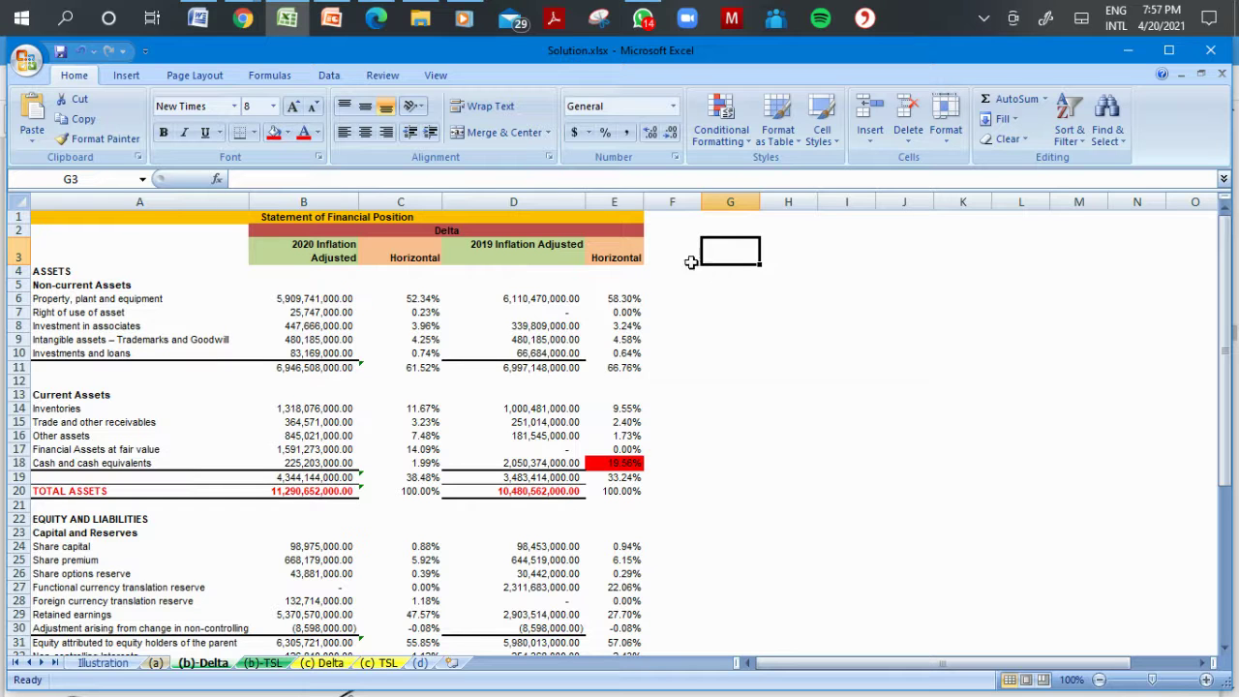
click(607, 288)
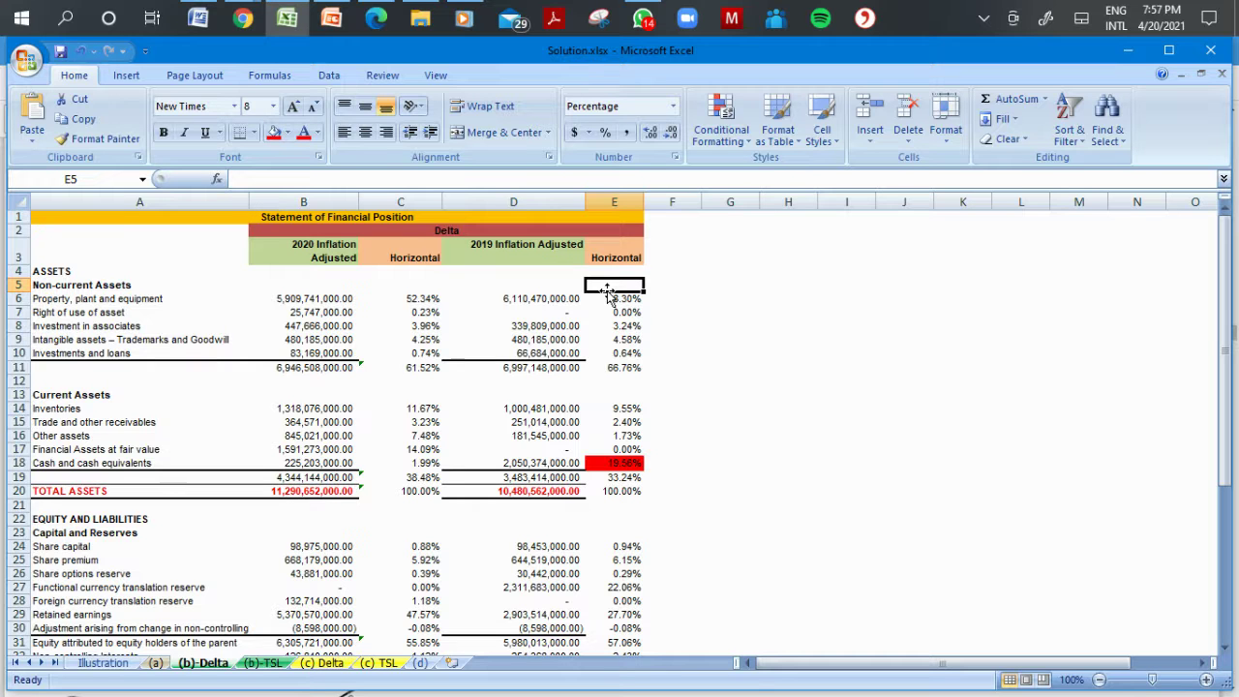
click(717, 297)
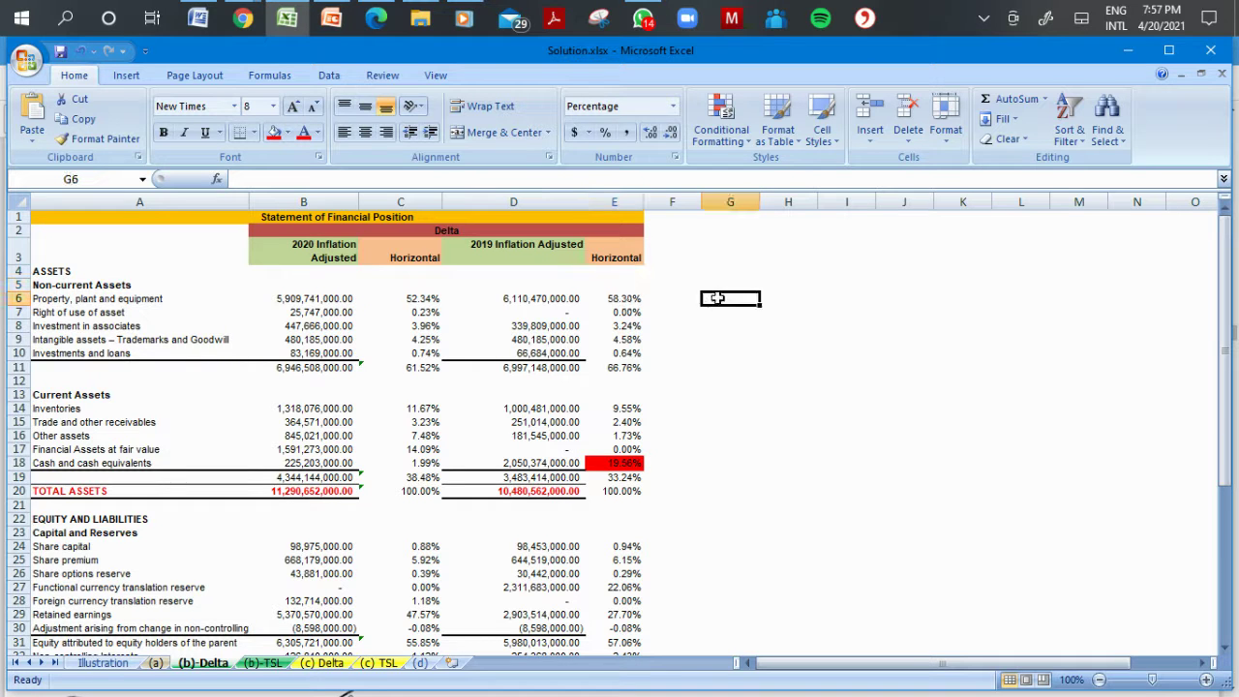
click(835, 296)
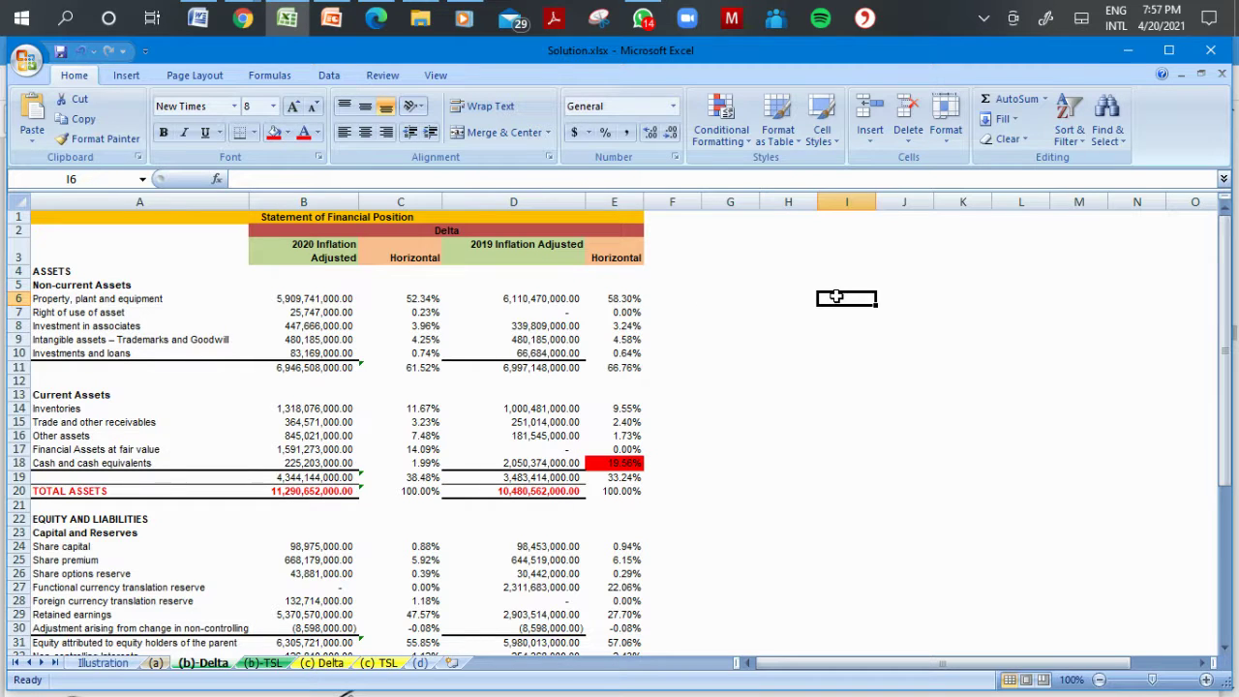
key(Left)
key(Left)
key(Left)
key(Left)
key(Left)
key(Left)
key(Left)
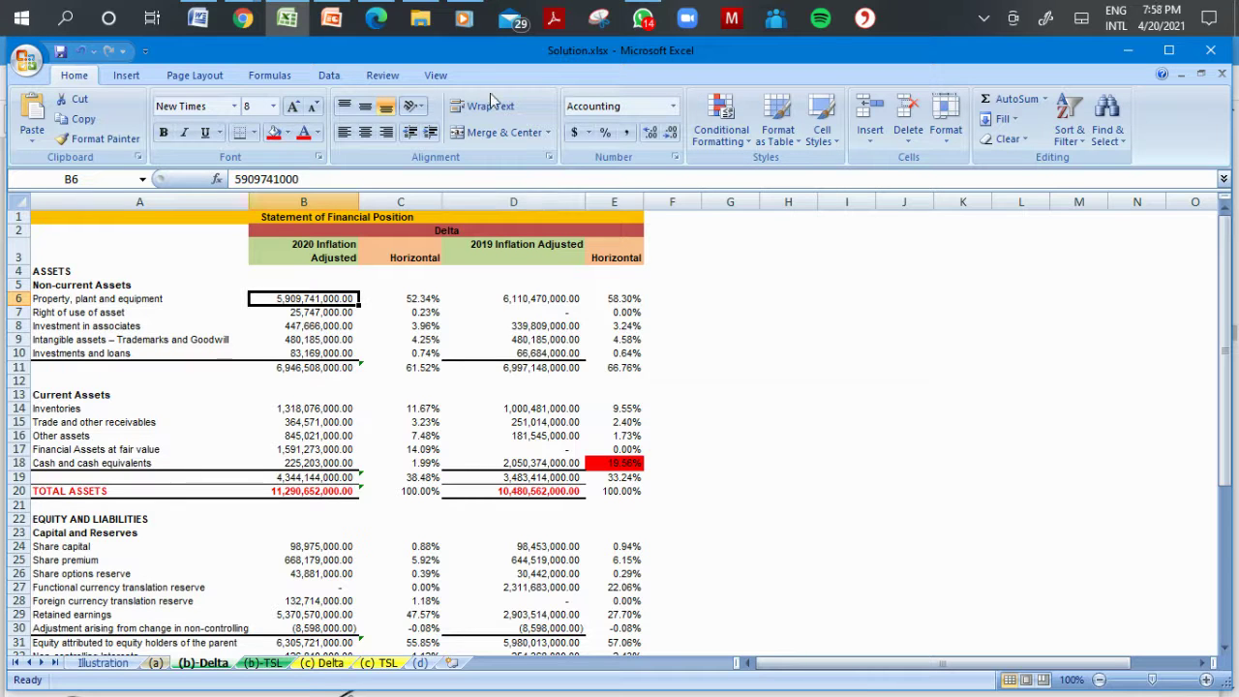
Switch to the Google Meet call in Chrome to check on the participants, and return to the Solution workbook in Excel.
click(244, 16)
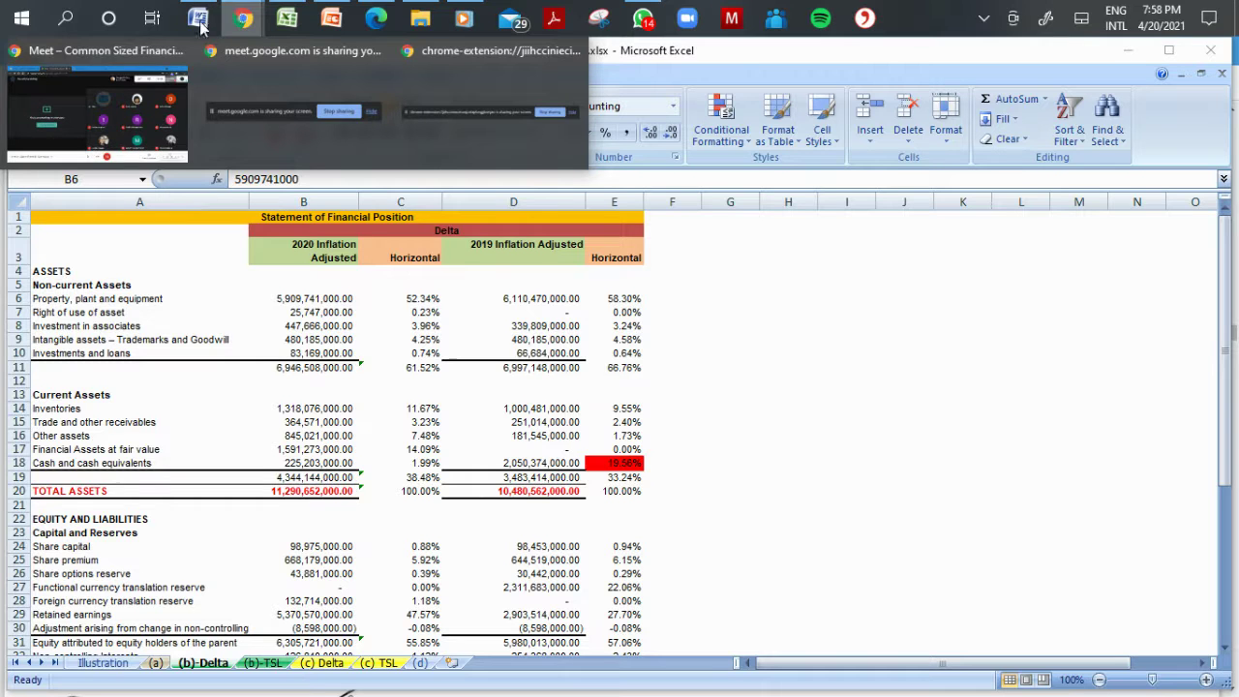
click(128, 101)
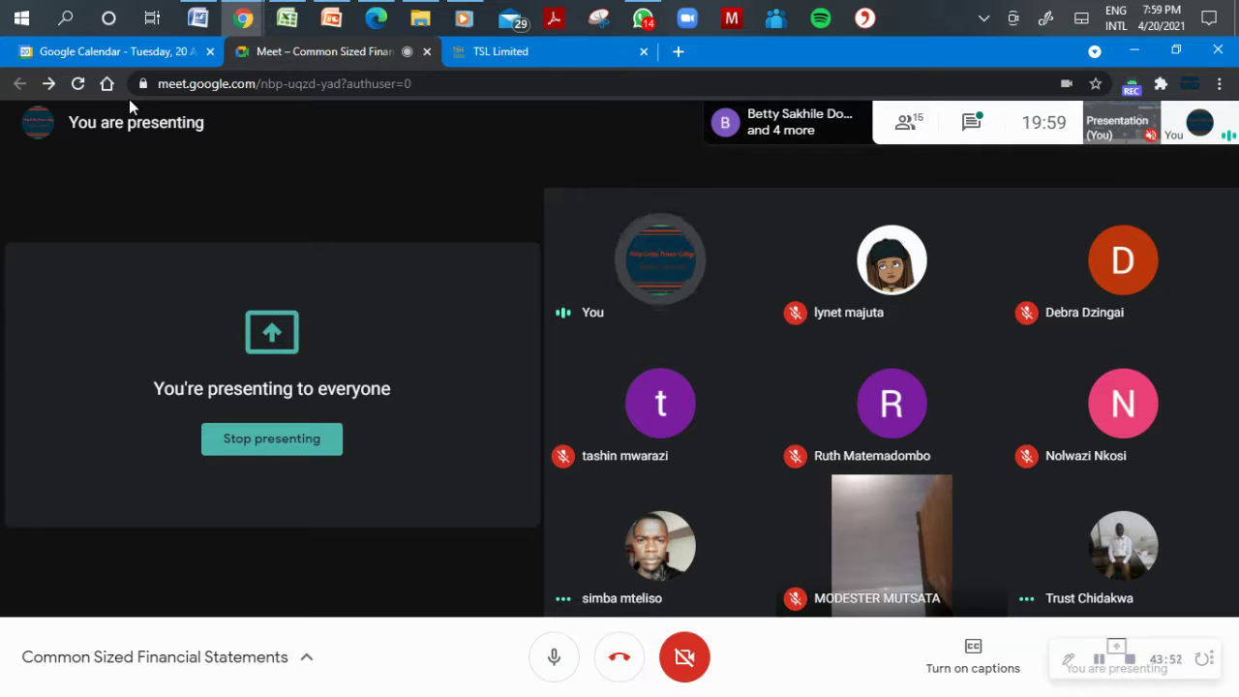
click(287, 18)
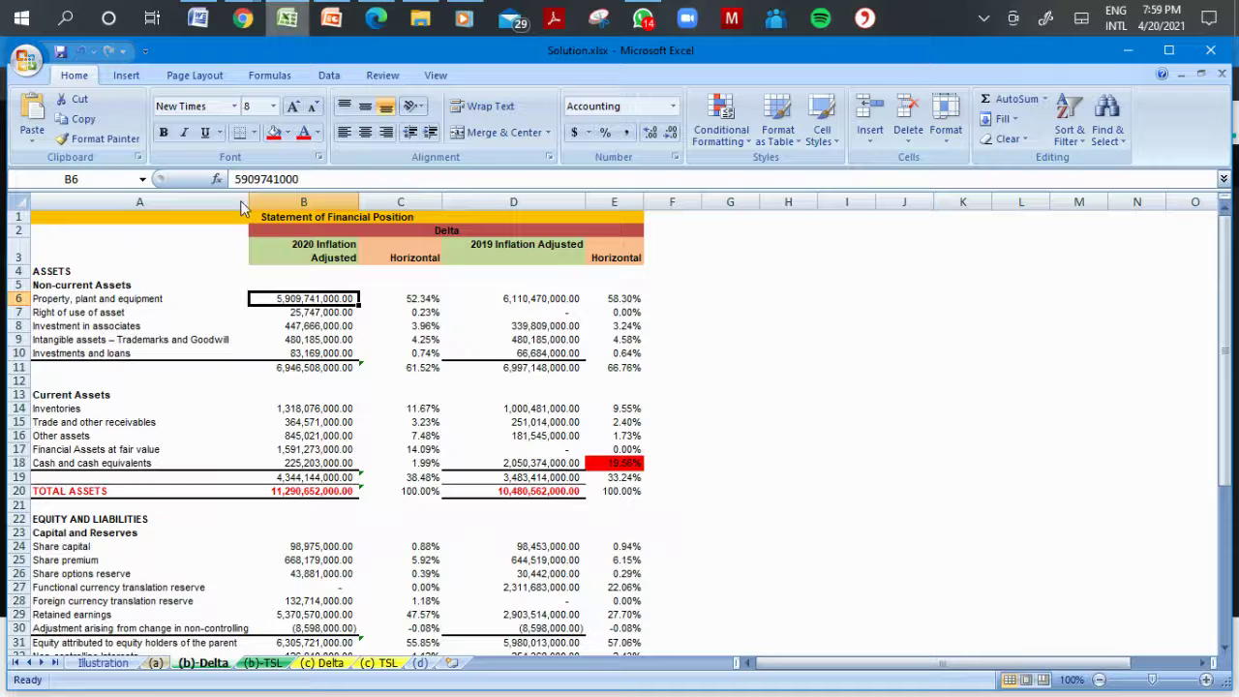
Open the (a) sheet and go up to the heading of the 2020 vertical analysis for Delta and TSL.
click(155, 663)
click(373, 284)
key(Up)
key(Up)
key(Up)
key(Up)
key(Up)
key(Up)
key(Up)
key(Up)
key(Up)
key(Up)
key(Up)
key(Up)
key(Up)
key(Up)
key(Up)
key(Up)
key(Up)
key(Up)
key(Up)
key(Up)
key(Up)
key(Up)
key(Up)
key(Up)
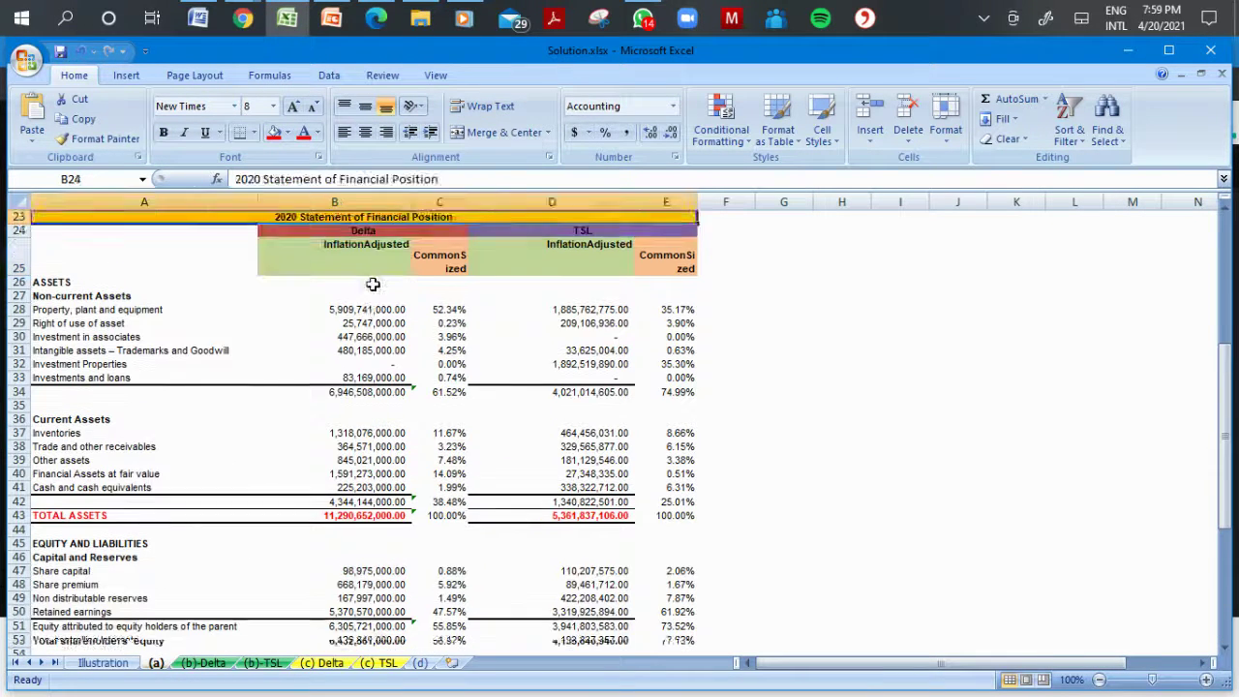
Review Delta's 2020 asset figures down to the common-sized percentage for cash and cash equivalents.
key(Down)
key(Down)
key(Down)
key(Down)
key(Down)
key(Down)
key(Down)
key(Down)
key(Down)
key(Down)
key(Down)
key(Down)
key(Down)
key(Down)
key(Down)
key(Down)
key(Down)
key(Down)
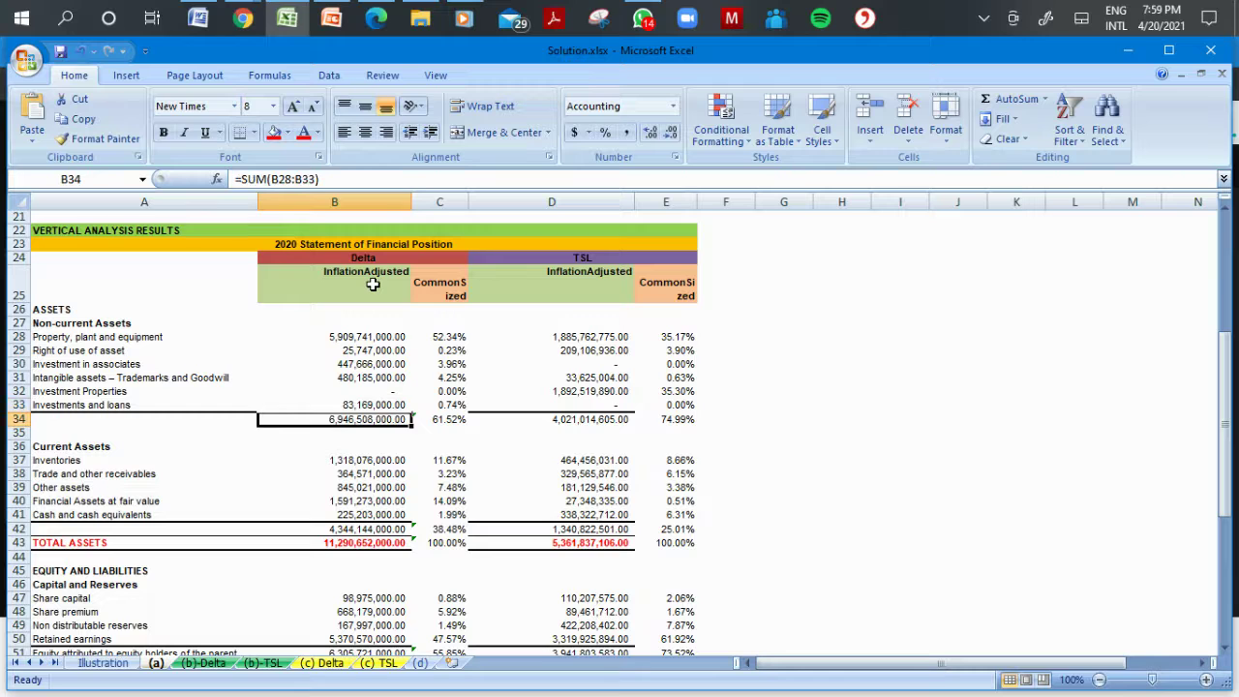
key(Down)
key(Right)
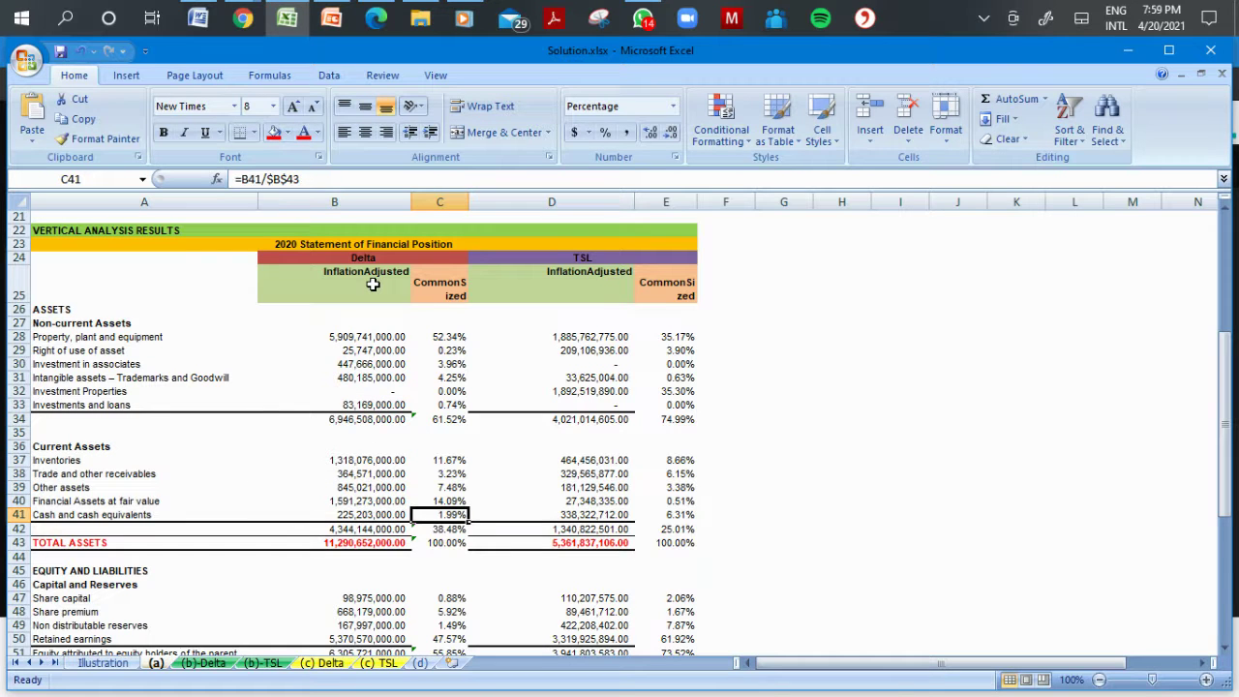
Examine Delta's common-sized percentages for the non-current assets, from property, plant and equipment to investments and loans.
click(428, 338)
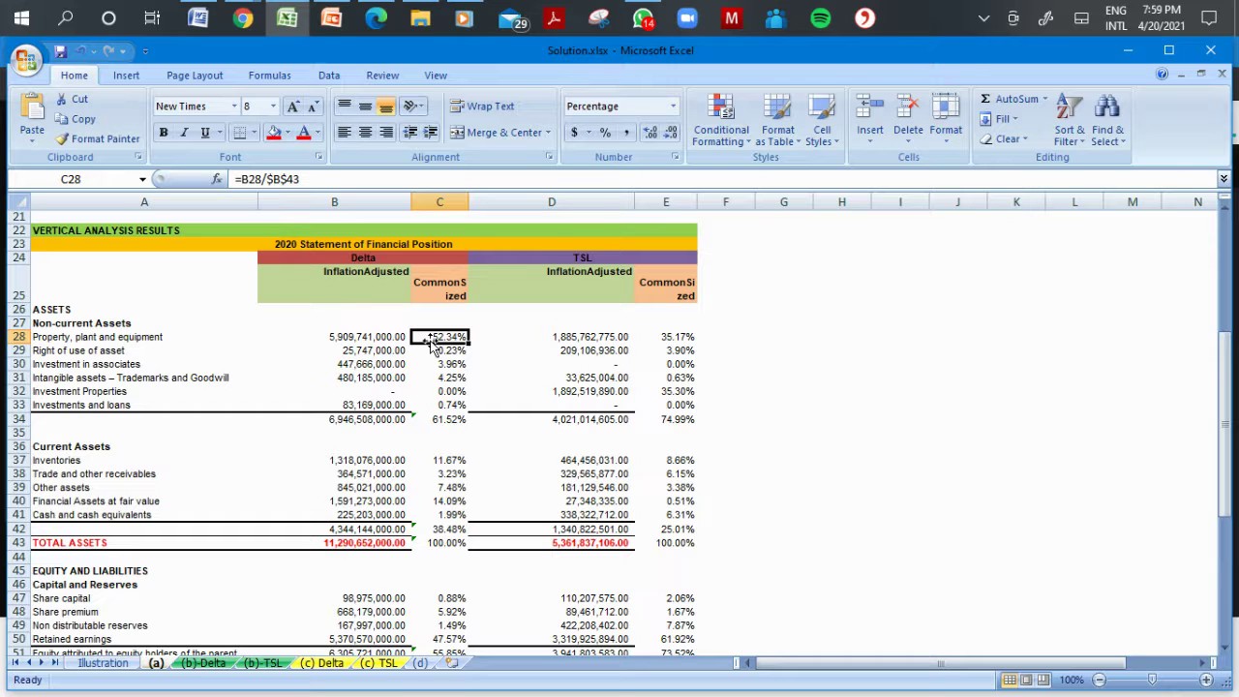
click(440, 351)
key(Up)
key(Down)
key(Down)
key(Down)
key(Down)
key(Down)
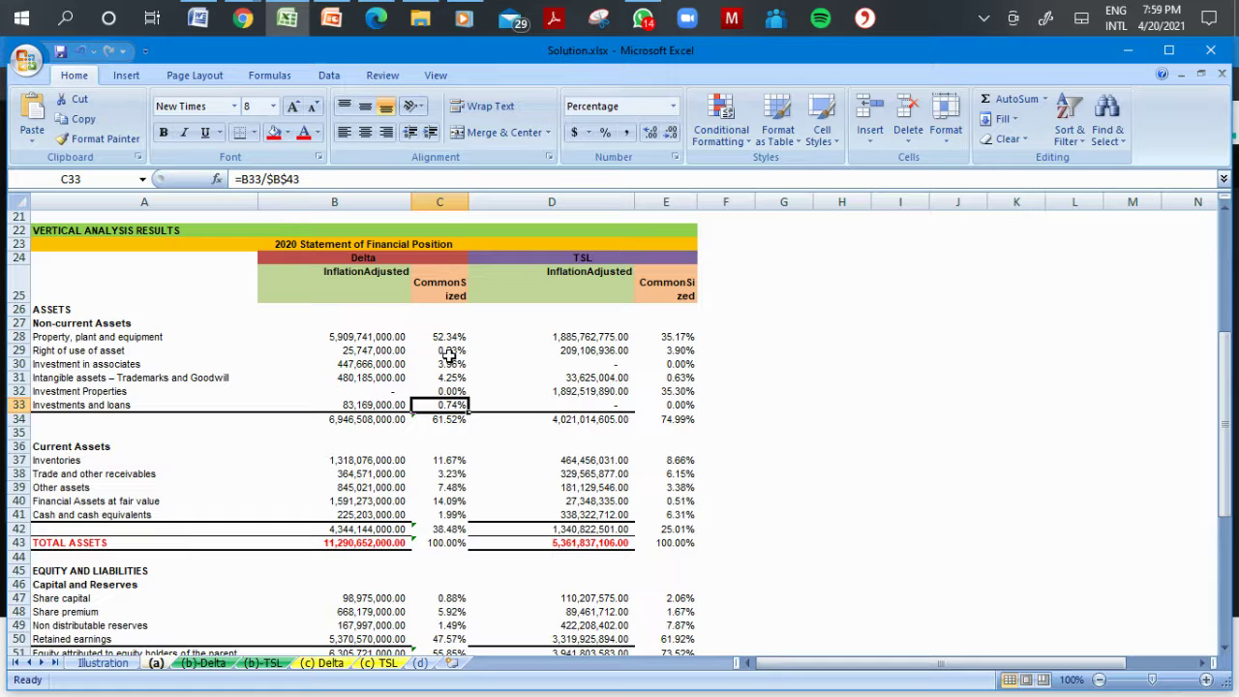
Review Delta's common-sized percentages from property, plant and equipment down to the current assets subtotal.
click(438, 339)
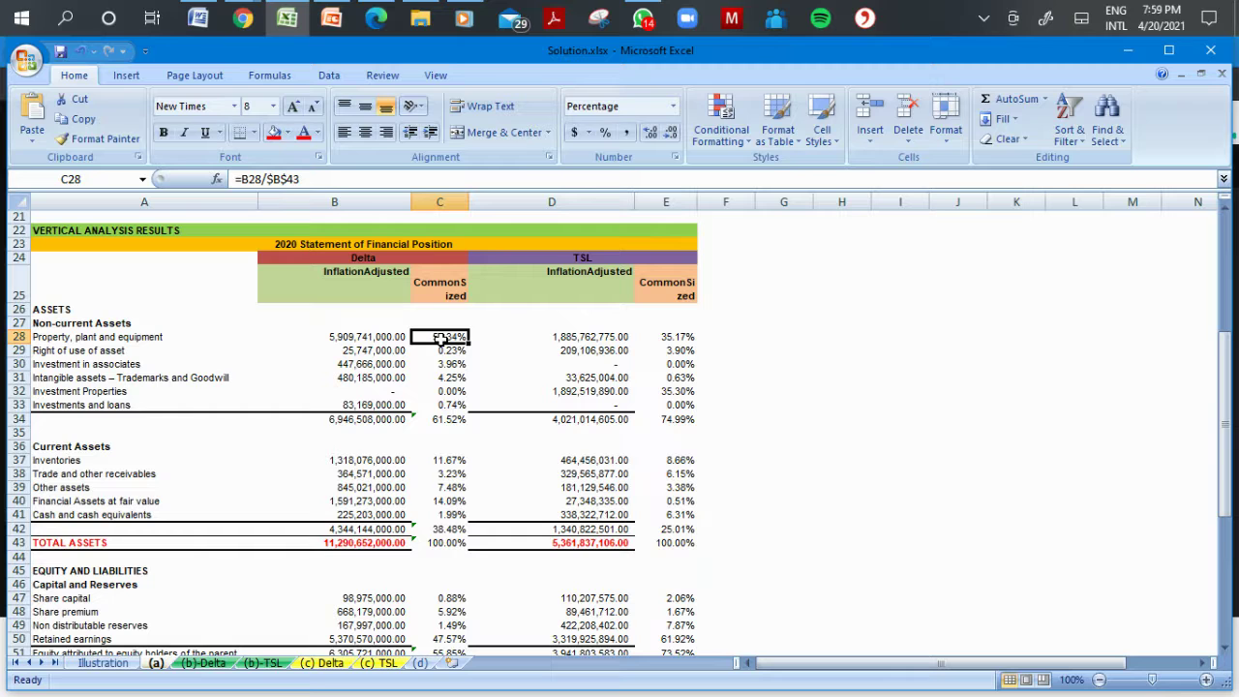
key(Down)
key(Down)
key(Down)
key(Down)
key(Down)
key(Down)
key(Down)
key(Down)
key(Down)
key(Down)
key(Down)
key(Down)
key(Down)
key(Down)
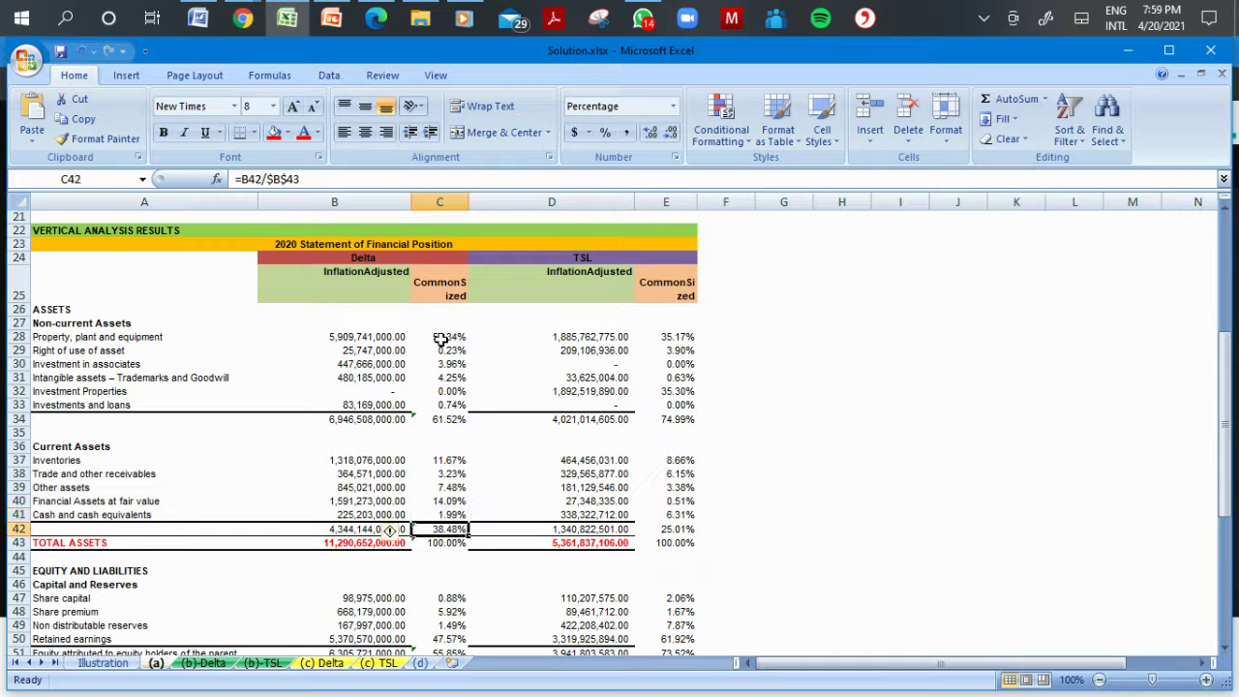
Examine Delta's common-sized percentages for the non-current assets subtotal and from inventories down through the equity and liabilities.
click(450, 418)
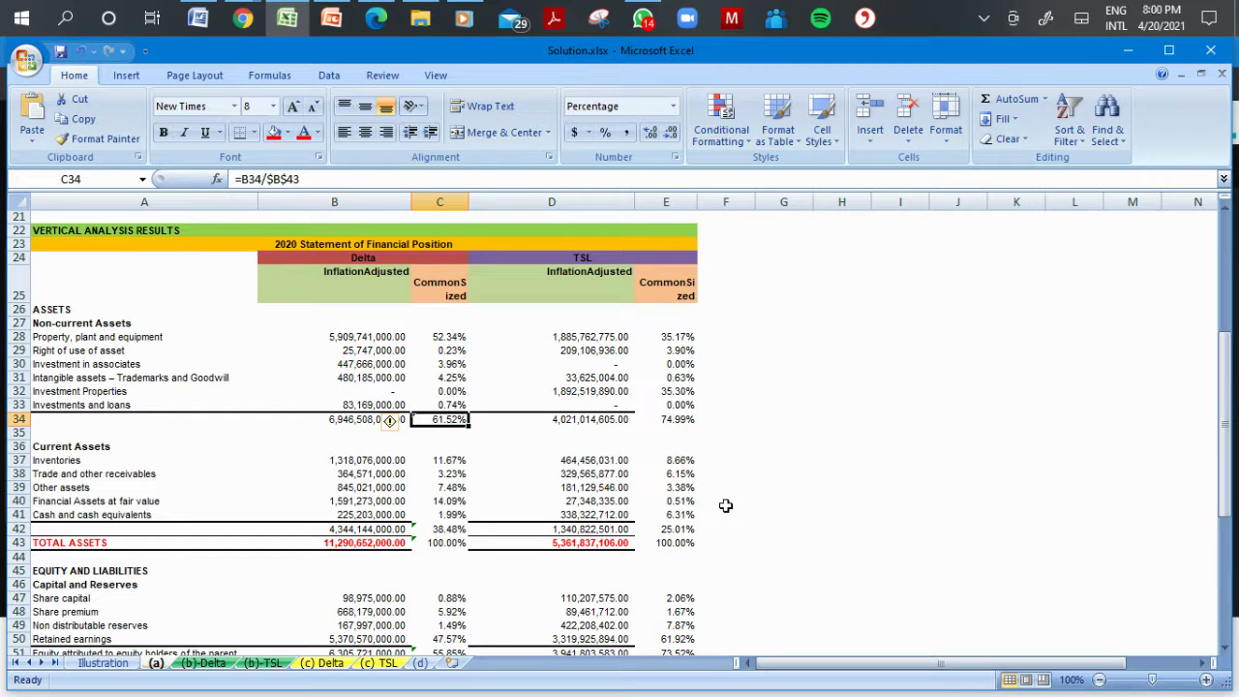
click(432, 459)
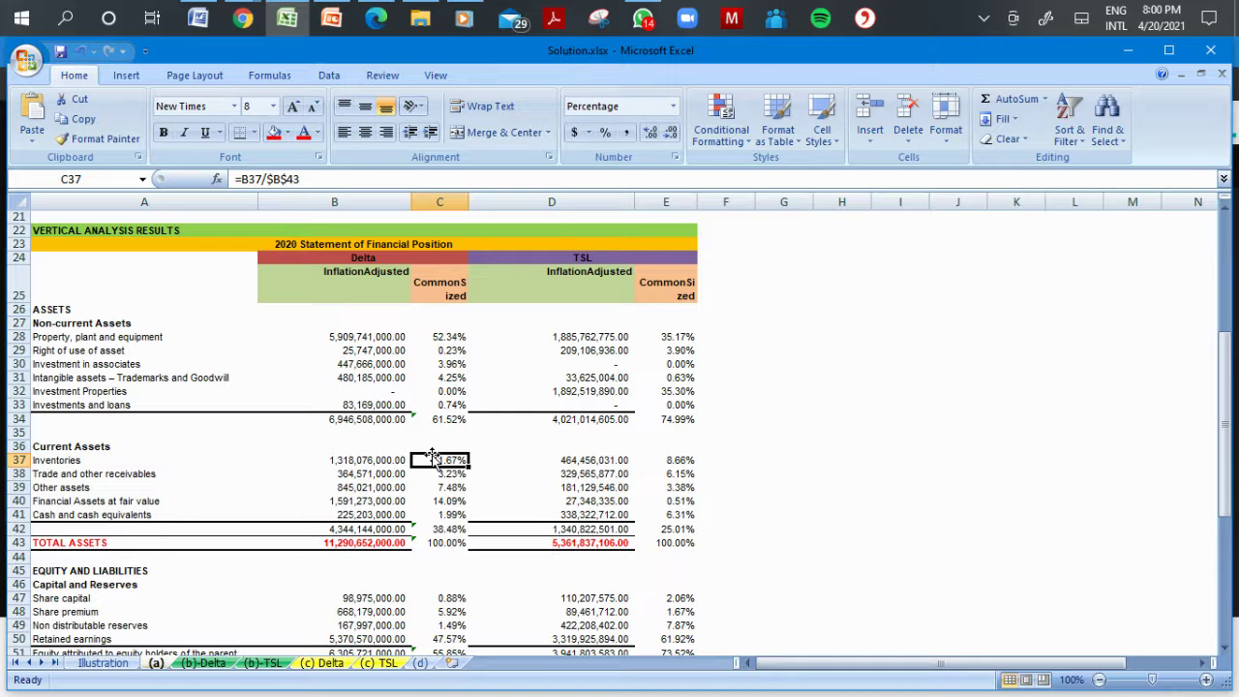
key(Down)
key(Down)
key(Down)
key(Down)
key(Down)
key(Down)
key(Down)
key(Down)
key(Down)
key(Down)
key(Down)
key(Down)
key(Down)
key(Down)
key(Down)
key(Down)
key(Down)
key(Down)
key(Down)
key(Down)
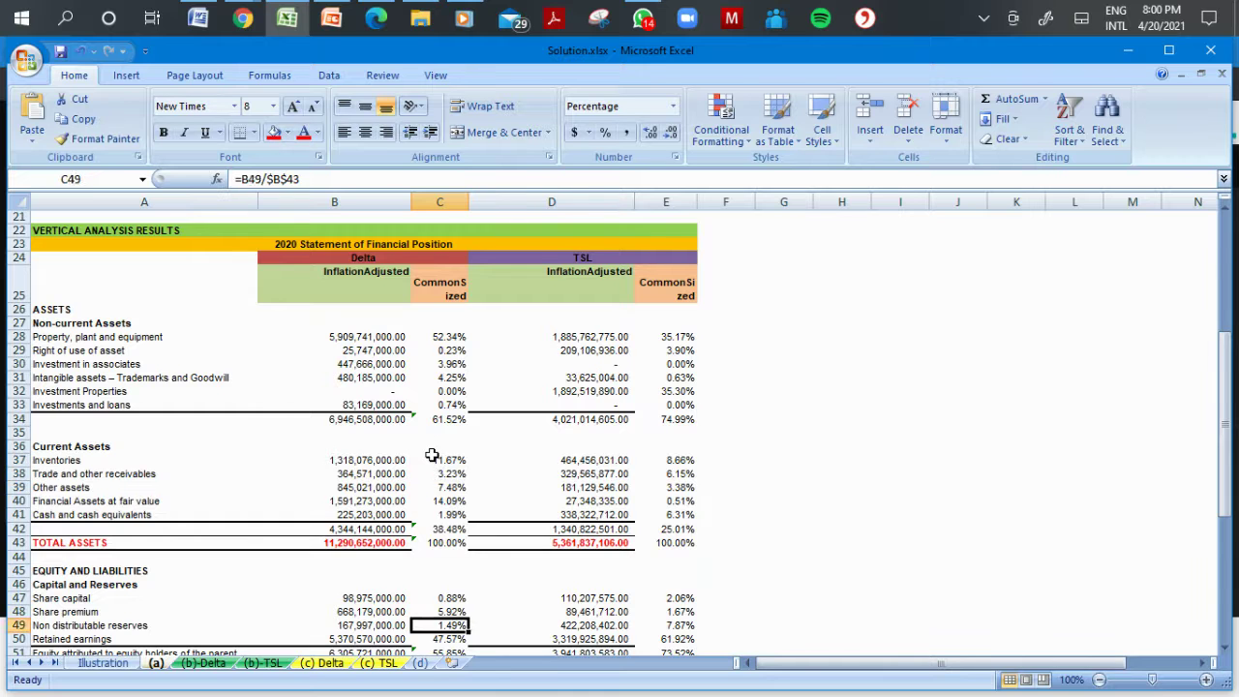
Go back up Delta's common-sized column to the note above the Vertical Analysis Results heading.
key(Up)
key(Up)
key(Up)
key(Up)
key(Up)
key(Up)
key(Up)
key(Up)
key(Up)
key(Up)
key(Up)
key(Up)
key(Up)
key(Up)
key(Up)
key(Up)
key(Up)
key(Up)
key(Up)
key(Up)
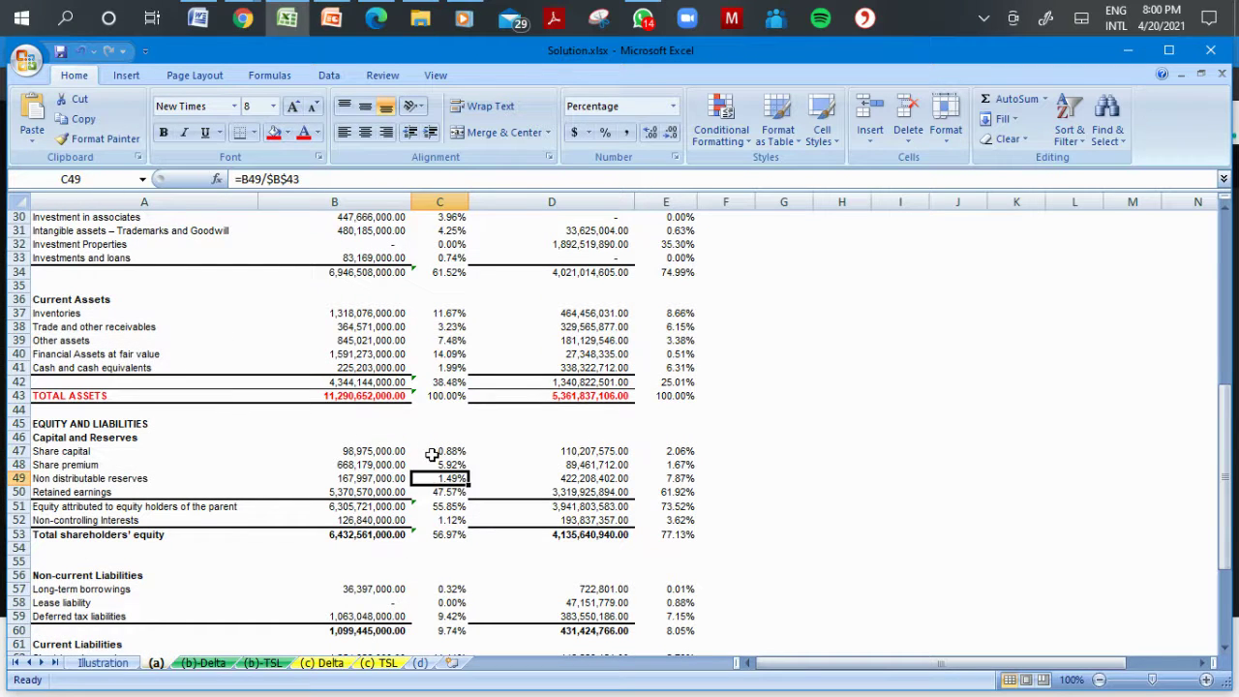
key(Up)
key(Up)
key(Up)
key(Up)
key(Up)
key(Up)
key(Up)
key(Up)
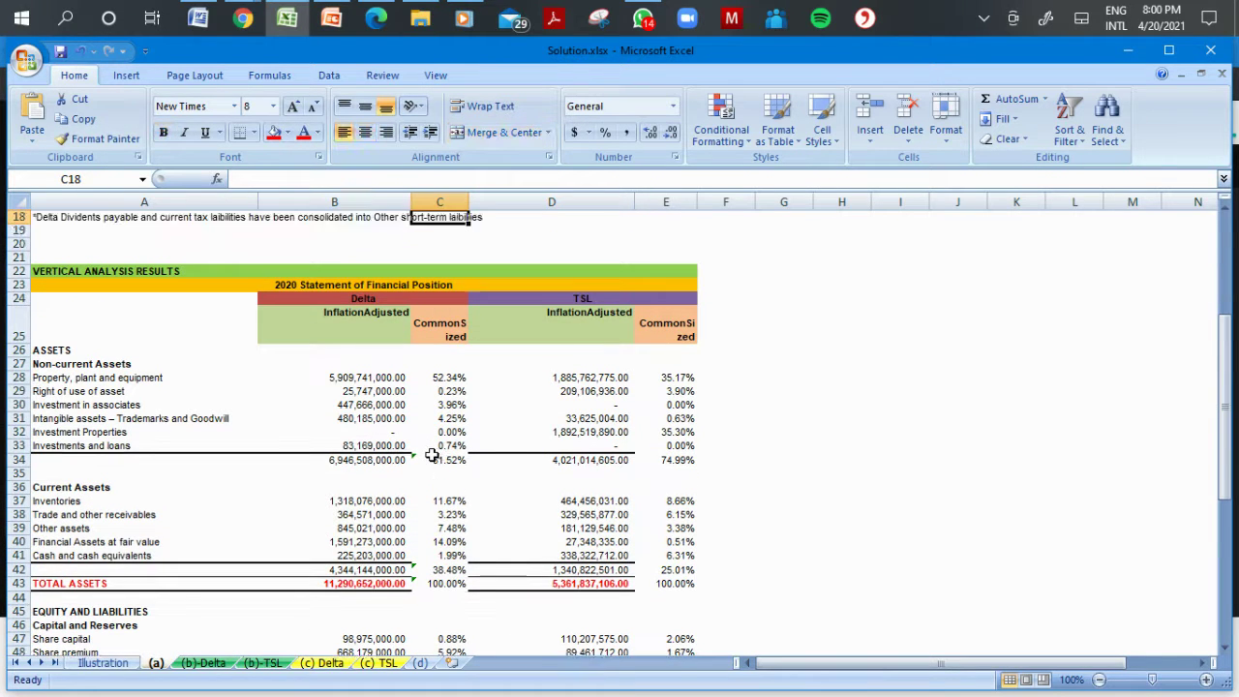
Examine the formula behind Delta's common-sized property, plant and equipment percentage and look over its current assets.
key(Down)
key(Down)
key(Down)
key(Down)
key(Up)
key(Up)
key(Up)
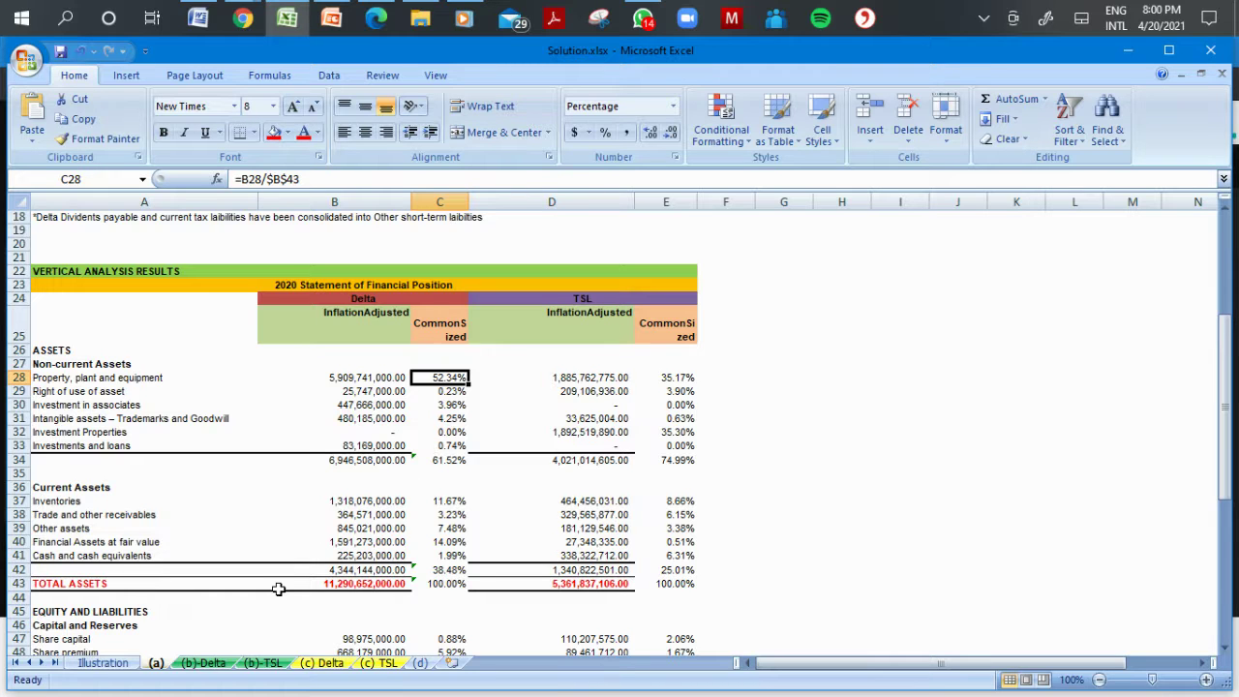
click(342, 487)
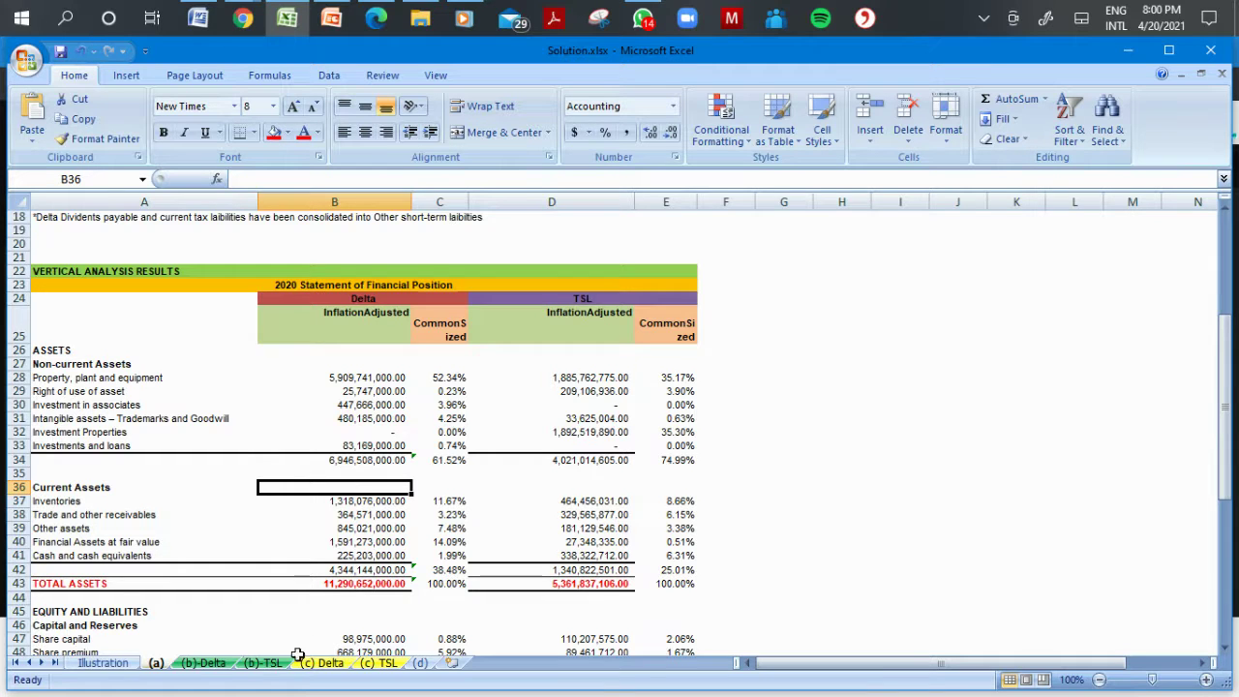
Compare Delta's 2020 and 2019 non-current asset percentages on the (b)-Delta sheet, and open the (b)-TSL sheet.
click(256, 665)
click(223, 666)
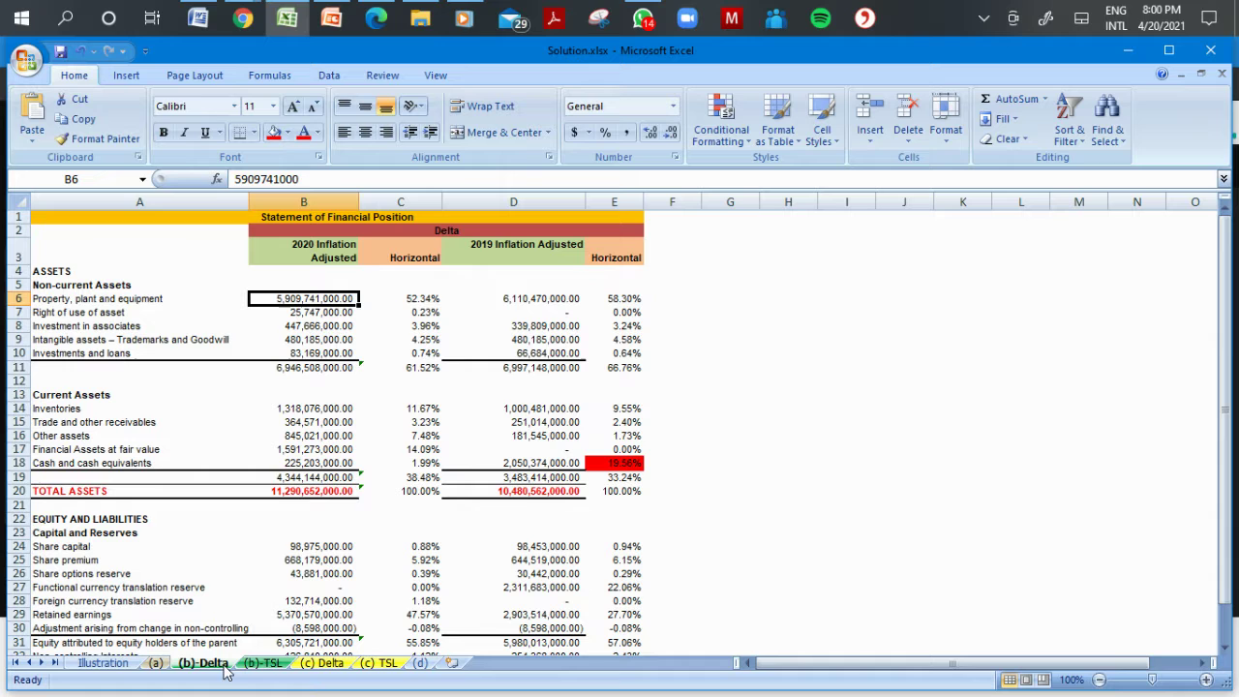
click(340, 465)
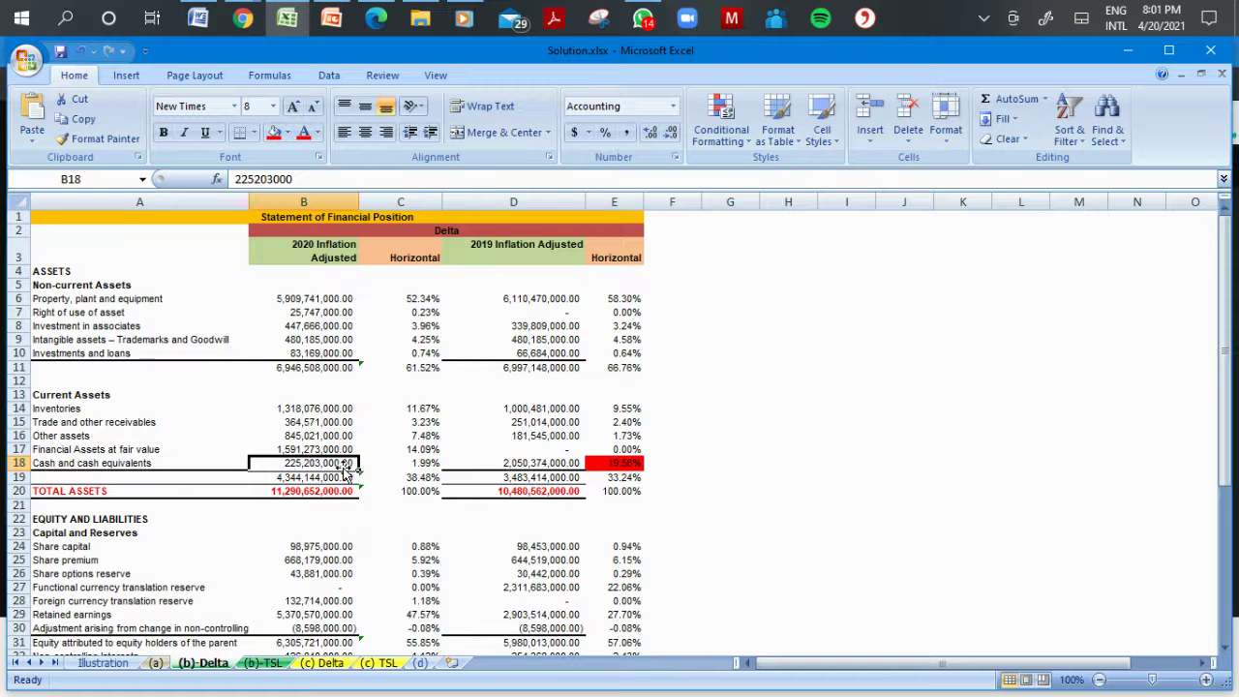
click(428, 314)
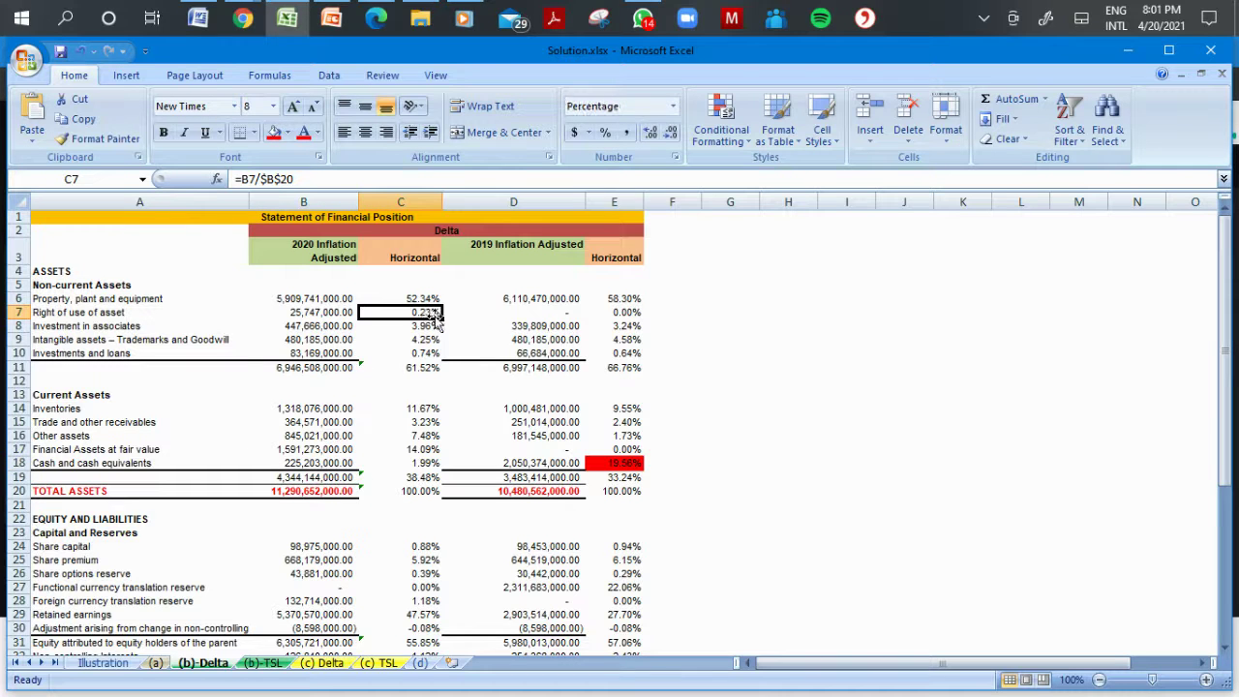
click(608, 301)
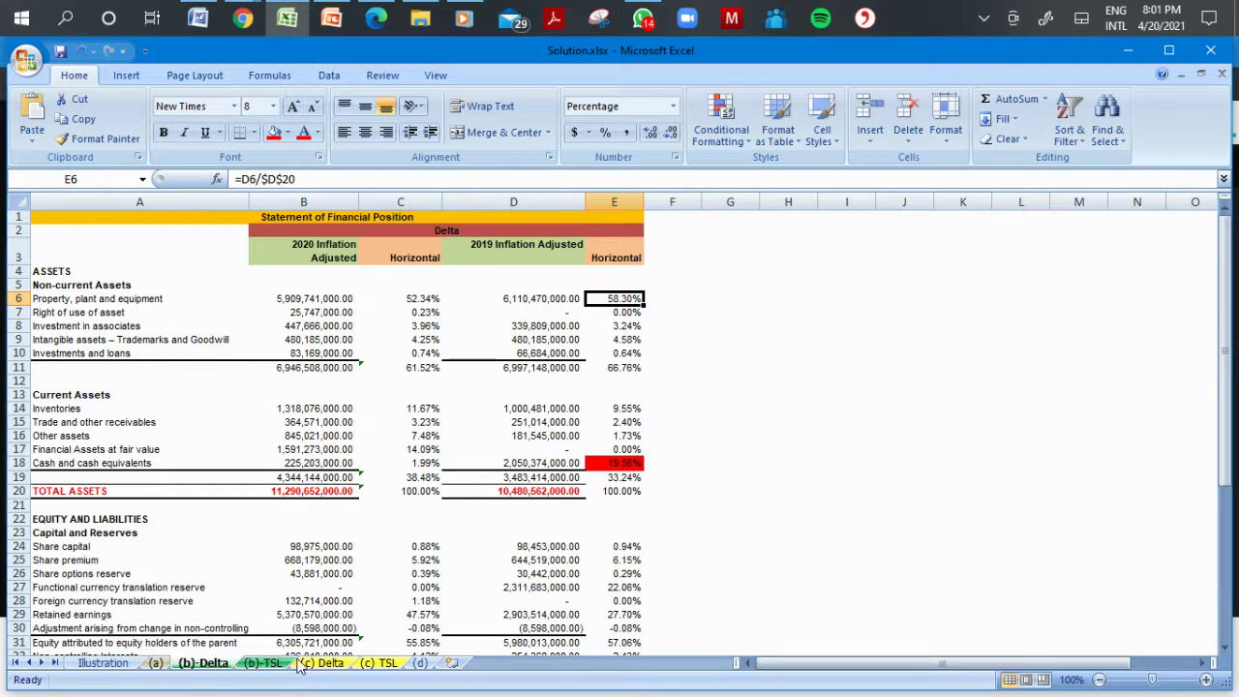
click(263, 663)
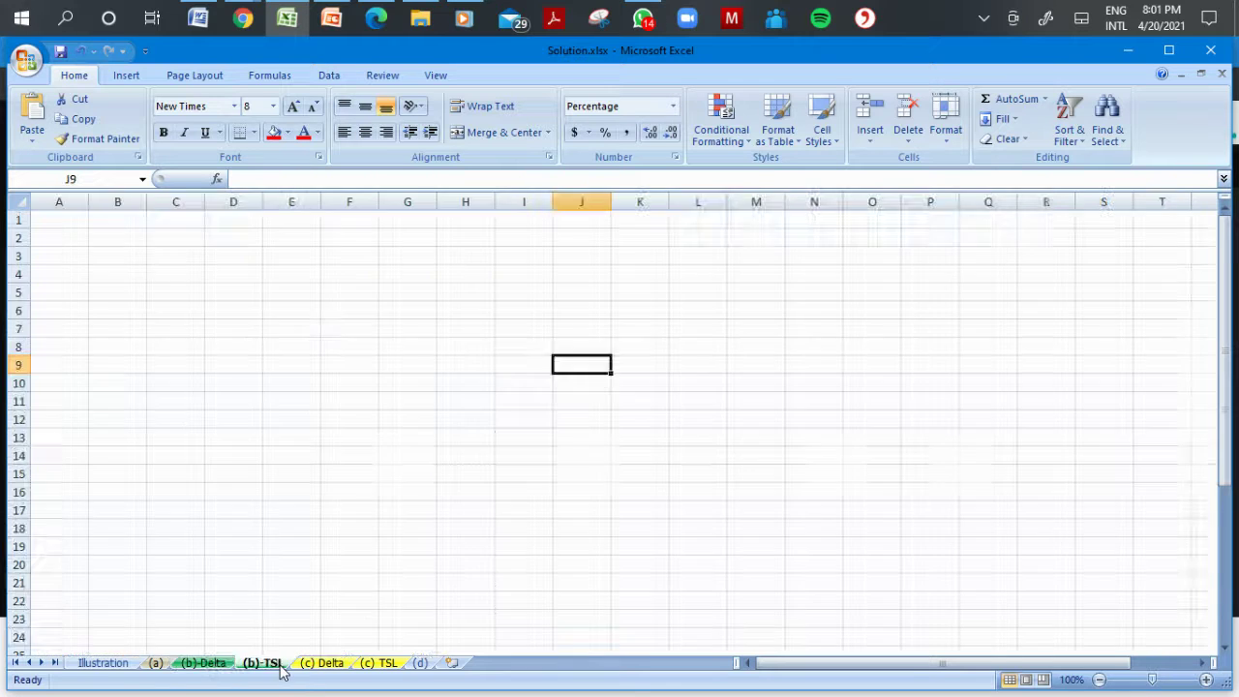
click(343, 444)
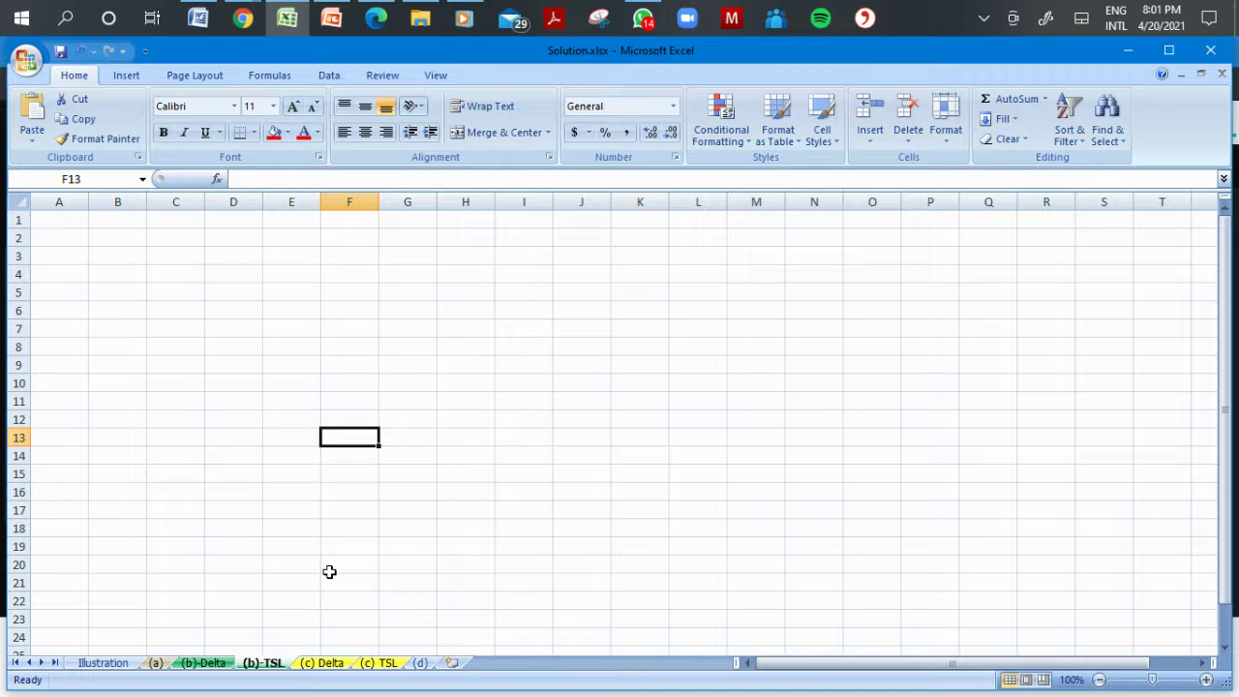
Switch to the Google Meet call in Chrome and try to mute the last participant shown in the grid for everyone.
click(244, 12)
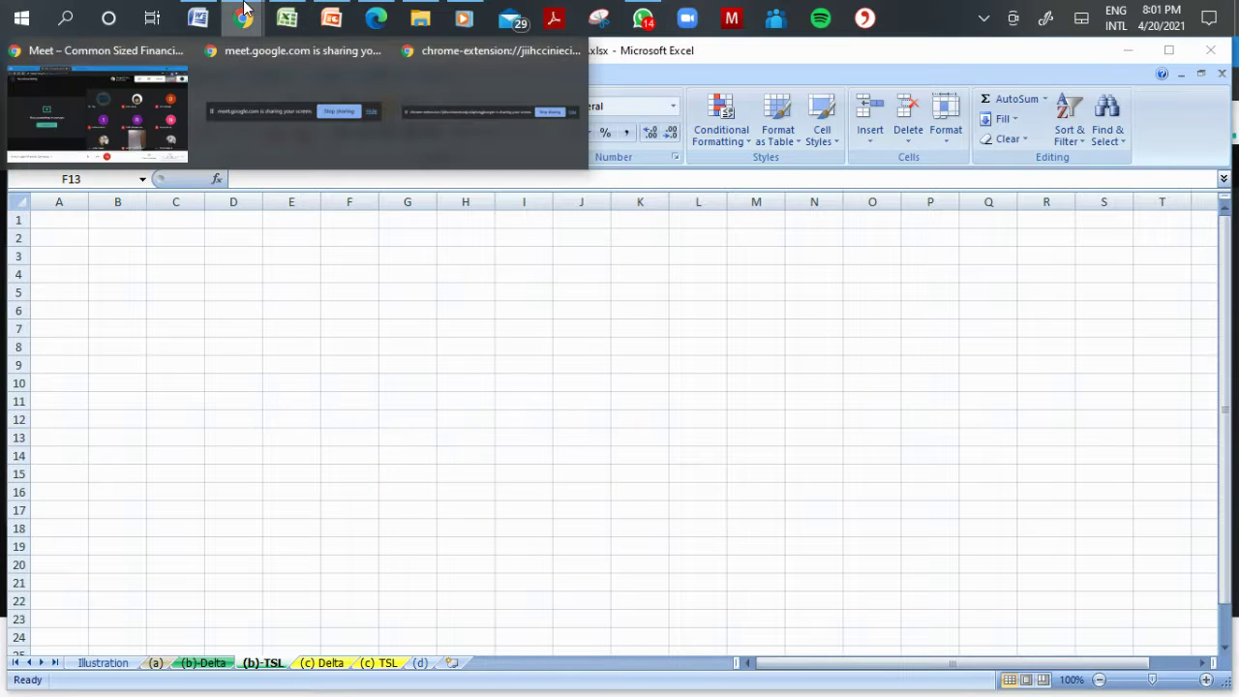
click(114, 98)
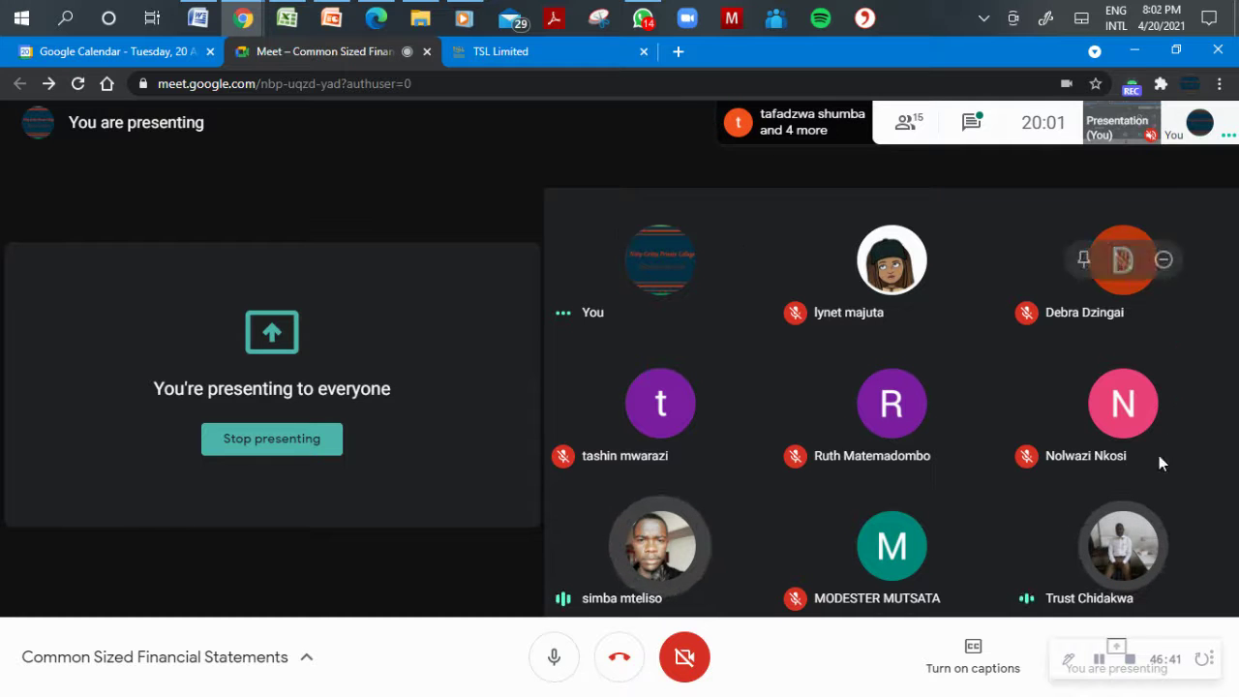
click(1122, 549)
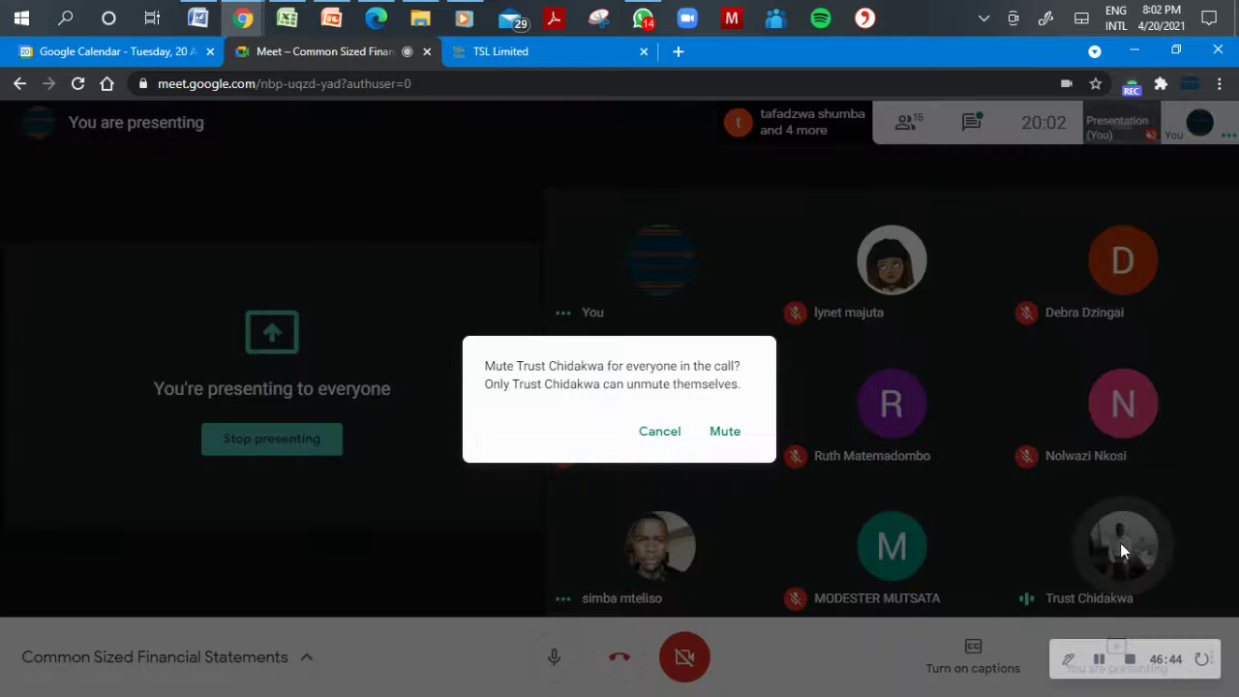
click(727, 433)
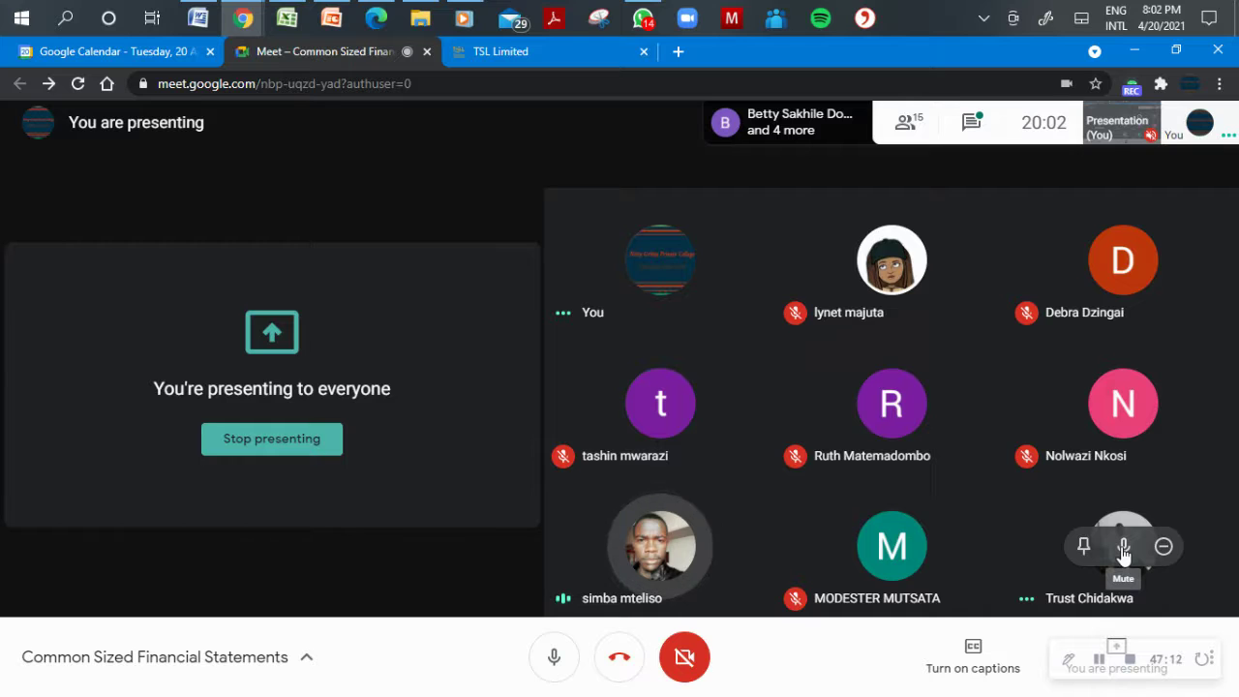
click(1122, 548)
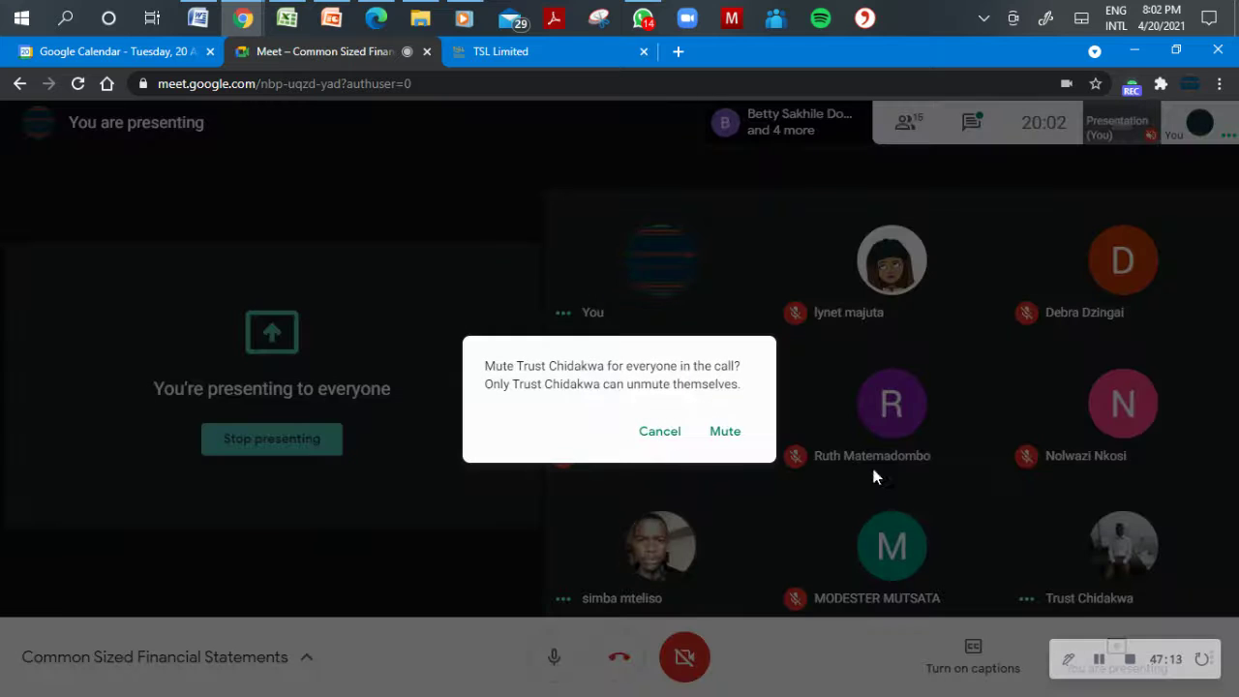
click(724, 430)
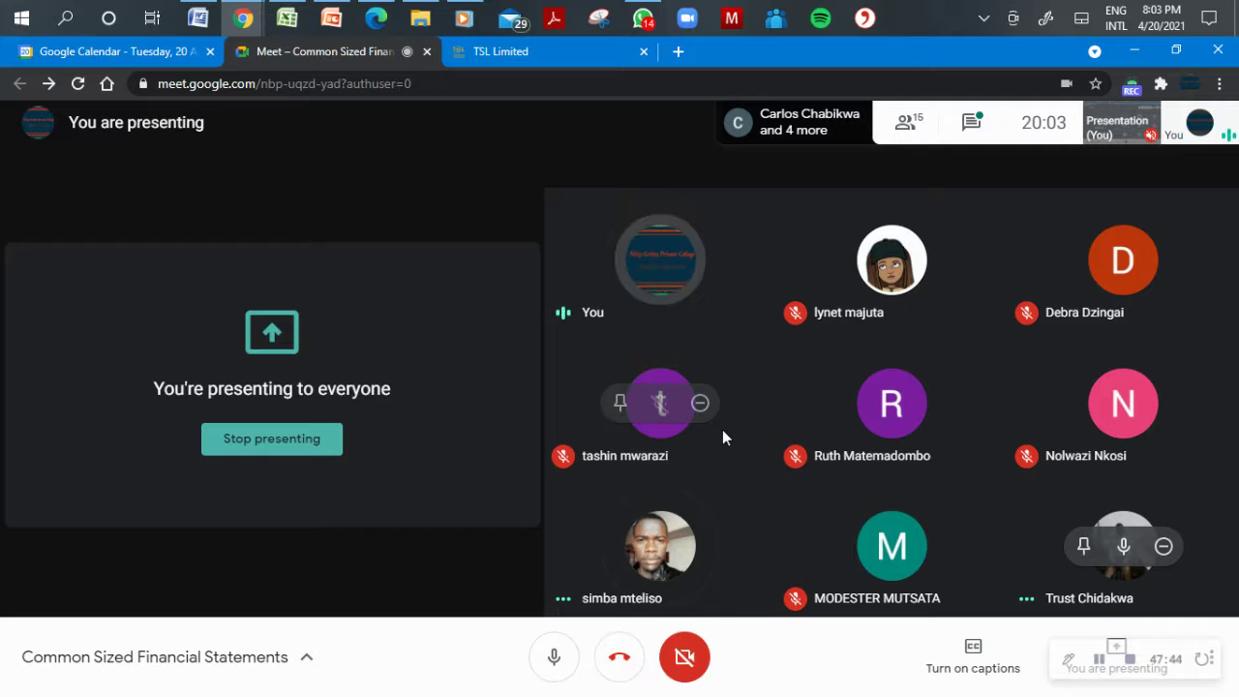
Return to the Solution workbook in Excel and examine Delta's common-sized property, plant and equipment percentage on the (a) sheet.
click(286, 17)
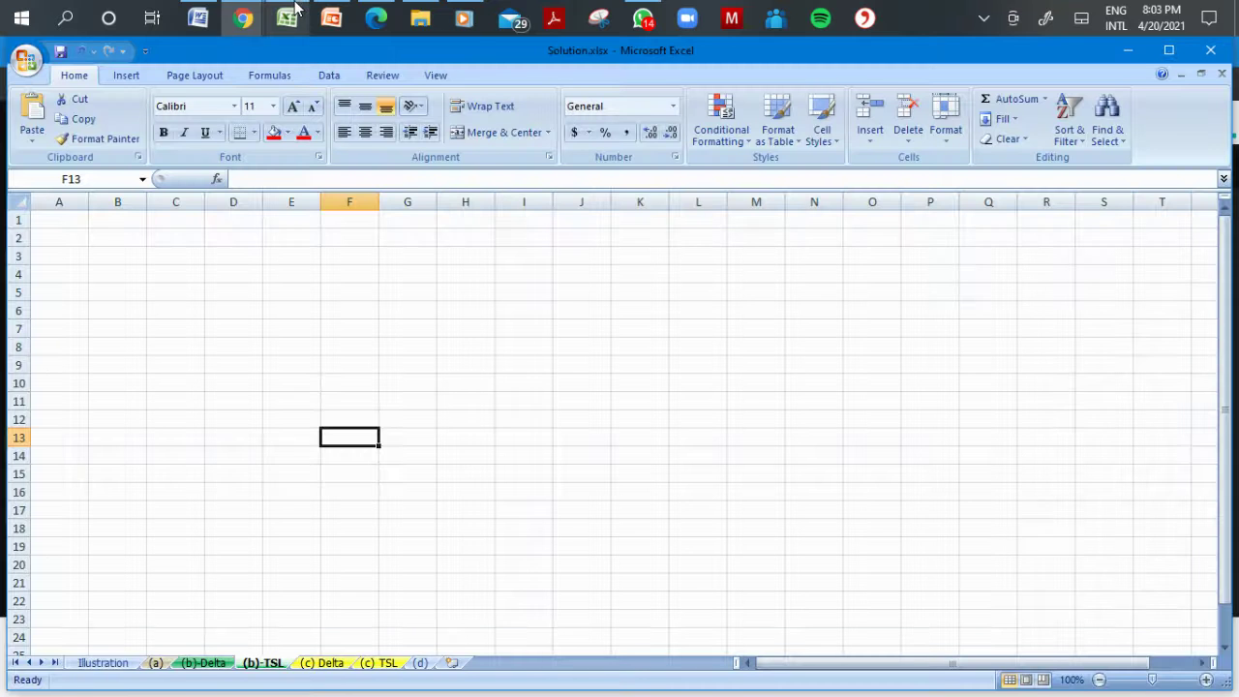
click(155, 664)
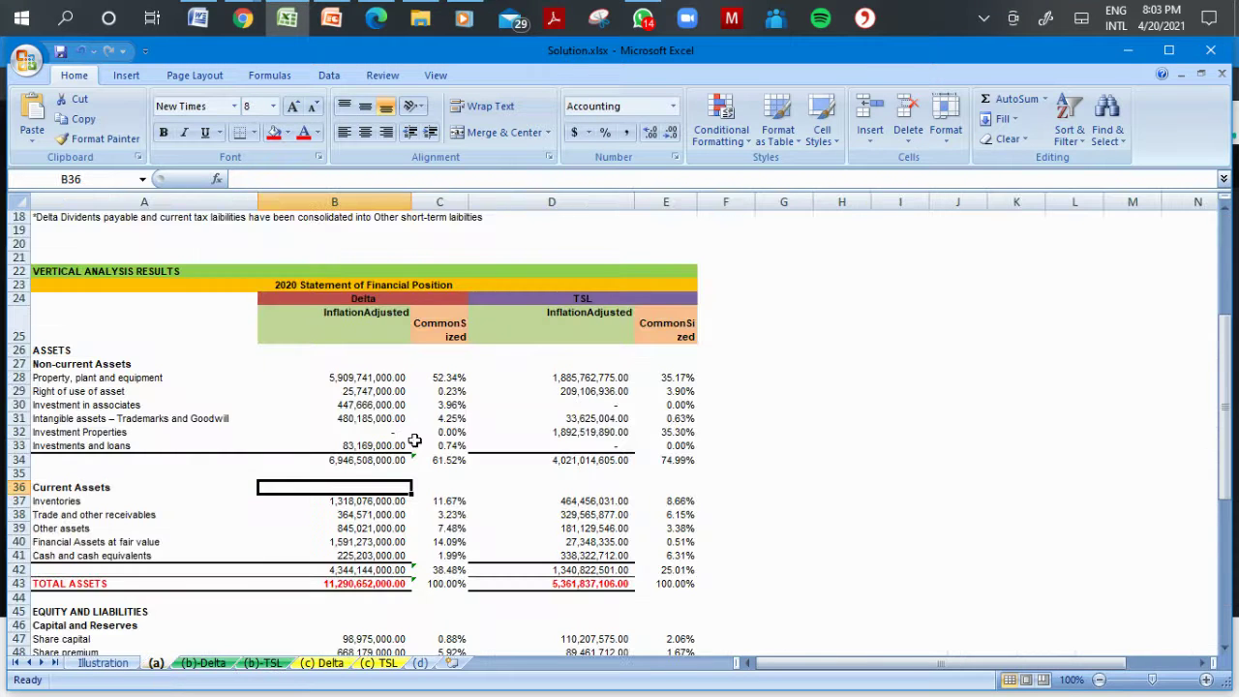
drag(441, 389, 441, 379)
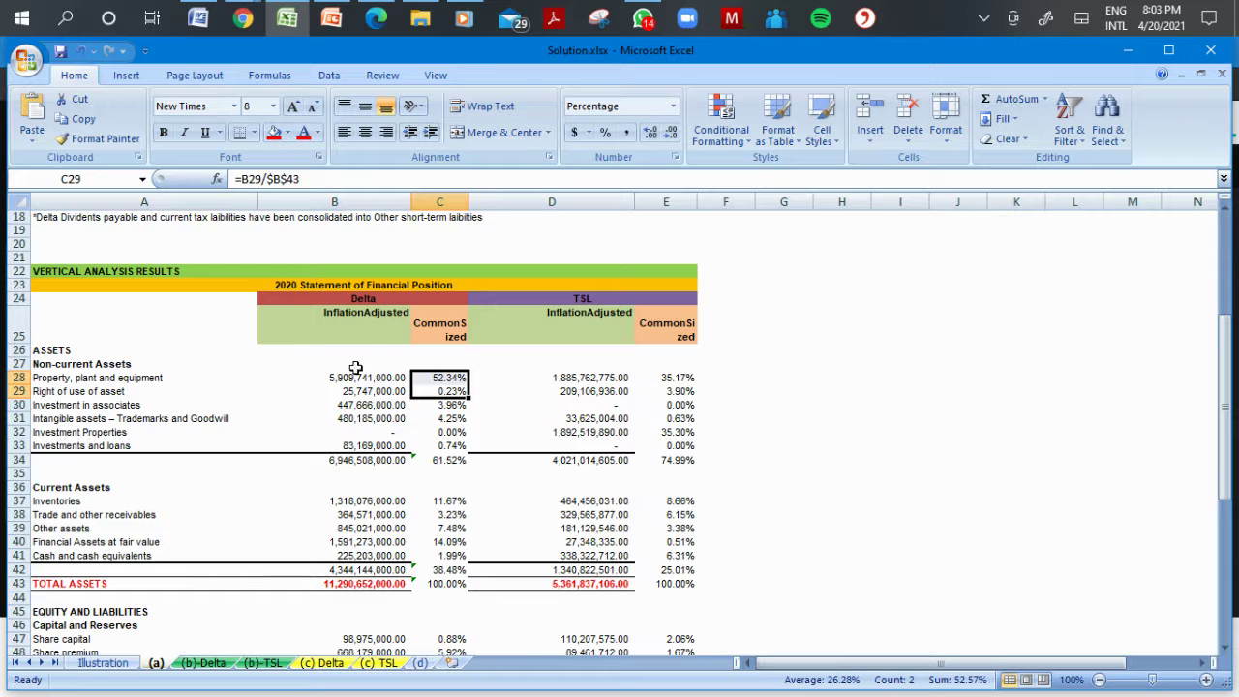
click(443, 377)
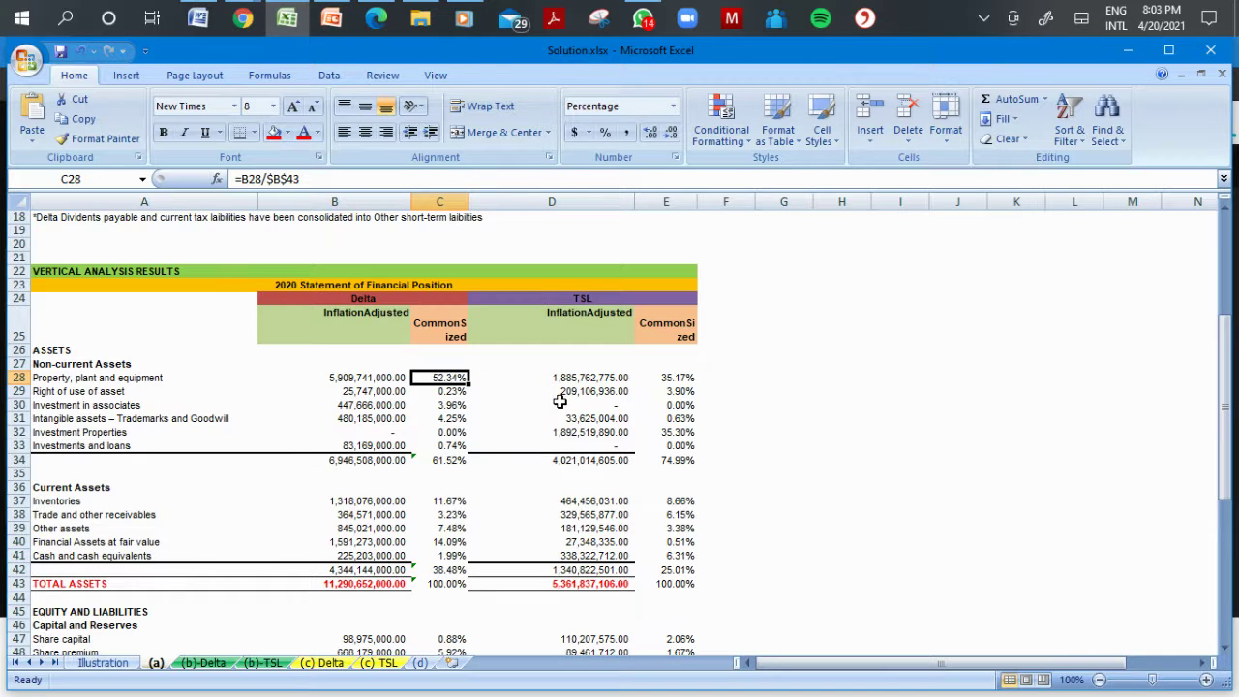
Compare Delta's 2020 and 2019 percentages for property, plant and equipment on the (b)-Delta sheet.
click(203, 663)
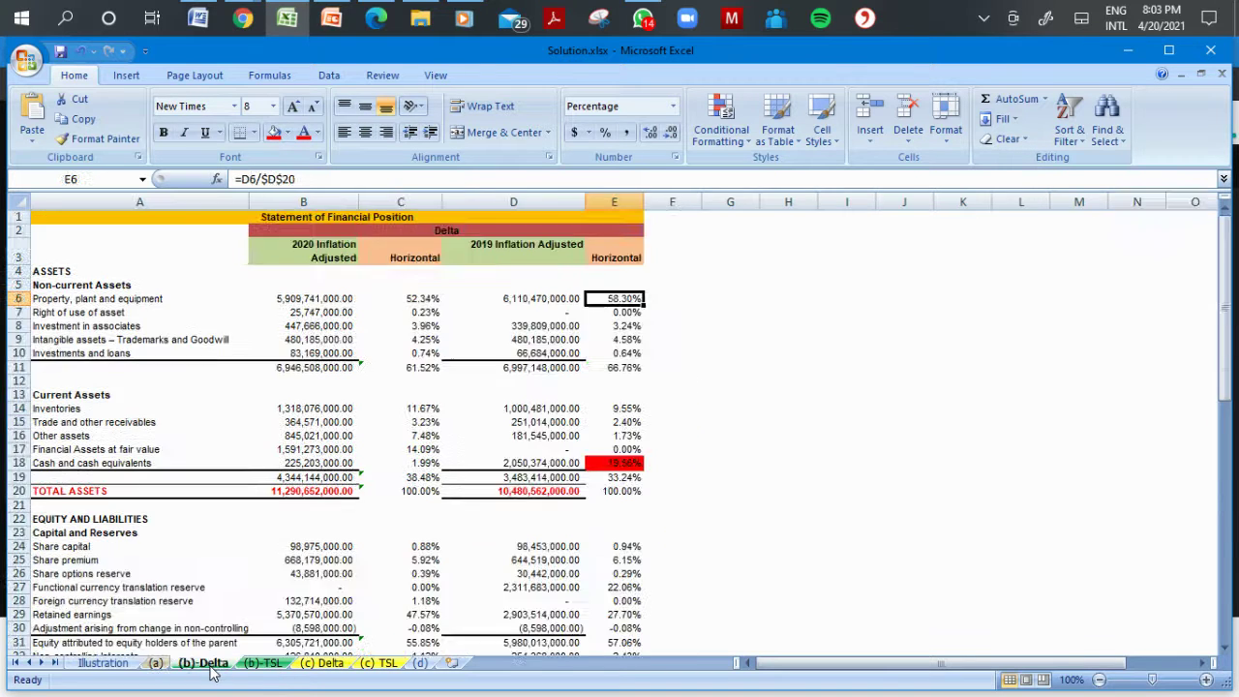
click(412, 299)
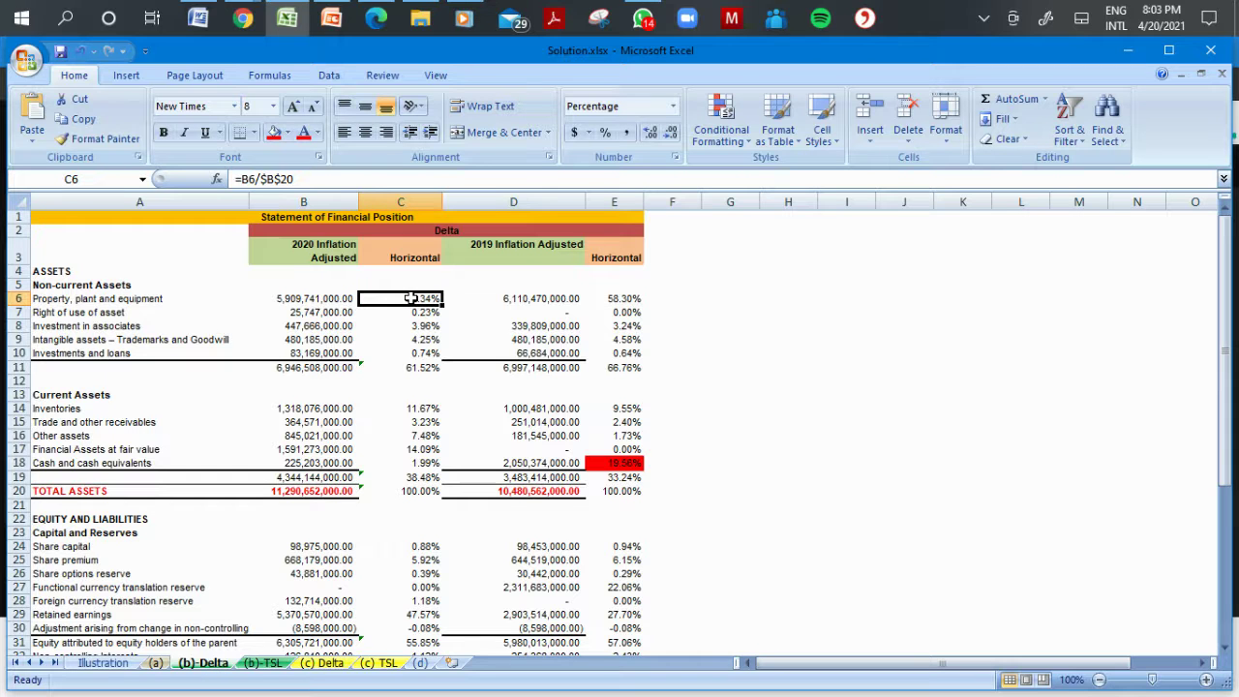
click(633, 299)
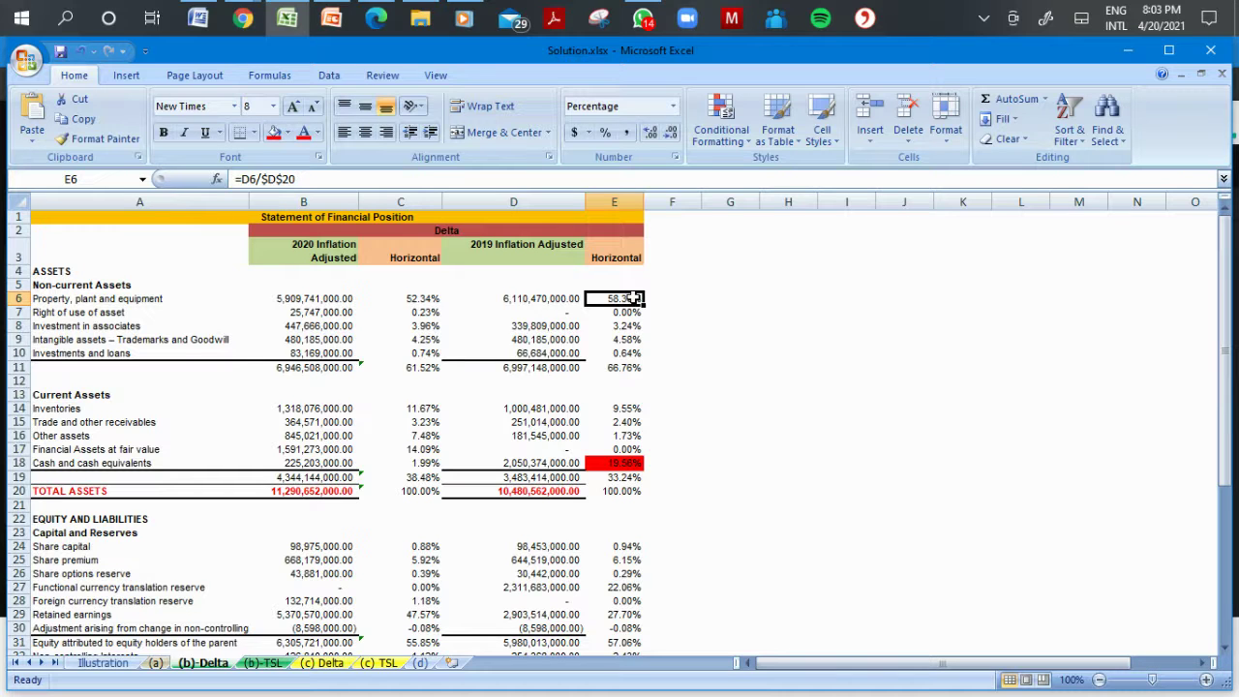
click(813, 368)
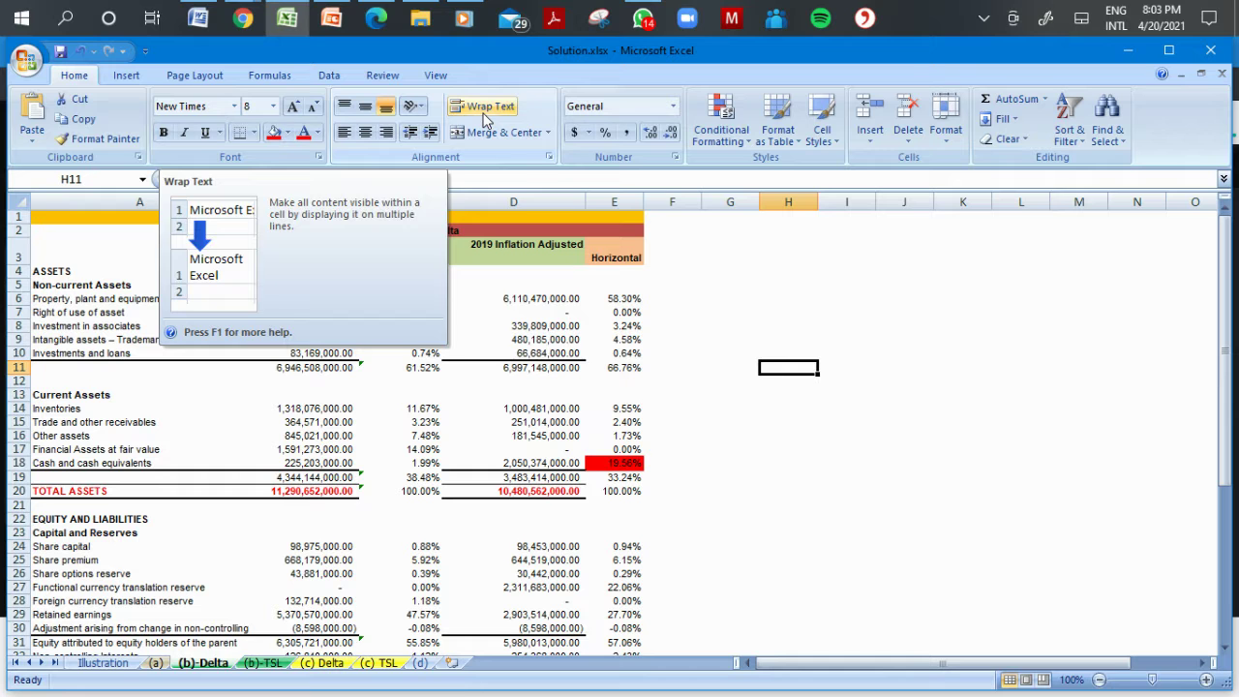
click(750, 311)
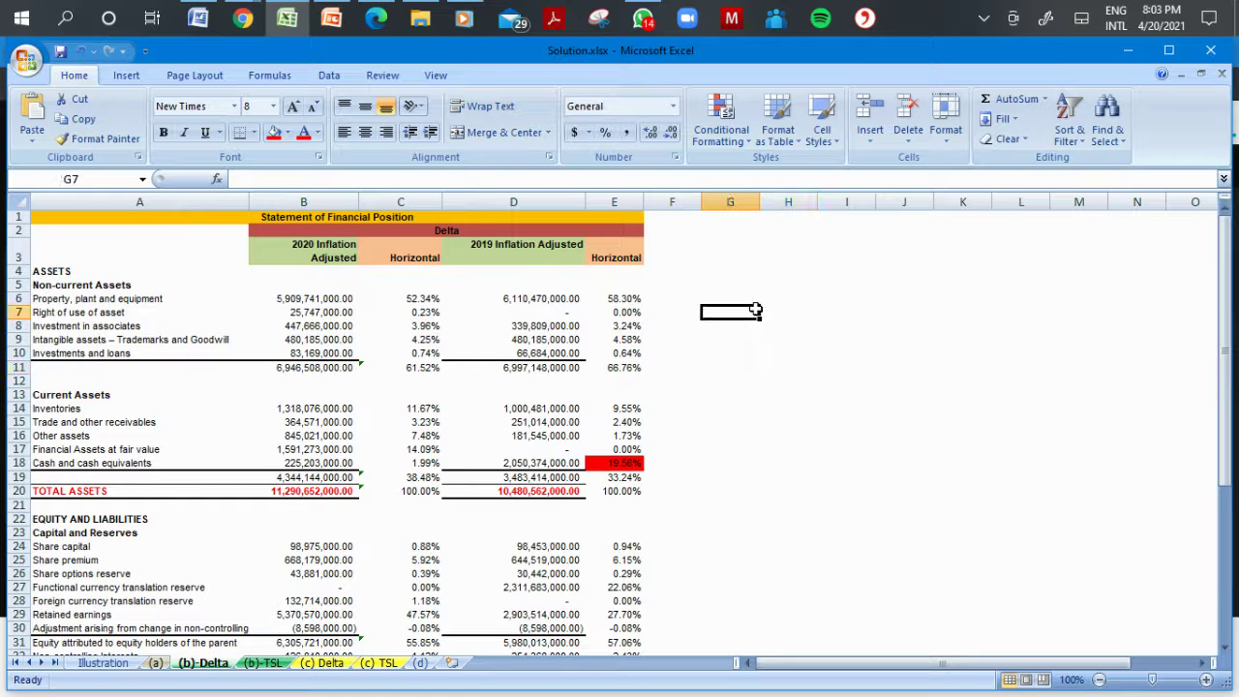
Switch to the Google Meet call in Chrome to follow the class discussion, and dismiss the WhatsApp notification.
click(242, 17)
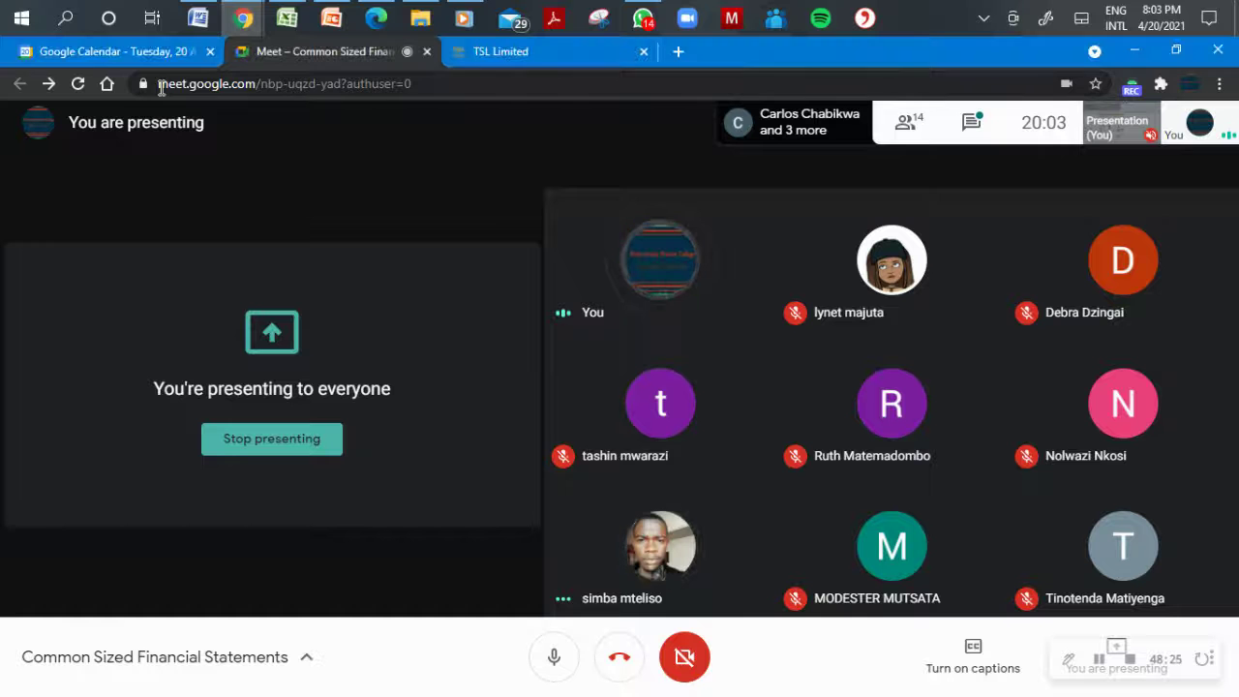
mouse_move(610, 522)
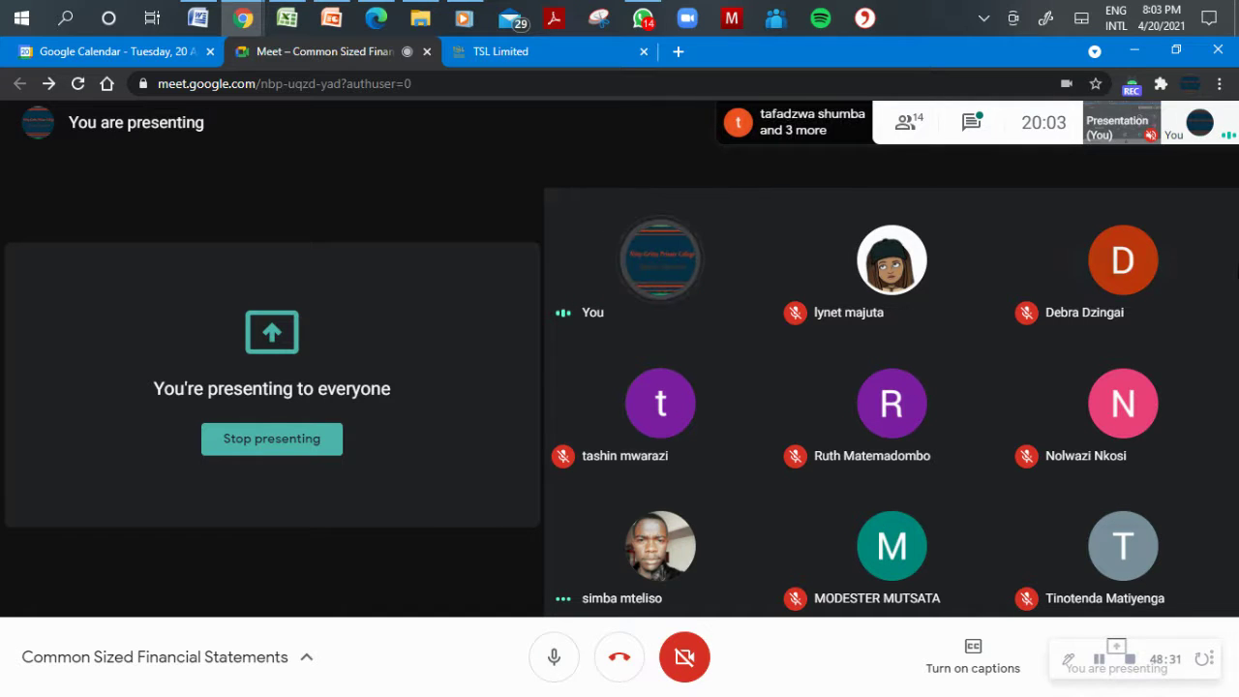
mouse_move(1236, 273)
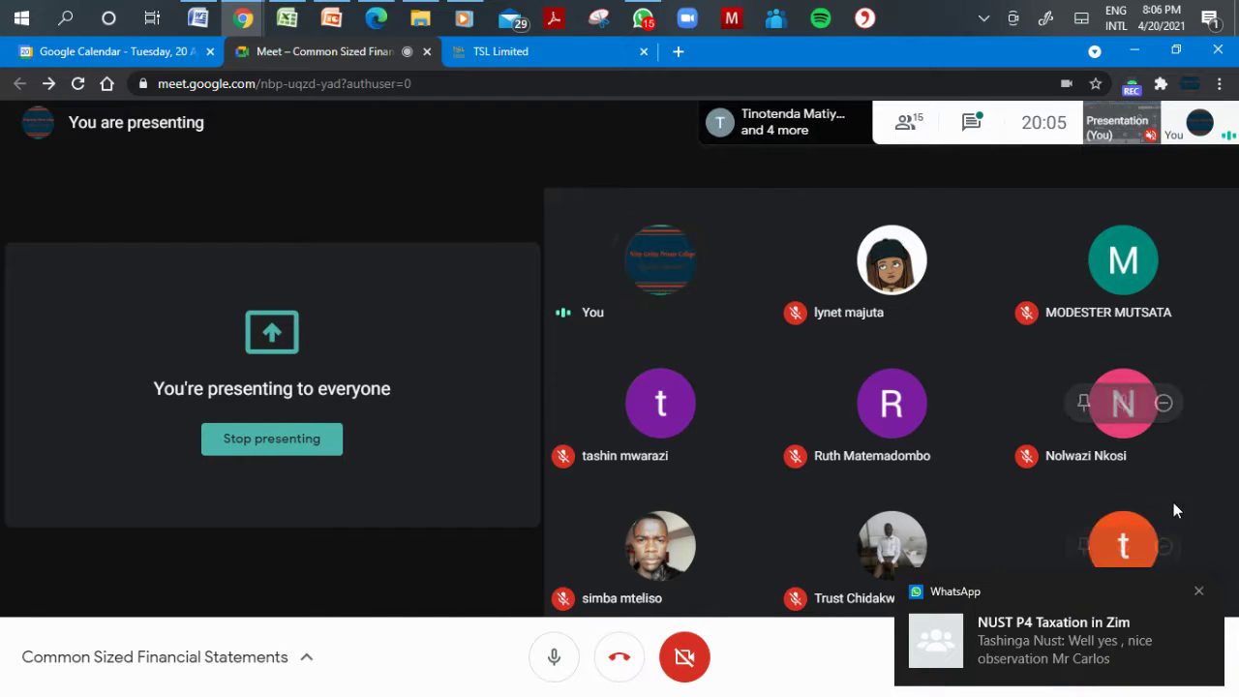
click(1199, 591)
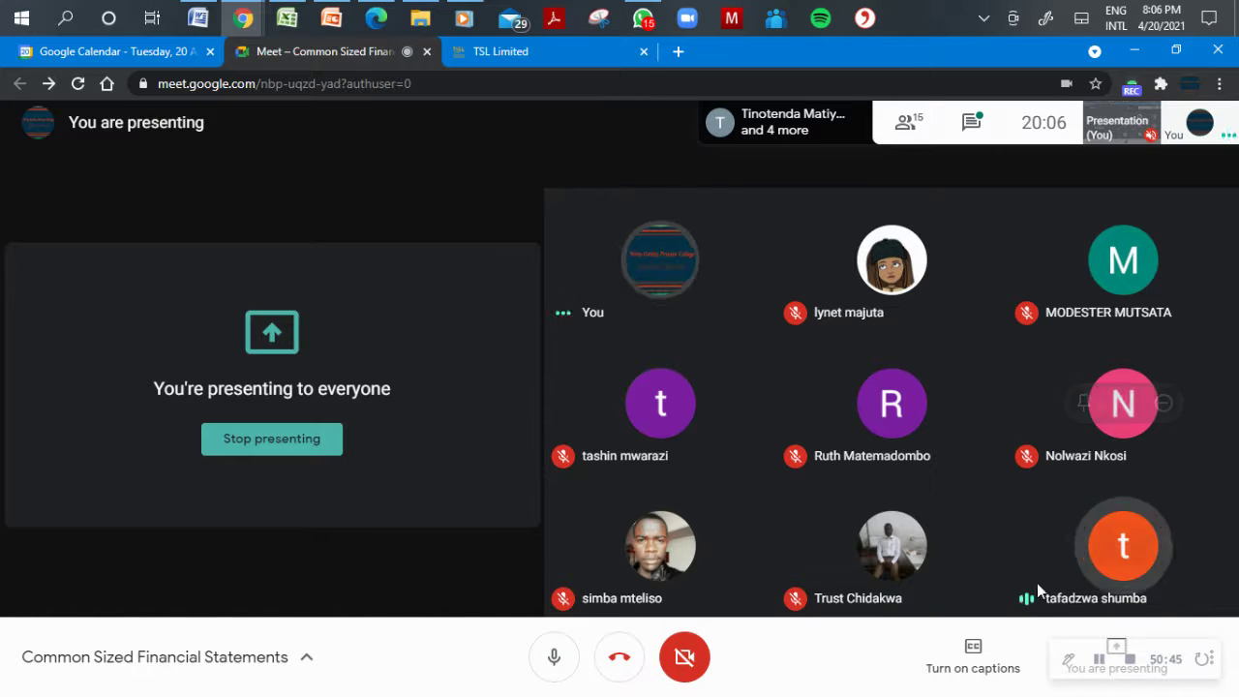
Return to the Solution workbook in Excel and examine Delta's 2019 right of use asset amount and percentage on the (b)-Delta sheet.
click(287, 19)
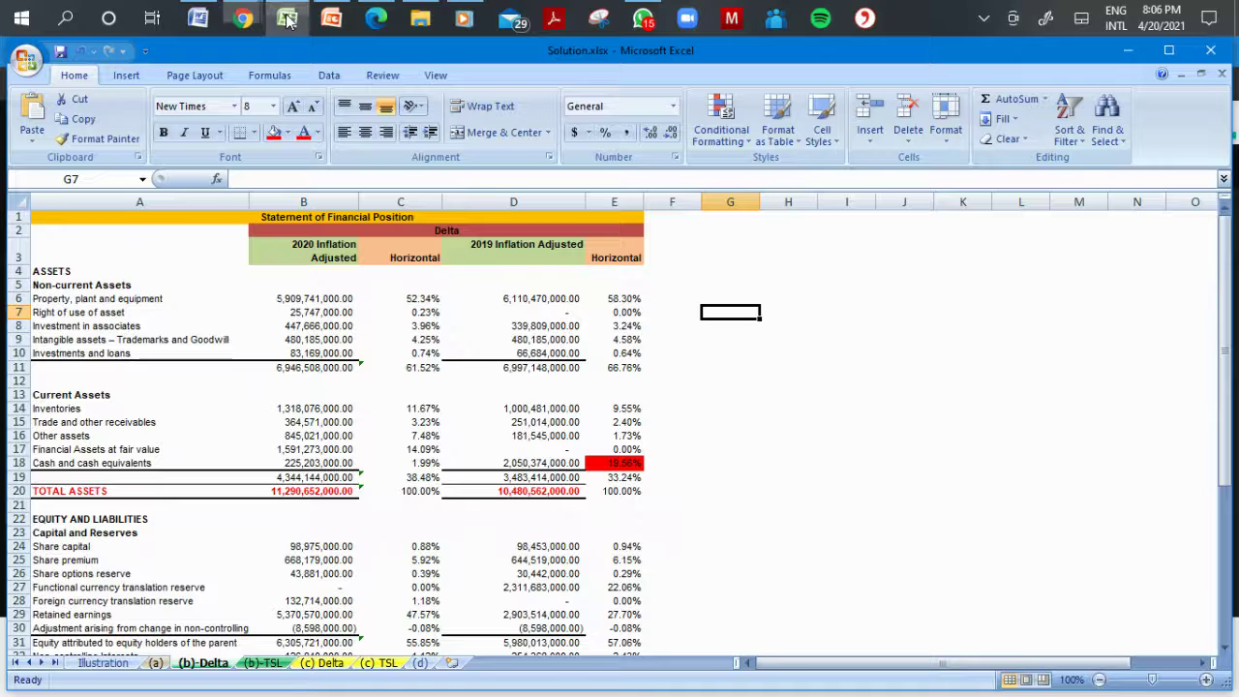
click(503, 311)
click(629, 315)
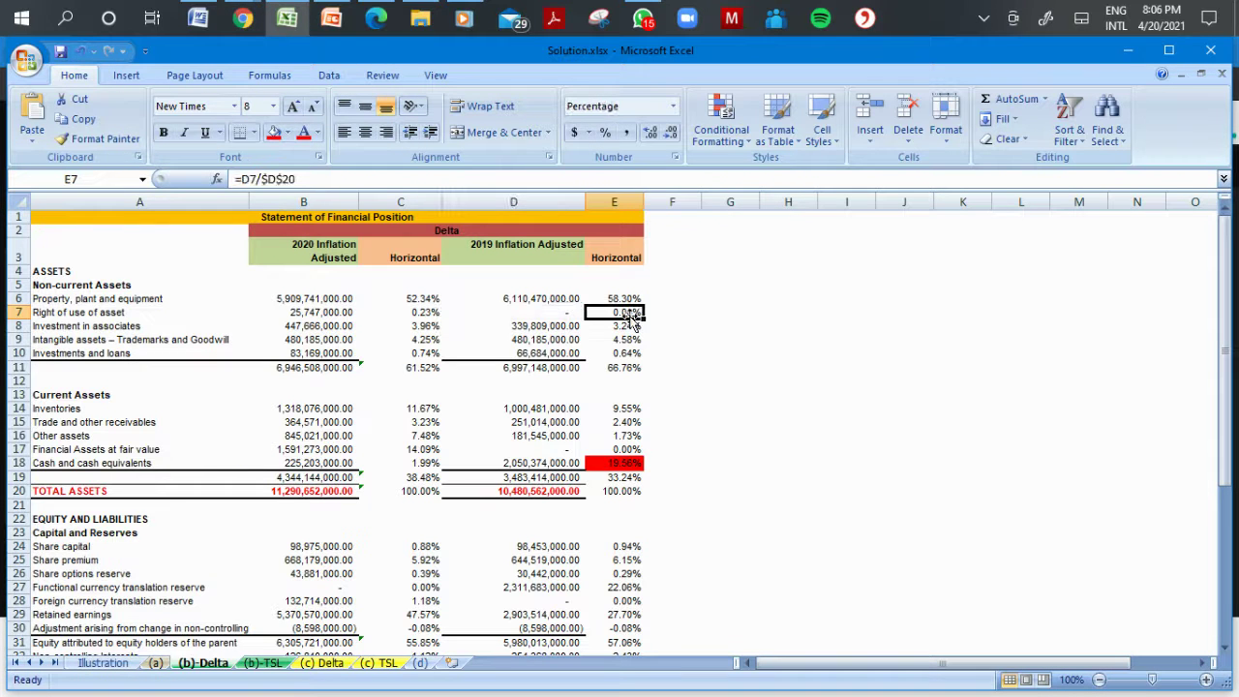
click(673, 314)
click(672, 296)
key(Right)
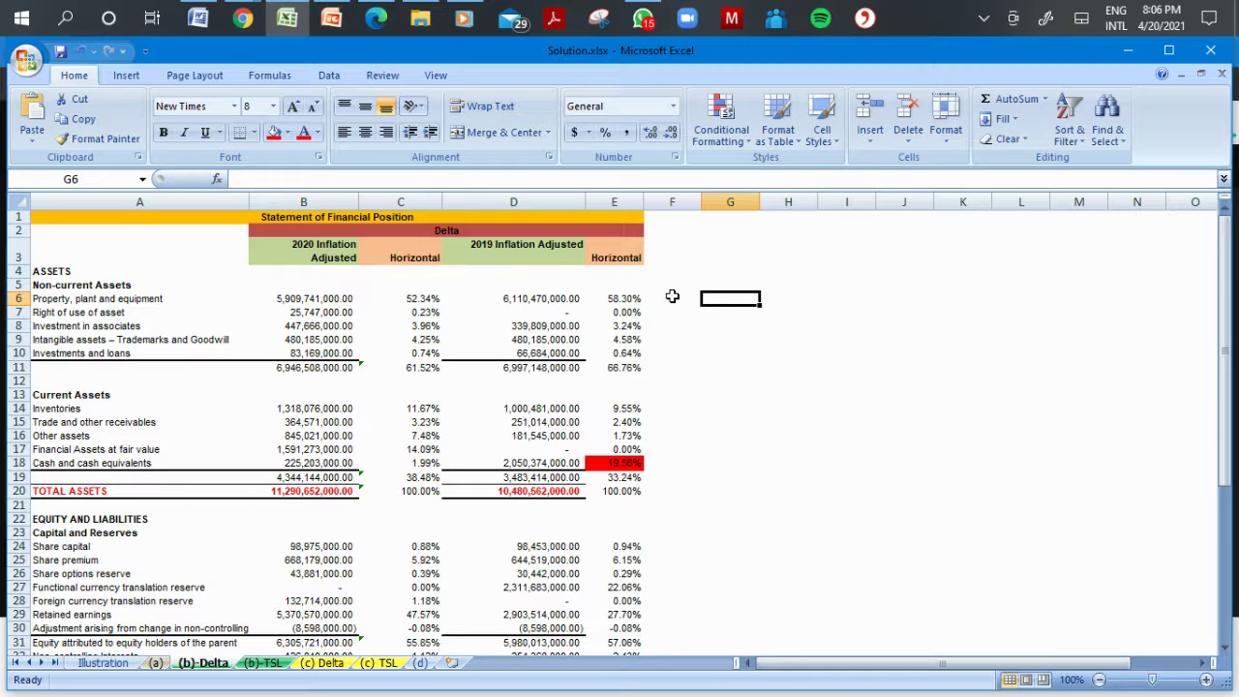
click(672, 296)
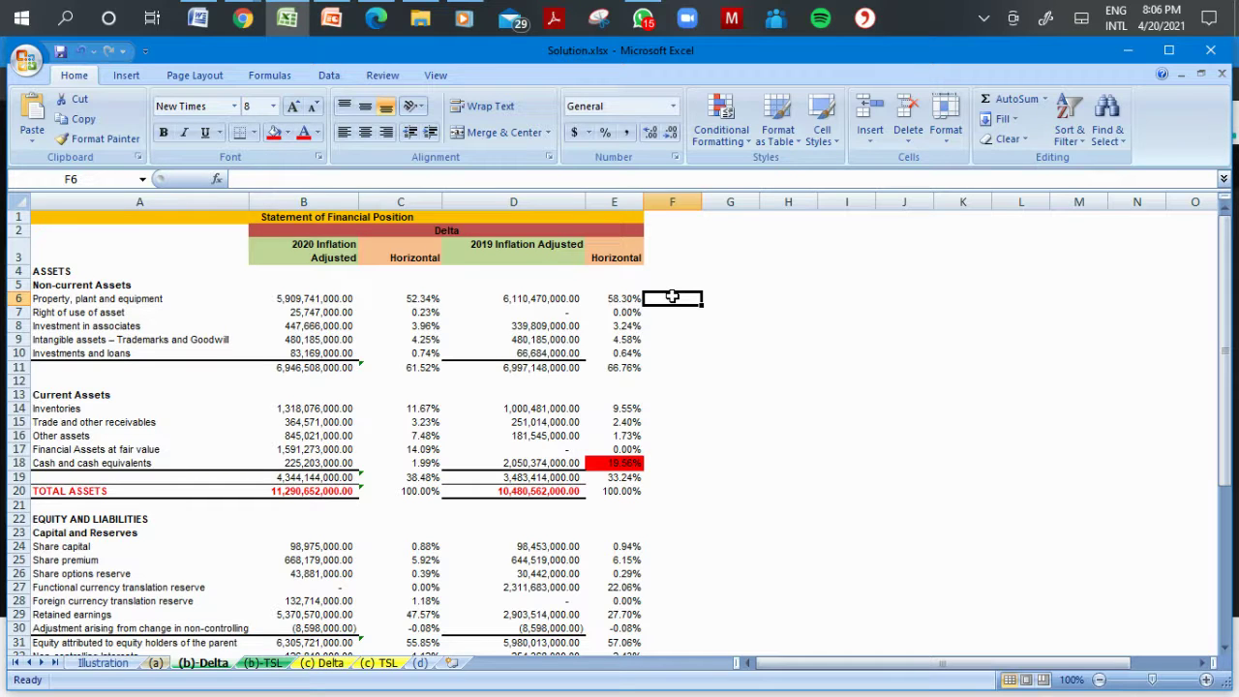
text(=)
key(Escape)
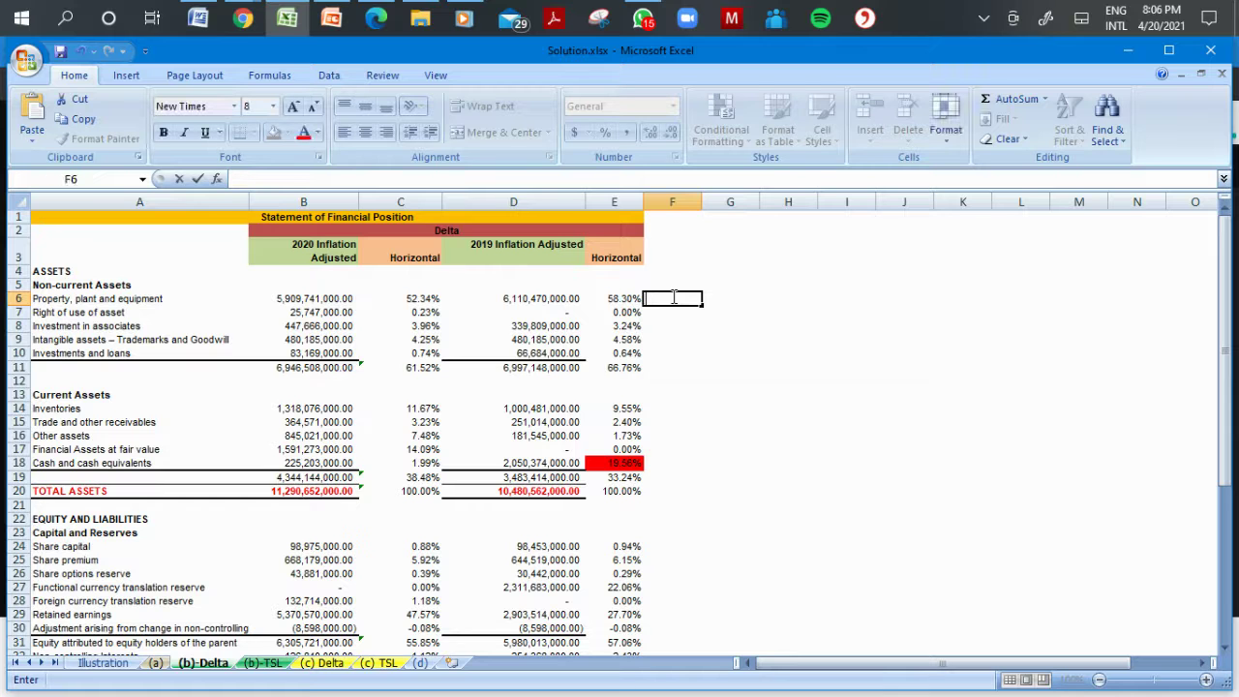
click(724, 366)
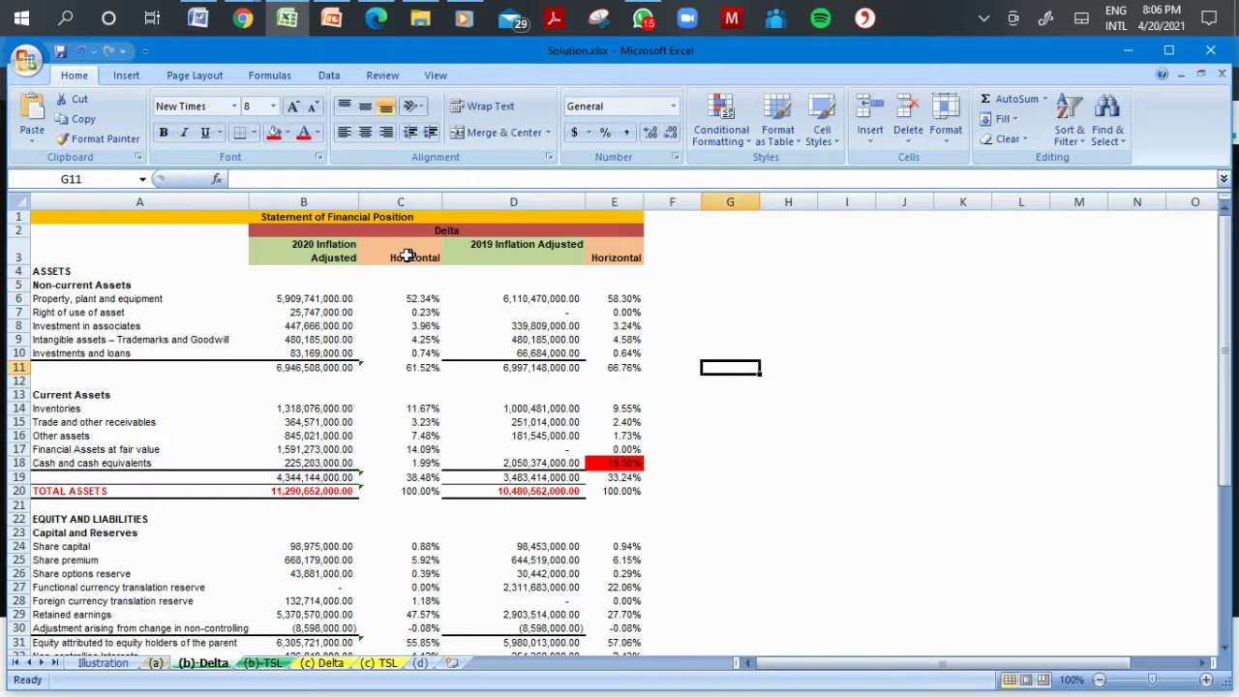
Compare Delta's 2019 and 2020 property, plant and equipment amounts on the (b)-Delta sheet.
click(528, 304)
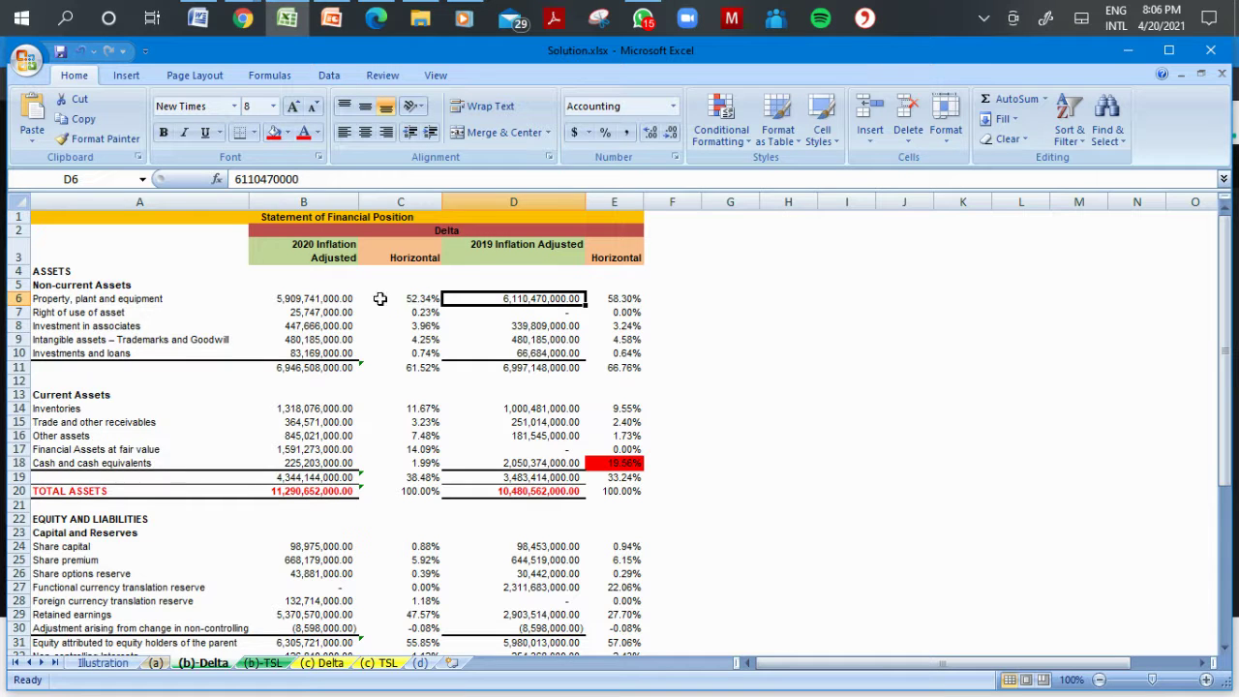
click(305, 300)
right_click(300, 302)
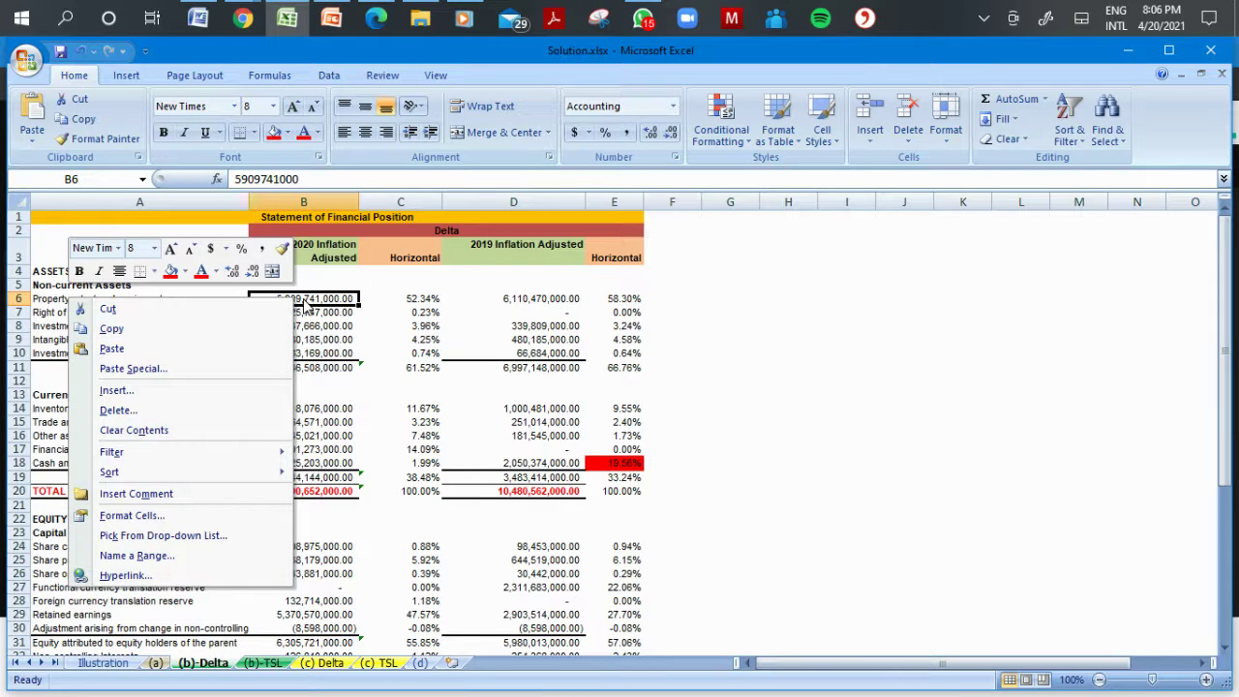
key(Escape)
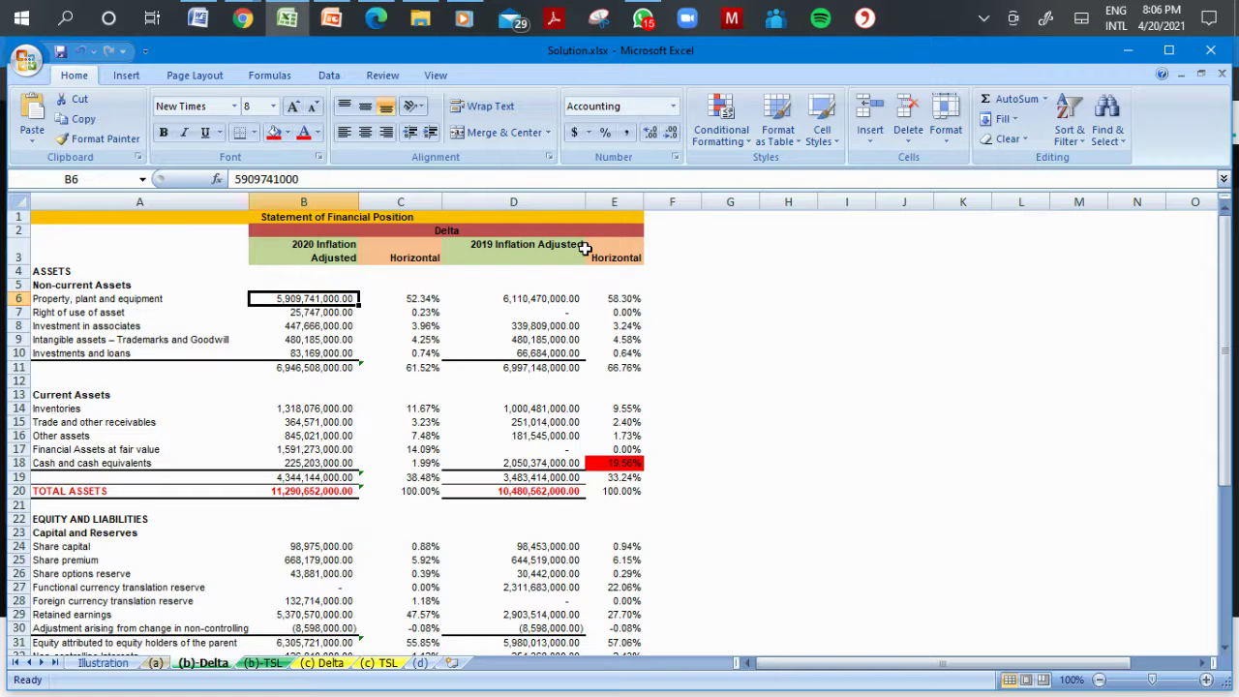
Calculate the change in property, plant and equipment from 2019 to 2020 in F6 with =B6-D6.
click(668, 302)
text(=)
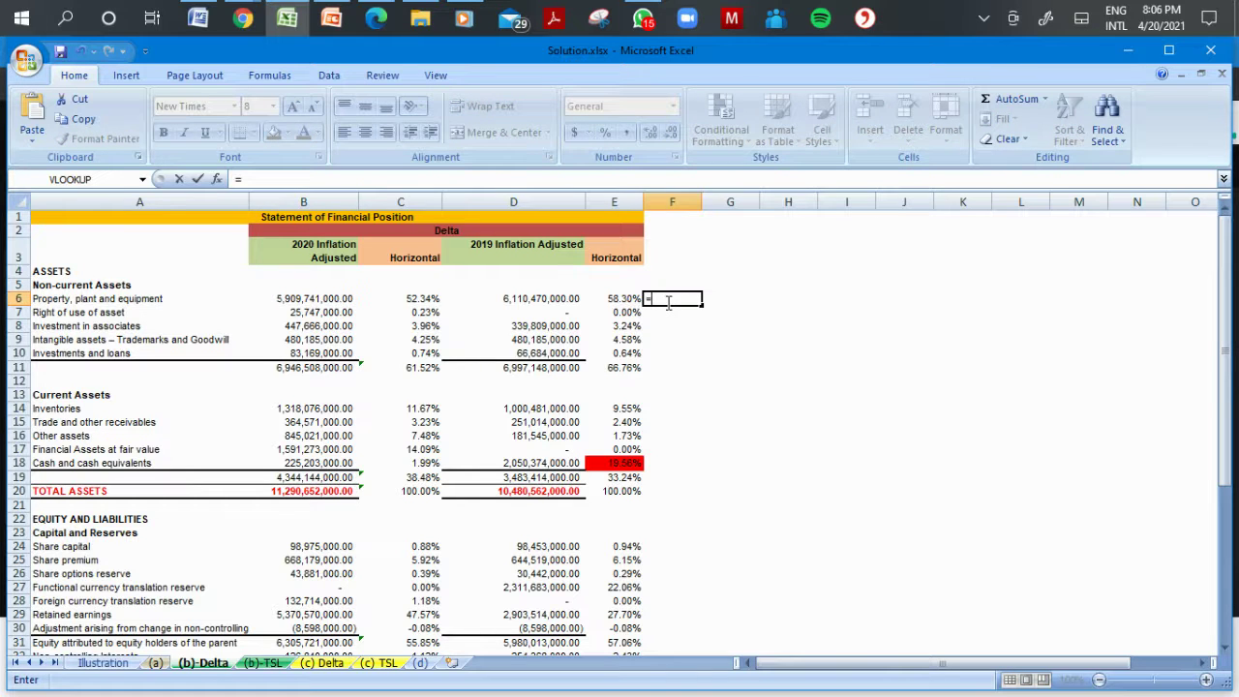
click(337, 299)
text(-)
click(511, 299)
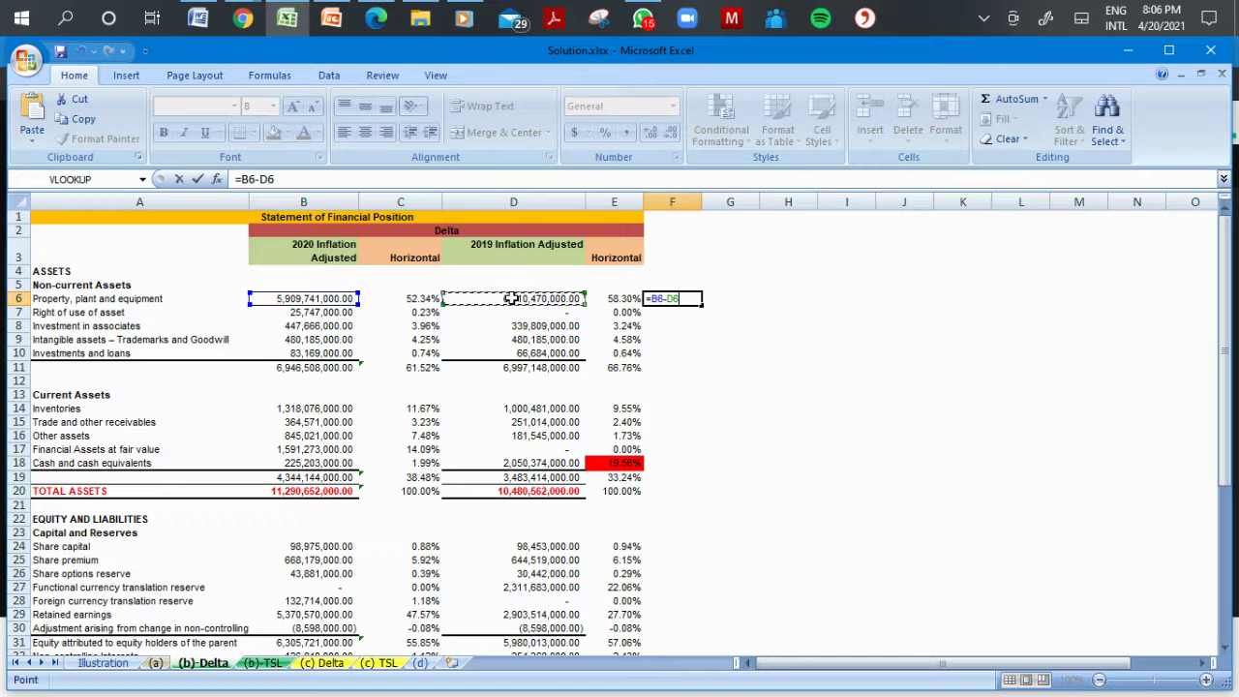
key(Return)
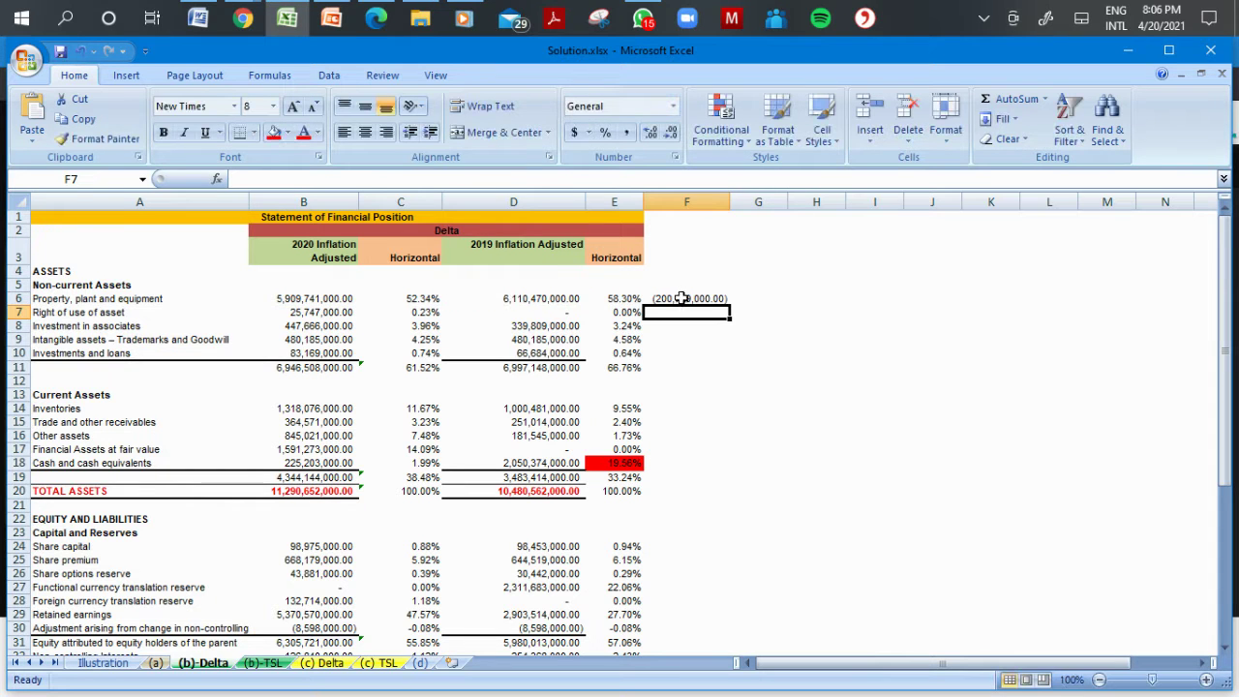
Divide the property, plant and equipment change by the 2019 amount in F7 with =F6/D6, and format the result as a percentage.
text(=)
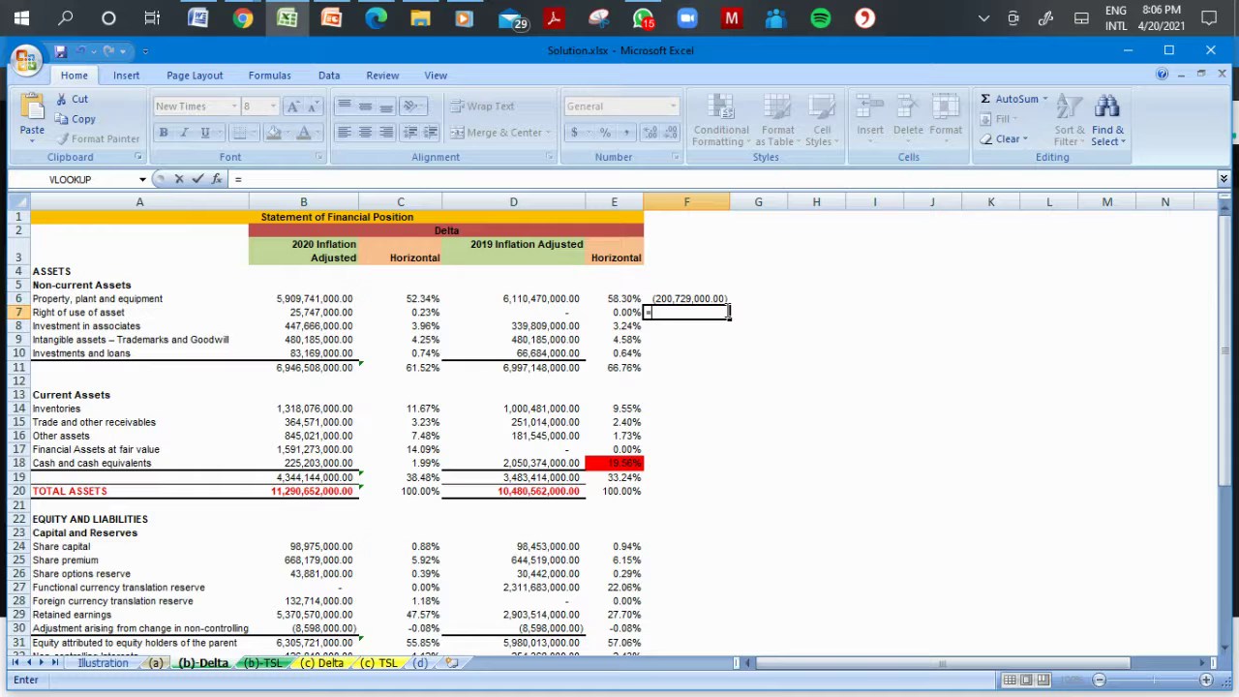
click(708, 300)
text(/)
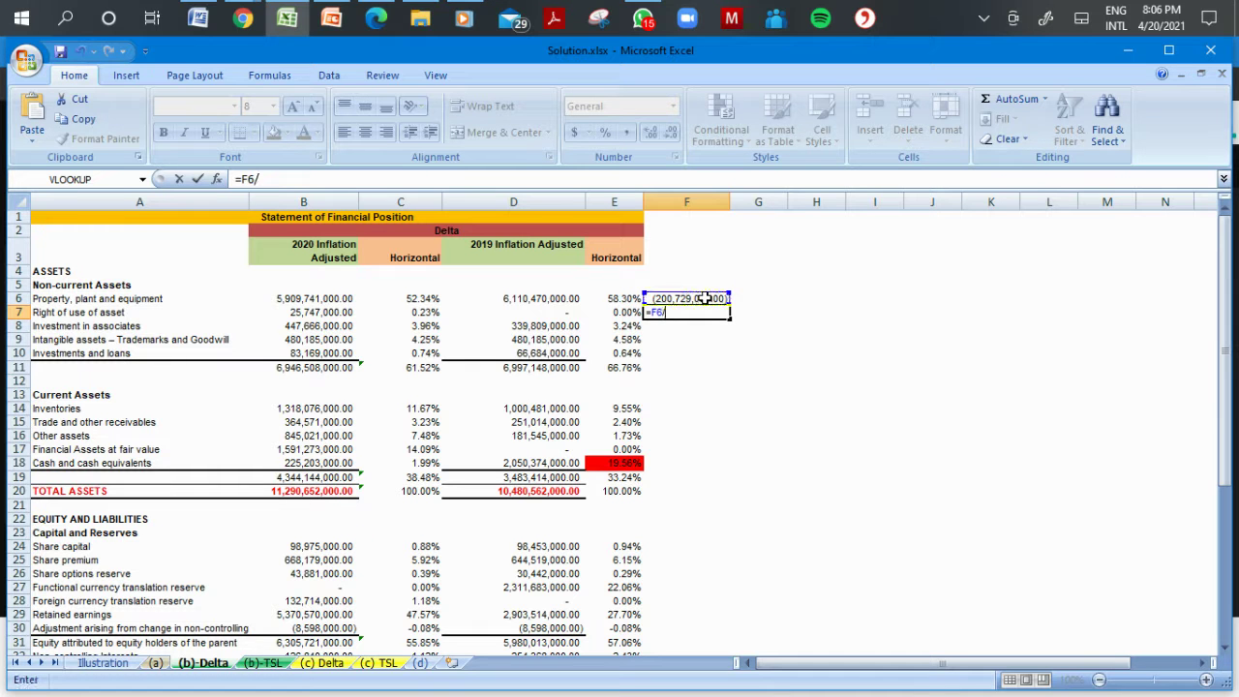
click(544, 296)
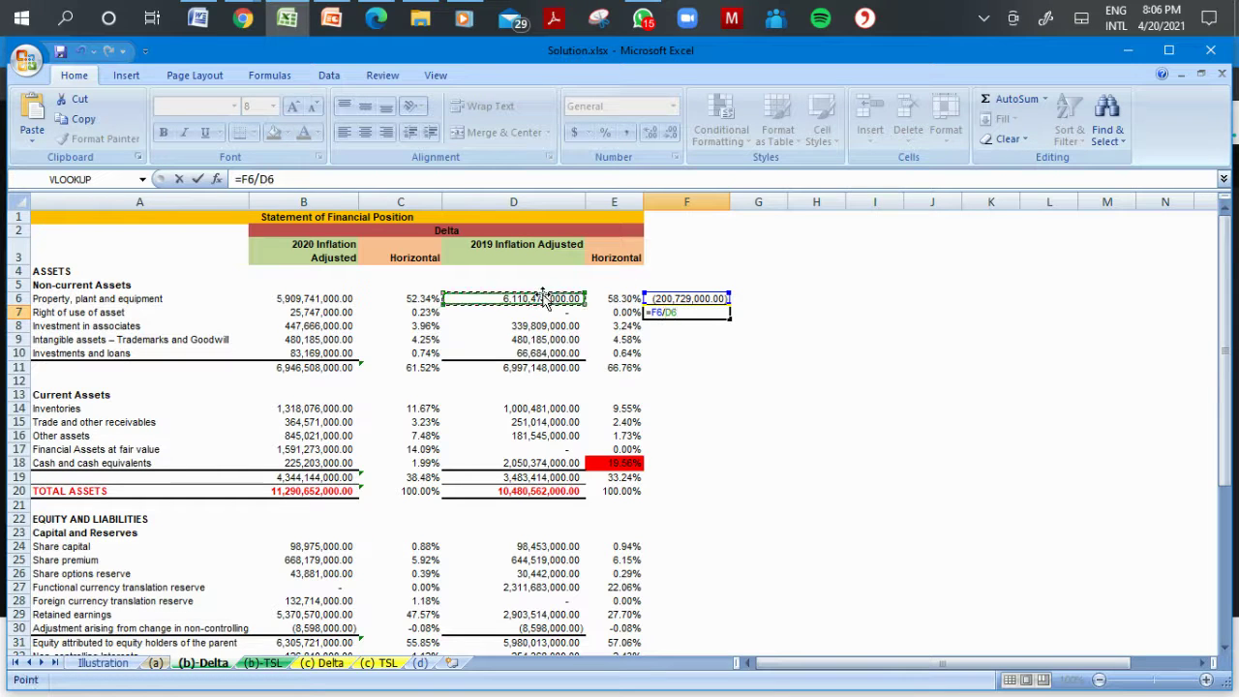
key(Return)
key(Up)
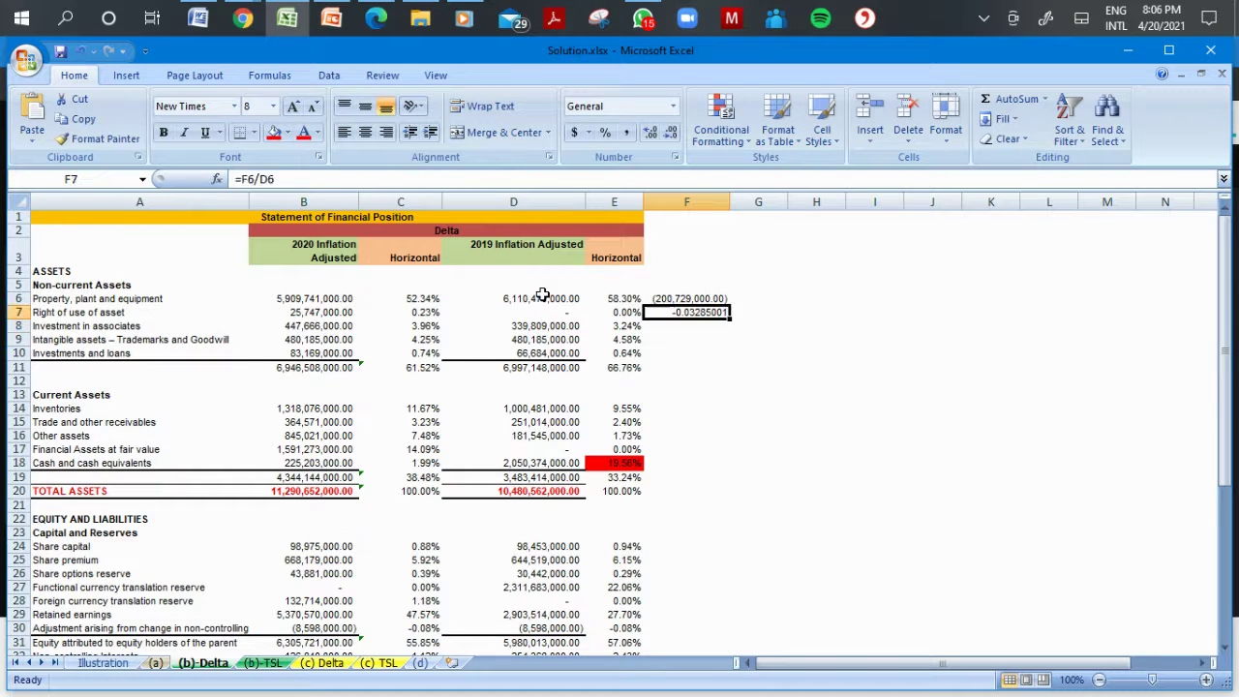
click(605, 132)
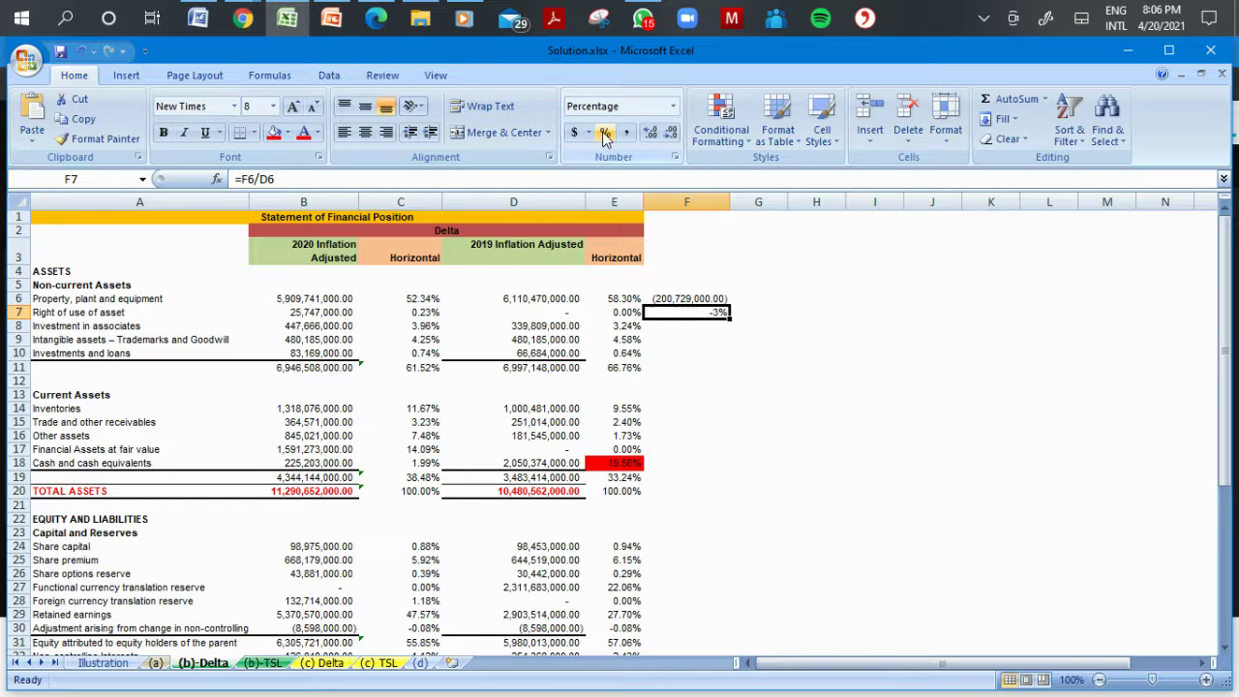
Examine the calculated amount and percentage change for property, plant and equipment in F6 and F7.
click(838, 368)
click(695, 299)
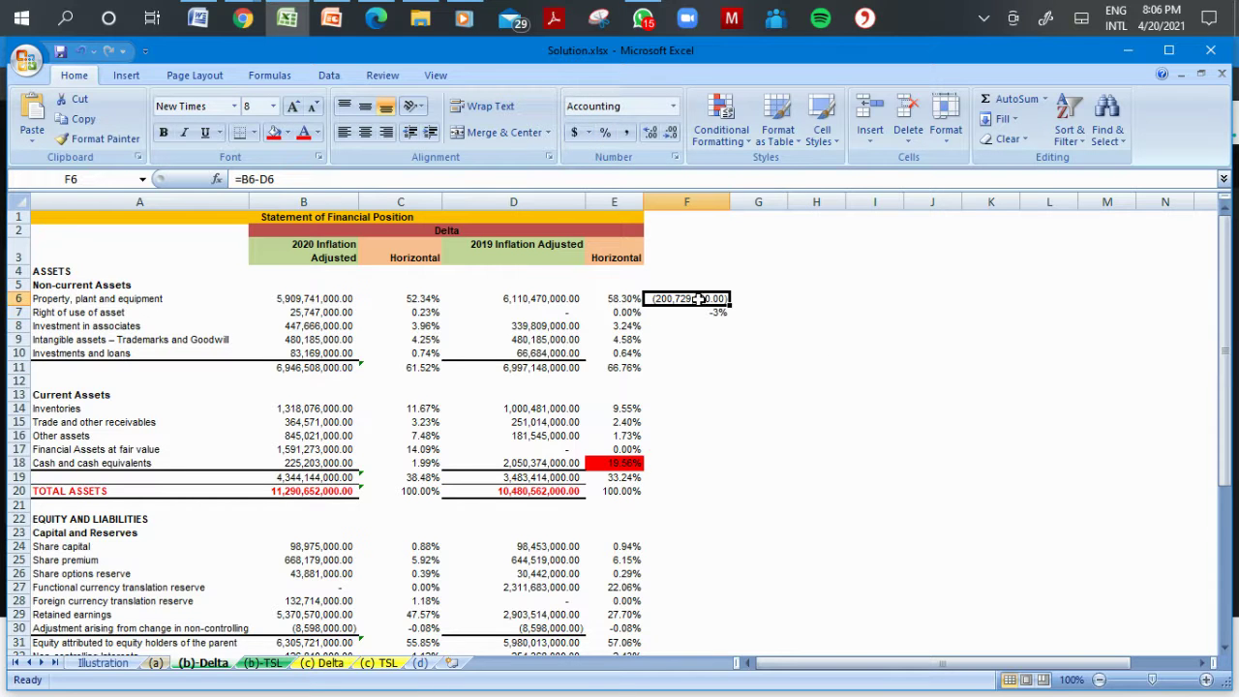
click(758, 315)
text(=)
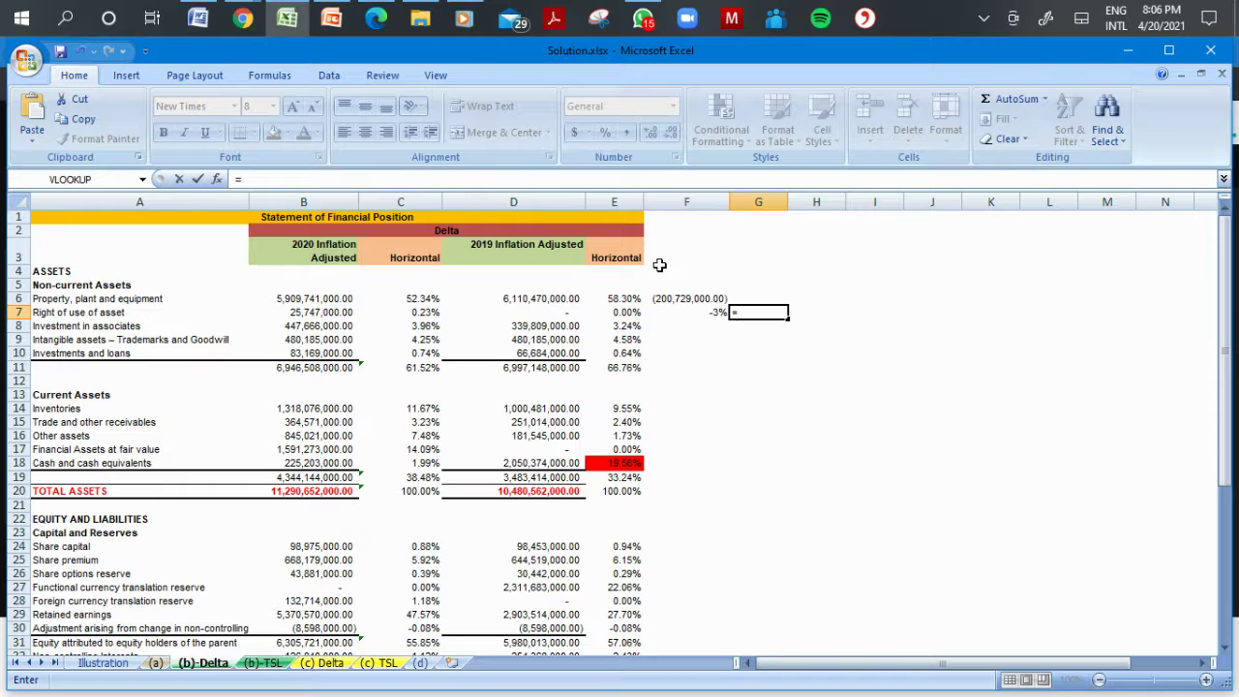
key(BackSpace)
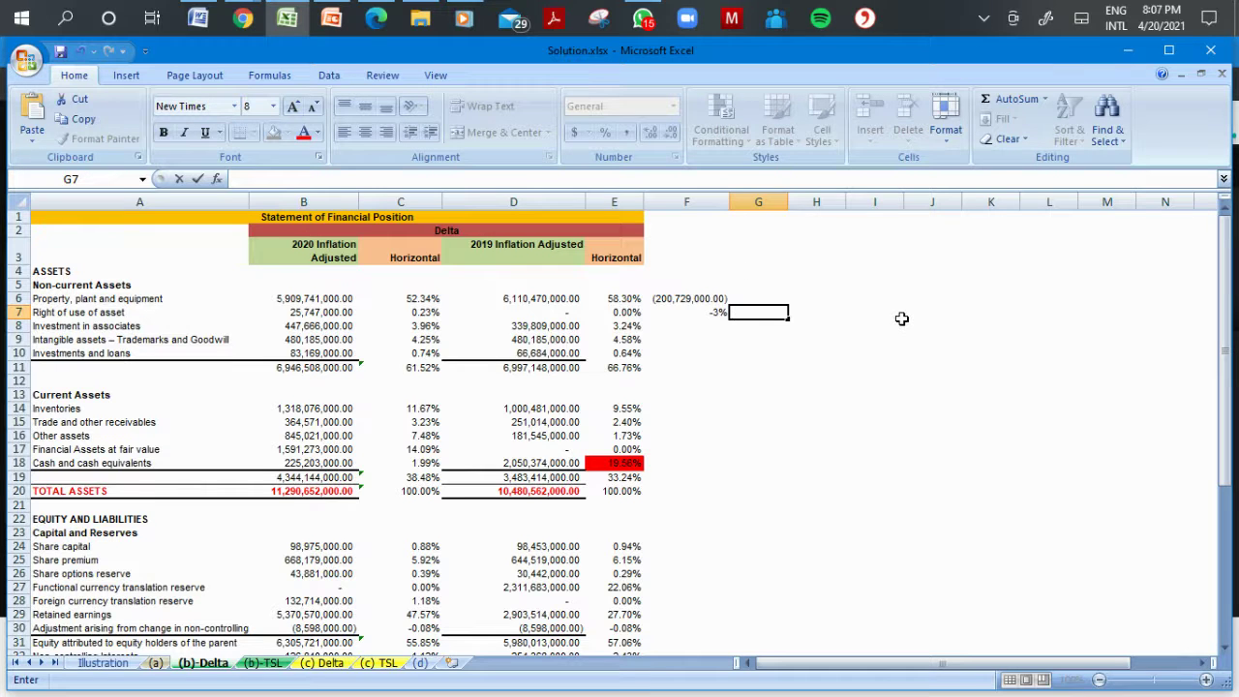
click(873, 337)
click(718, 313)
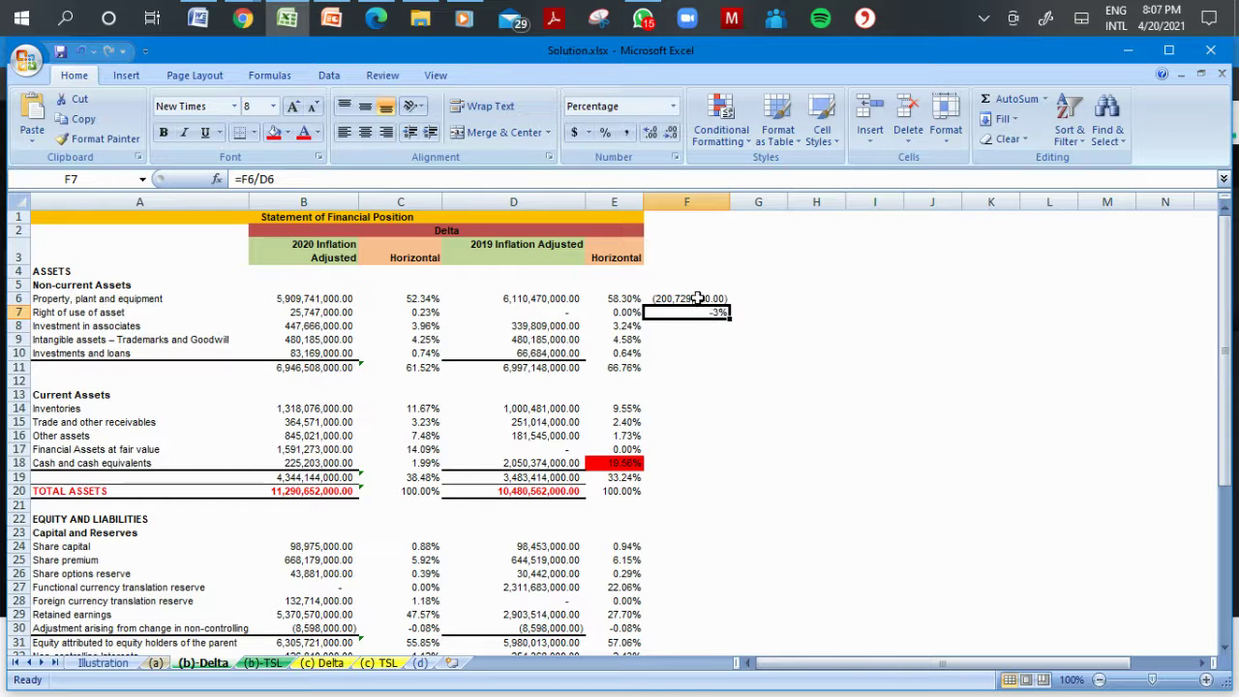
click(695, 298)
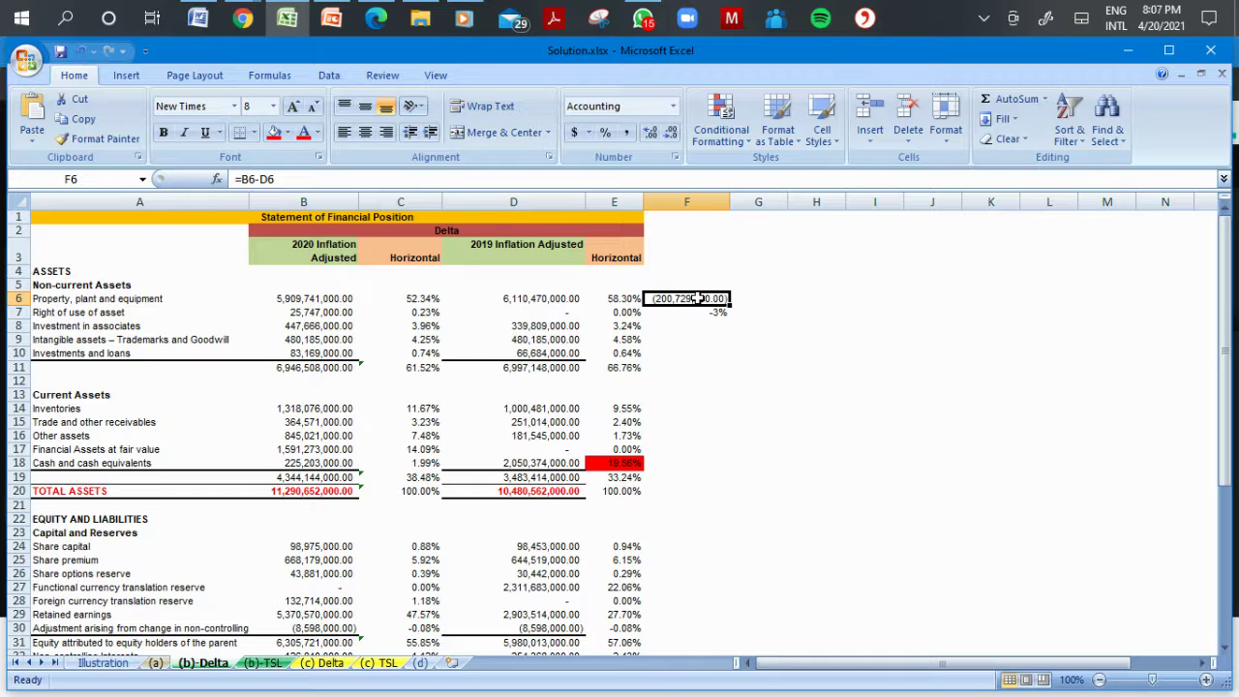
Clear the trial change calculations from F7 and F6.
key(Down)
key(Delete)
key(Up)
key(Delete)
Examine the 2020 and 2019 property, plant and equipment amounts and percentages across row 6.
key(Down)
key(Up)
key(Left)
key(Left)
key(Left)
key(Right)
key(Right)
key(Right)
key(Left)
key(Left)
key(Left)
key(Left)
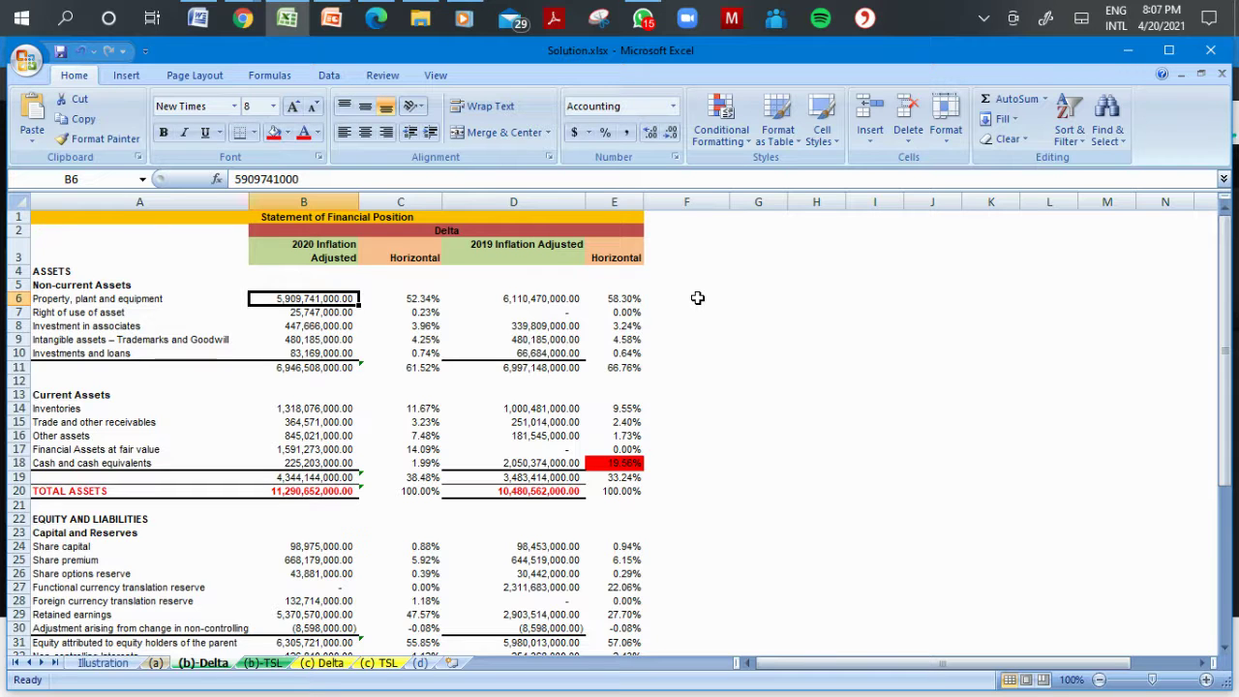
key(Up)
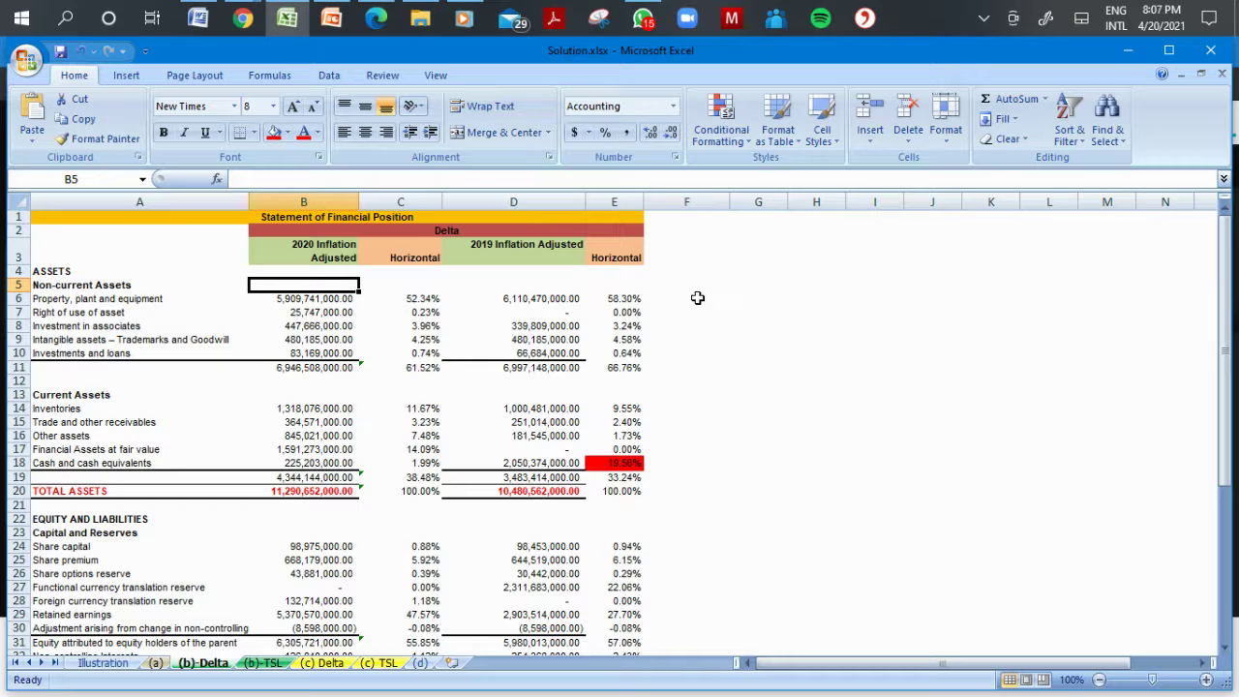
click(678, 312)
click(767, 392)
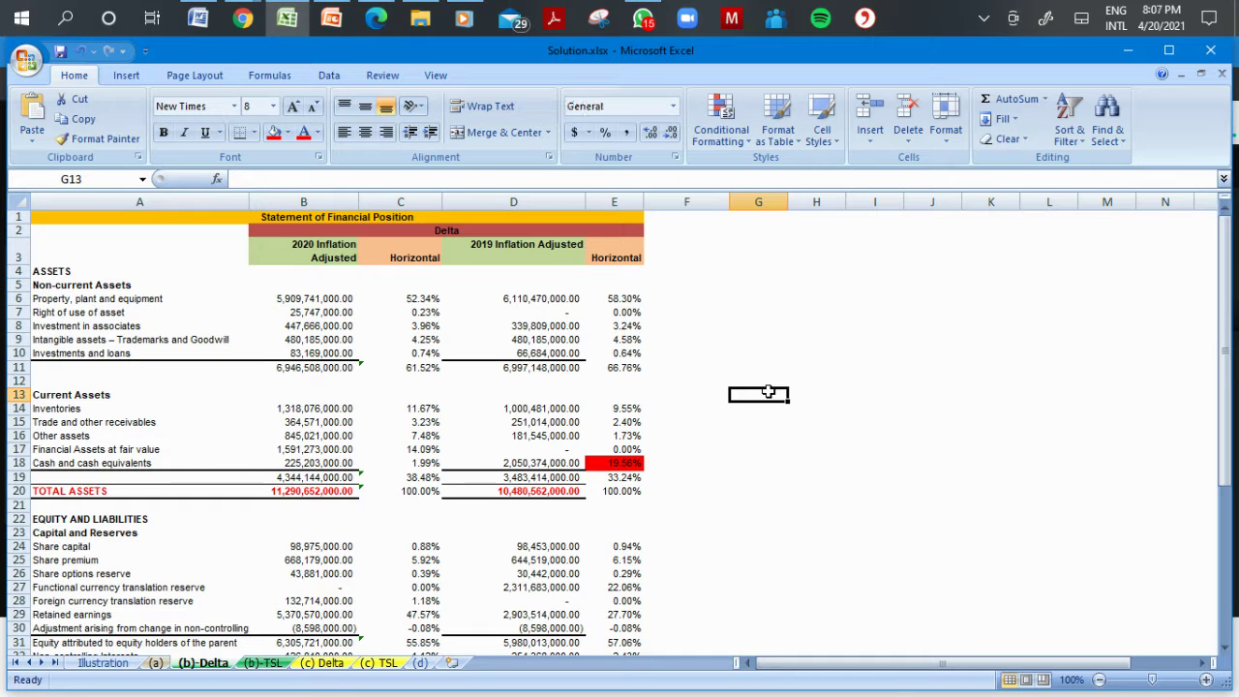
click(734, 259)
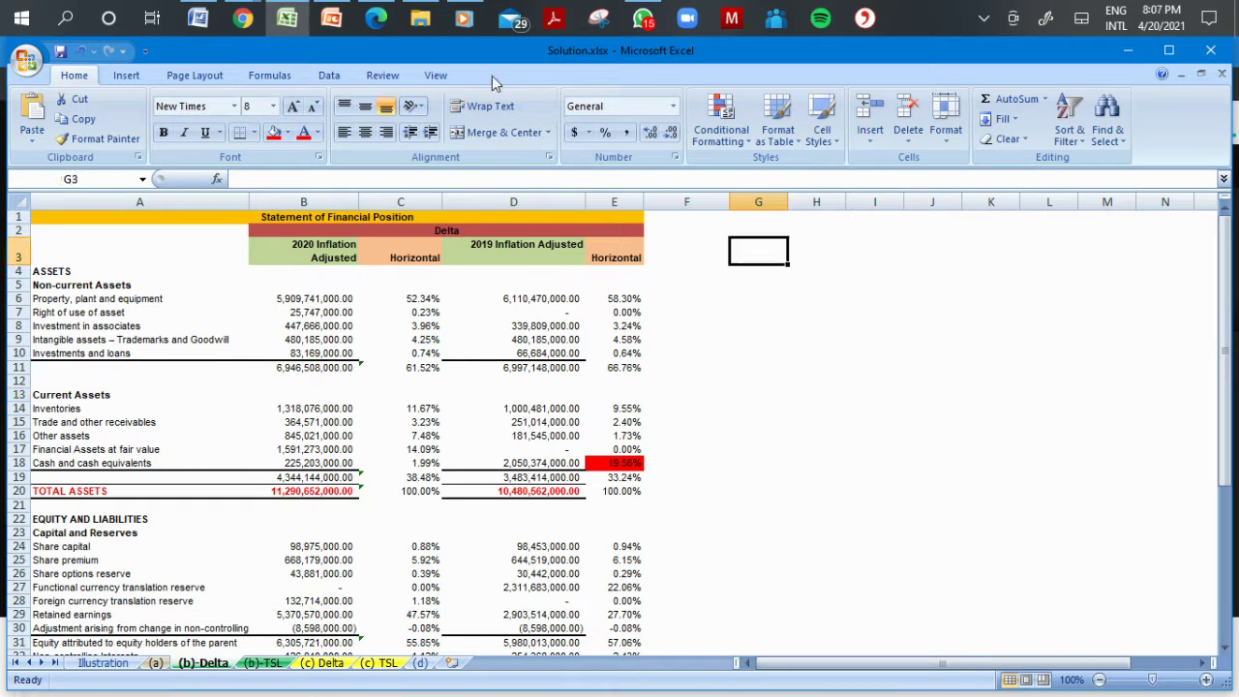
Switch to the Google Meet call in Chrome for the discussion, and dismiss the WhatsApp and Google Chrome notifications.
click(243, 18)
click(160, 99)
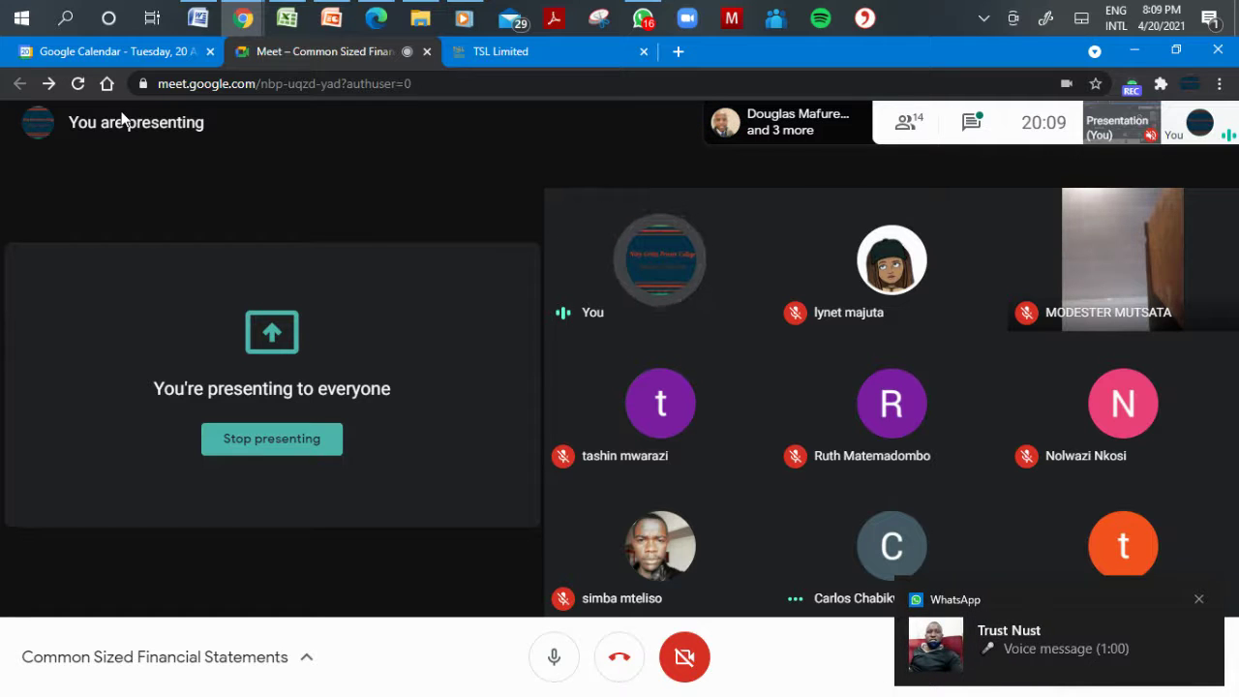
click(1203, 600)
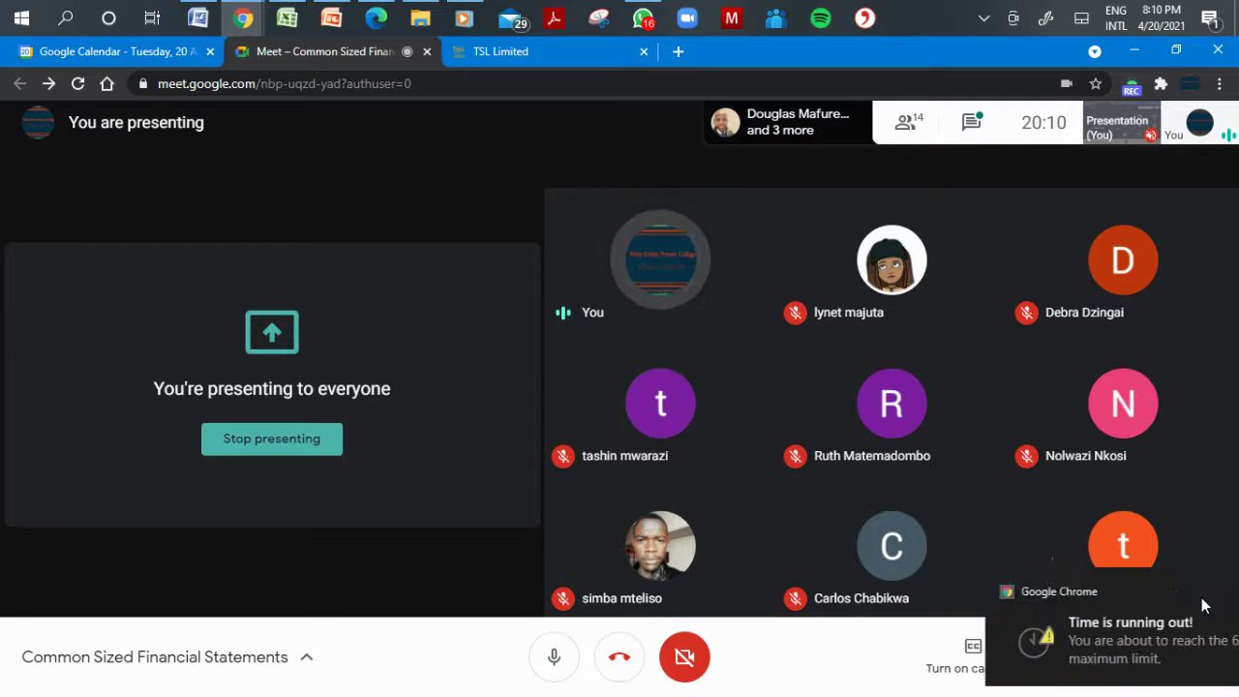
click(1197, 591)
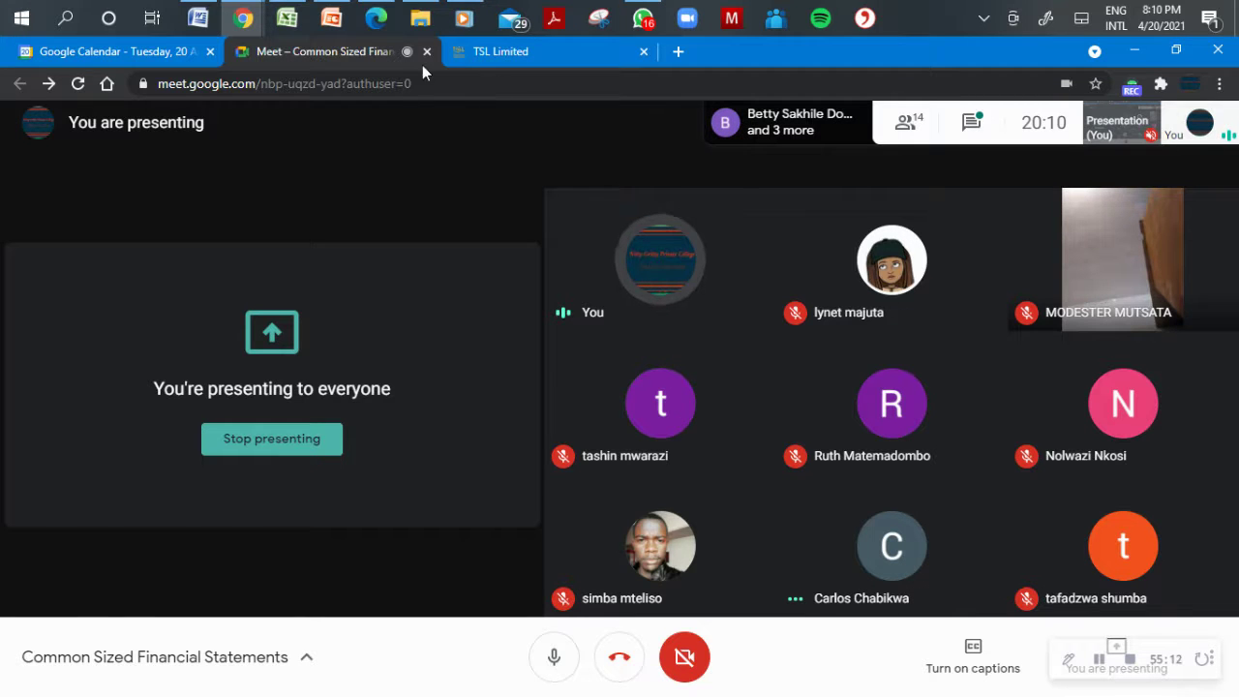
Return to the Solution workbook in Excel and go through Delta's 2020 non-current asset amounts from the subtotal up to property, plant and equipment.
click(286, 17)
click(324, 366)
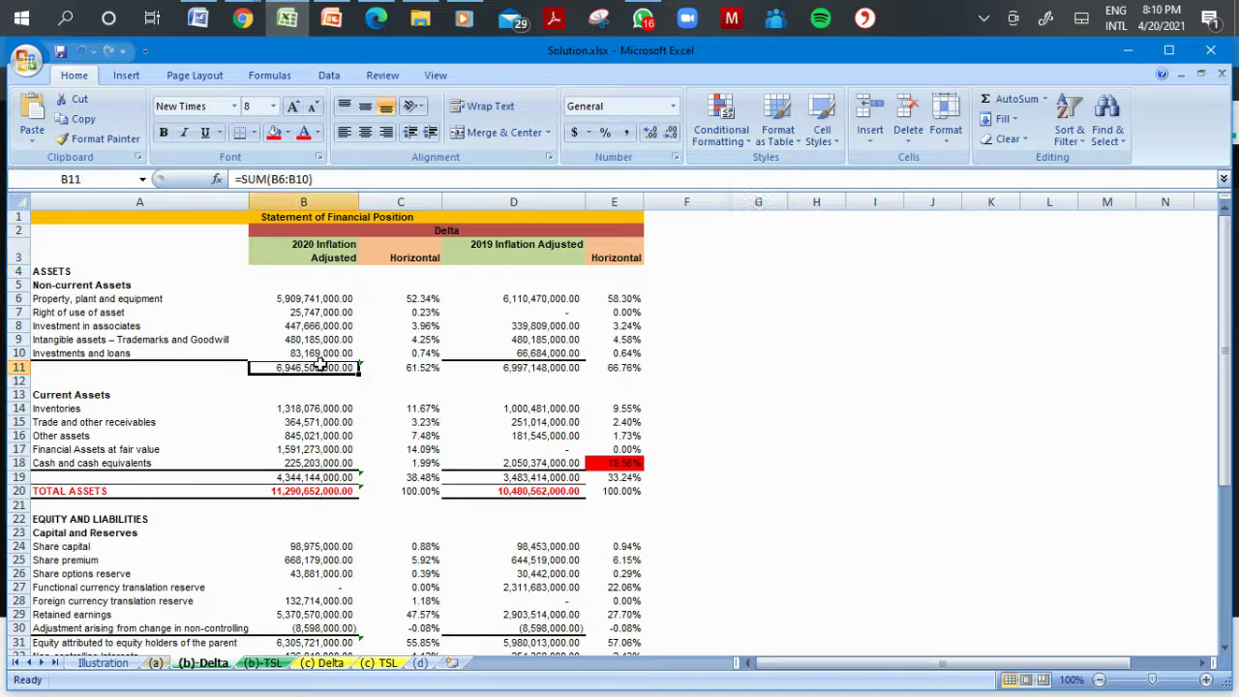
key(Up)
key(Up)
key(Up)
key(Up)
key(Up)
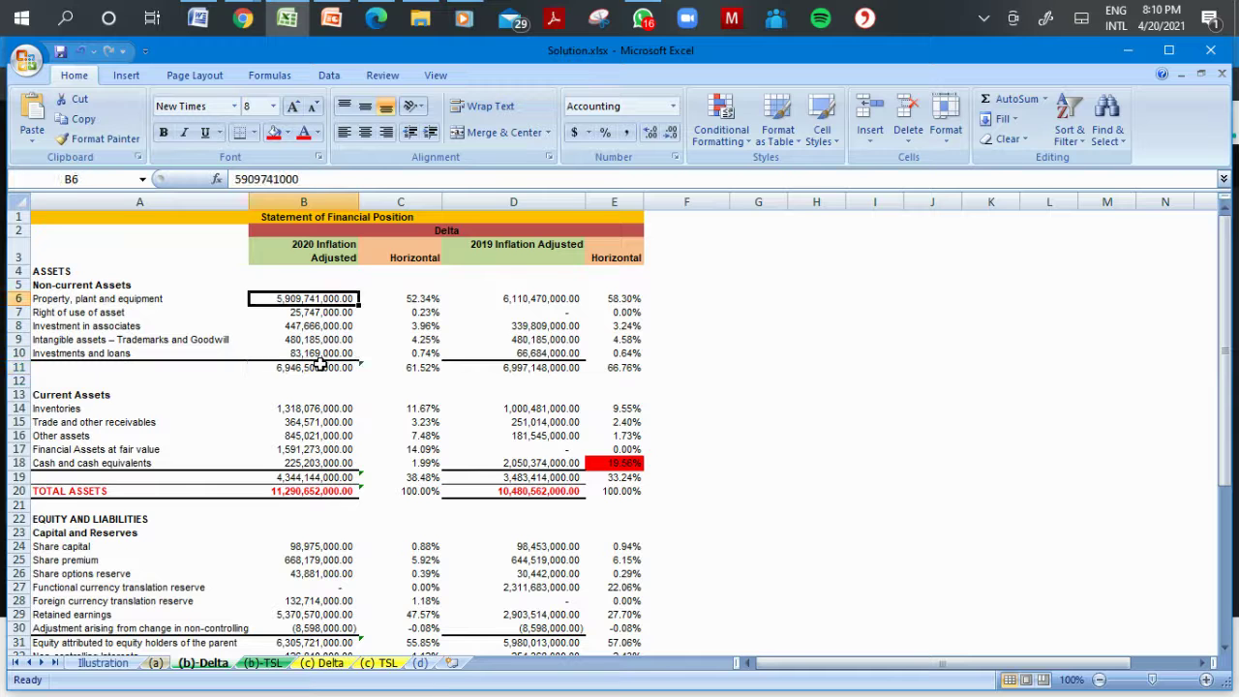
Compare the 2020 and 2019 property, plant and equipment amounts and percentages across row 6.
key(Right)
key(Right)
key(Right)
key(Right)
key(Left)
key(Left)
key(Left)
key(Left)
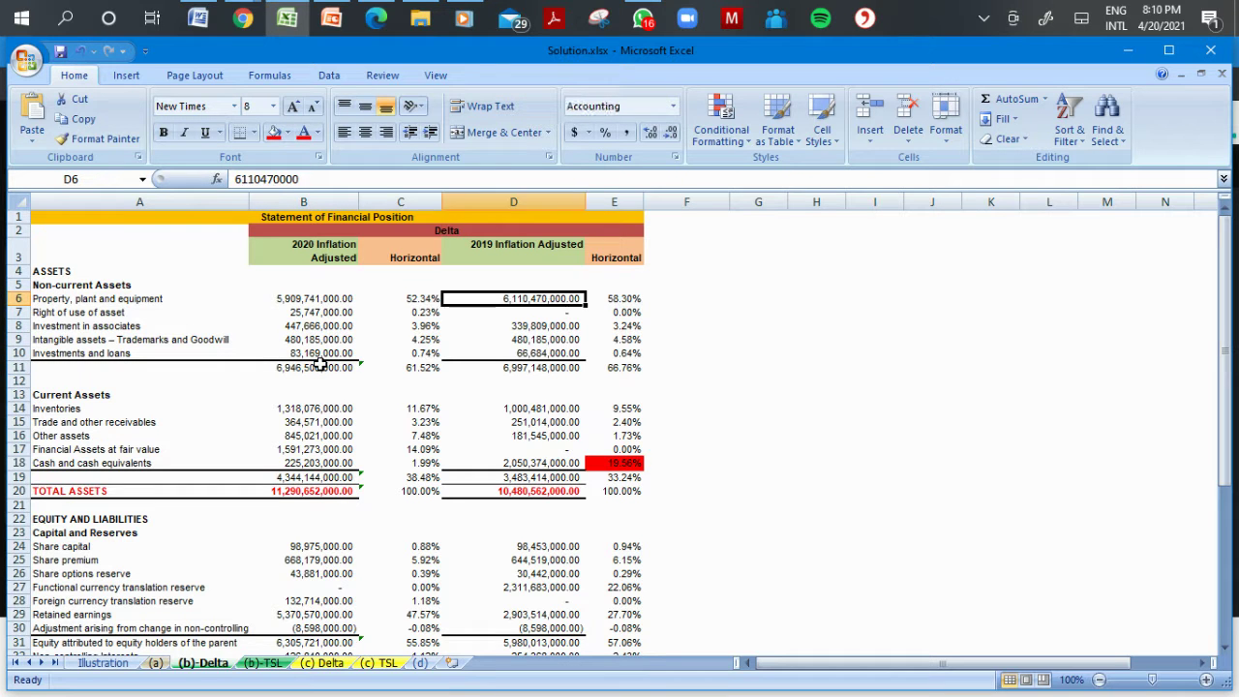
key(Right)
key(Right)
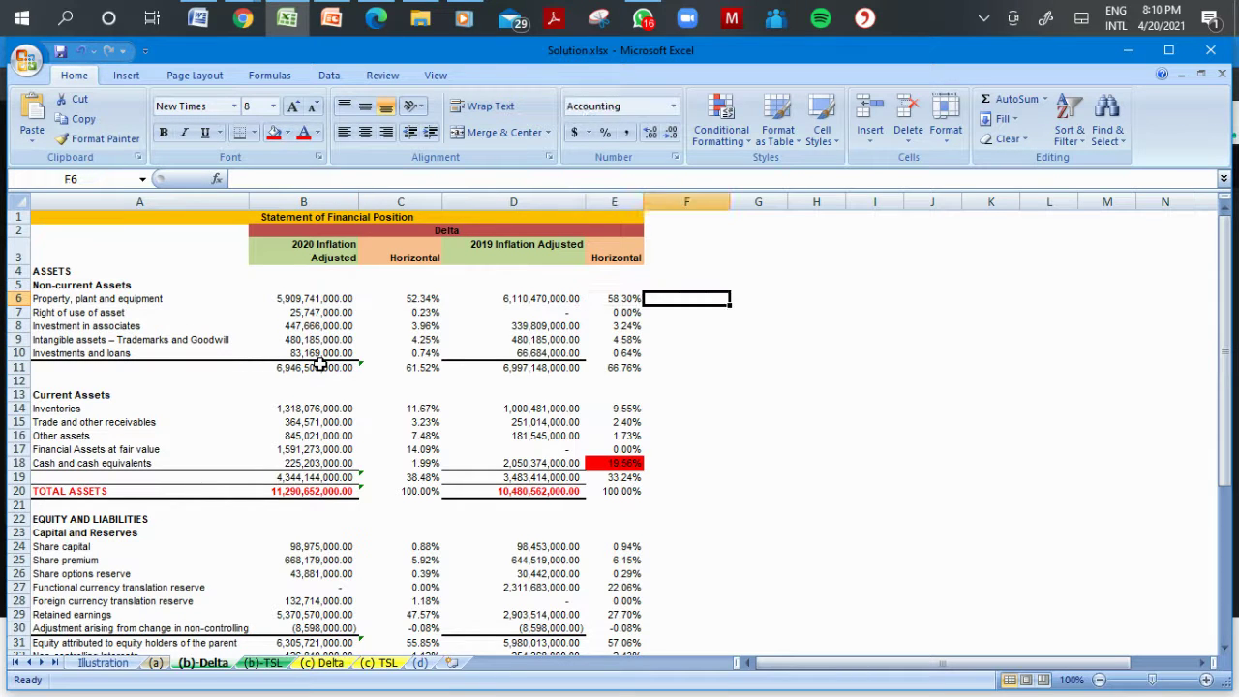
key(Left)
key(Left)
key(Left)
key(Left)
Calculate the change in property, plant and equipment from 2019 to 2020 in F6 with =B6-D6.
key(Right)
key(Right)
key(Right)
key(Right)
text(=)
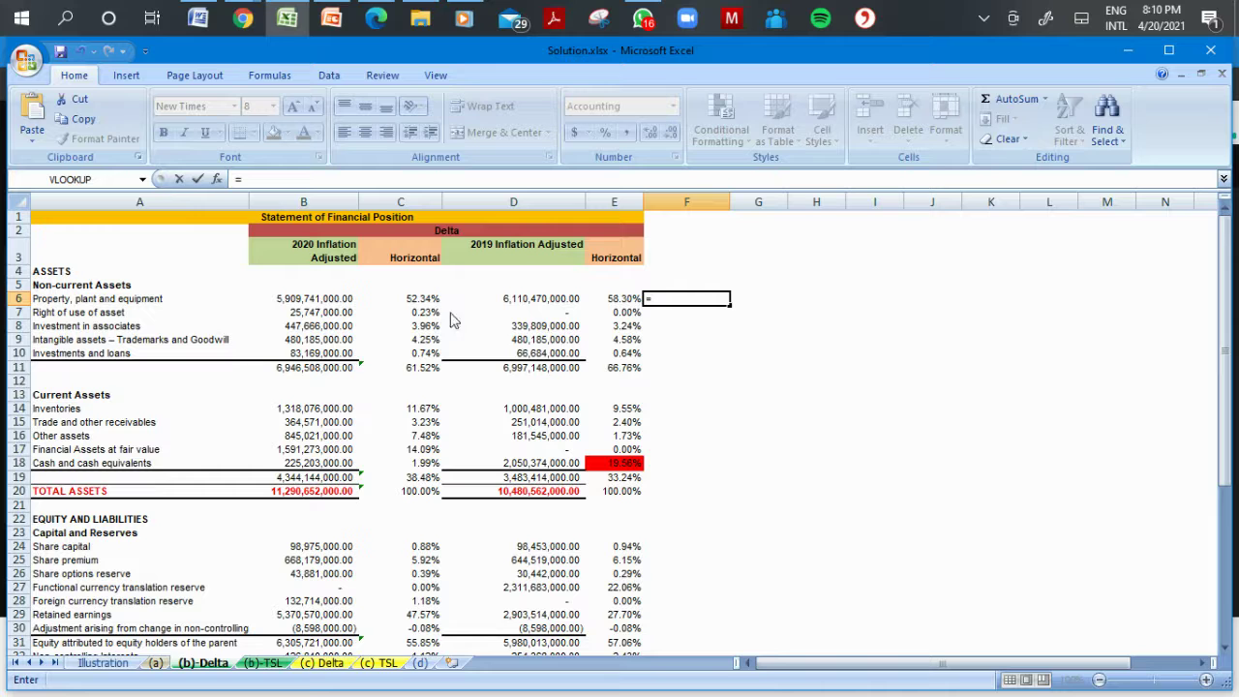
click(319, 299)
text(-)
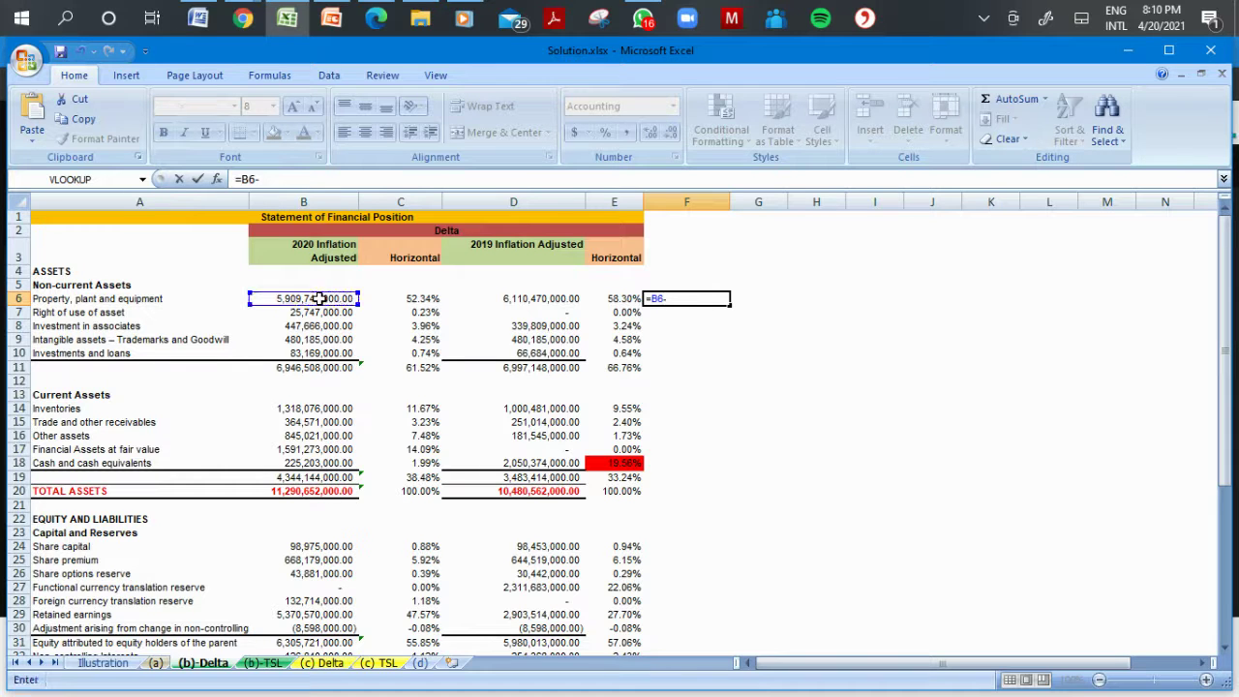
click(493, 299)
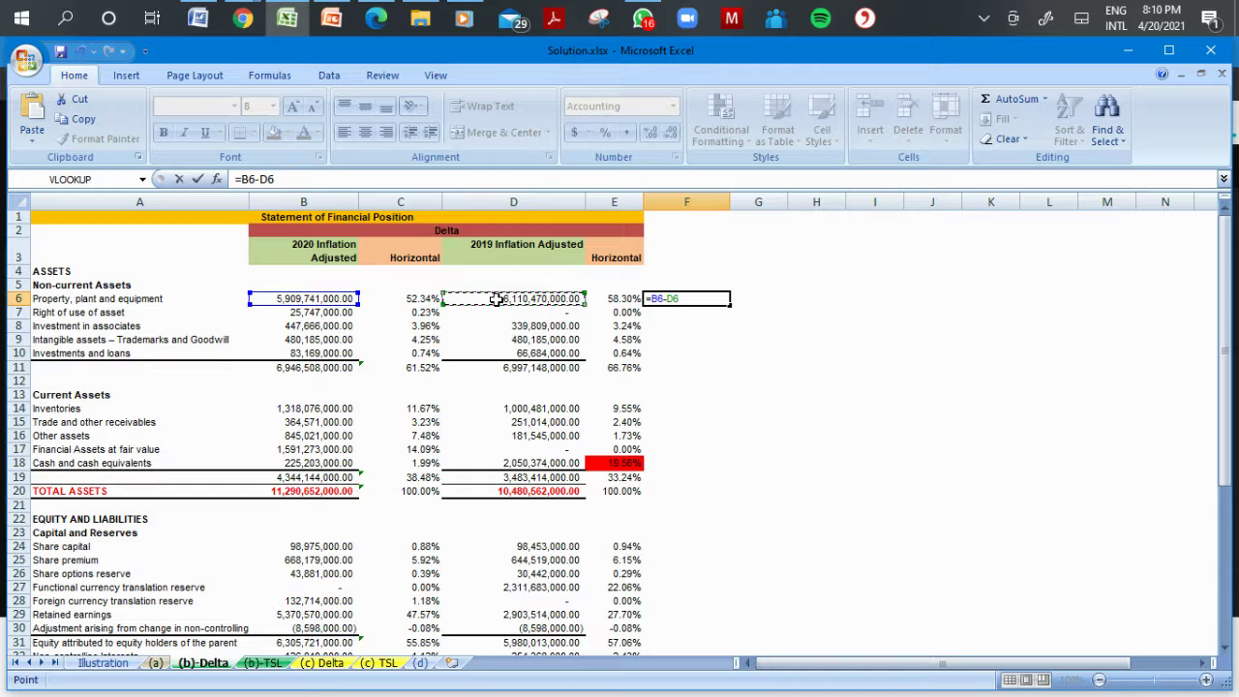
key(Return)
Edit the F6 formula to =(B6-D6)/D6 so the change is expressed relative to the 2019 amount.
click(672, 299)
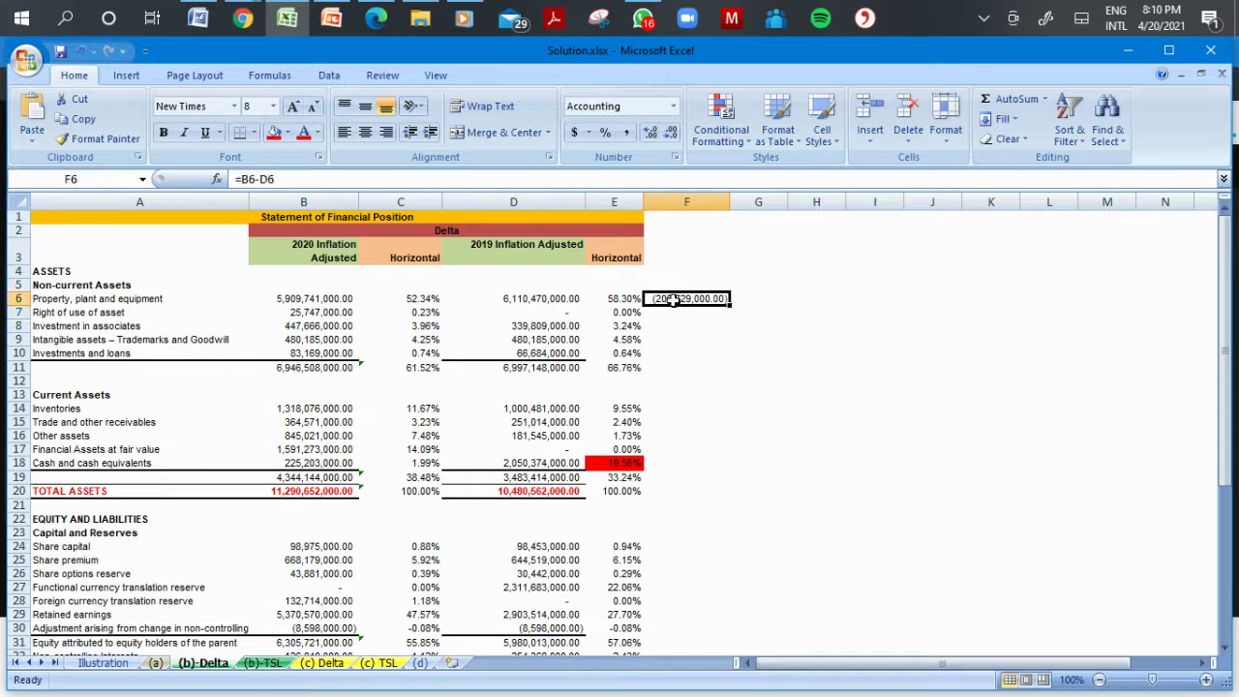
double_click(661, 300)
drag(661, 300, 651, 300)
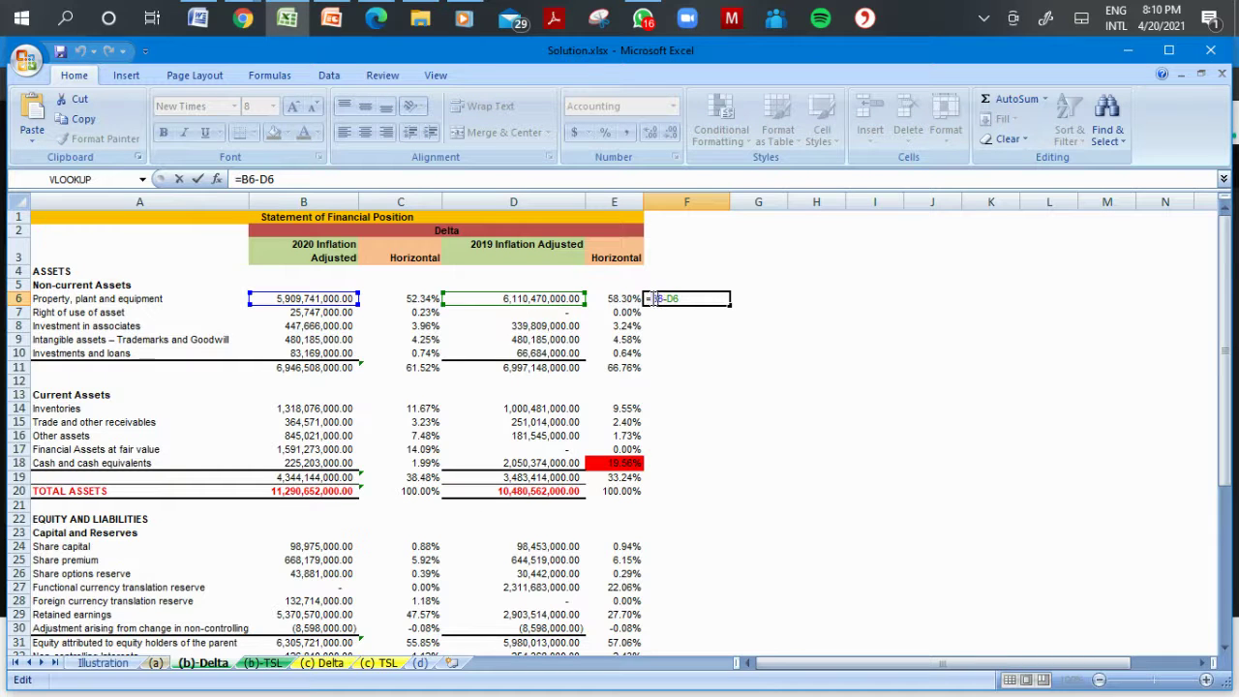
text(()
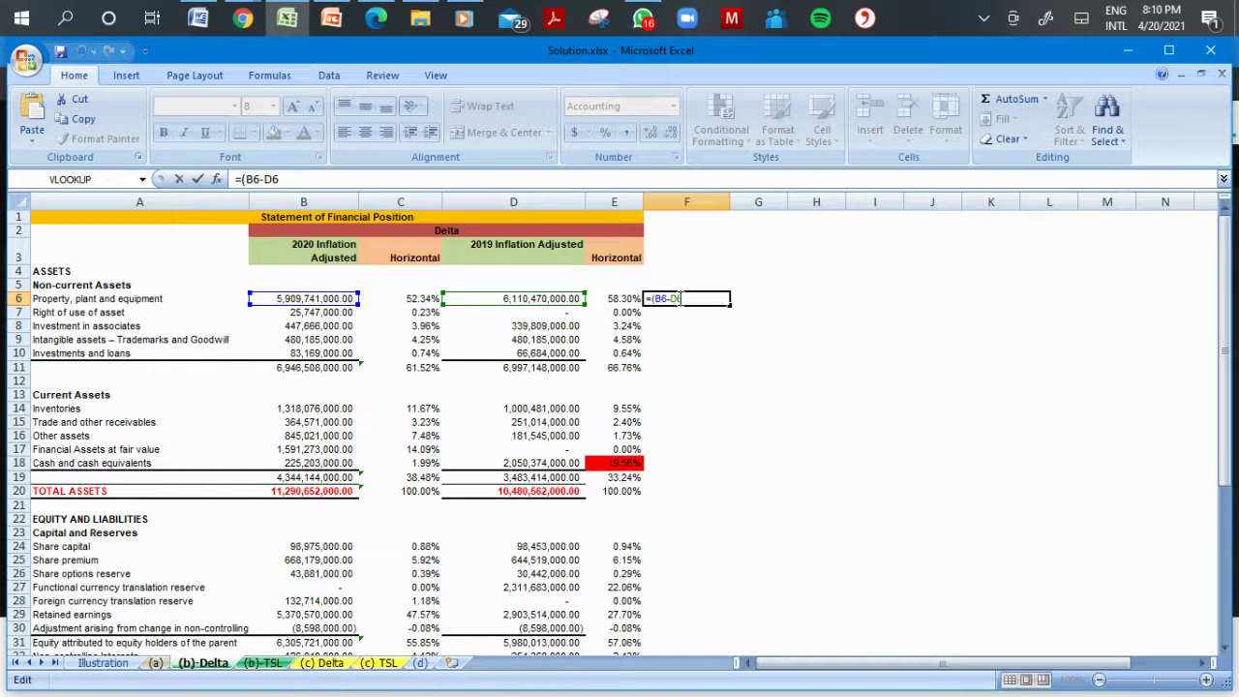
text()/)
click(563, 298)
key(Return)
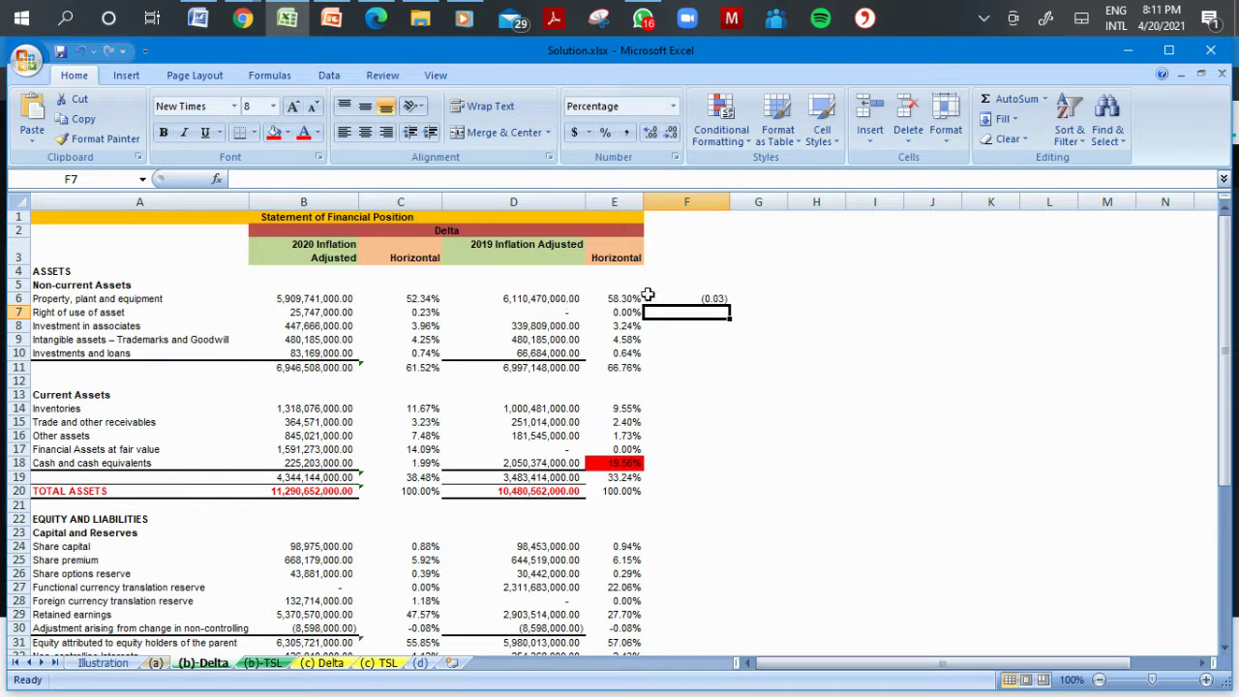
Fill the change formula from F6 down to F49 and format the range as percentages.
click(670, 296)
drag(722, 308, 708, 627)
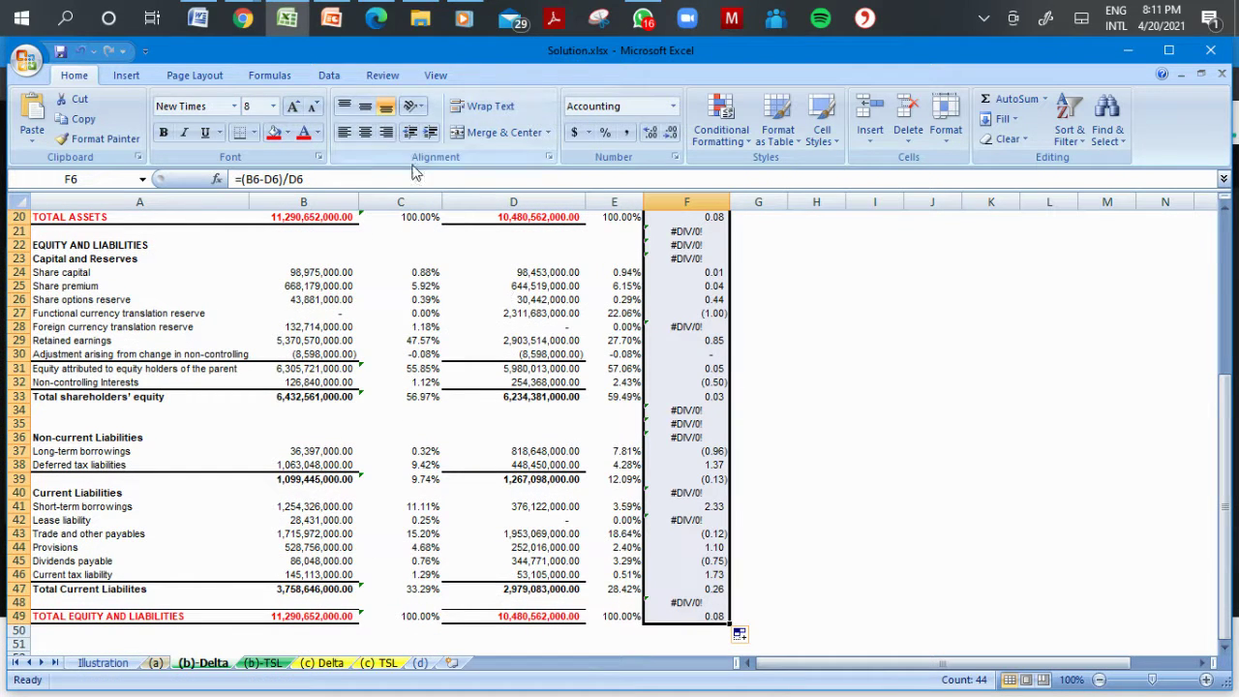
click(602, 132)
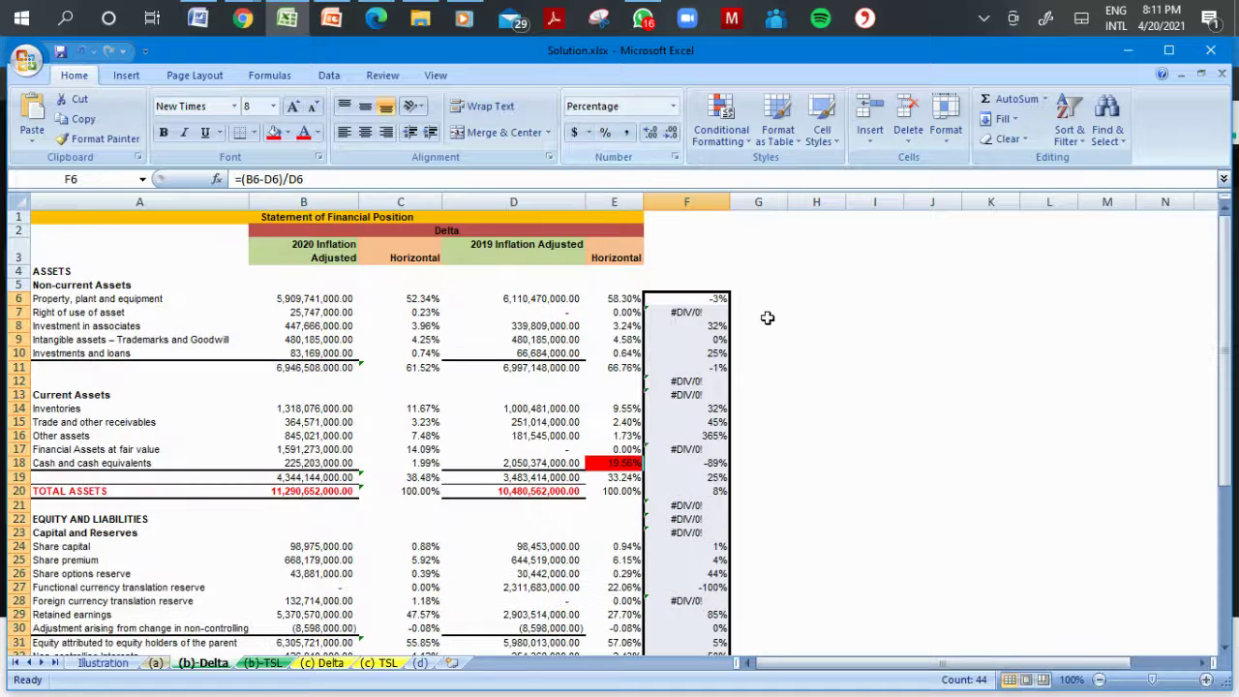
Replace the division errors in the assets section with 0 in F7, F12, F13 and F17.
click(713, 314)
text(0)
key(Return)
key(Down)
key(Down)
key(Down)
key(Down)
text(0)
key(Return)
text(0)
key(Return)
key(Down)
key(Down)
key(Down)
text(0)
key(Return)
key(Down)
key(Down)
key(Down)
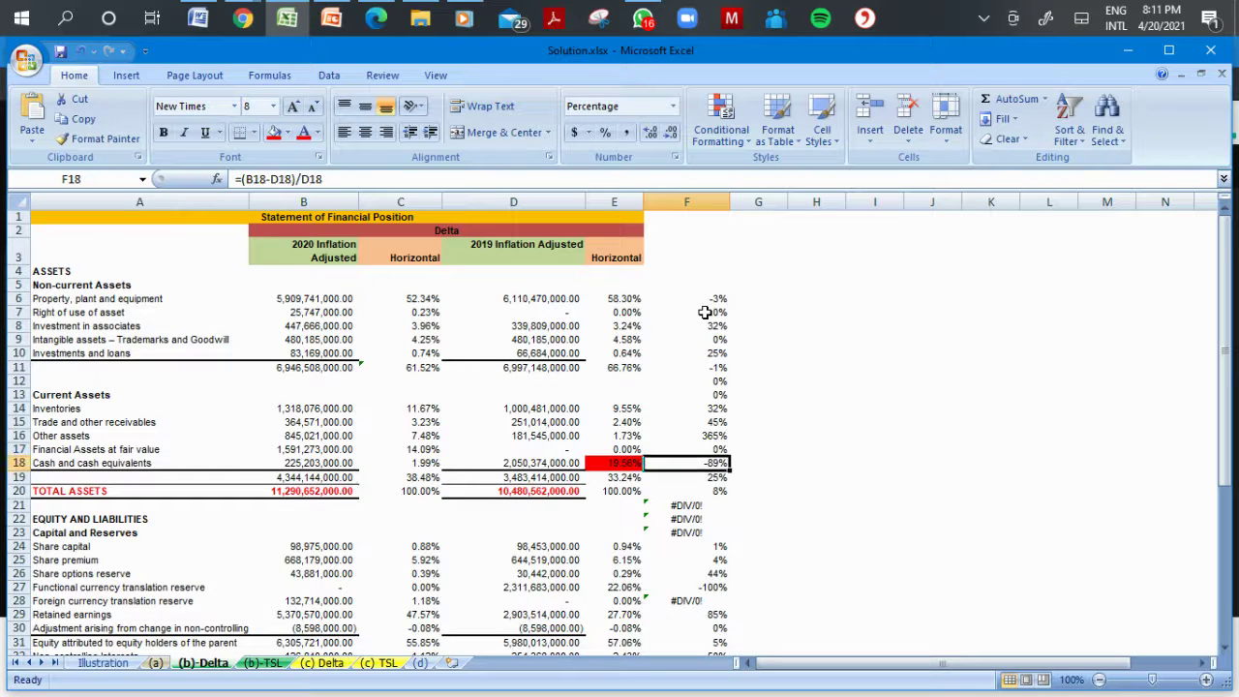
Replace the division errors in F21, F22, F23 and F28 with 0.
text(0)
key(Return)
text(0)
key(Return)
text(0)
key(Return)
key(Down)
key(Down)
key(Down)
key(Down)
text(0)
key(Return)
Clear the division errors from F34 to F36, beside the blank rows and the Non-current Liabilities heading.
key(Down)
key(Down)
key(Down)
key(Down)
key(Down)
key(Down)
key(Down)
key(Up)
key(Up)
key(Down)
key(Down)
key(Down)
key(Down)
key(Down)
key(Down)
key(Down)
key(Down)
key(Down)
key(Down)
key(Down)
key(Down)
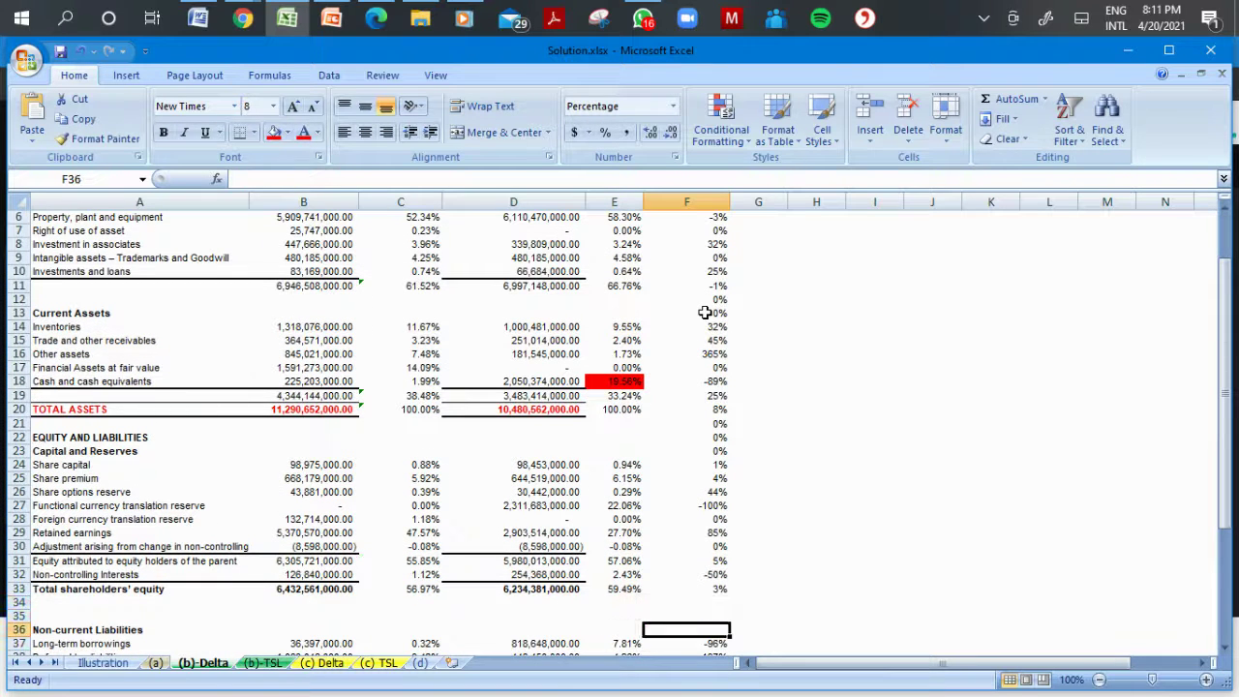
Clear the error beside the Current Liabilities heading in F40 and enter 0 for the lease liability in F42.
key(Up)
key(Up)
key(Up)
key(Up)
key(Up)
key(Up)
key(Down)
key(Down)
key(Down)
key(Down)
key(Down)
key(Down)
key(Down)
key(Down)
key(Down)
key(Down)
key(Down)
key(Down)
key(Down)
key(Down)
key(Down)
key(Down)
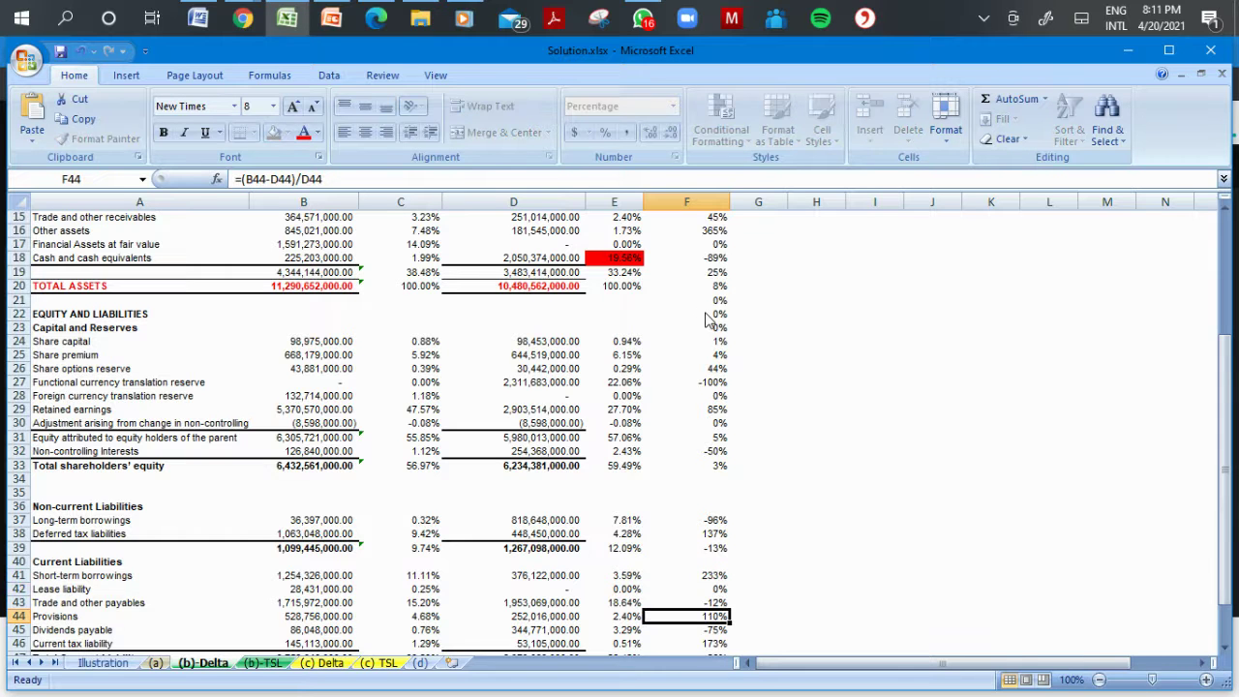
Clear the division error from F48, in the blank row above total equity and liabilities.
key(Up)
key(Up)
key(Up)
key(Up)
key(Up)
key(Up)
key(Up)
key(Up)
key(Delete)
key(Up)
key(Up)
key(Up)
key(Up)
key(Up)
key(Up)
key(Up)
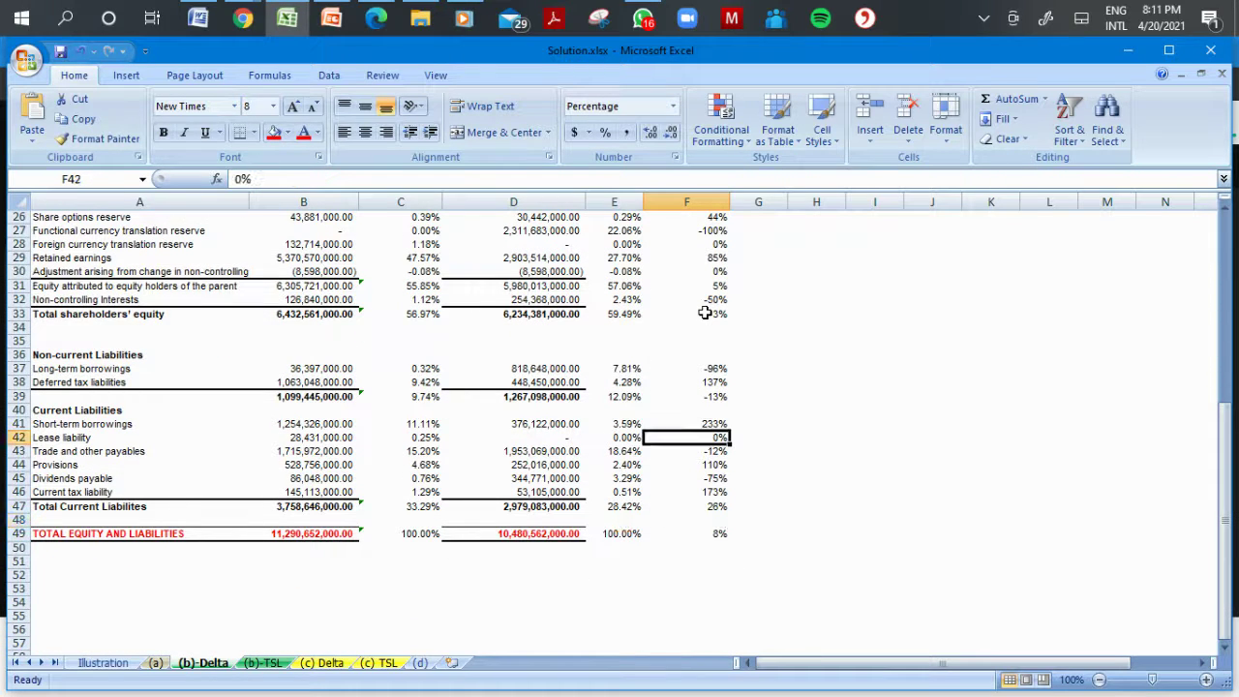
Review the percentage changes in column F from the current liabilities up to the empty heading cell F3.
key(Up)
key(Up)
key(Up)
key(Up)
key(Up)
key(Up)
key(Up)
key(Up)
key(Up)
key(Up)
key(Up)
key(Up)
key(Up)
key(Up)
key(Up)
key(Up)
key(Up)
key(Up)
key(Up)
key(Up)
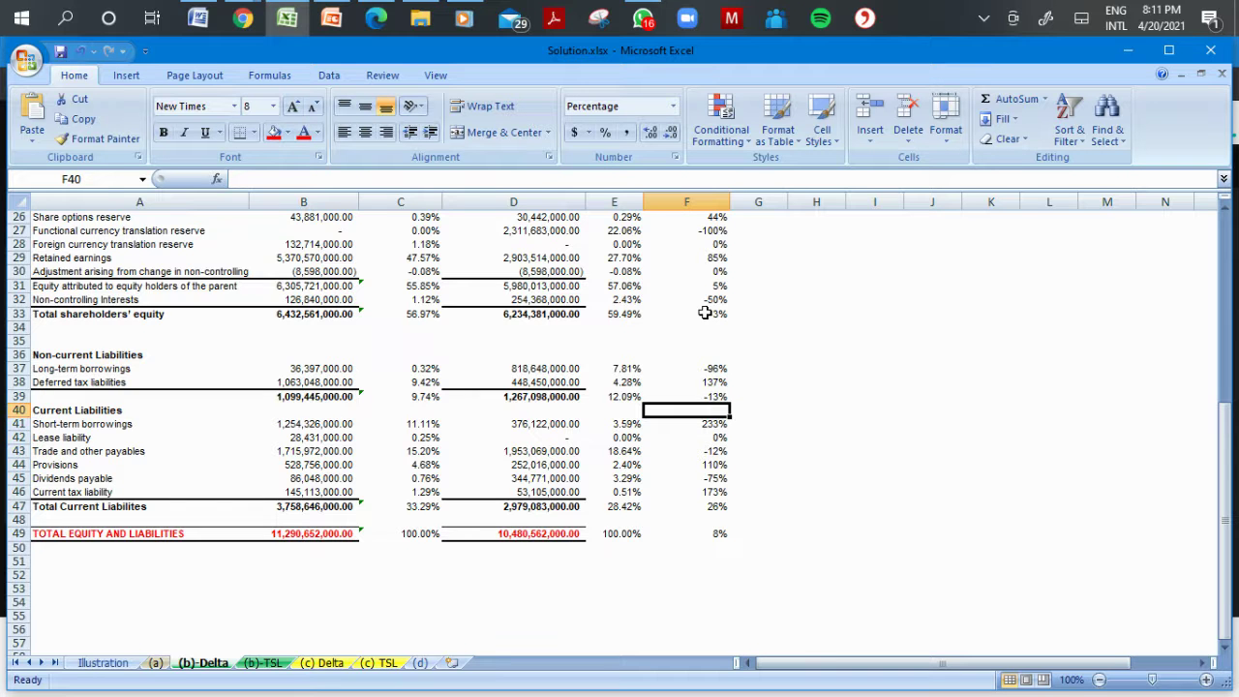
key(Up)
key(Up)
key(Up)
key(Up)
key(Up)
key(Up)
key(Up)
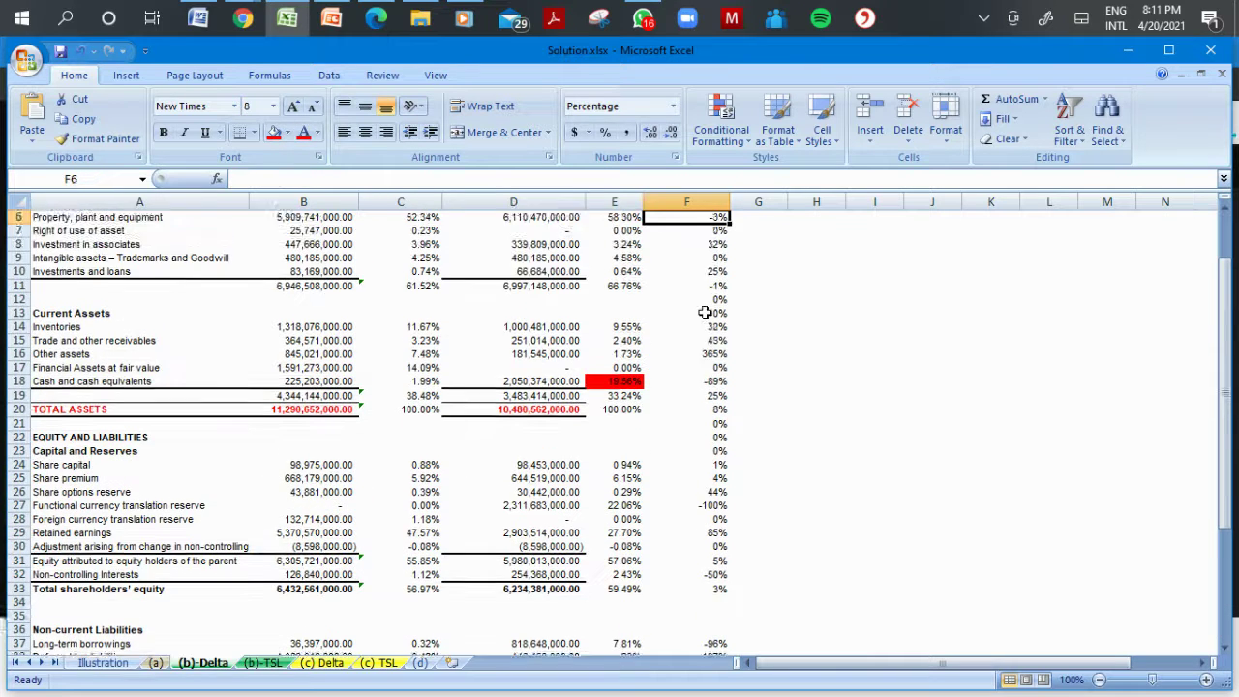
key(Down)
key(Down)
key(Down)
key(Down)
key(Down)
key(Down)
key(Down)
key(Down)
key(Down)
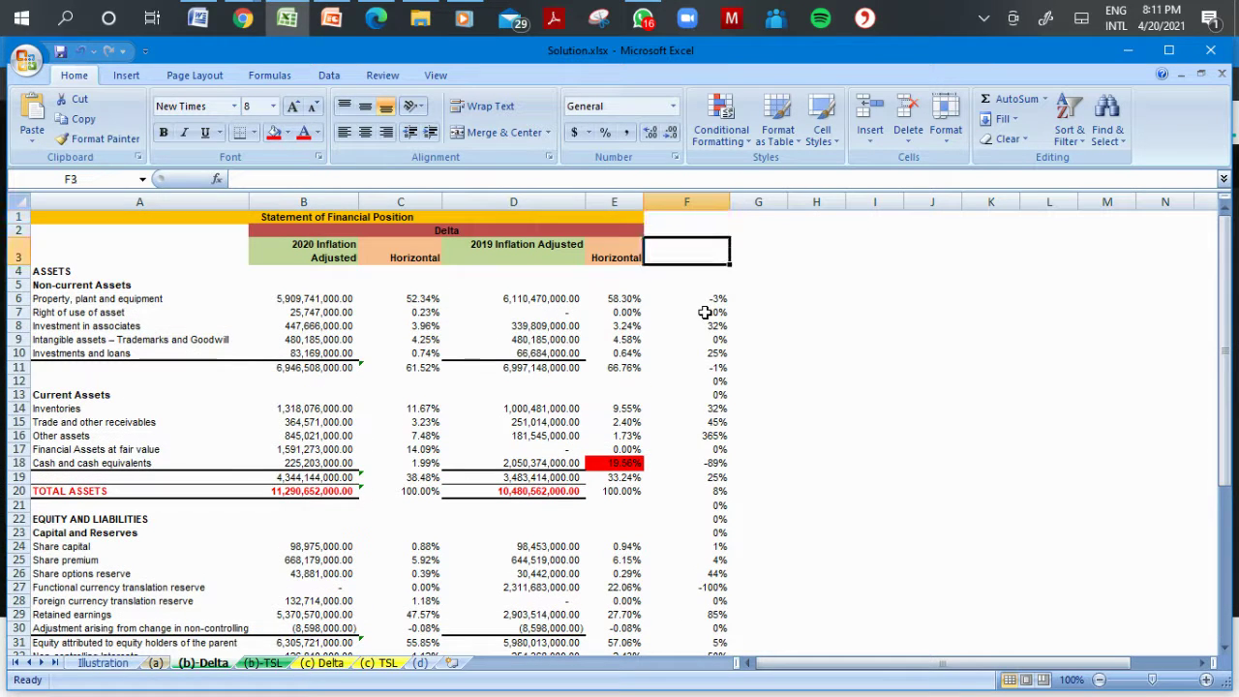
Examine the percentage-change formulas in column F for the non-current assets down to Investments and loans.
key(Left)
key(Left)
key(Left)
key(Left)
key(Left)
key(Right)
key(Right)
key(Right)
key(Right)
key(Right)
key(Right)
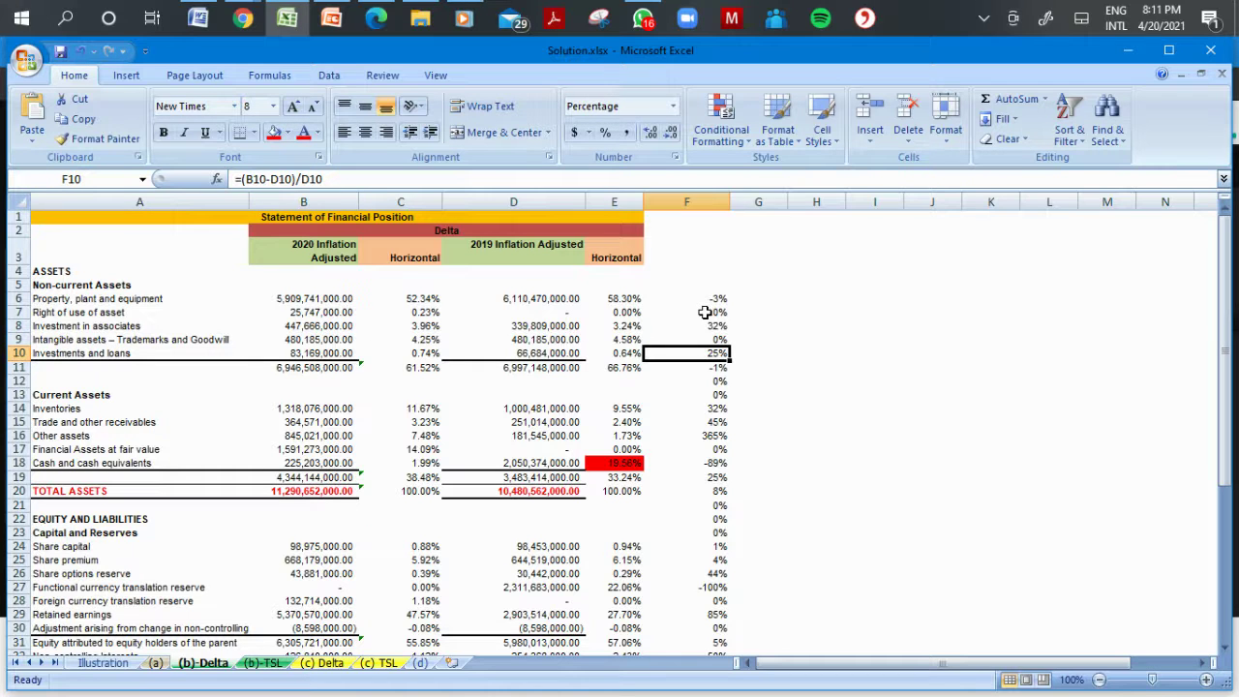
key(Left)
key(Up)
key(Up)
key(Up)
key(Up)
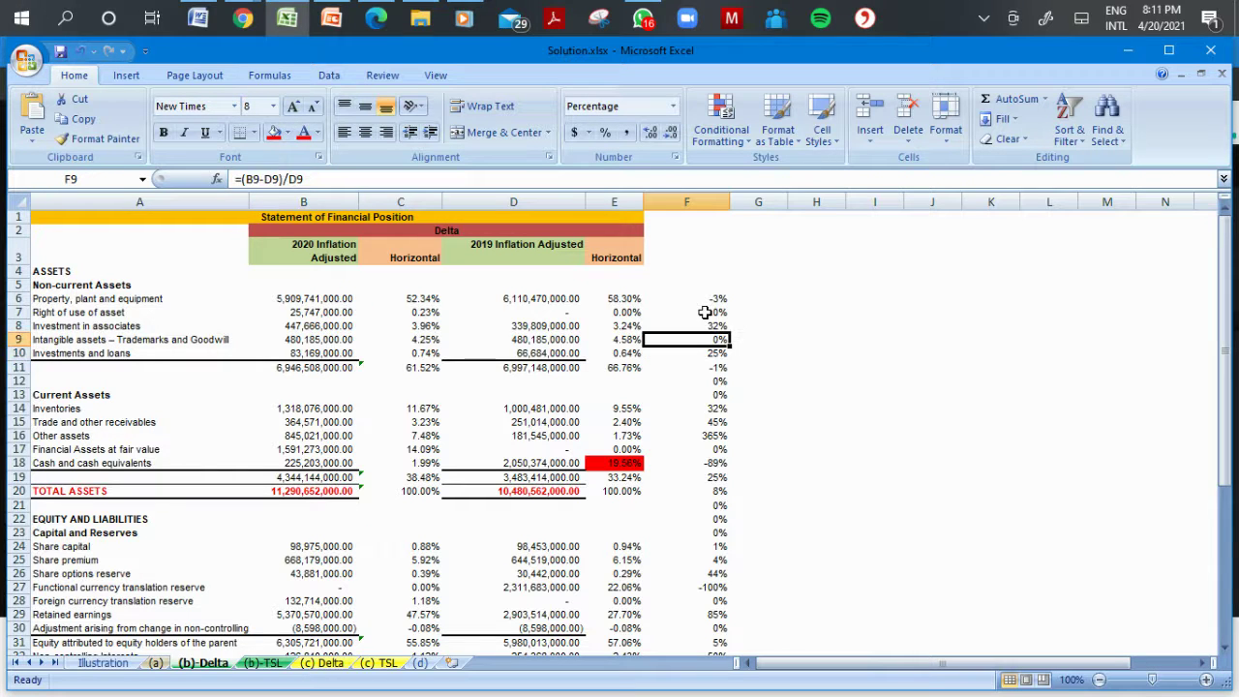
Compare the common-sized percentages and yearly changes of property, plant and equipment and the right of use asset.
key(Left)
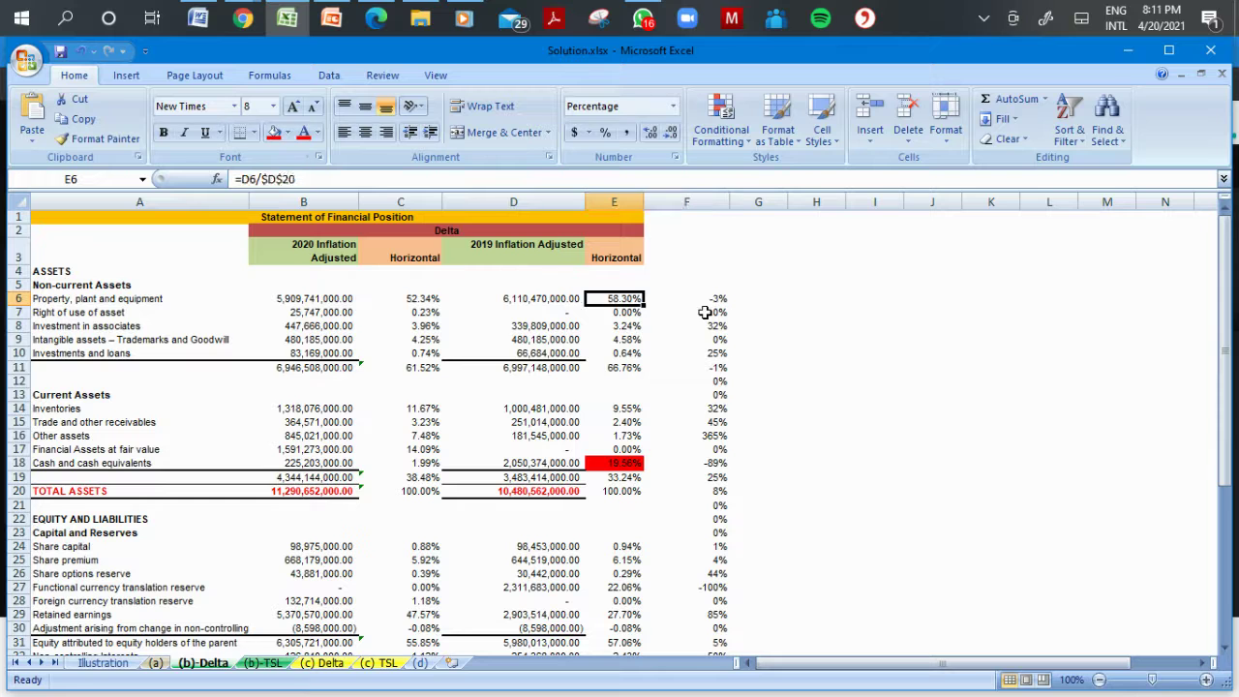
key(Right)
key(Down)
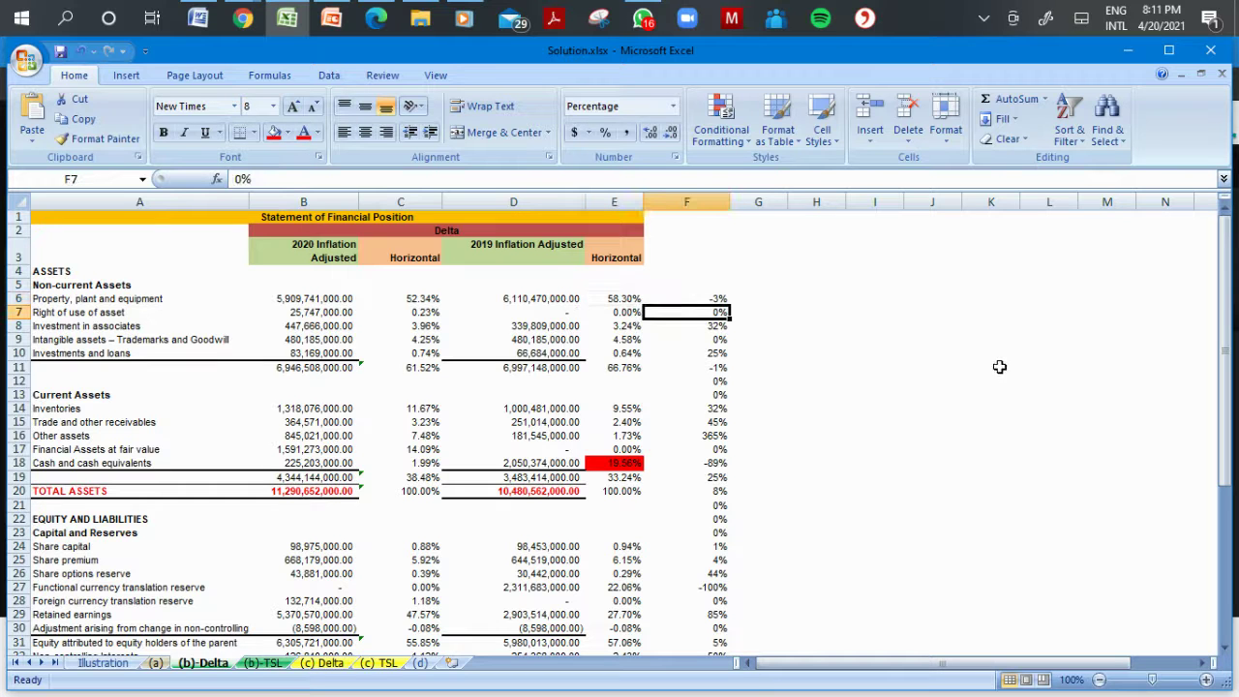
key(Left)
key(Left)
key(Left)
key(Left)
key(Left)
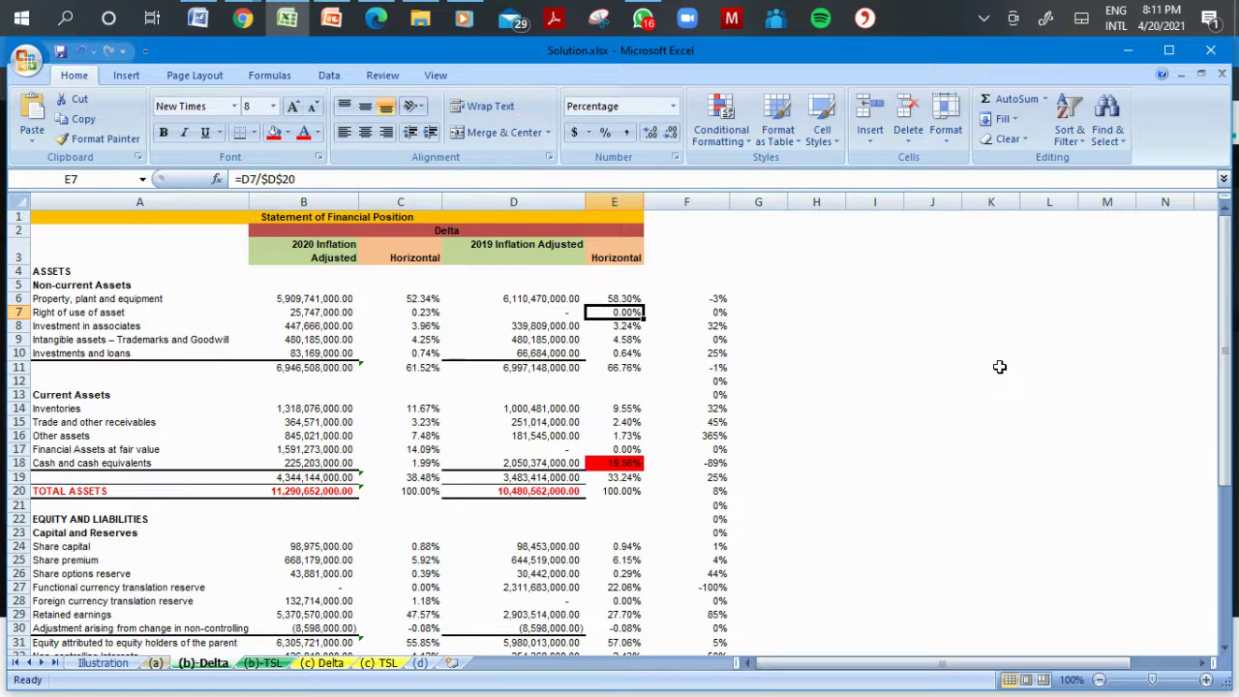
key(Right)
key(Right)
key(Right)
key(Right)
Compare the percentage change of Investment in associates in F8 with its common-sized percentages.
key(Down)
key(Right)
key(Right)
key(Left)
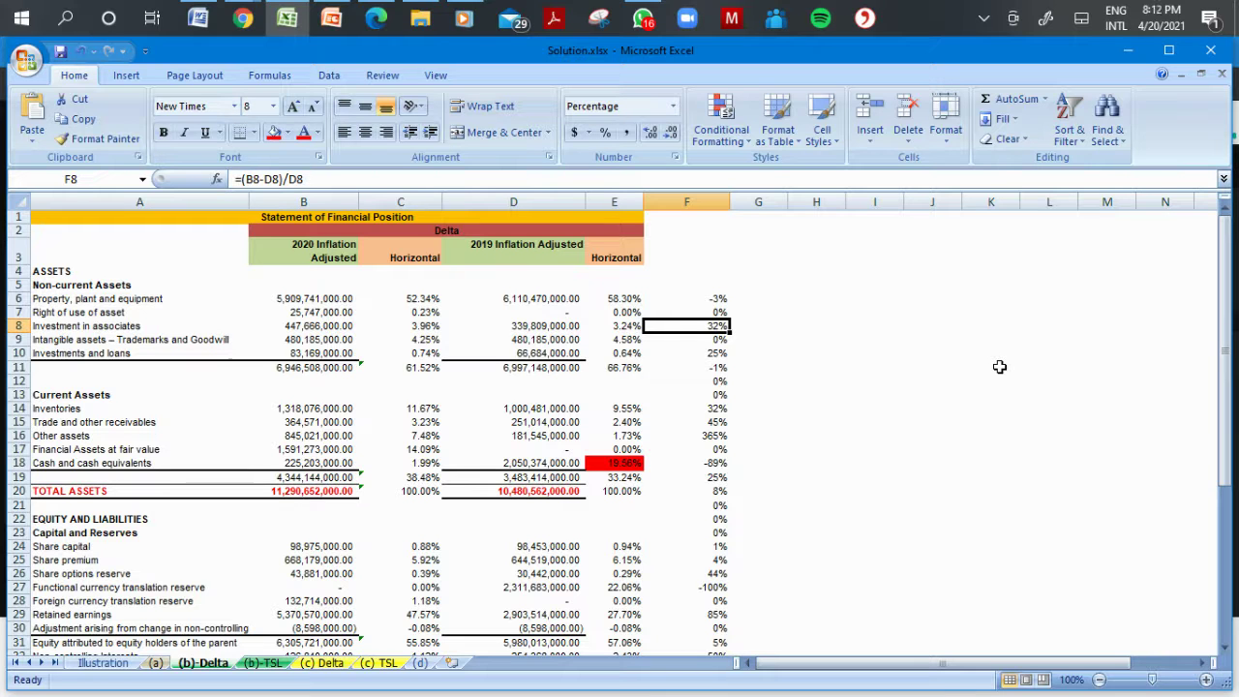
key(Right)
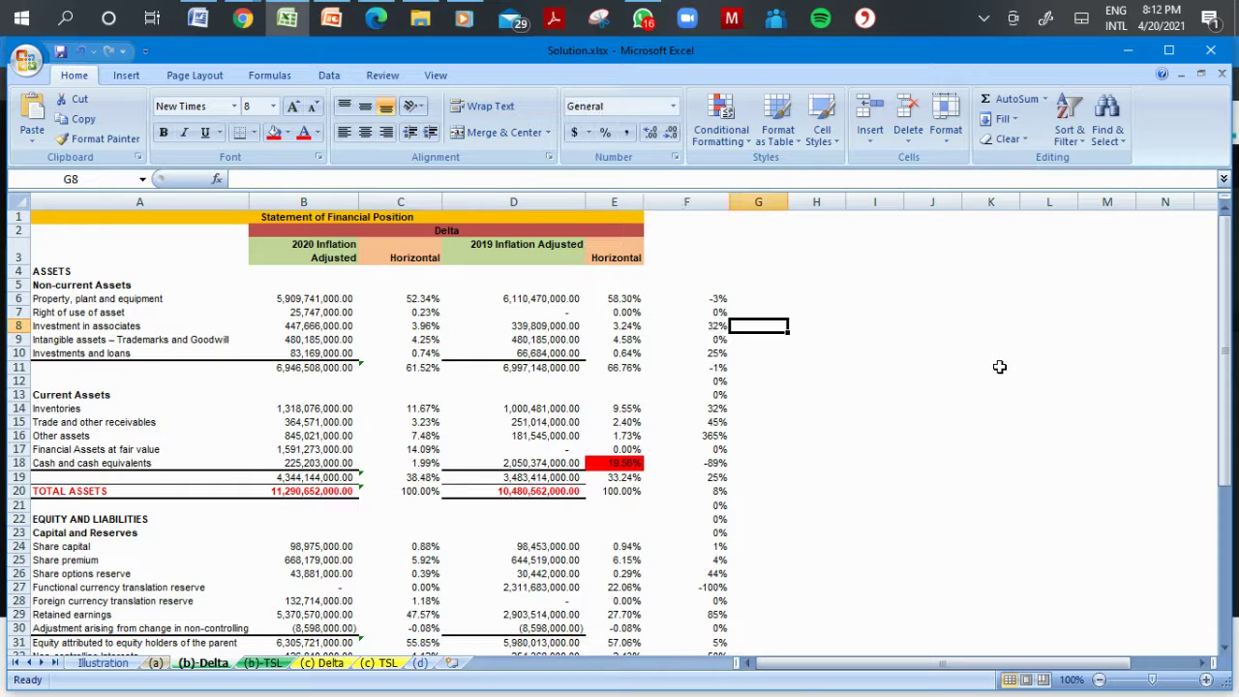
key(Left)
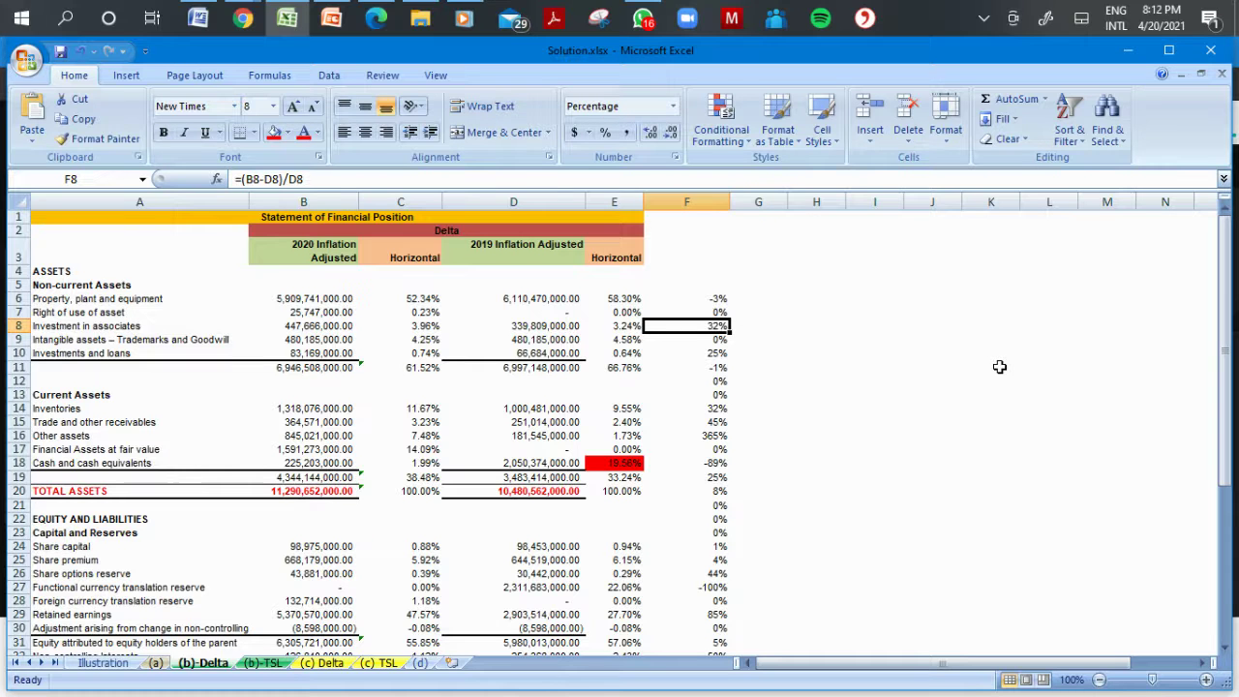
key(Left)
key(Left)
key(Left)
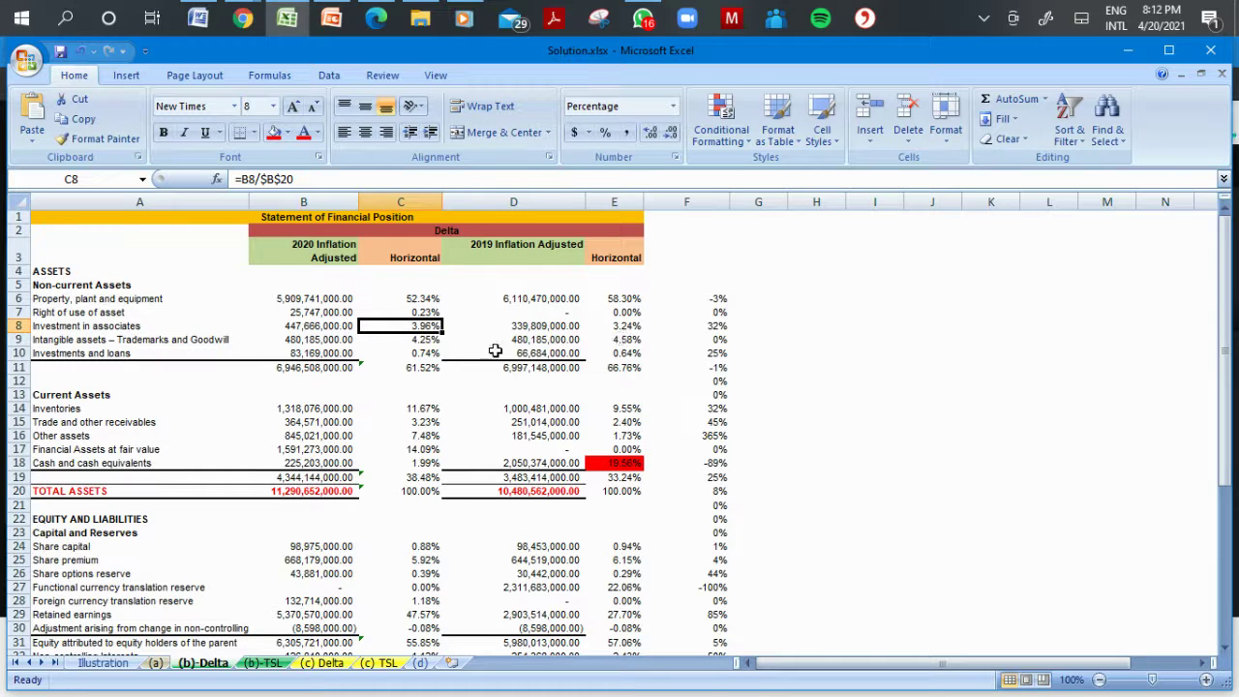
Examine the common-sized percentages, 2019 amount and yearly change of Investments and loans across row 10.
click(432, 354)
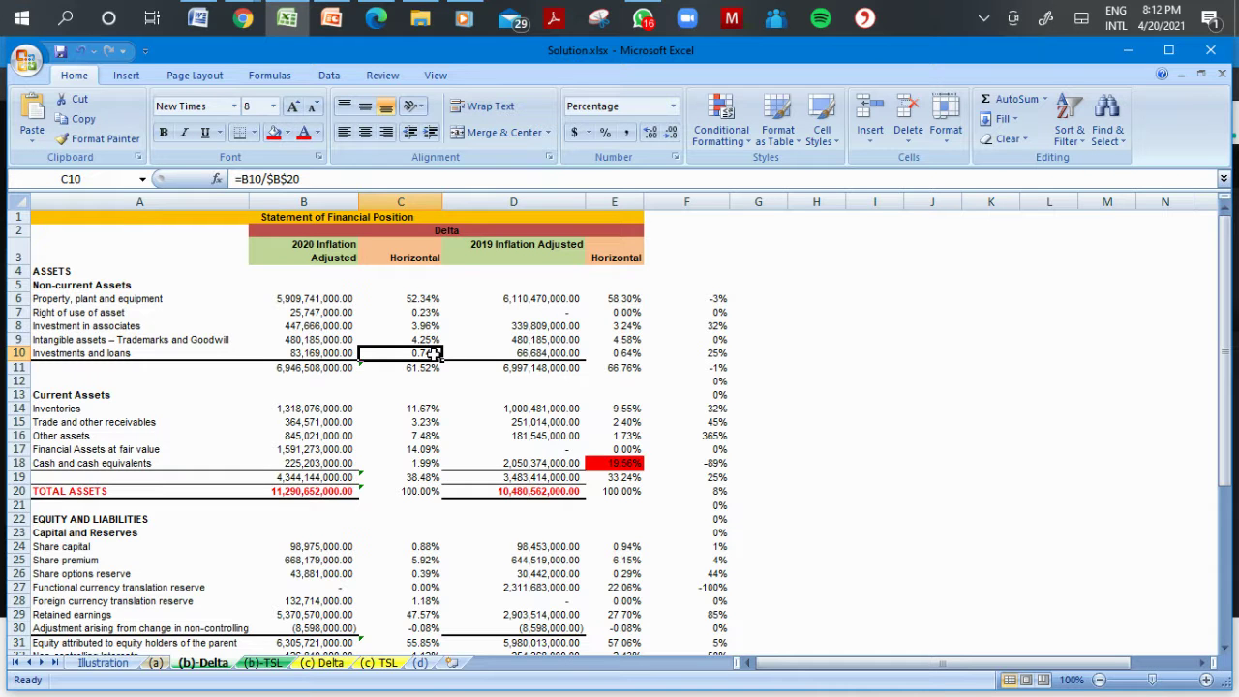
key(Right)
key(Right)
key(Right)
key(Right)
key(Left)
key(Left)
key(Left)
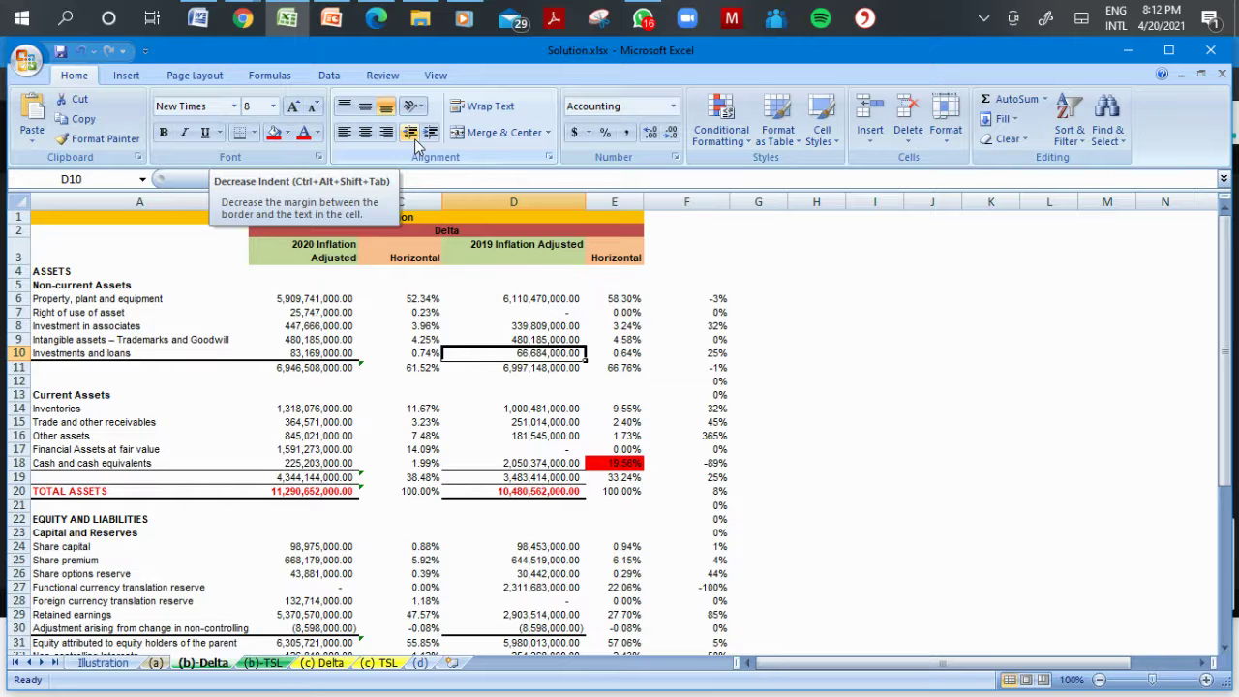
Compare property, plant and equipment's 2020 and 2019 common-sized percentages with its yearly change in row 6.
click(592, 326)
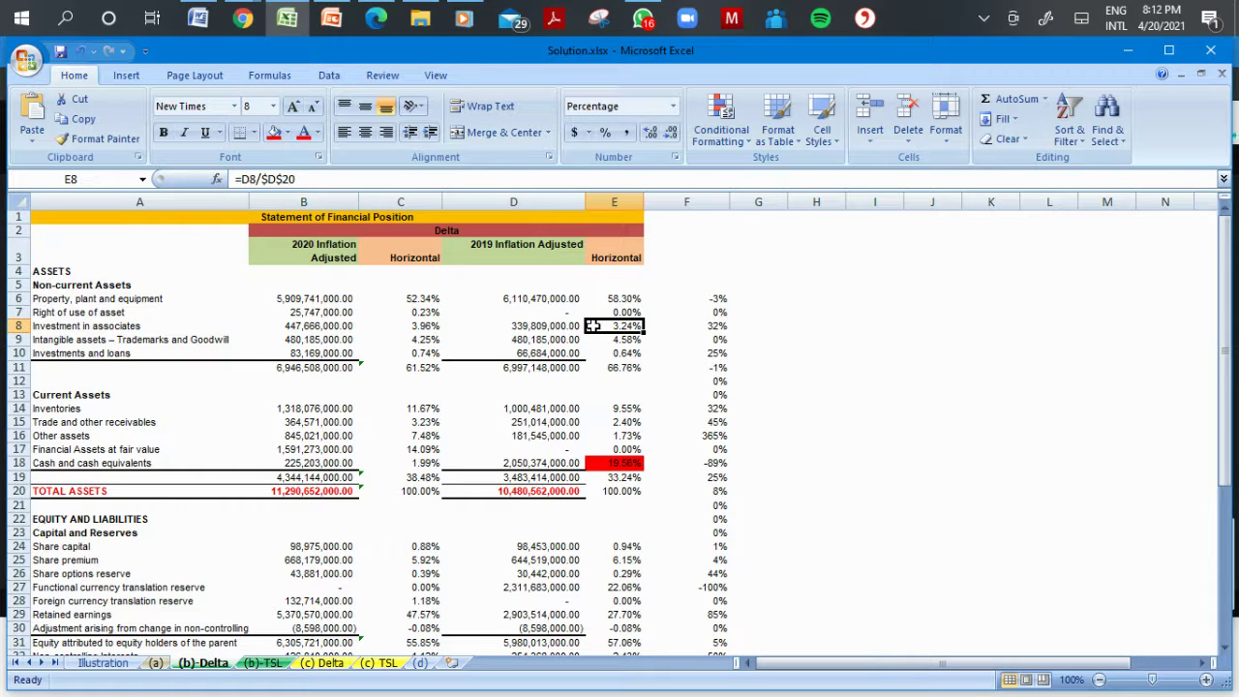
key(Up)
key(Up)
key(Left)
key(Left)
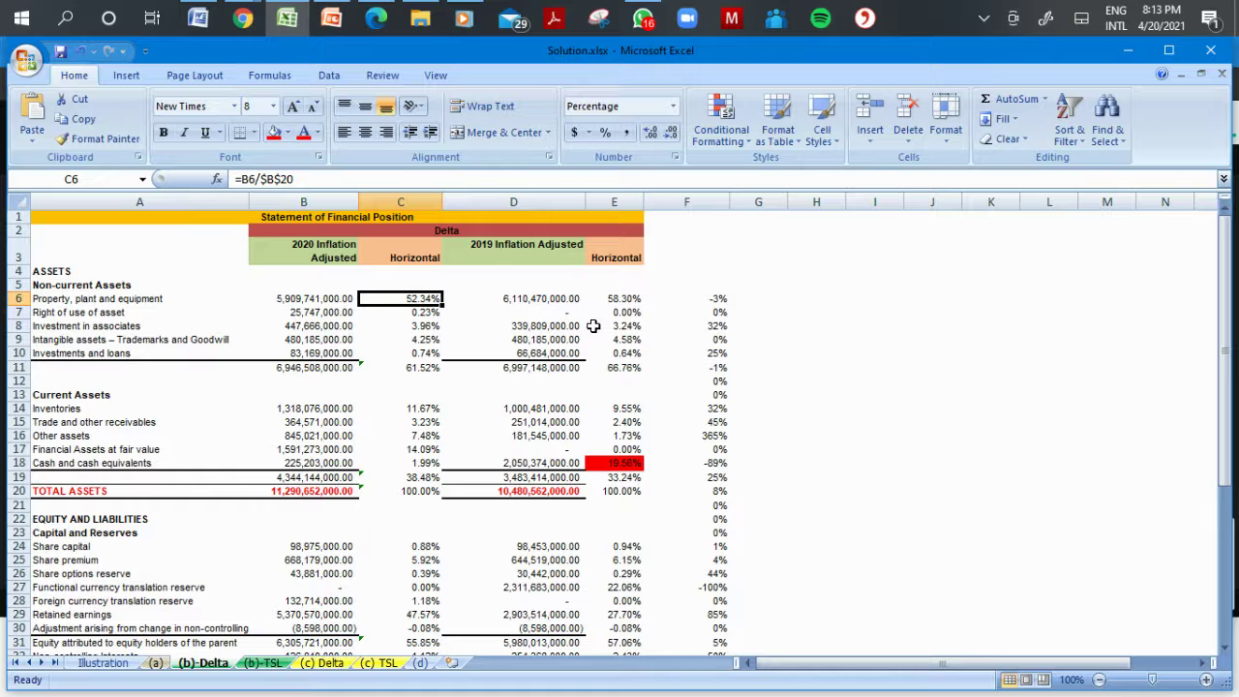
click(552, 299)
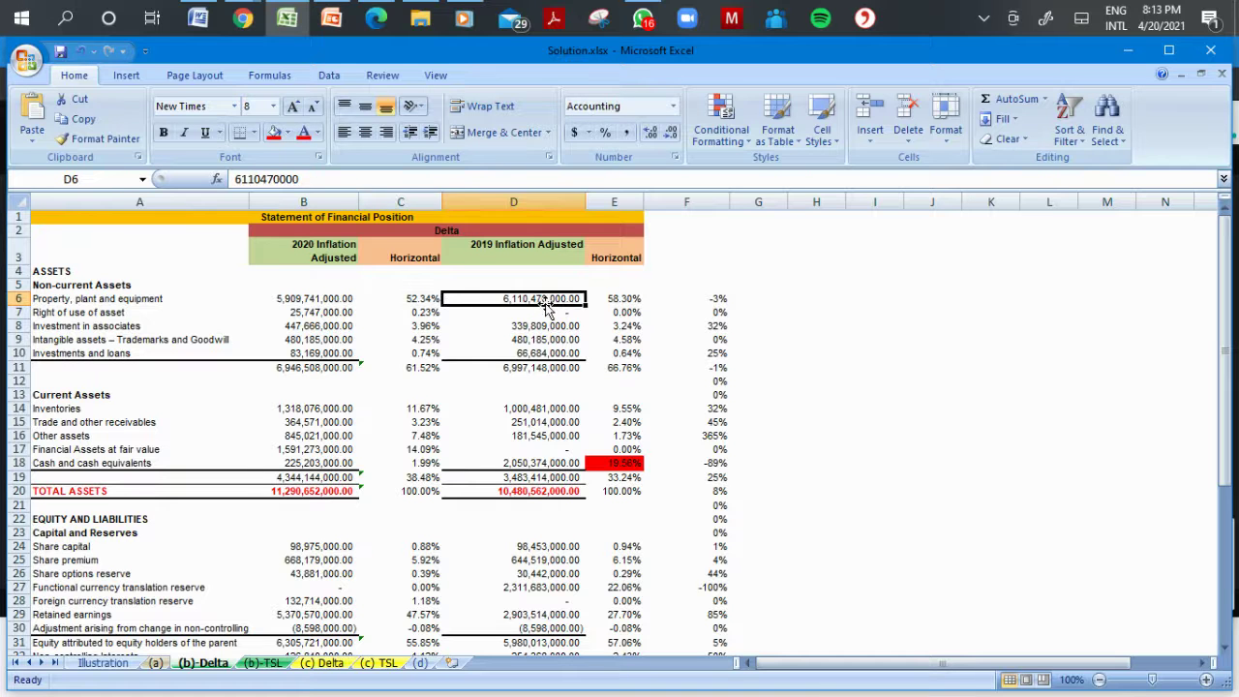
click(602, 298)
key(Right)
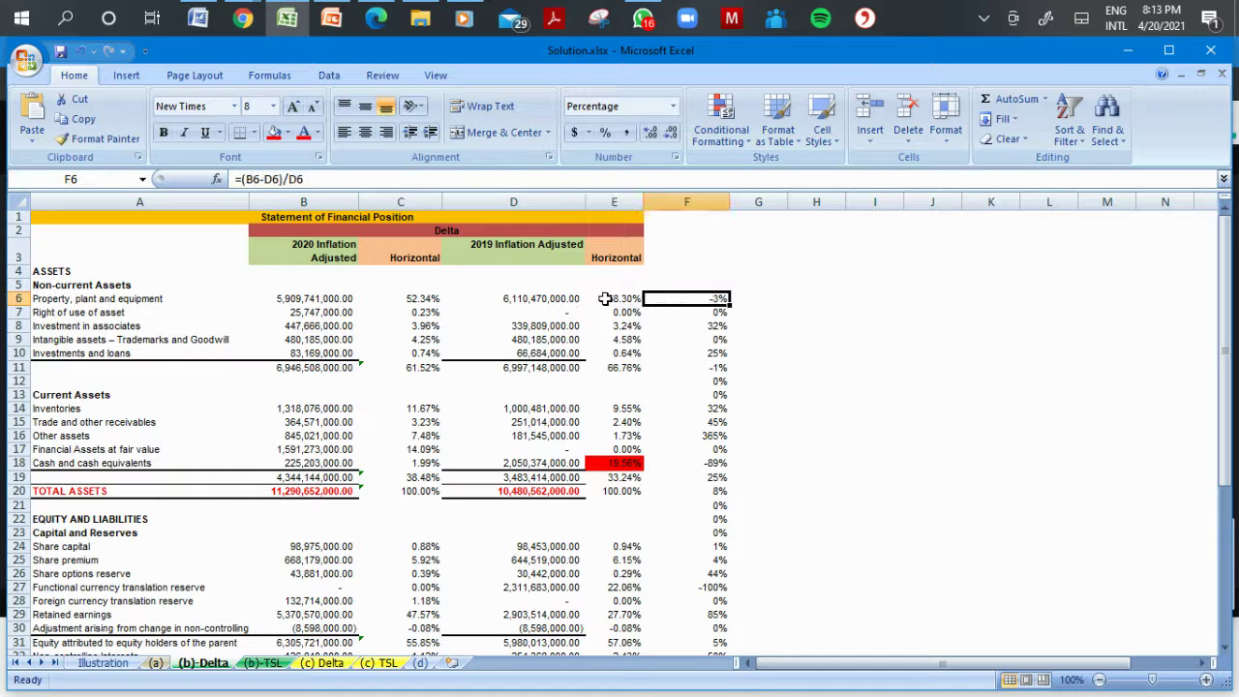
key(Down)
key(Left)
key(Left)
key(Left)
key(Up)
key(Right)
key(Right)
key(Right)
key(Right)
key(Left)
Review the percentage changes in column F from the non-current assets down to the row below total assets.
key(Down)
key(Down)
key(Down)
key(Down)
key(Down)
key(Down)
key(Down)
key(Down)
key(Down)
key(Down)
key(Down)
key(Down)
key(Down)
key(Down)
key(Down)
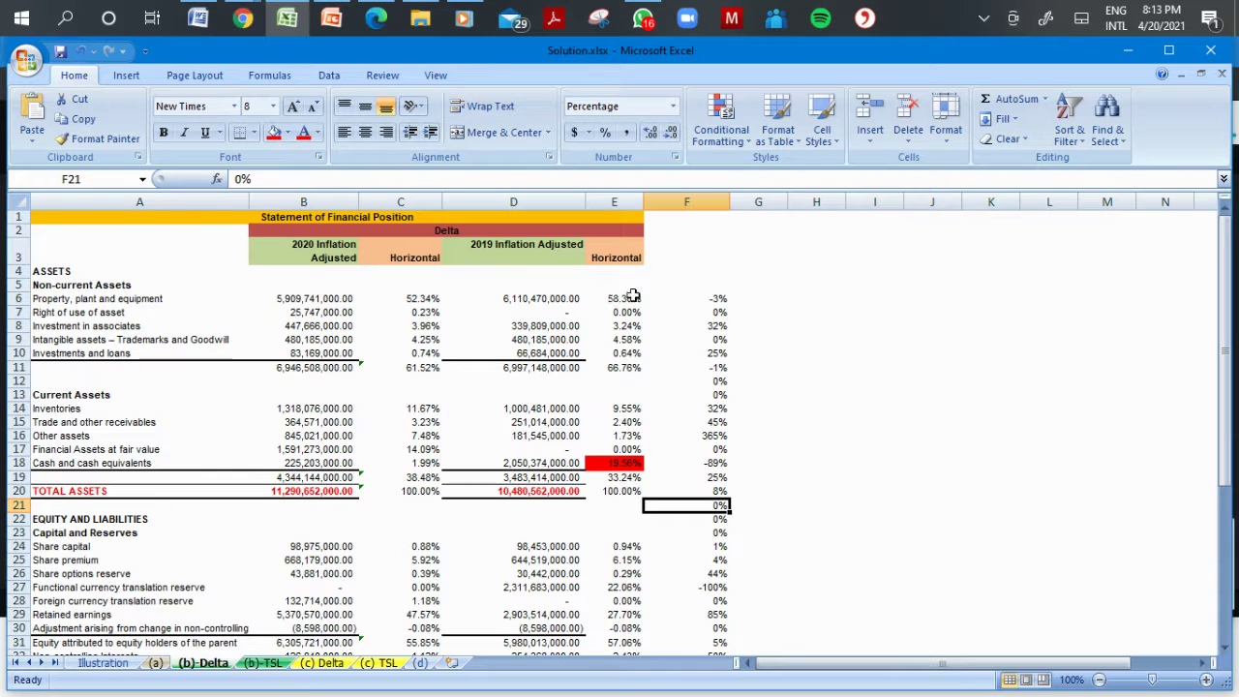
Check property, plant and equipment's change against its 2019 amount and review column F down to Other assets.
click(712, 296)
click(559, 305)
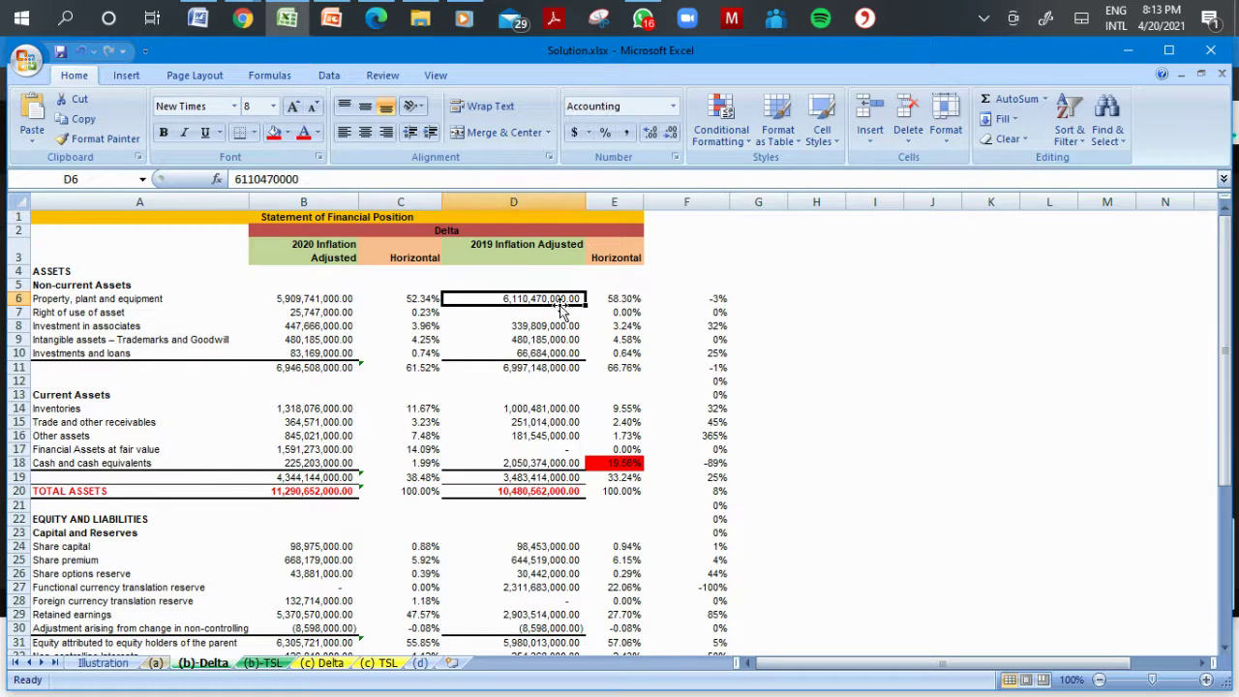
click(718, 301)
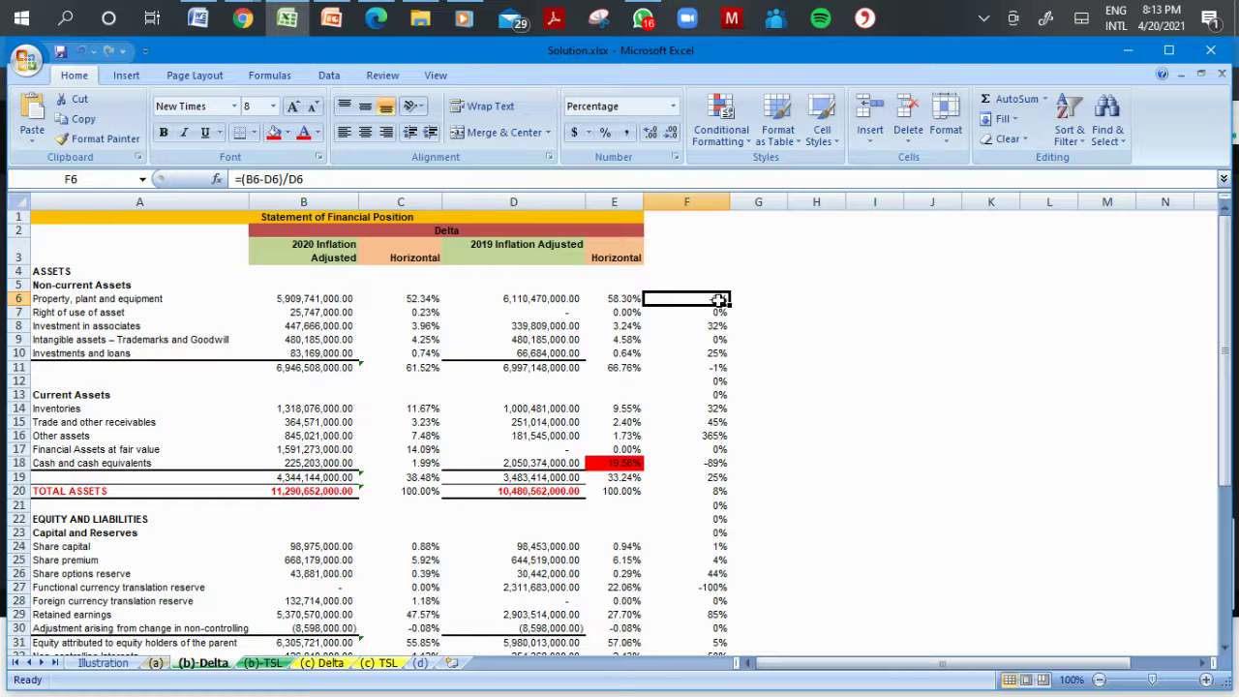
key(Down)
key(Down)
key(Down)
key(Down)
key(Down)
key(Down)
key(Down)
key(Down)
key(Down)
key(Down)
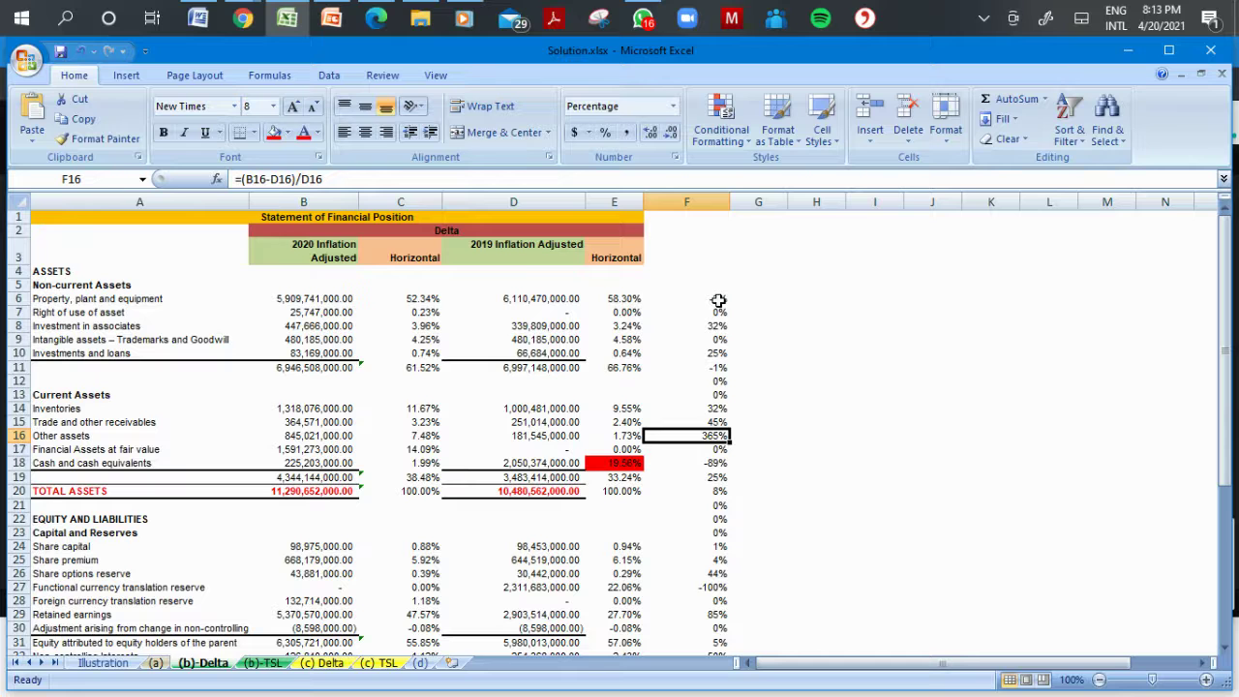
Compare the 2020 and 2019 amounts of Other assets that produce the percentage change in F16.
key(Left)
key(Left)
key(Left)
key(Left)
key(Right)
key(Right)
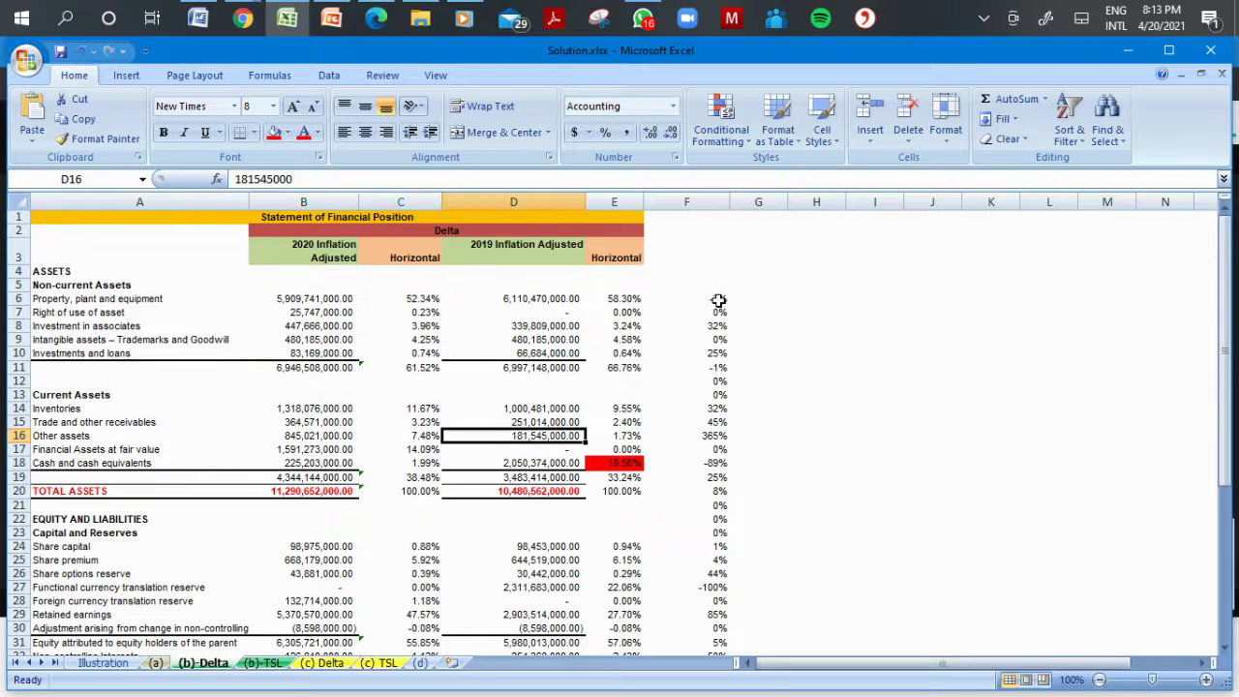
key(Right)
key(Right)
key(Down)
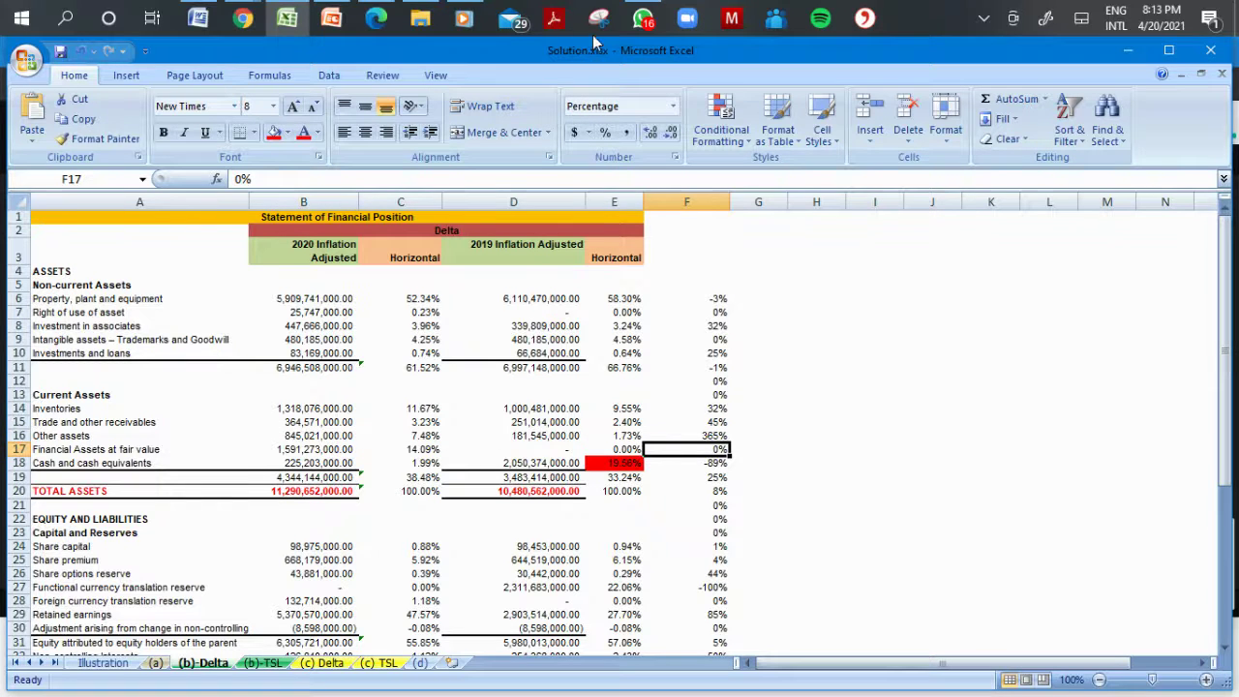
Switch to the Google Meet call in Chrome, dismiss the screen-sharing notice and mute the microphone.
click(238, 23)
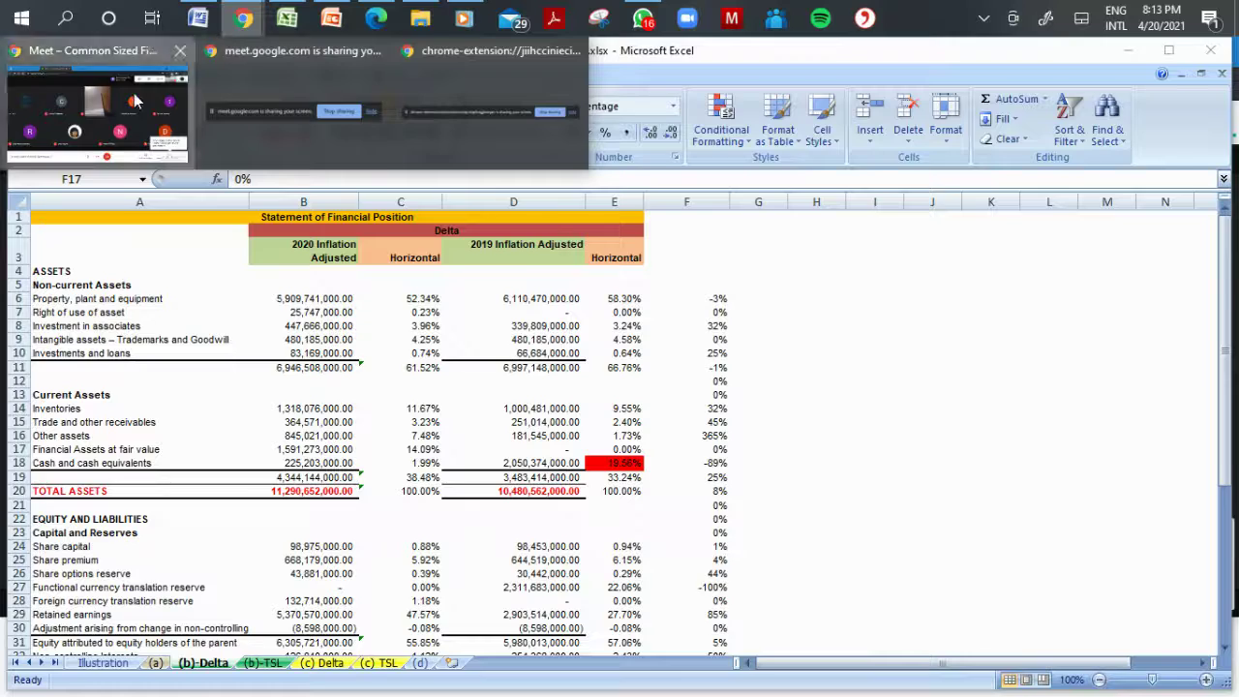
click(136, 97)
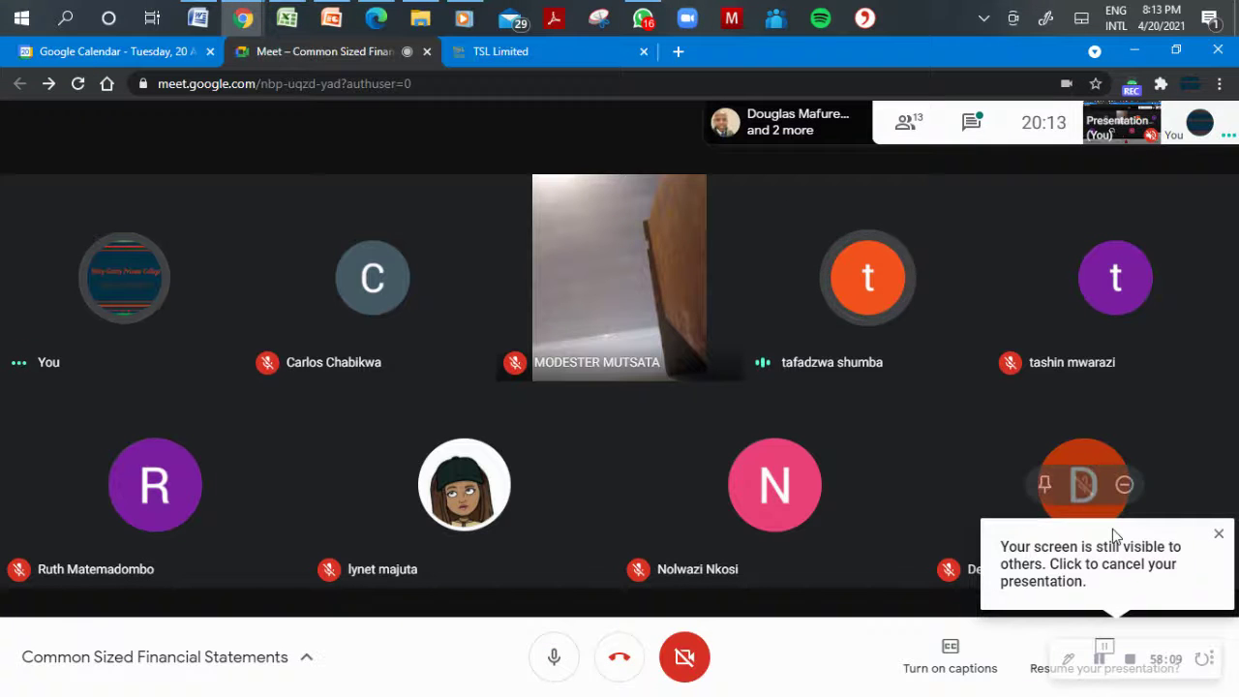
click(1219, 538)
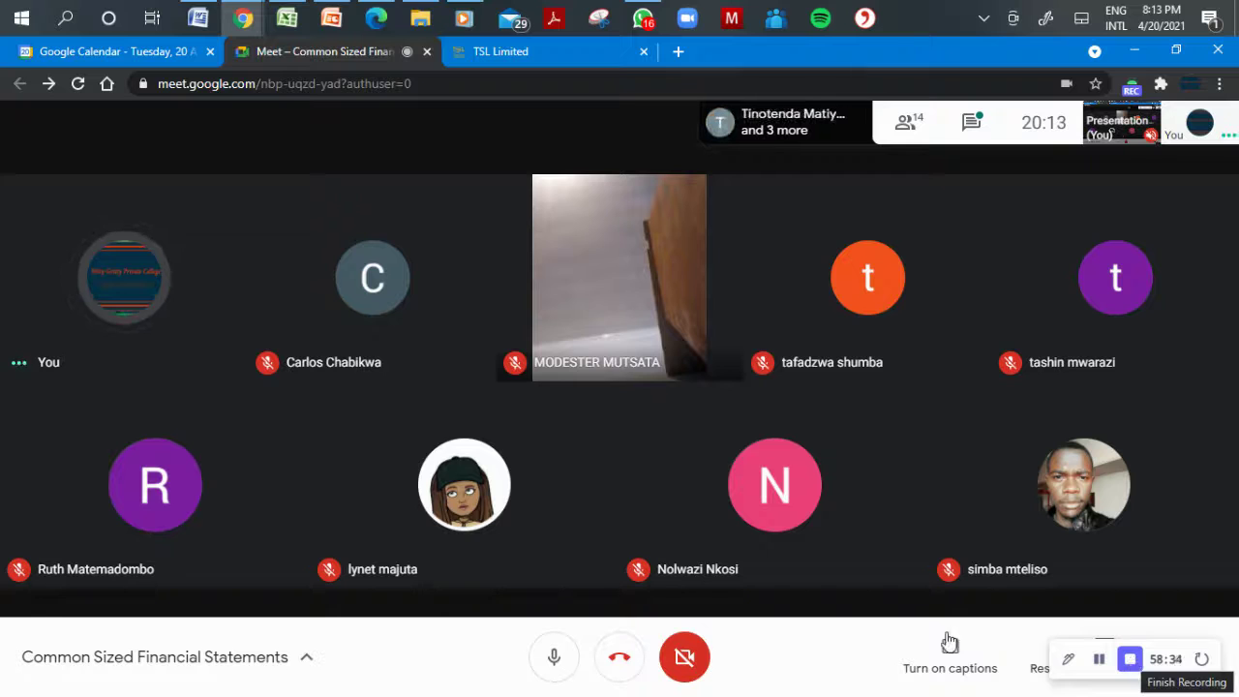
click(551, 656)
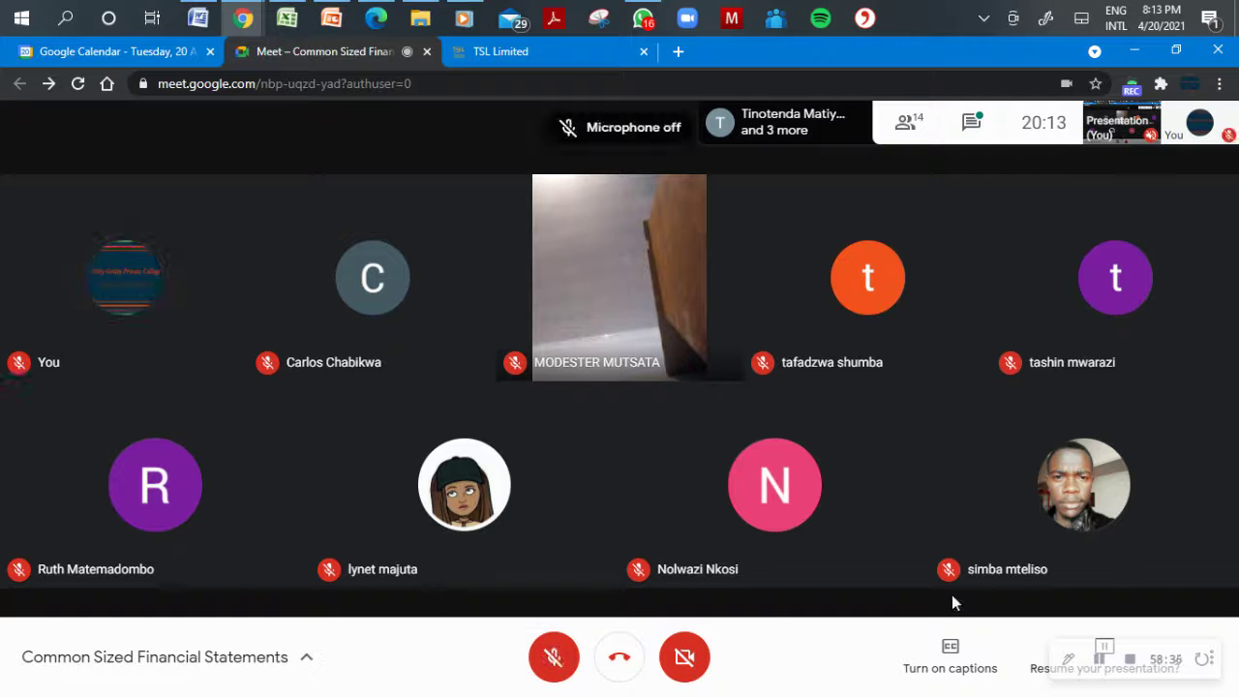